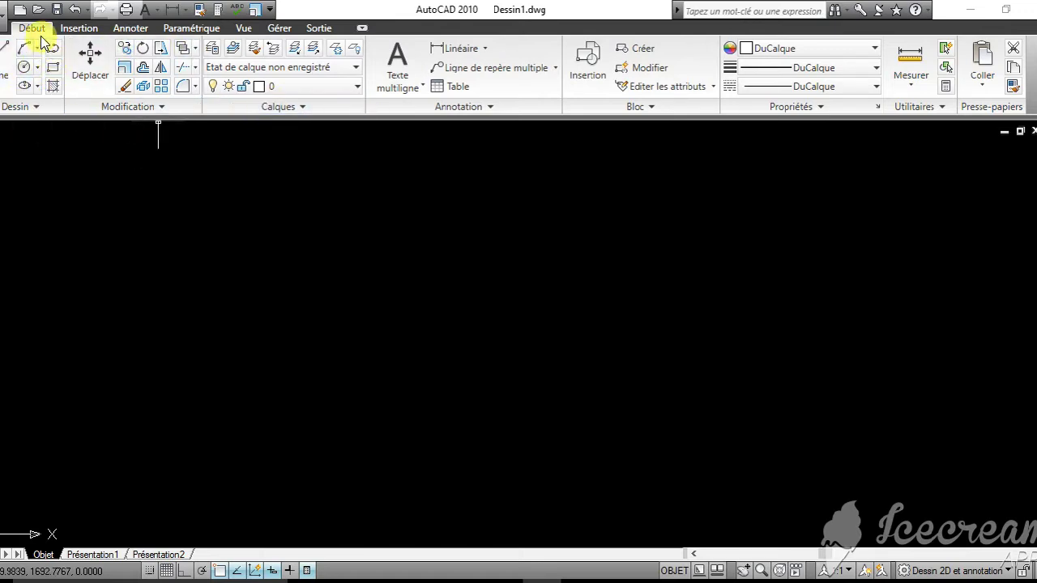
click(131, 32)
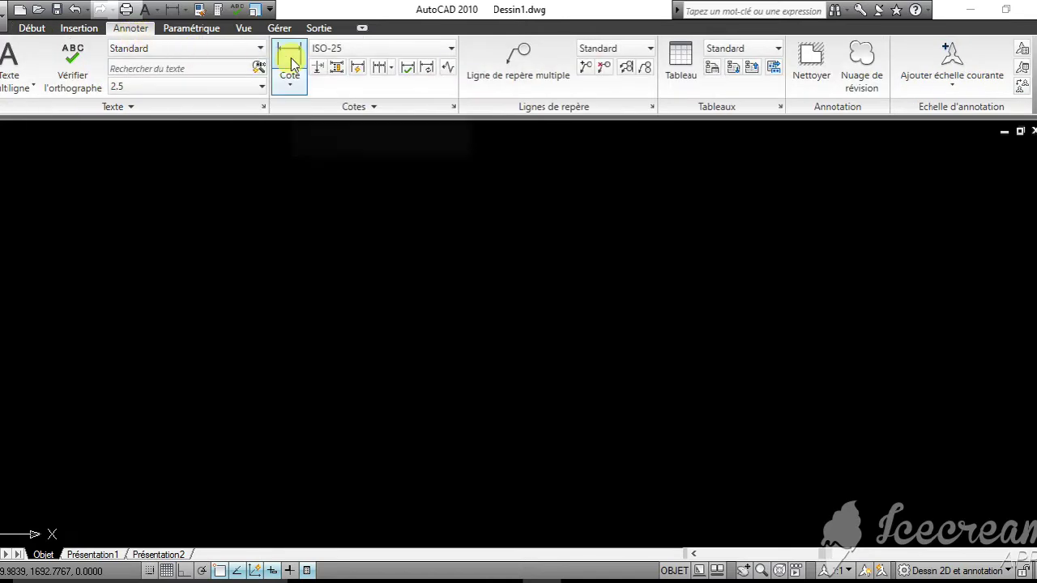
click(48, 31)
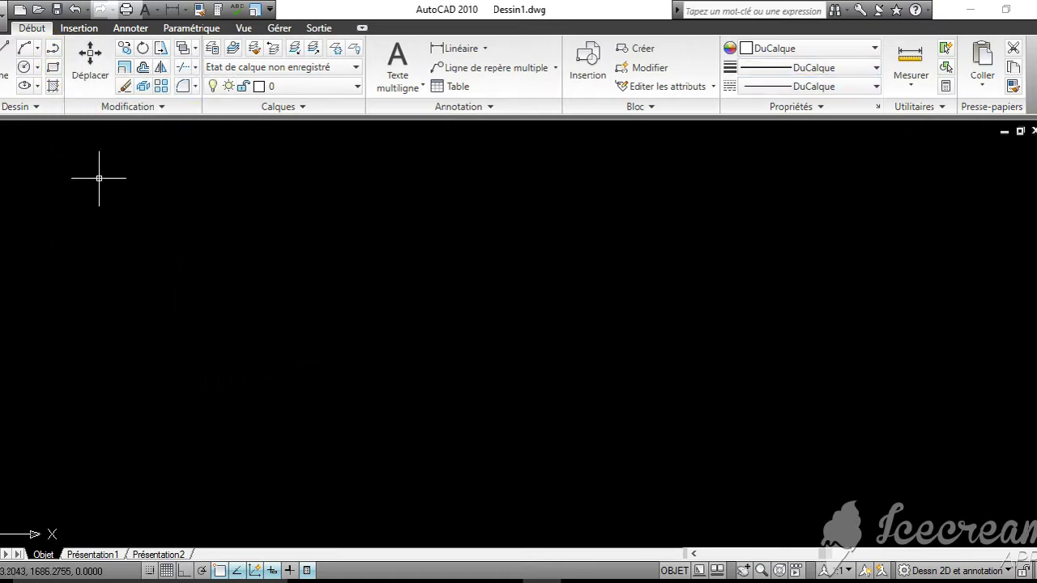
Draw a rectangle with length 10 and width 10 in the empty drawing area, using the command's dimensions option
click(54, 66)
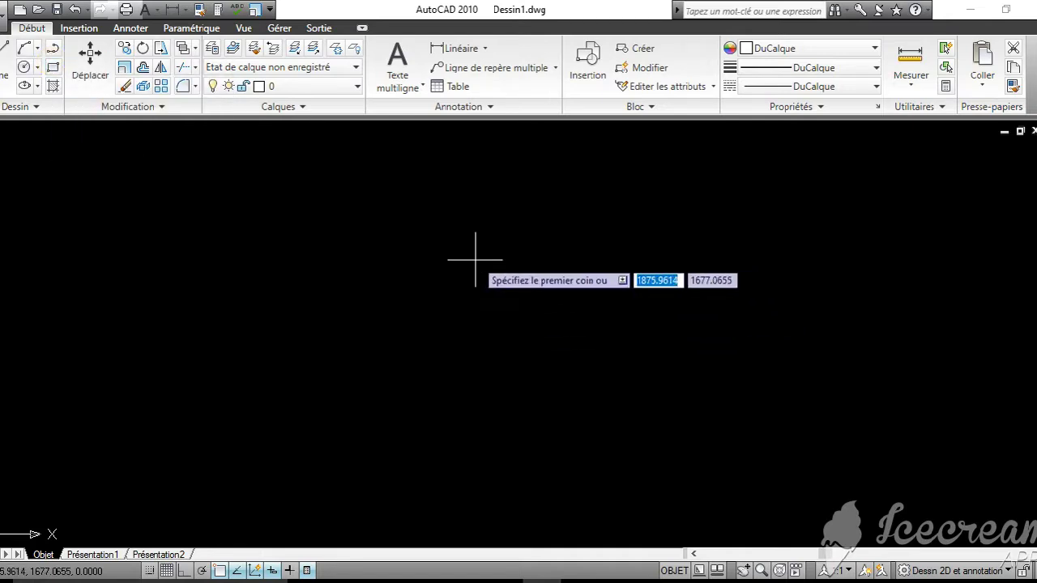
click(430, 212)
middle_drag(722, 405, 714, 334)
middle_drag(651, 263, 694, 478)
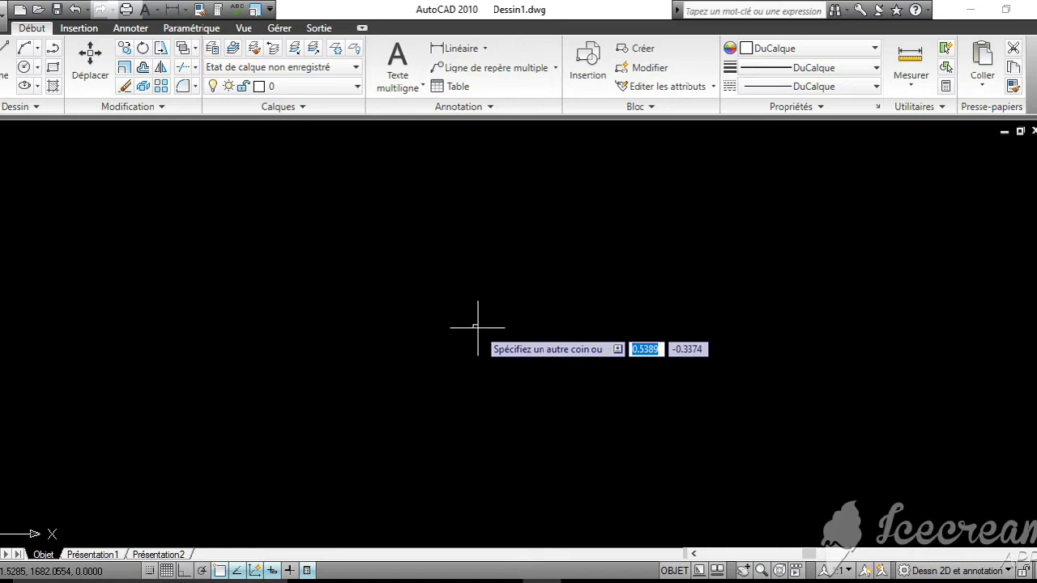
middle_drag(643, 381, 643, 303)
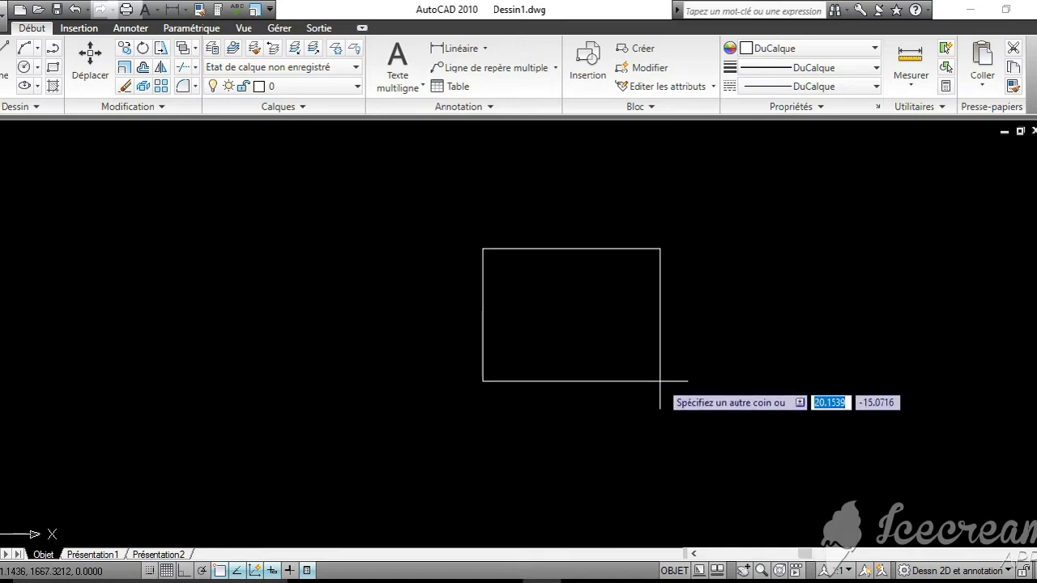
text(C)
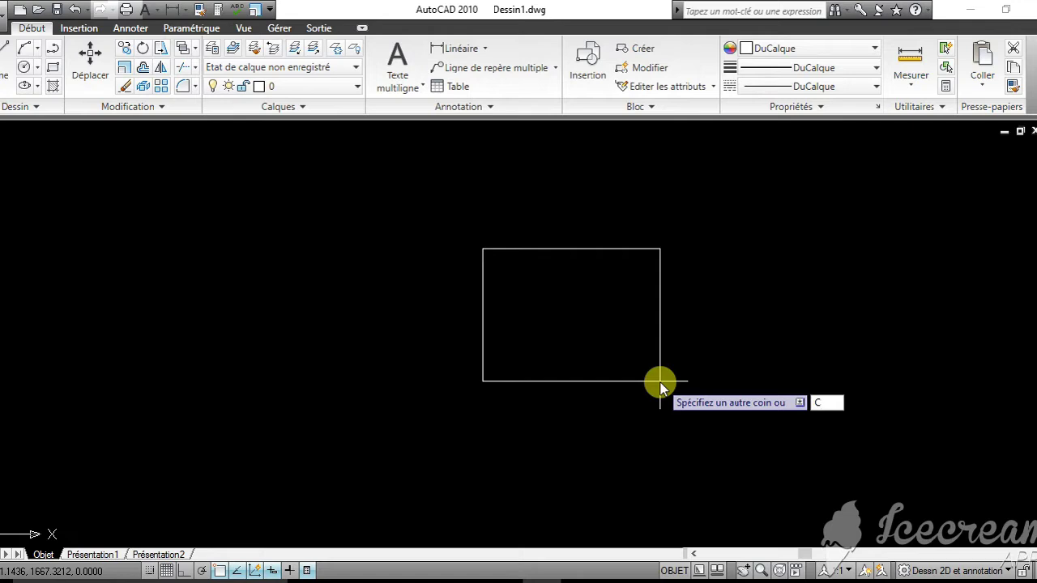
key(Return)
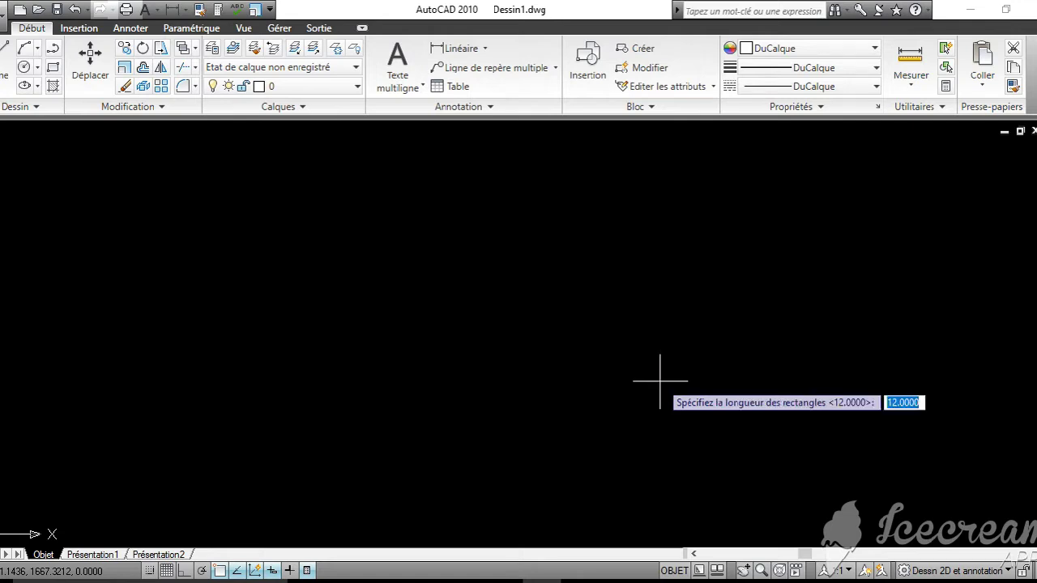
text(&)
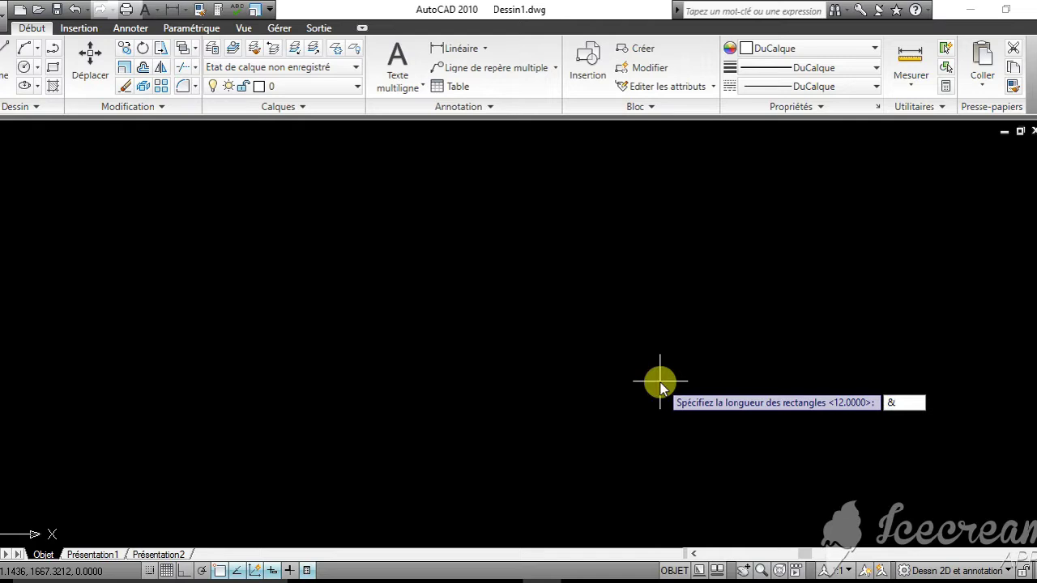
text(0)
key(BackSpace)
key(BackSpace)
key(BackSpace)
key(Return)
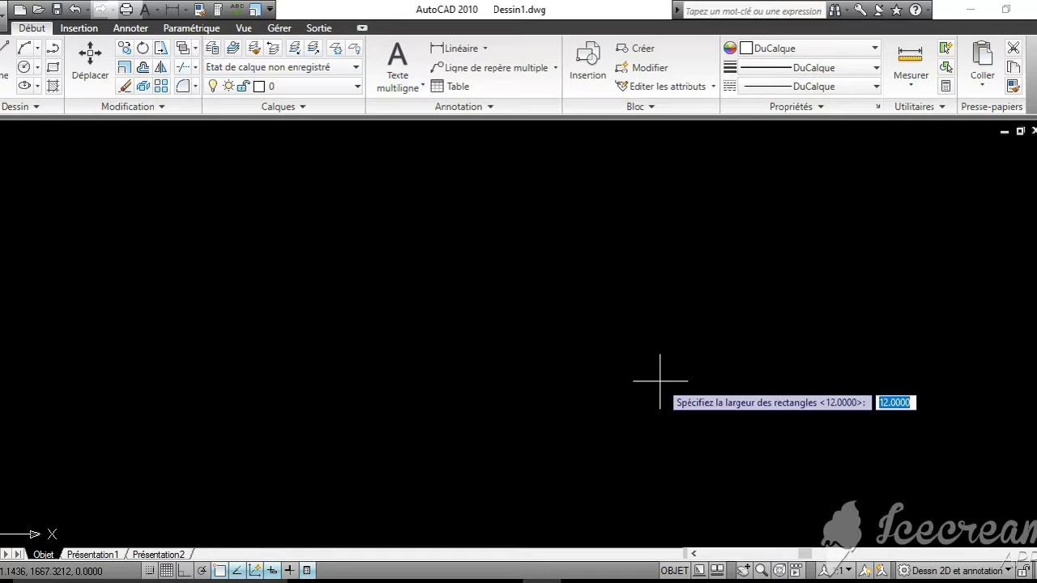
text(10)
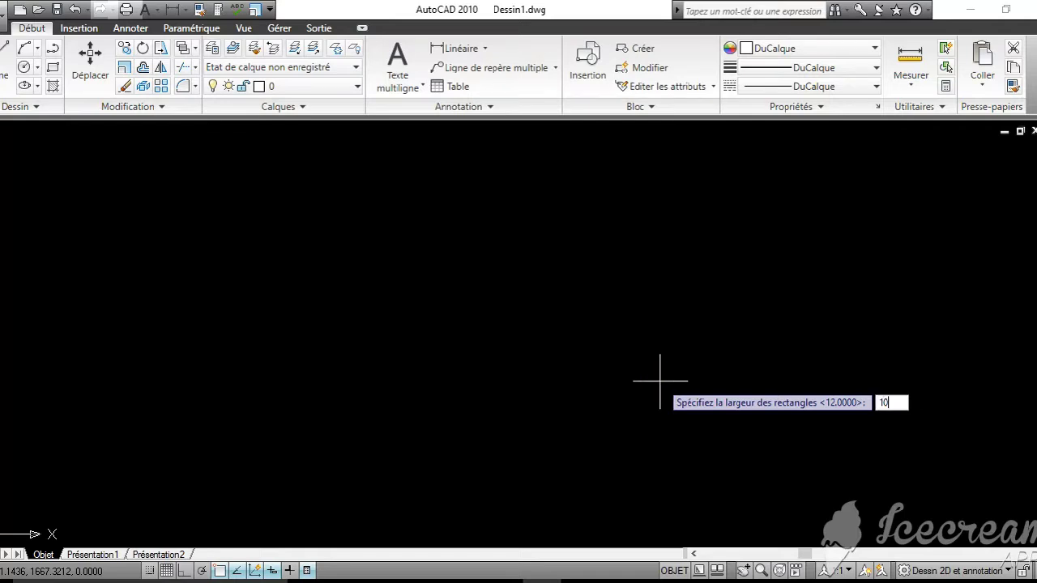
key(Return)
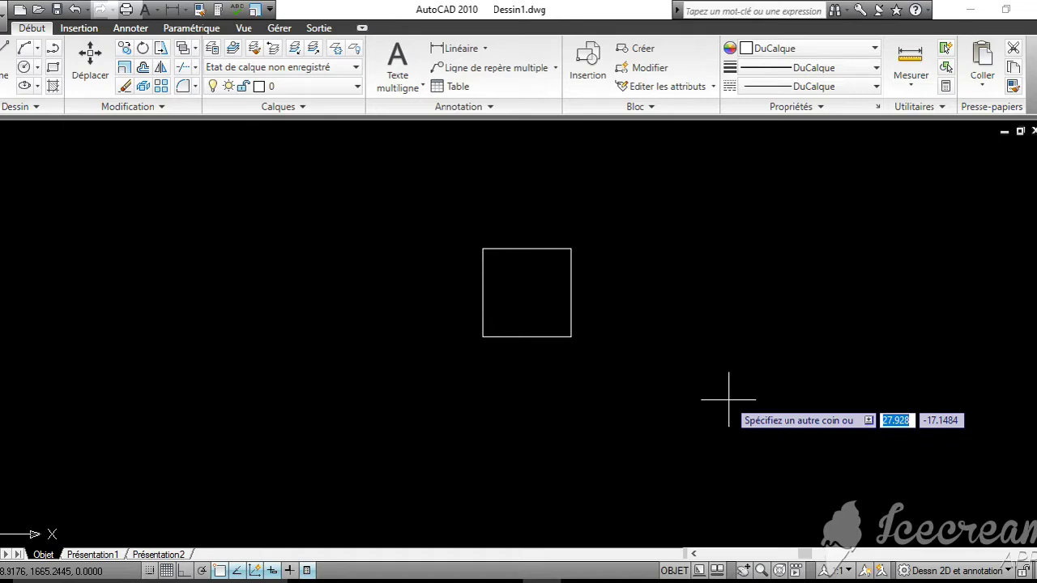
click(729, 399)
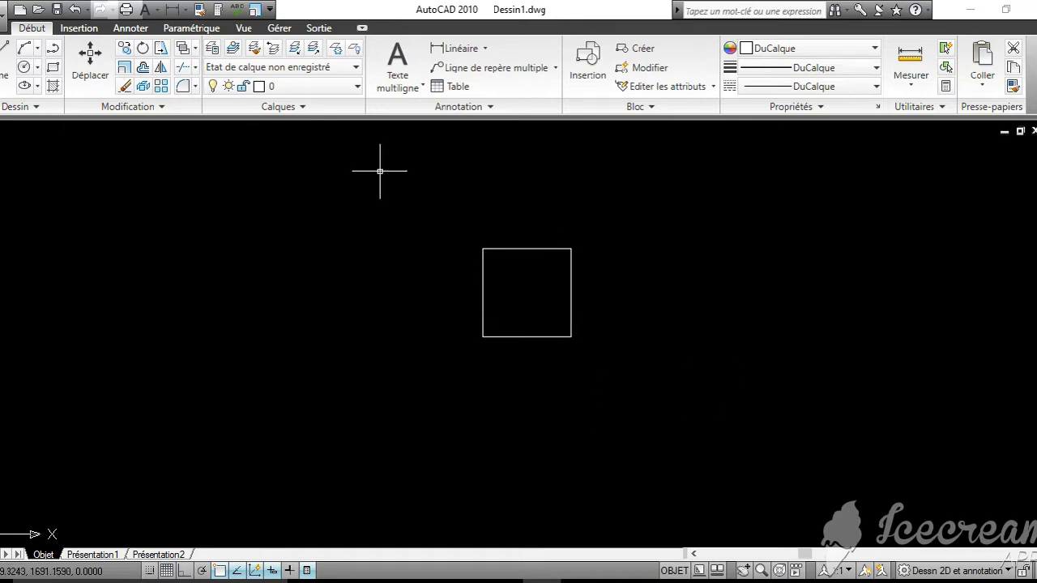
Measure the side length of the square between two of its corners
click(914, 67)
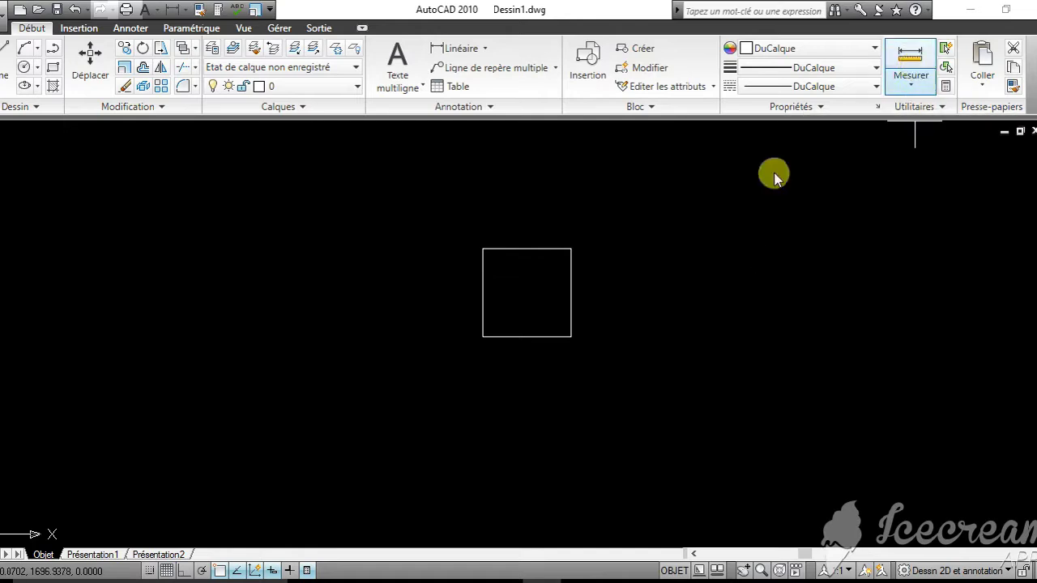
click(482, 249)
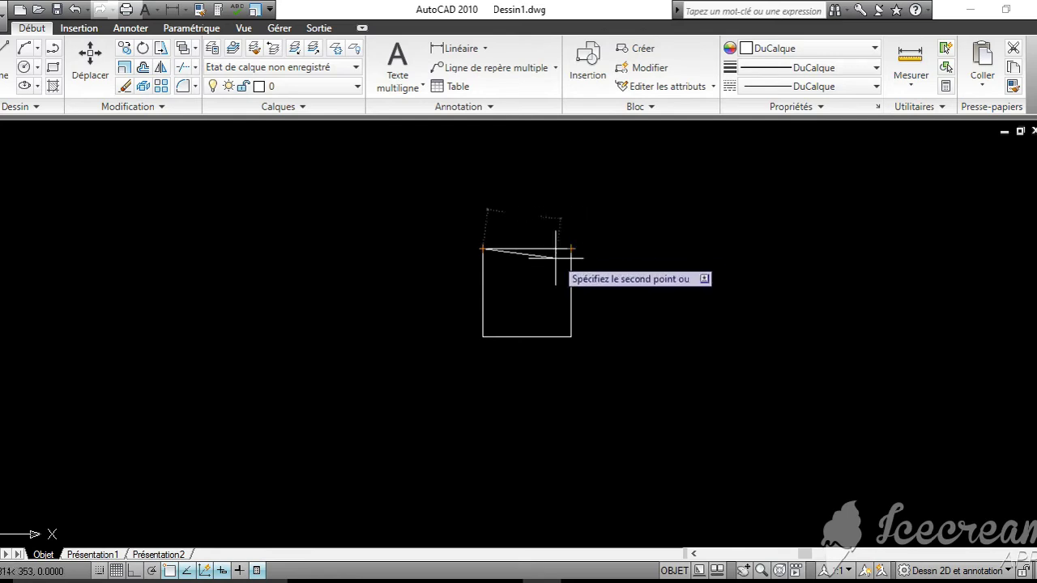
click(483, 336)
Offset the square inward by 0.2 to create a parallel inner outline
middle_drag(506, 325, 560, 364)
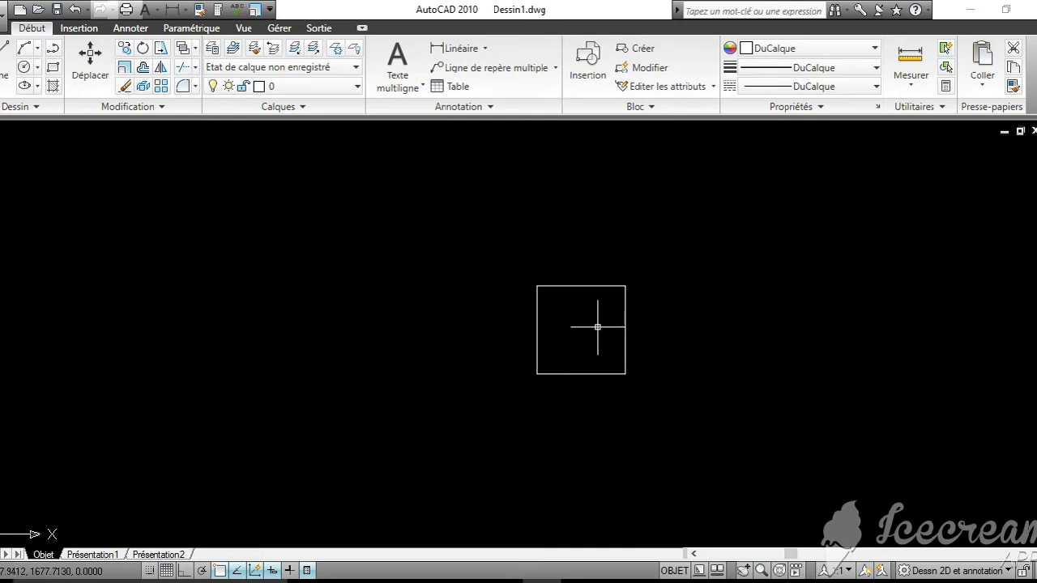
scroll(597, 326, up, 3)
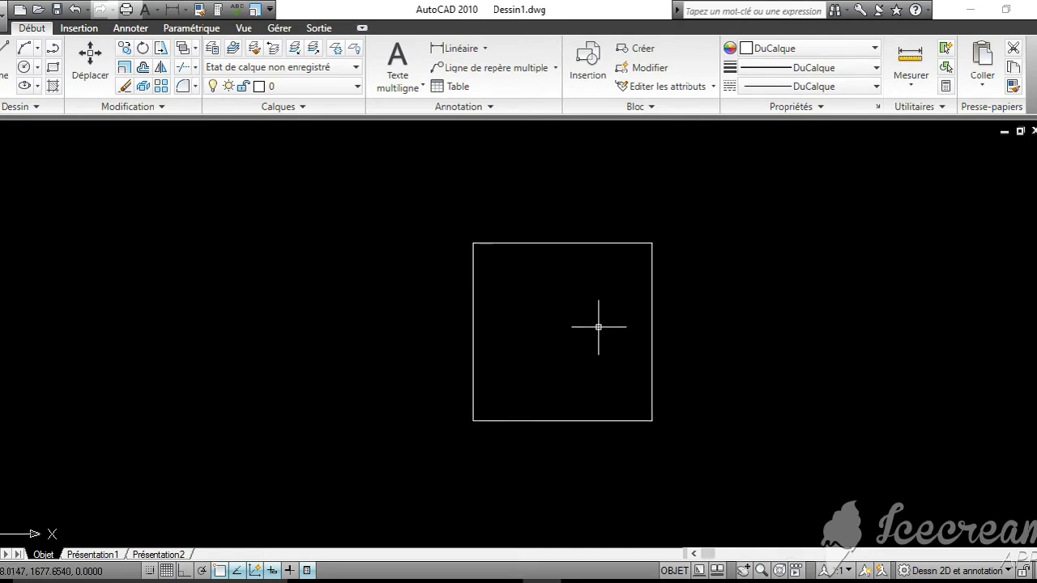
middle_drag(597, 327, 671, 326)
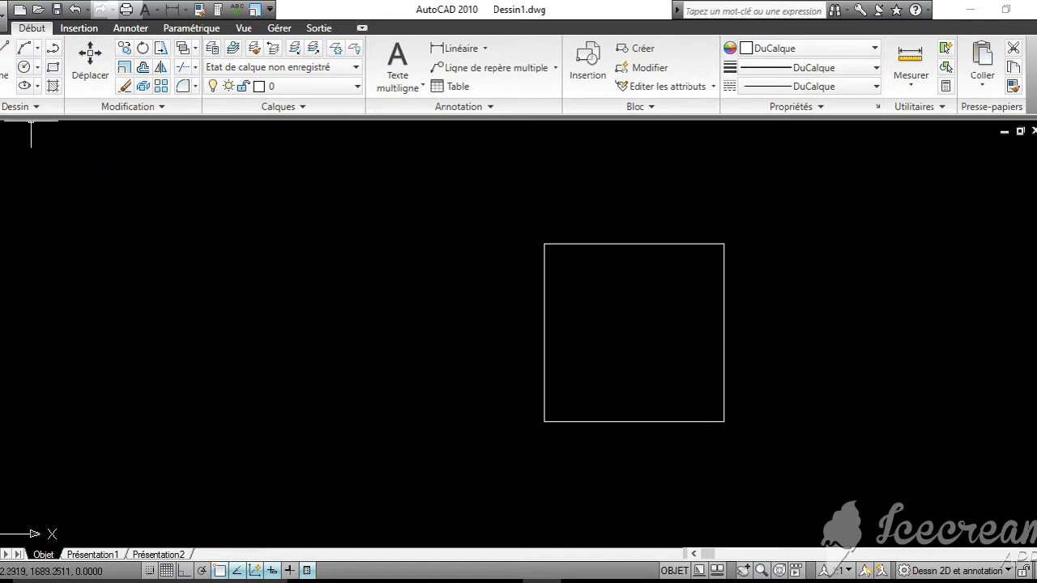
click(142, 71)
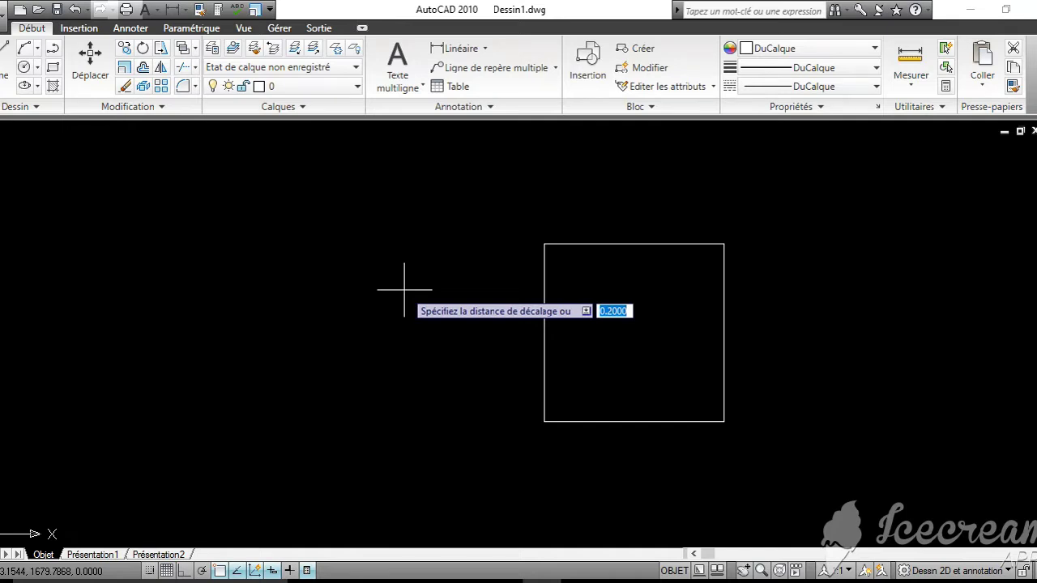
text(0.)
key(Return)
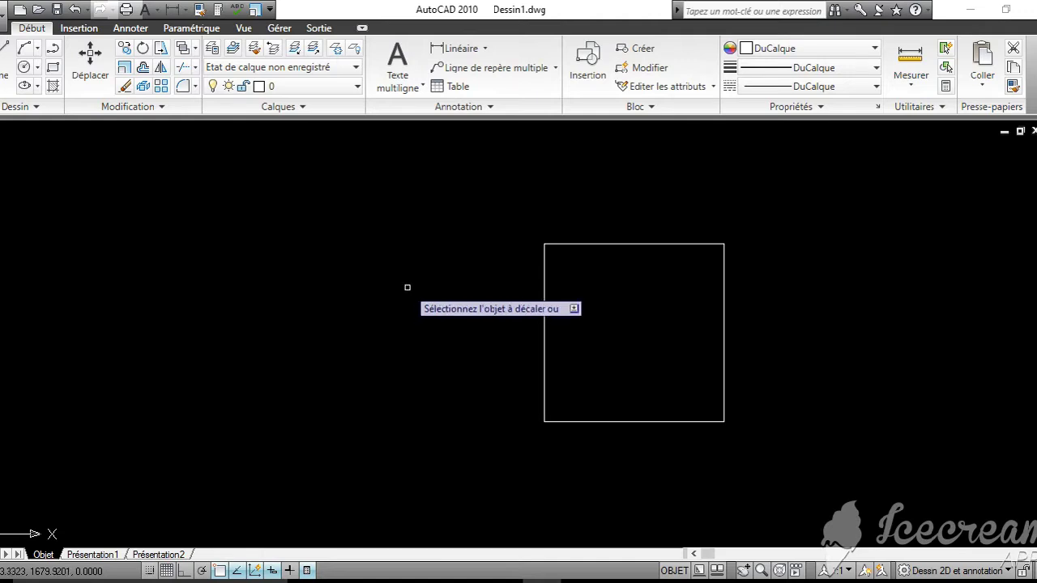
click(607, 243)
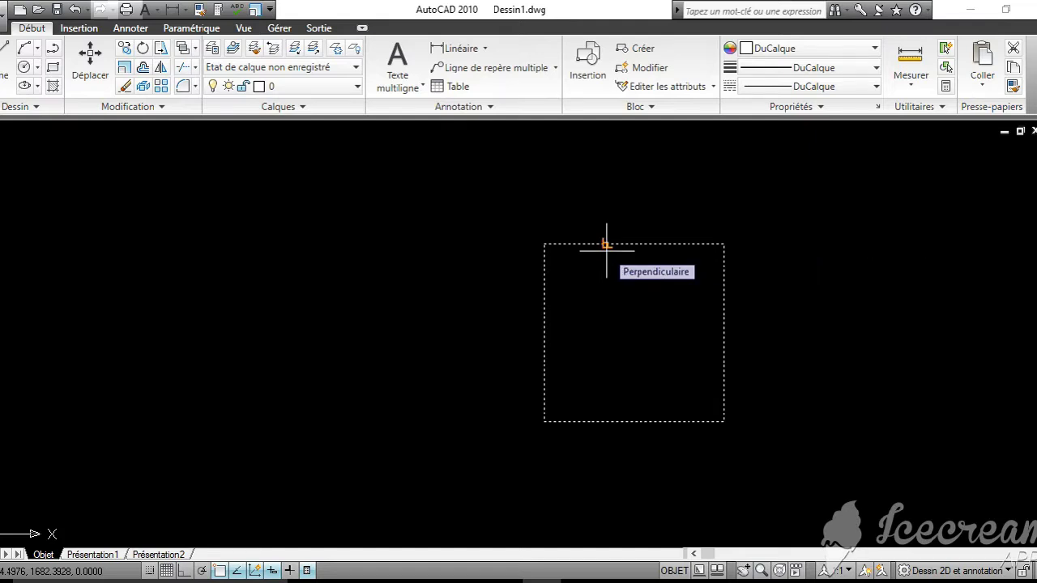
click(606, 244)
scroll(604, 251, up, 3)
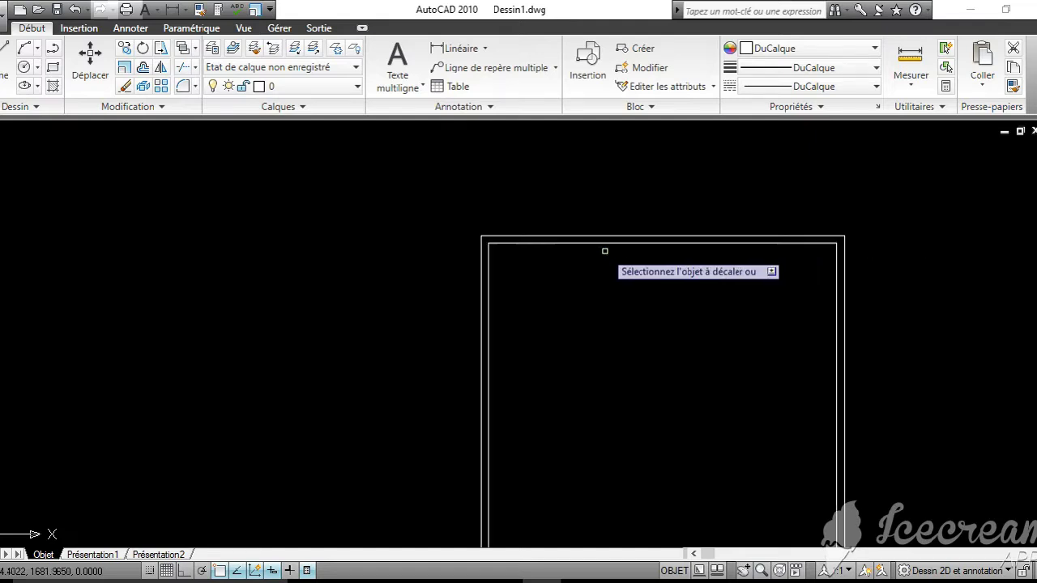
scroll(590, 270, down, 2)
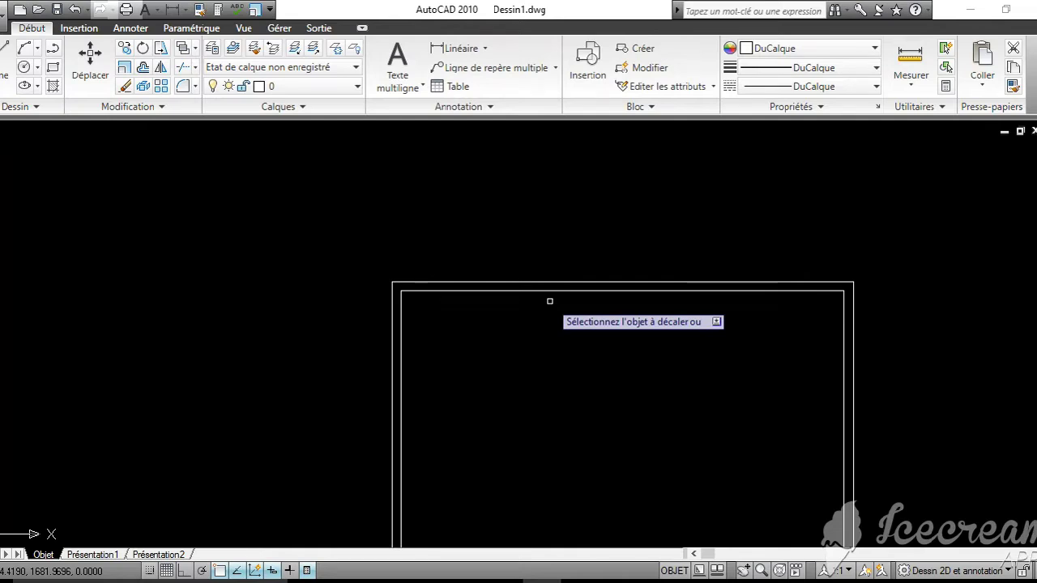
key(Escape)
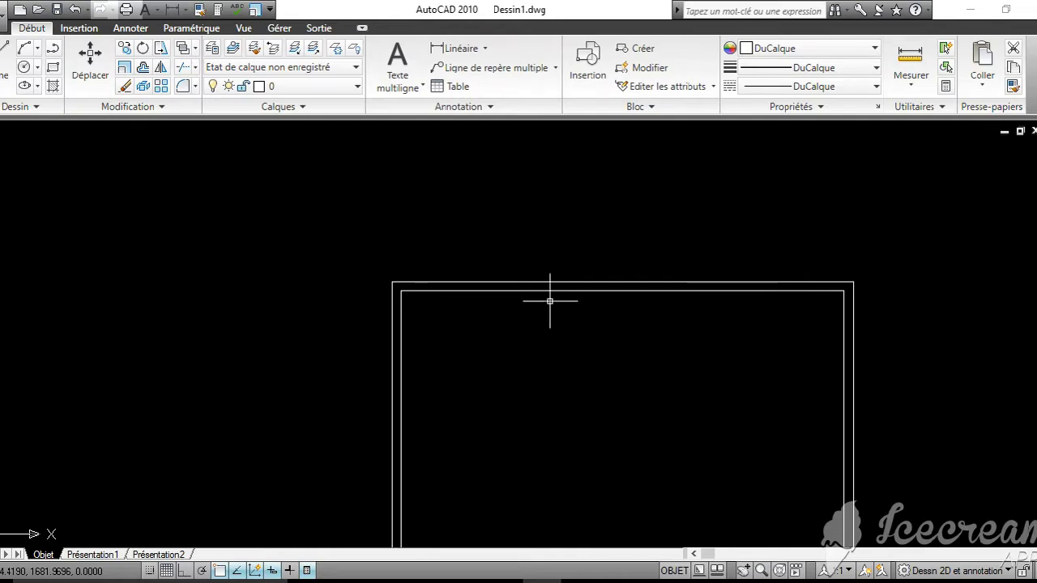
Measure the distance from the inner outline's upper-left corner to the outer outline's upper edge
click(924, 65)
scroll(402, 290, up, 2)
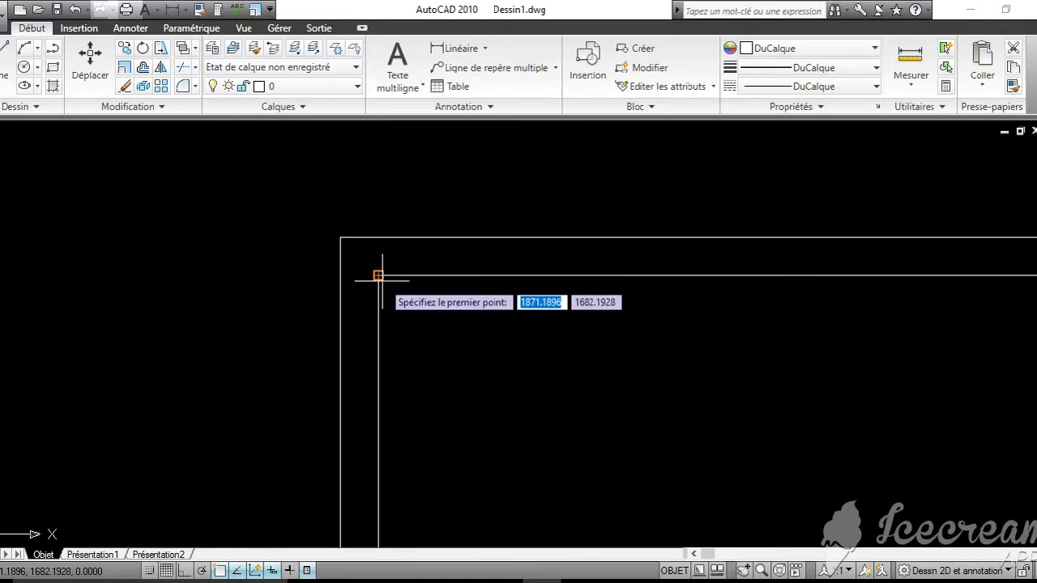
click(379, 277)
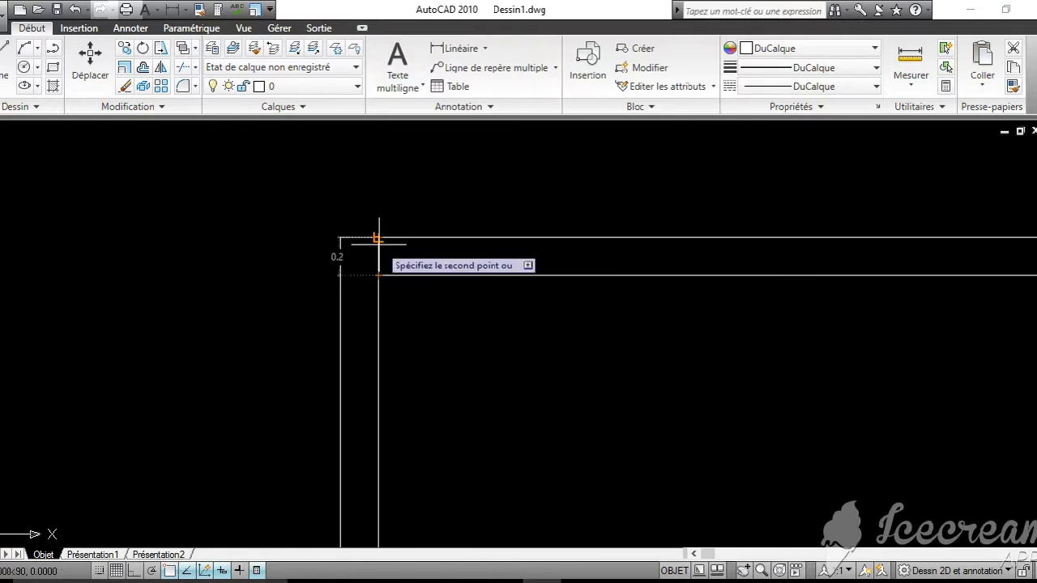
click(379, 239)
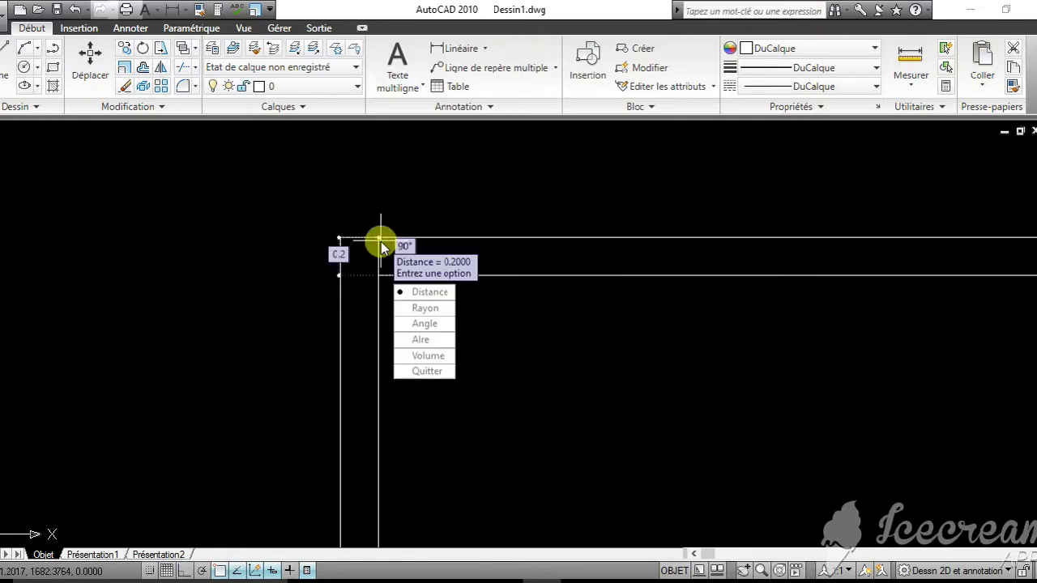
key(Escape)
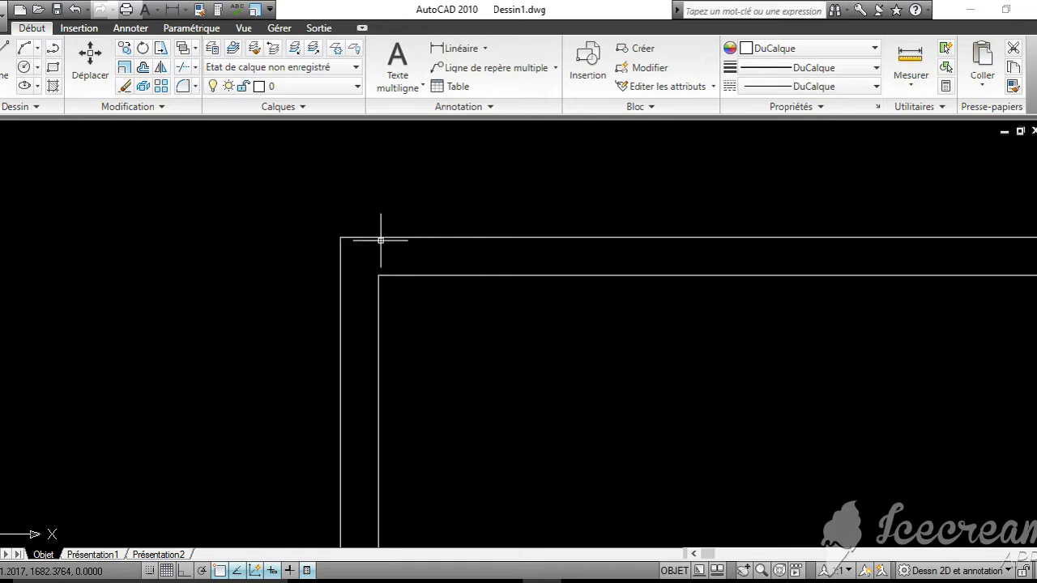
Draw a 0.20 by 0.20 rectangle in the empty area left of the double-outlined square, using the dimensions option
scroll(483, 351, down, 6)
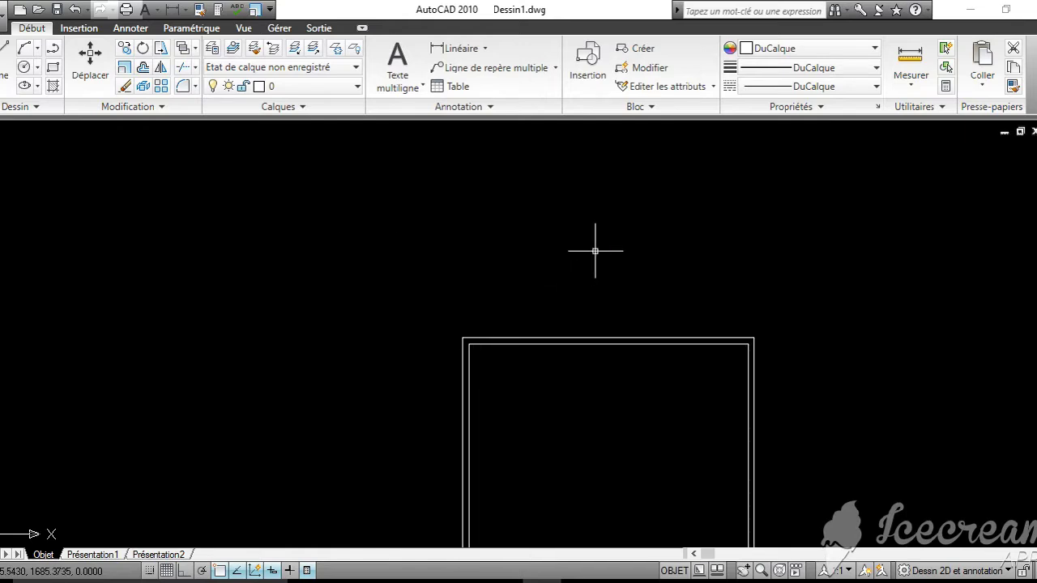
scroll(594, 251, down, 4)
mouse_move(590, 255)
middle_down()
mouse_move(697, 170)
mouse_move(736, 222)
middle_up()
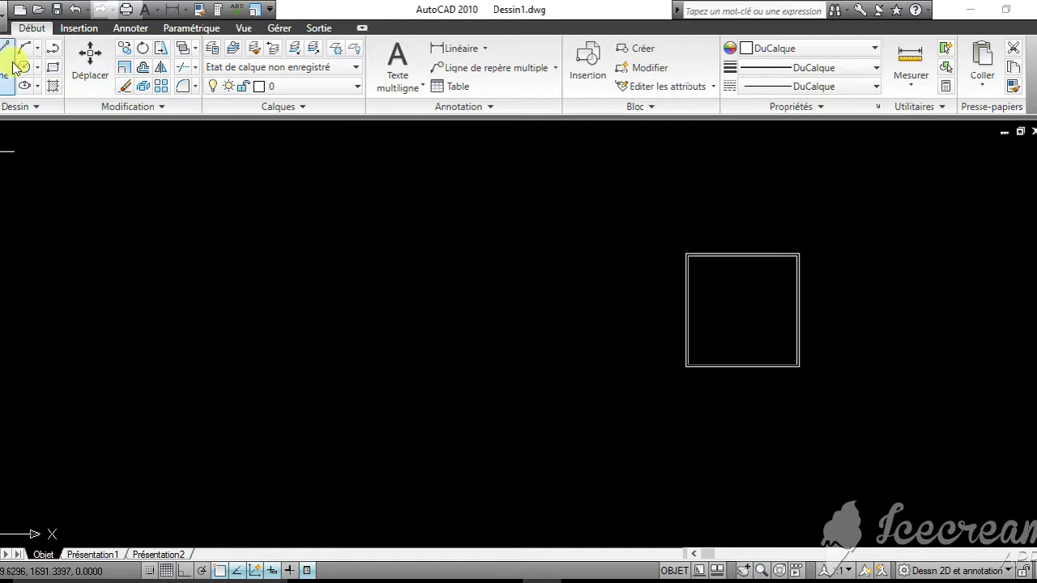
click(53, 68)
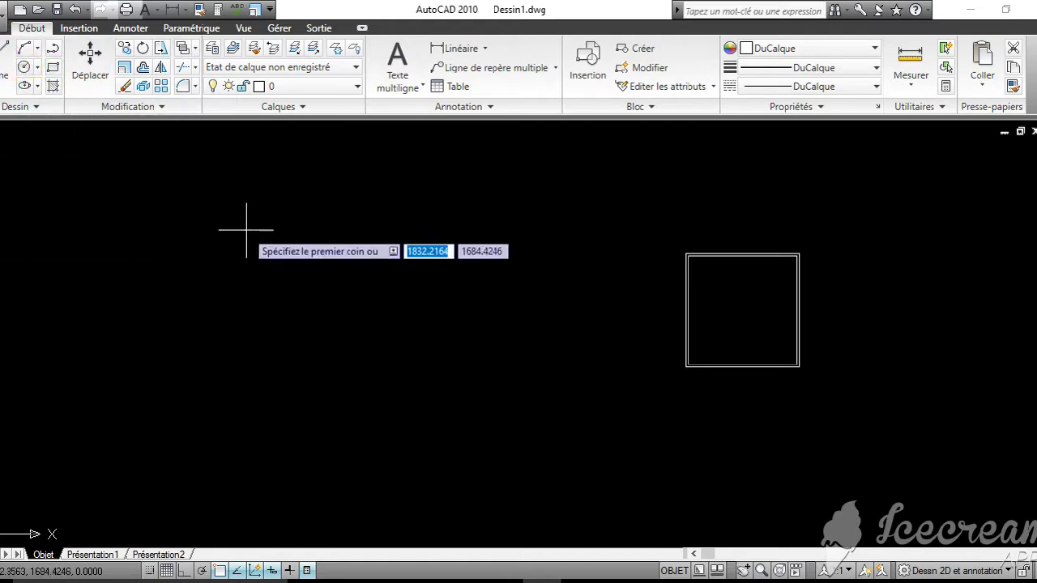
click(297, 289)
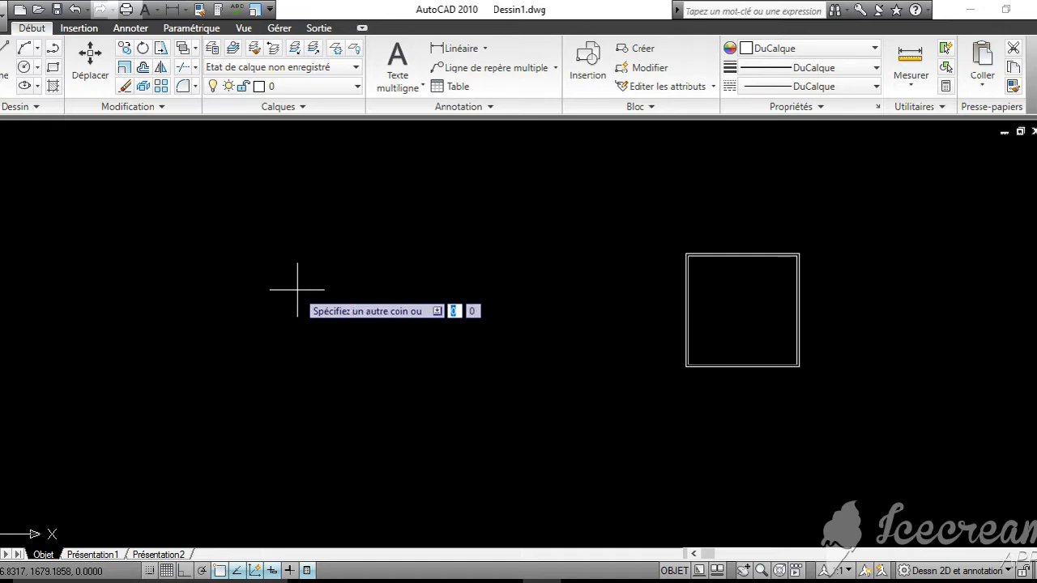
text(C)
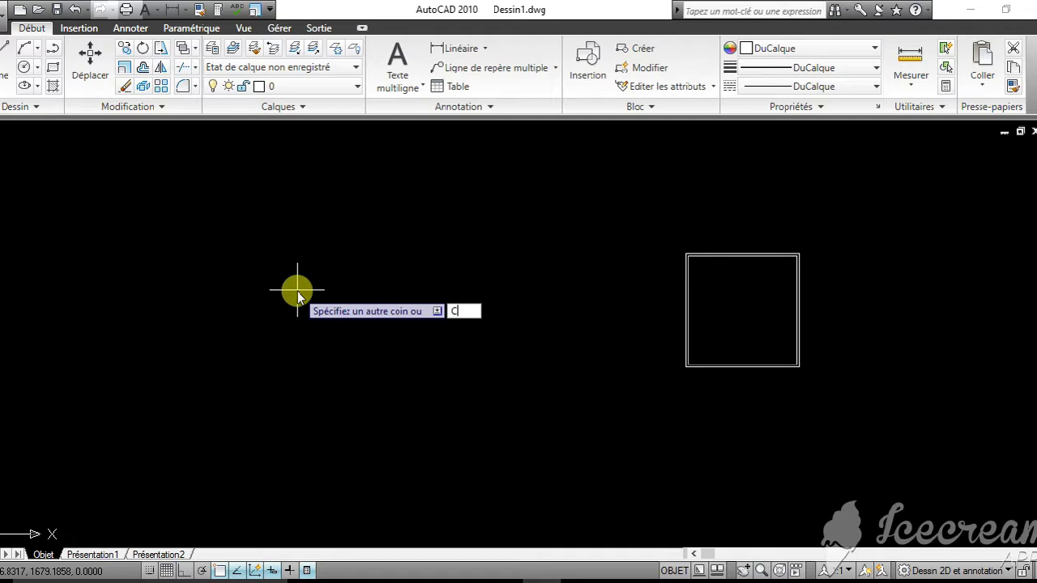
key(Return)
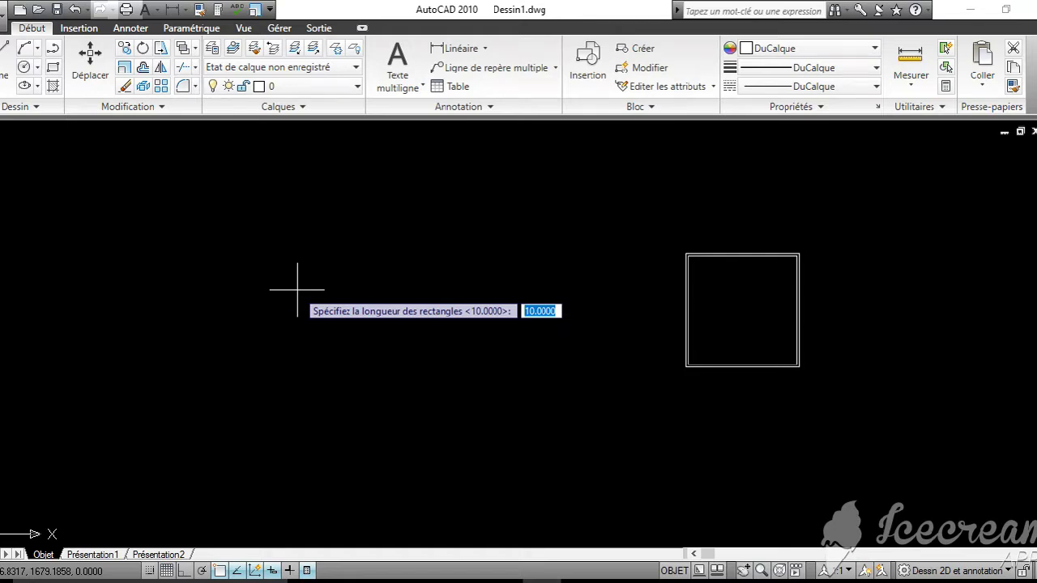
text(0.20)
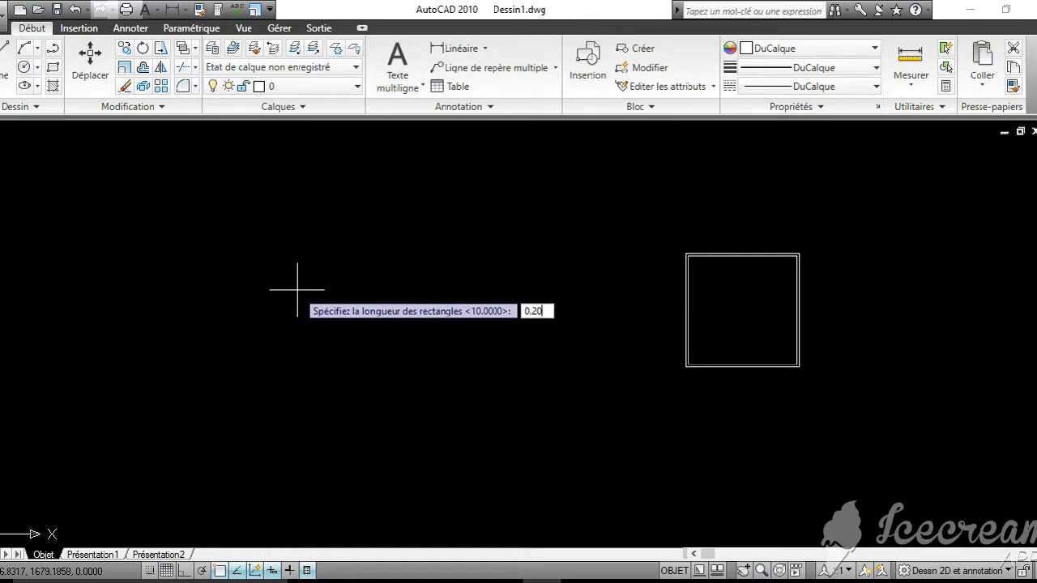
key(Return)
text(0.)
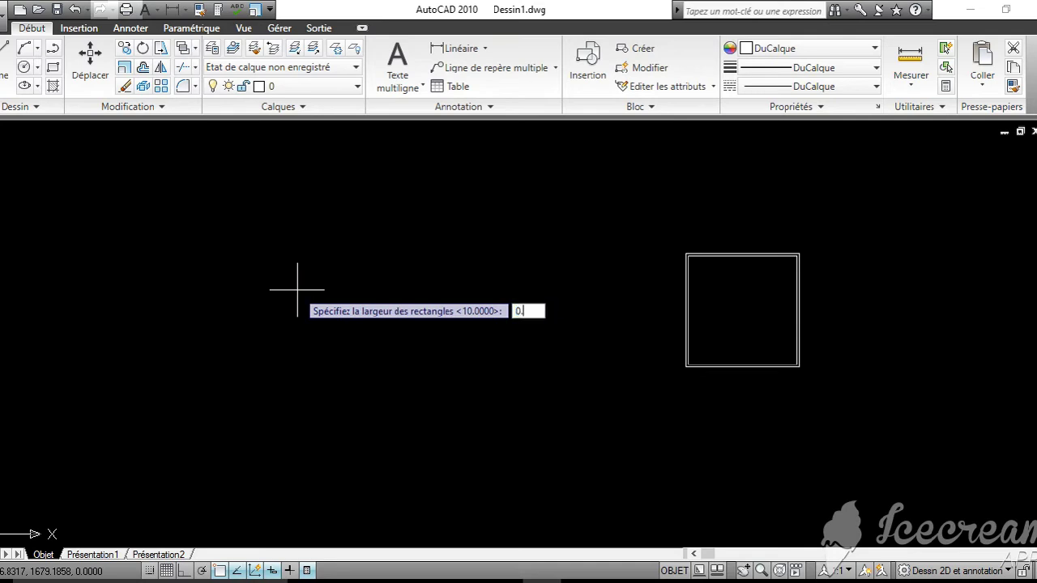
text(20)
key(Return)
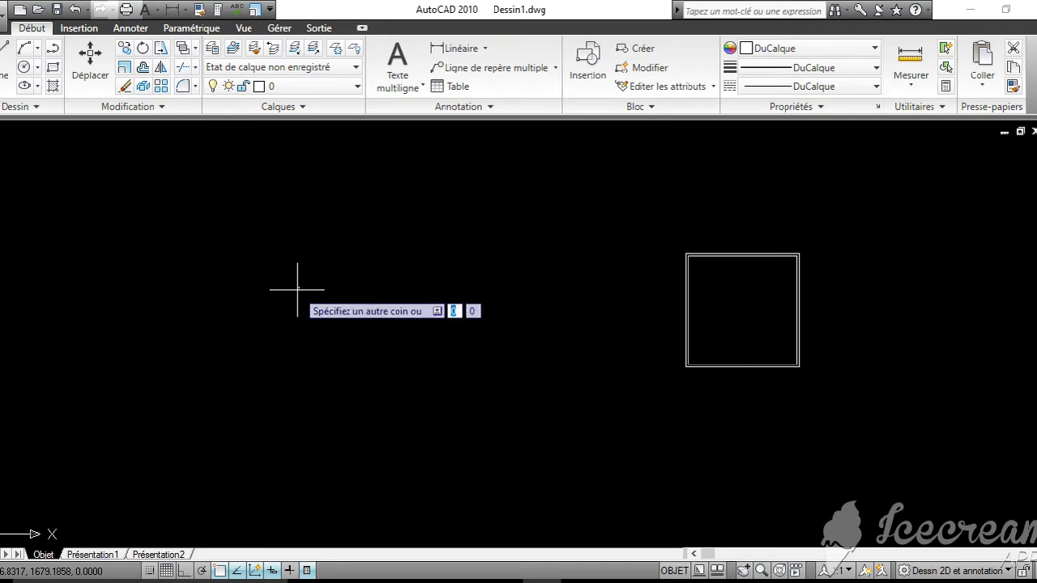
scroll(297, 289, up, 4)
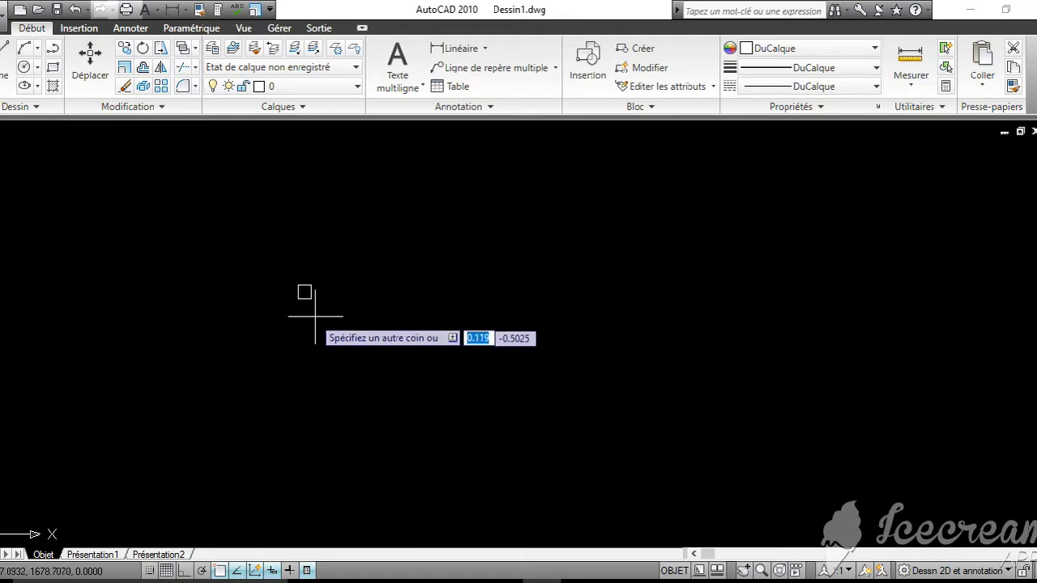
click(339, 299)
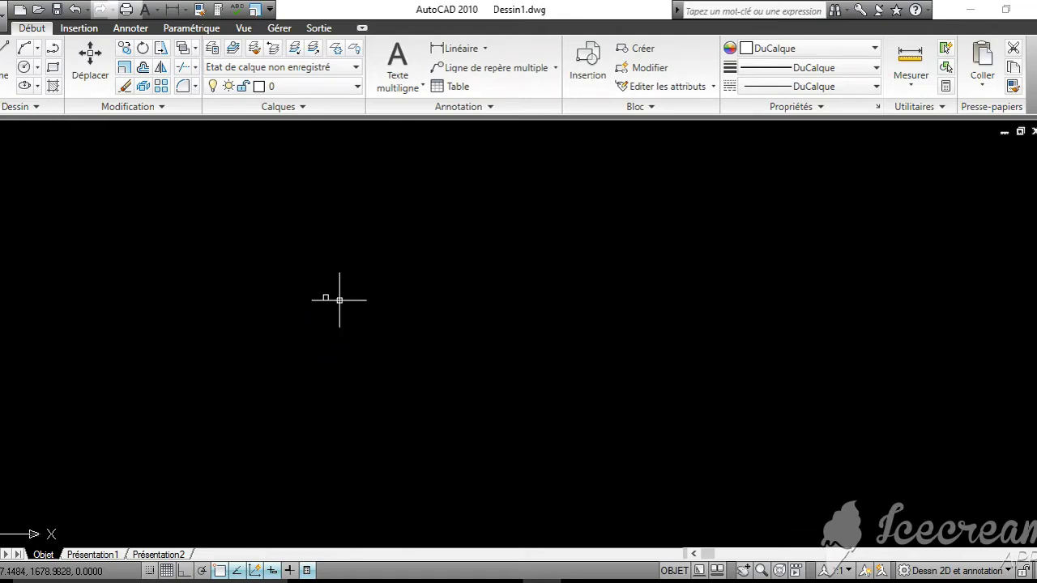
Examine the small square up close and compare its size with the double-outlined square
scroll(339, 300, up, 4)
middle_drag(340, 267, 348, 289)
scroll(347, 288, up, 1)
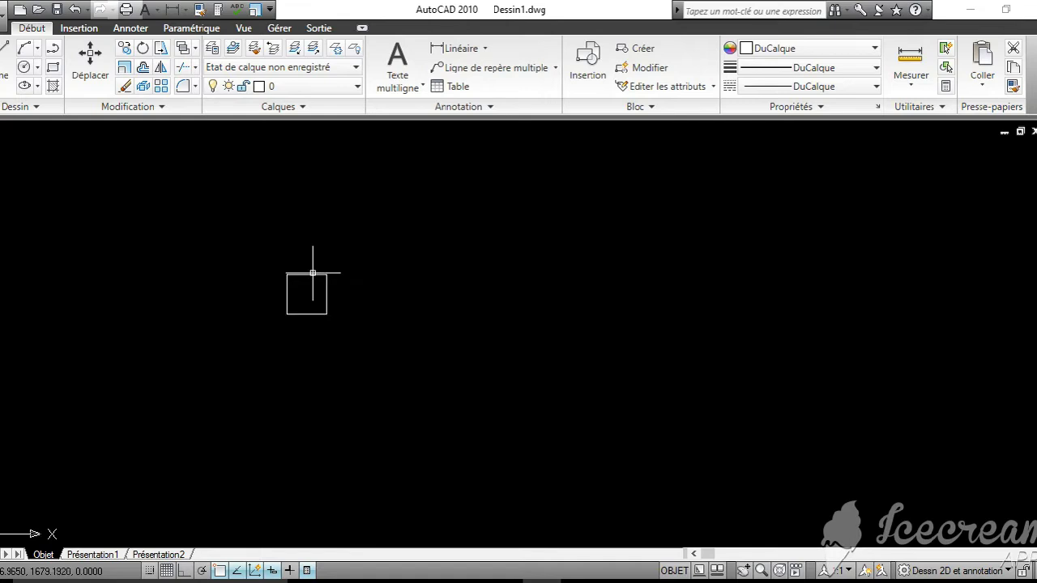
middle_drag(308, 281, 317, 303)
scroll(316, 303, down, 7)
scroll(317, 302, up, 2)
scroll(317, 303, up, 4)
scroll(316, 303, down, 10)
scroll(317, 303, up, 3)
middle_drag(316, 303, 158, 255)
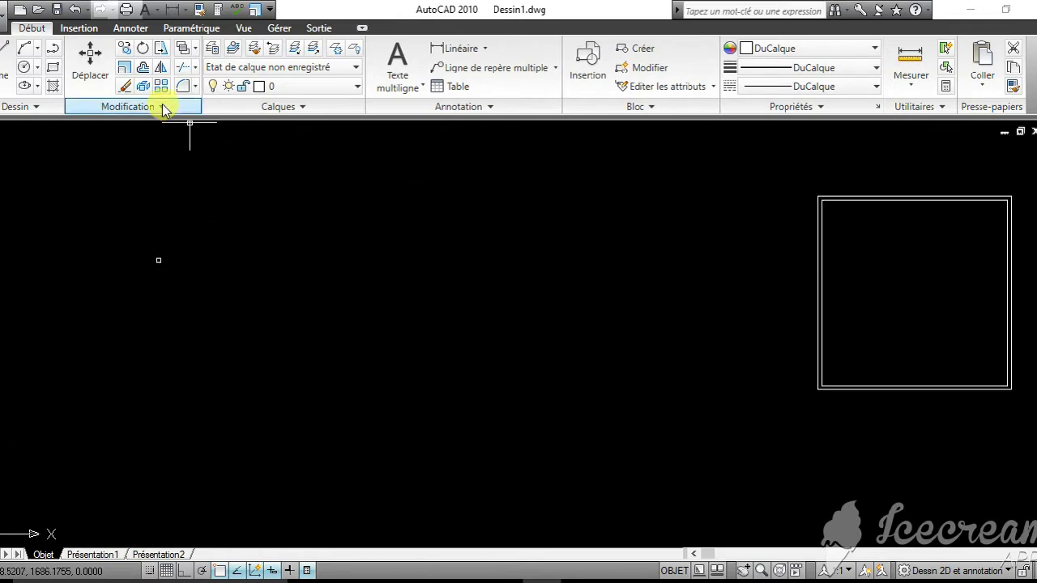
click(99, 84)
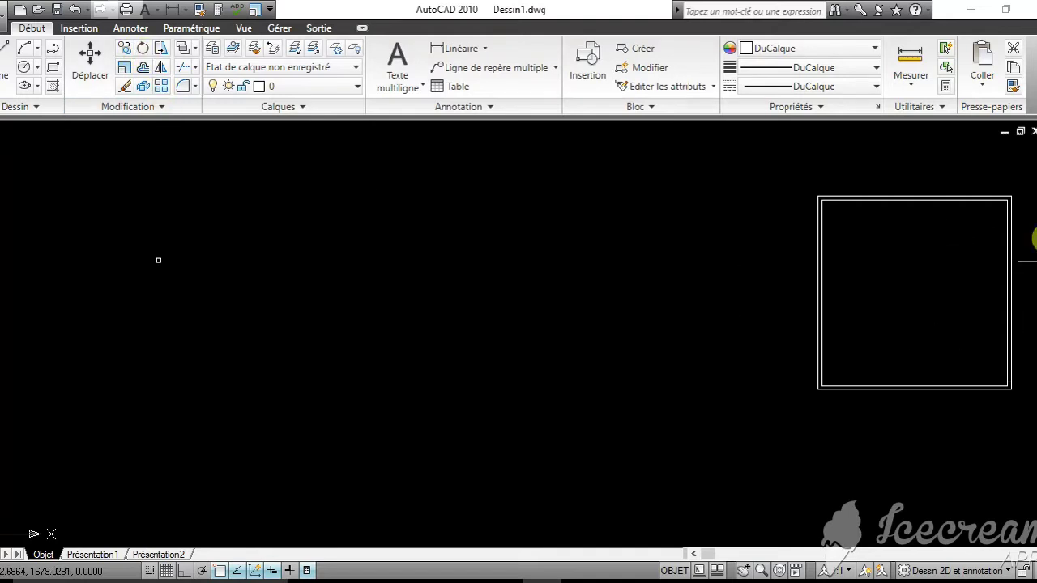
click(1008, 198)
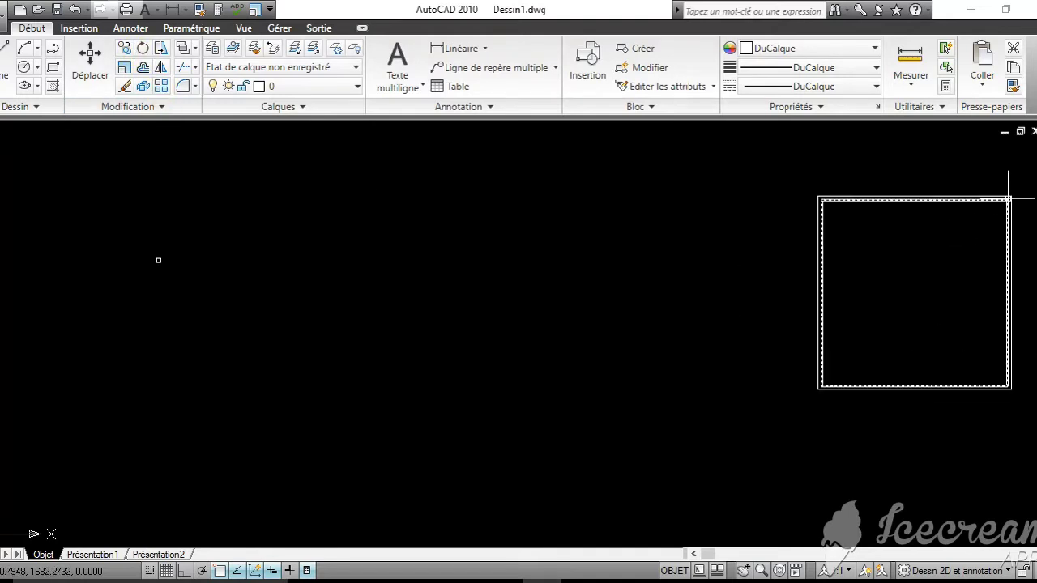
key(Escape)
click(122, 47)
key(Escape)
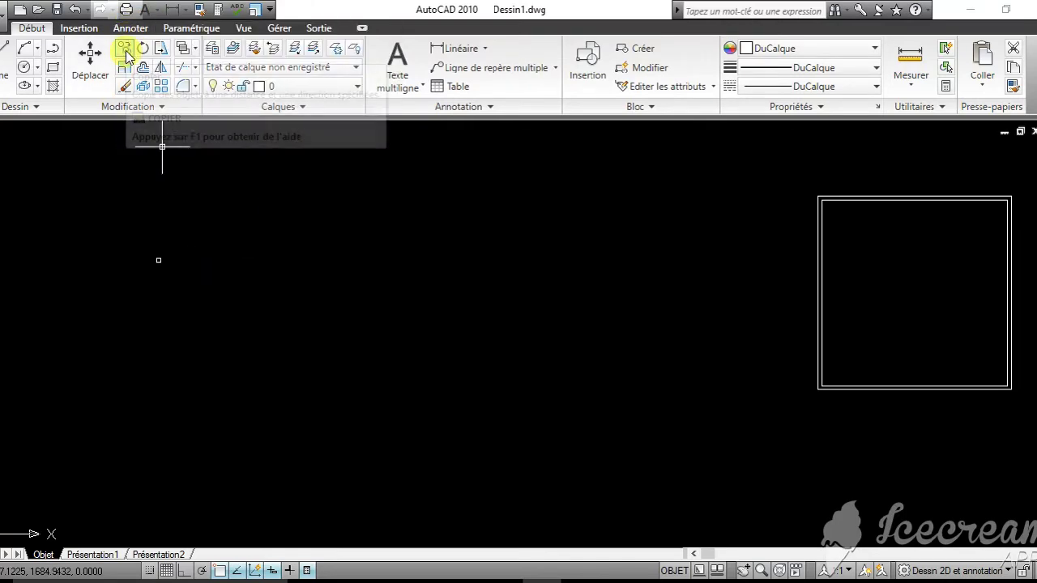
Copy the small square from its upper-left corner onto the outer outline's upper-left corner
click(126, 51)
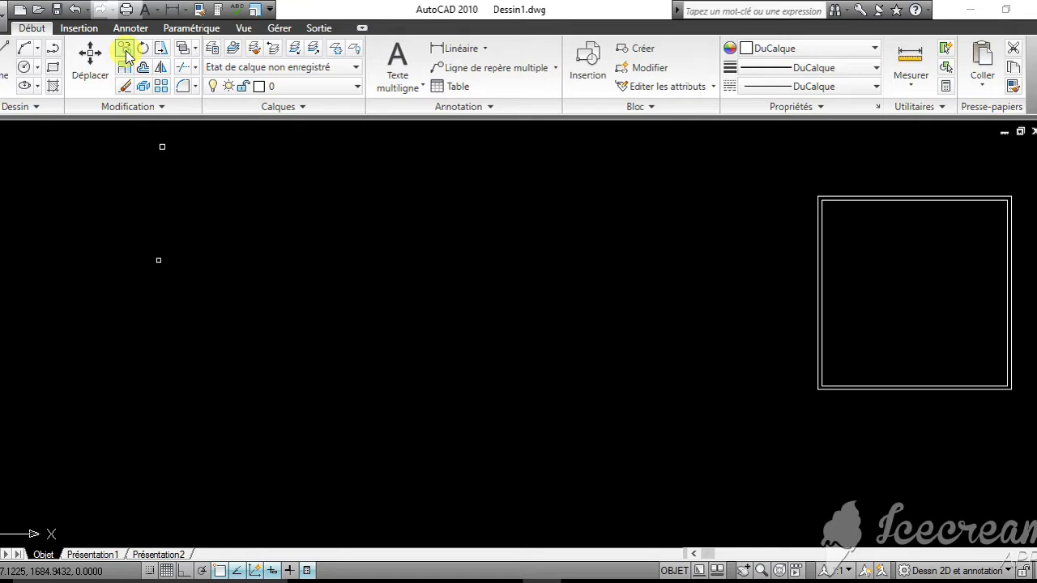
click(220, 305)
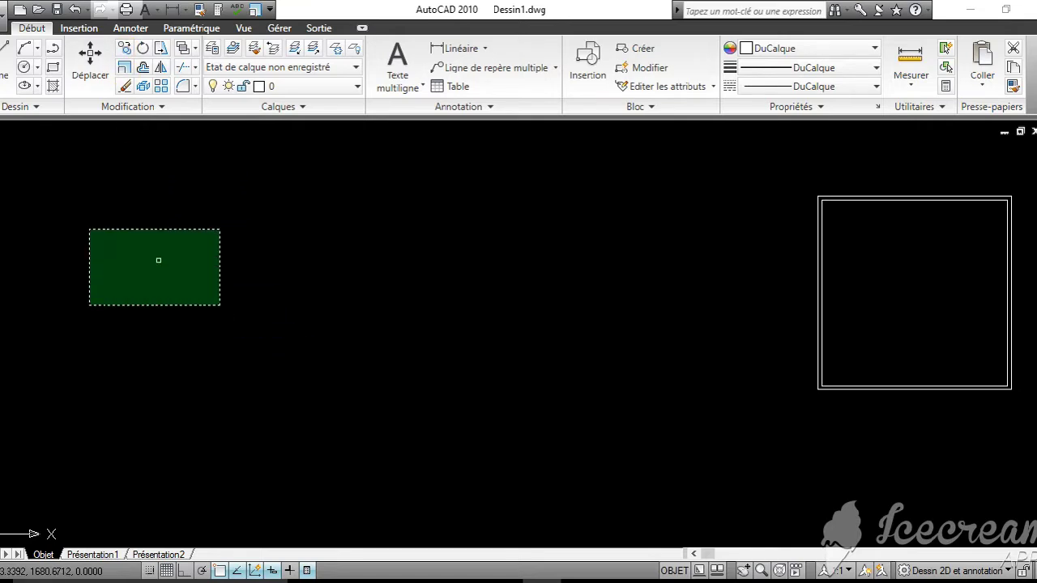
click(89, 229)
scroll(159, 264, up, 4)
scroll(161, 264, up, 2)
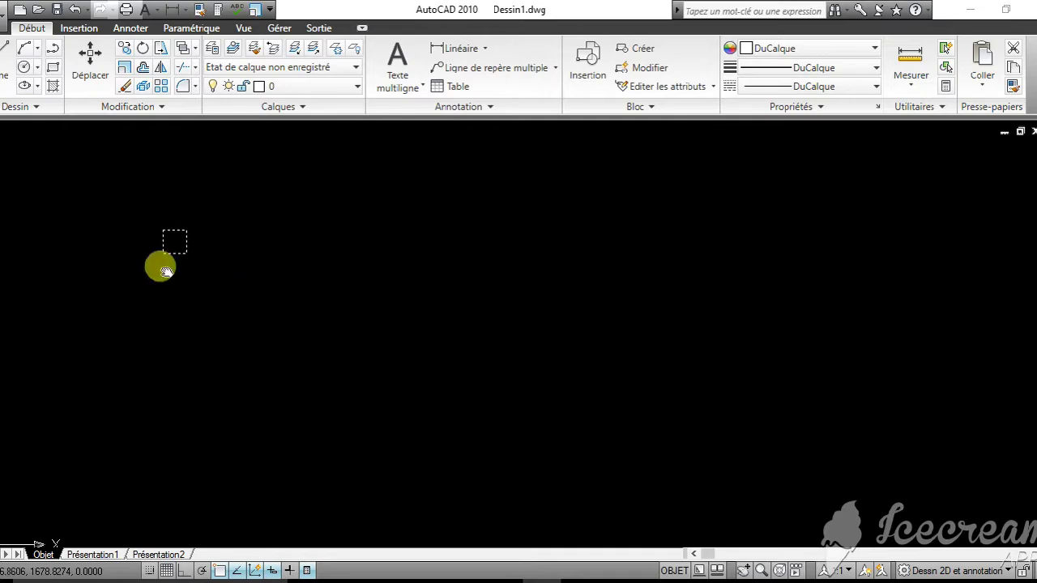
key(Return)
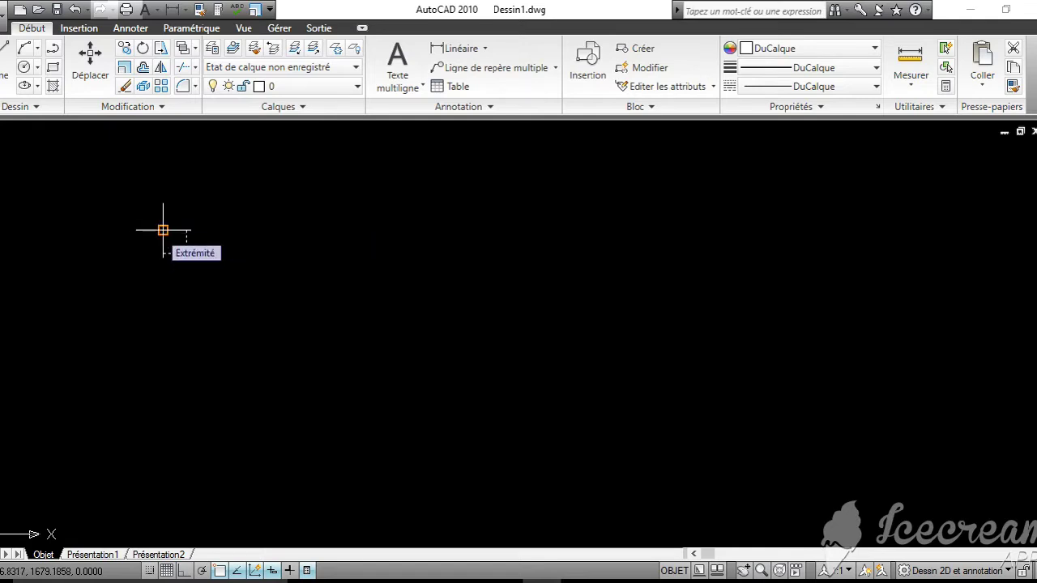
click(163, 231)
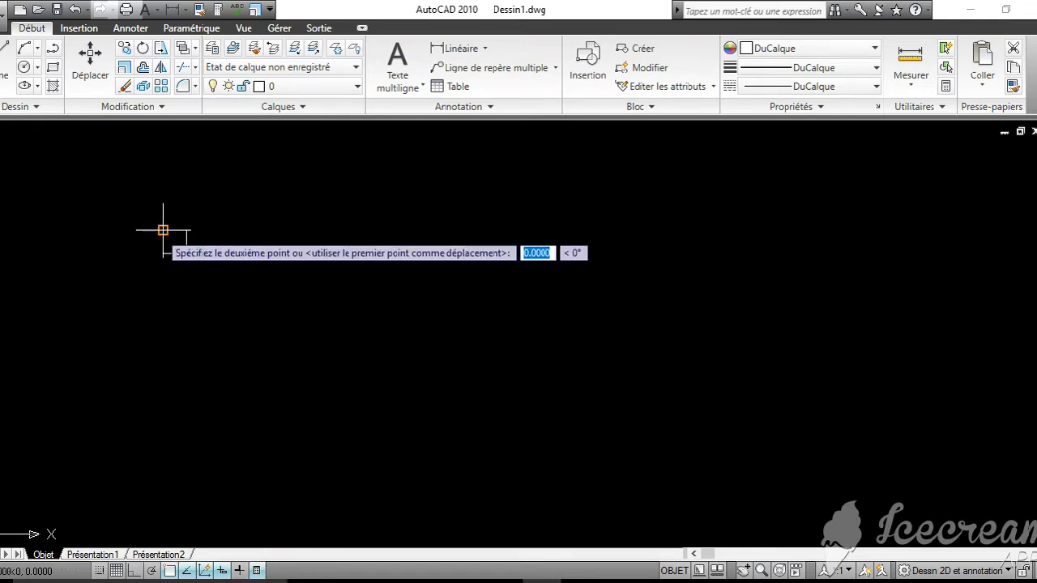
scroll(636, 300, down, 3)
middle_drag(635, 300, 383, 317)
scroll(392, 320, down, 6)
middle_drag(838, 298, 519, 336)
scroll(610, 293, up, 3)
scroll(550, 269, up, 3)
middle_drag(577, 315, 581, 293)
scroll(578, 322, up, 3)
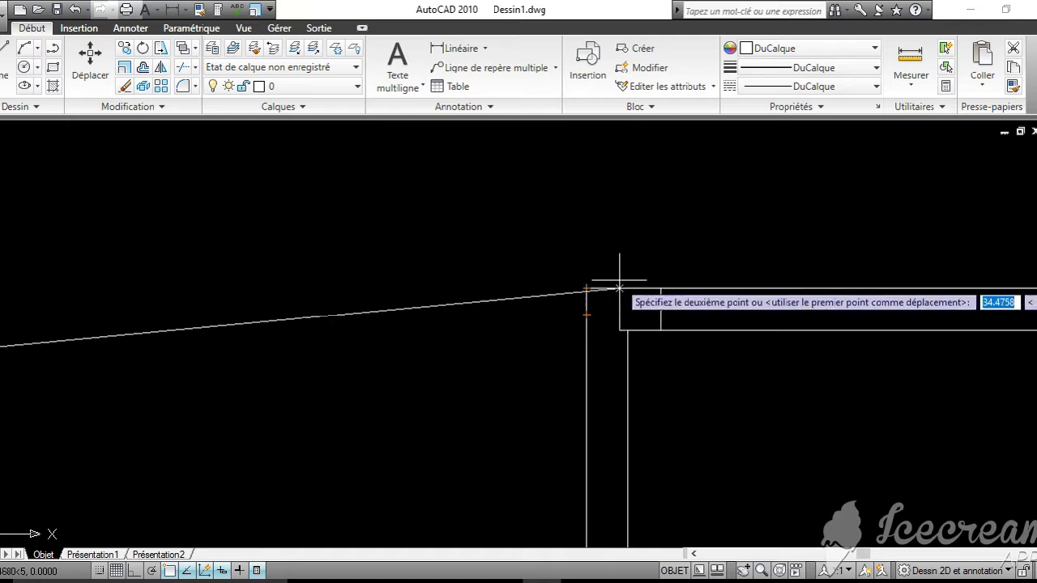
scroll(585, 288, up, 4)
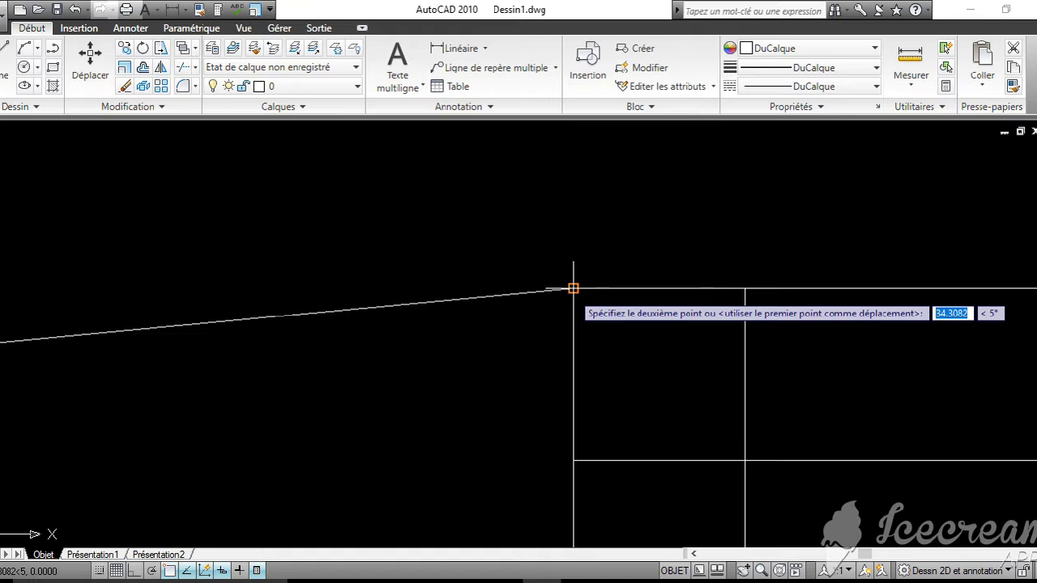
click(575, 256)
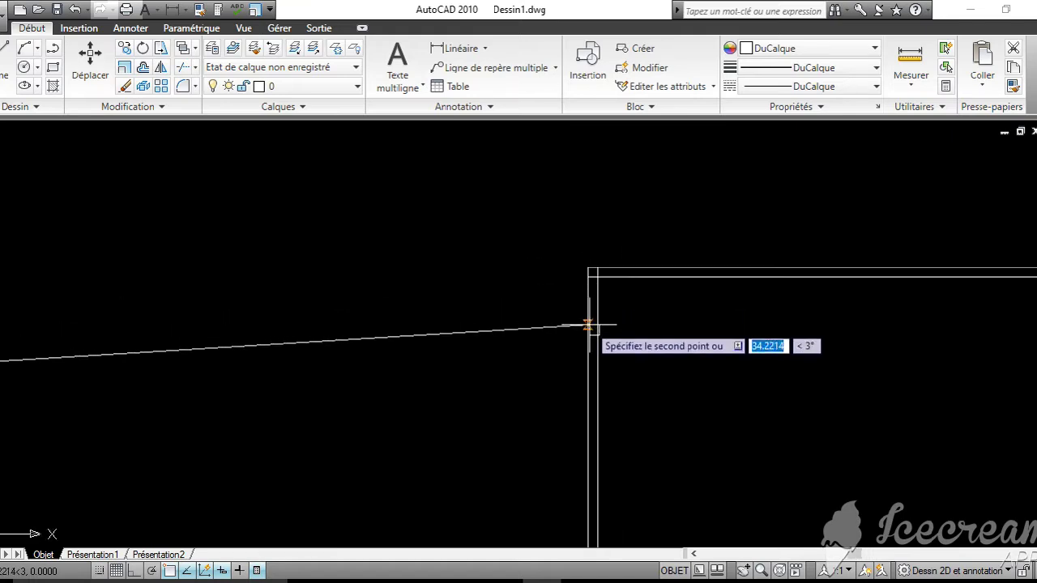
Place another copy of the small square in the empty area right of the double-outlined square and finish copying
click(391, 474)
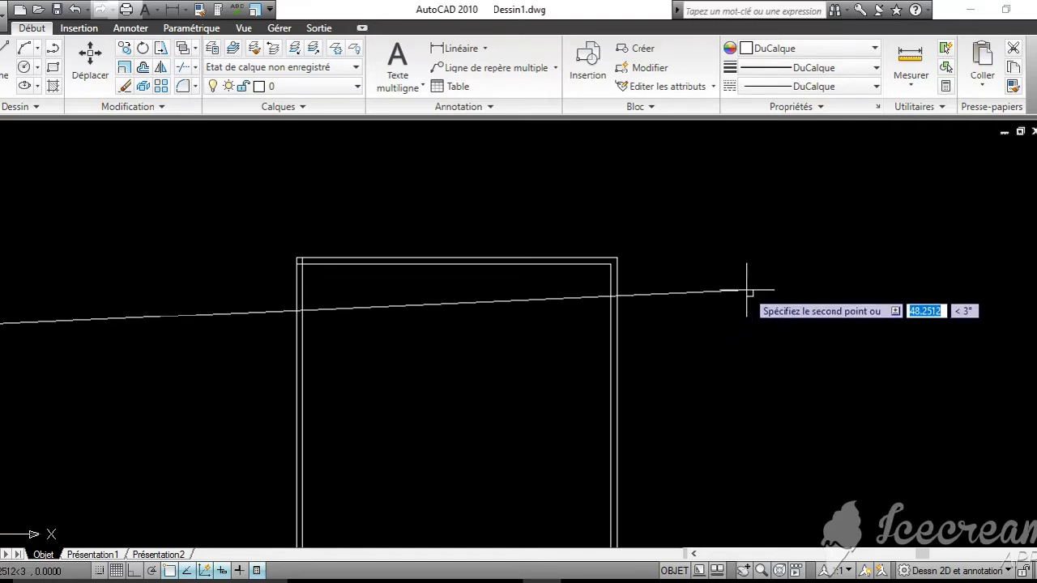
click(742, 302)
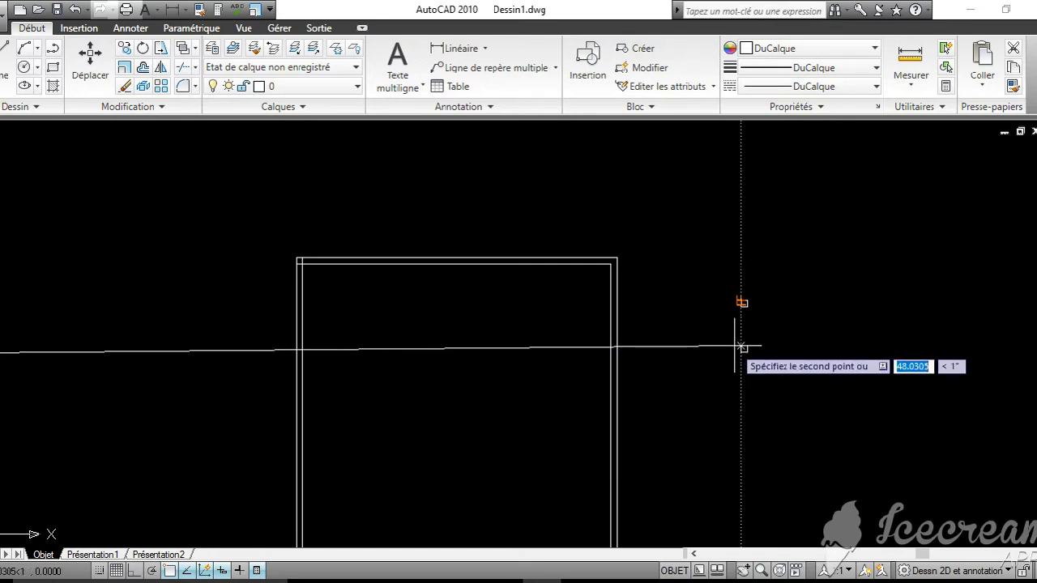
key(Escape)
Copy the loose small square beside the outline's right edge from its upper-right corner onto the outer outline's upper-right corner
scroll(692, 391, down, 4)
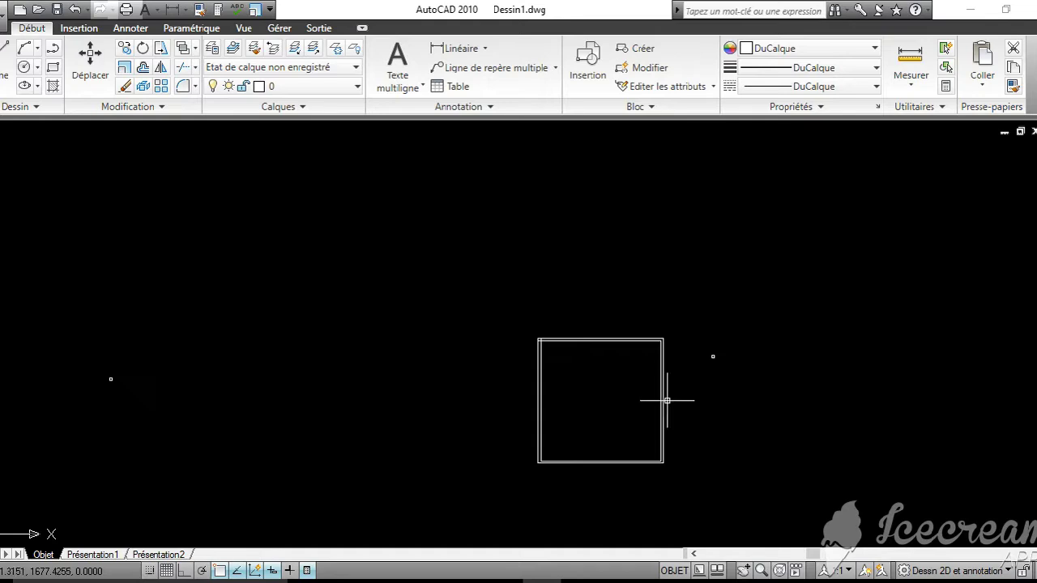
mouse_move(678, 390)
middle_down()
mouse_move(679, 337)
mouse_move(706, 304)
middle_up()
scroll(727, 296, up, 3)
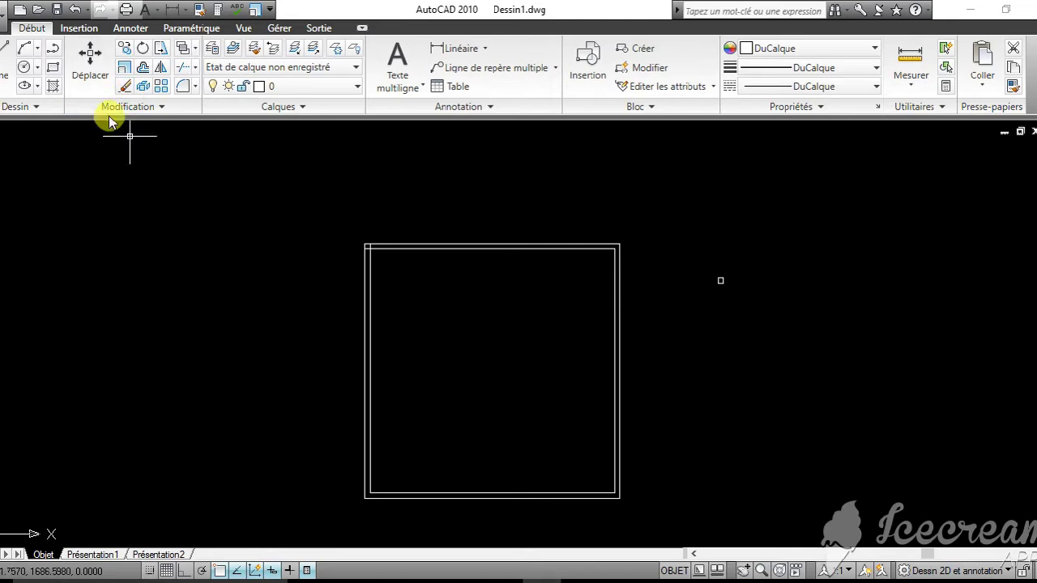
click(124, 49)
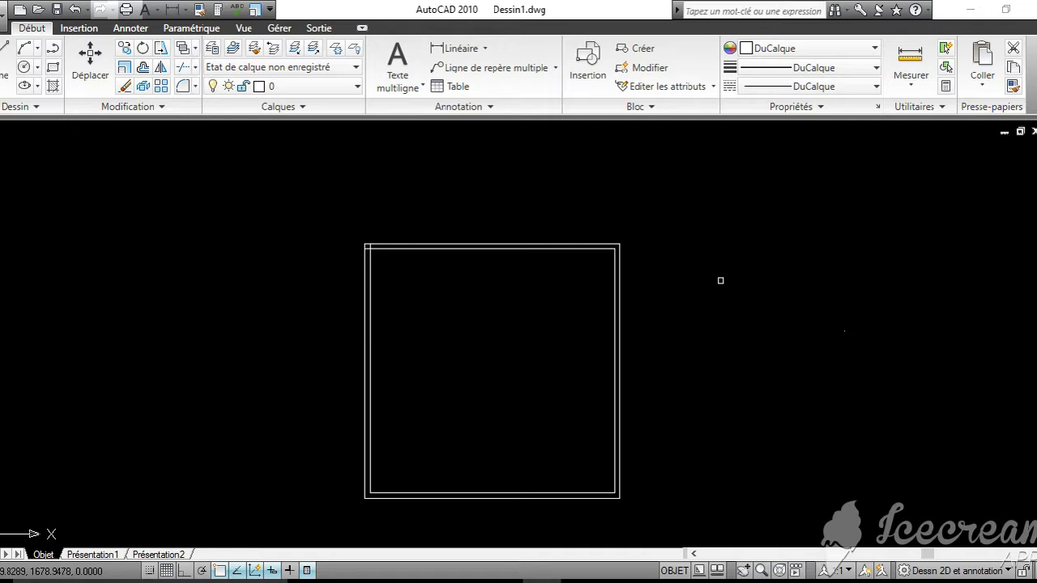
click(844, 331)
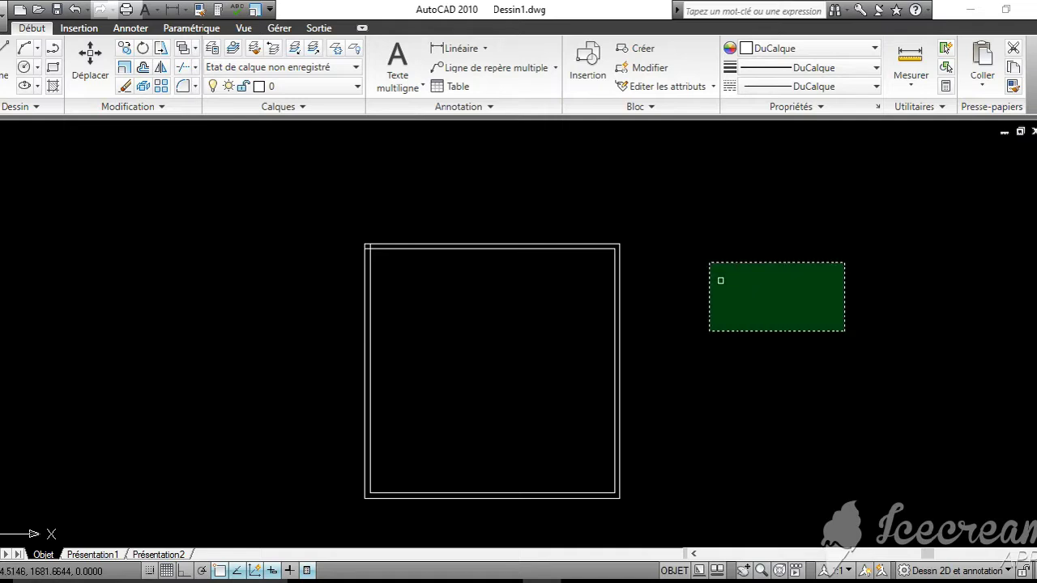
click(709, 262)
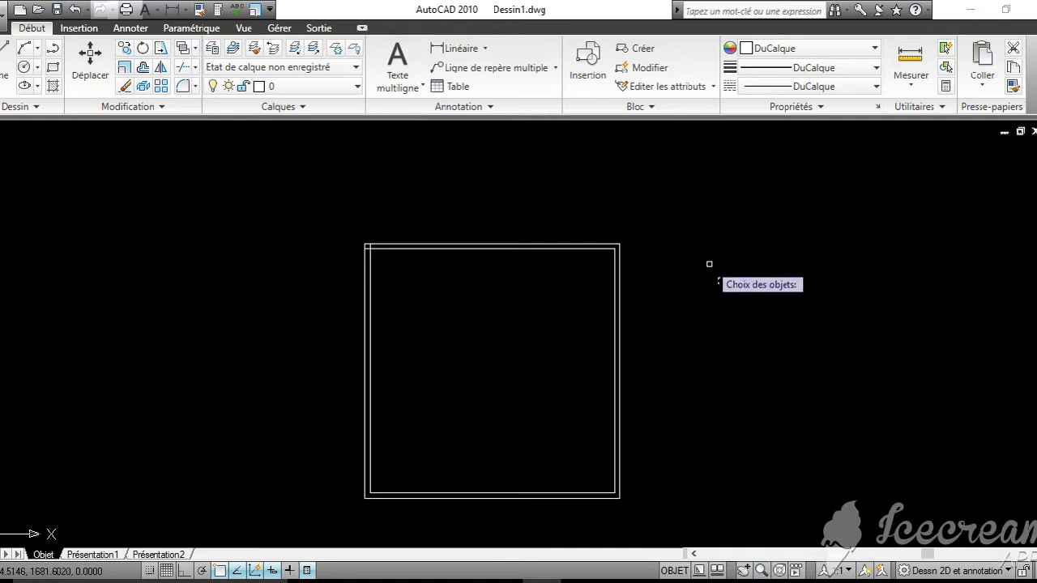
scroll(713, 267, up, 6)
scroll(729, 285, up, 2)
key(Return)
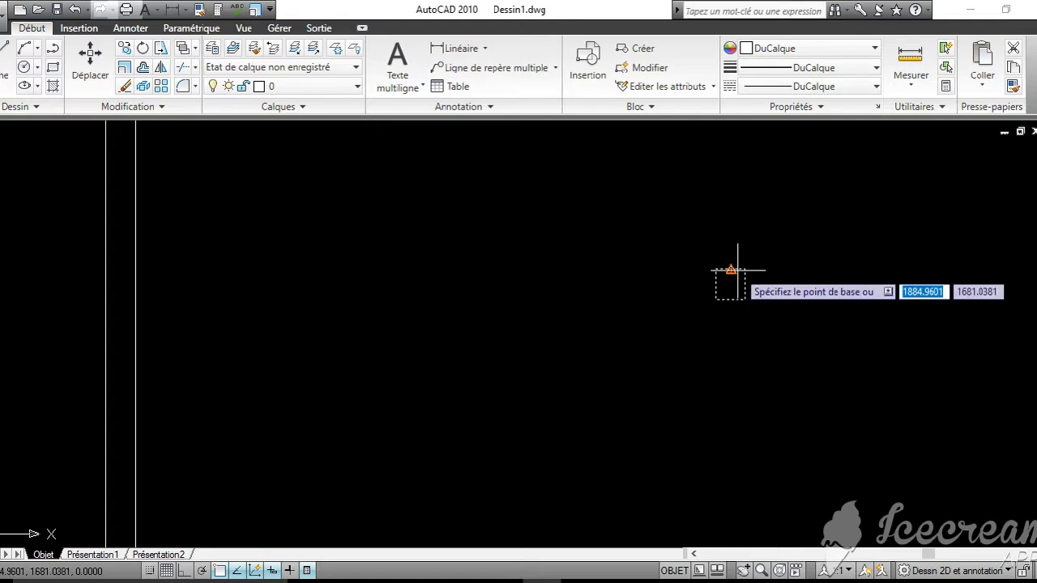
click(745, 269)
middle_drag(180, 174, 430, 271)
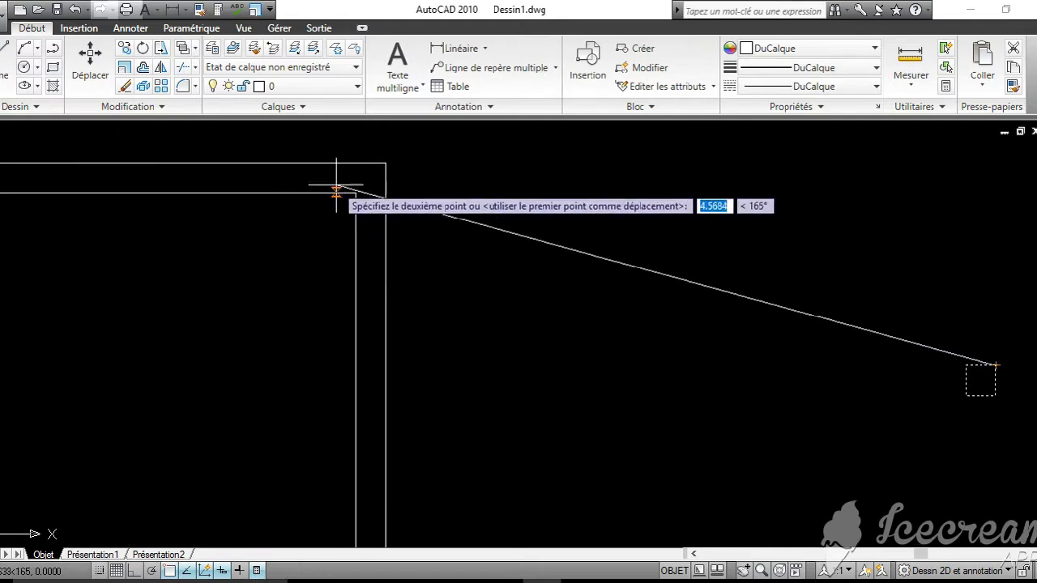
scroll(375, 173, up, 3)
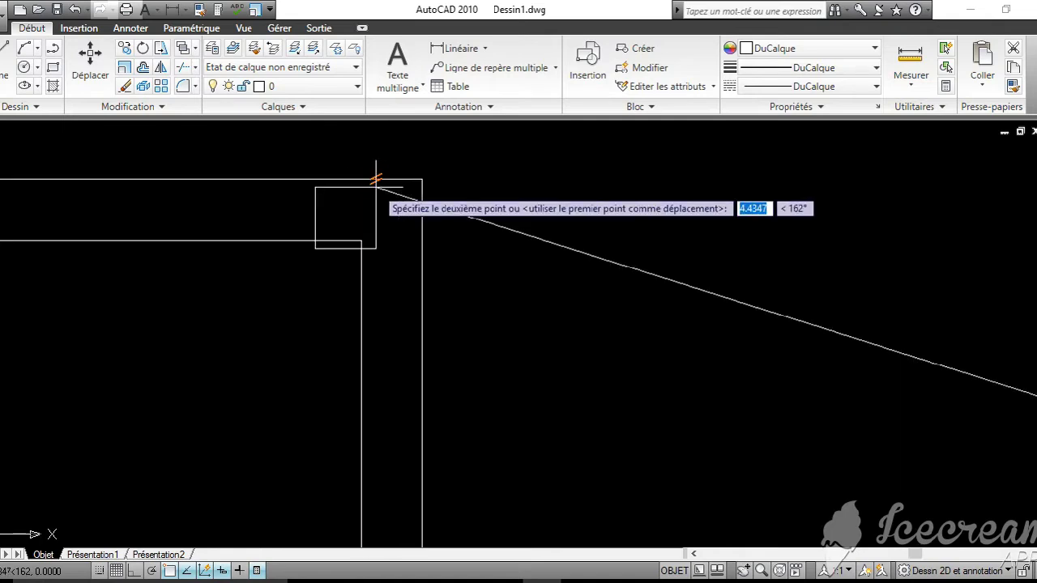
click(422, 179)
middle_drag(396, 277, 416, 146)
scroll(417, 190, down, 4)
middle_drag(419, 353, 443, 184)
middle_drag(447, 451, 458, 394)
scroll(460, 396, up, 5)
scroll(439, 327, up, 5)
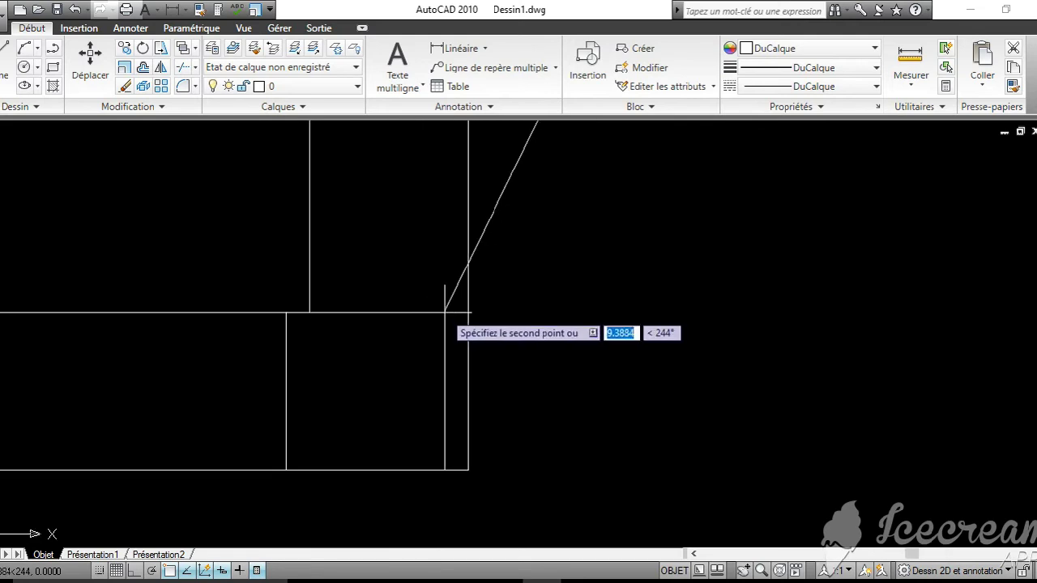
scroll(609, 304, down, 10)
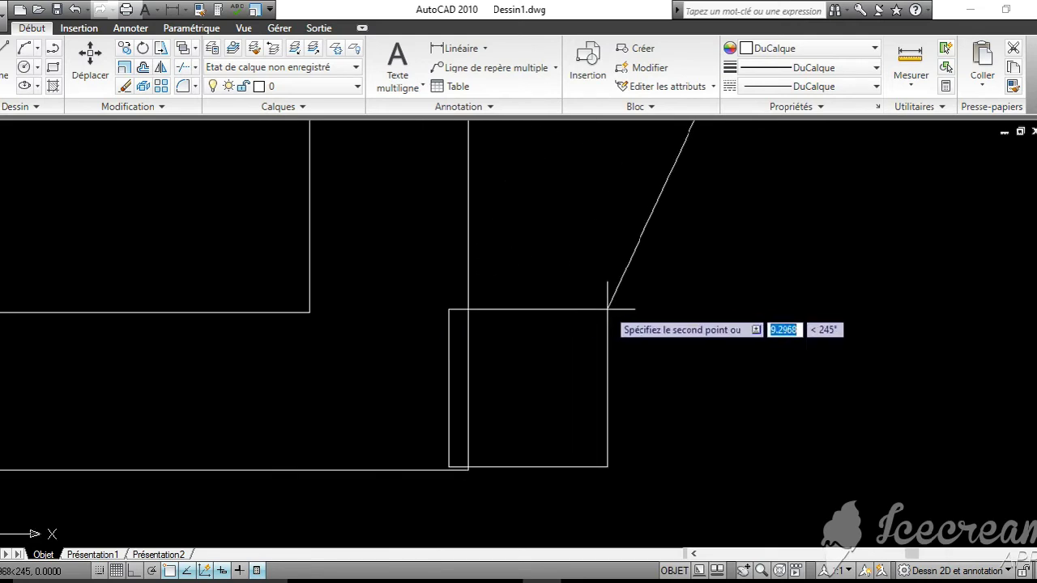
scroll(613, 312, down, 10)
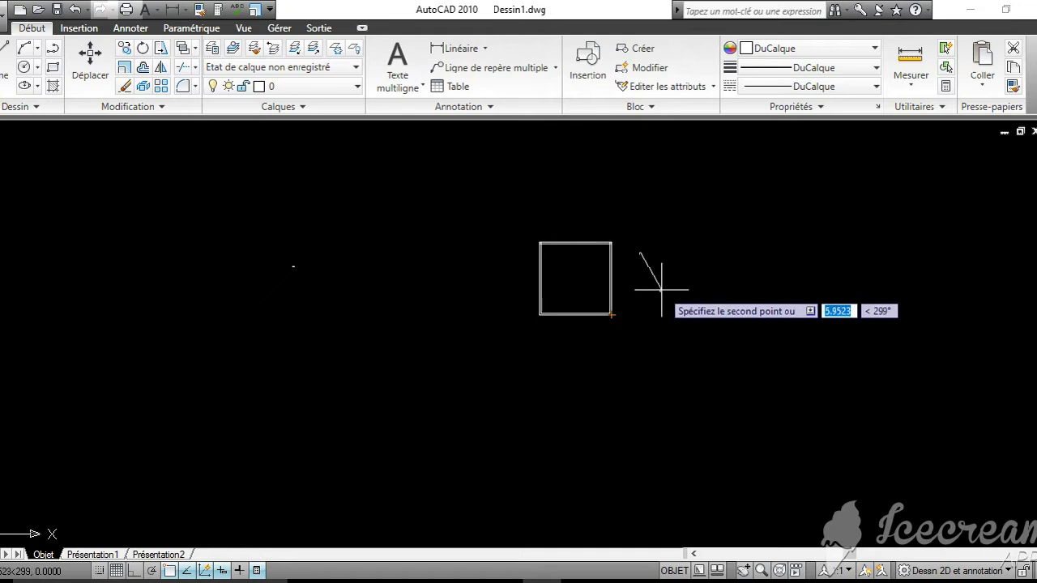
scroll(648, 303, up, 6)
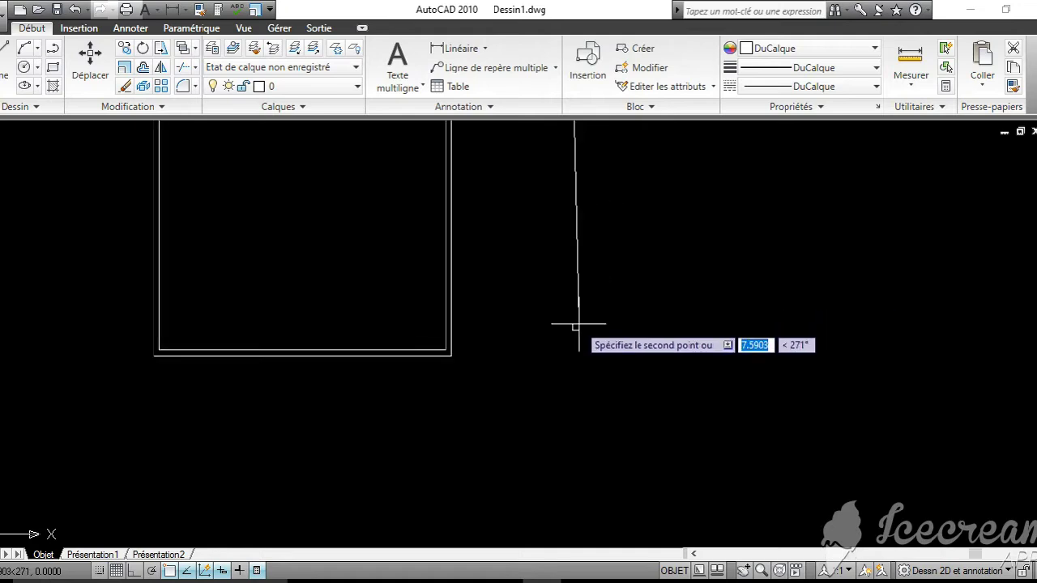
key(Escape)
Examine the small square placed on the outer outline's upper-right corner
middle_drag(559, 236, 564, 317)
mouse_move(460, 167)
middle_down()
mouse_move(469, 191)
mouse_move(456, 219)
middle_up()
scroll(456, 219, up, 5)
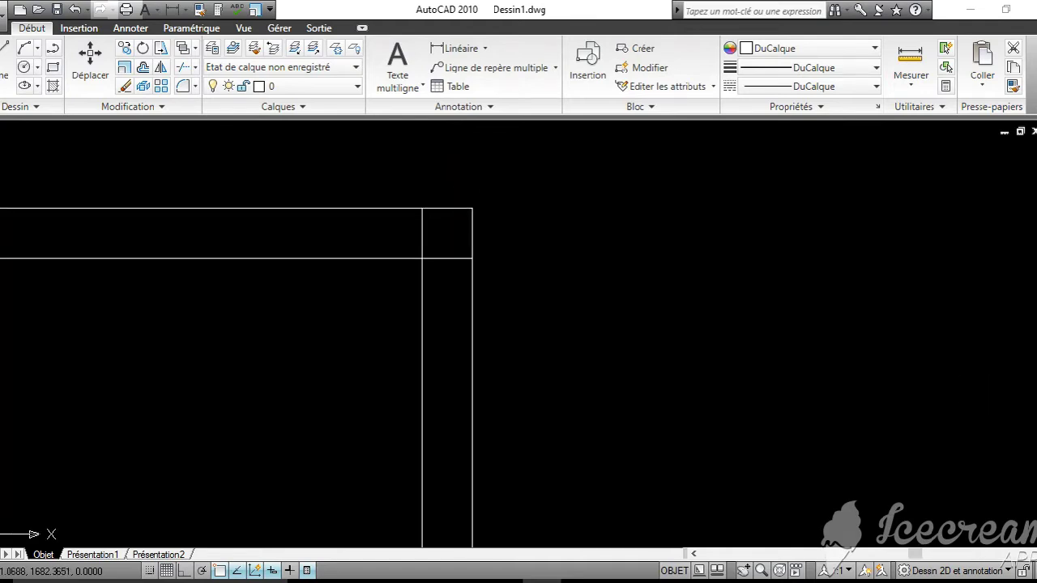
scroll(454, 237, up, 2)
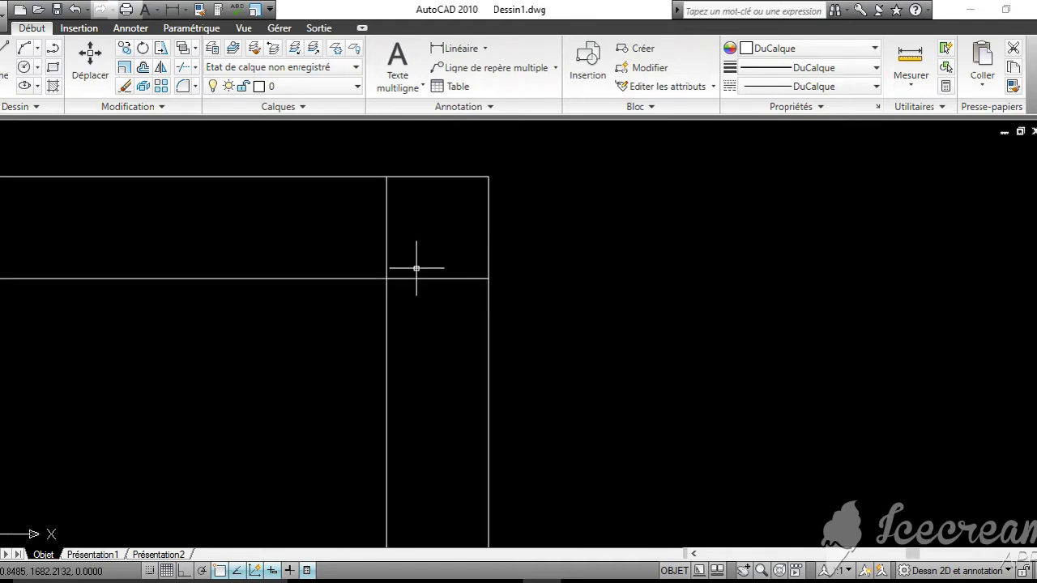
scroll(417, 268, down, 3)
middle_drag(416, 268, 425, 212)
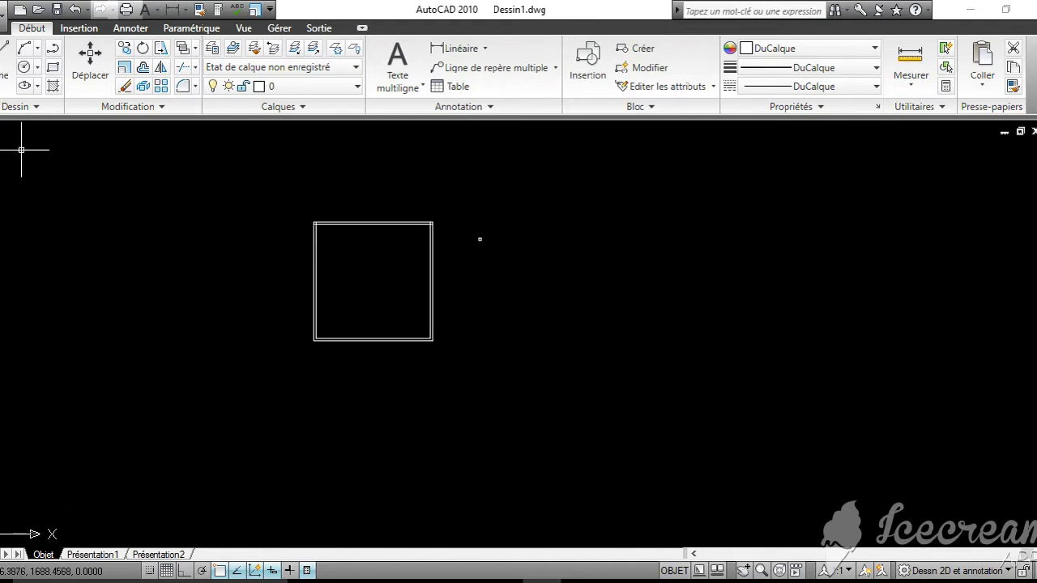
Copy the loose small square from its lower-right corner onto the outer outline's lower-right corner
click(133, 51)
scroll(502, 254, up, 2)
middle_drag(468, 212, 504, 298)
scroll(506, 307, up, 4)
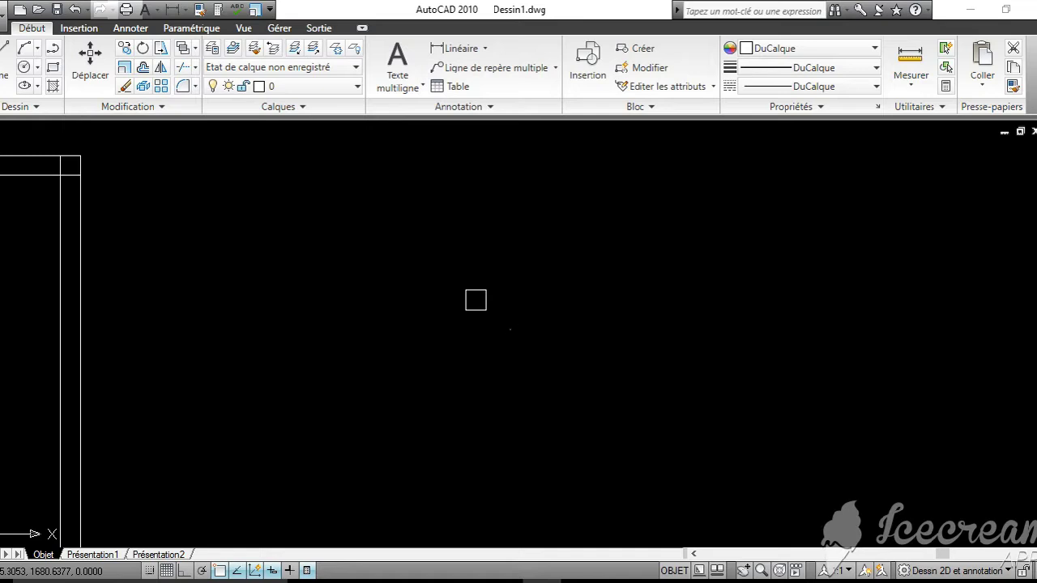
click(509, 329)
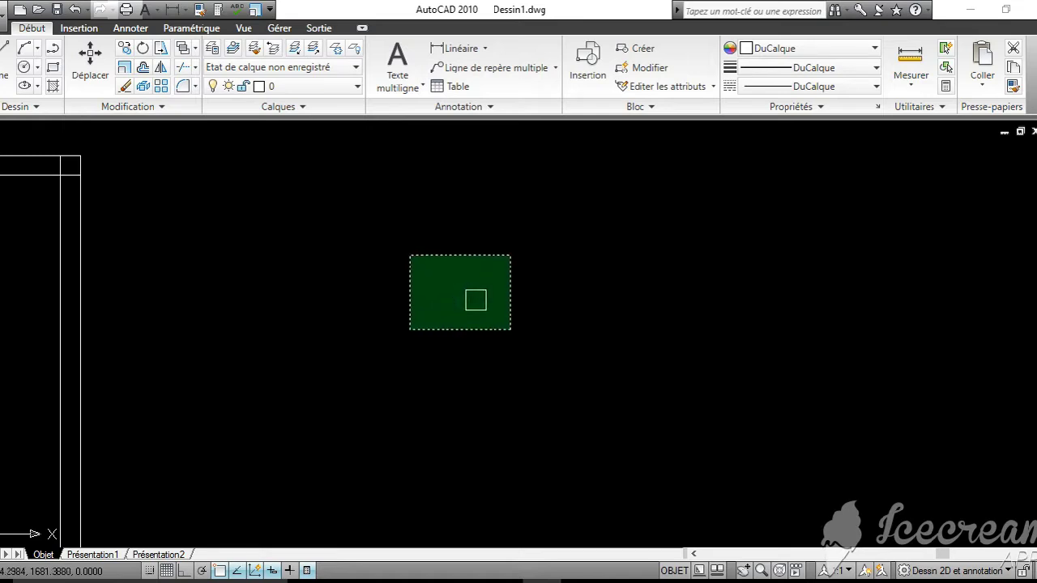
click(409, 256)
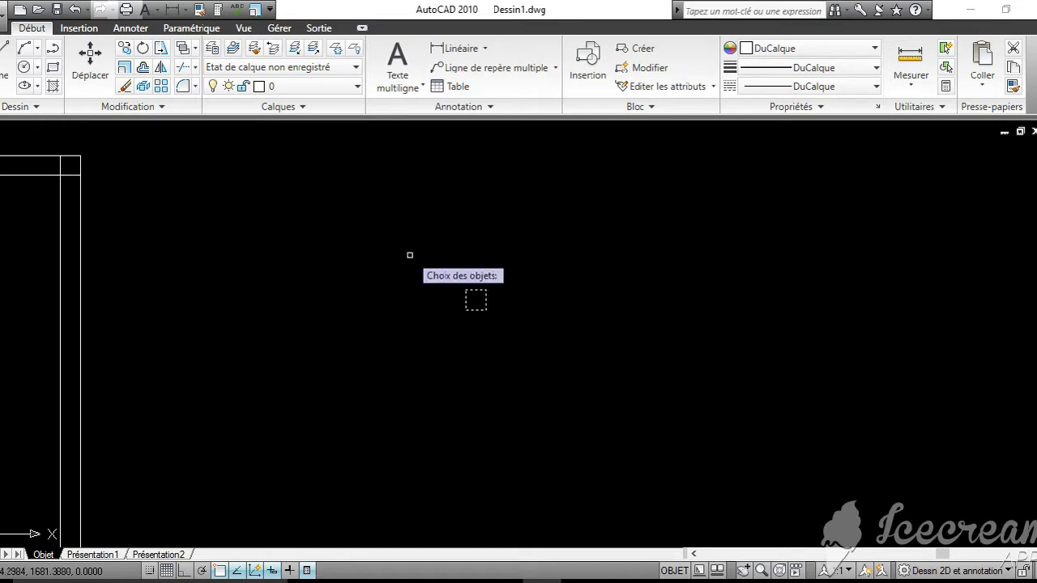
scroll(471, 283, up, 6)
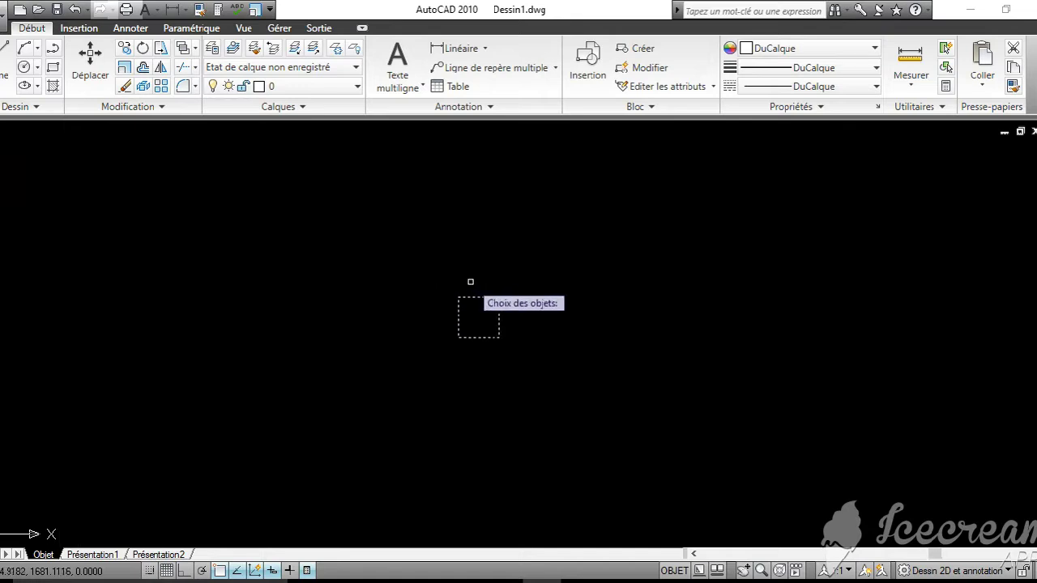
key(Return)
click(509, 360)
middle_drag(376, 462, 611, 267)
scroll(516, 386, down, 8)
middle_drag(464, 451, 520, 330)
scroll(420, 539, down, 5)
middle_drag(419, 539, 513, 270)
scroll(478, 396, up, 4)
scroll(532, 341, up, 5)
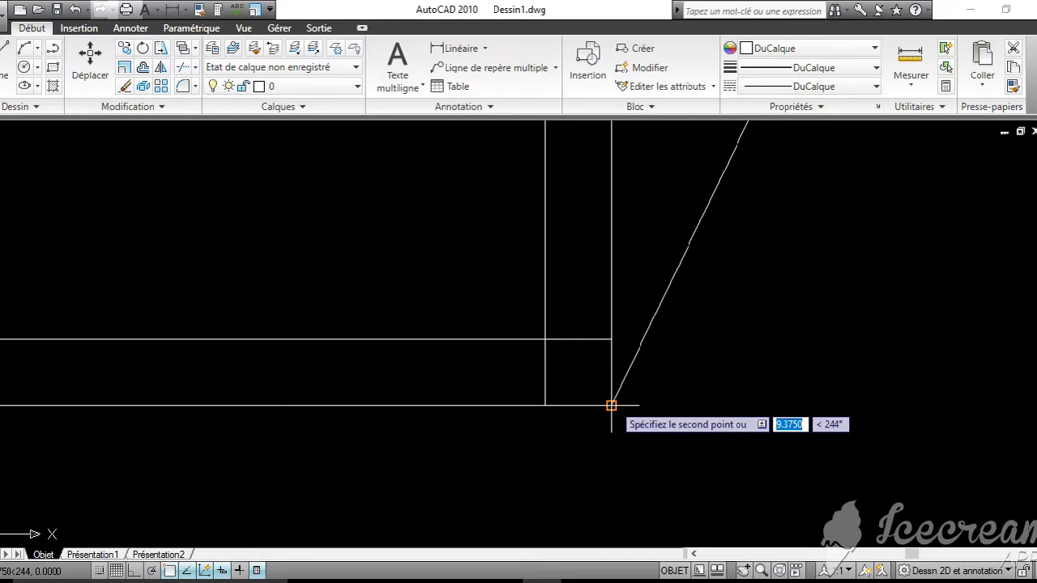
middle_drag(189, 419, 791, 414)
scroll(733, 409, down, 7)
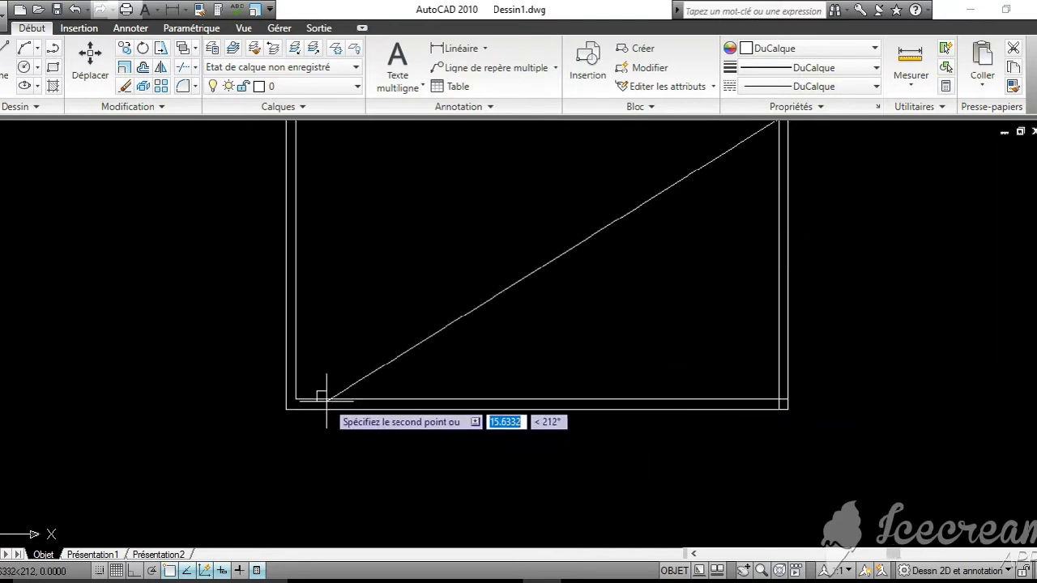
middle_drag(306, 393, 420, 375)
scroll(417, 397, down, 2)
scroll(417, 398, up, 5)
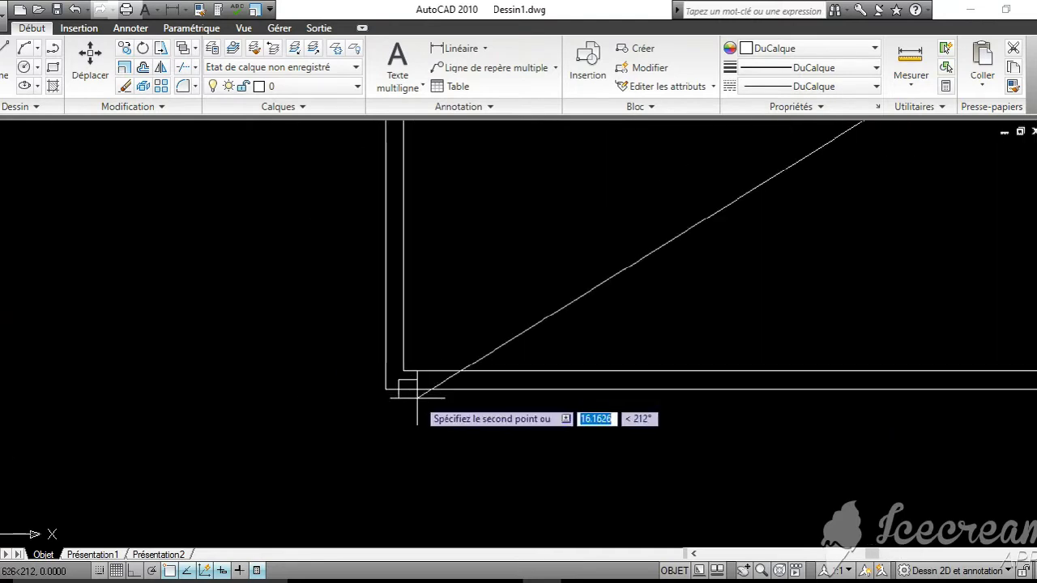
scroll(414, 395, up, 4)
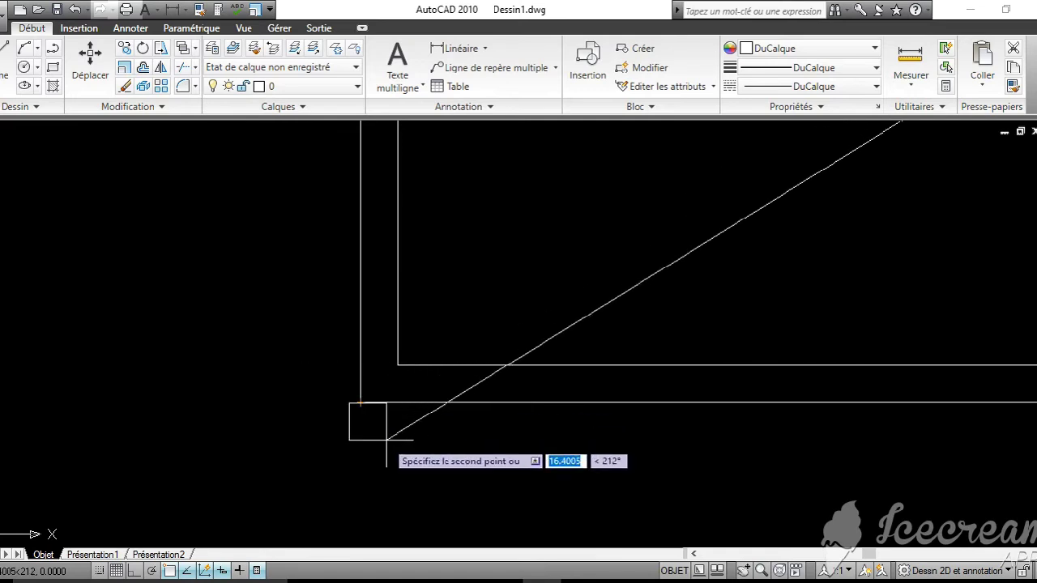
key(Escape)
Copy the loose small square from its lower-left corner onto the outer outline's lower-left corner and finish copying
scroll(535, 306, down, 4)
middle_drag(585, 283, 153, 390)
scroll(724, 213, down, 5)
middle_drag(724, 213, 542, 408)
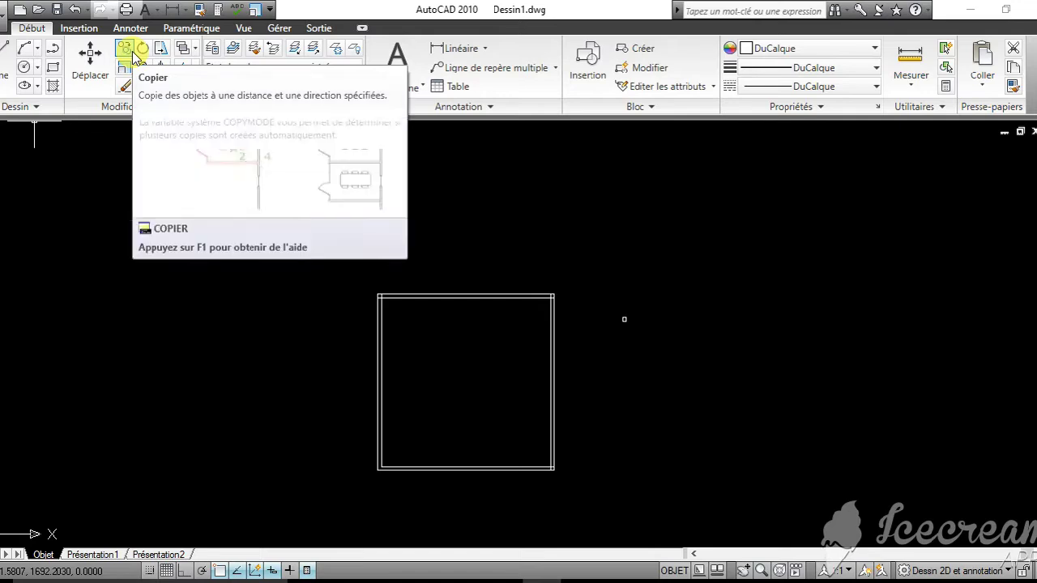
click(133, 51)
click(643, 343)
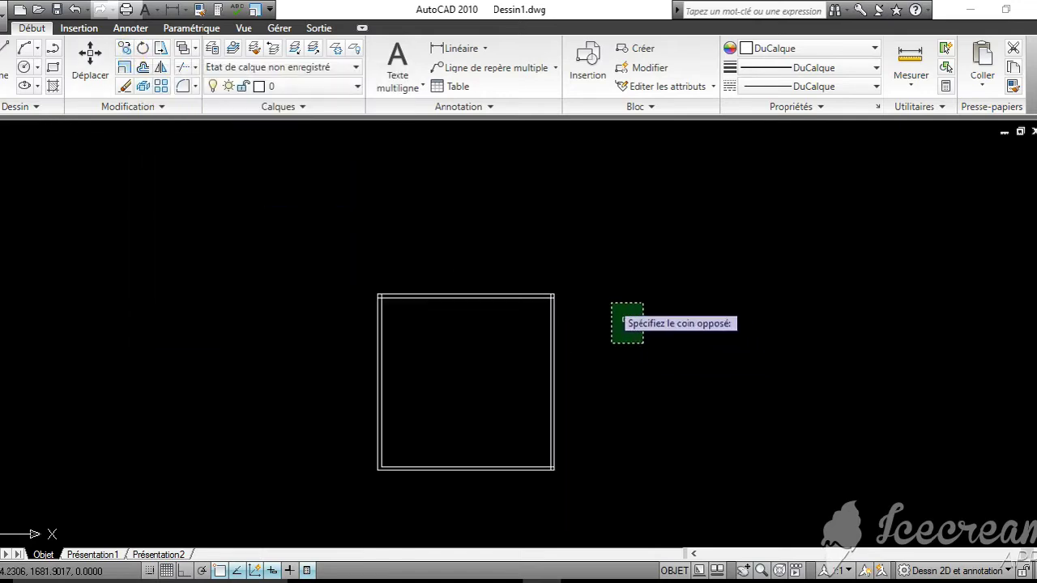
click(611, 304)
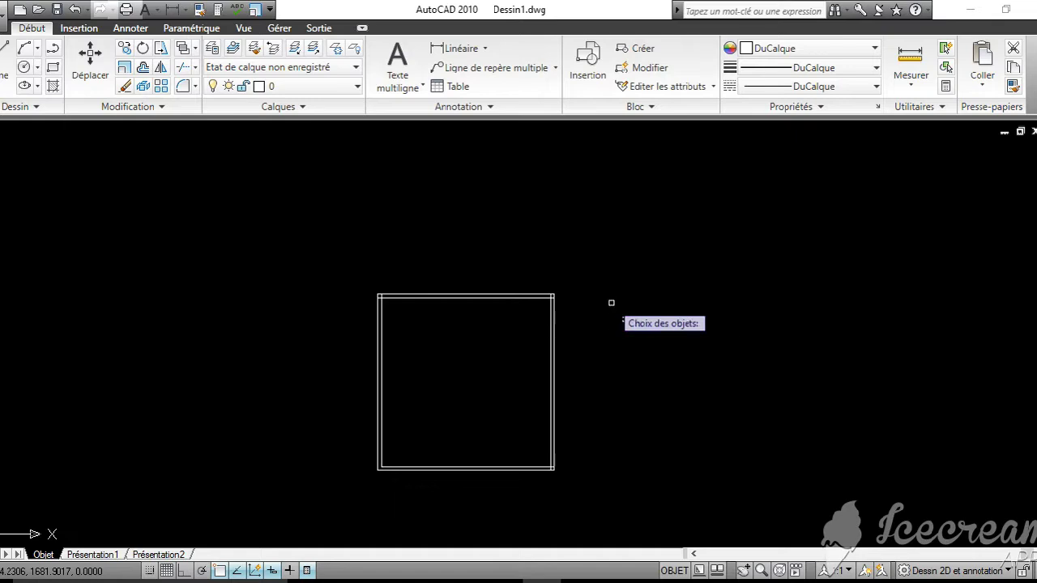
scroll(613, 308, up, 3)
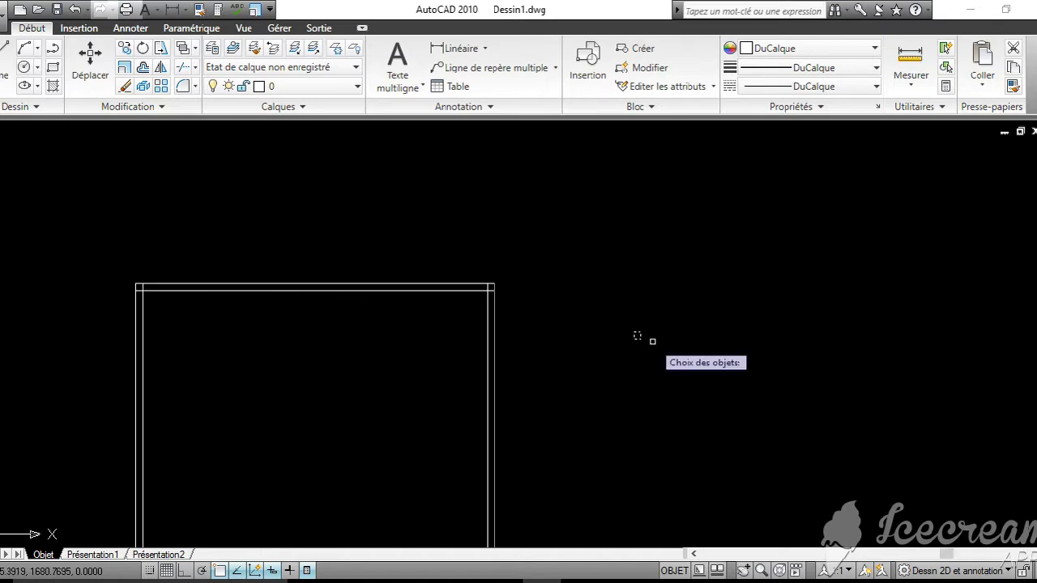
scroll(637, 333, up, 3)
key(Return)
scroll(620, 335, up, 4)
click(593, 331)
scroll(494, 389, down, 5)
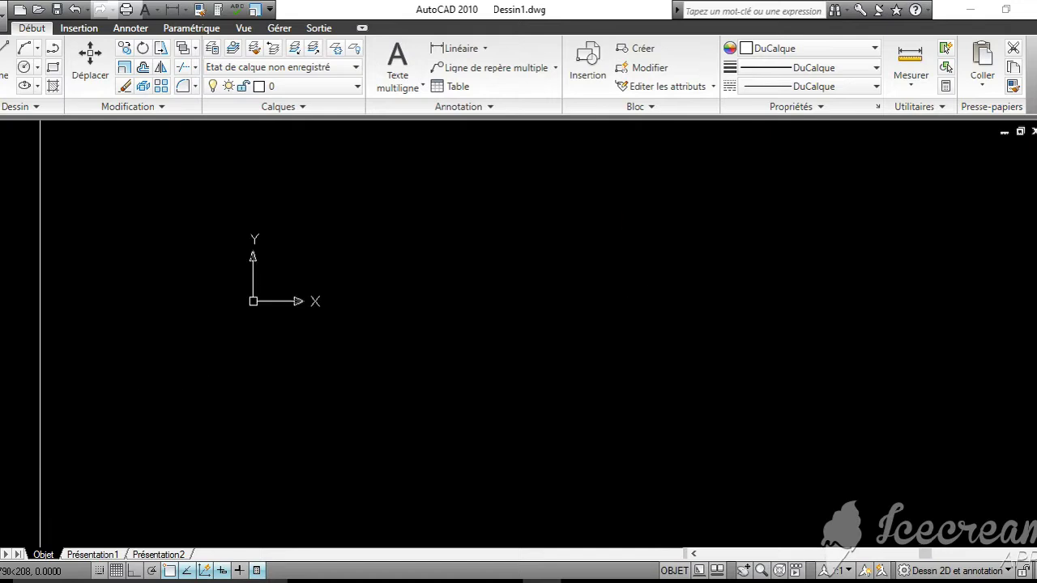
middle_drag(468, 372, 597, 234)
scroll(328, 391, up, 3)
middle_drag(332, 387, 486, 283)
scroll(442, 332, up, 4)
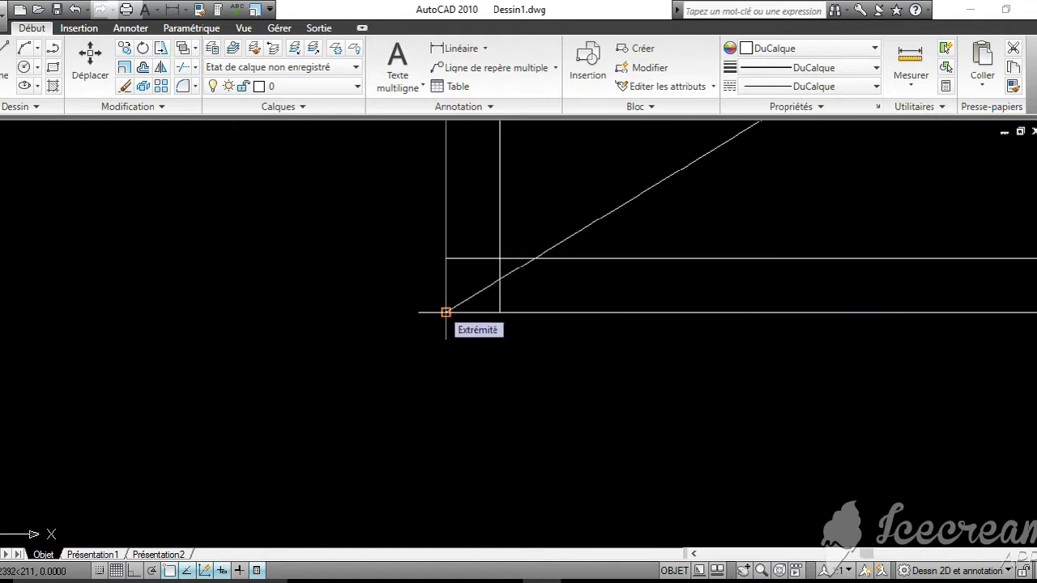
scroll(445, 311, up, 4)
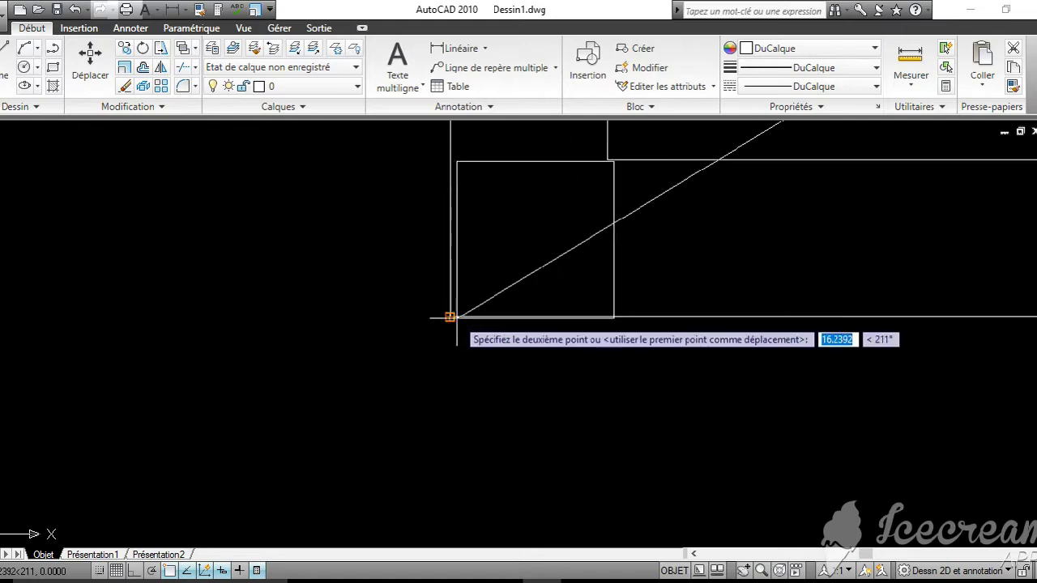
click(451, 317)
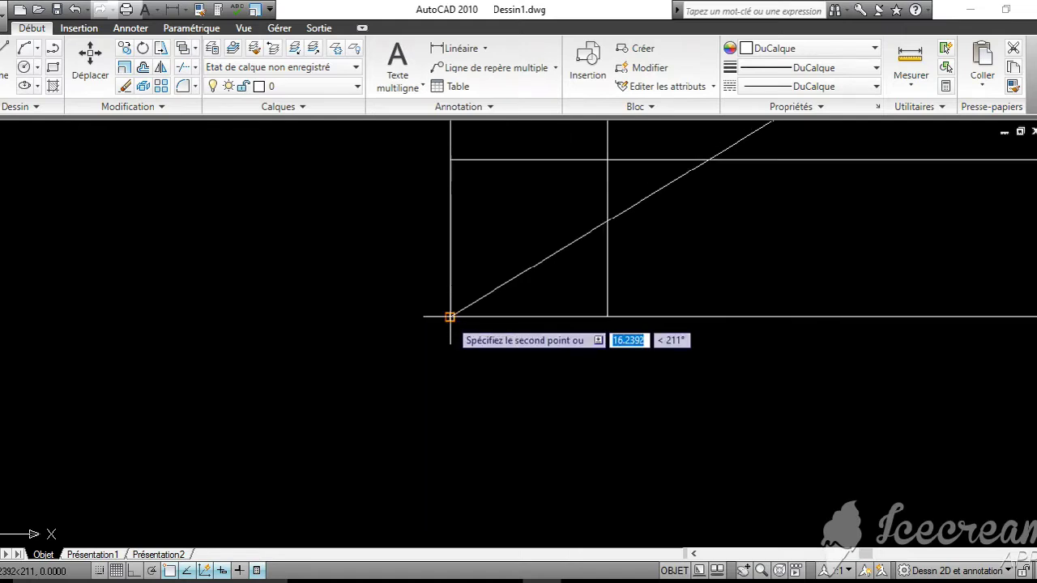
scroll(672, 278, down, 3)
middle_drag(669, 278, 384, 408)
scroll(510, 253, down, 2)
scroll(510, 256, down, 4)
middle_drag(538, 263, 426, 420)
key(Escape)
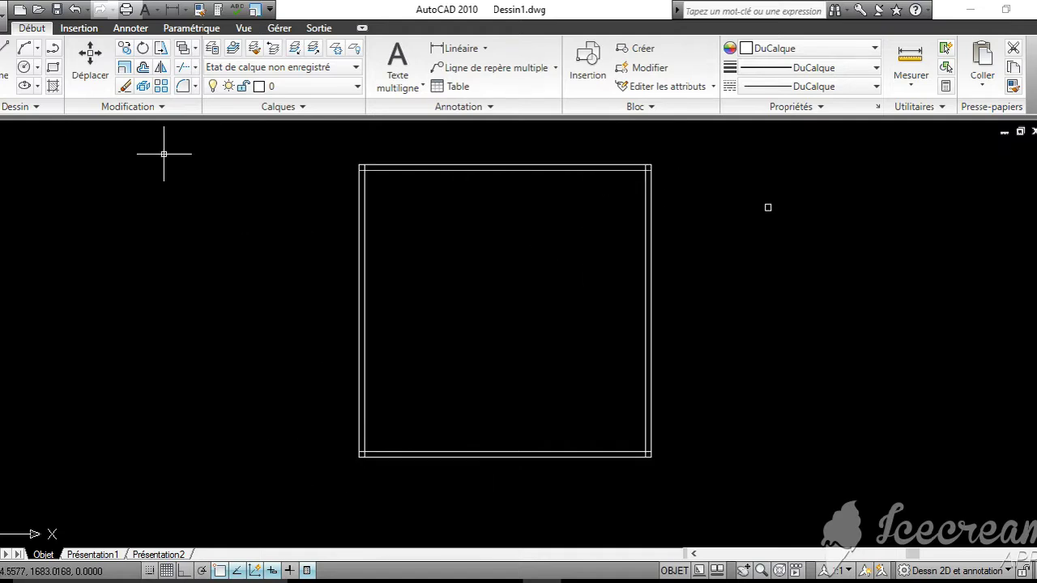
Start a hatch and choose the predefined SOLID pattern for it
click(52, 86)
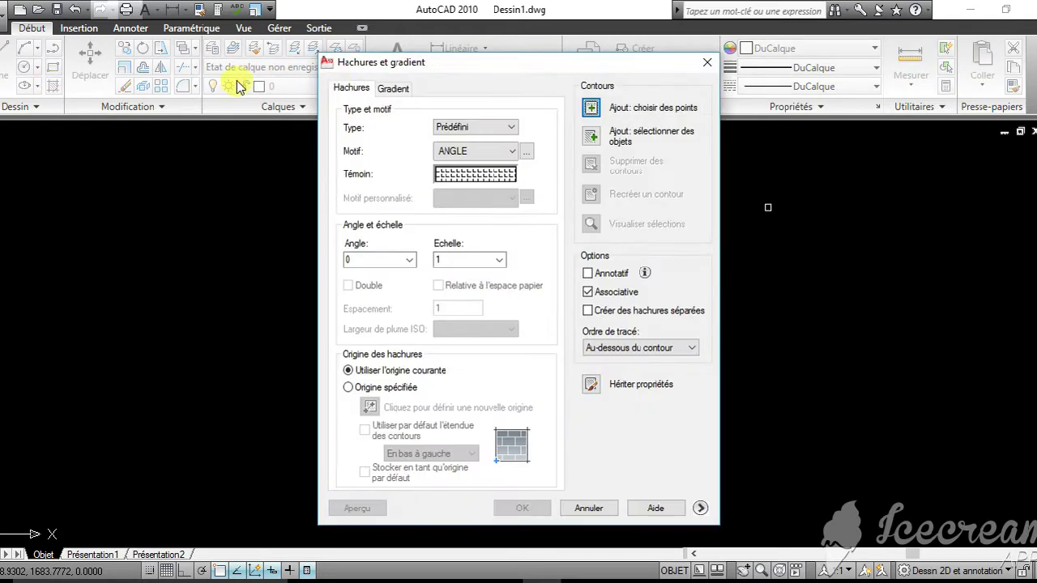
click(709, 68)
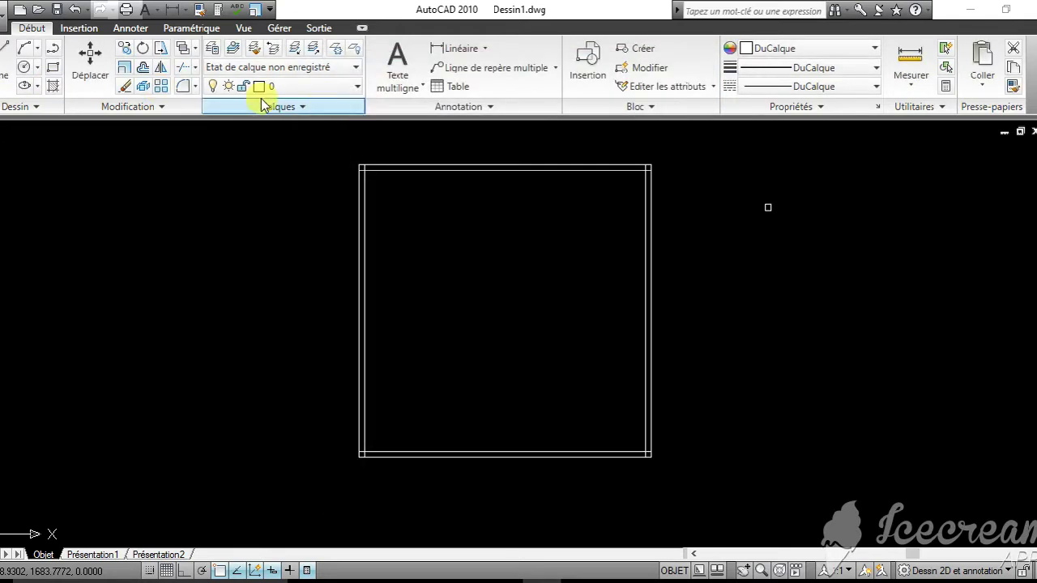
click(52, 86)
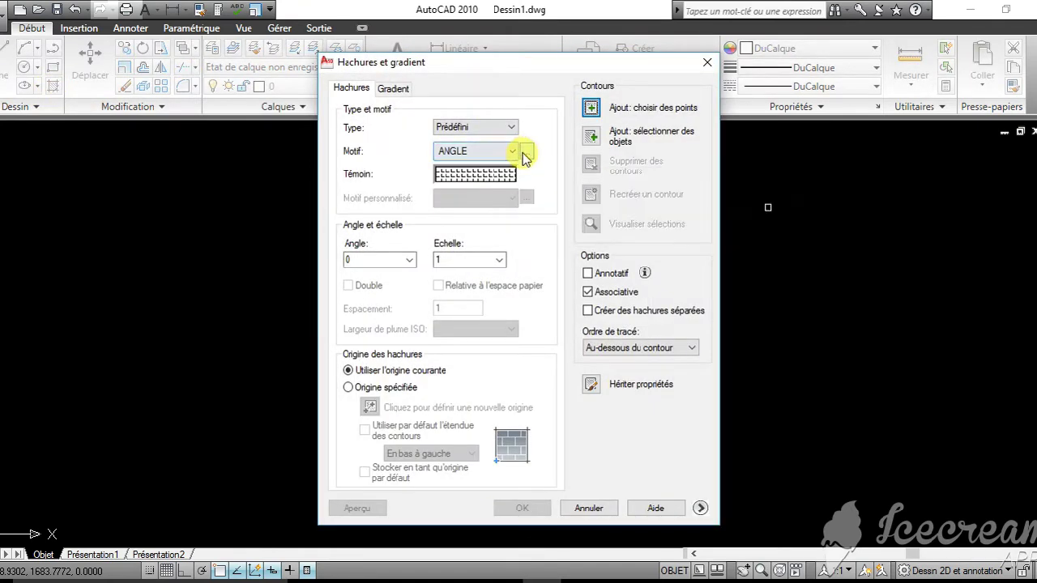
click(524, 154)
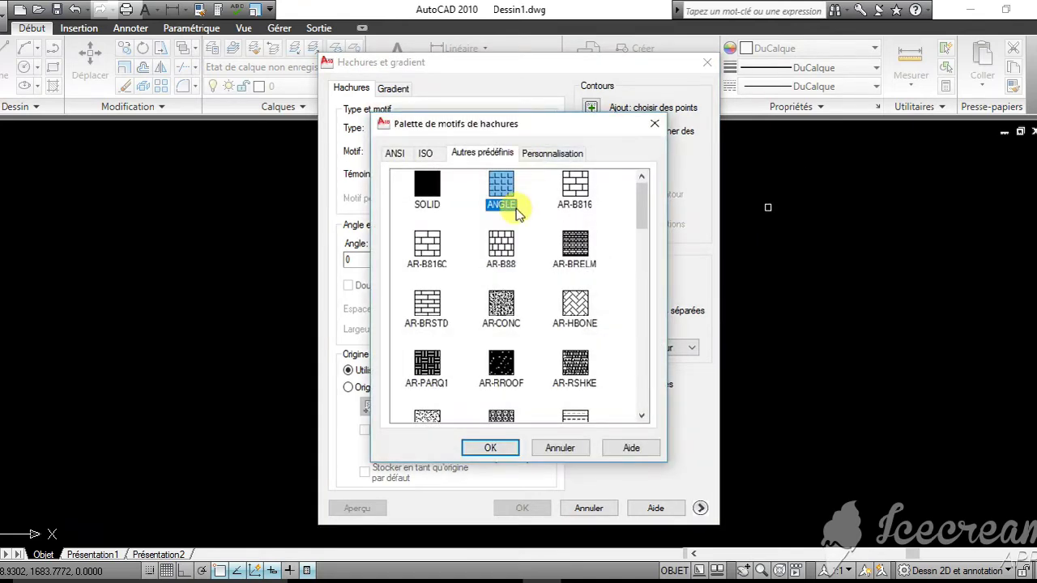
scroll(518, 209, down, 15)
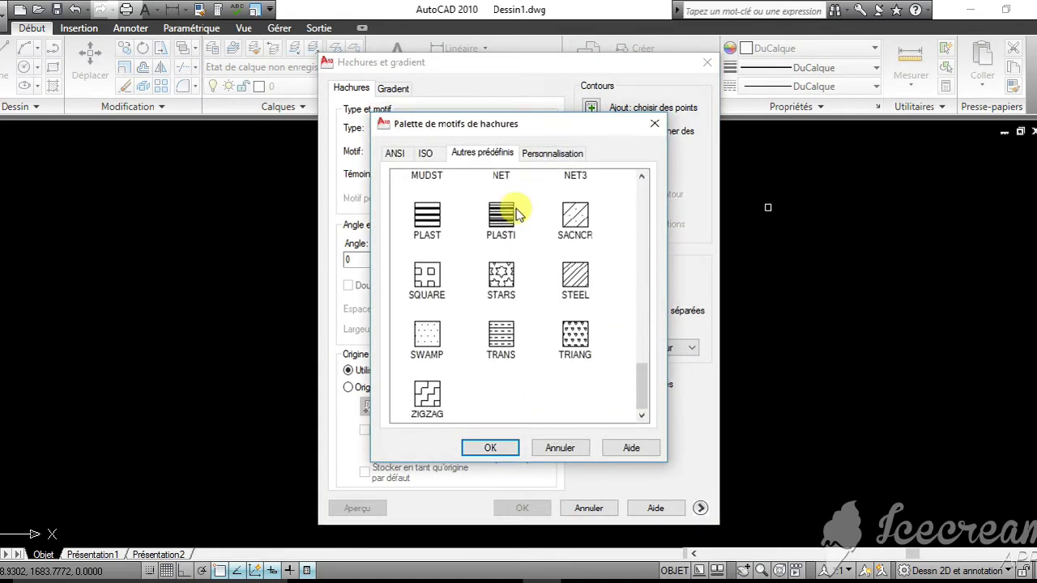
scroll(518, 212, up, 15)
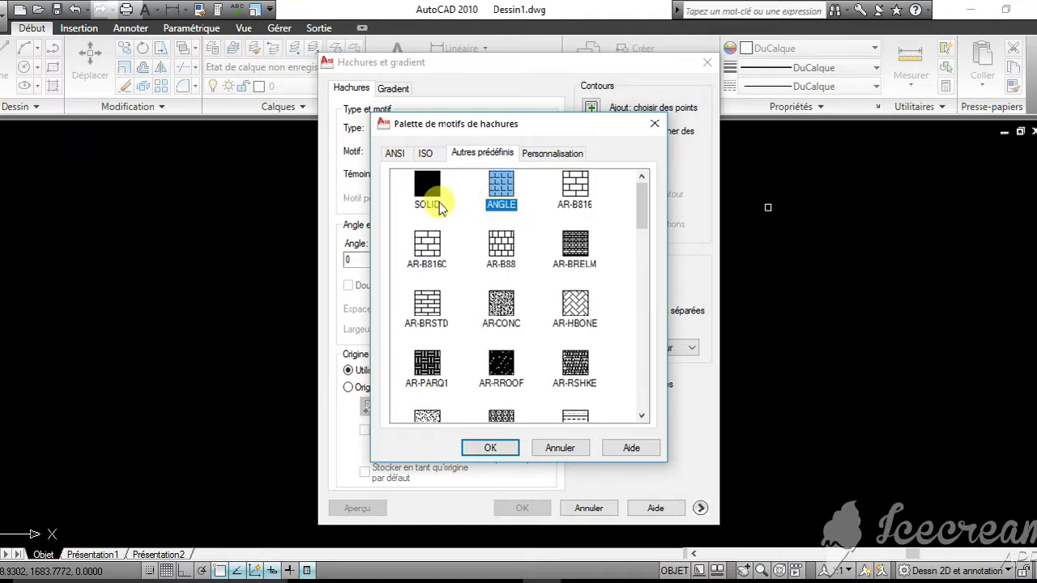
click(434, 196)
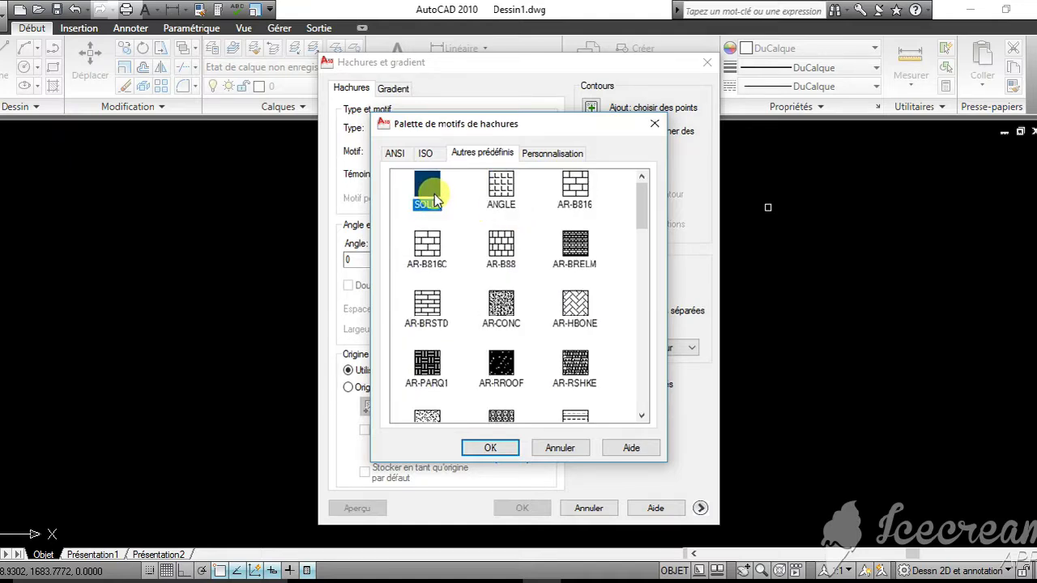
click(478, 448)
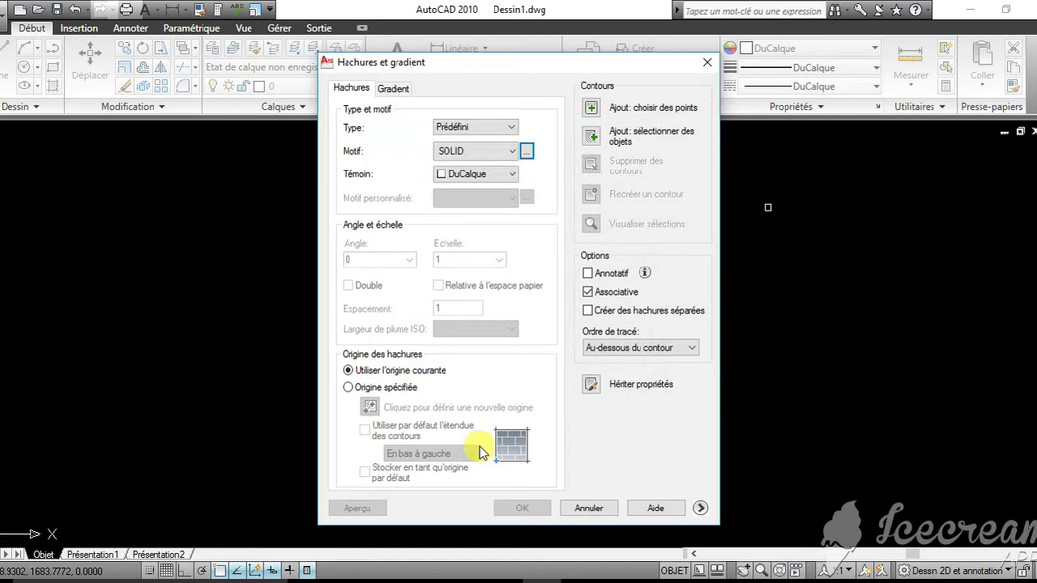
Set the SOLID hatch's colour to Bleu and pick an internal point in the small square at the outline's upper-left corner
click(508, 175)
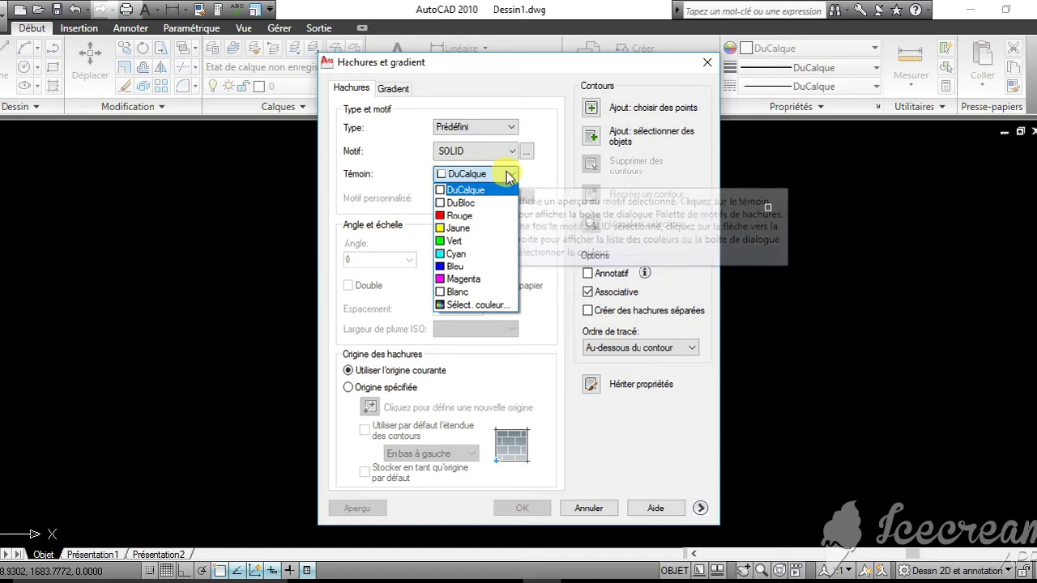
click(468, 270)
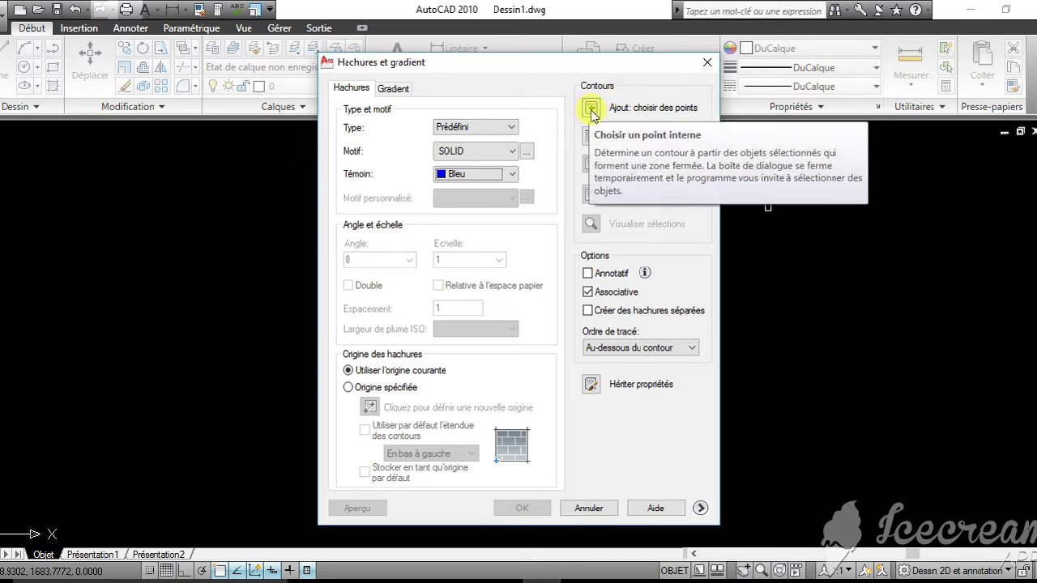
click(592, 108)
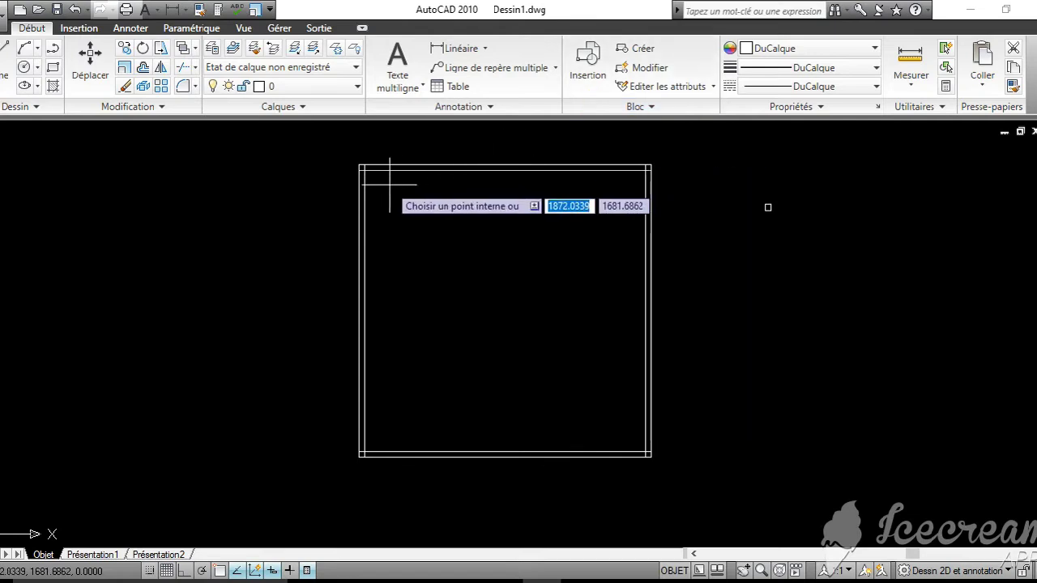
middle_drag(379, 181, 430, 203)
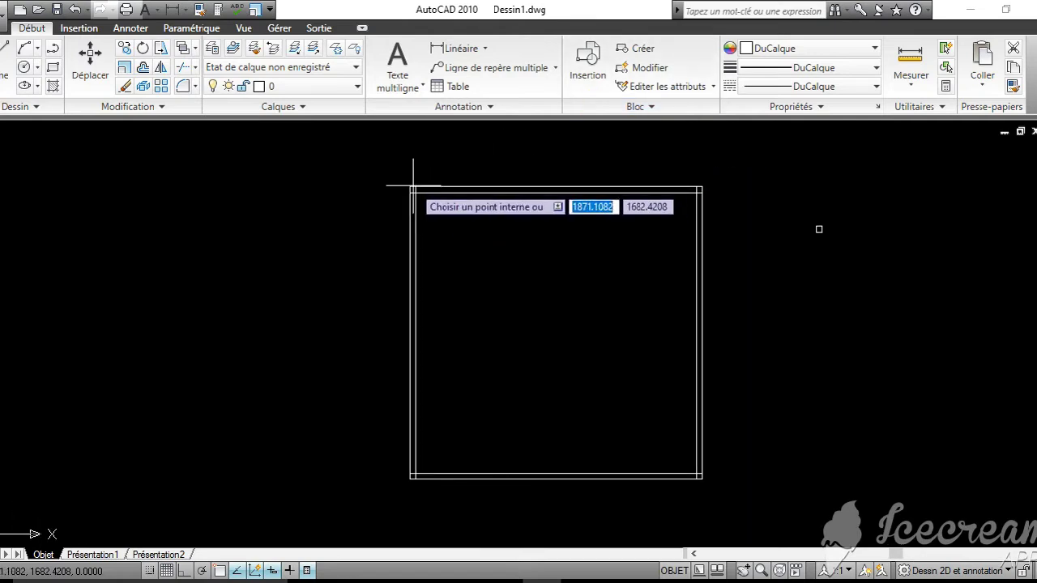
scroll(413, 186, up, 10)
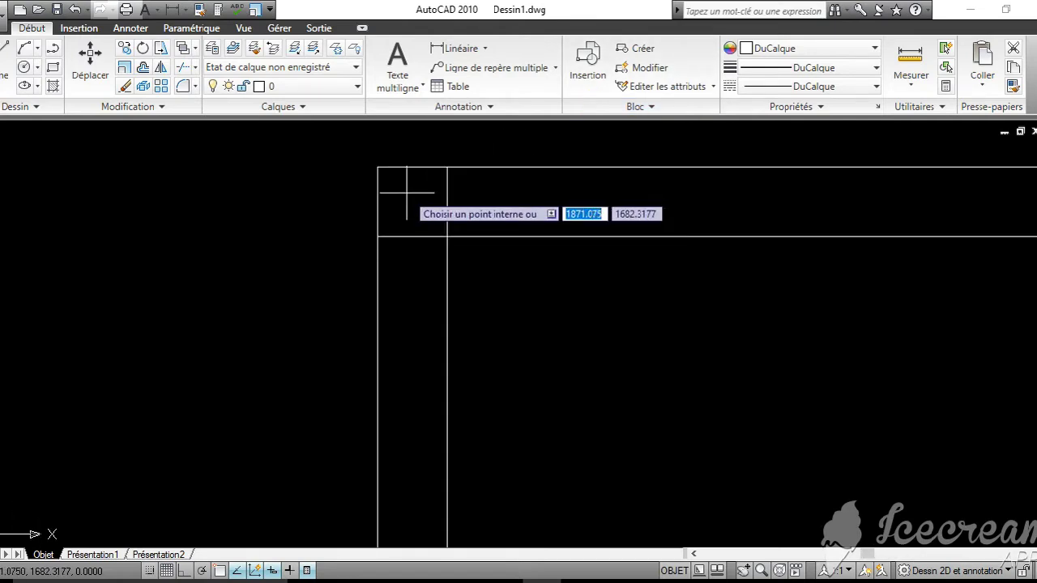
scroll(407, 193, up, 2)
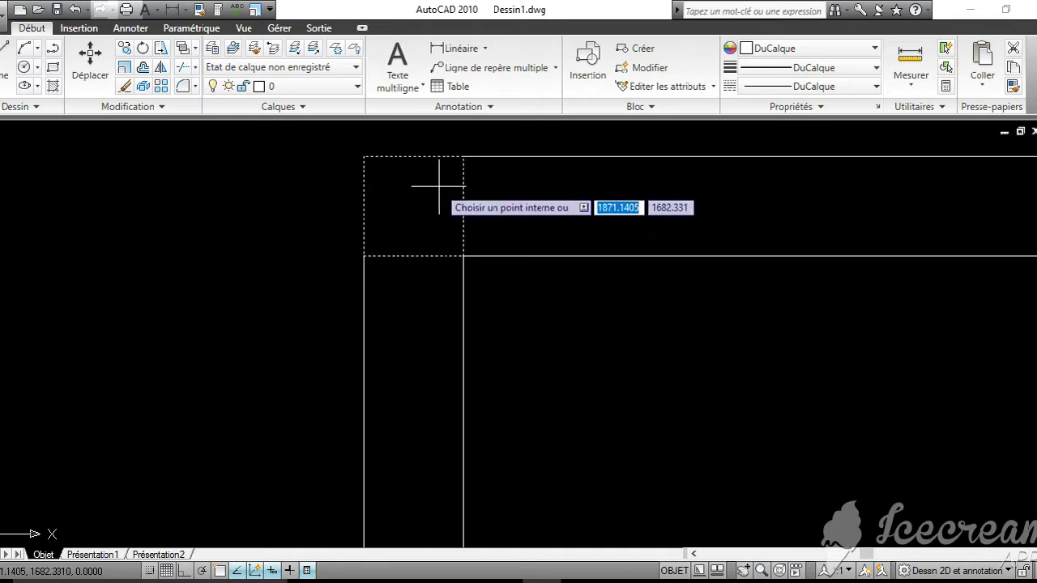
Try to add the small square at the outline's upper-right corner to the same hatch selection
middle_drag(695, 212, 486, 210)
scroll(510, 211, down, 6)
middle_drag(790, 257, 229, 257)
middle_drag(815, 251, 359, 204)
scroll(458, 212, up, 3)
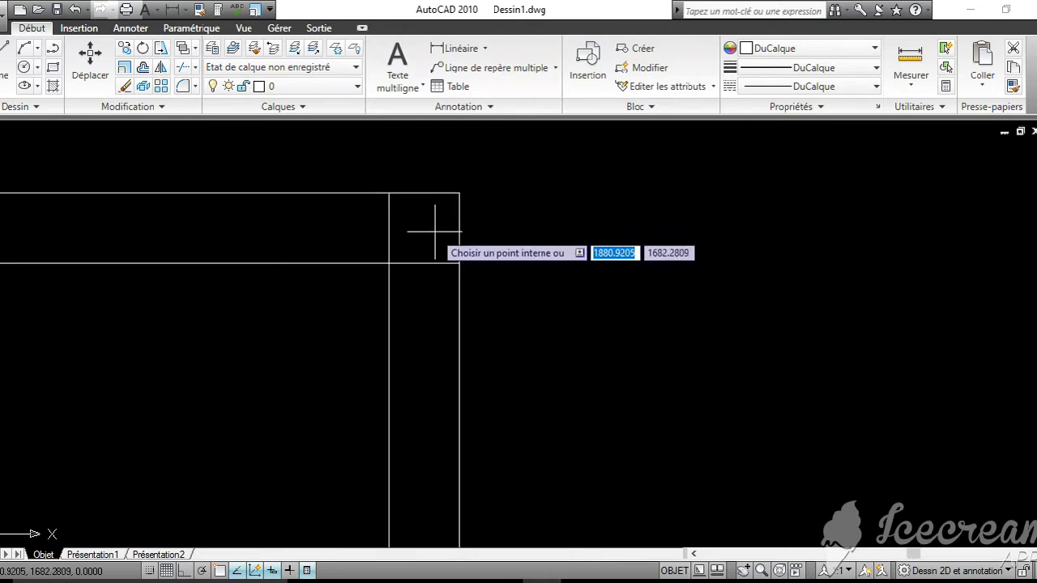
middle_drag(426, 227, 507, 216)
scroll(508, 217, up, 3)
click(511, 220)
scroll(511, 220, down, 8)
middle_drag(658, 221, 818, 248)
mouse_move(599, 261)
middle_down()
mouse_move(764, 219)
mouse_move(849, 233)
mouse_move(810, 185)
middle_up()
scroll(763, 220, down, 2)
scroll(849, 233, down, 2)
middle_drag(669, 278, 650, 244)
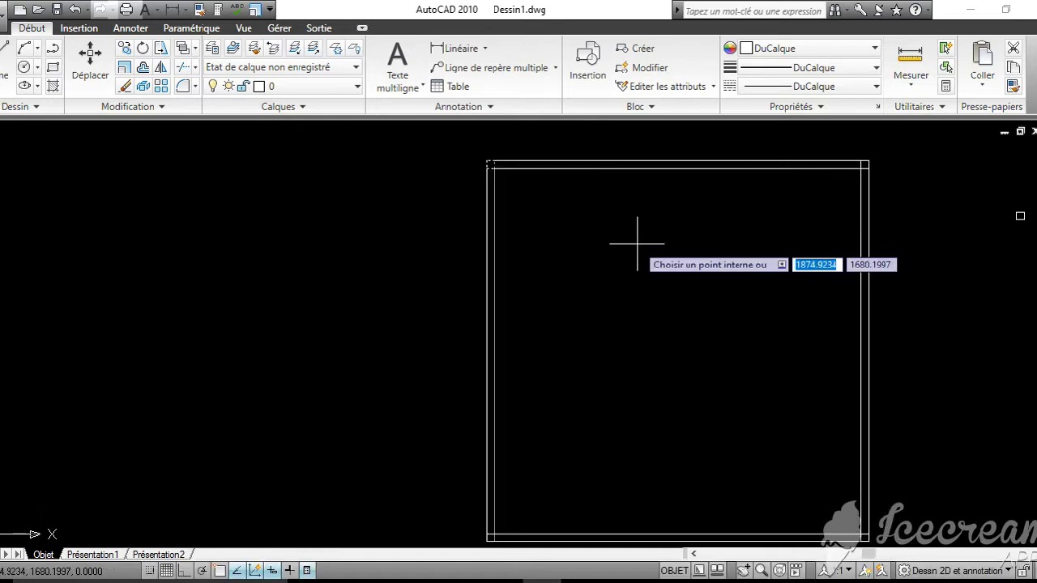
Finish the point selection and apply the solid blue hatch to the upper-left corner square
scroll(549, 220, up, 6)
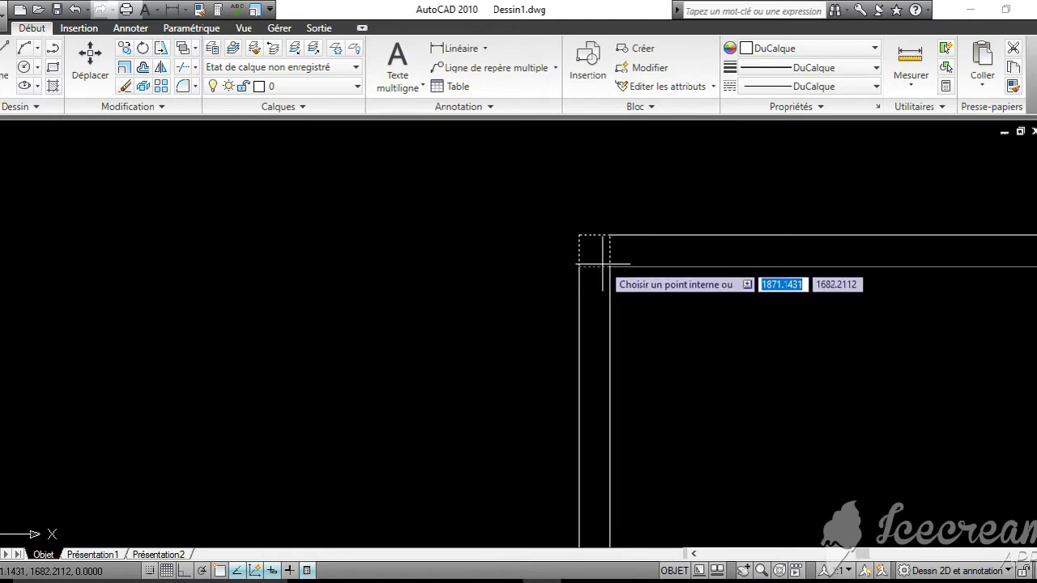
key(Return)
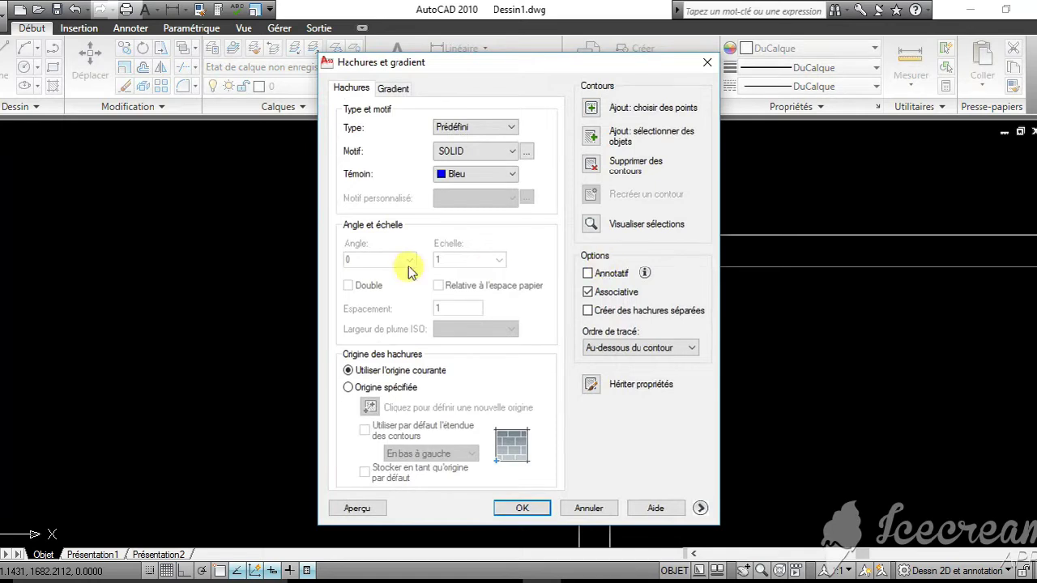
key(Return)
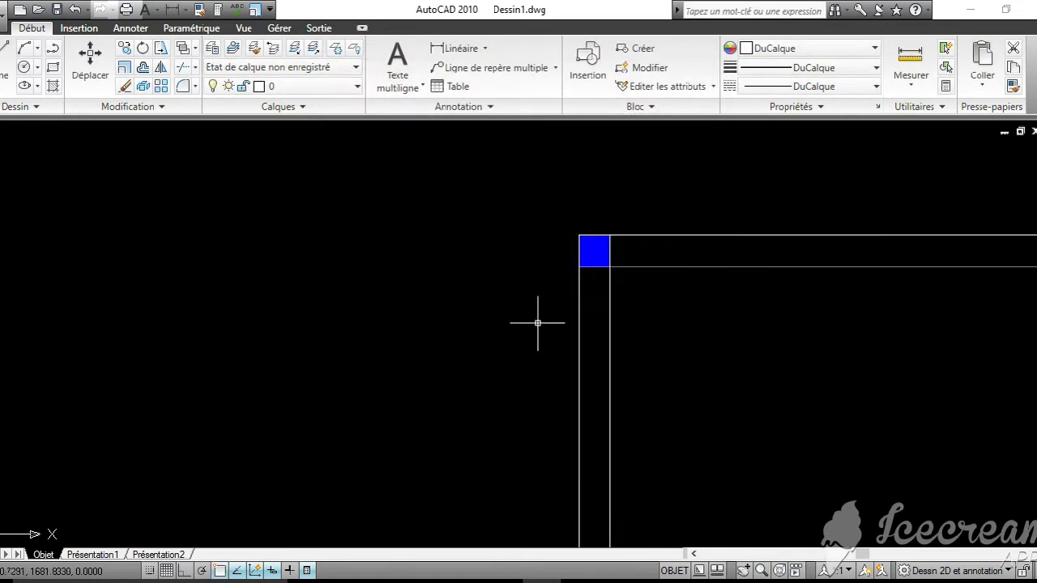
Apply the same solid blue hatch to the small square at the outline's upper-right corner
mouse_move(594, 270)
middle_down()
mouse_move(326, 232)
mouse_move(319, 207)
mouse_move(402, 181)
middle_up()
scroll(334, 235, down, 3)
scroll(462, 238, down, 2)
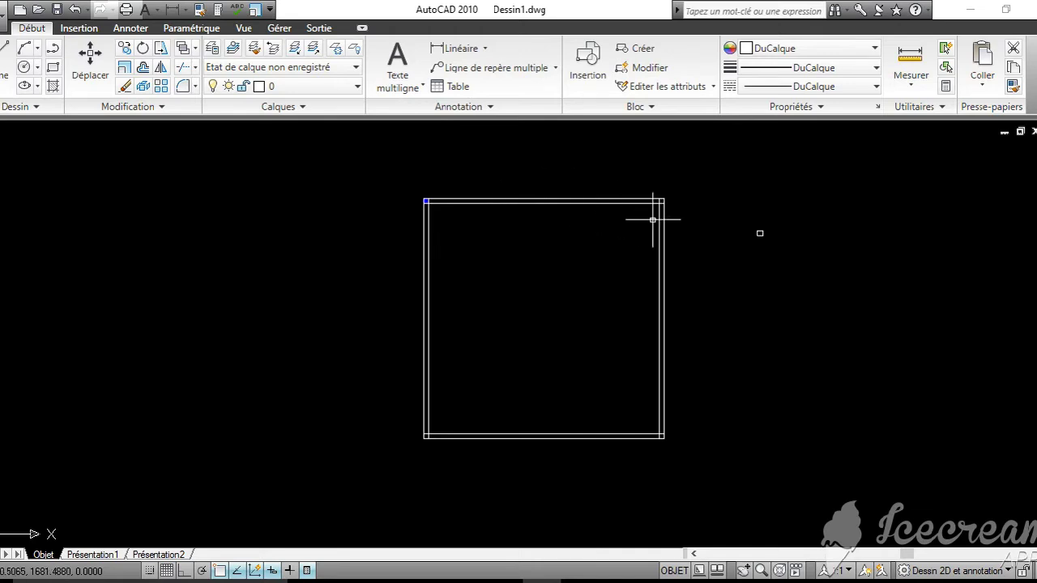
scroll(658, 209, up, 3)
key(Return)
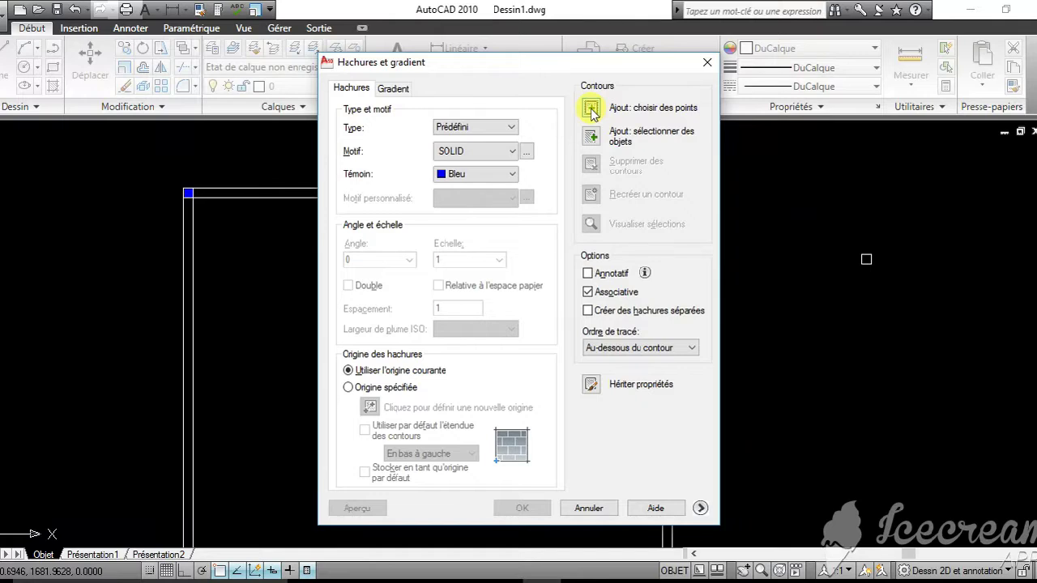
click(592, 109)
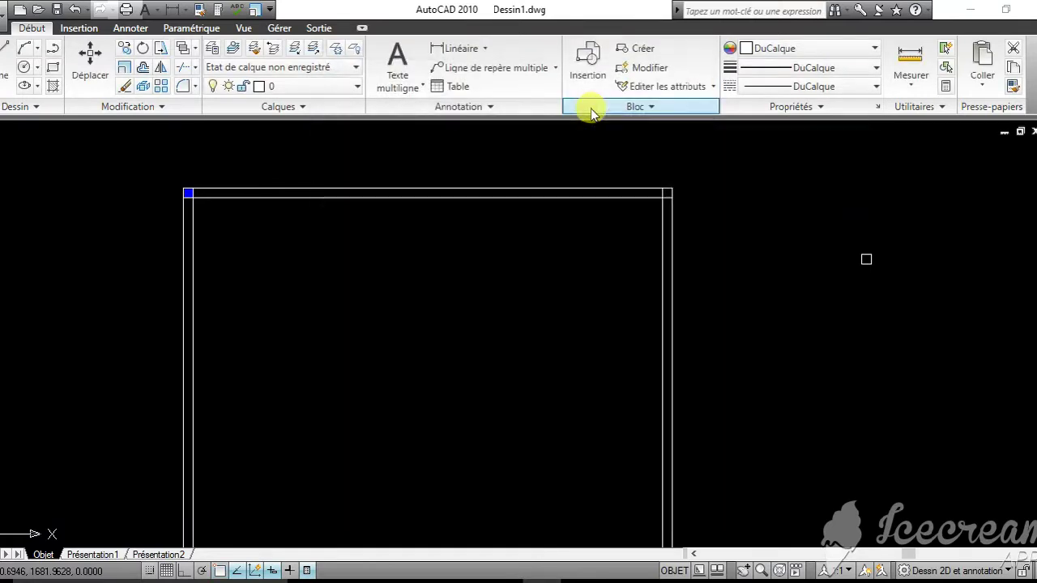
scroll(660, 193, up, 7)
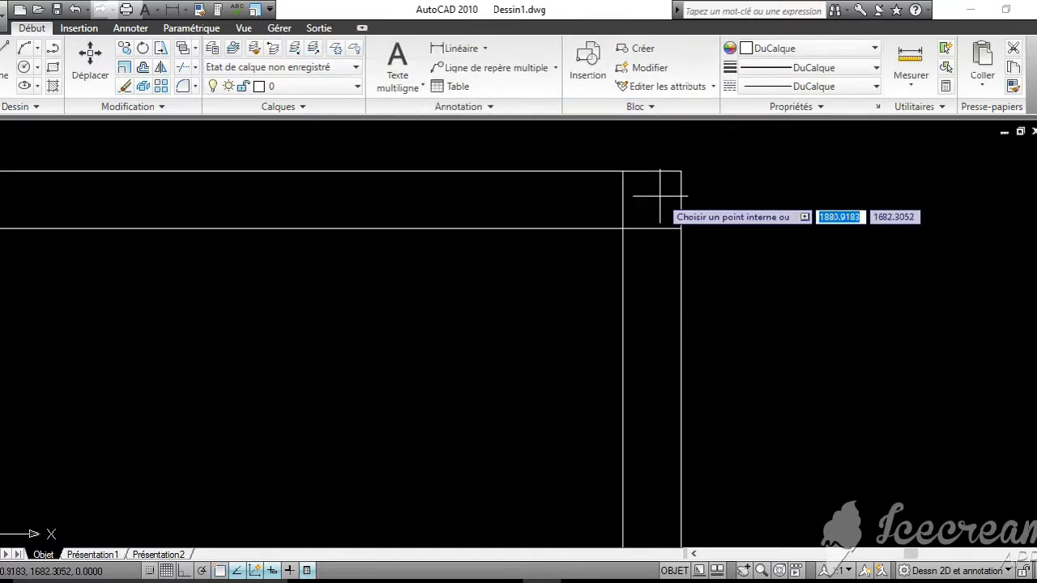
key(Return)
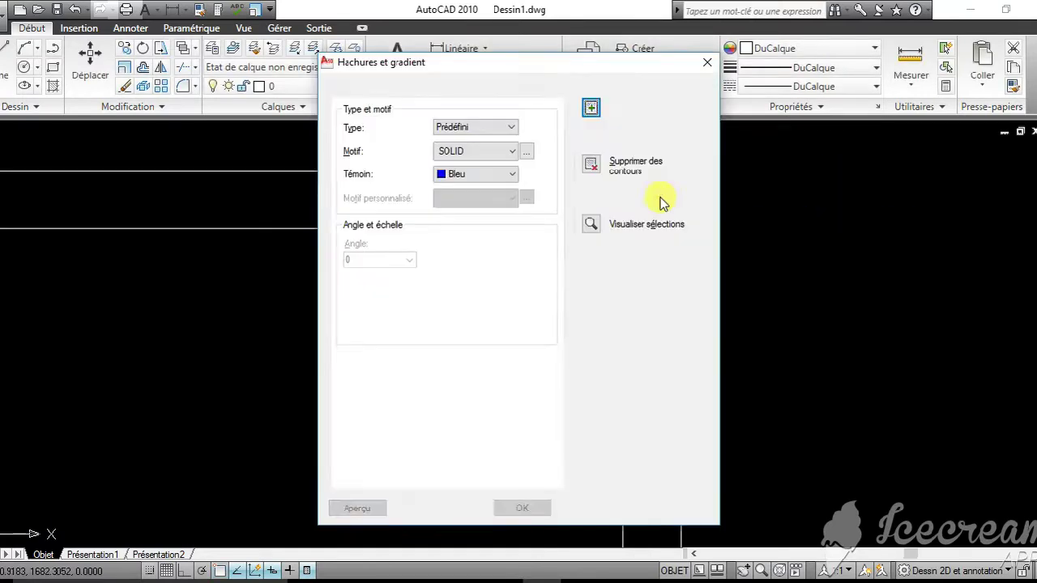
key(Return)
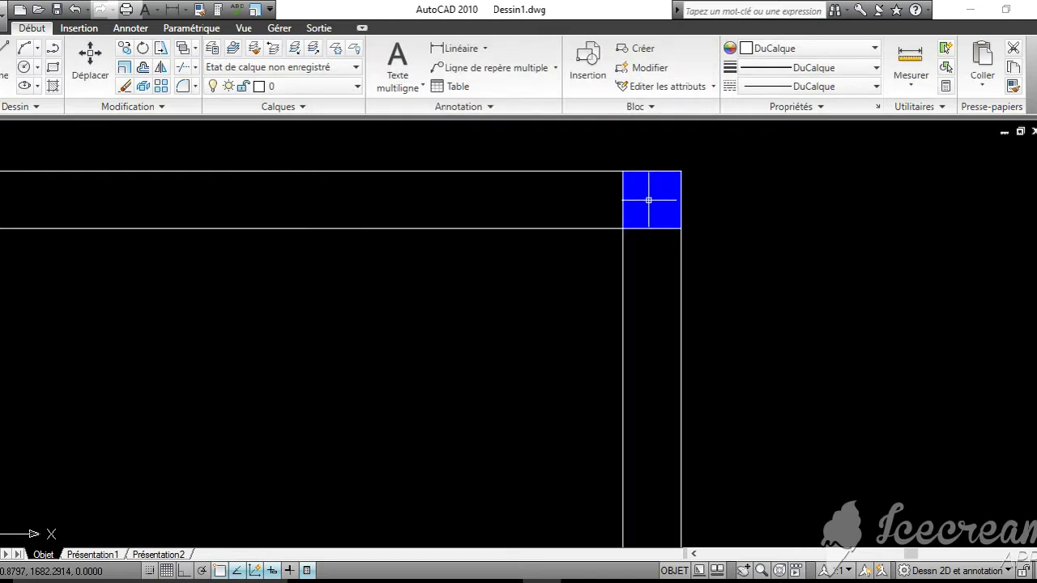
Fill the small square at the outline's lower-left corner with the solid blue hatch, picking a point inside it
scroll(648, 199, down, 6)
scroll(646, 193, up, 3)
scroll(647, 193, up, 5)
scroll(615, 223, up, 8)
scroll(580, 347, up, 2)
middle_drag(580, 347, 612, 251)
scroll(557, 280, up, 6)
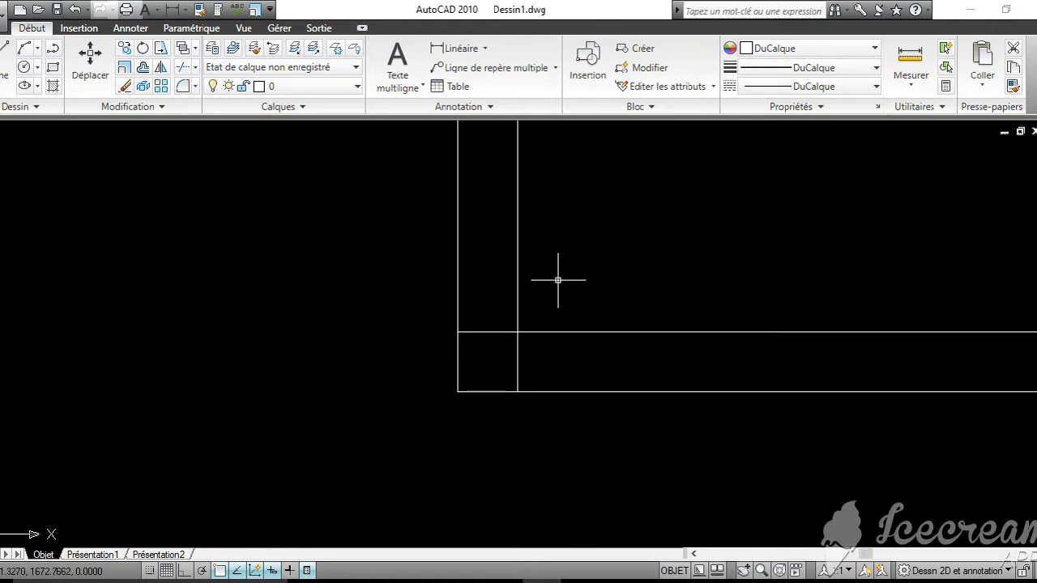
text(h)
key(Return)
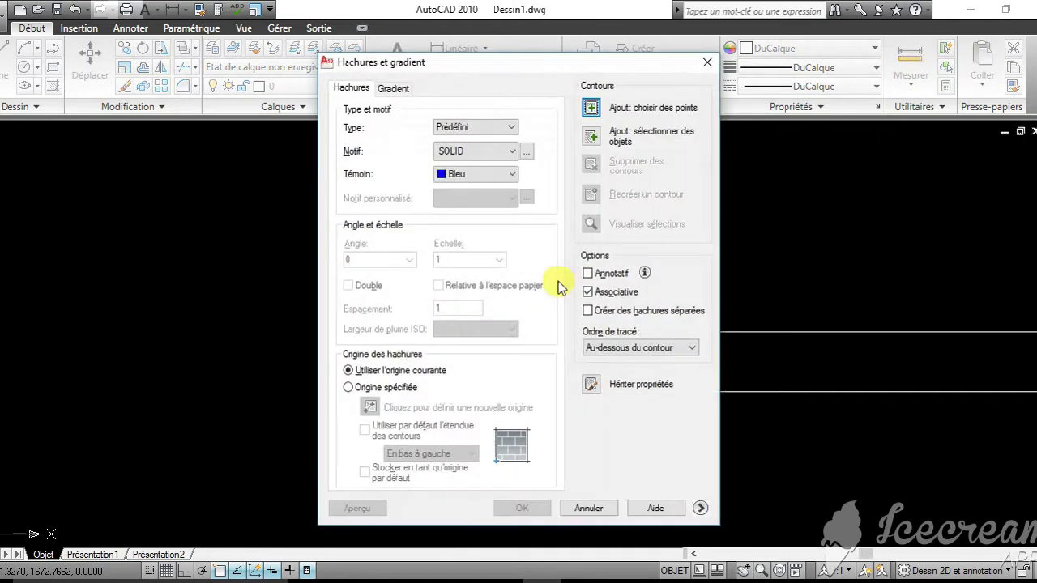
click(592, 108)
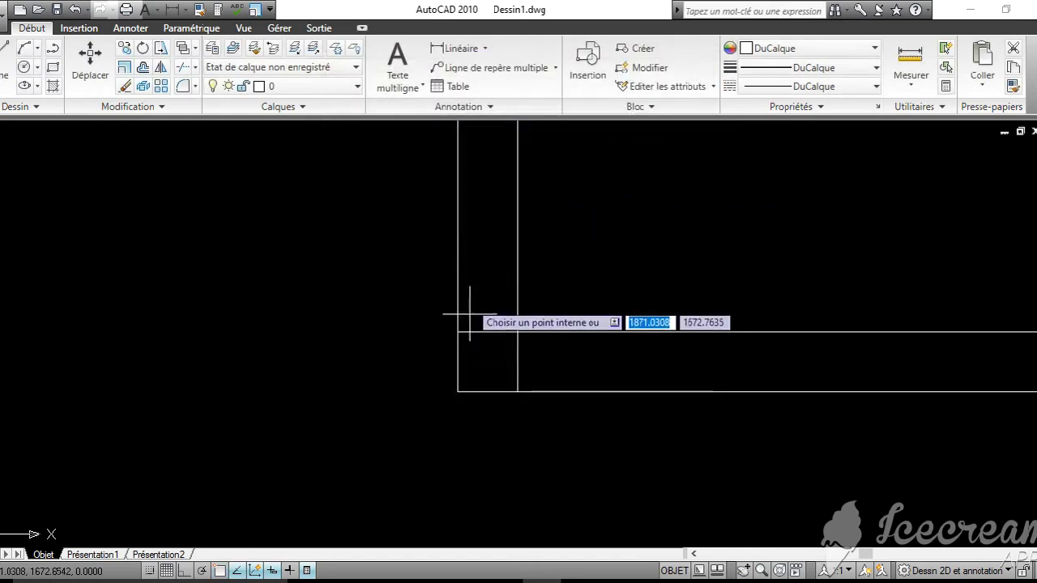
key(Return)
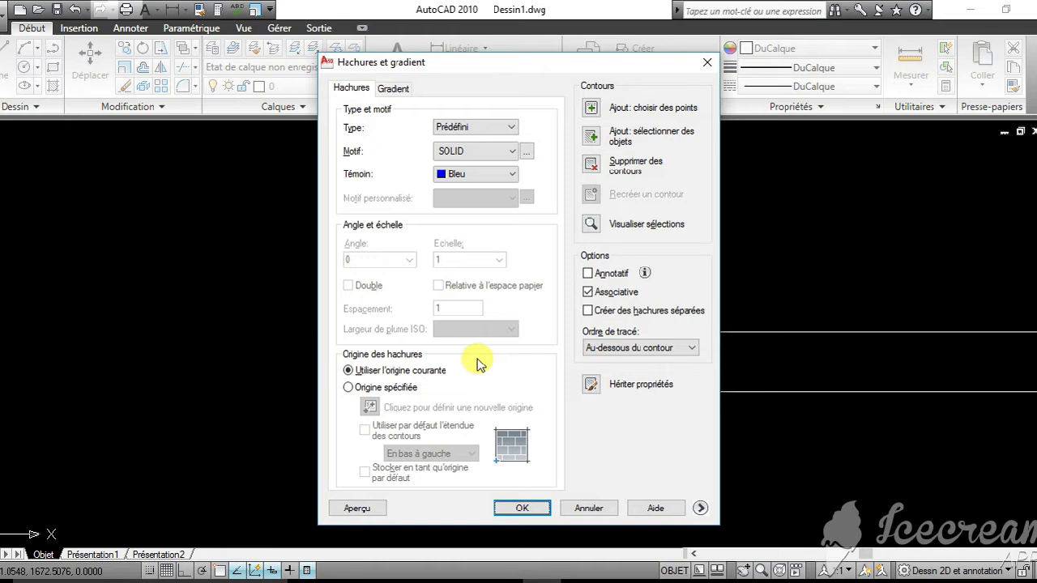
key(Return)
Hatch the small square at the outline's lower-right corner with the same solid blue fill, using an internal point
middle_drag(639, 301, 197, 181)
scroll(561, 285, down, 4)
mouse_move(562, 285)
middle_down()
mouse_move(492, 261)
mouse_move(158, 217)
middle_up()
mouse_move(963, 290)
middle_down()
mouse_move(847, 319)
mouse_move(762, 324)
mouse_move(763, 334)
middle_up()
scroll(768, 300, down, 3)
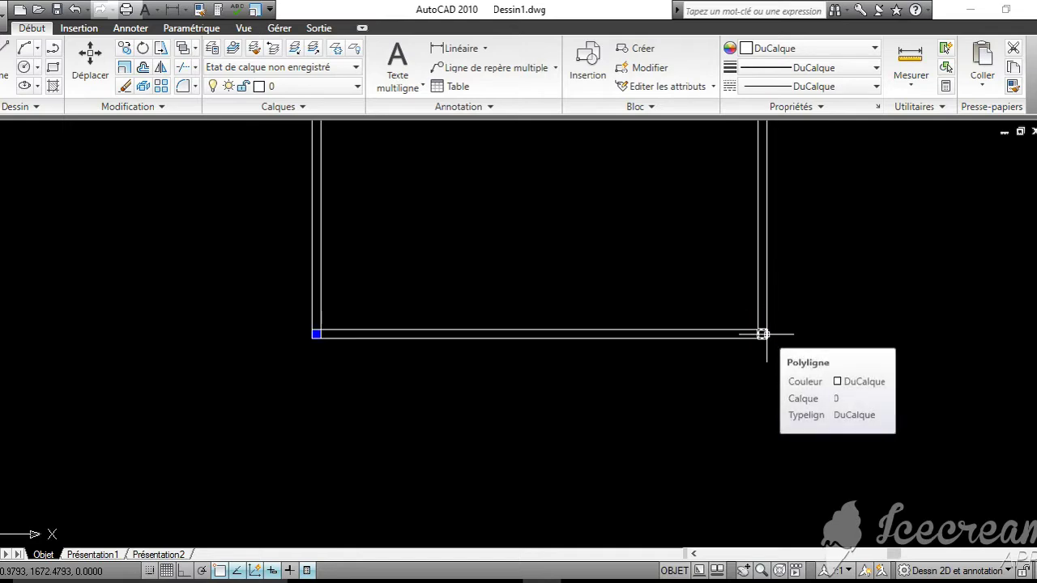
scroll(765, 334, up, 4)
text(h)
key(Return)
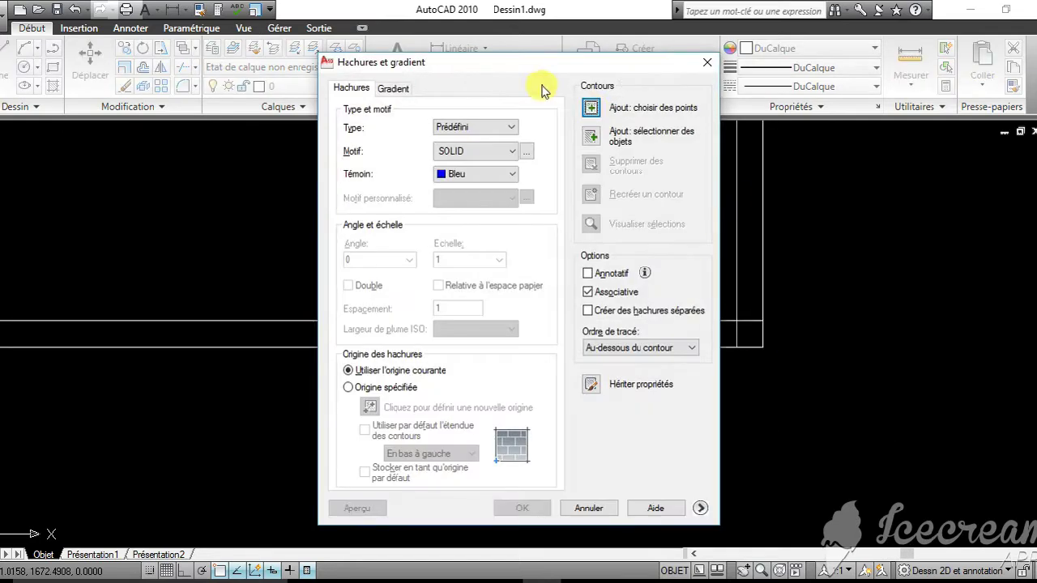
click(600, 112)
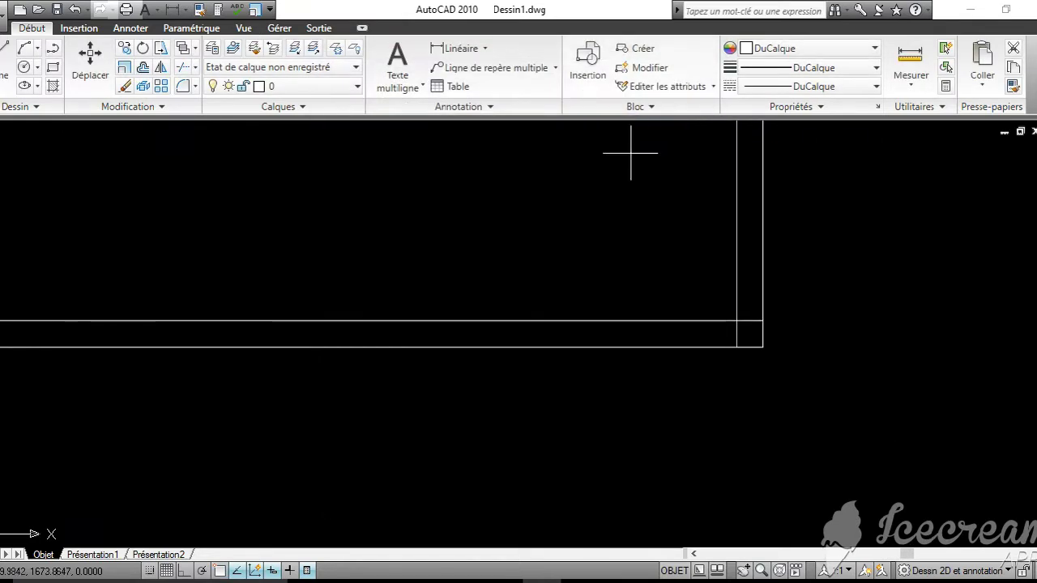
scroll(748, 332, up, 5)
click(748, 333)
key(Return)
key(Return)
Delete the loose small square outside the large outline
scroll(747, 332, down, 8)
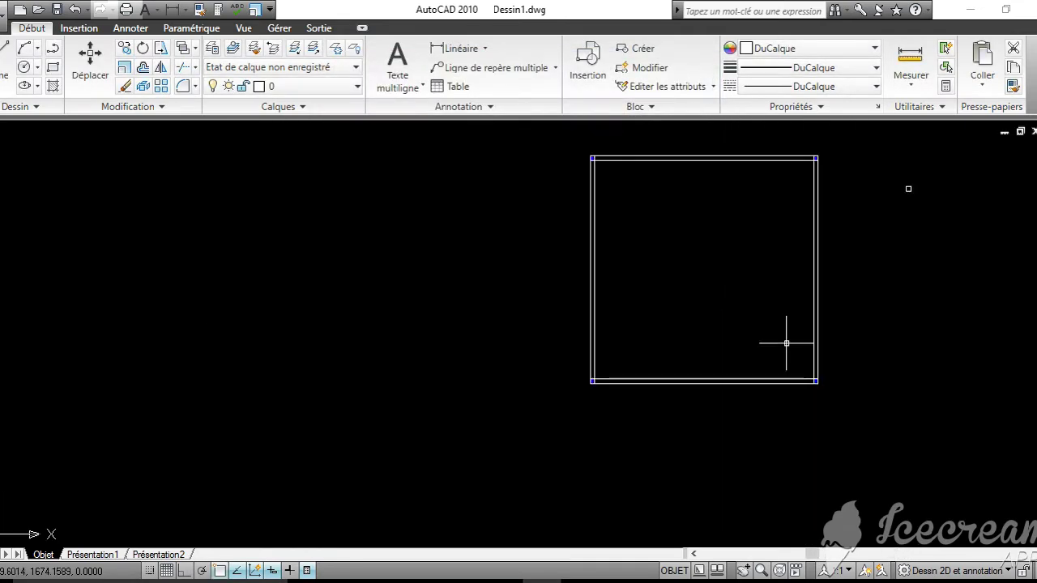
scroll(732, 265, up, 2)
mouse_move(734, 264)
middle_down()
mouse_move(718, 300)
mouse_move(688, 326)
middle_up()
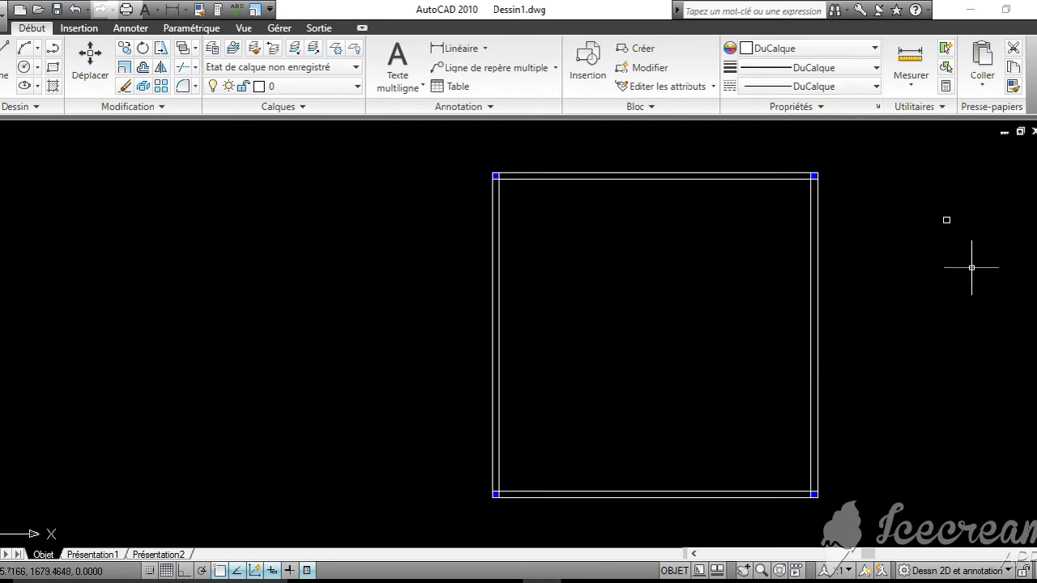
drag(971, 268, 932, 199)
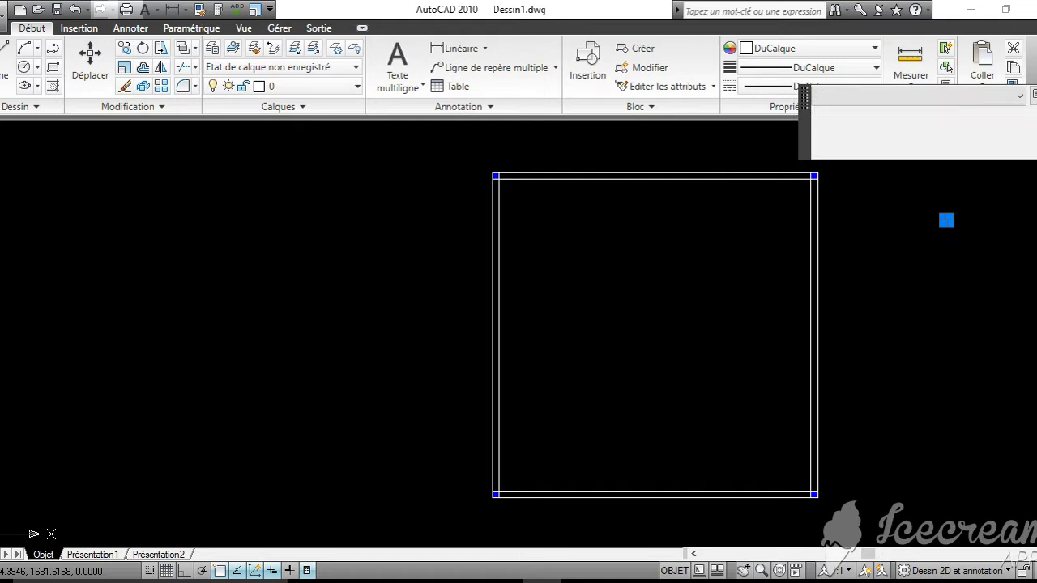
key(Delete)
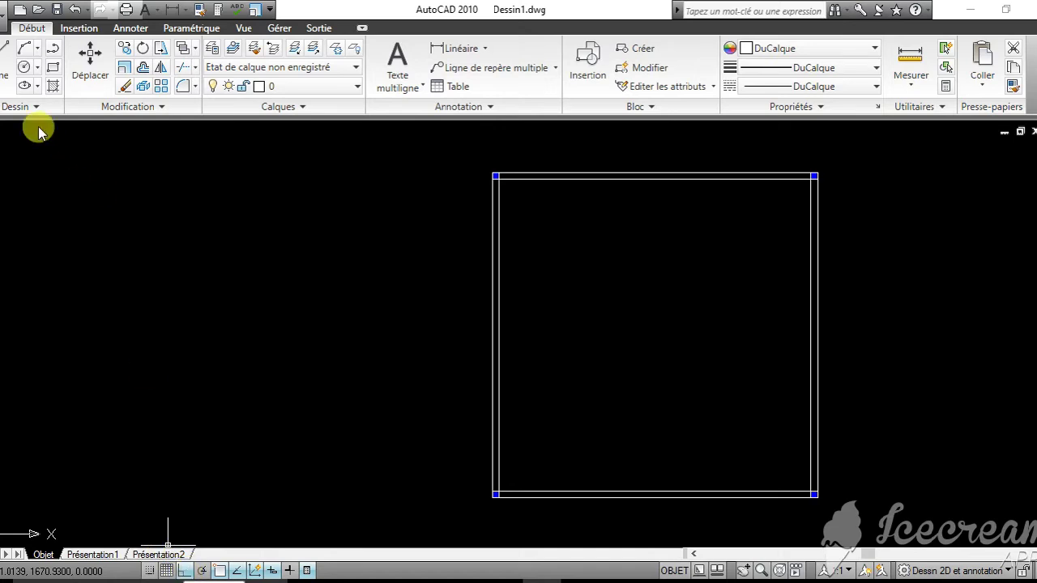
With Ortho mode on, draw a horizontal line and a vertical line down from its right end, beside the large square
click(8, 67)
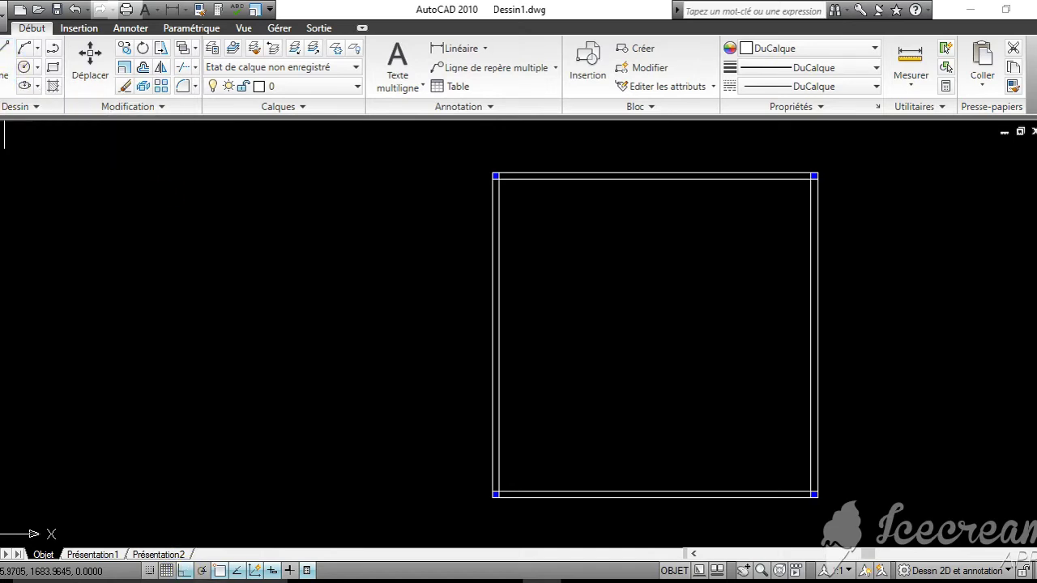
click(9, 247)
click(338, 294)
click(314, 464)
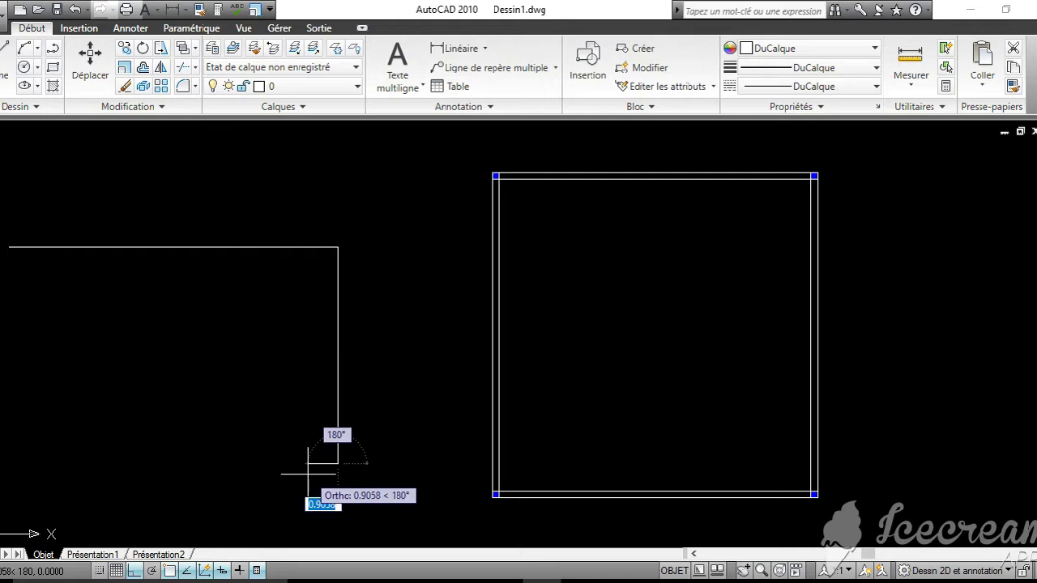
key(Return)
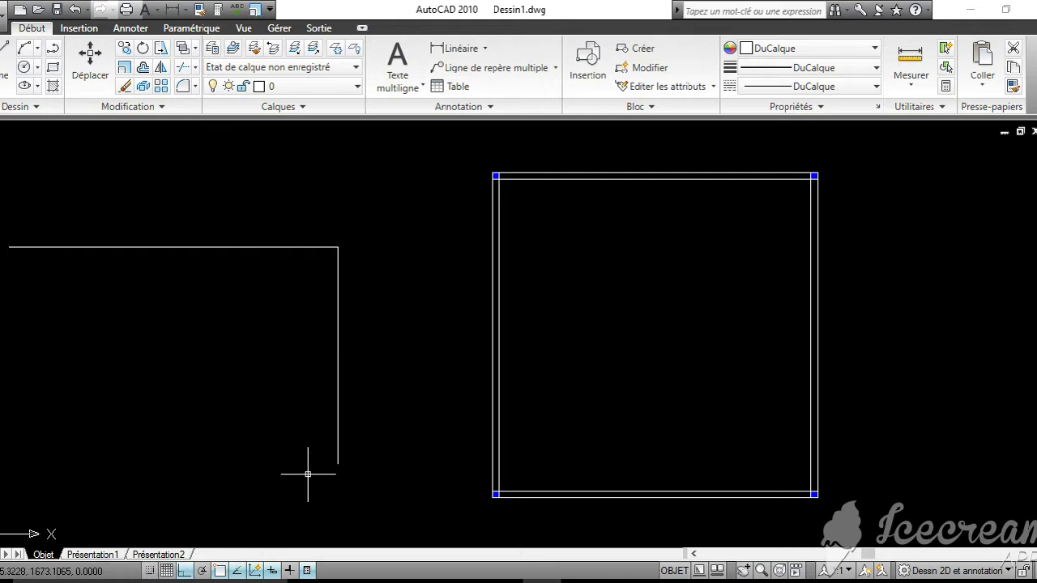
With Ortho mode on, draw a chain of four horizontal and vertical line segments beside the large square
click(191, 572)
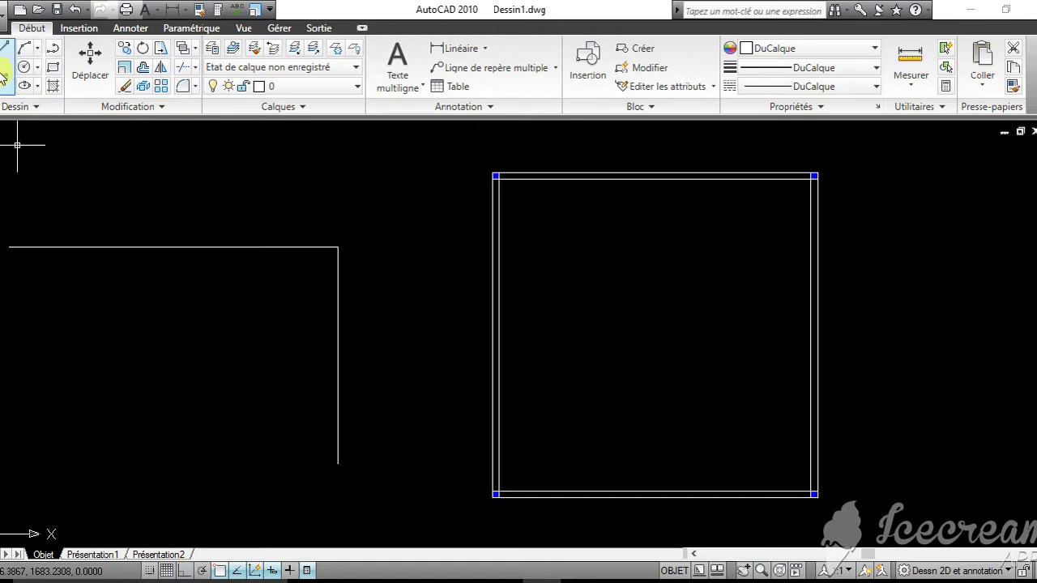
click(212, 570)
click(183, 571)
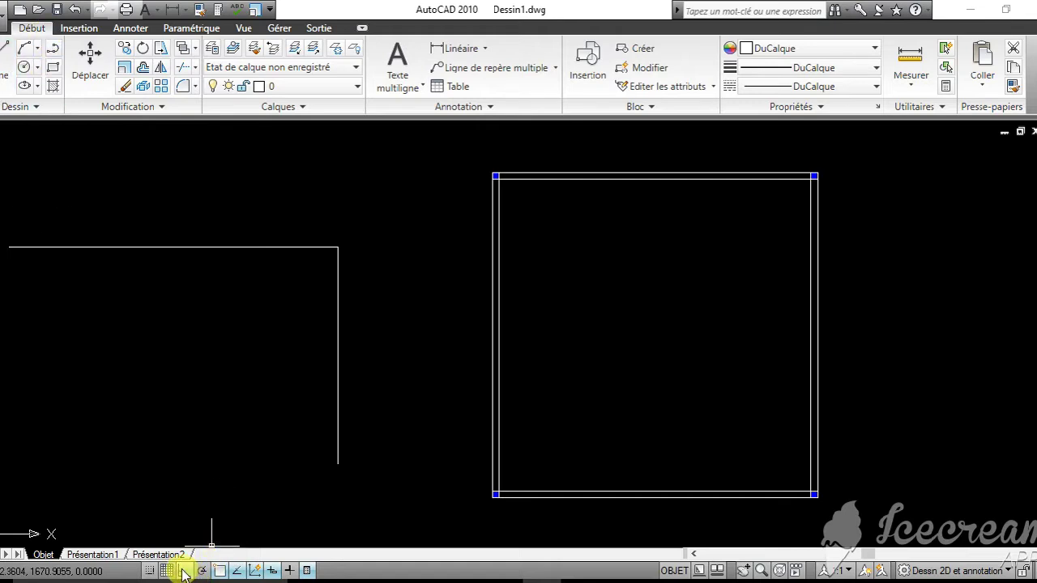
click(7, 50)
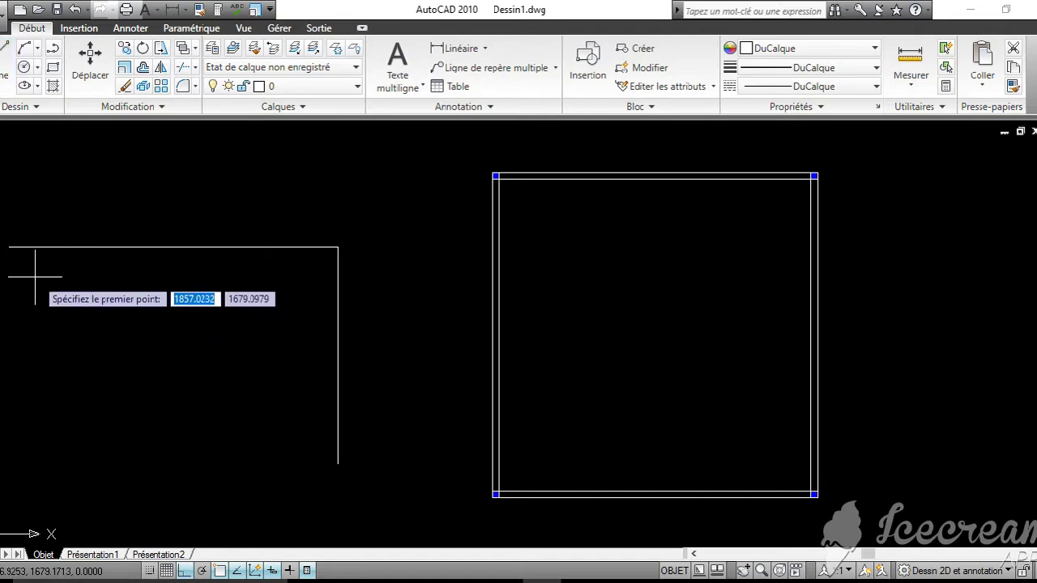
click(25, 201)
click(324, 281)
click(285, 400)
click(135, 332)
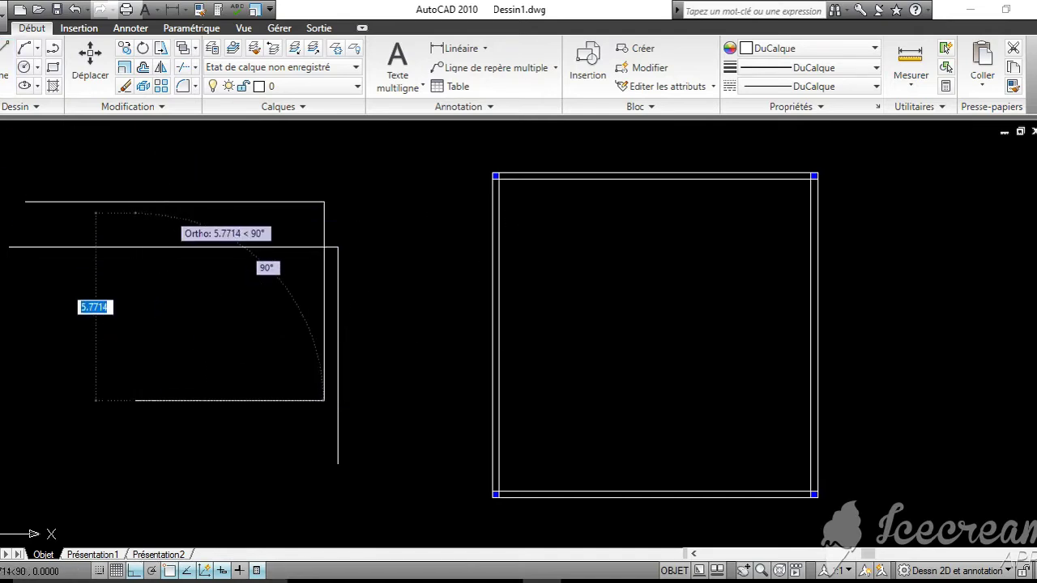
click(168, 213)
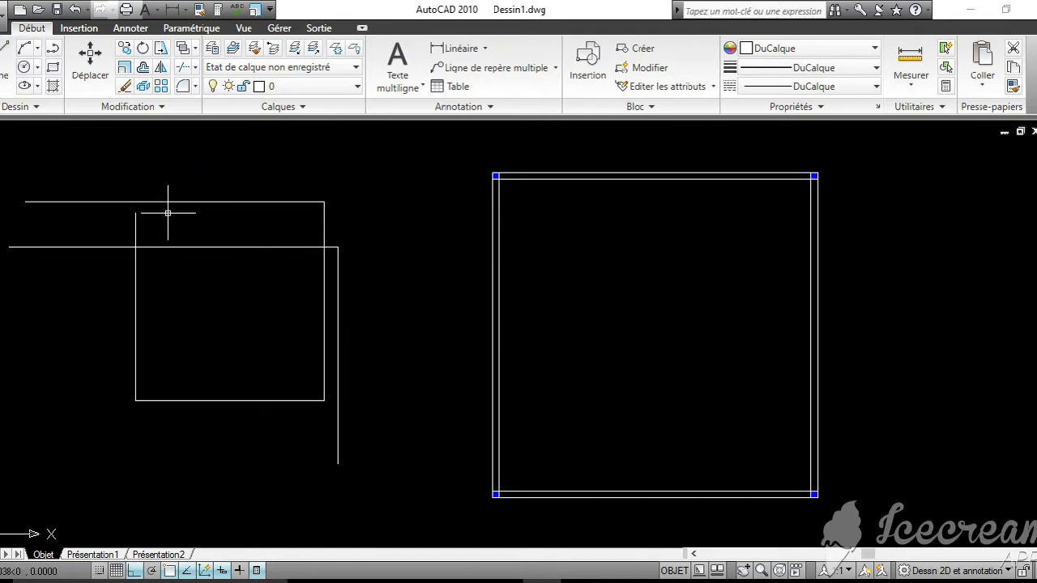
Delete all the practice lines drawn with Ortho mode beside the large square
click(404, 374)
click(160, 168)
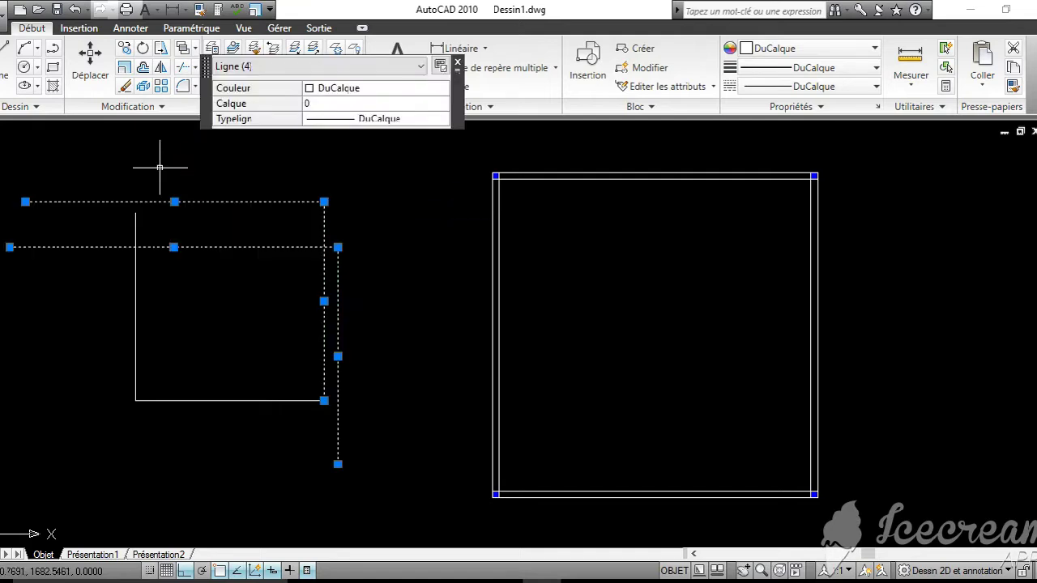
key(Delete)
click(310, 452)
click(123, 267)
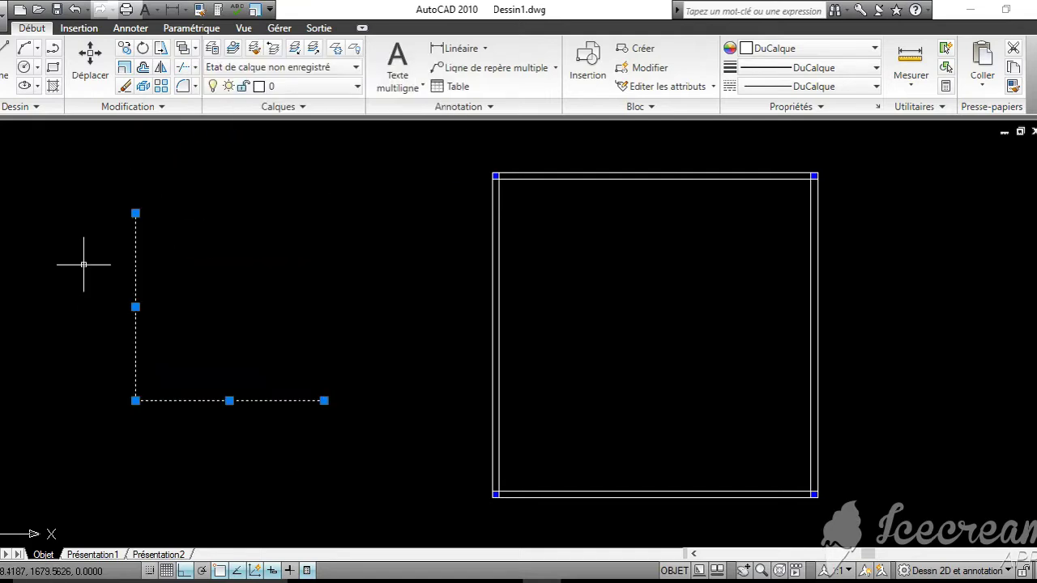
key(Delete)
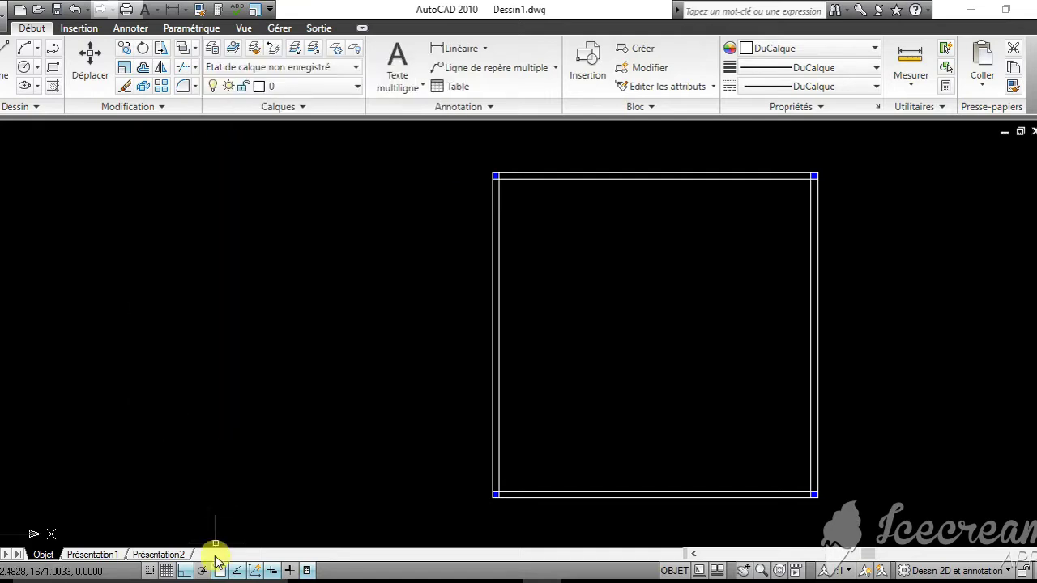
With Ortho mode off, draw a chain of five slanted line segments beside the large square
click(7, 48)
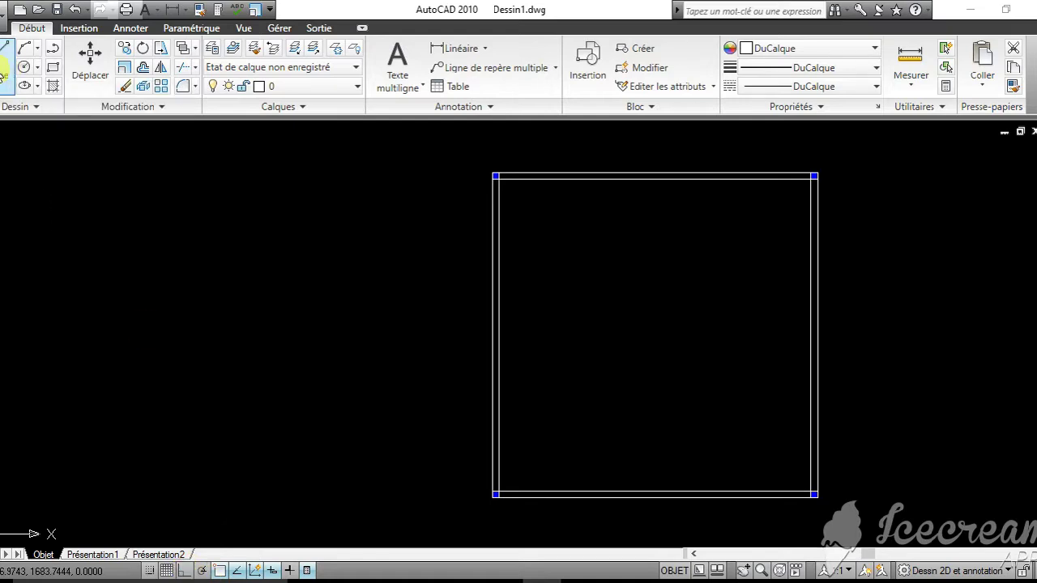
click(11, 185)
click(299, 427)
click(341, 279)
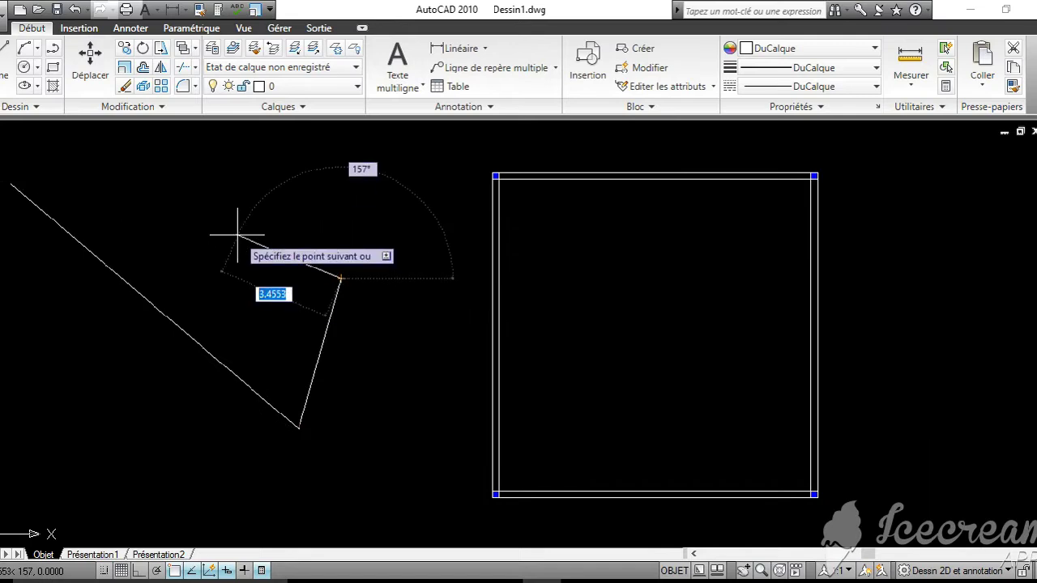
click(251, 216)
click(119, 319)
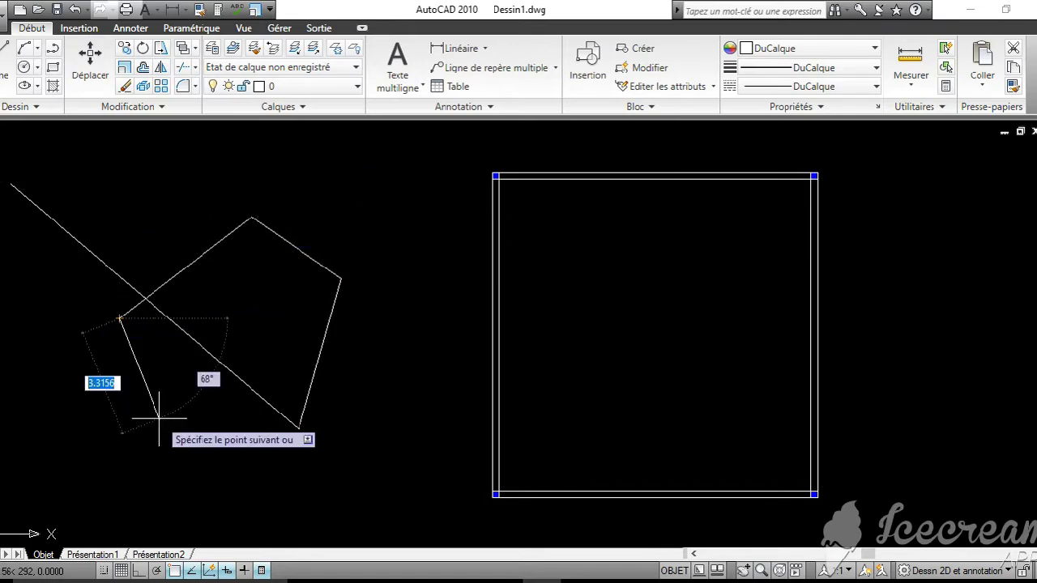
click(158, 419)
key(Return)
Delete the slanted practice lines beside the large square
click(392, 462)
click(73, 195)
key(Delete)
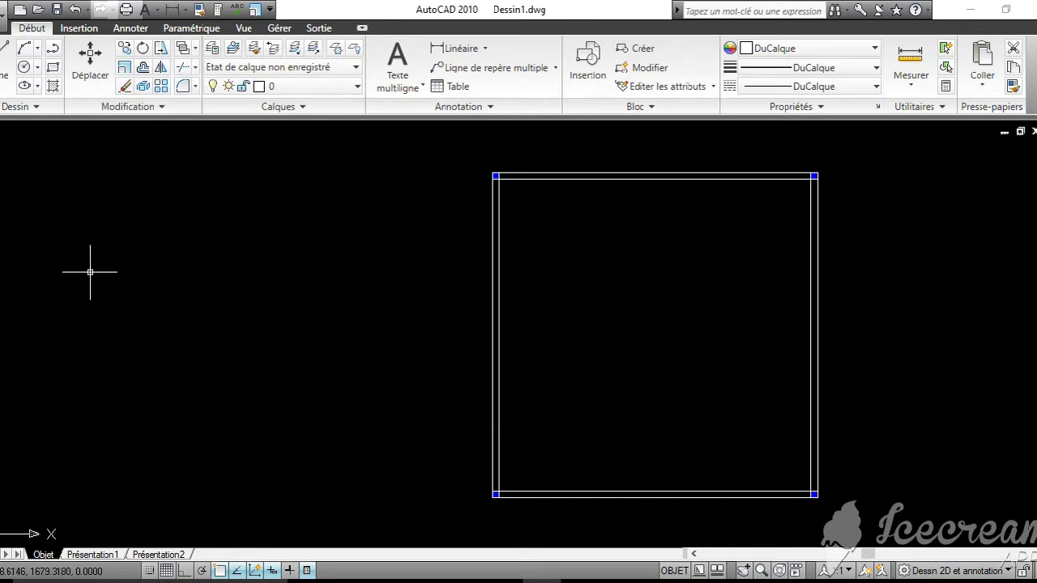
mouse_move(653, 397)
middle_down()
mouse_move(513, 345)
mouse_move(669, 364)
middle_up()
scroll(523, 348, down, 2)
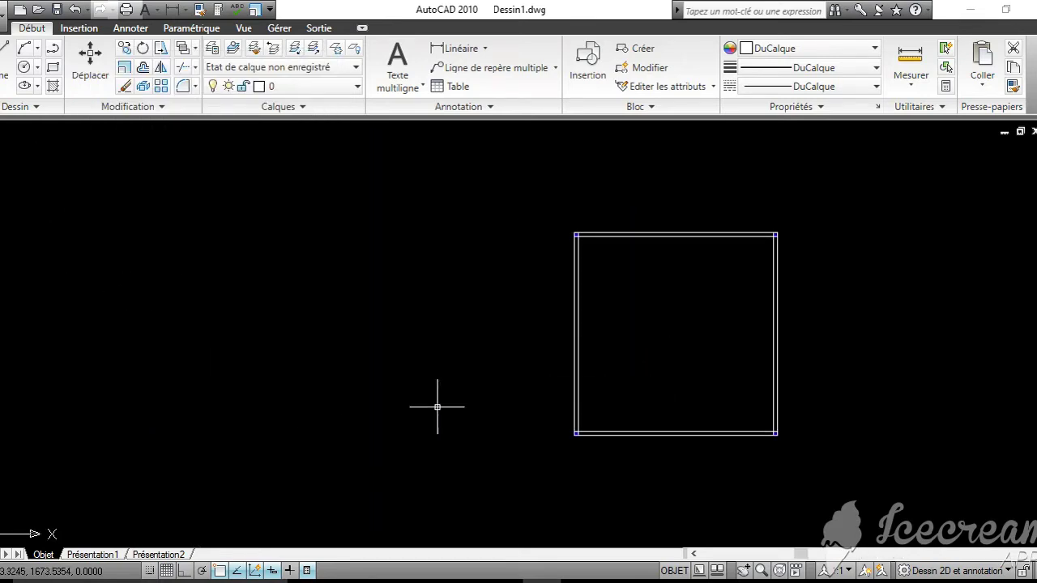
scroll(713, 294, up, 2)
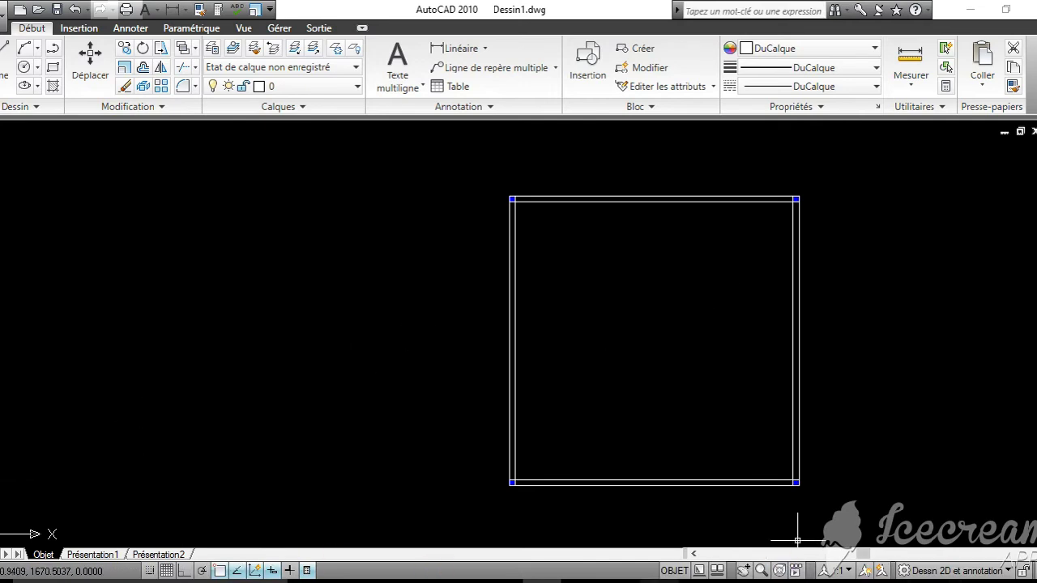
click(620, 570)
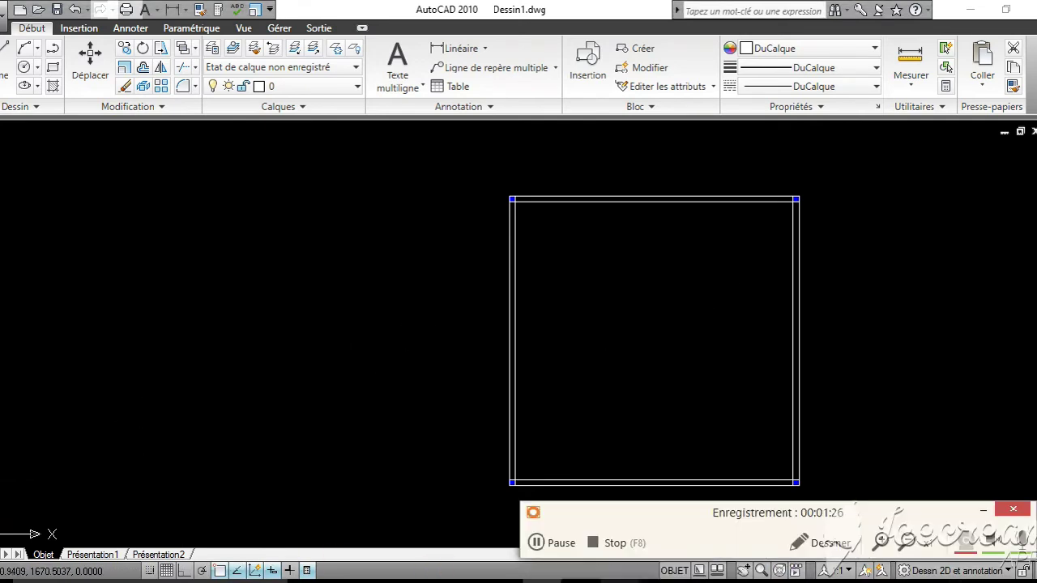
click(597, 544)
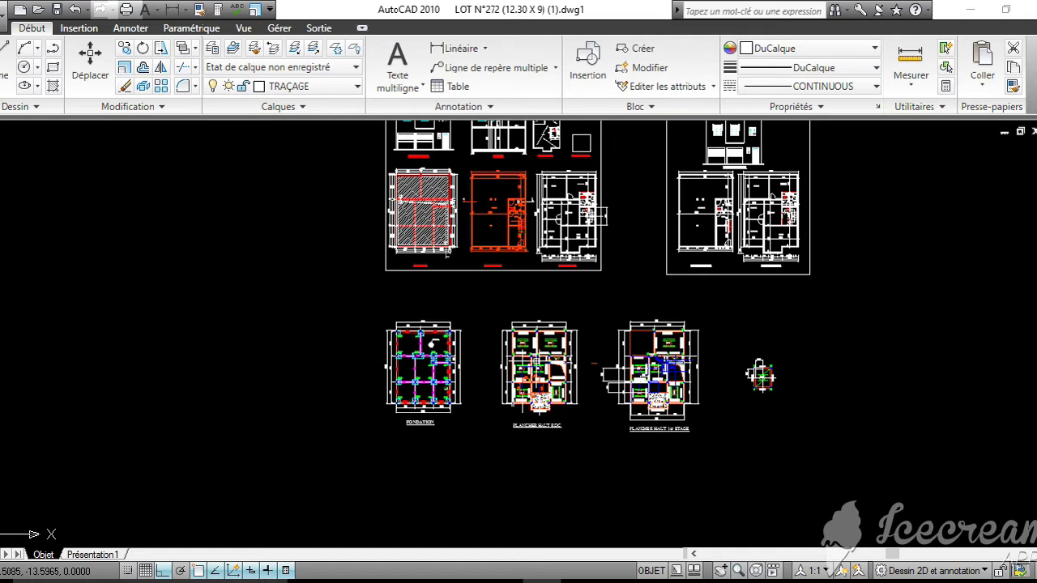
Examine the FONDATION plan in the LOT N°272 drawing, including its outer outline, footings and dimensions
middle_drag(535, 361, 758, 290)
mouse_move(681, 264)
middle_down()
mouse_move(449, 324)
mouse_move(590, 266)
middle_up()
scroll(449, 324, up, 3)
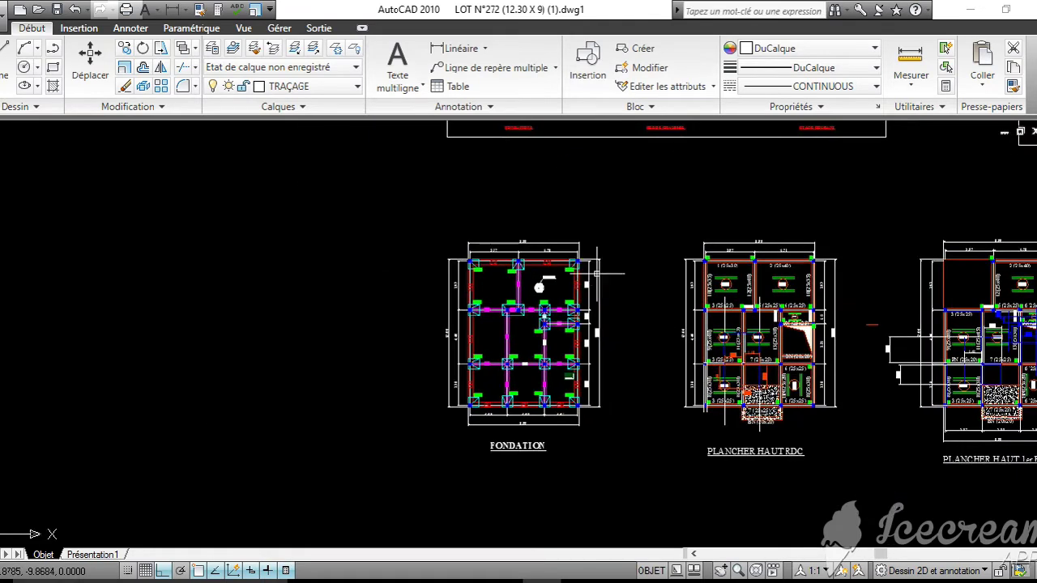
scroll(596, 274, up, 2)
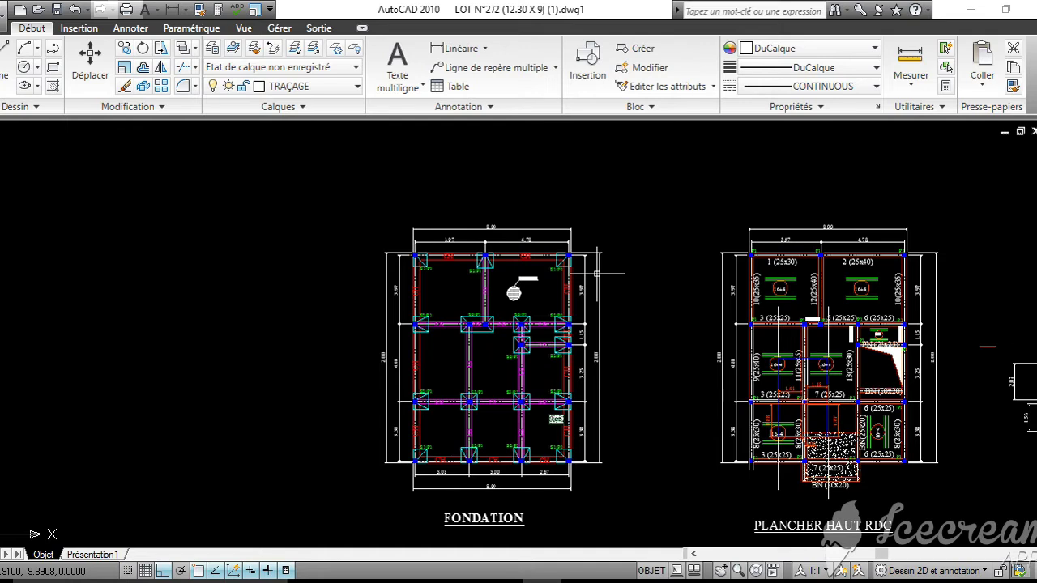
mouse_move(555, 271)
middle_down()
mouse_move(536, 238)
mouse_move(688, 243)
middle_up()
scroll(537, 235, up, 2)
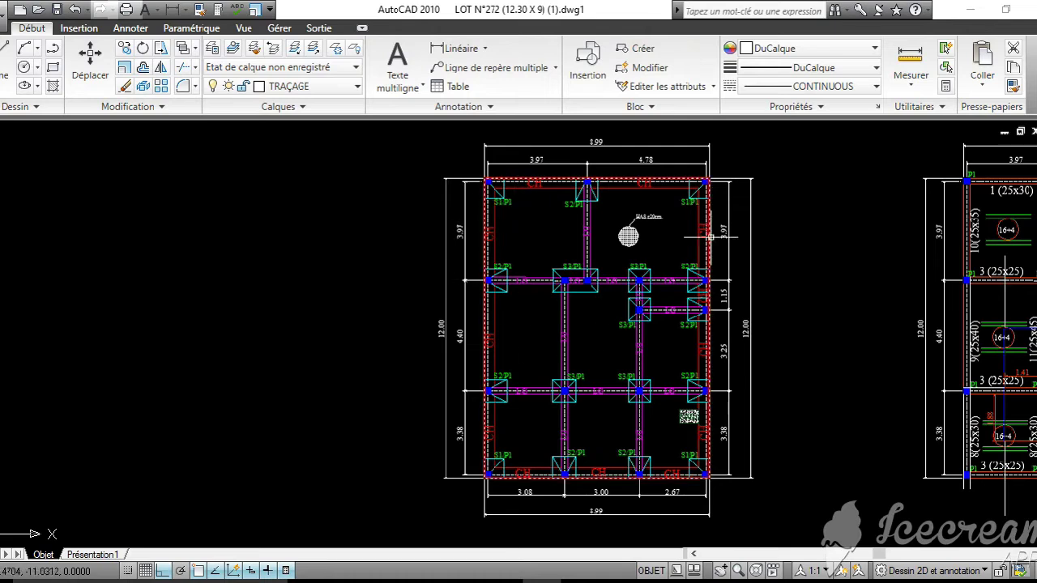
click(698, 188)
key(Escape)
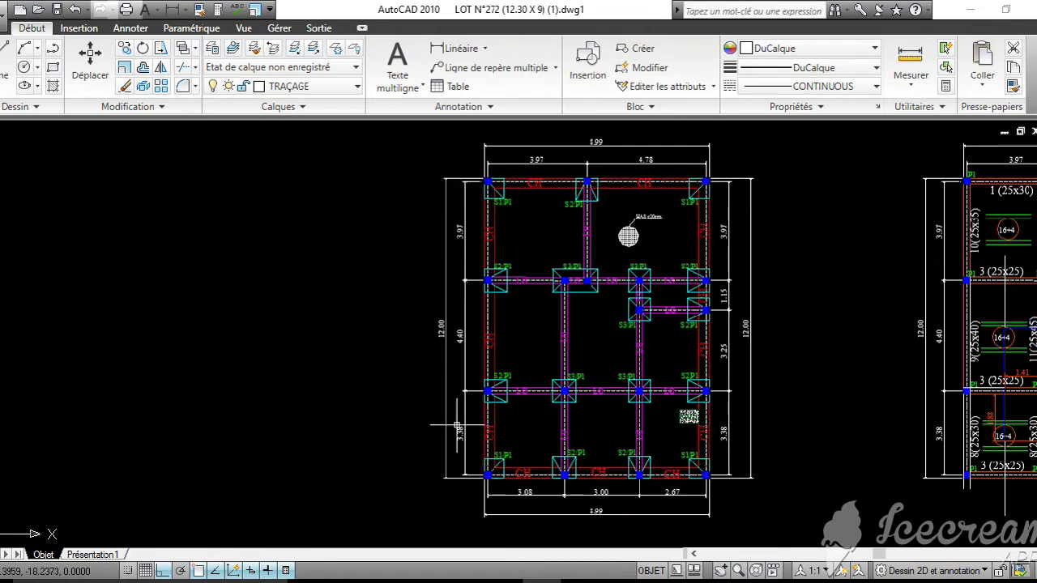
mouse_move(693, 245)
middle_down()
mouse_move(706, 270)
mouse_move(799, 270)
mouse_move(865, 236)
middle_up()
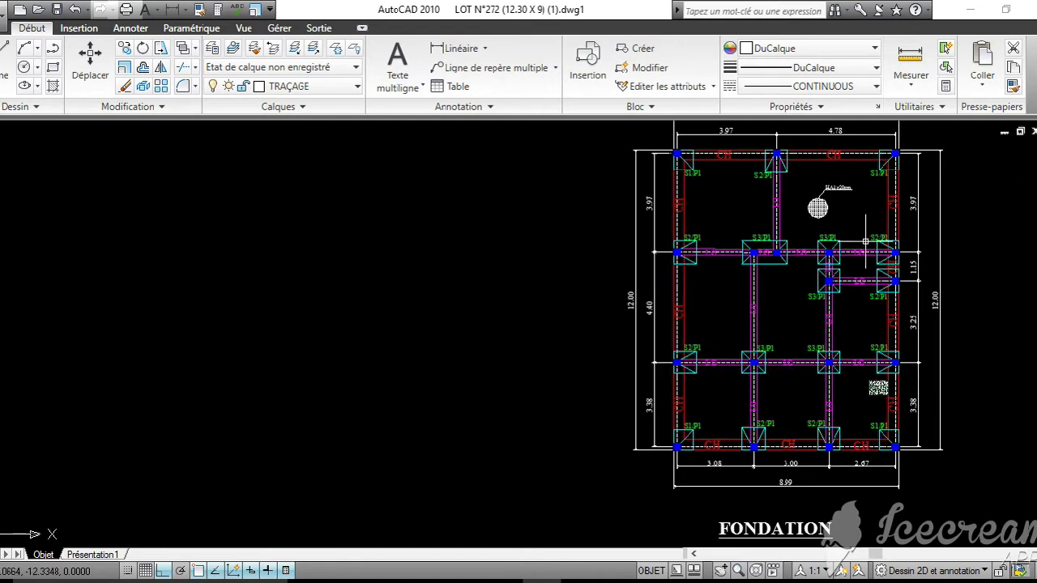
scroll(865, 241, down, 3)
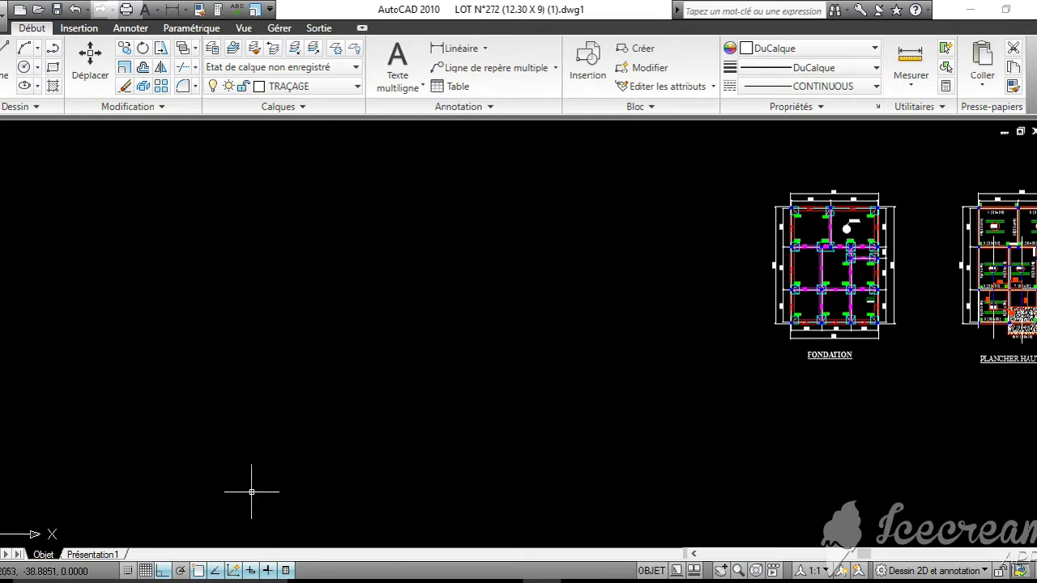
Copy the whole FONDATION plan into the empty area far left of the drawings, using its outline's lower-left corner as base point
click(125, 51)
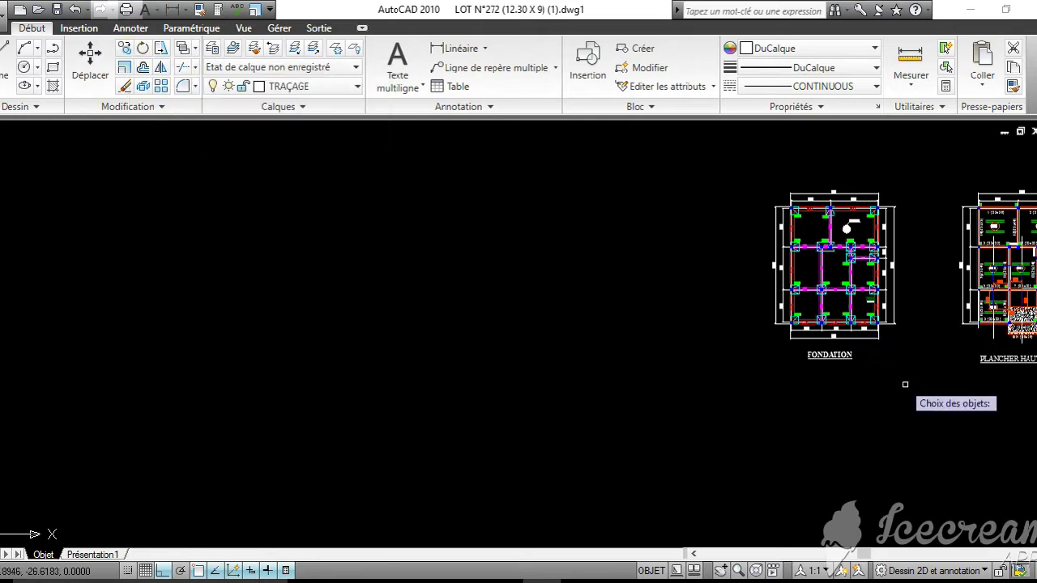
click(926, 421)
click(754, 172)
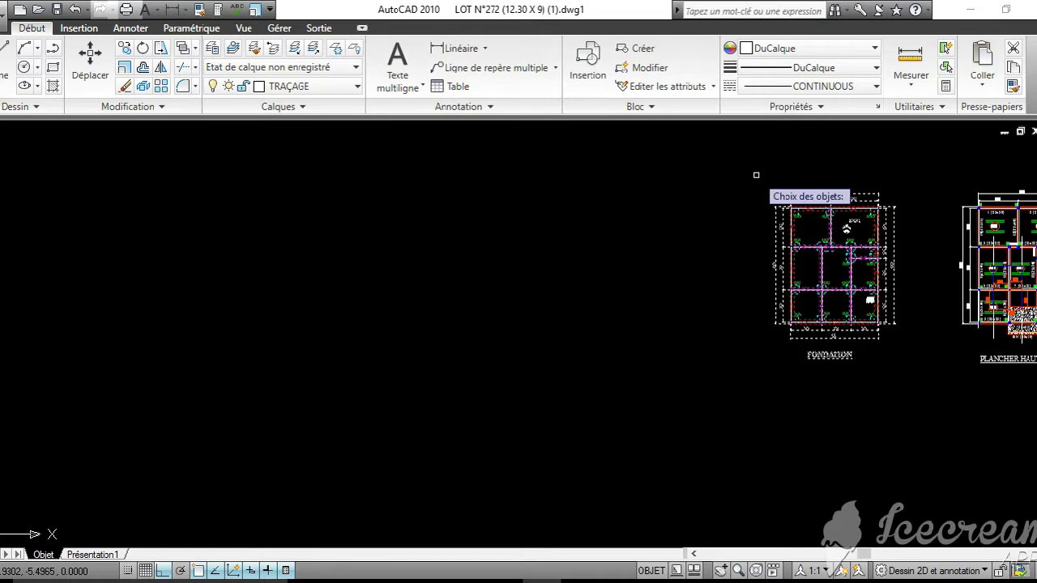
key(Return)
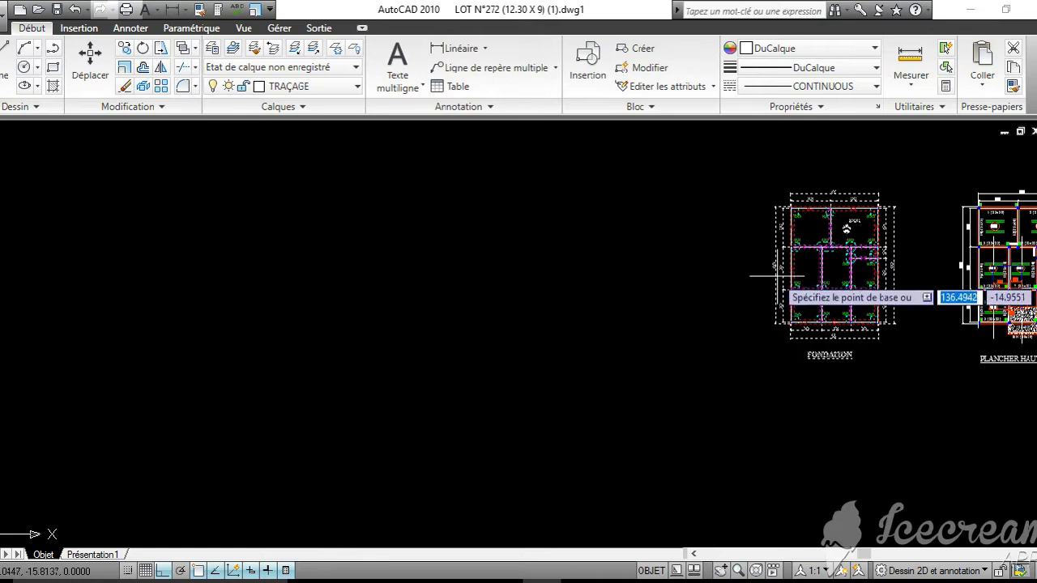
scroll(798, 324, up, 5)
scroll(708, 320, up, 3)
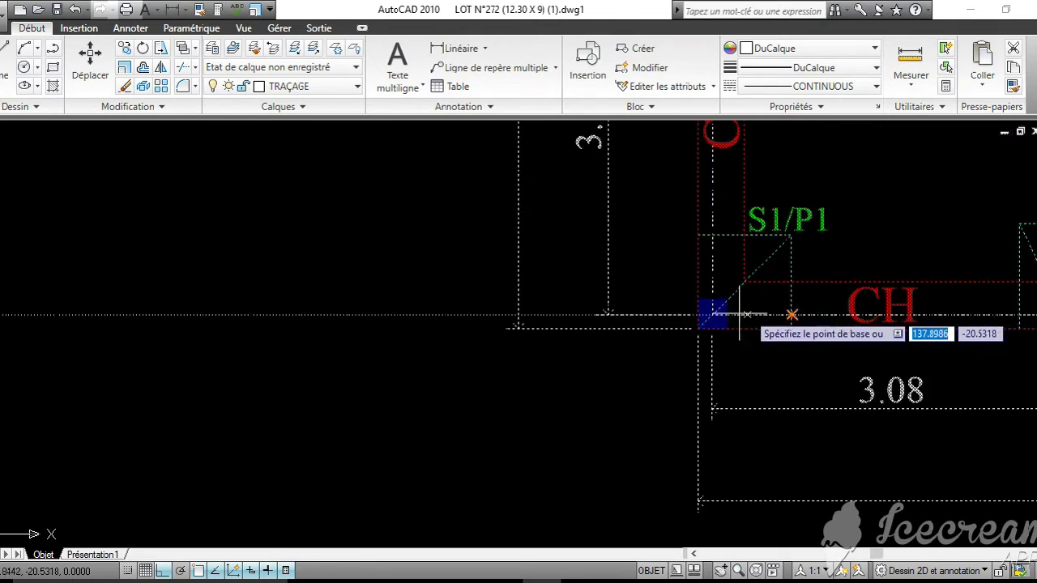
click(697, 328)
middle_drag(186, 365, 781, 398)
scroll(729, 380, down, 5)
scroll(485, 386, down, 2)
middle_drag(472, 385, 1029, 451)
middle_drag(81, 333, 614, 376)
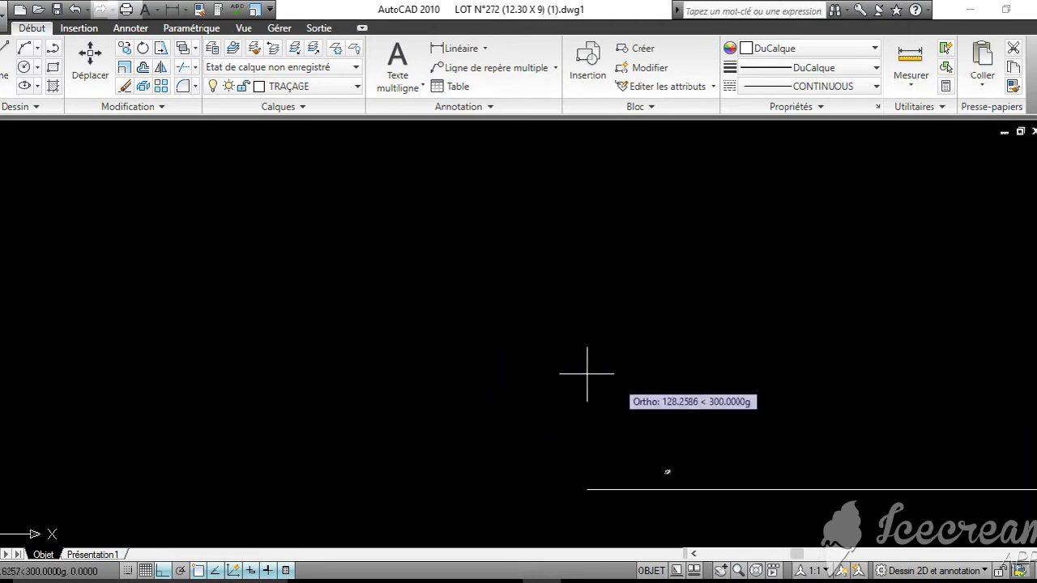
click(229, 296)
key(Escape)
Examine the copied FONDATION plan, checking its overall dimensions, tie beams and upper edge
middle_drag(272, 350, 299, 209)
middle_drag(310, 315, 393, 315)
scroll(391, 314, up, 10)
scroll(446, 341, down, 7)
mouse_move(453, 348)
middle_down()
mouse_move(452, 297)
mouse_move(398, 286)
middle_up()
scroll(453, 297, up, 2)
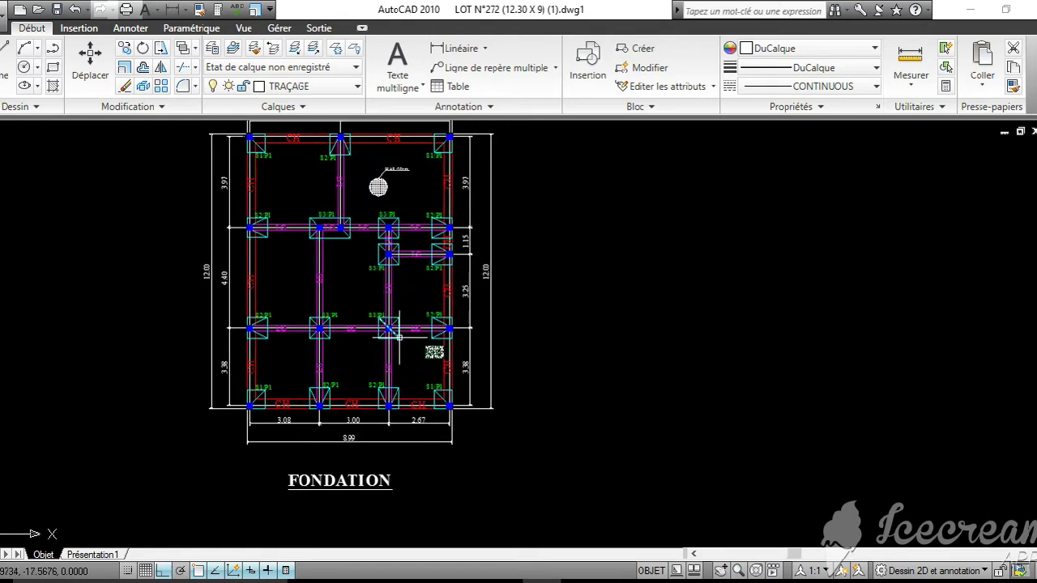
middle_drag(239, 164, 264, 232)
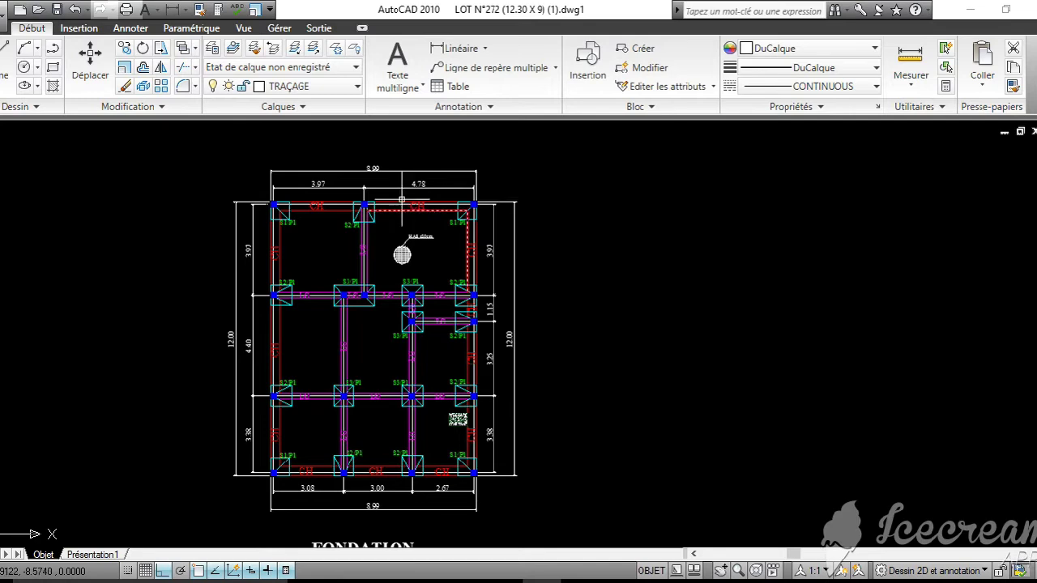
scroll(397, 191, up, 3)
middle_drag(388, 183, 176, 178)
scroll(404, 198, down, 2)
scroll(404, 198, down, 2)
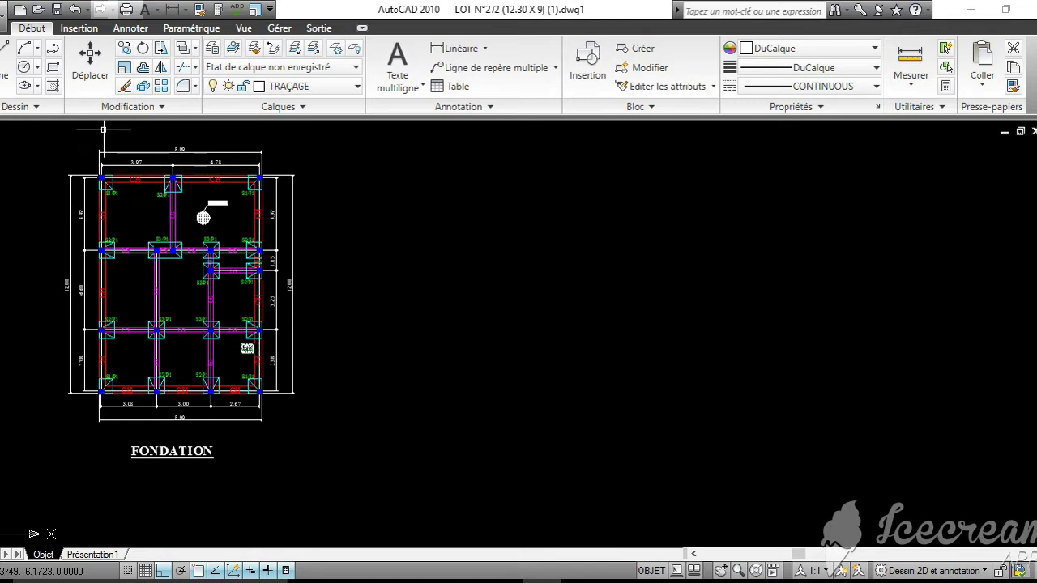
click(54, 69)
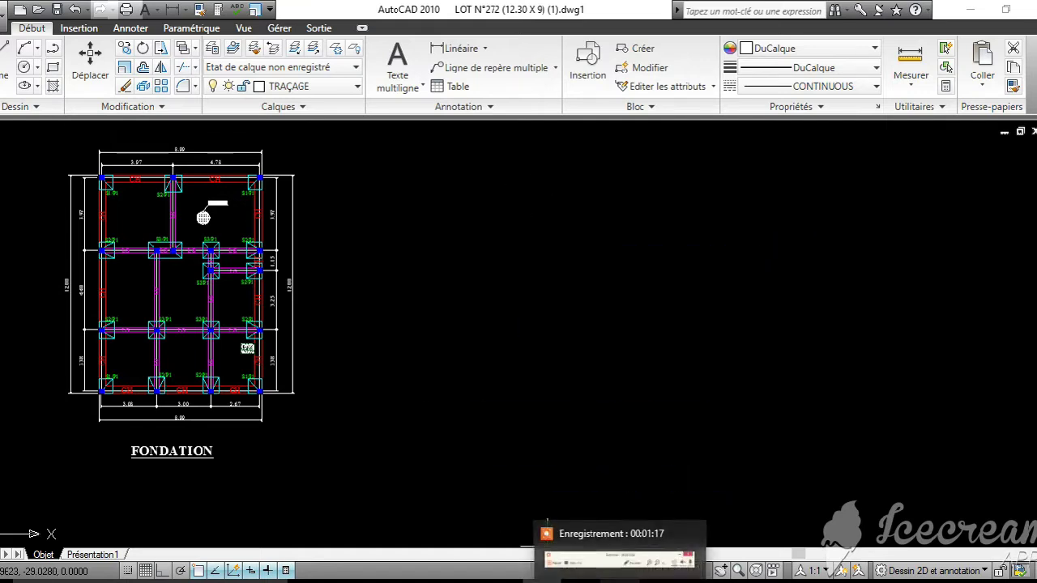
click(625, 570)
click(562, 545)
click(564, 545)
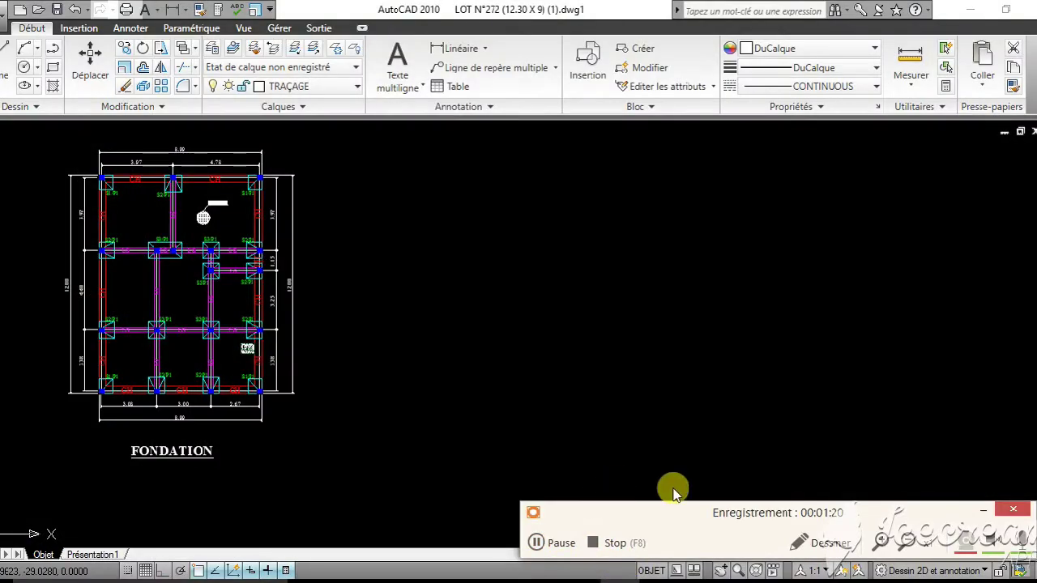
click(983, 513)
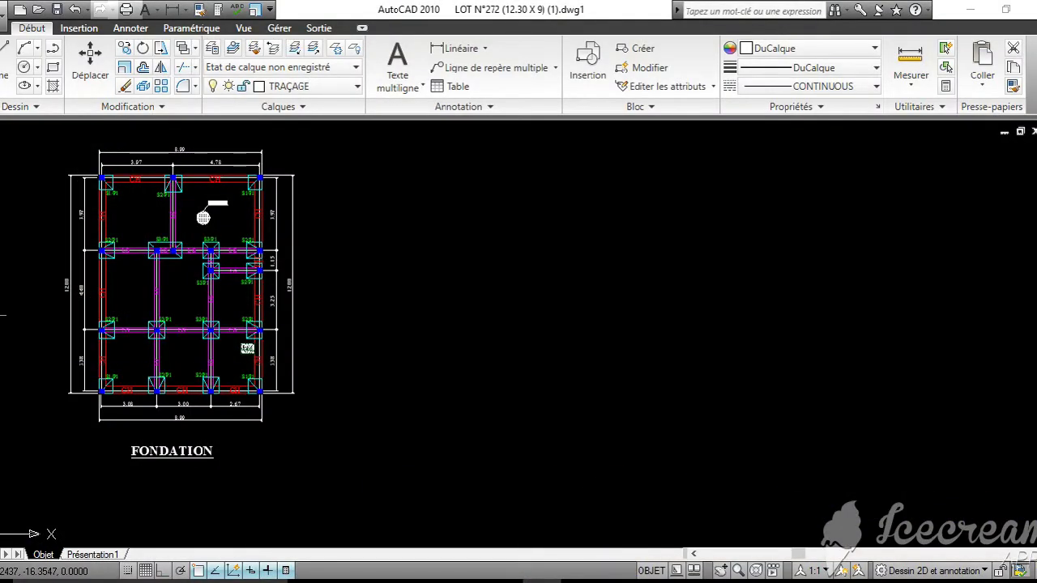
Draw a rectangle 12 long and 9 wide in the empty area beside the copied FONDATION plan, using the dimensions option
click(52, 70)
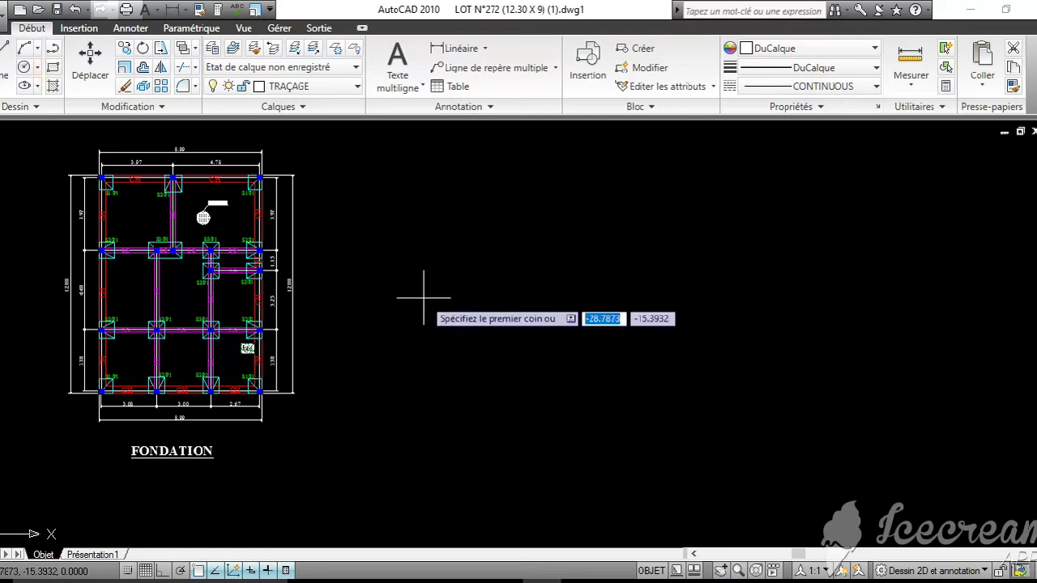
click(465, 203)
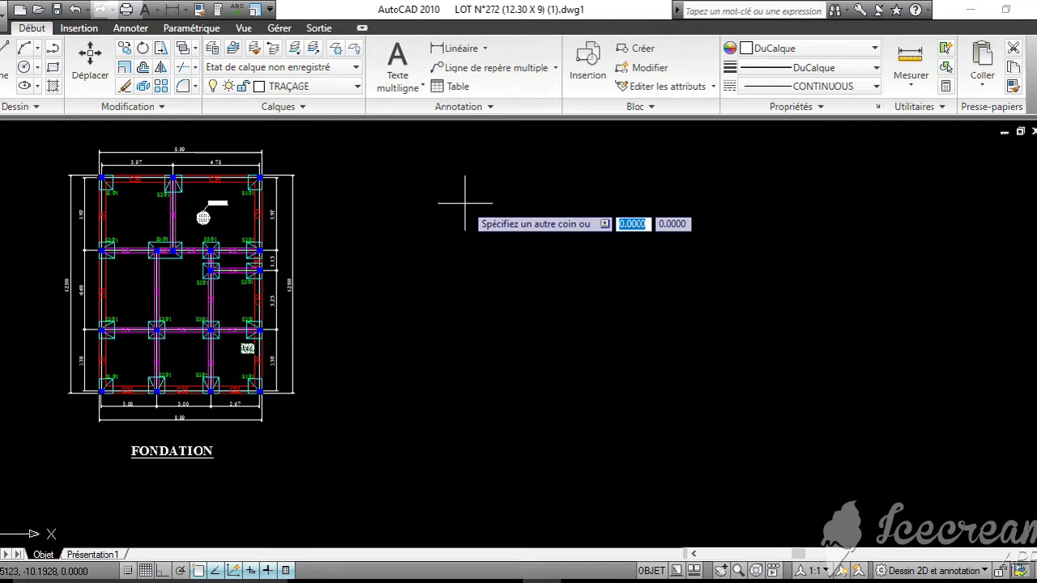
text(C)
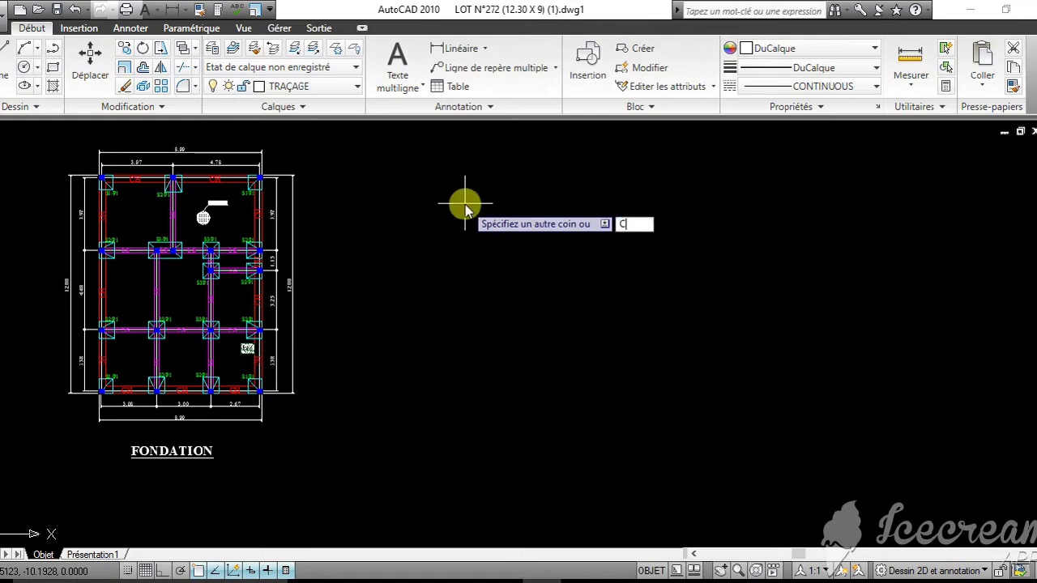
key(Return)
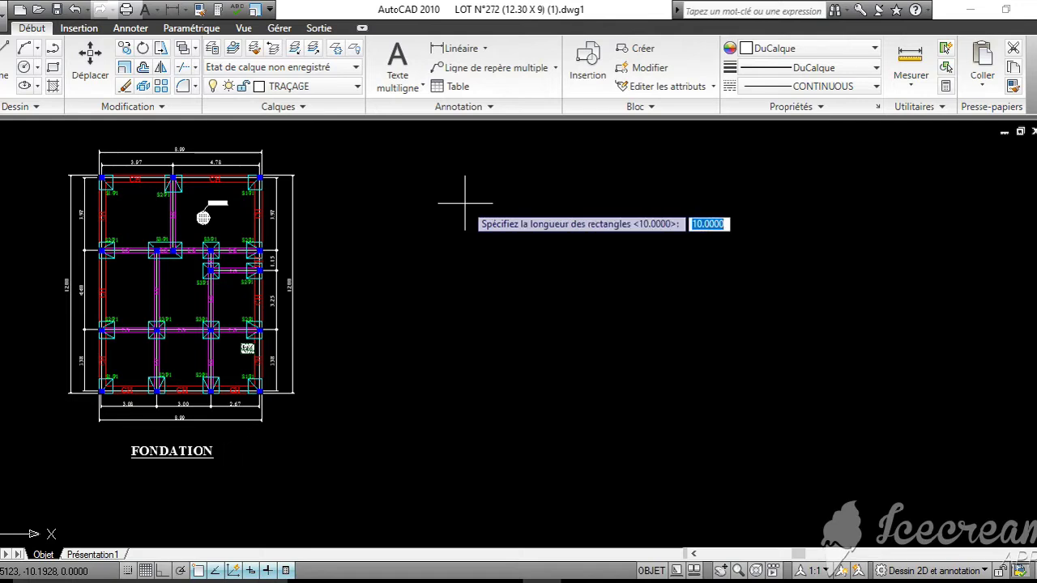
text(12)
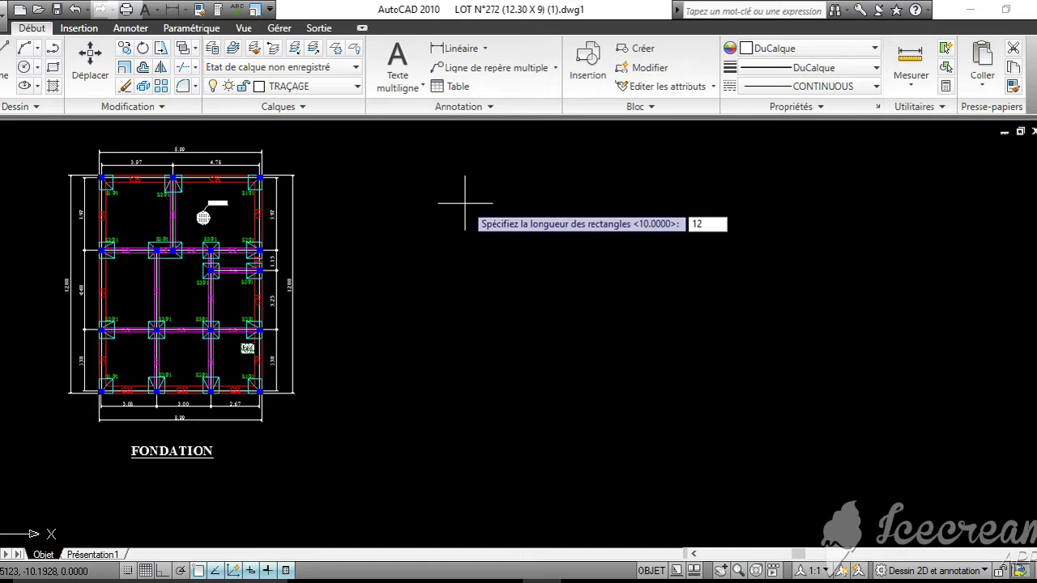
key(Return)
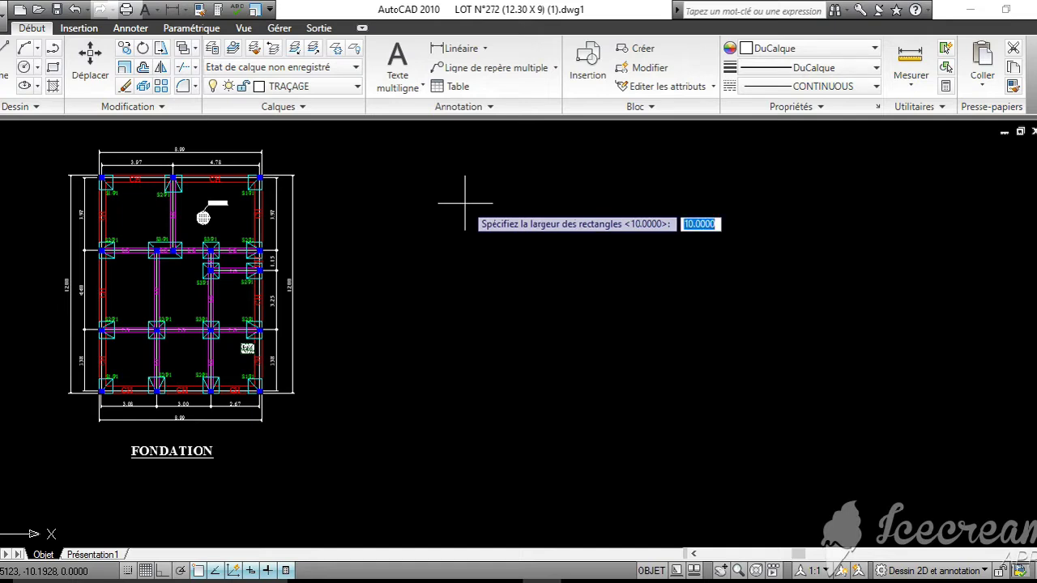
text(9)
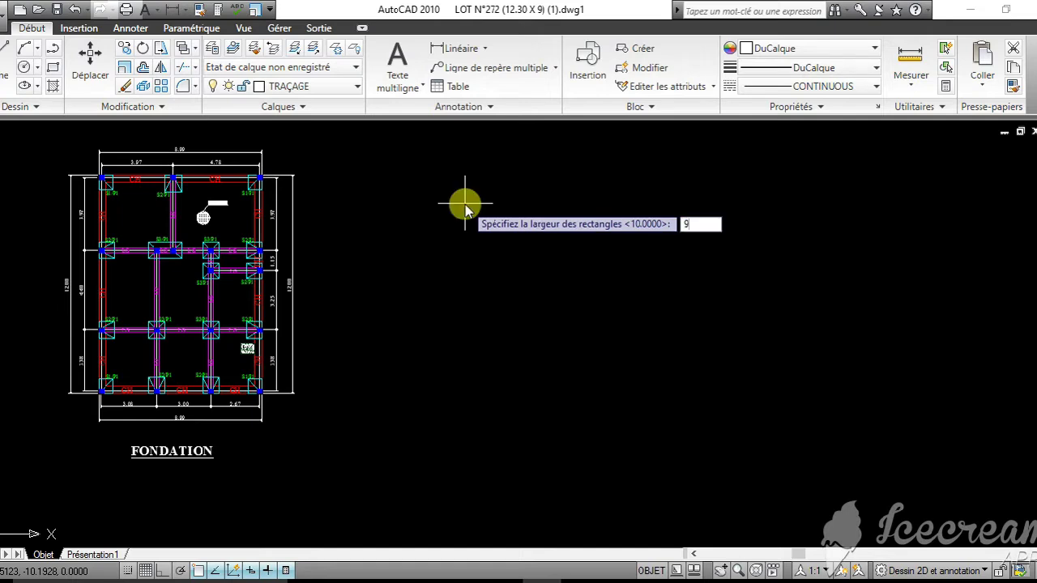
key(Return)
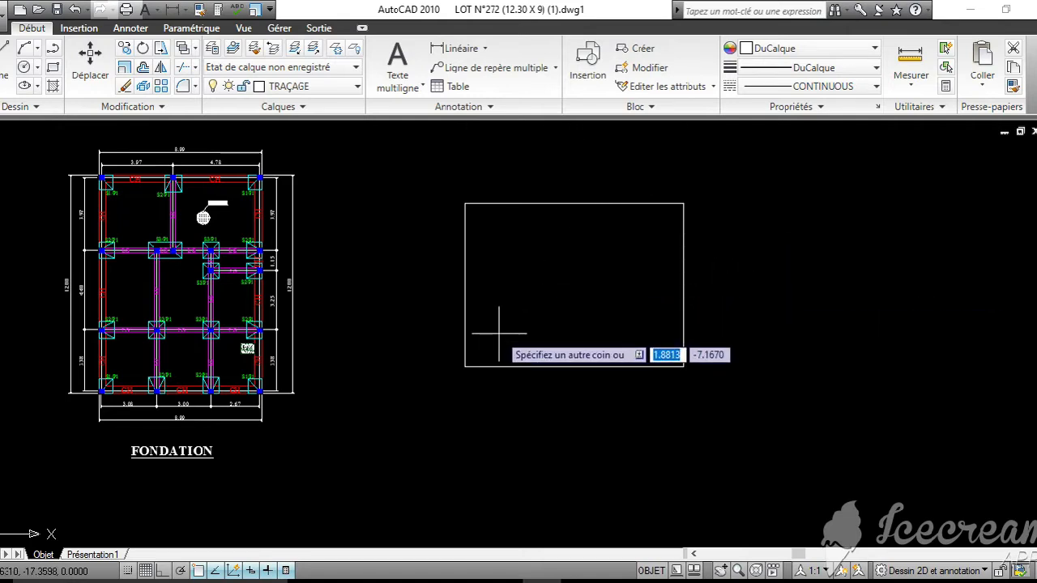
click(743, 398)
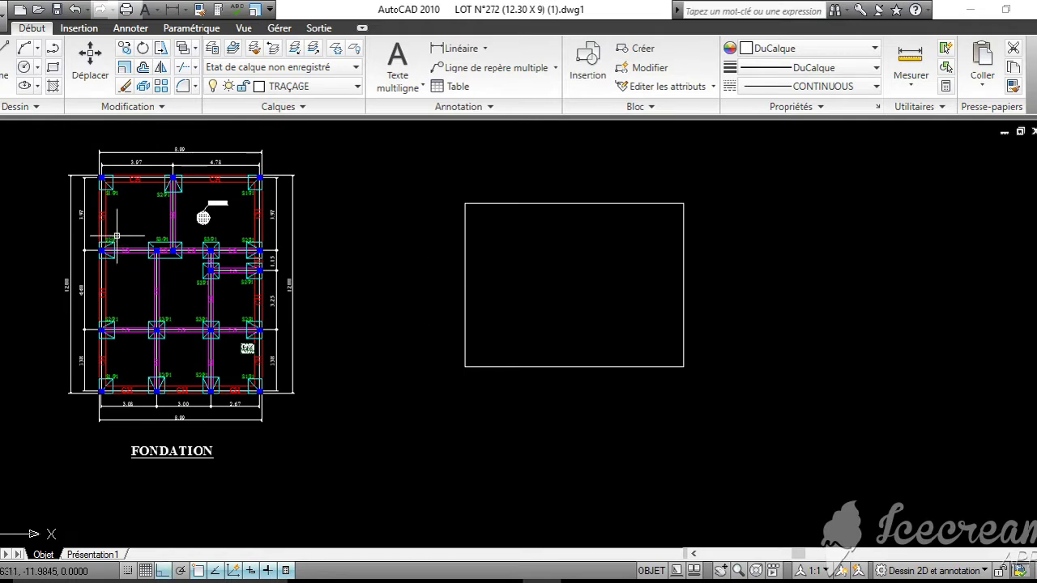
Measure the upper edge of the new rectangle from corner to corner
scroll(118, 235, up, 1)
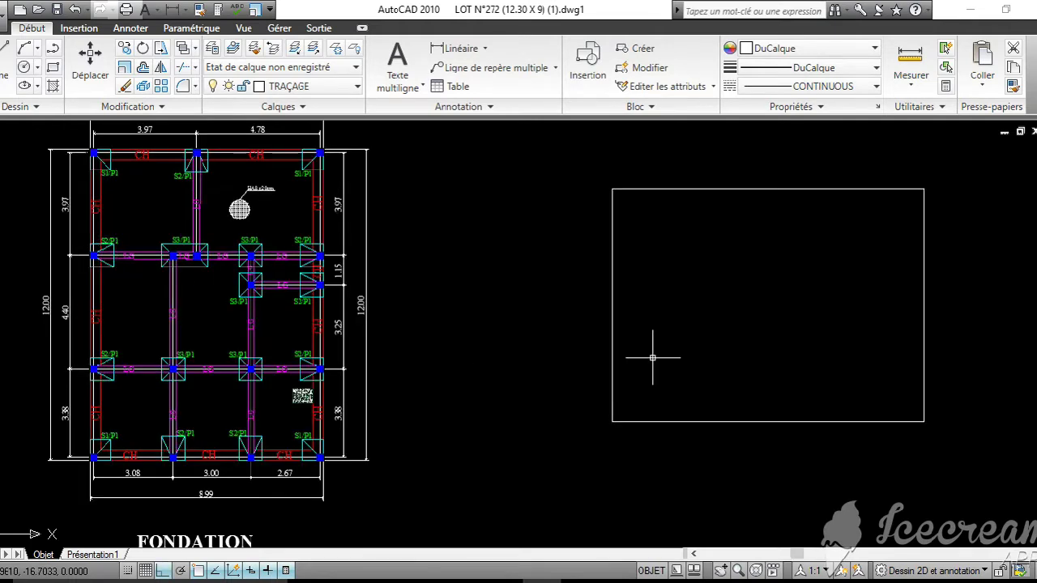
middle_drag(718, 338, 708, 356)
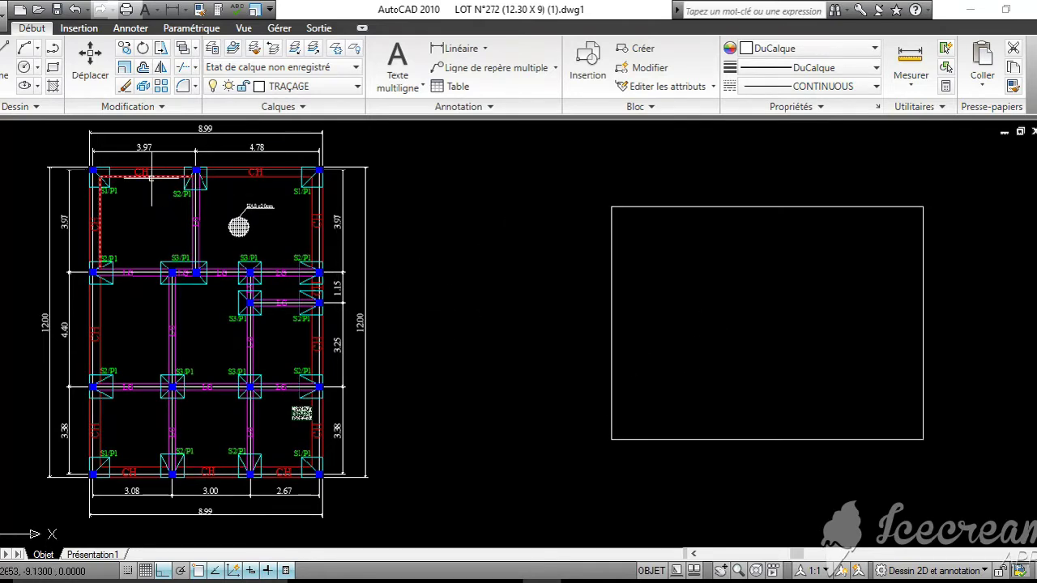
click(901, 56)
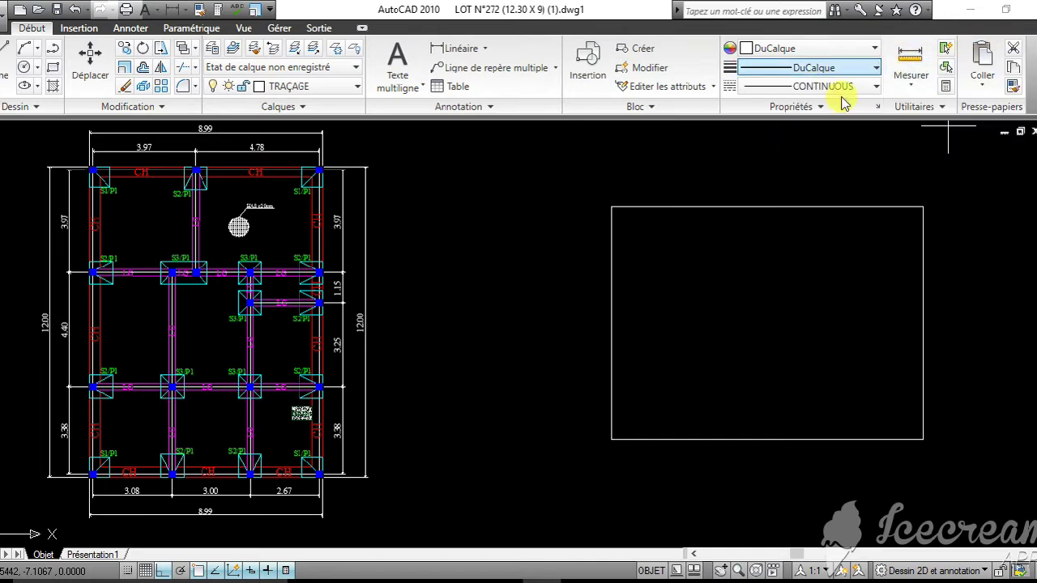
click(610, 207)
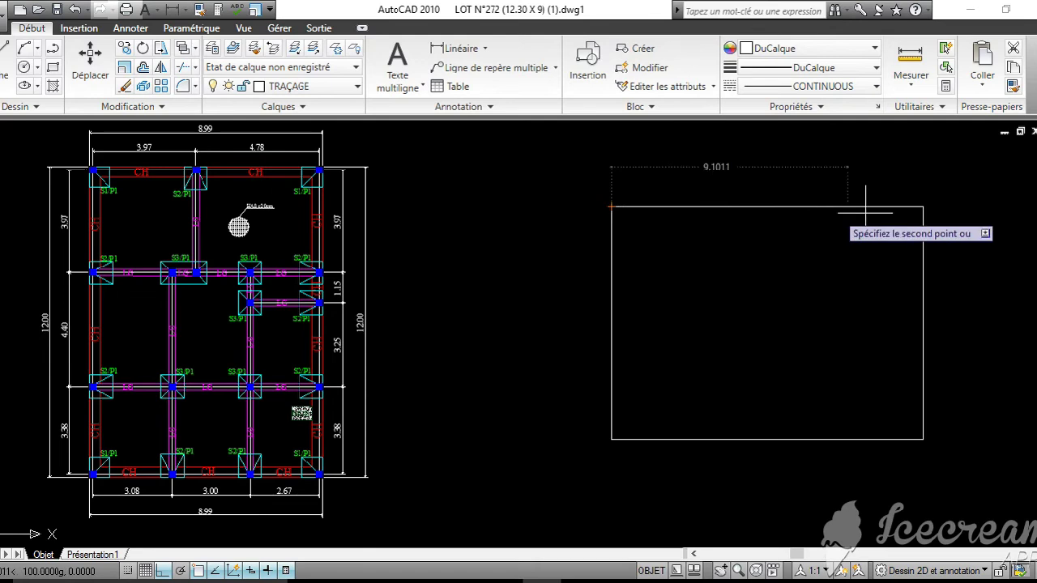
click(923, 207)
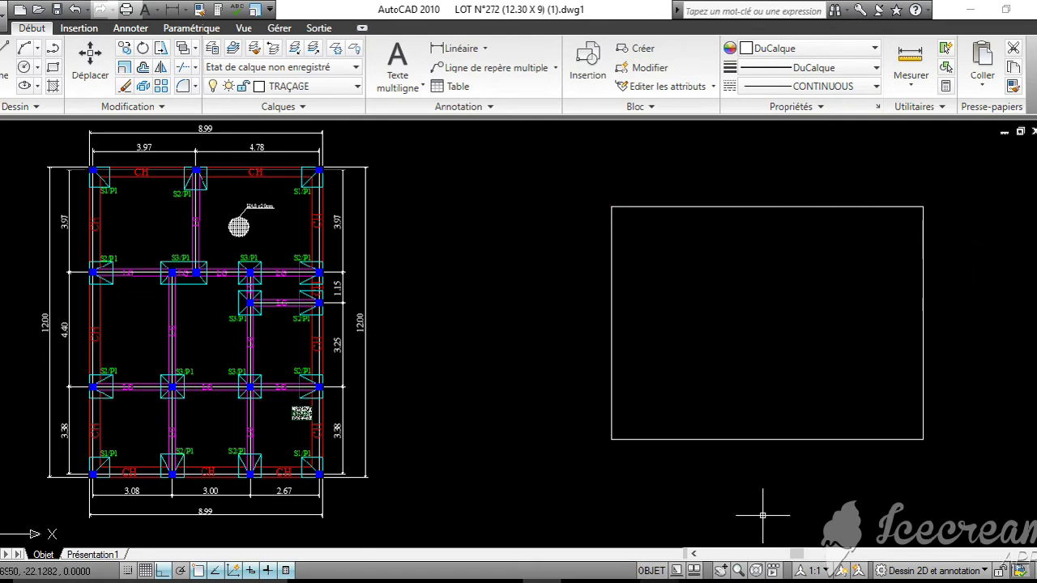
mouse_move(613, 567)
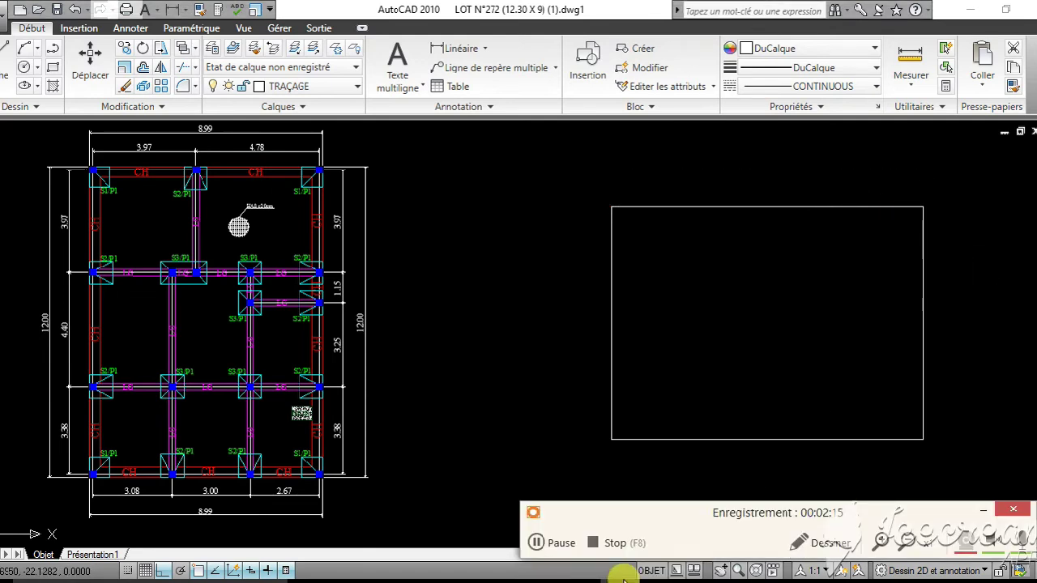
click(613, 541)
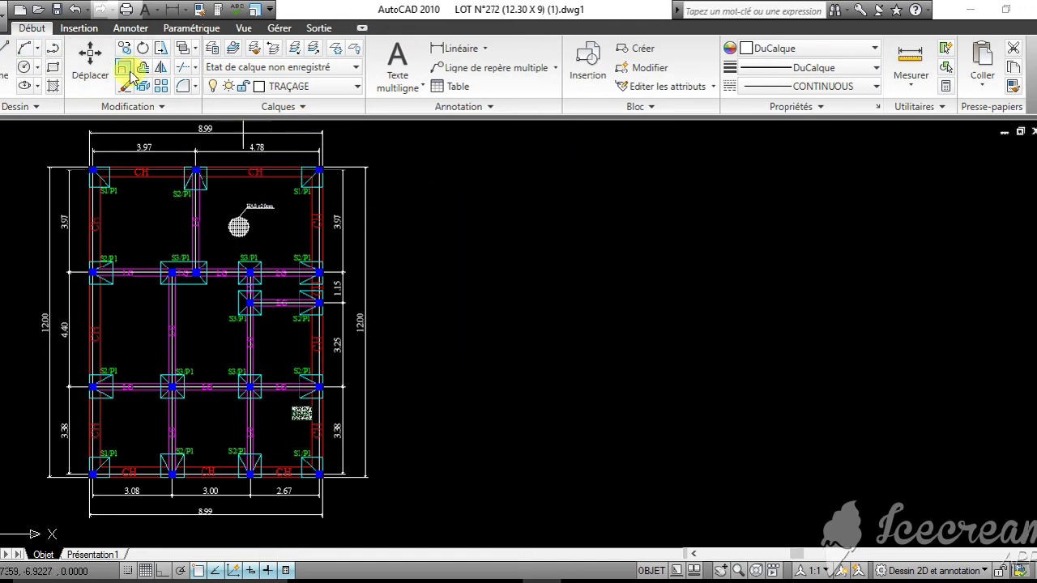
Draw an upright rectangle 9 long and 12 wide beside the FONDATION plan, using the dimensions option
click(55, 67)
click(606, 153)
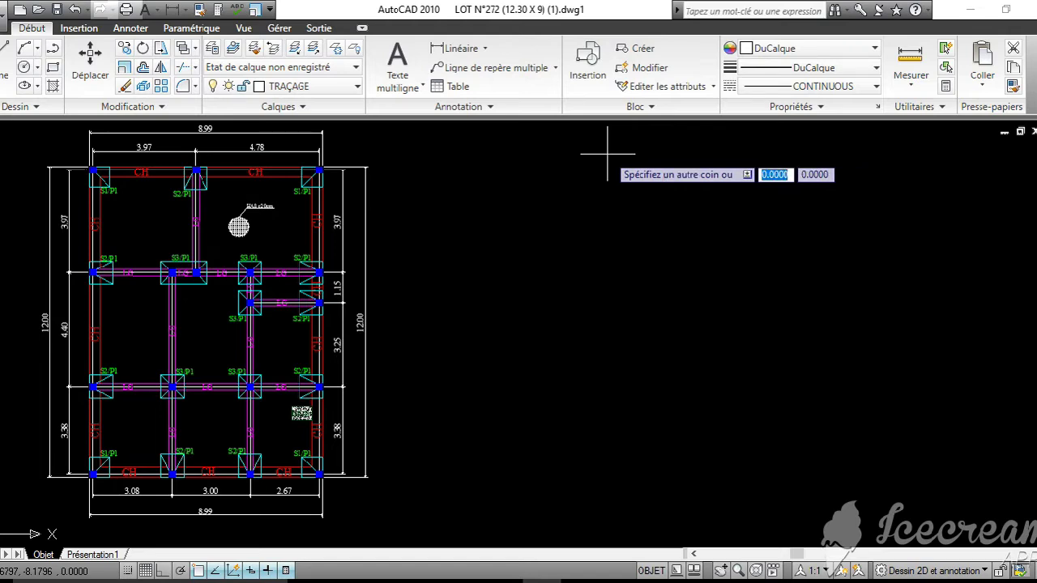
text(C)
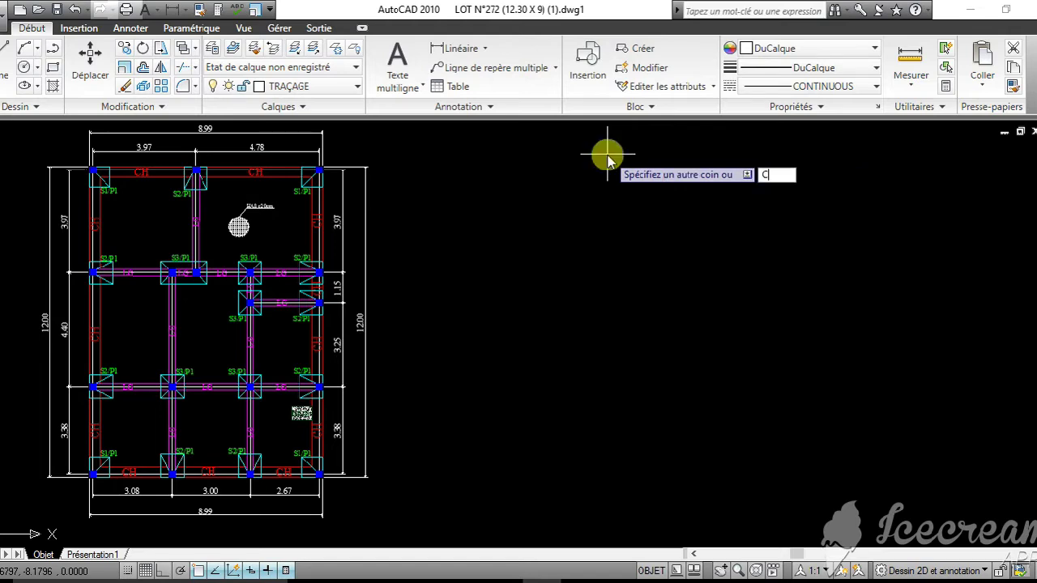
key(Return)
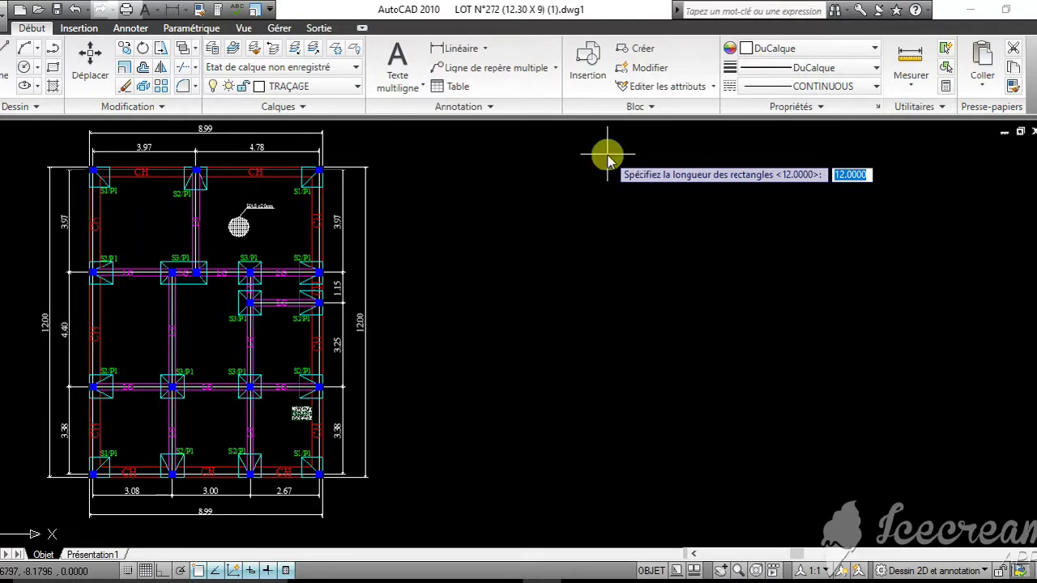
text(12)
key(Return)
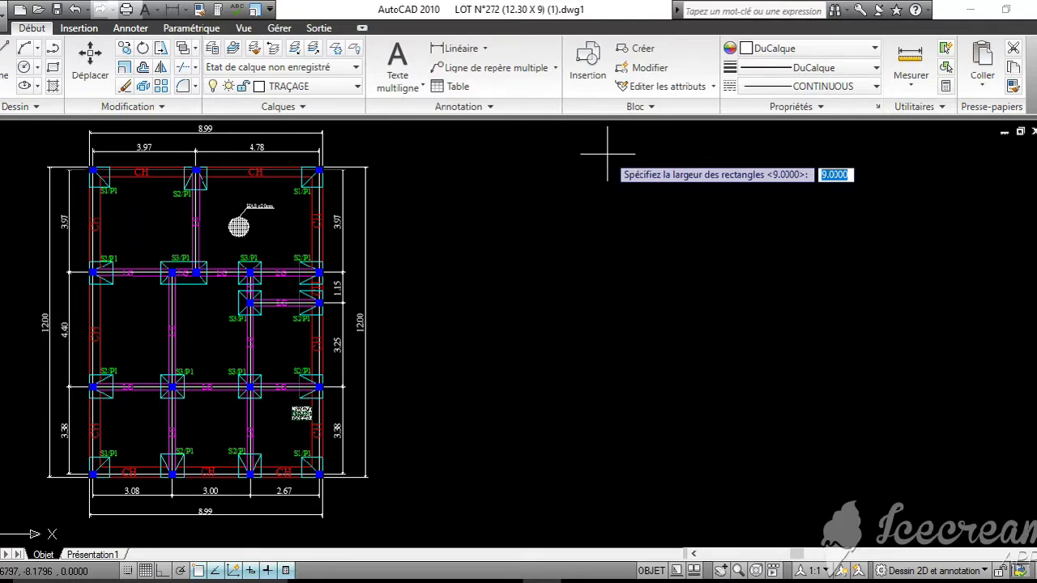
text(12)
key(Return)
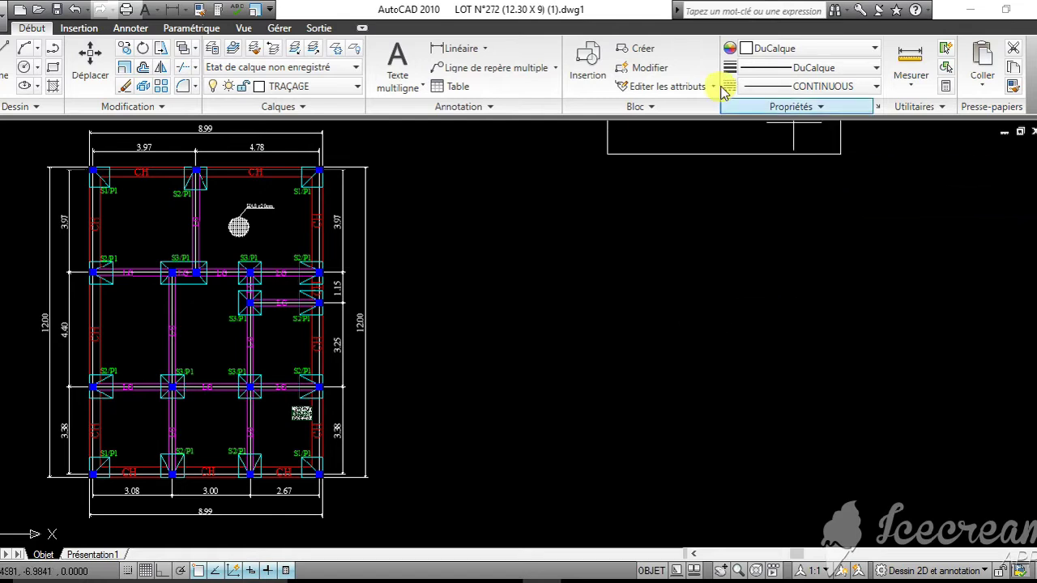
key(Escape)
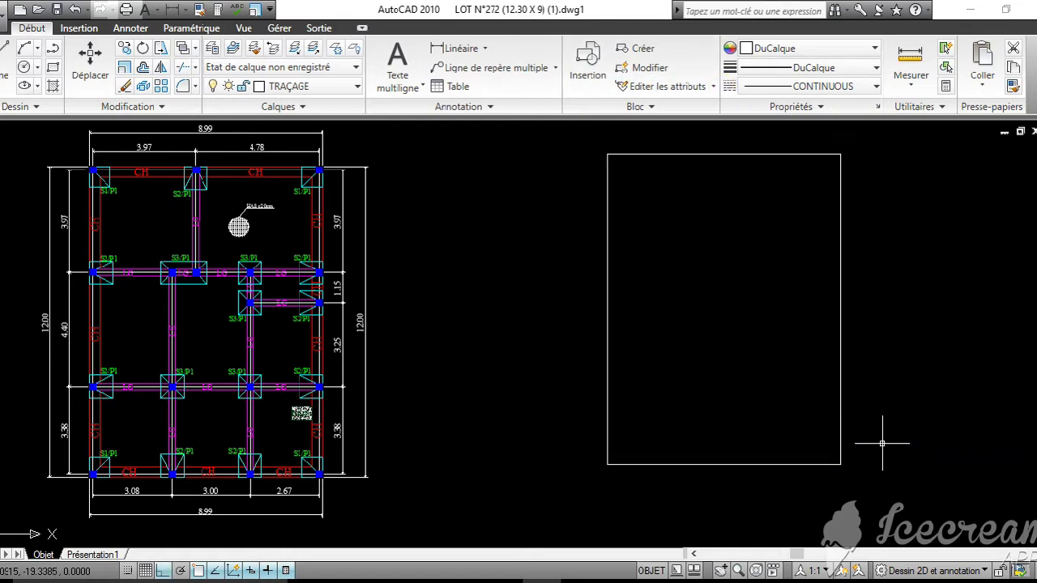
Measure the upright rectangle's sides, starting from its upper-left corner
middle_drag(881, 443, 867, 410)
scroll(871, 411, down, 4)
scroll(872, 415, up, 2)
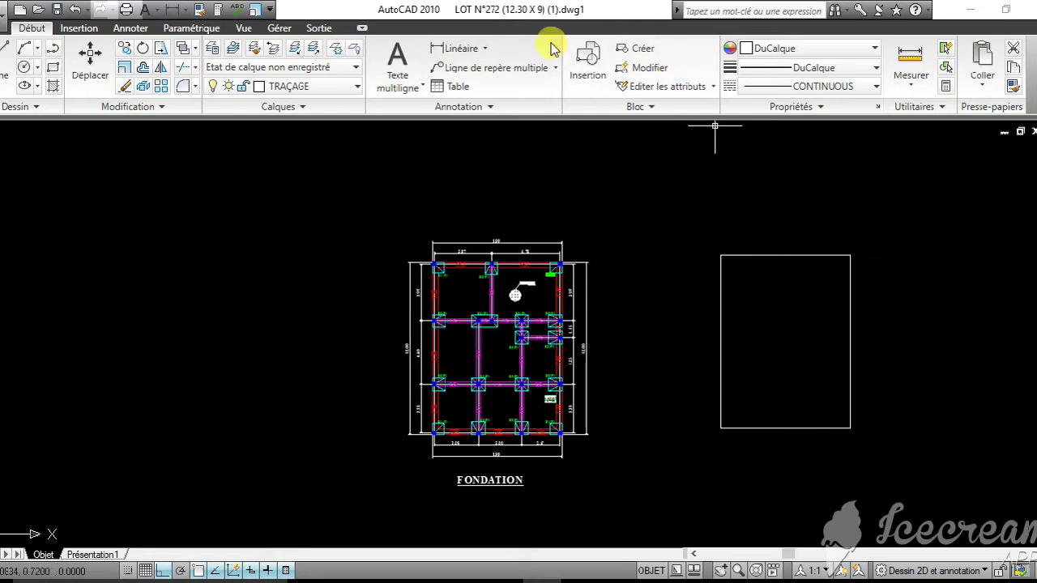
click(910, 57)
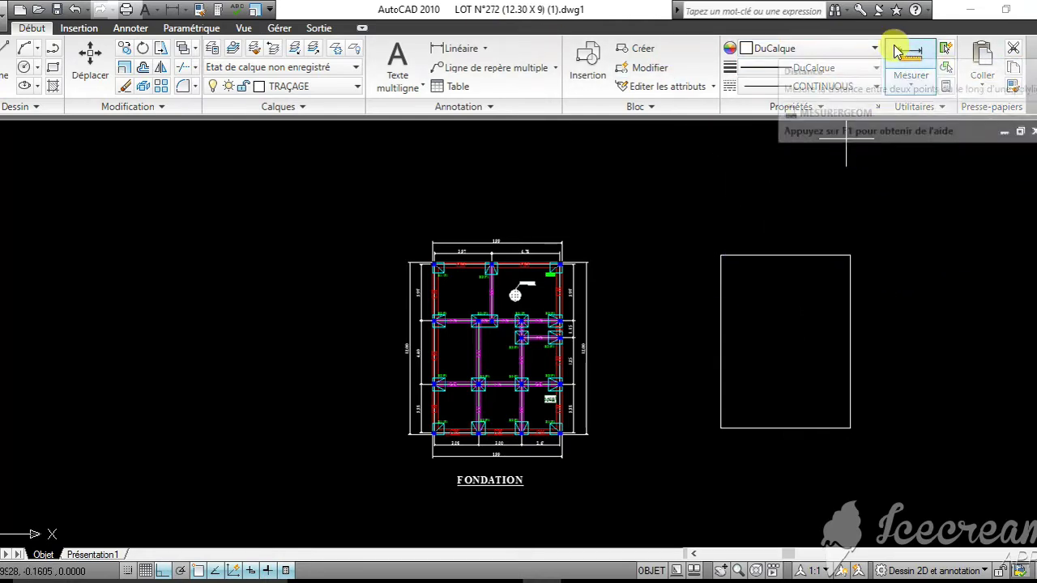
click(720, 255)
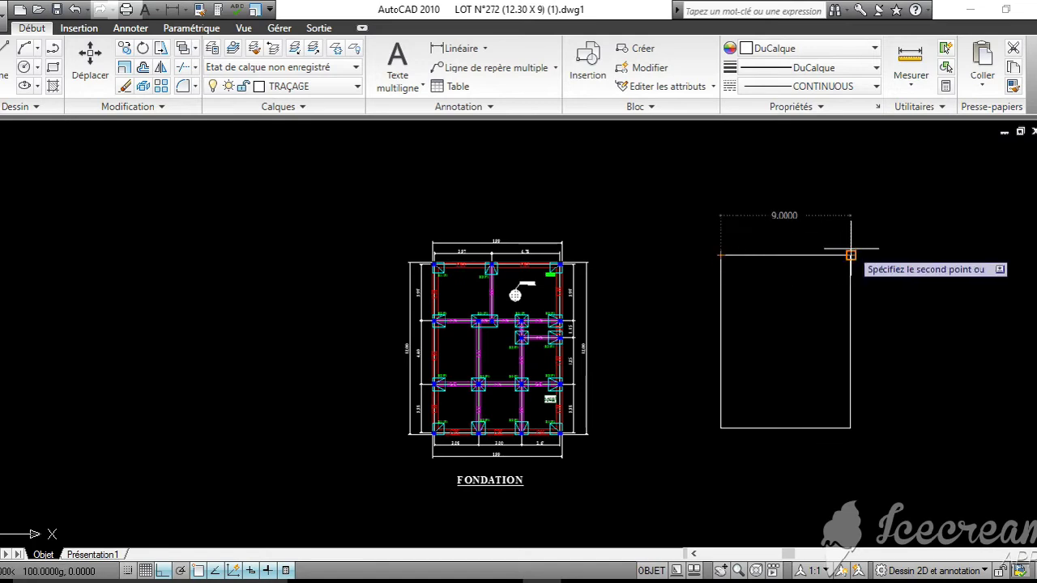
click(720, 427)
mouse_move(779, 386)
middle_down()
mouse_move(793, 354)
mouse_move(763, 373)
mouse_move(717, 368)
middle_up()
scroll(794, 354, up, 2)
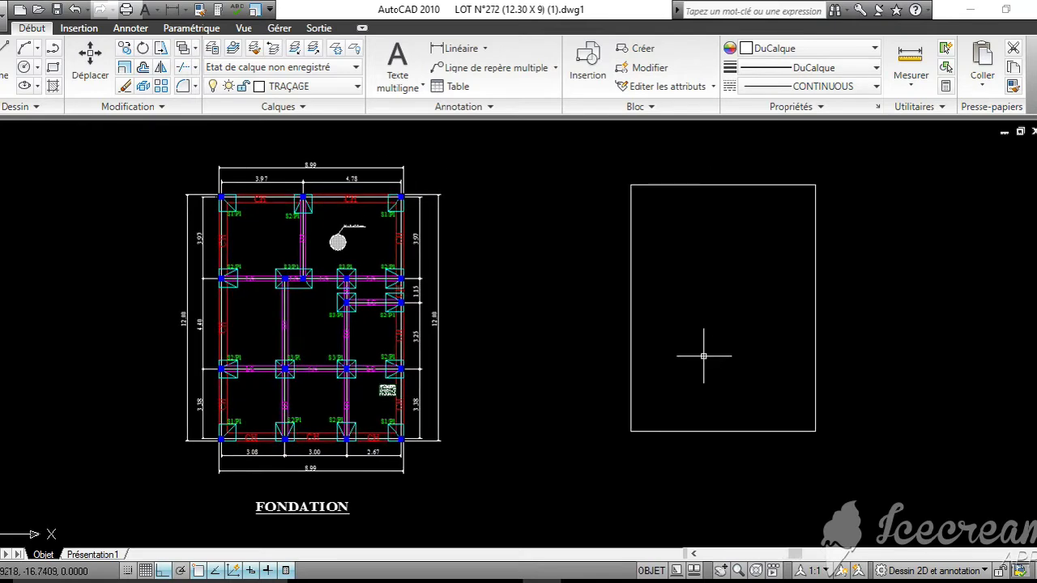
Start an Offset for the rectangle with a distance of 0.20
click(142, 71)
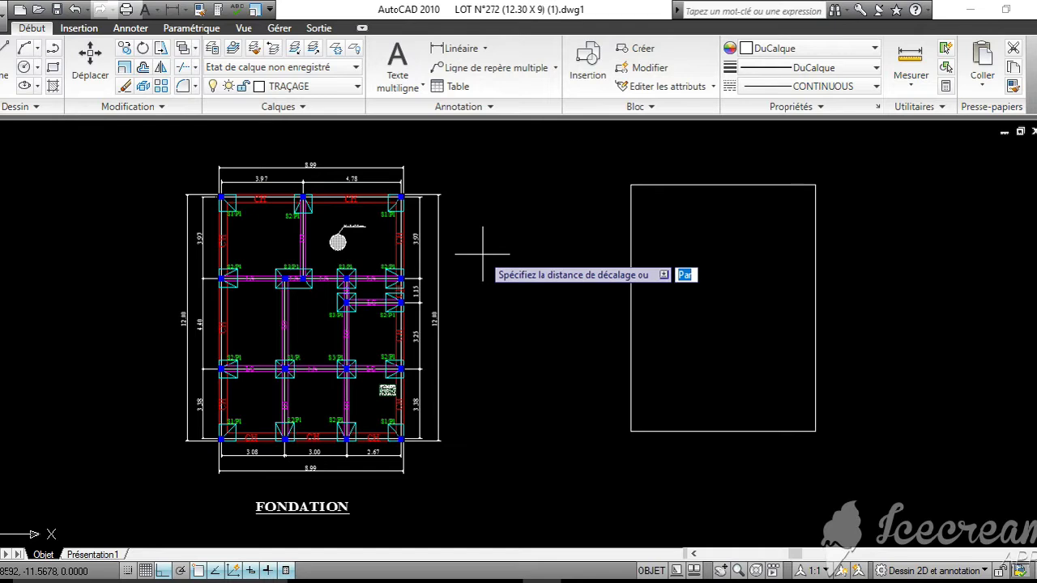
text(0)
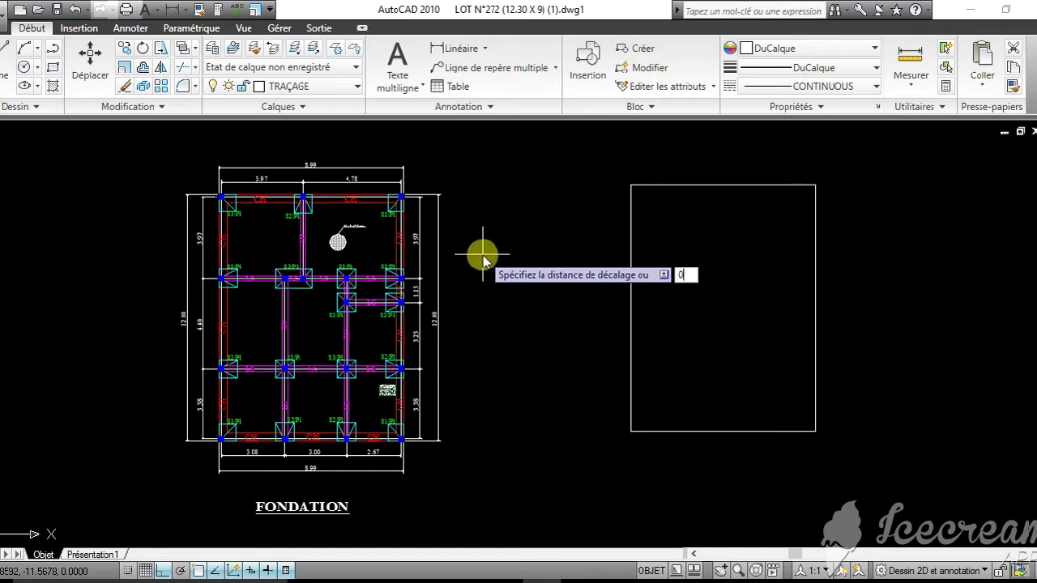
text(.20)
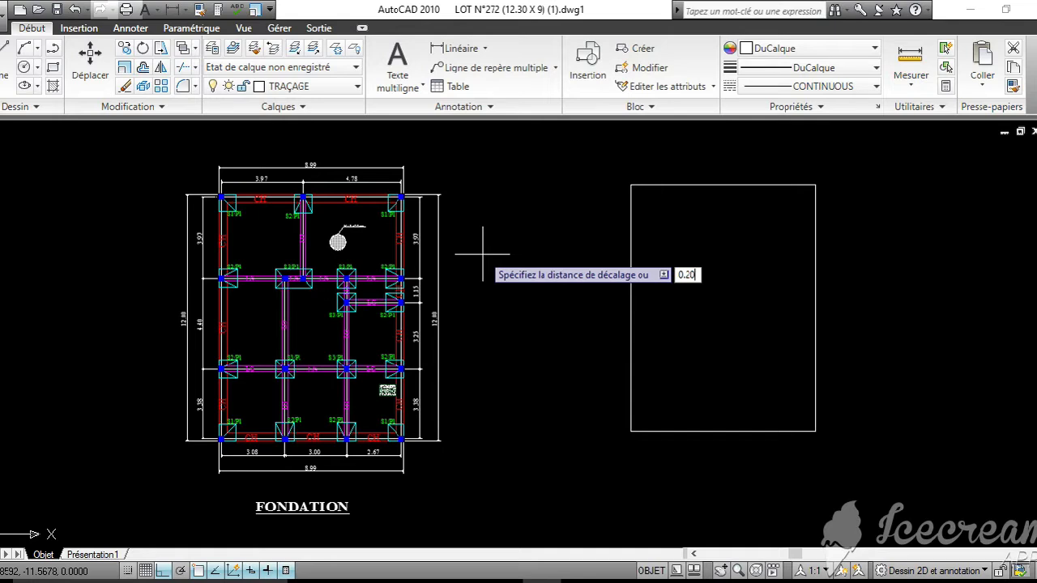
key(Return)
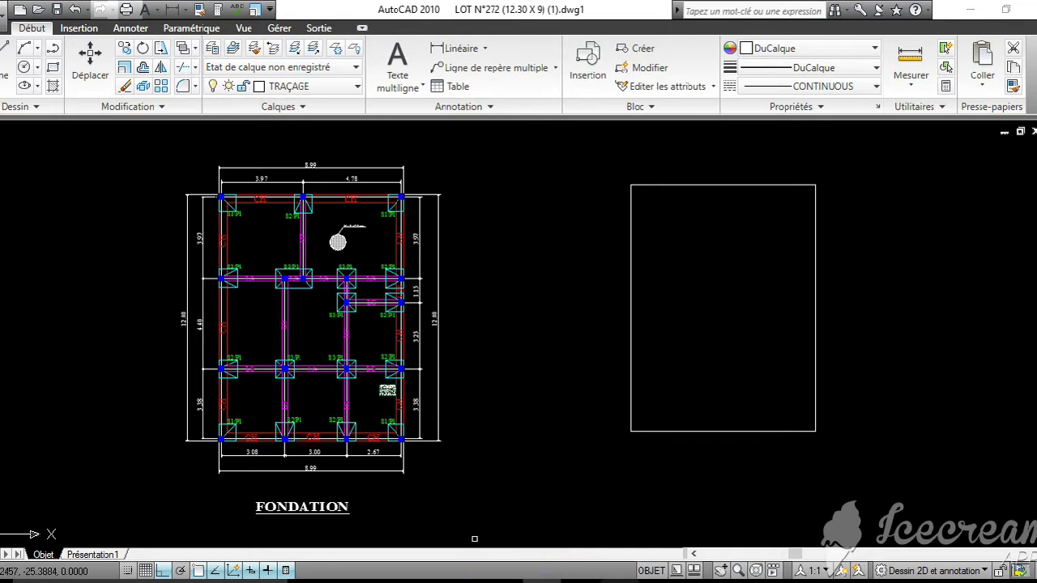
mouse_move(613, 571)
click(535, 541)
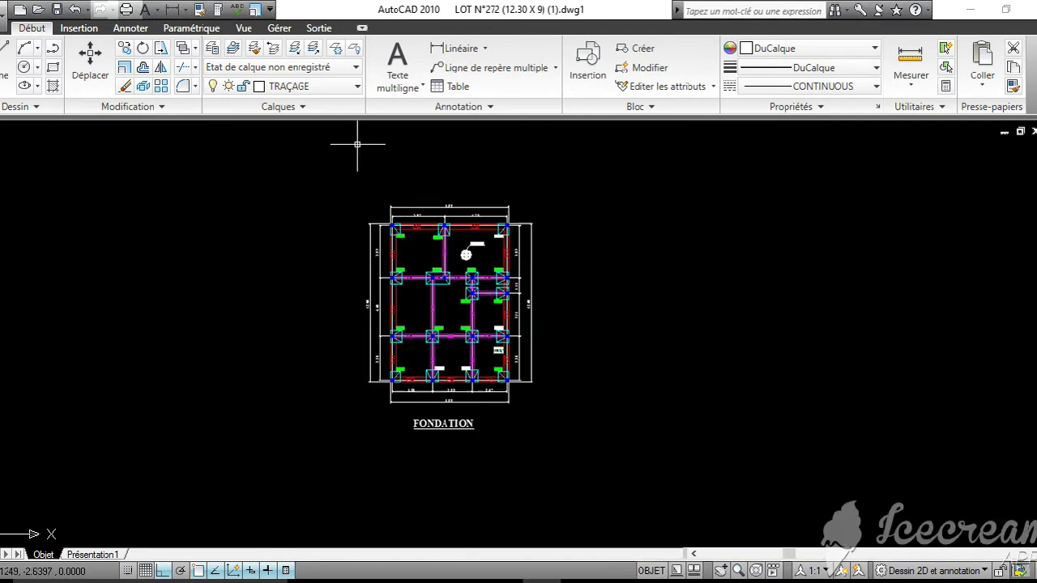
Draw an upright rectangle 9 long and 12 wide beside the FONDATION plan, using the dimensions option
mouse_move(601, 293)
middle_down()
mouse_move(527, 320)
mouse_move(506, 297)
middle_up()
scroll(475, 308, up, 3)
scroll(505, 297, down, 2)
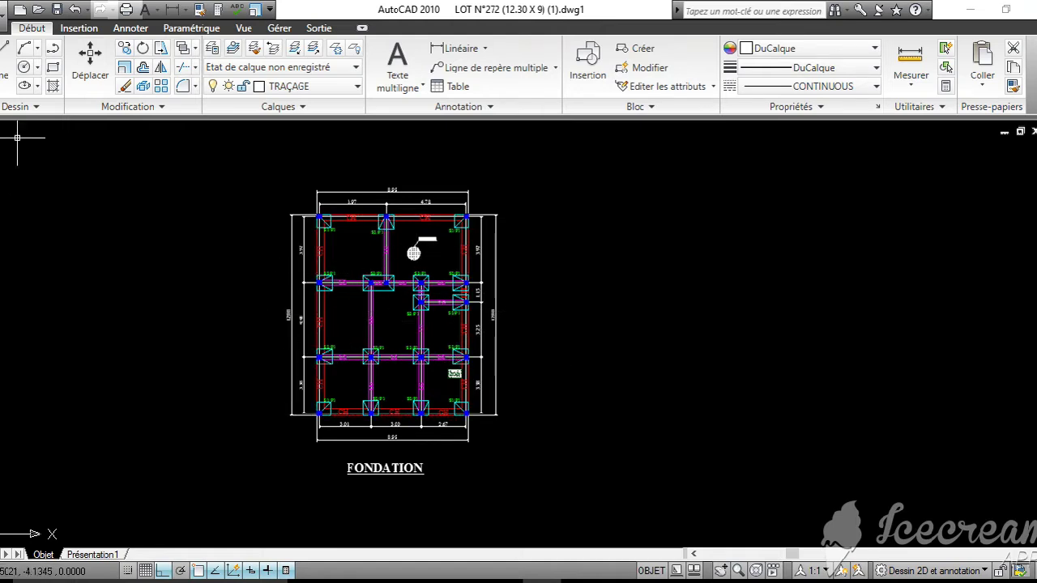
click(53, 70)
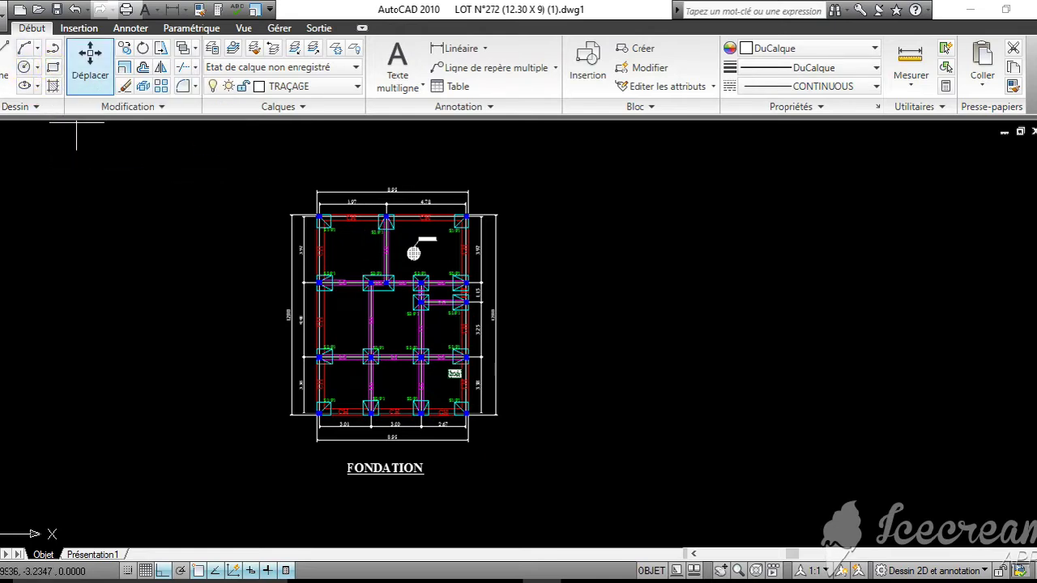
click(685, 218)
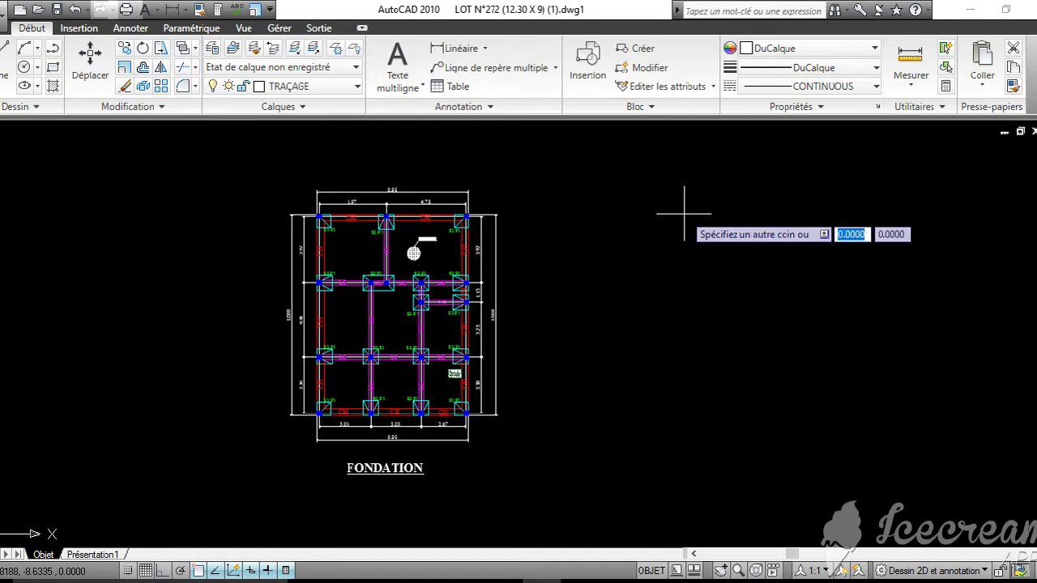
text(C)
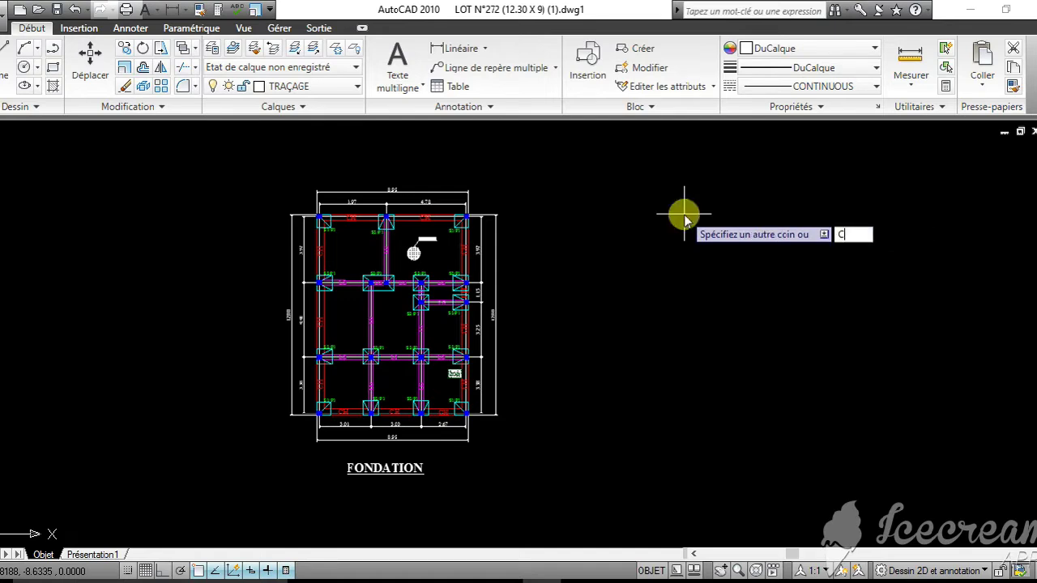
key(Return)
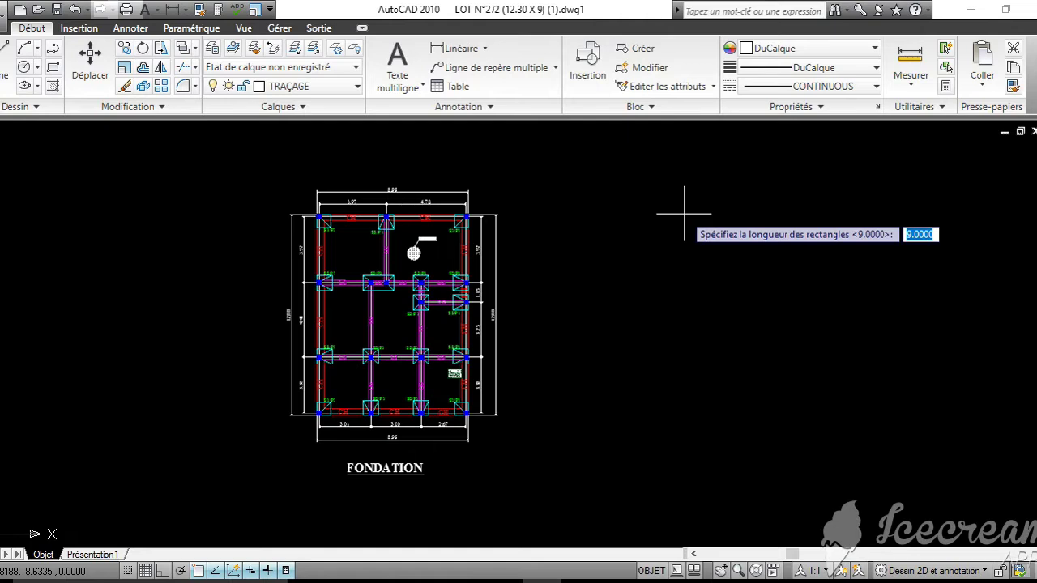
text(ç)
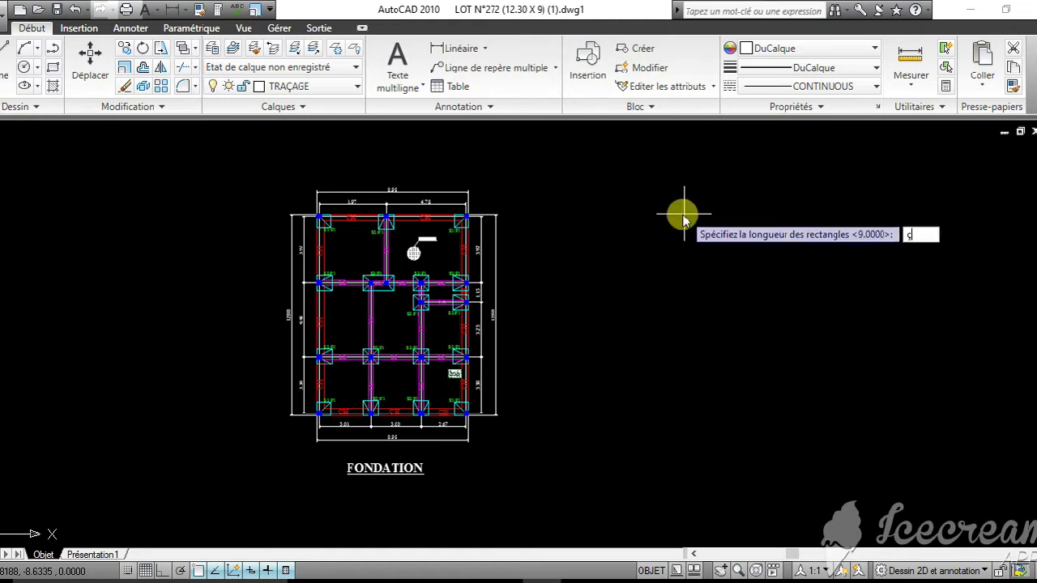
text(4)
key(Return)
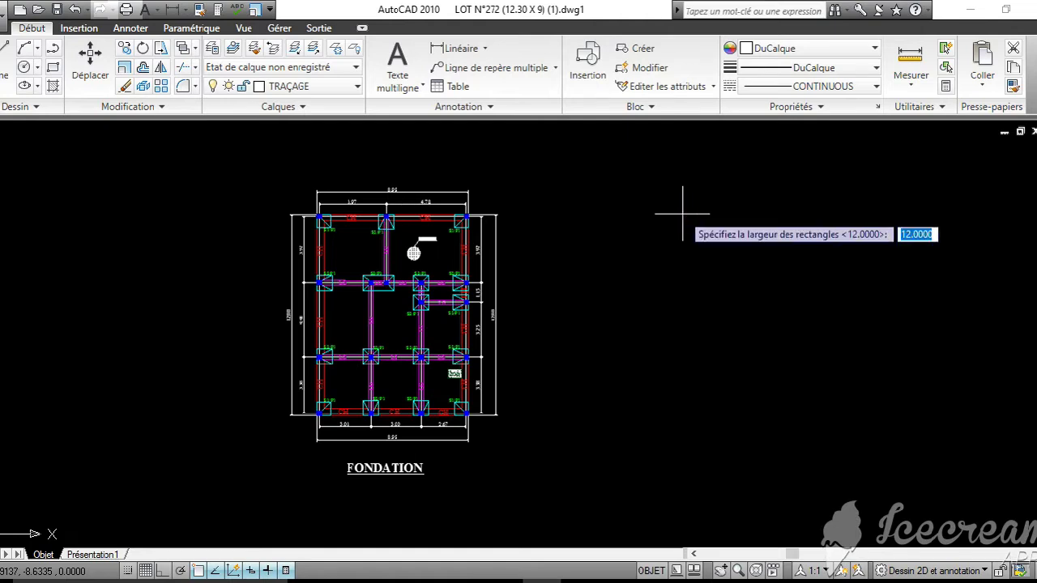
text(12)
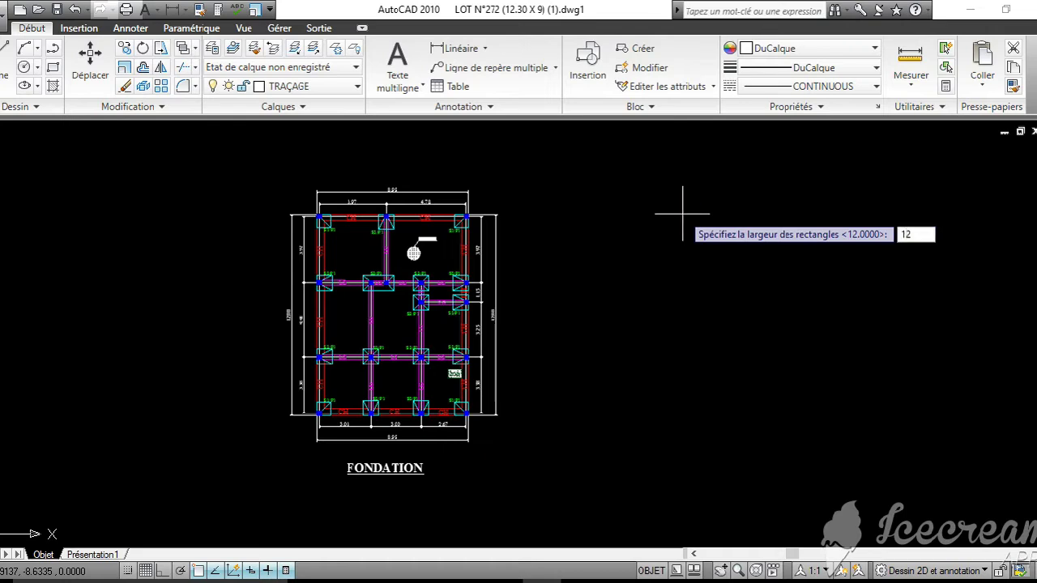
key(Return)
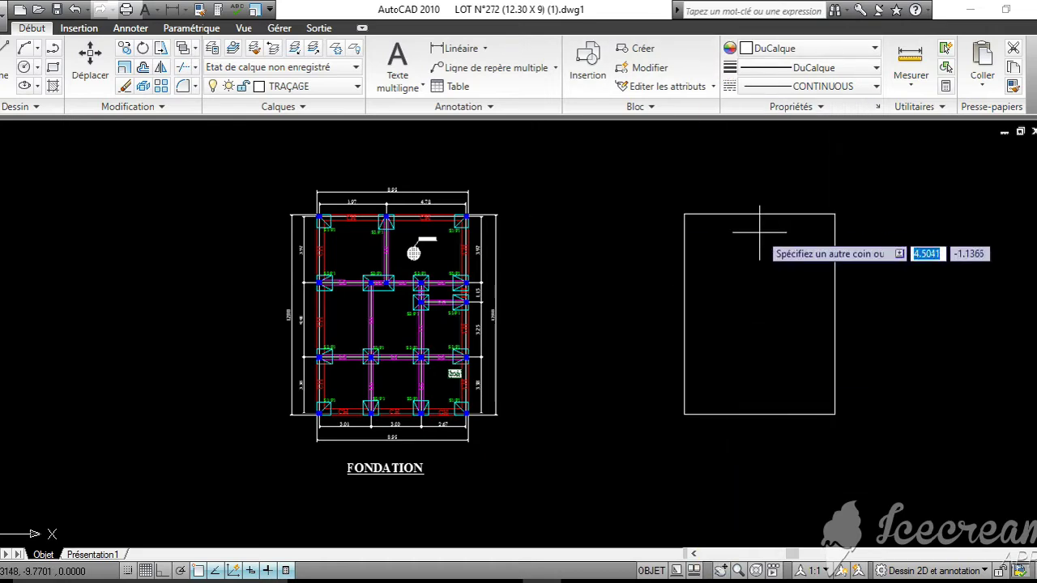
middle_drag(761, 400, 724, 432)
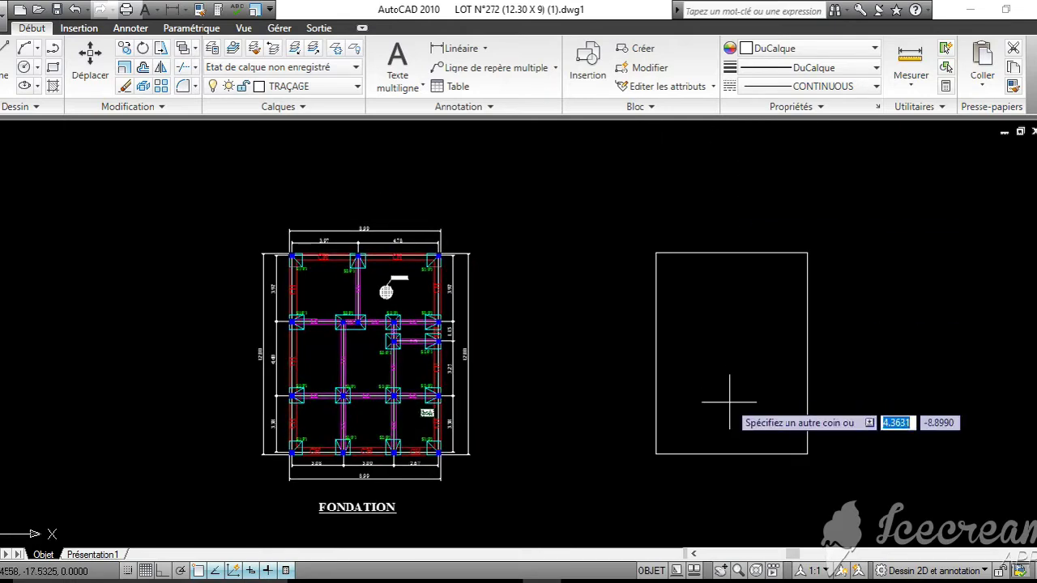
scroll(709, 350, down, 3)
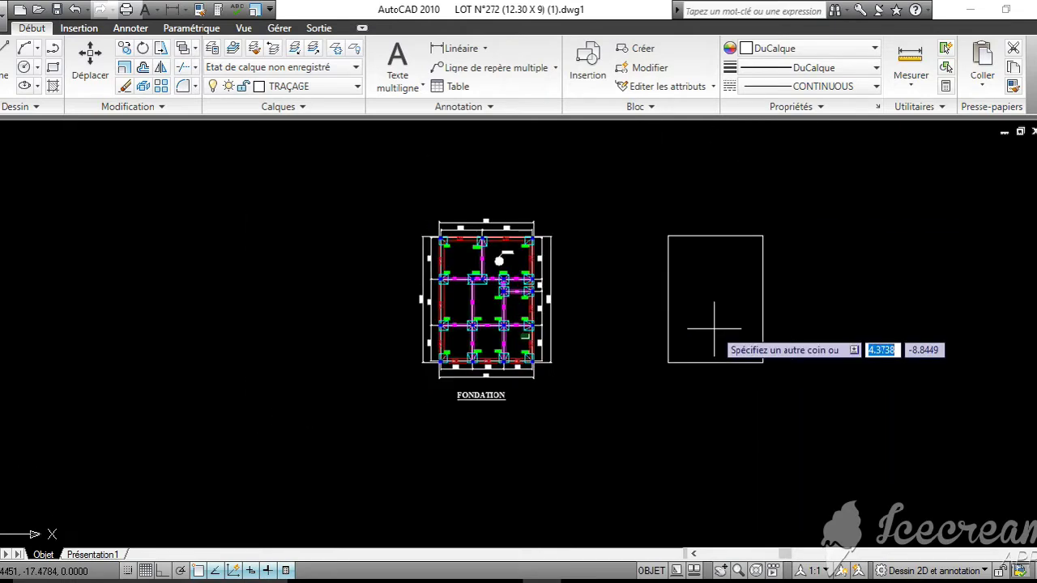
click(745, 334)
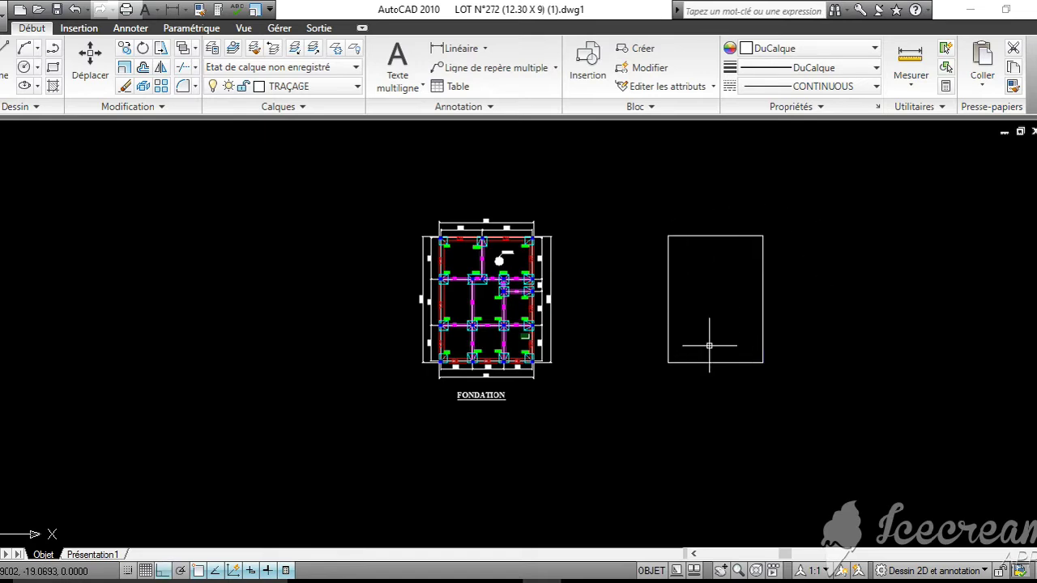
Offset the 9 by 12 rectangle inward to create a parallel inner outline
scroll(709, 344, up, 2)
scroll(709, 343, up, 2)
mouse_move(729, 289)
middle_down()
mouse_move(729, 347)
mouse_move(664, 370)
mouse_move(669, 344)
middle_up()
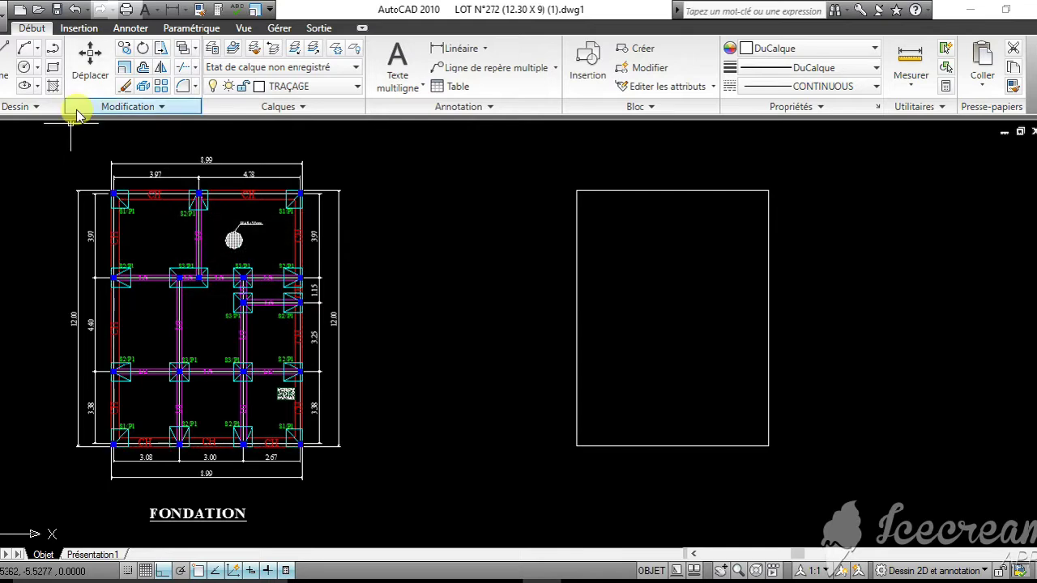
click(145, 72)
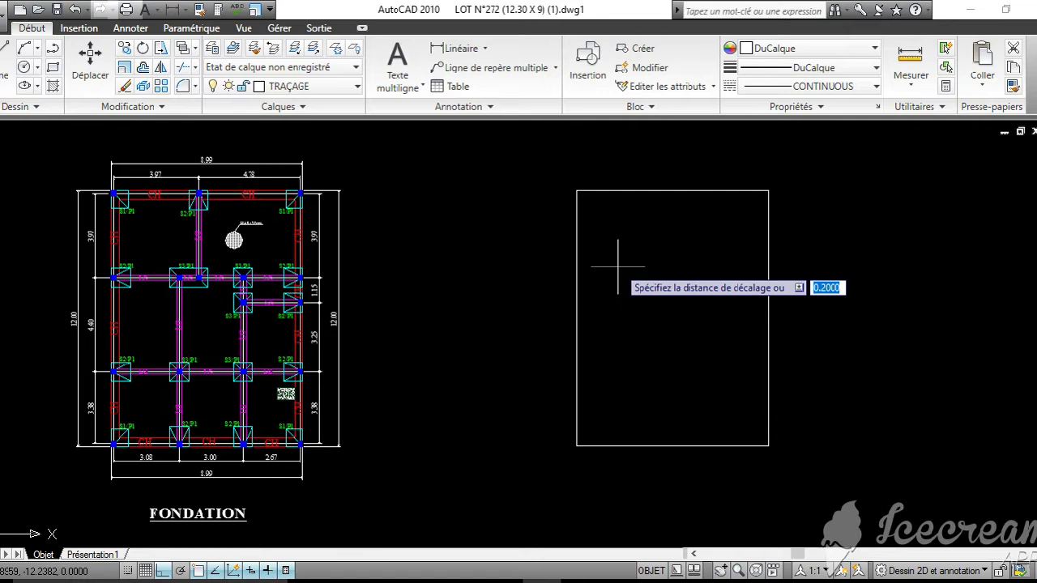
text(0.)
key(Return)
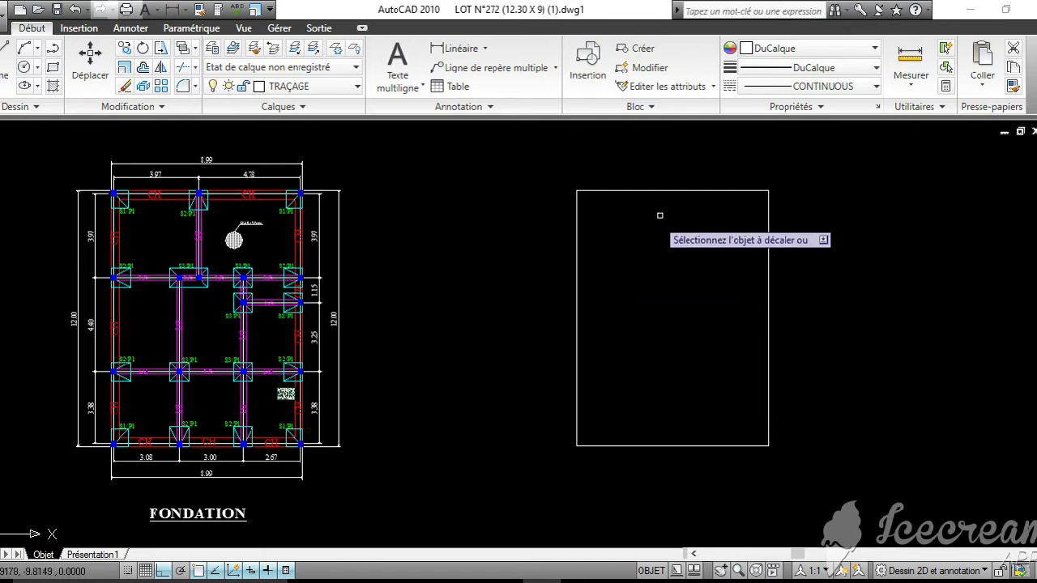
click(664, 189)
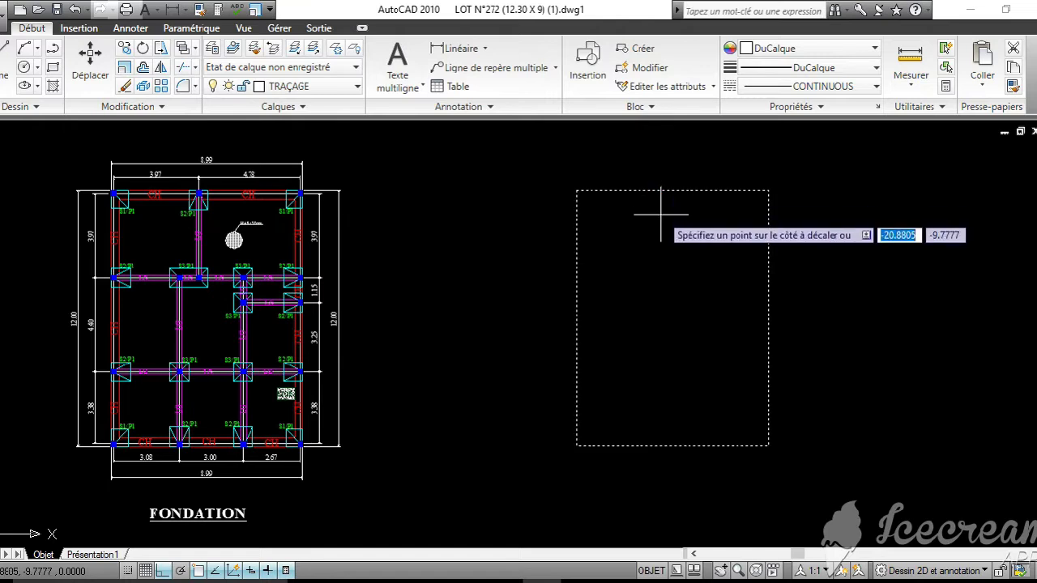
click(660, 215)
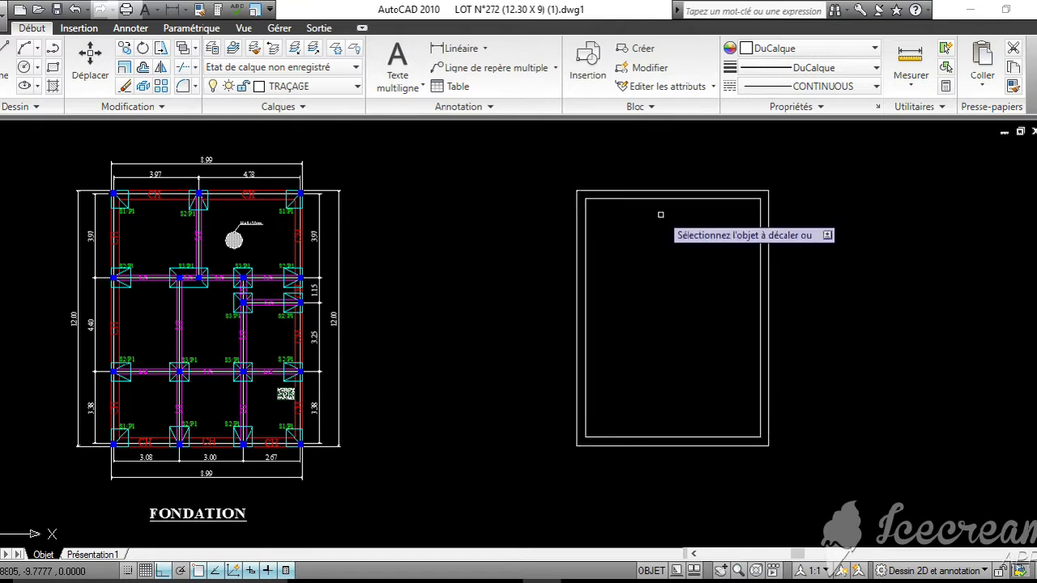
scroll(660, 214, up, 2)
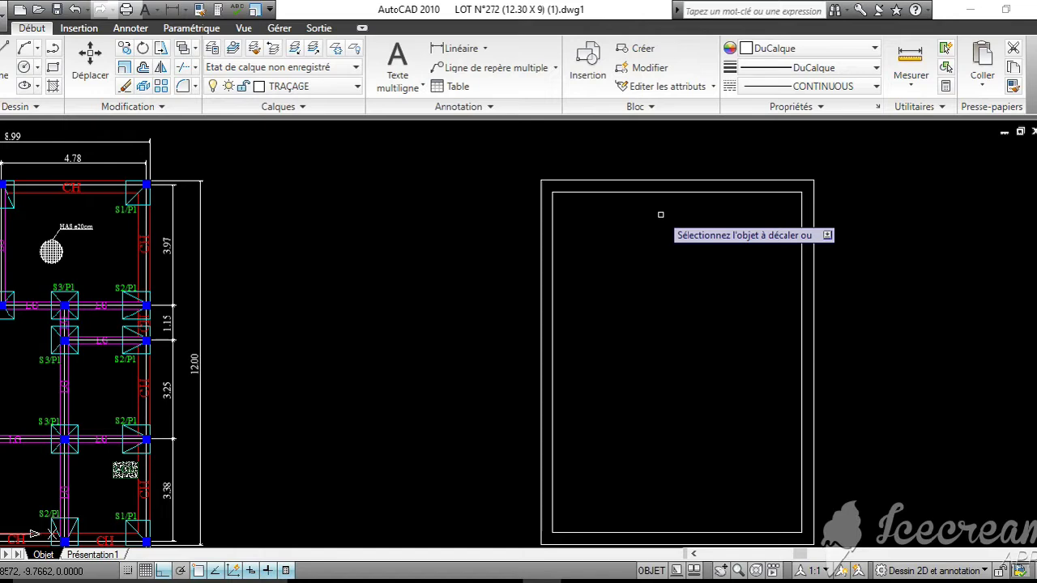
scroll(660, 214, up, 2)
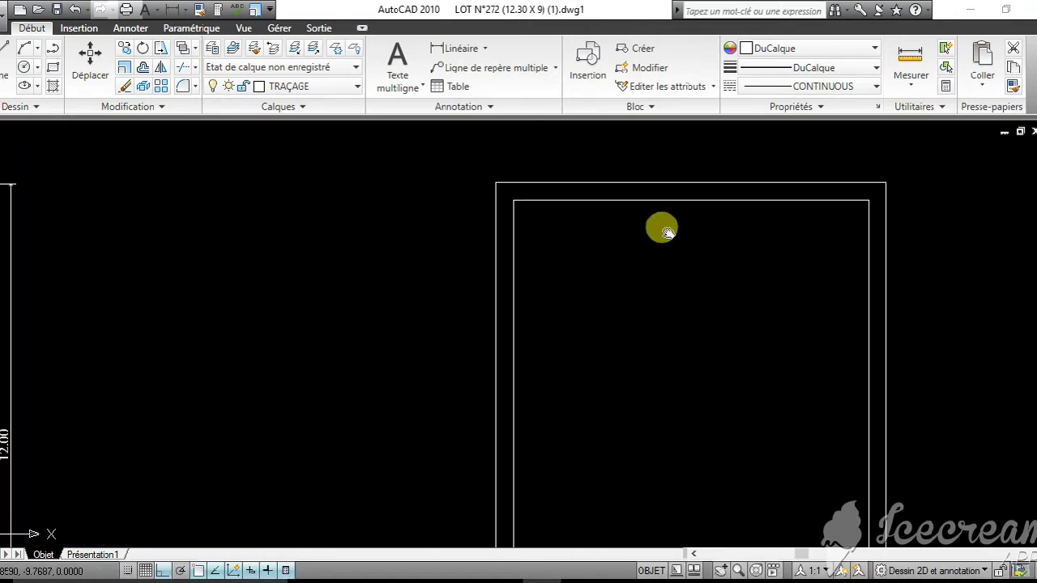
scroll(669, 246, down, 2)
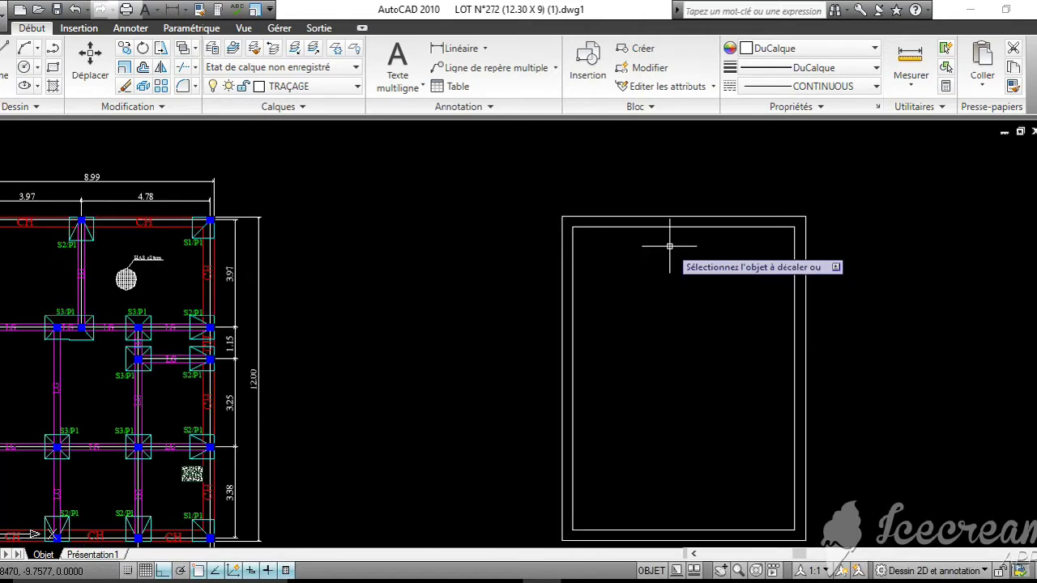
scroll(671, 232, down, 2)
middle_drag(665, 238, 690, 243)
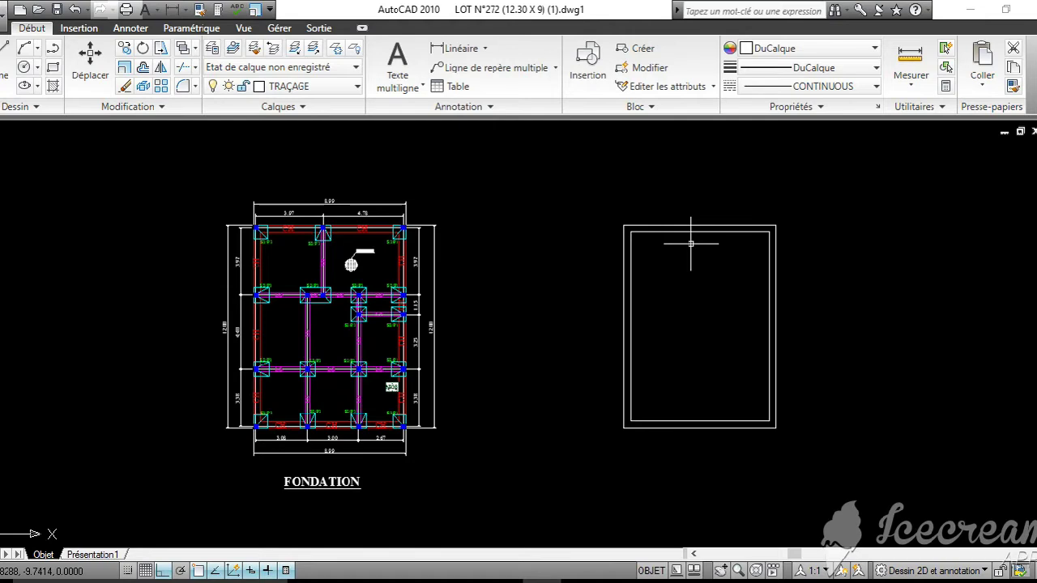
Draw a 0.20 by 0.20 square in the space between the FONDATION plan and the double outline, using the dimensions option
scroll(690, 243, up, 2)
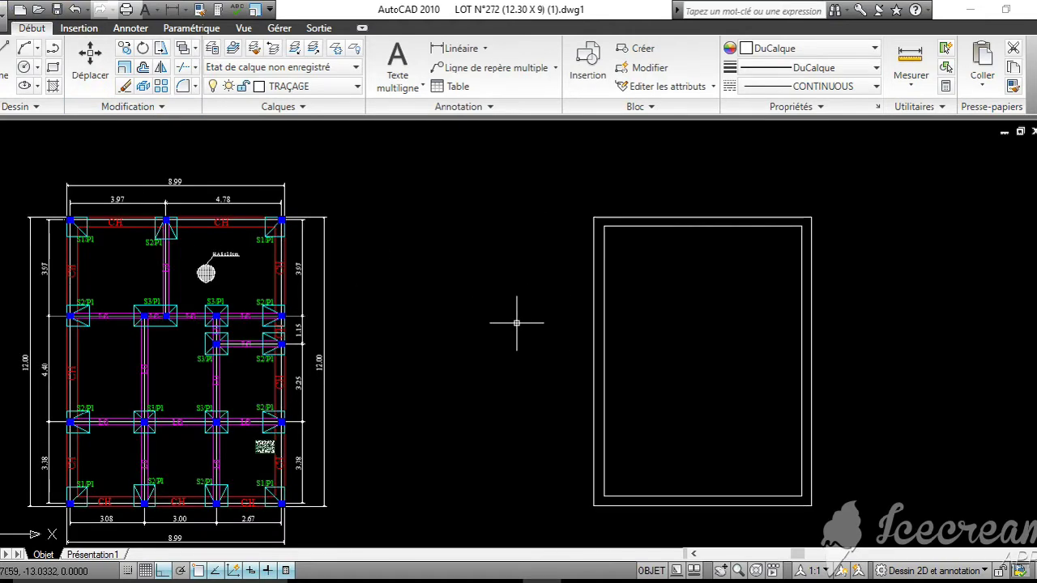
middle_drag(599, 265, 672, 263)
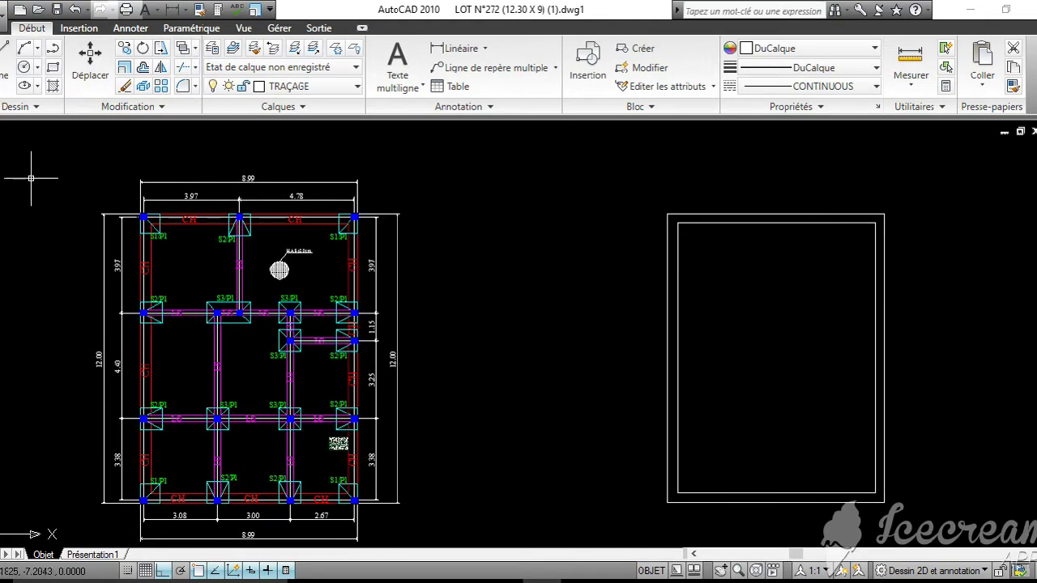
click(55, 69)
mouse_move(535, 200)
middle_down()
mouse_move(456, 222)
mouse_move(442, 216)
middle_up()
click(449, 224)
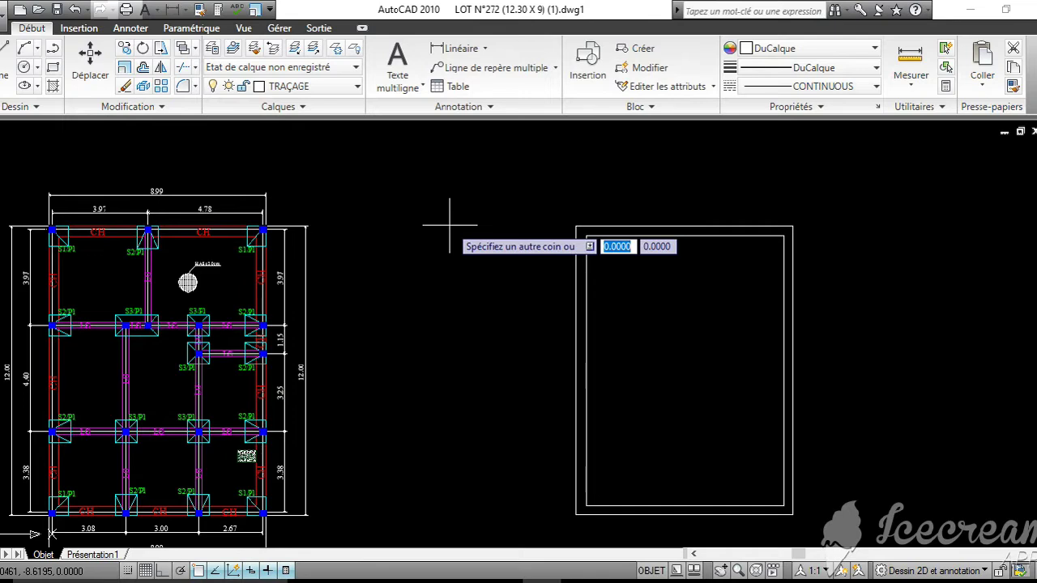
text(C)
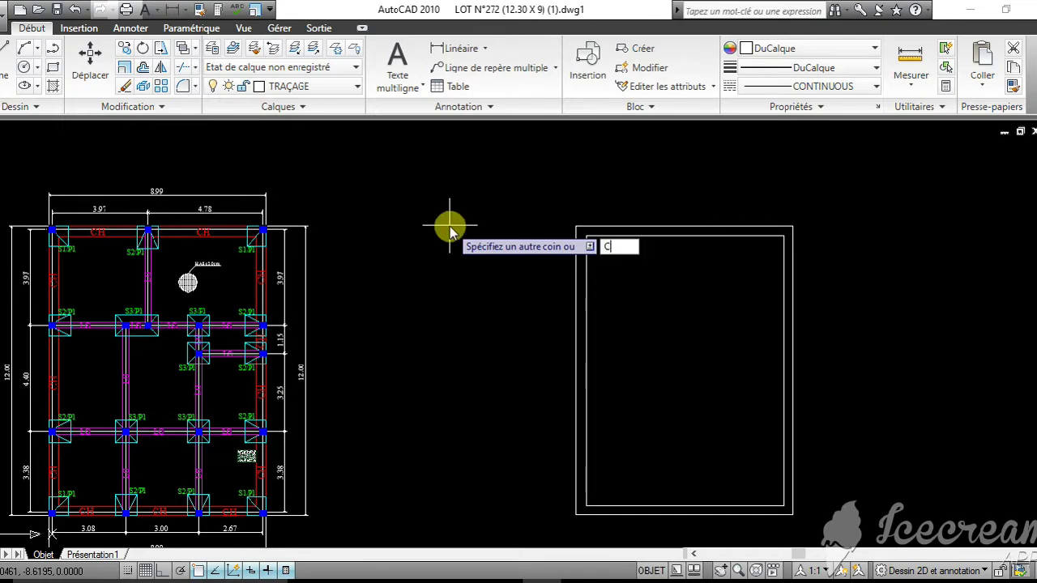
key(Return)
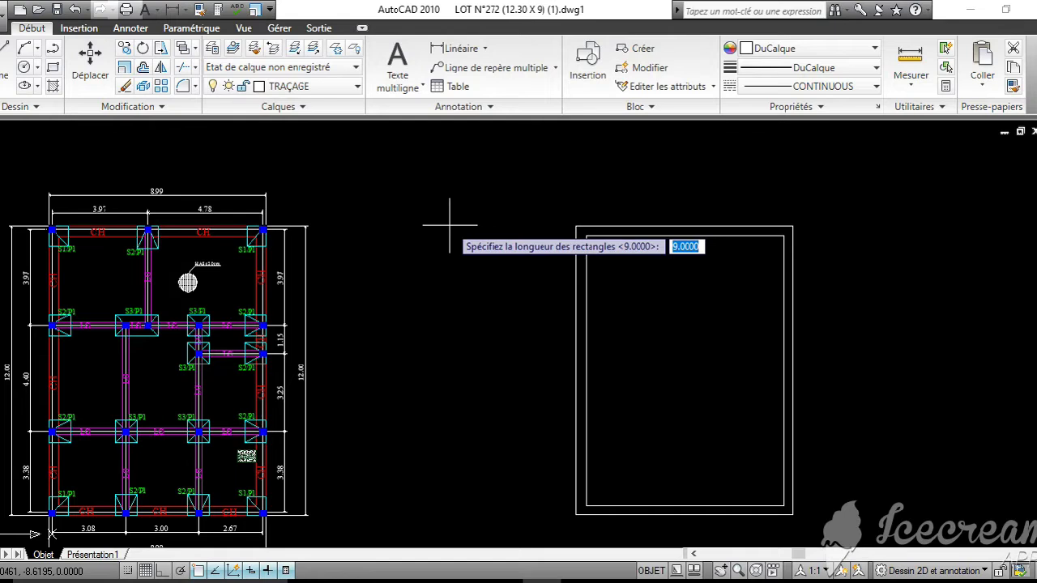
click(450, 227)
text(0.20)
key(Return)
click(450, 229)
text(0)
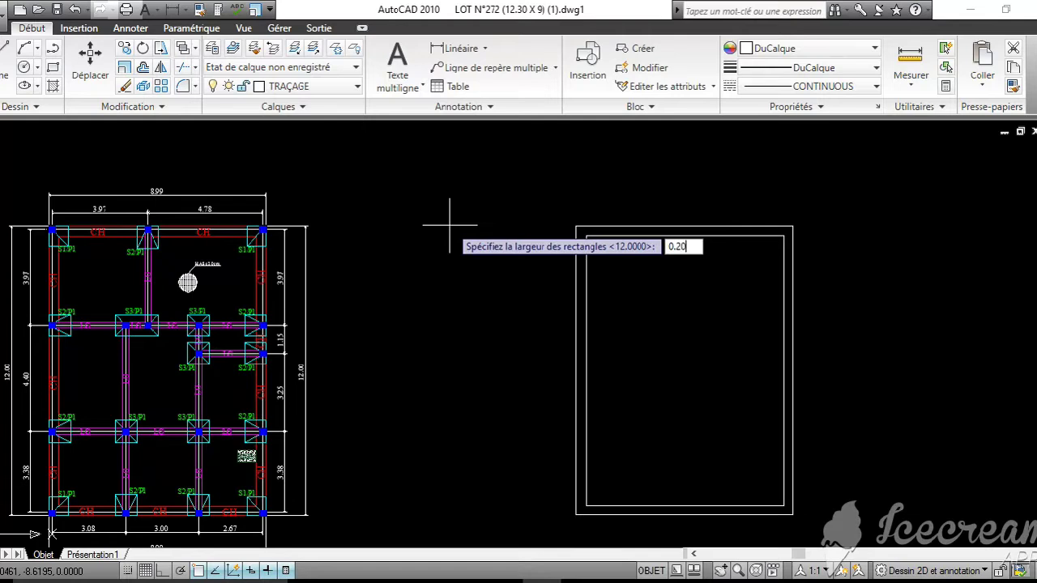
key(Return)
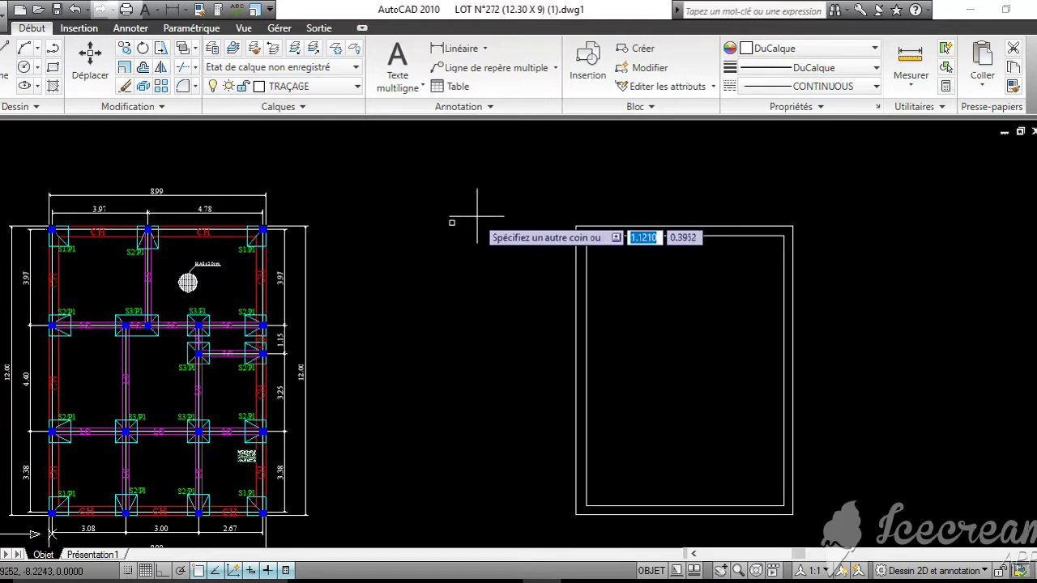
click(479, 214)
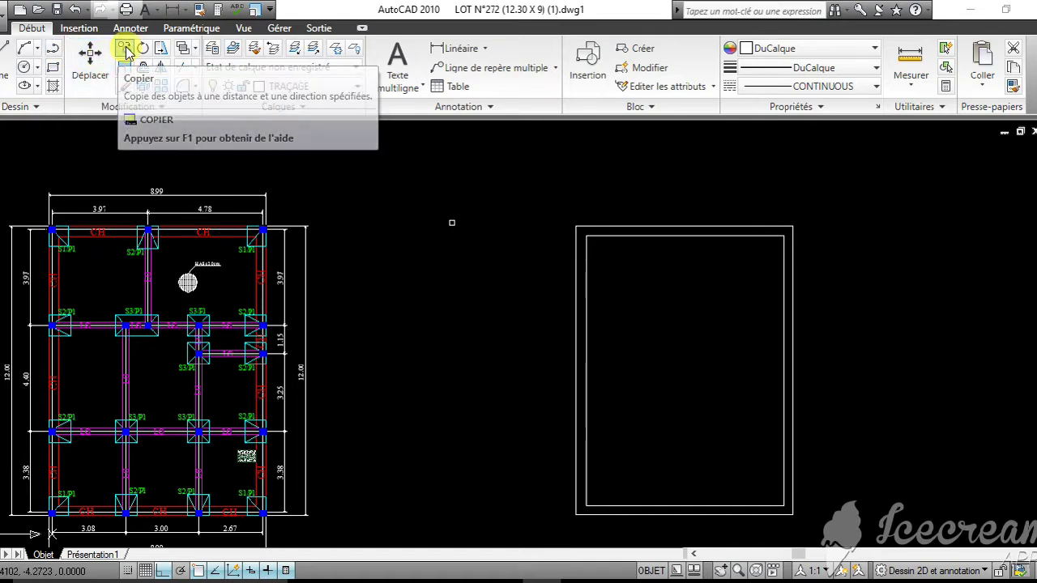
Copy the 0.20 square by its upper-left corner onto the outer outline's upper-left corner, with ortho mode off
click(521, 264)
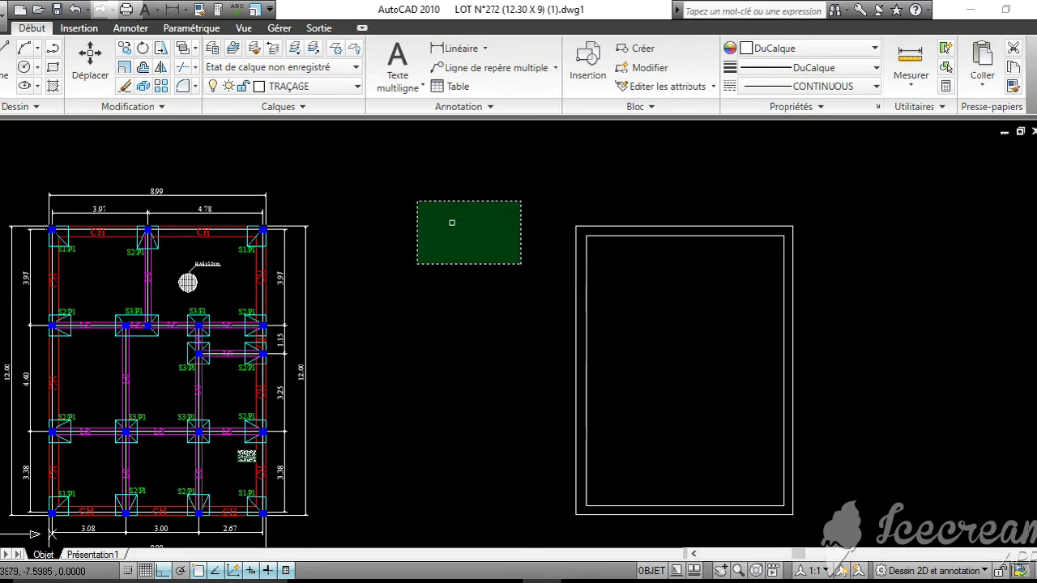
click(417, 202)
scroll(450, 213, up, 5)
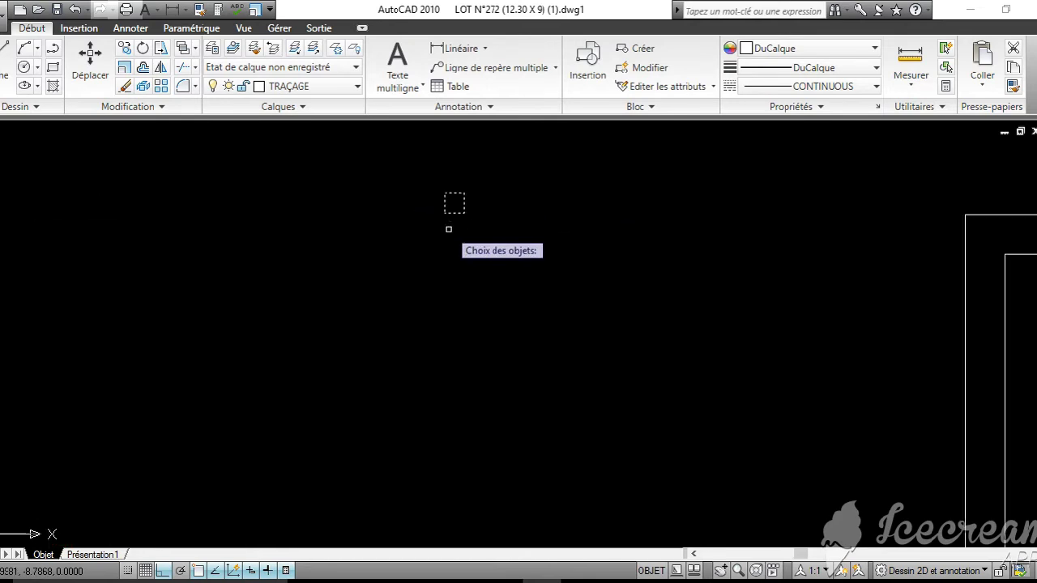
key(Return)
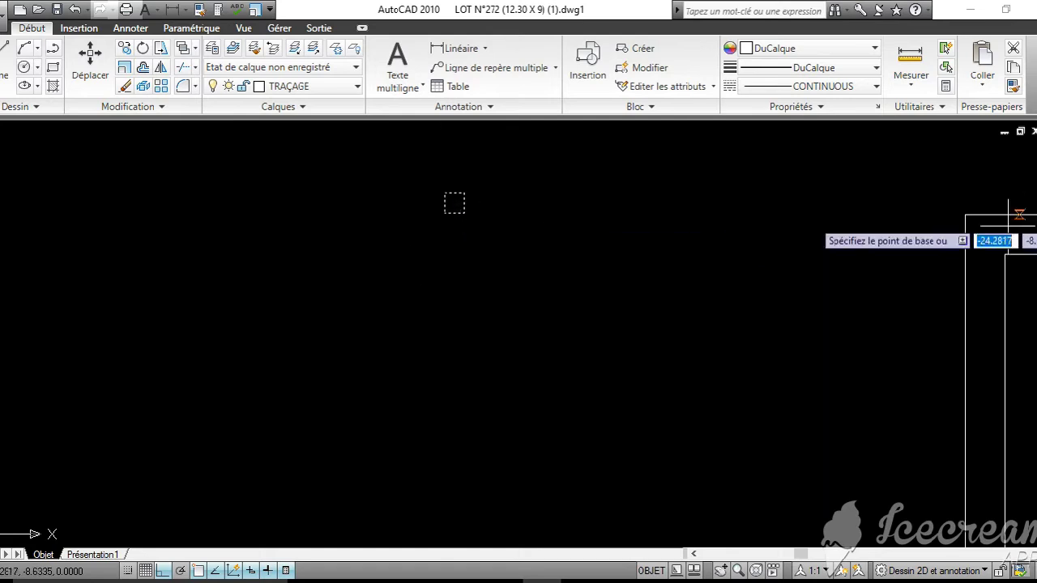
click(444, 193)
scroll(639, 273, down, 3)
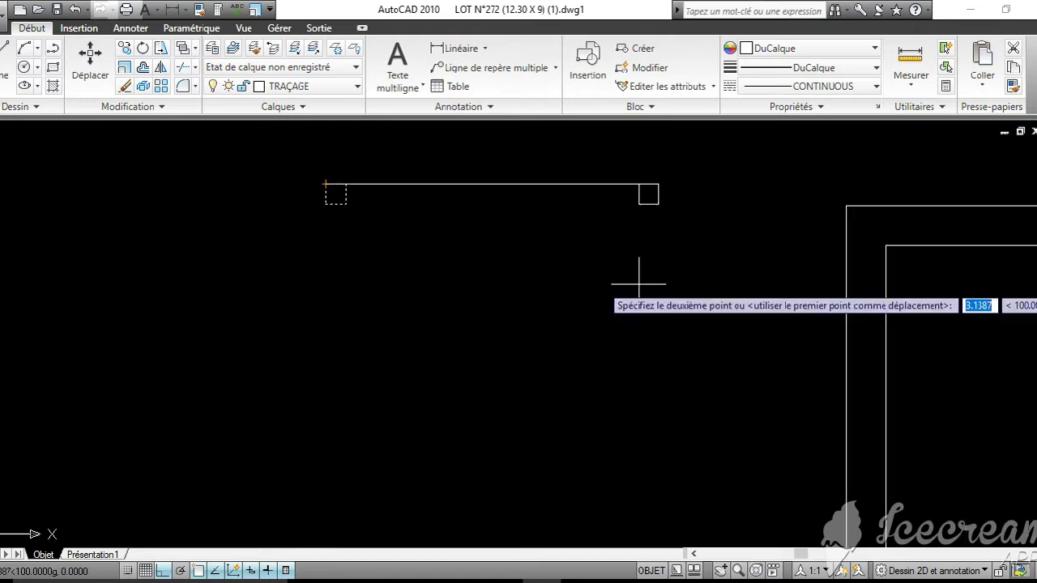
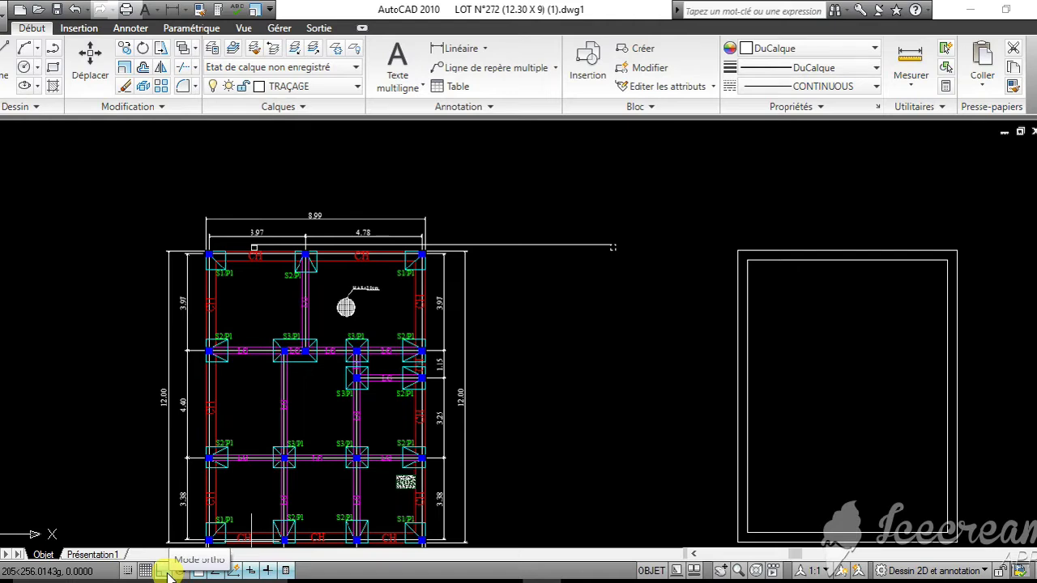
click(164, 572)
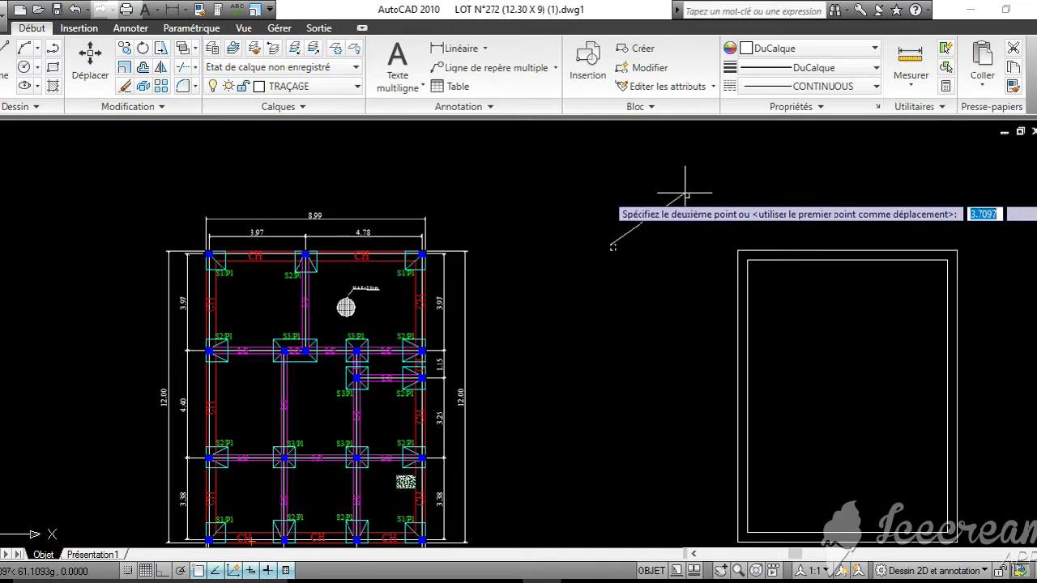
scroll(729, 250, up, 3)
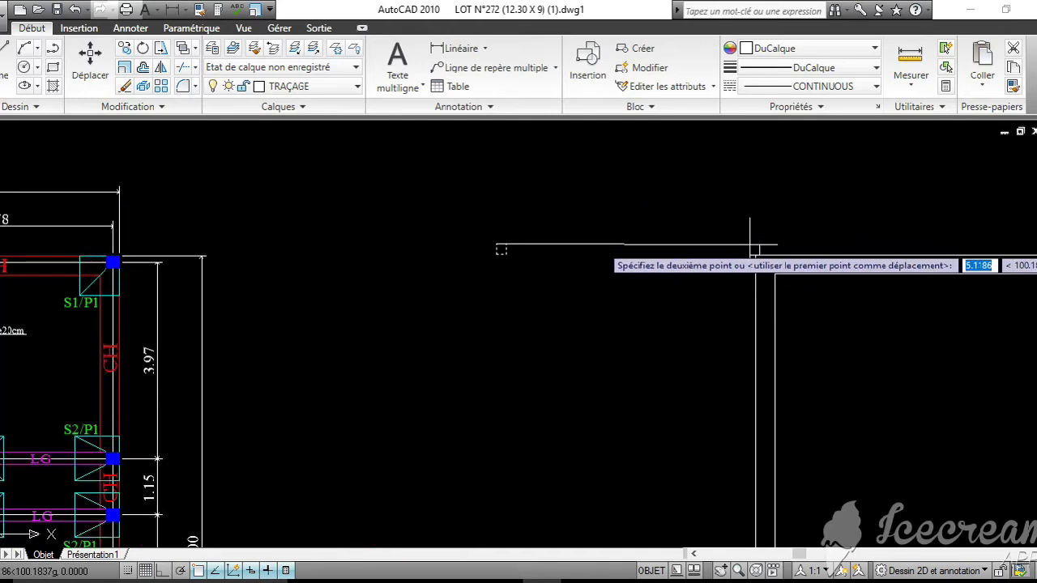
scroll(754, 243, up, 3)
scroll(757, 259, up, 2)
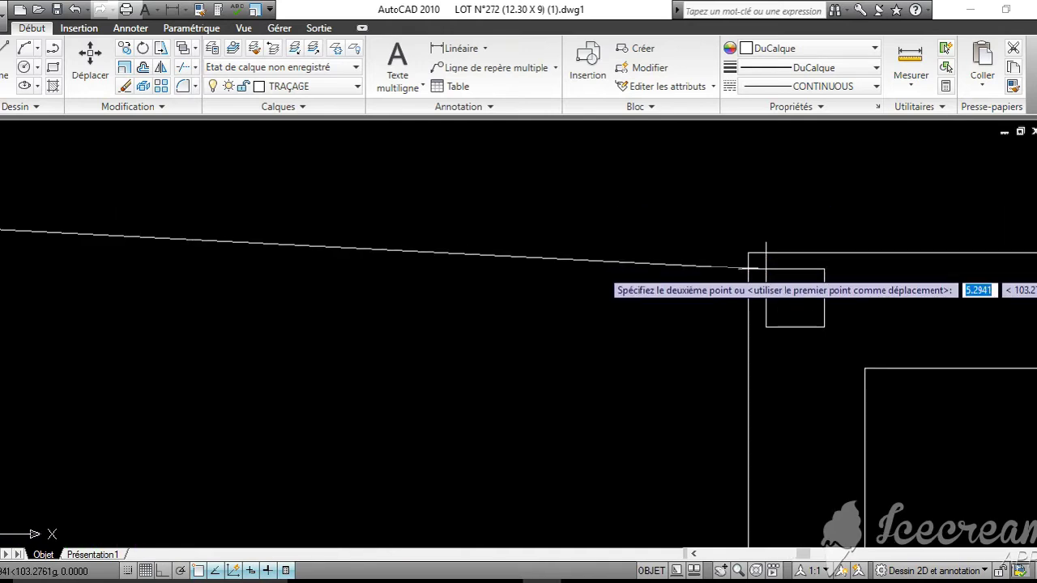
scroll(747, 256, down, 3)
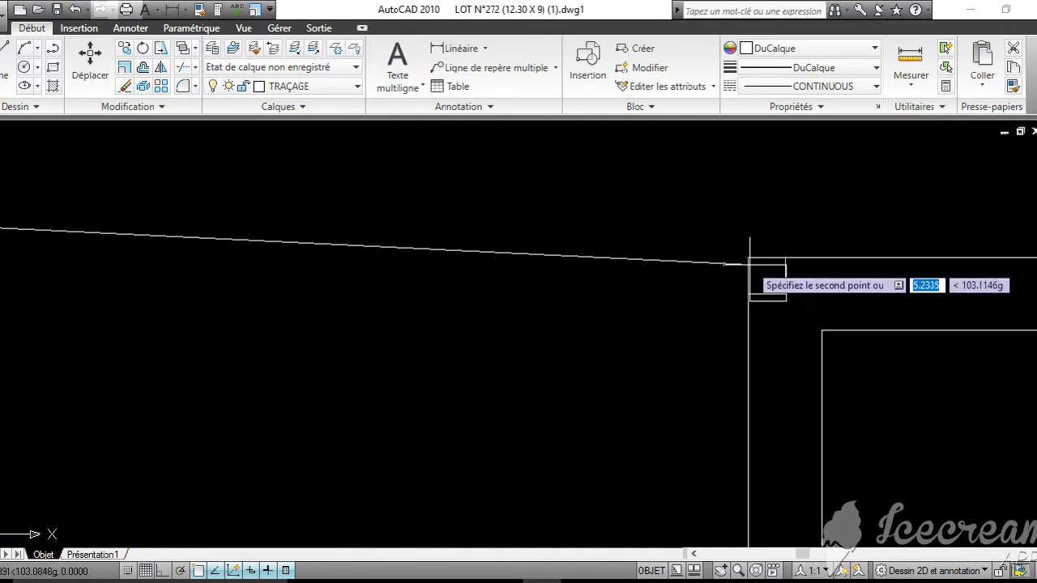
middle_drag(752, 273, 623, 261)
scroll(624, 261, down, 4)
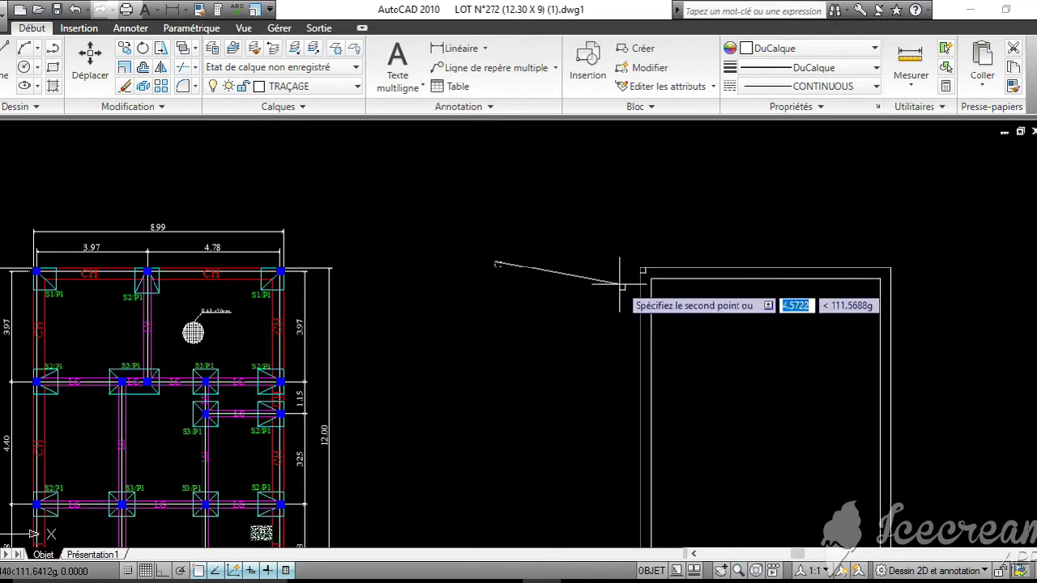
scroll(620, 285, down, 5)
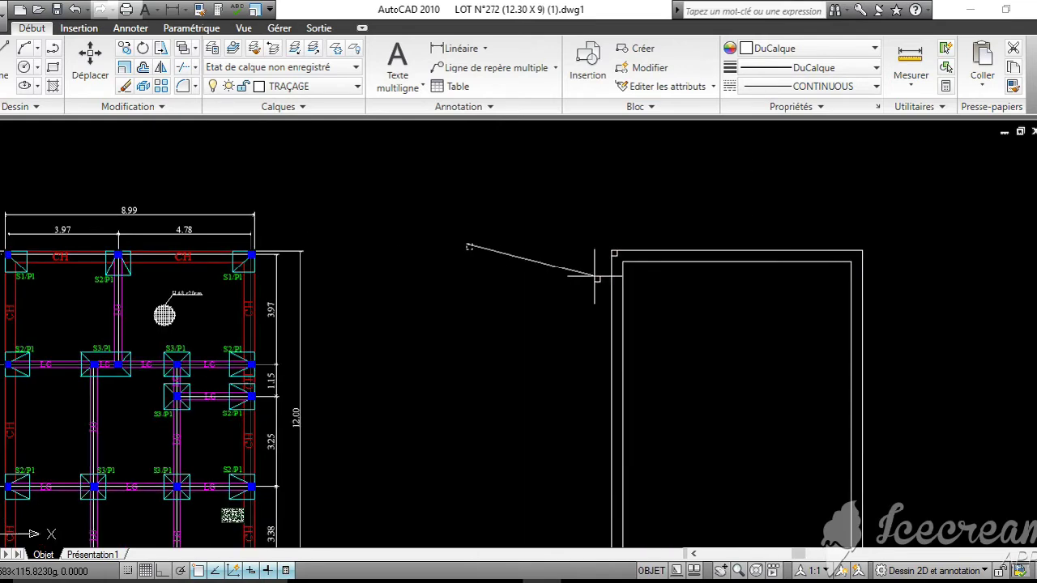
middle_drag(593, 276, 623, 309)
scroll(629, 347, up, 6)
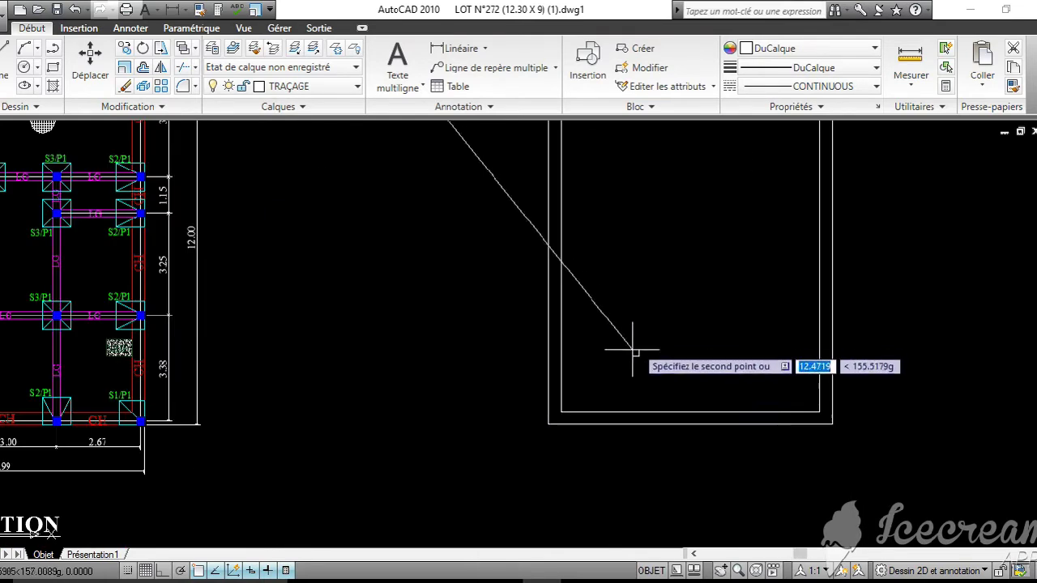
middle_drag(724, 303, 326, 226)
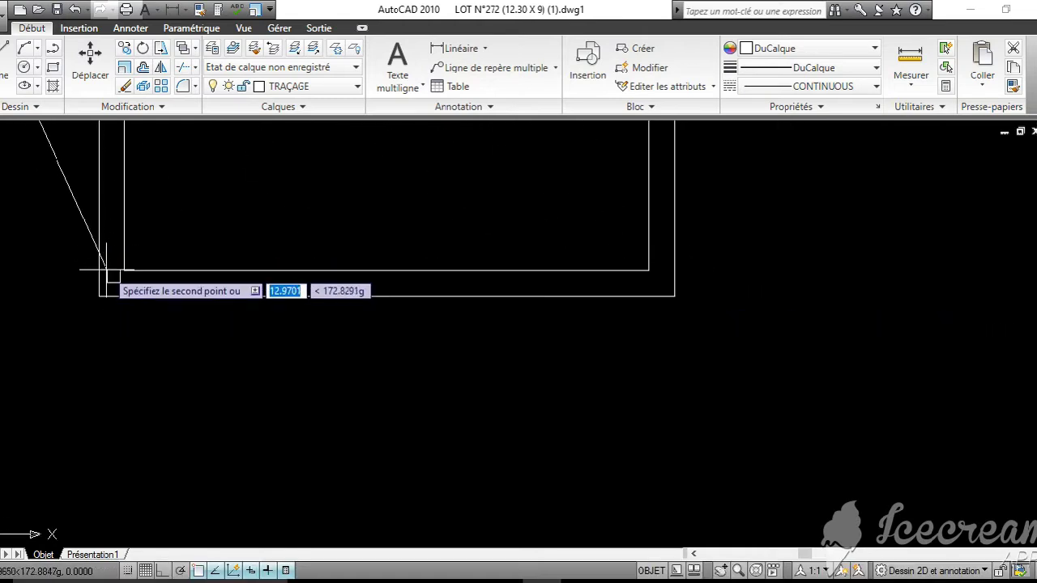
middle_drag(112, 275, 345, 315)
scroll(347, 315, down, 5)
middle_drag(416, 208, 486, 365)
scroll(486, 333, down, 2)
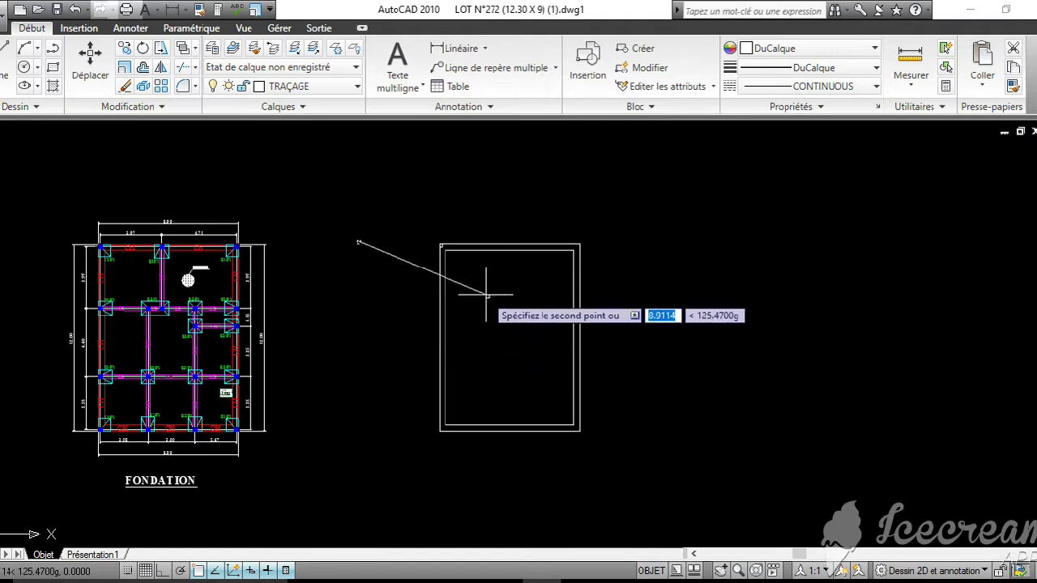
scroll(486, 276, up, 2)
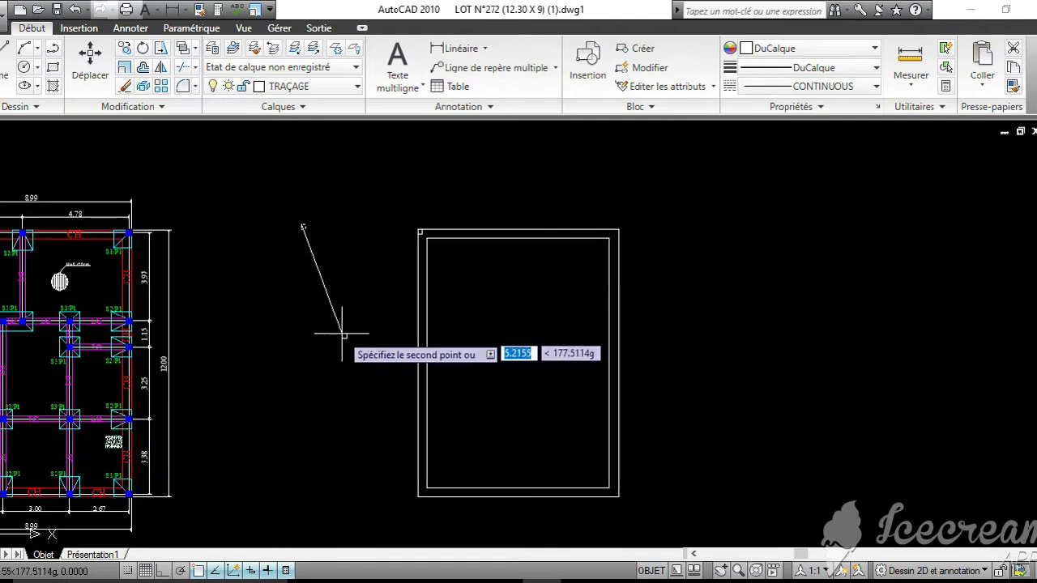
key(Escape)
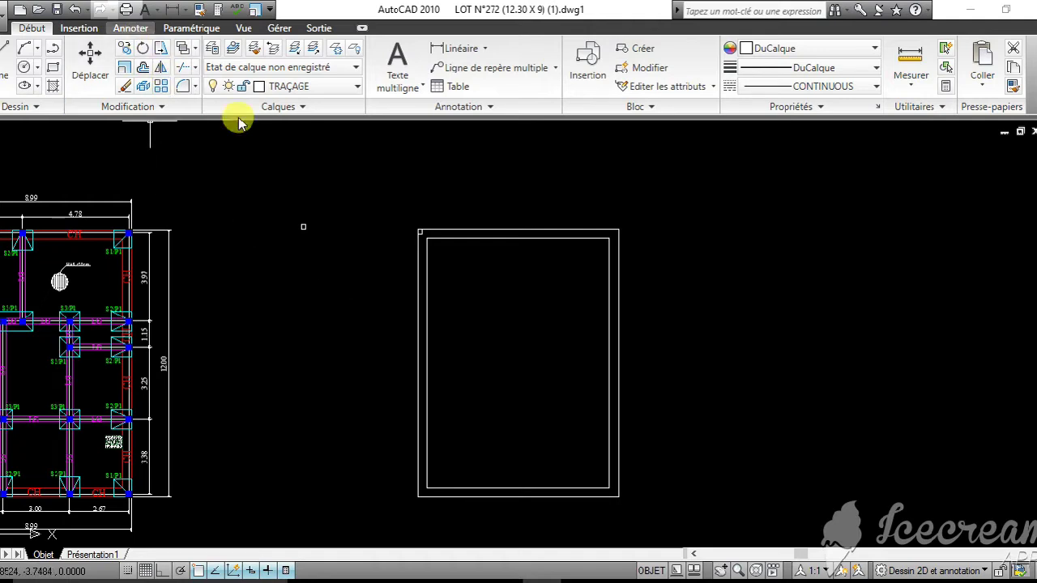
Copy the loose 0.20 square by its upper-right corner onto the outer outline's upper-right corner
text(m)
key(Return)
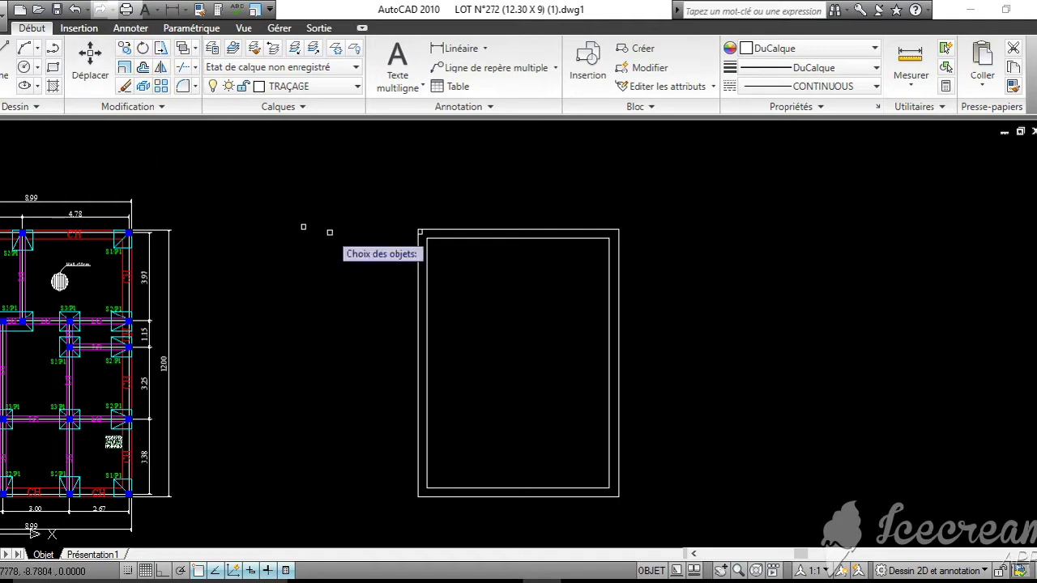
click(326, 255)
click(278, 186)
key(Return)
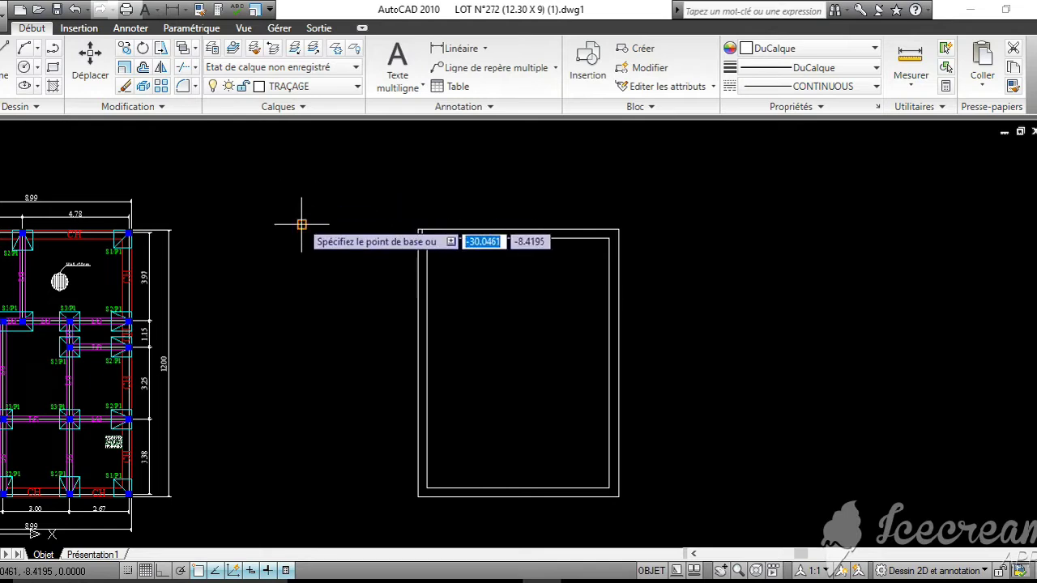
scroll(300, 219, up, 5)
click(324, 240)
middle_drag(559, 295, 162, 295)
middle_drag(648, 280, 192, 282)
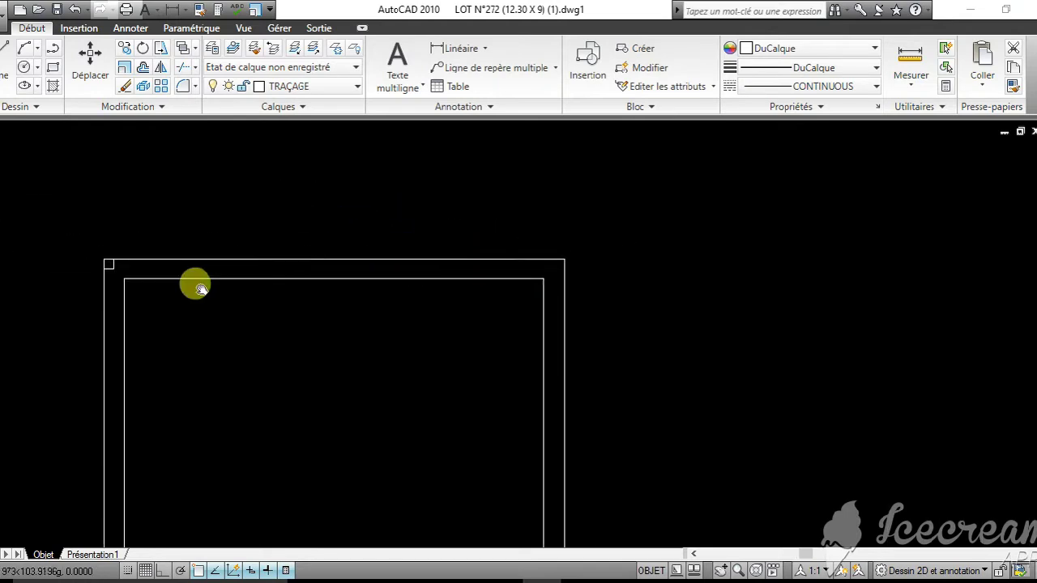
scroll(467, 257, up, 3)
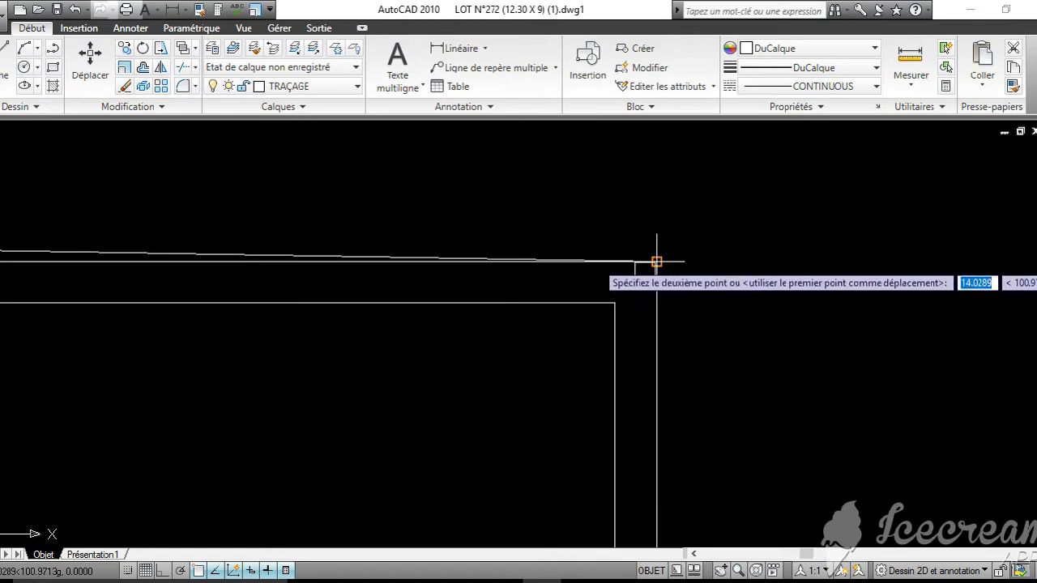
scroll(656, 262, up, 5)
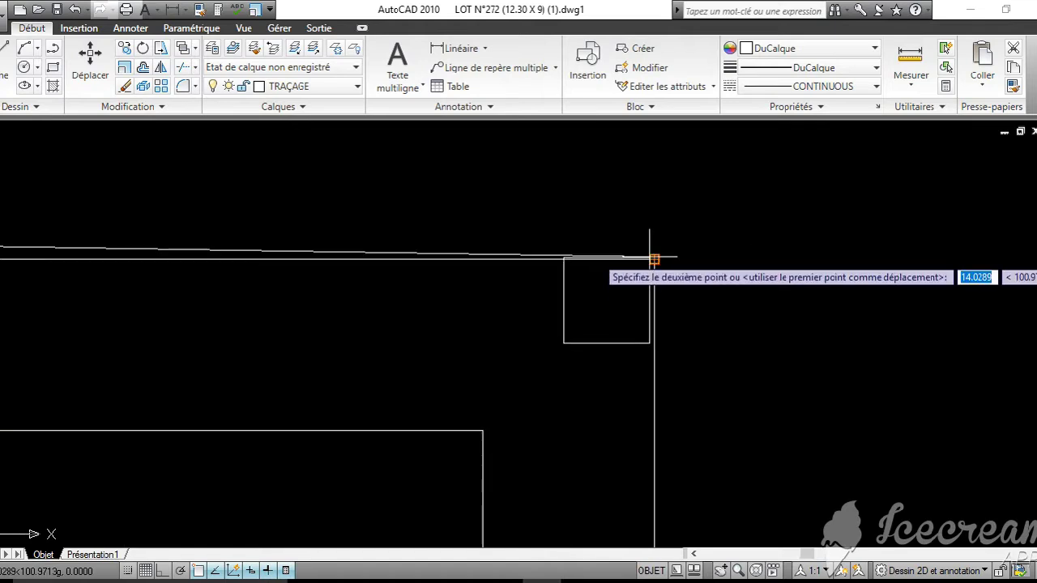
scroll(654, 261, down, 4)
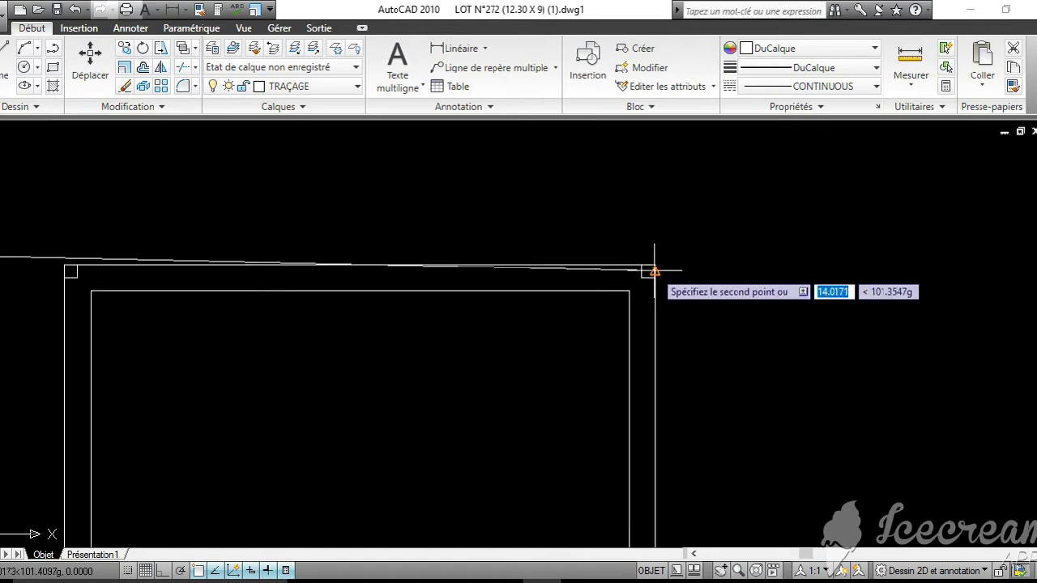
scroll(444, 275, down, 3)
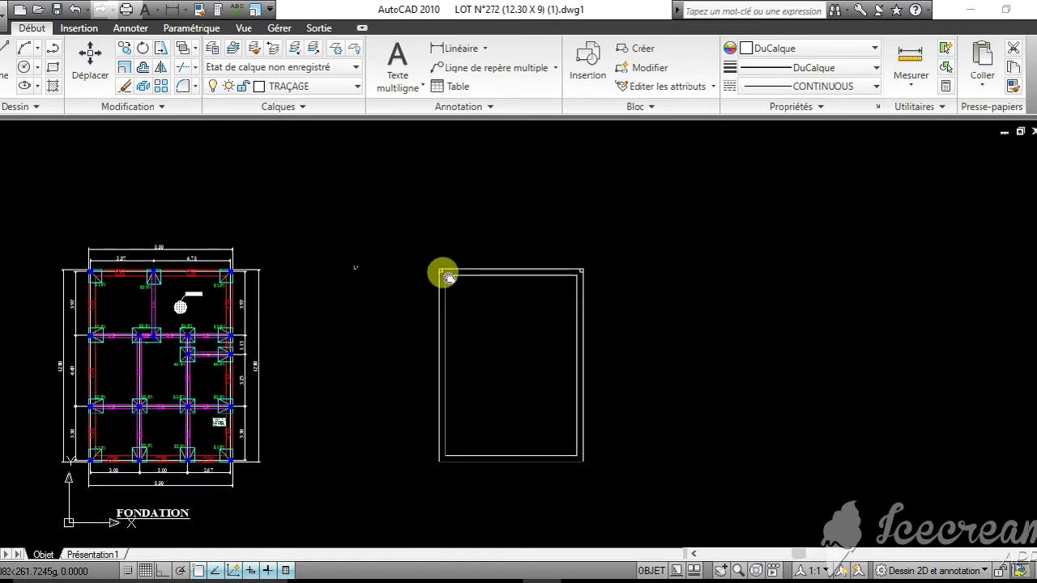
key(Escape)
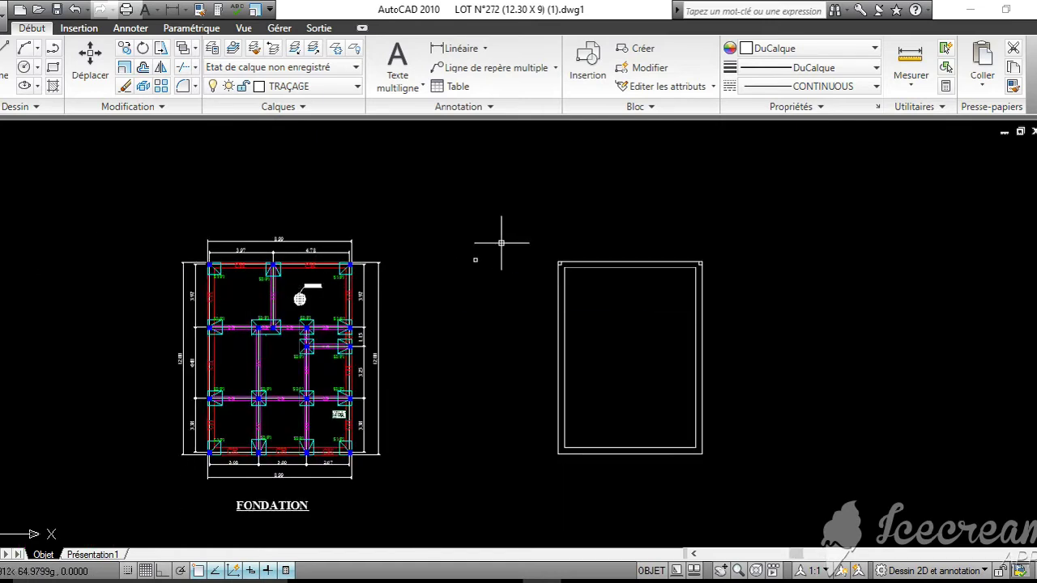
Copy the loose 0.20 square by its lower-right corner onto the outer outline's lower-right corner
key(Return)
click(479, 270)
click(453, 231)
key(Return)
scroll(466, 247, up, 6)
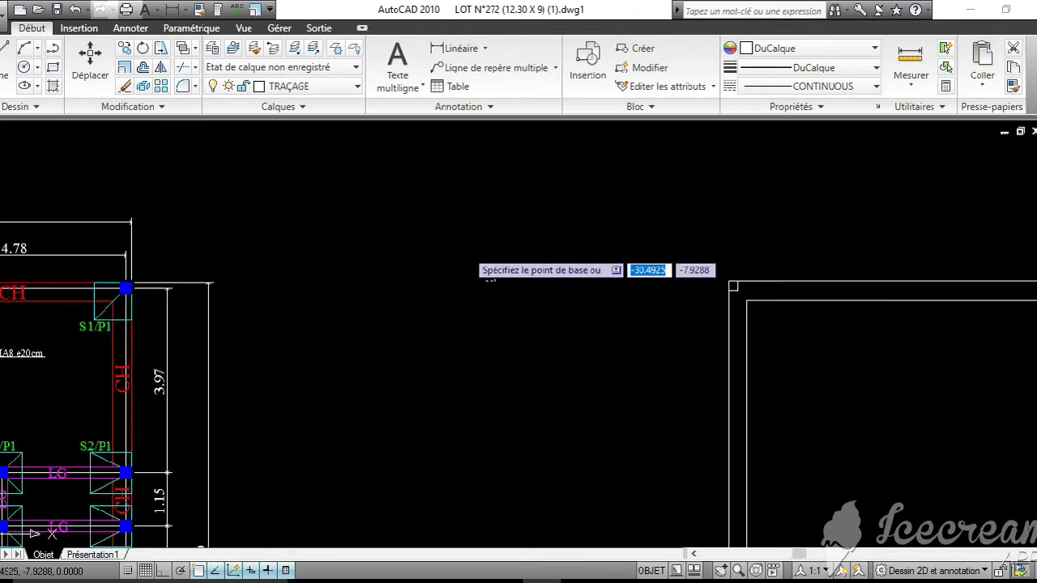
click(499, 293)
middle_drag(833, 456, 425, 279)
scroll(425, 279, down, 2)
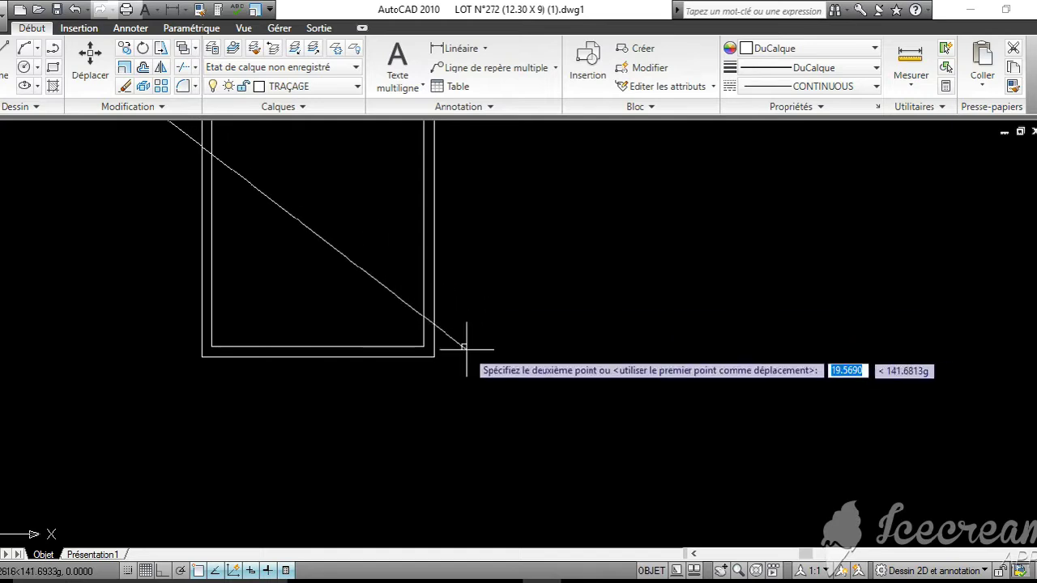
scroll(453, 348, up, 4)
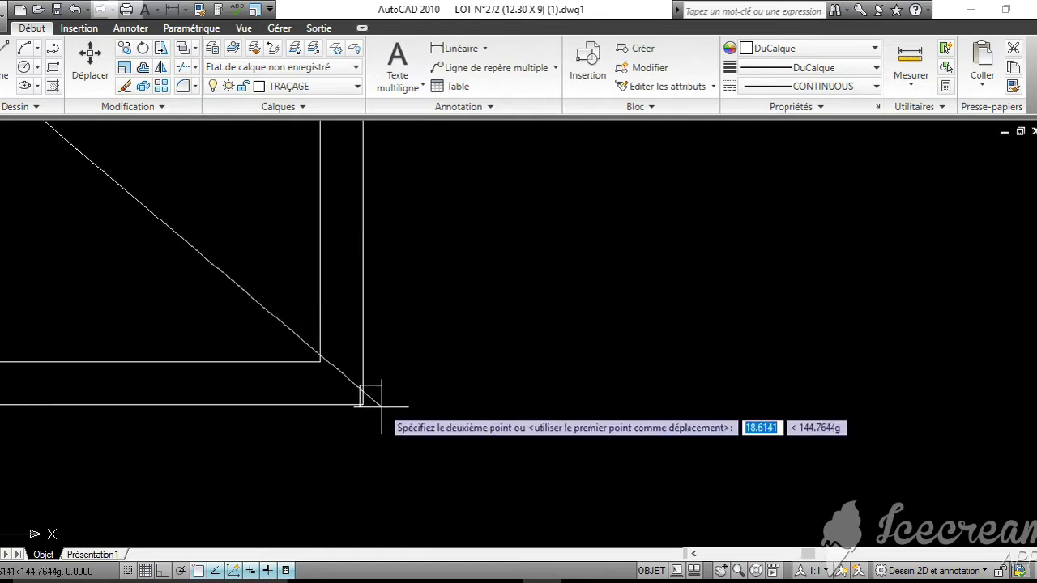
scroll(362, 404, up, 5)
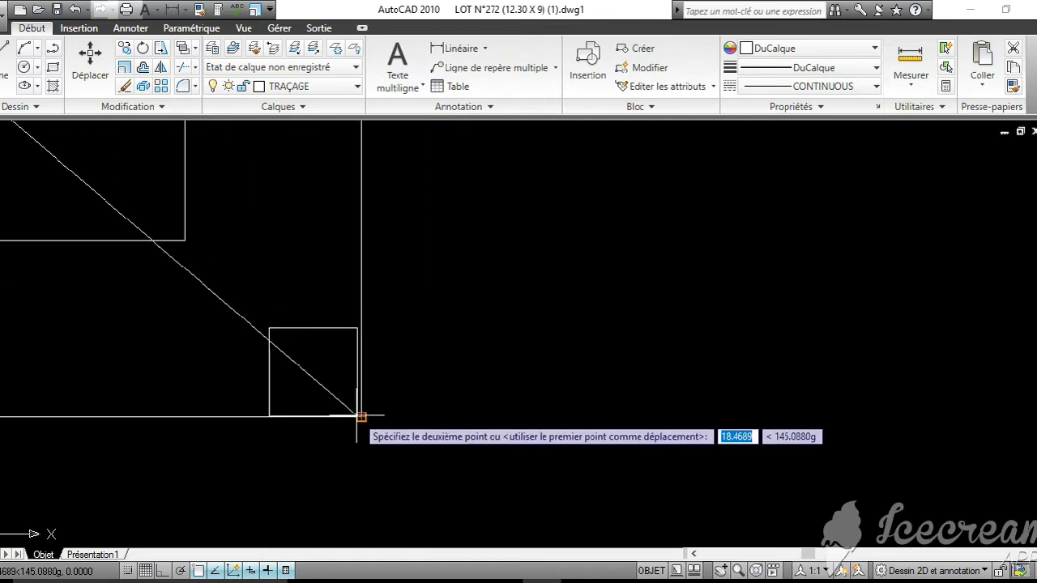
click(361, 416)
middle_drag(121, 354, 638, 403)
scroll(278, 359, down, 5)
middle_drag(270, 362, 556, 359)
middle_drag(231, 352, 640, 393)
click(581, 368)
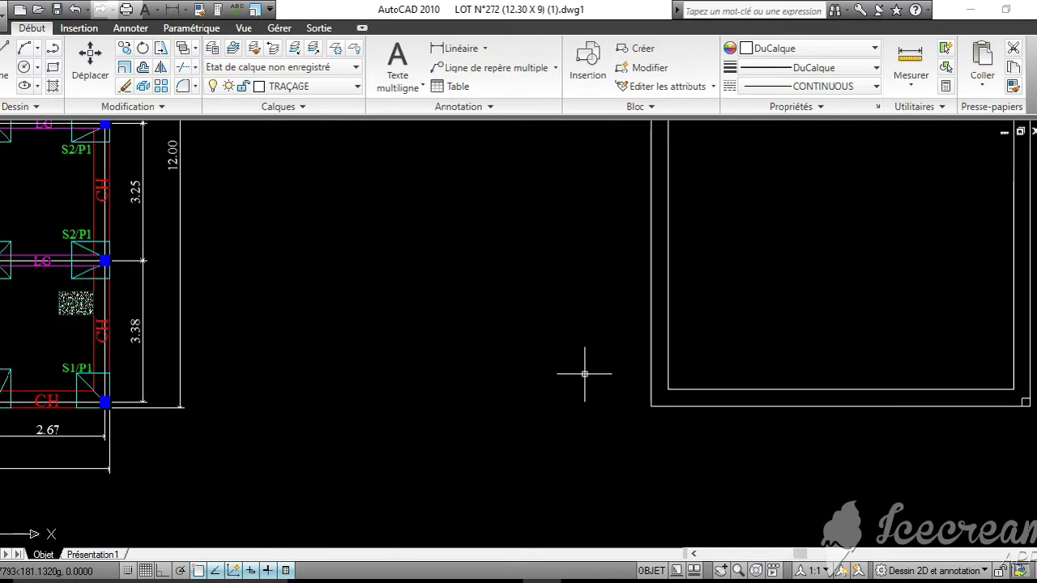
Copy the loose 0.20 square by its lower-left corner onto the outer outline's lower-left corner
scroll(575, 424, down, 5)
key(space)
click(552, 257)
click(513, 195)
key(space)
scroll(523, 229, up, 6)
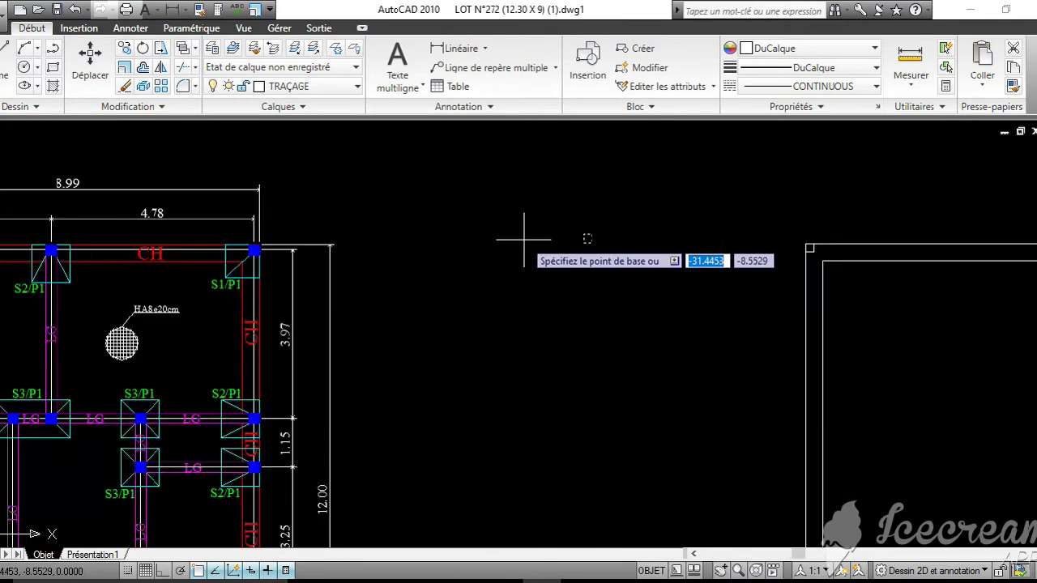
click(614, 247)
scroll(687, 331, down, 5)
scroll(683, 347, up, 2)
scroll(729, 324, up, 3)
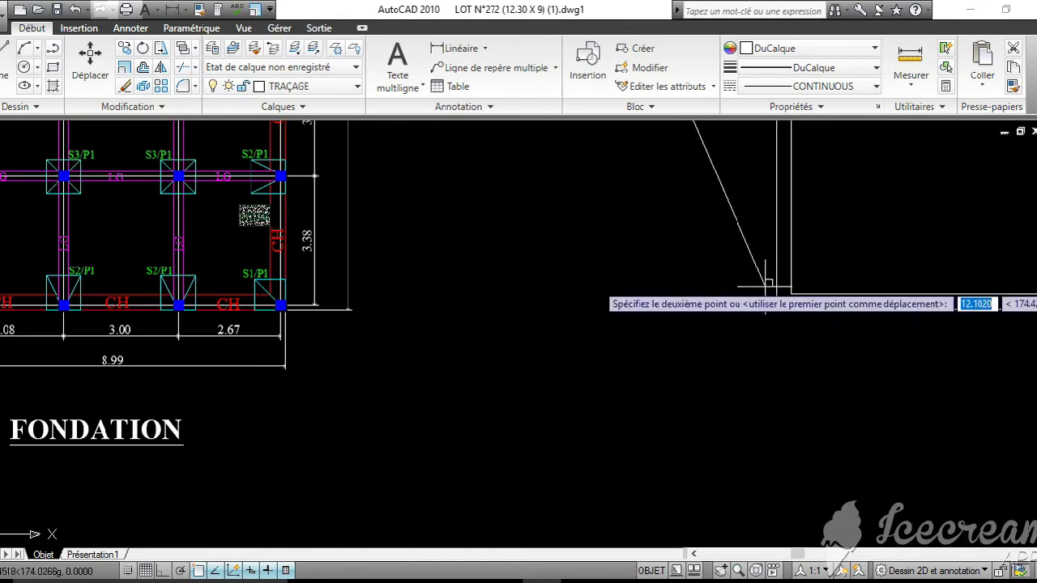
scroll(774, 309, up, 4)
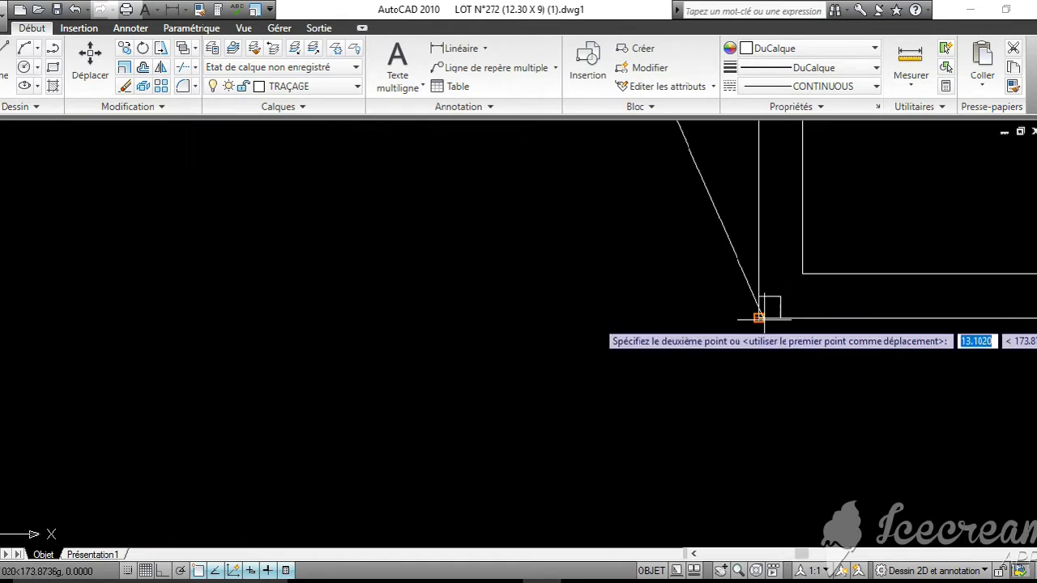
scroll(756, 318, up, 5)
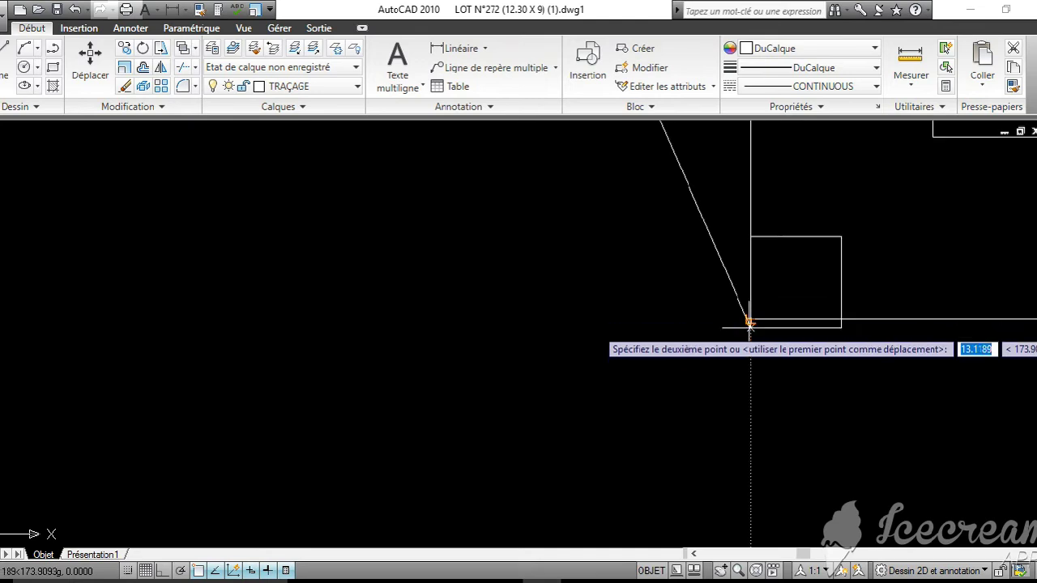
click(750, 319)
scroll(752, 306, down, 8)
middle_drag(752, 304, 635, 462)
key(Escape)
scroll(646, 375, down, 3)
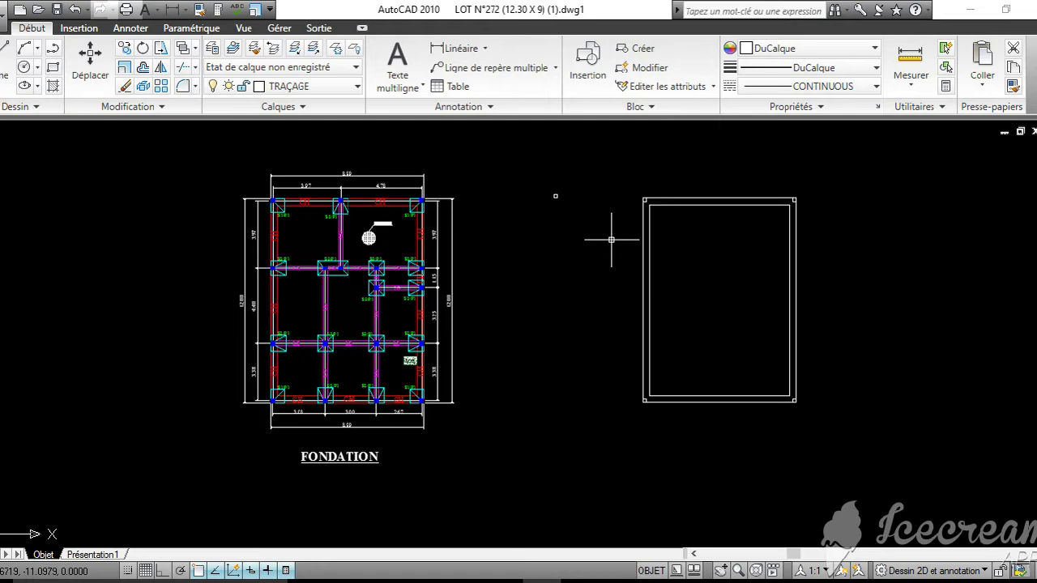
scroll(381, 223, up, 3)
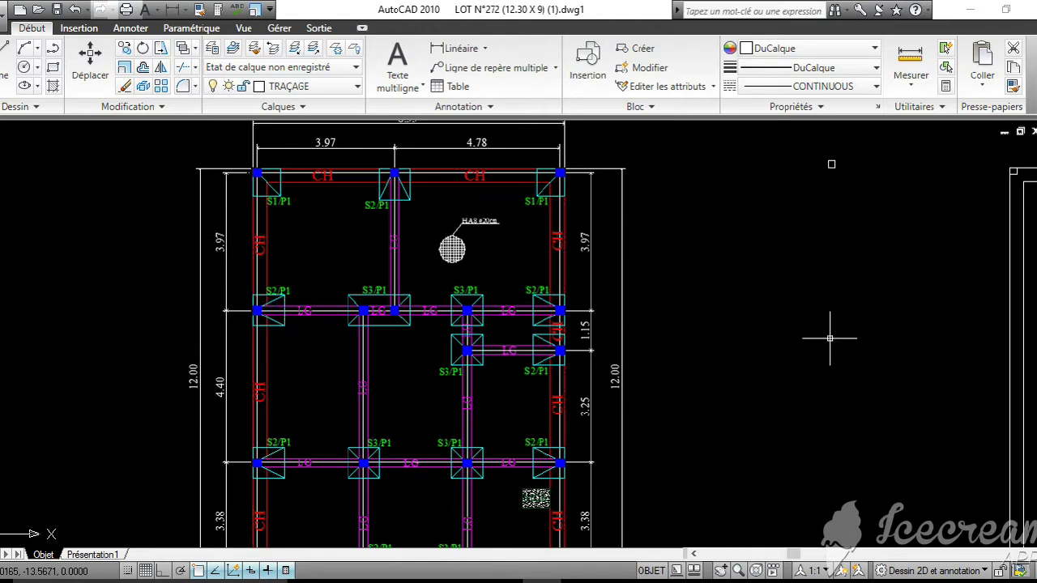
Start a line at the outer outline's upper-left corner and run it 3.97 straight down the edge, with ortho mode on
scroll(829, 343, down, 2)
middle_drag(829, 343, 625, 296)
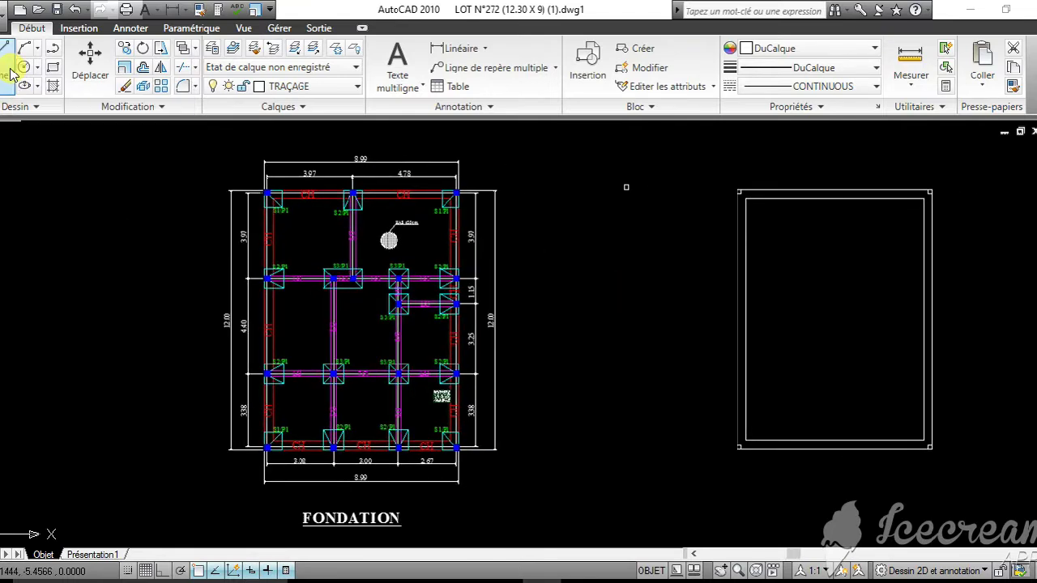
click(12, 86)
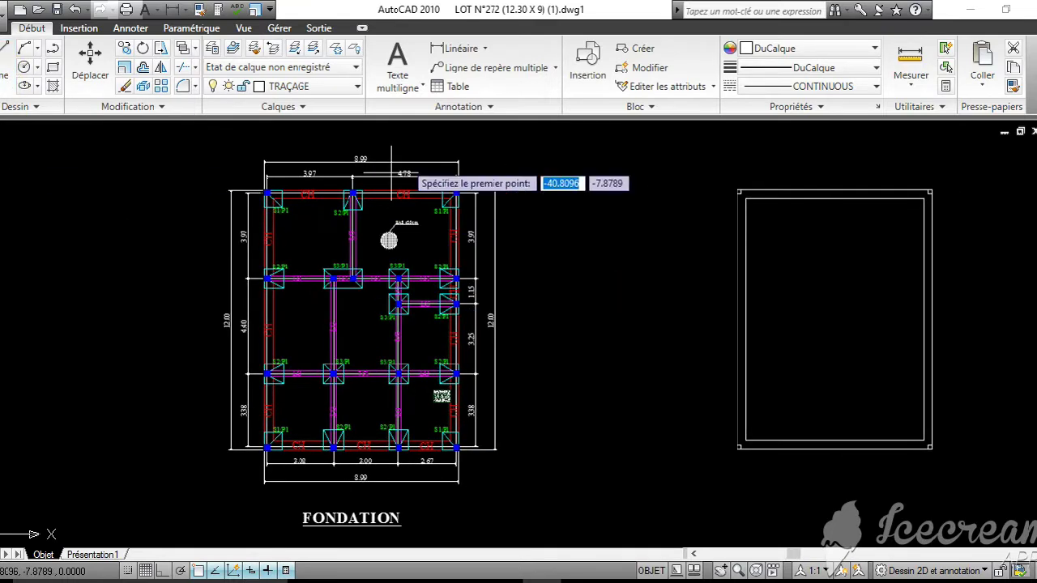
scroll(737, 195, up, 4)
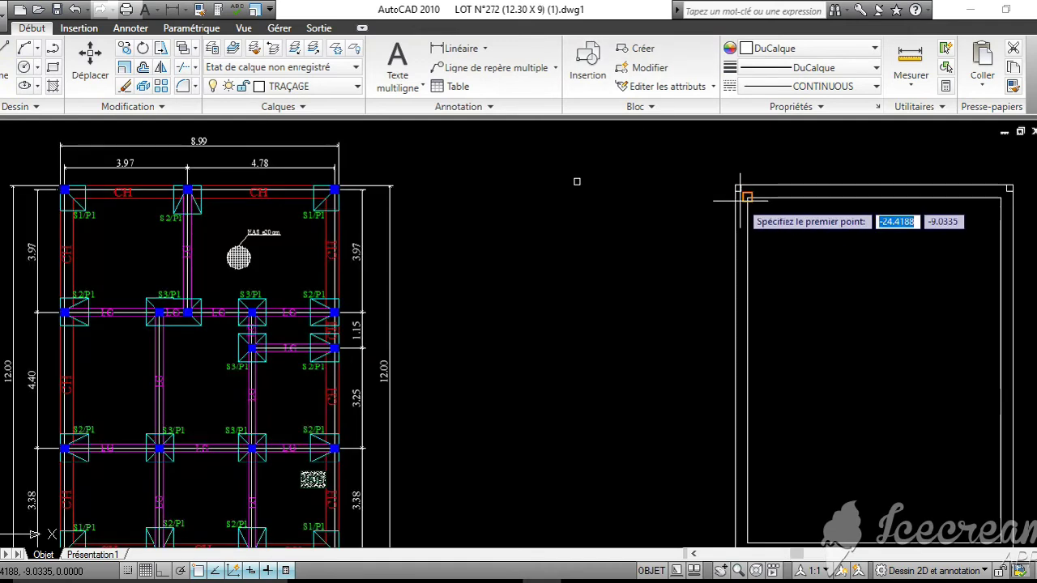
click(731, 169)
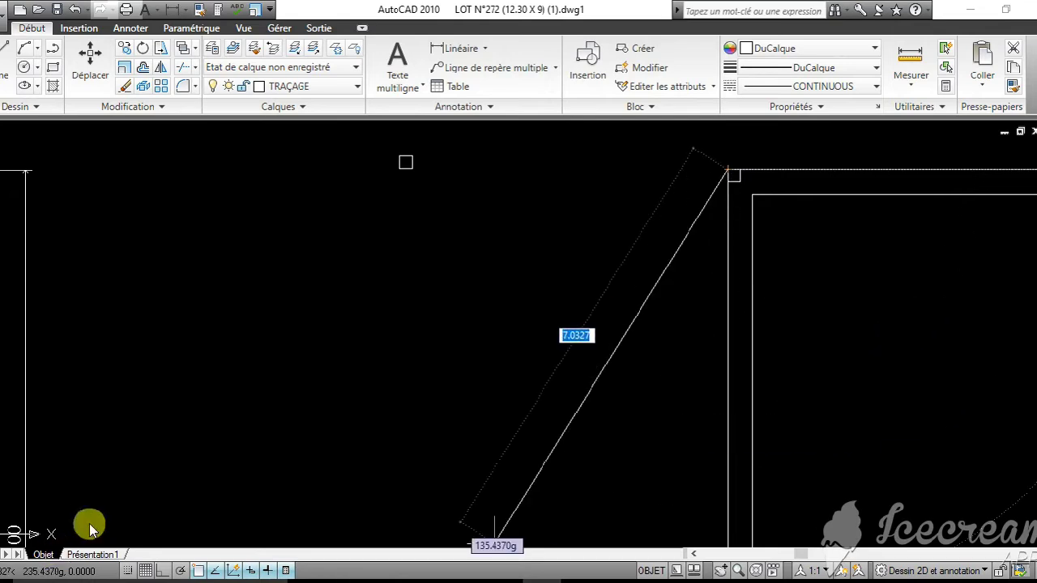
click(158, 575)
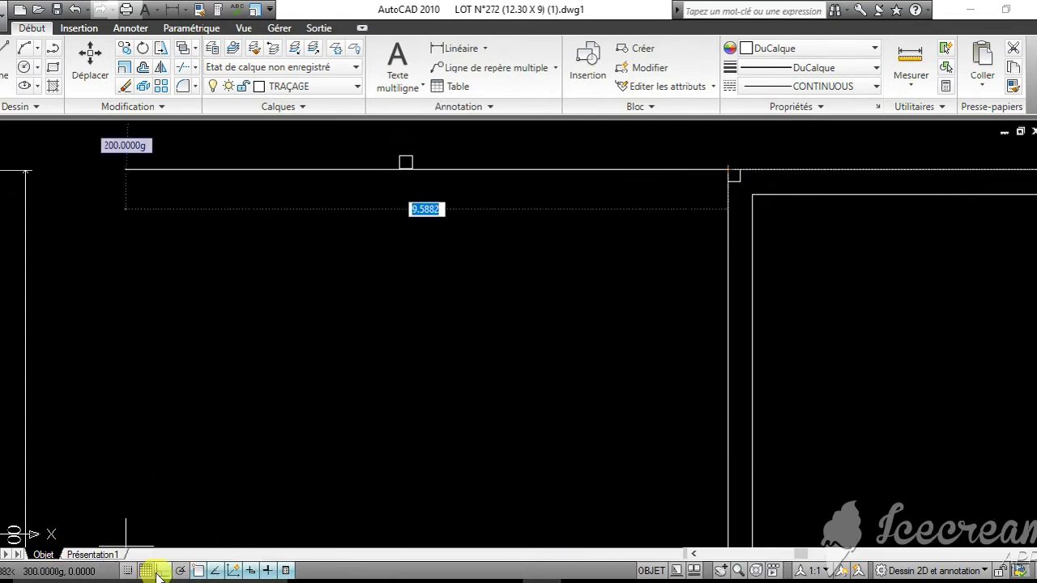
middle_drag(772, 371, 768, 271)
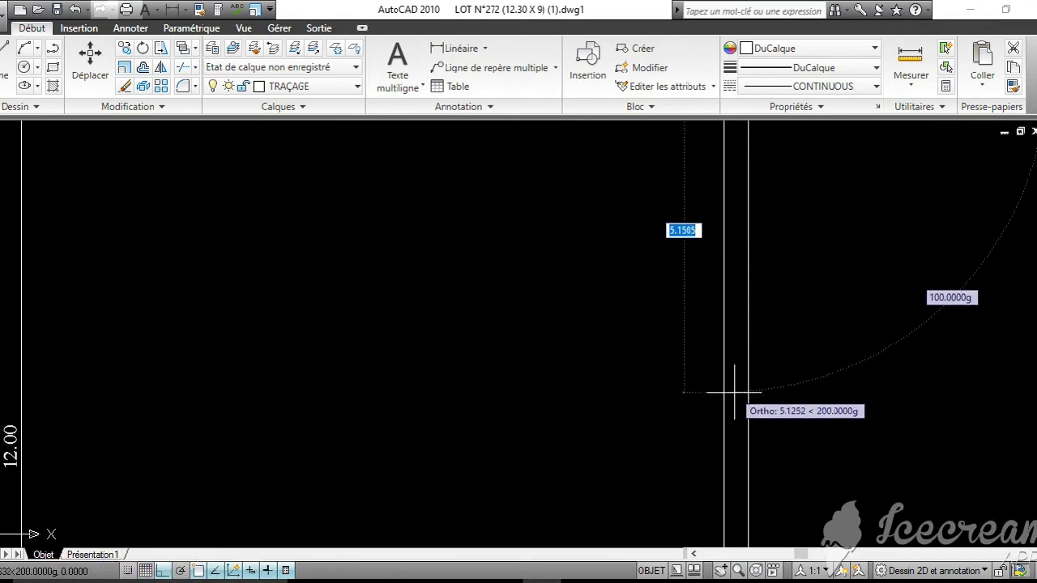
text(3.97)
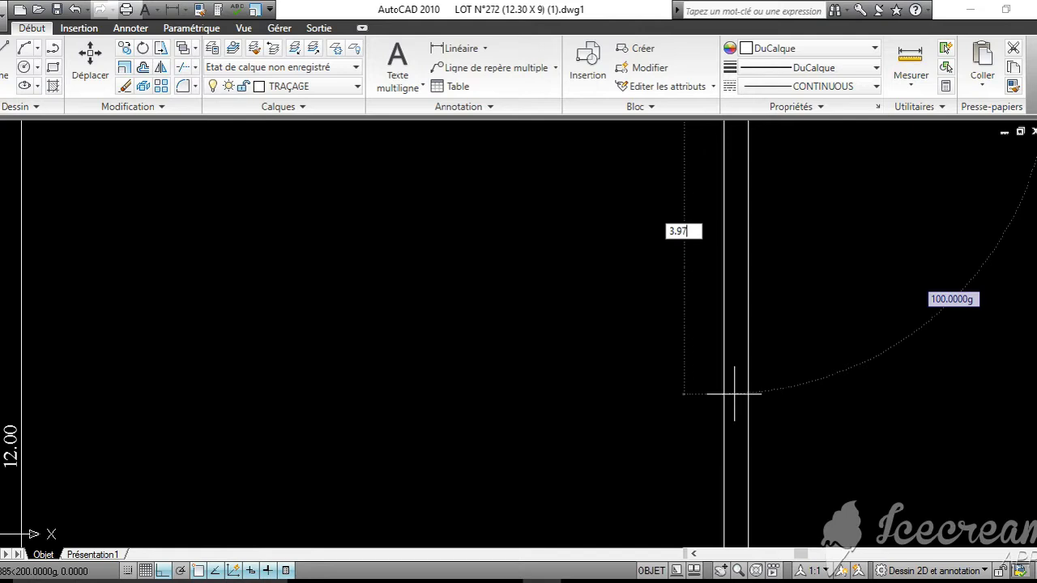
key(Return)
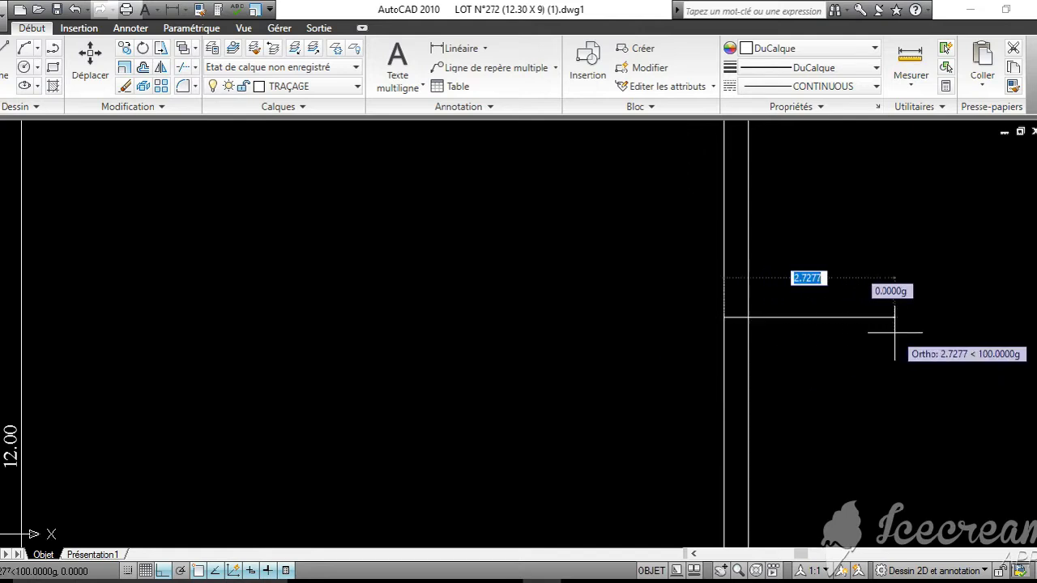
Continue the line horizontally from the 3.97 point across to the outer outline's right edge and end it
middle_drag(879, 324, 548, 285)
scroll(547, 285, down, 8)
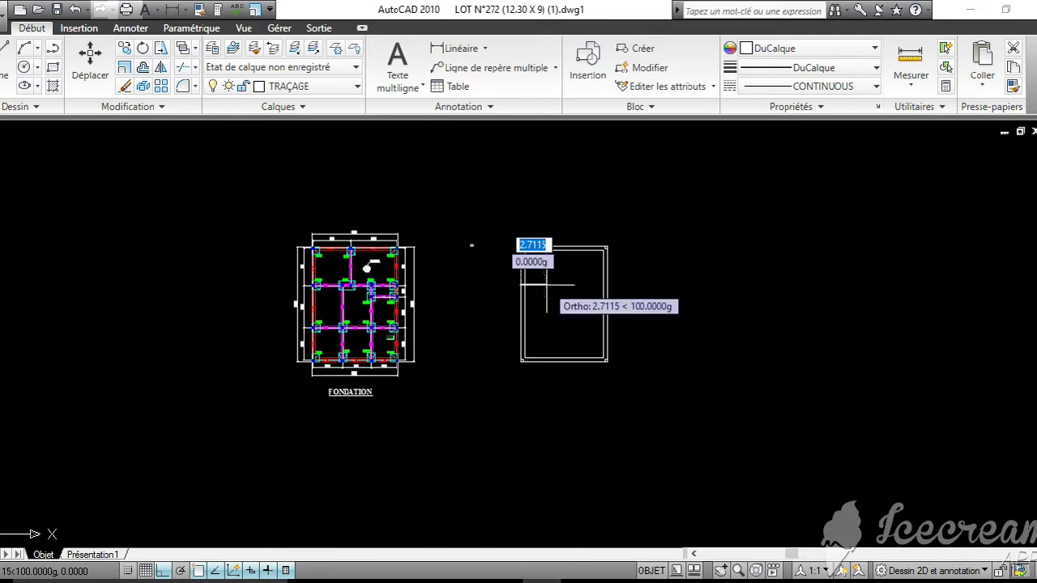
scroll(672, 287, up, 5)
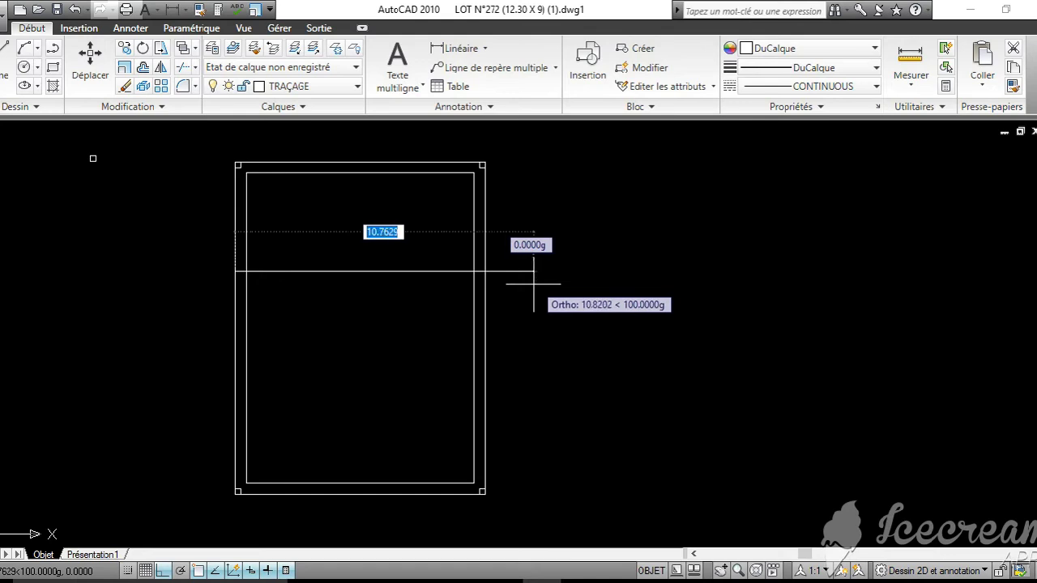
scroll(533, 283, up, 2)
click(434, 258)
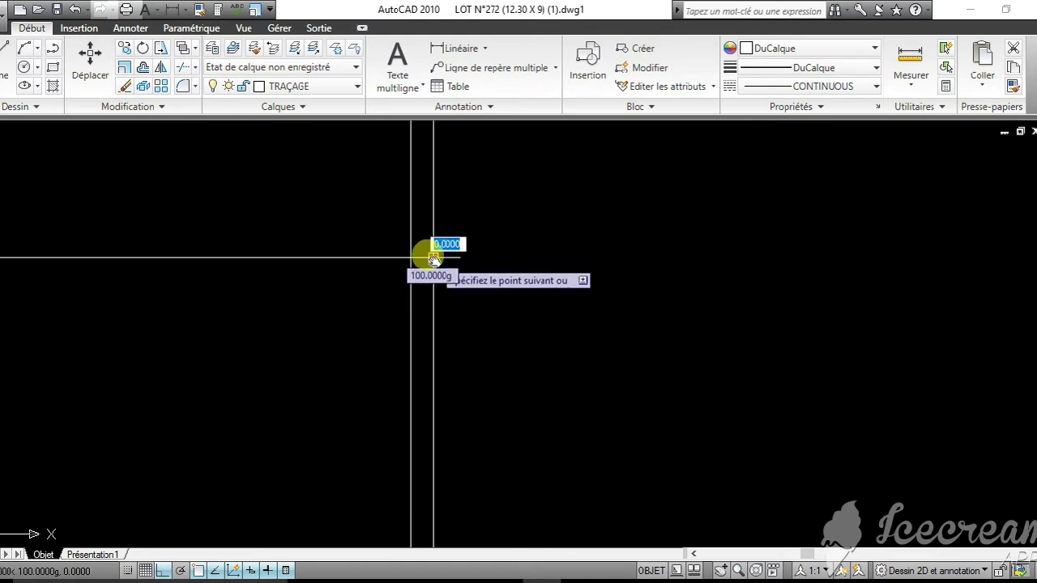
scroll(740, 282, down, 4)
key(Escape)
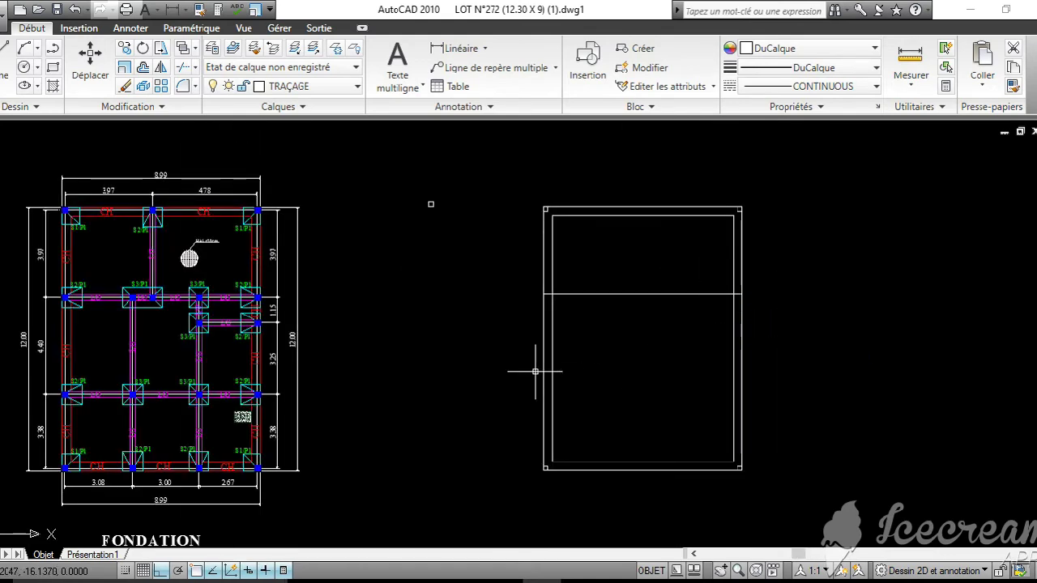
scroll(535, 371, up, 2)
middle_drag(534, 370, 740, 334)
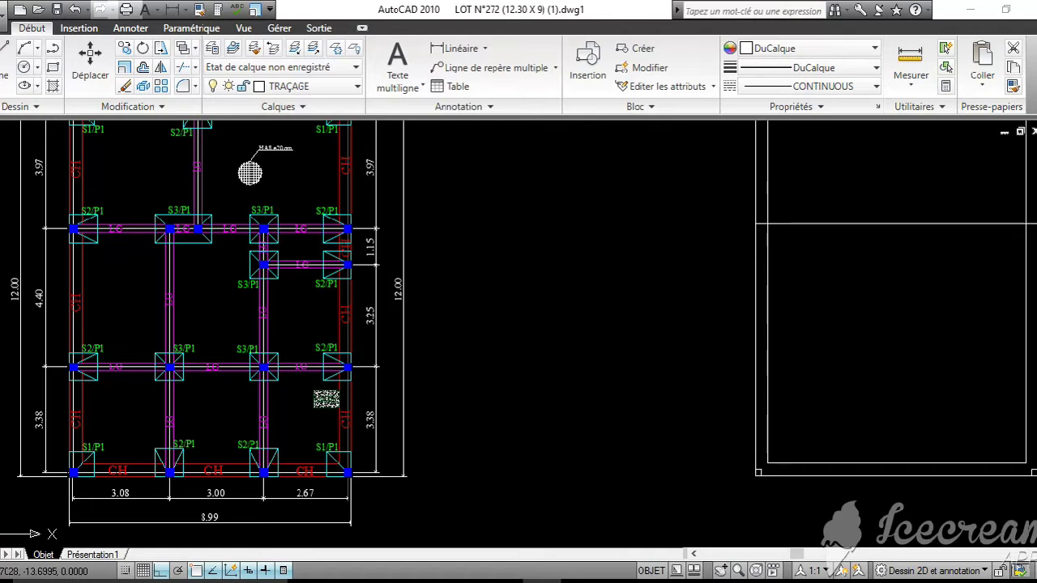
key(Return)
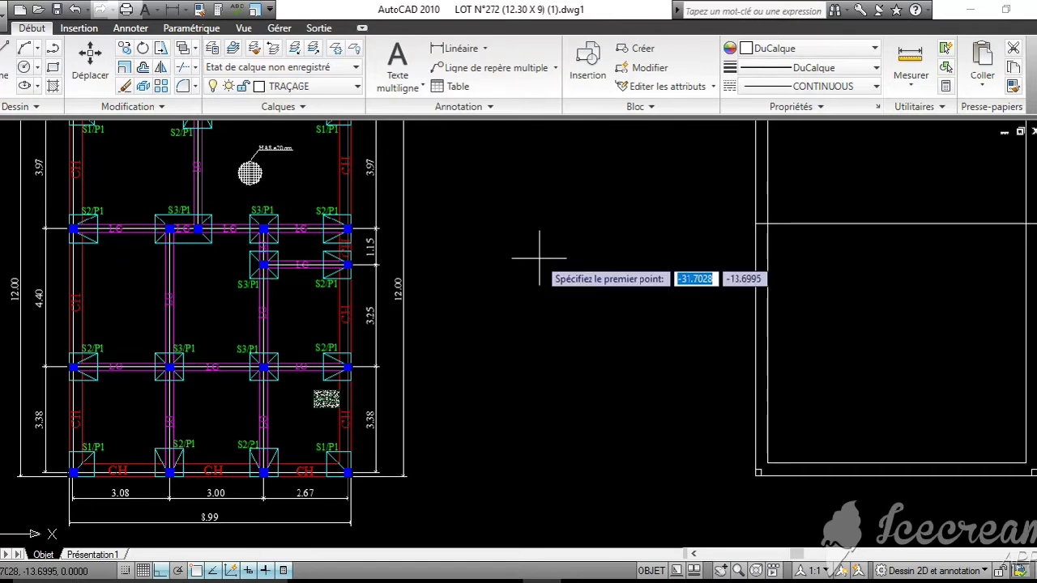
middle_drag(538, 259, 523, 294)
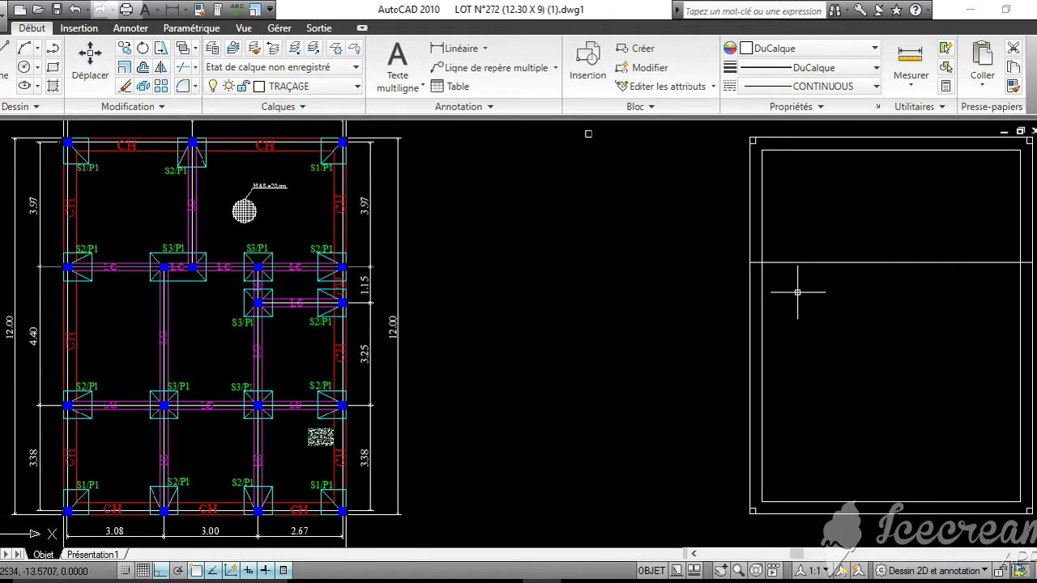
Copy the loose 0.20 square by its upper-left corner onto the horizontal line's left end, with ortho mode off
middle_drag(797, 292, 807, 310)
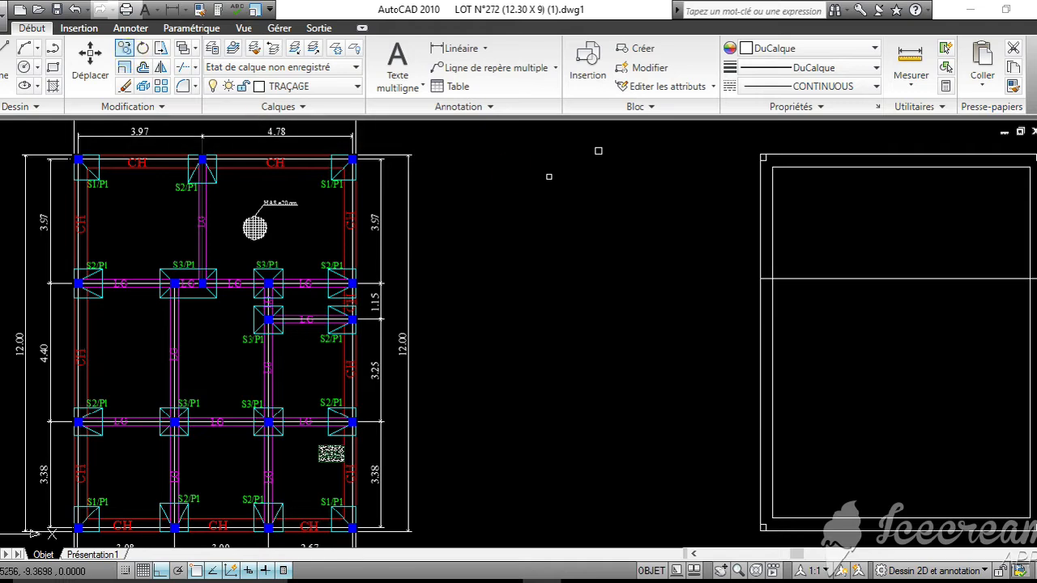
click(694, 186)
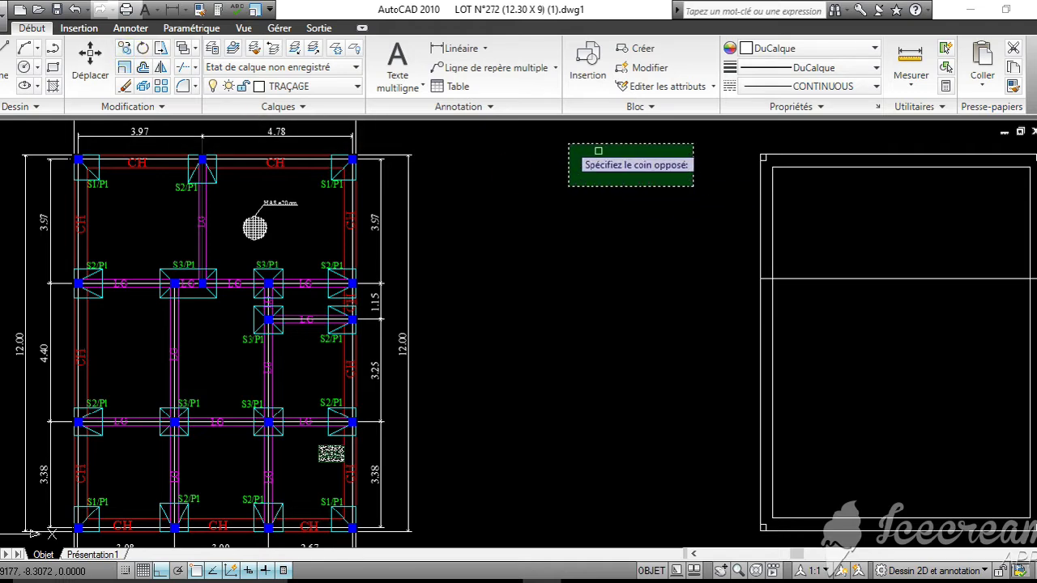
click(598, 151)
key(Return)
scroll(600, 152, up, 5)
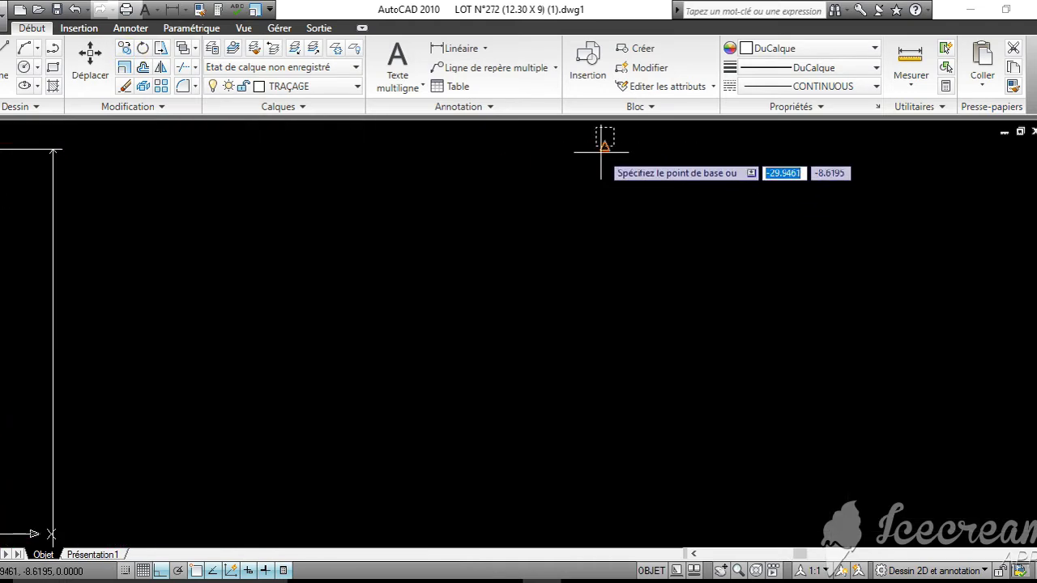
click(598, 128)
middle_drag(747, 377, 727, 360)
scroll(597, 324, down, 5)
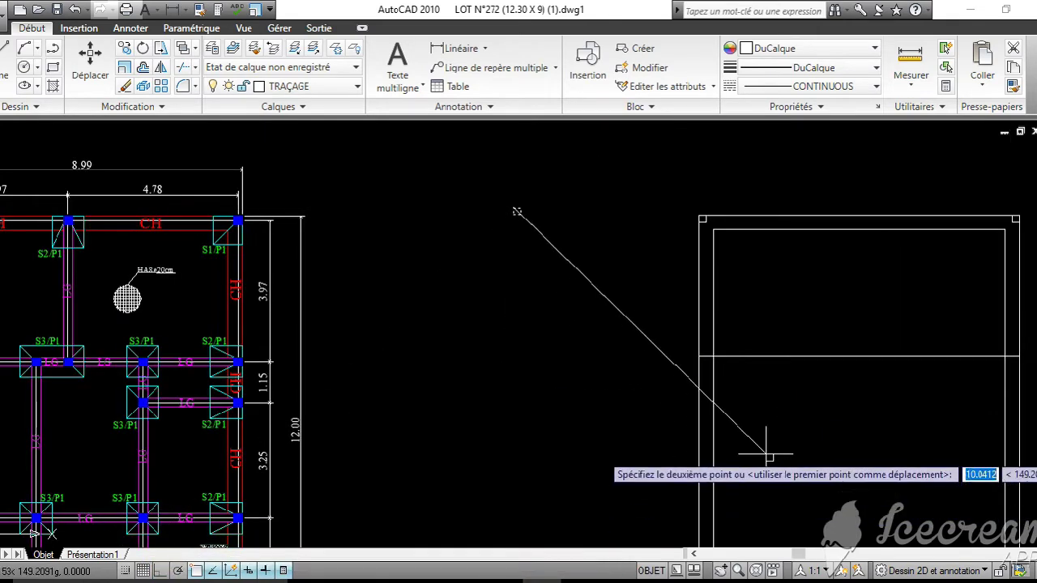
scroll(698, 364, up, 3)
scroll(698, 364, up, 3)
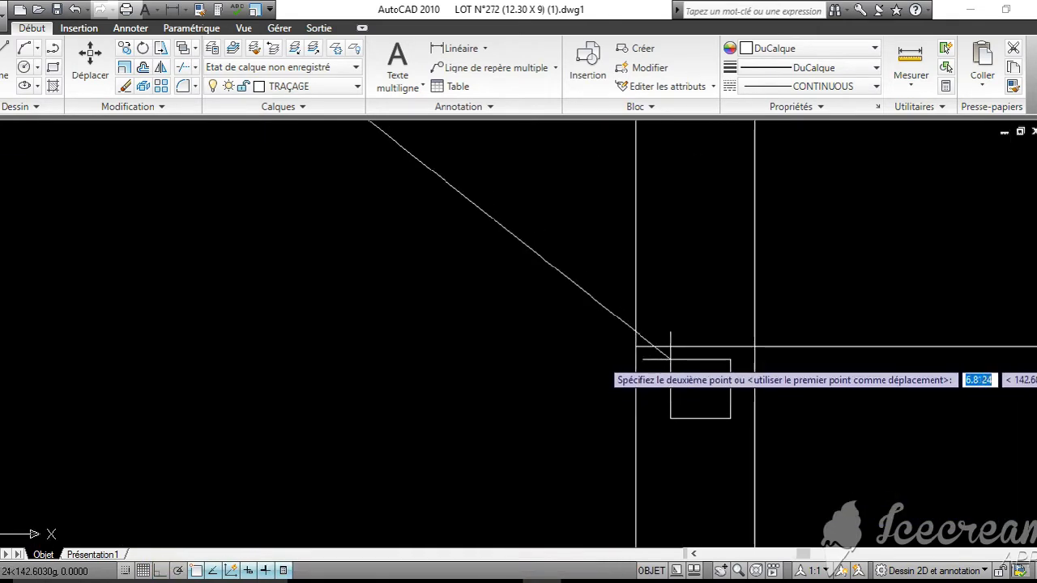
click(636, 347)
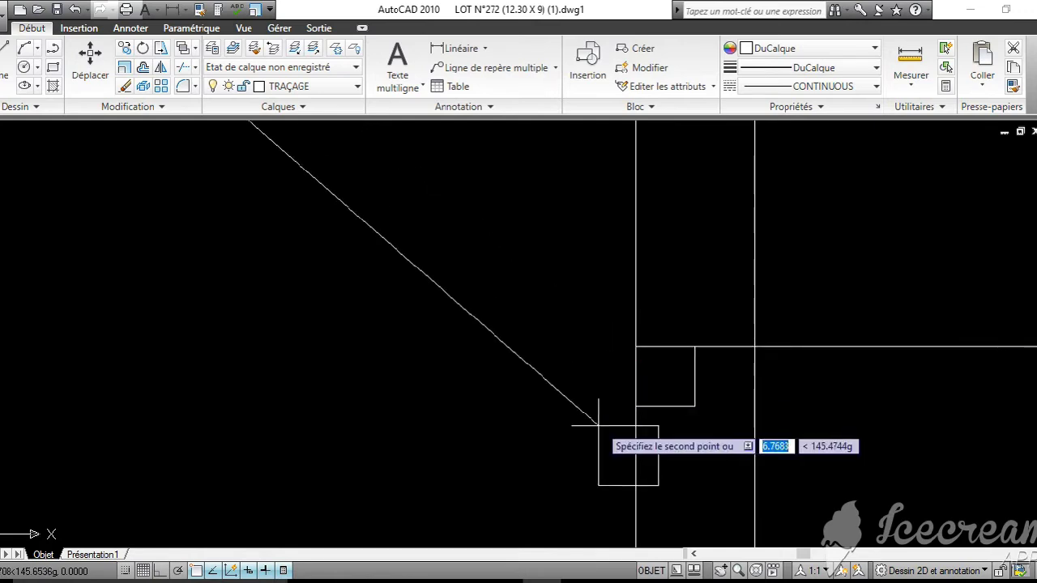
key(Escape)
scroll(648, 365, down, 5)
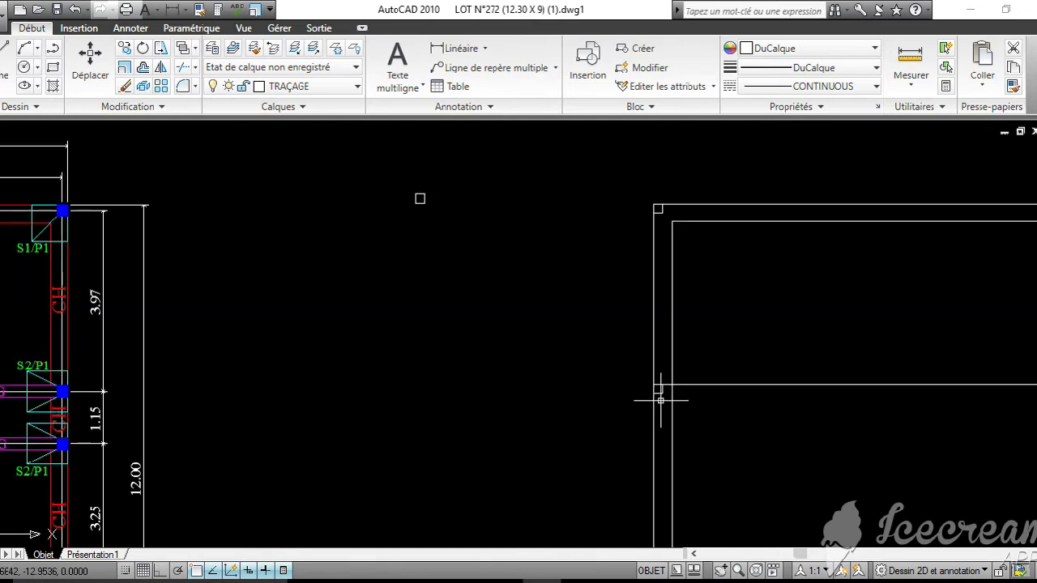
Draw a horizontal line from the new square's lower-left corner to the outer outline's right edge, with ortho mode on
middle_drag(661, 325, 600, 311)
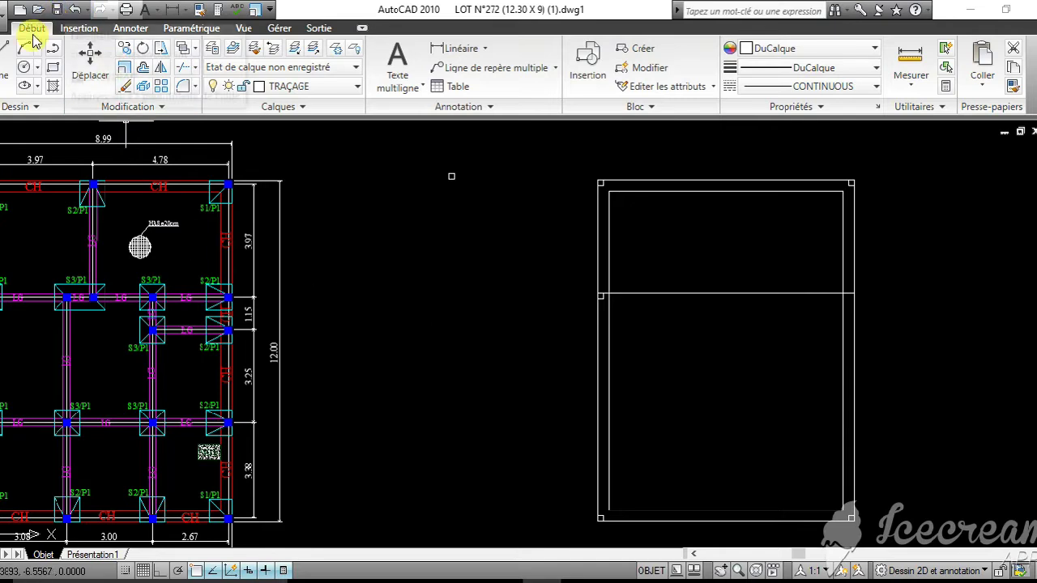
click(3, 65)
scroll(485, 300, up, 5)
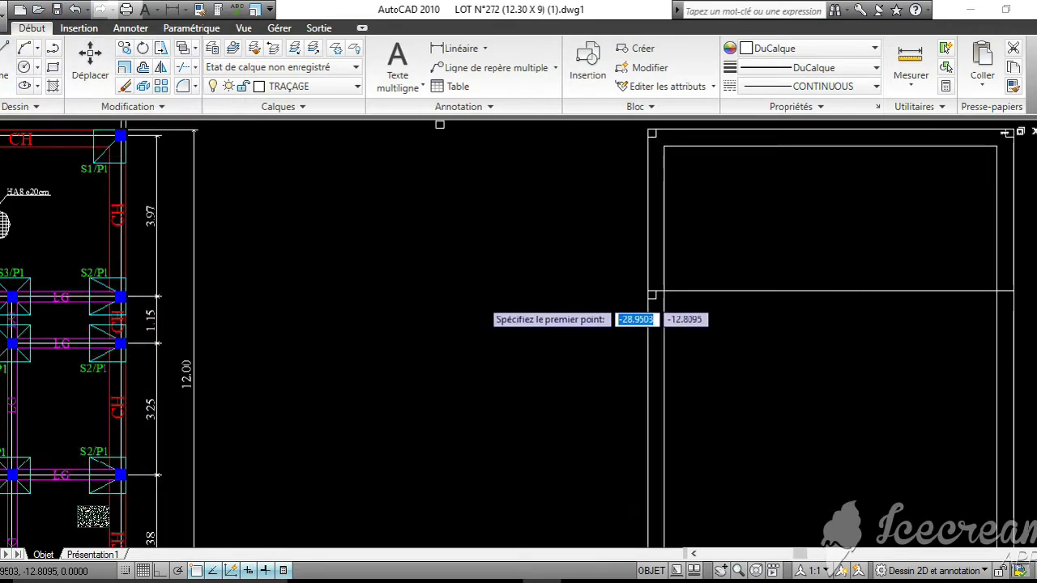
scroll(819, 294, up, 2)
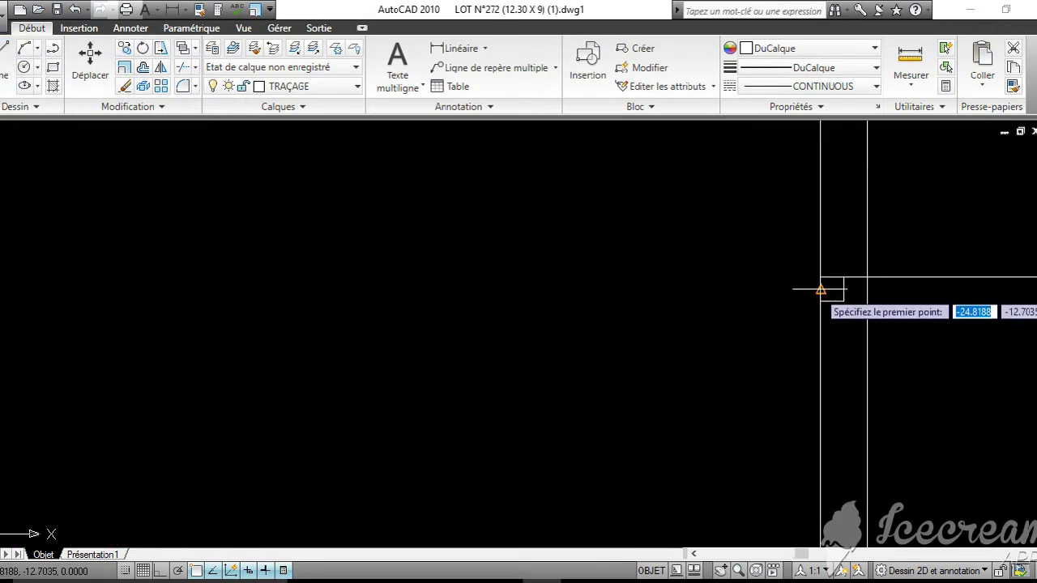
click(819, 306)
middle_drag(895, 313, 505, 273)
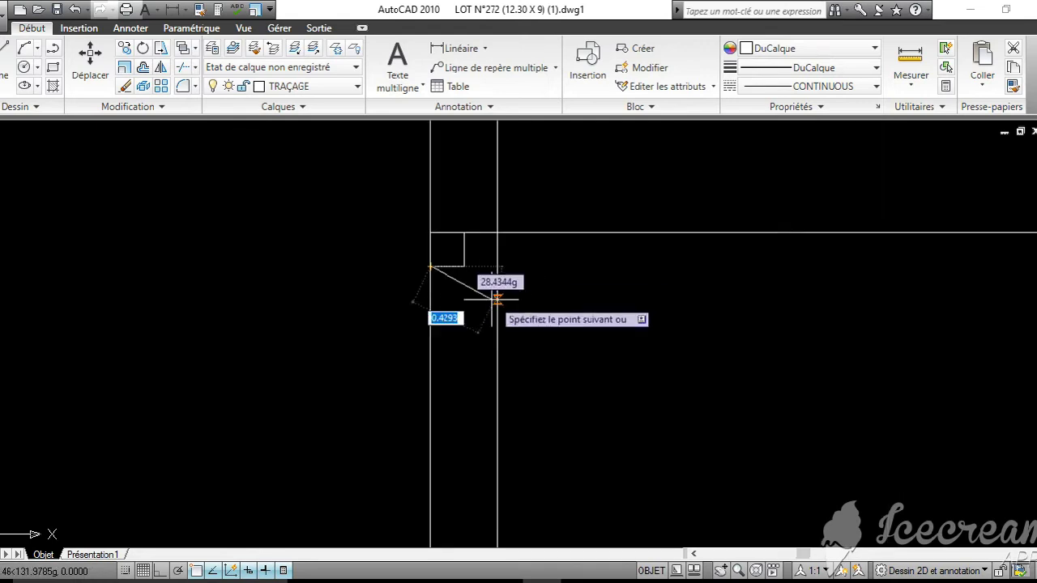
click(160, 572)
middle_drag(872, 361, 243, 268)
scroll(639, 310, down, 7)
scroll(783, 306, up, 3)
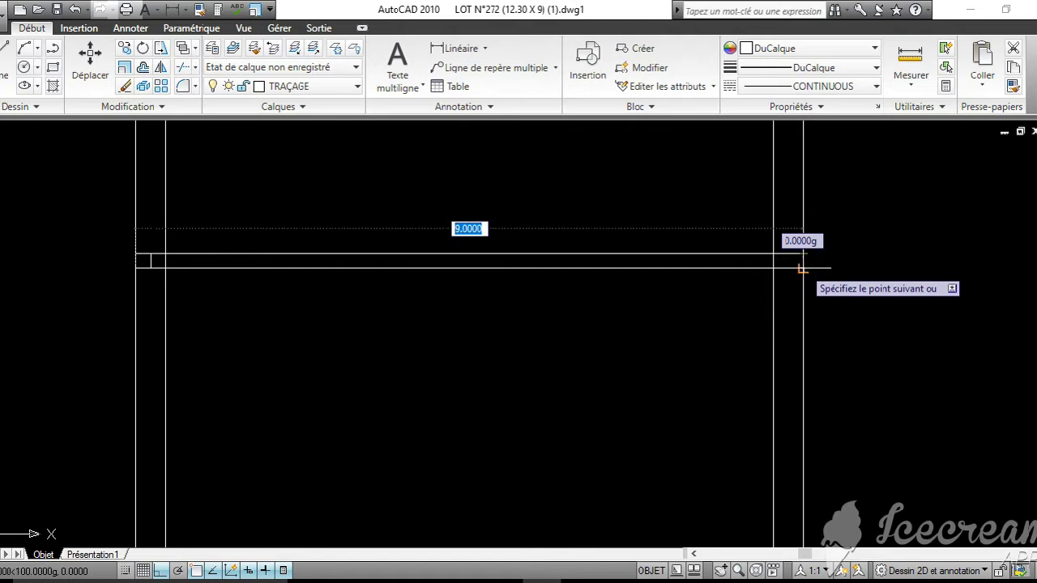
click(800, 267)
key(Return)
Start a line at the lower horizontal beam line's left end and run it 4.40 straight down the outer outline's left edge
middle_drag(265, 266, 710, 255)
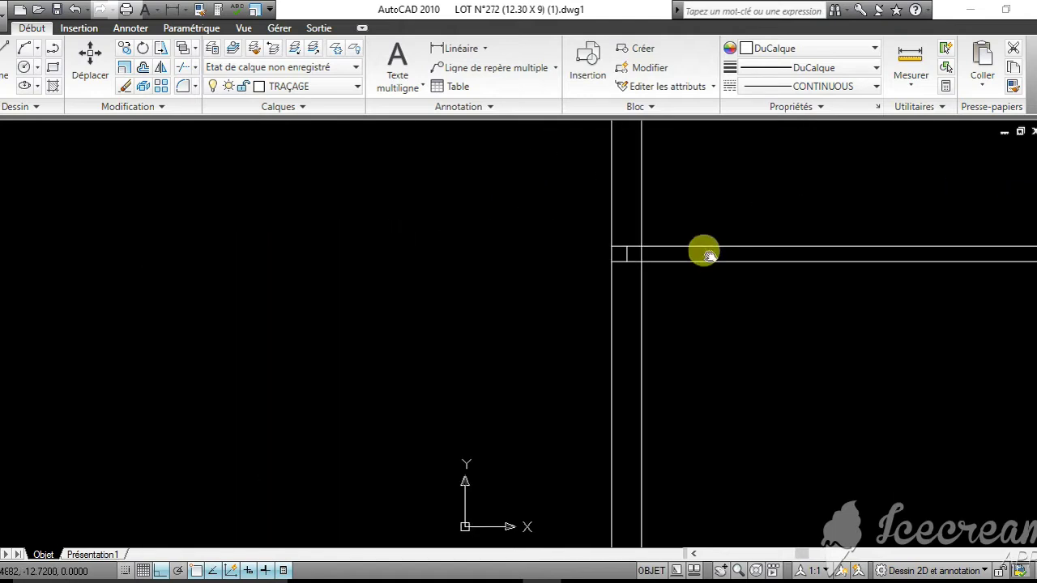
scroll(710, 256, down, 4)
middle_drag(362, 312, 413, 299)
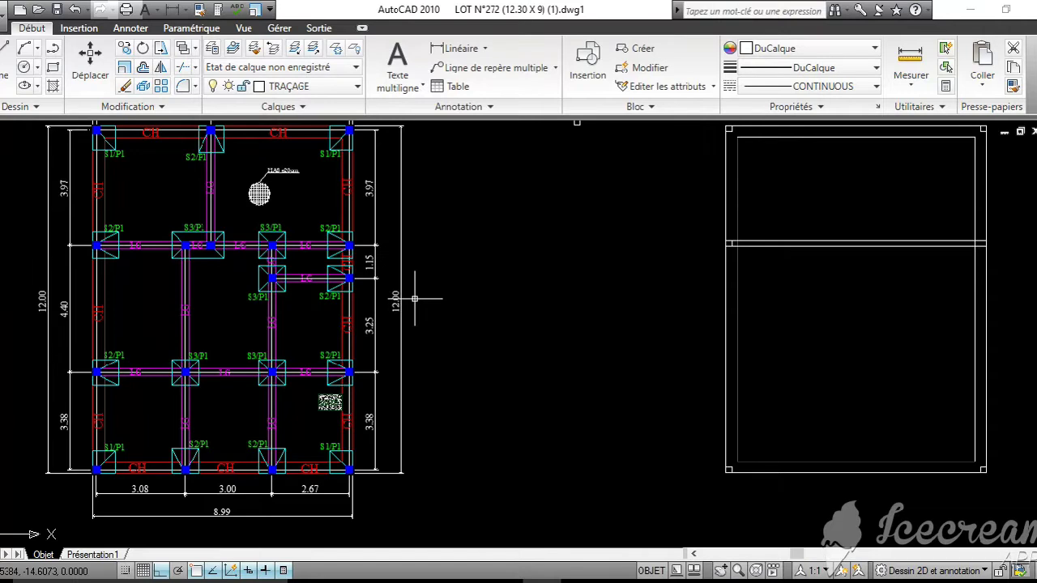
key(Return)
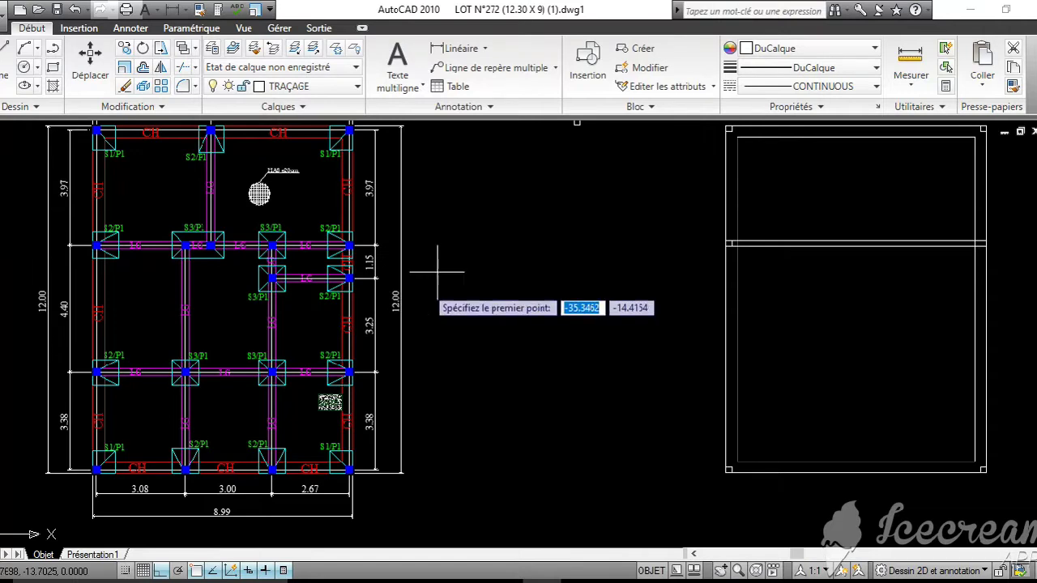
scroll(714, 241, up, 5)
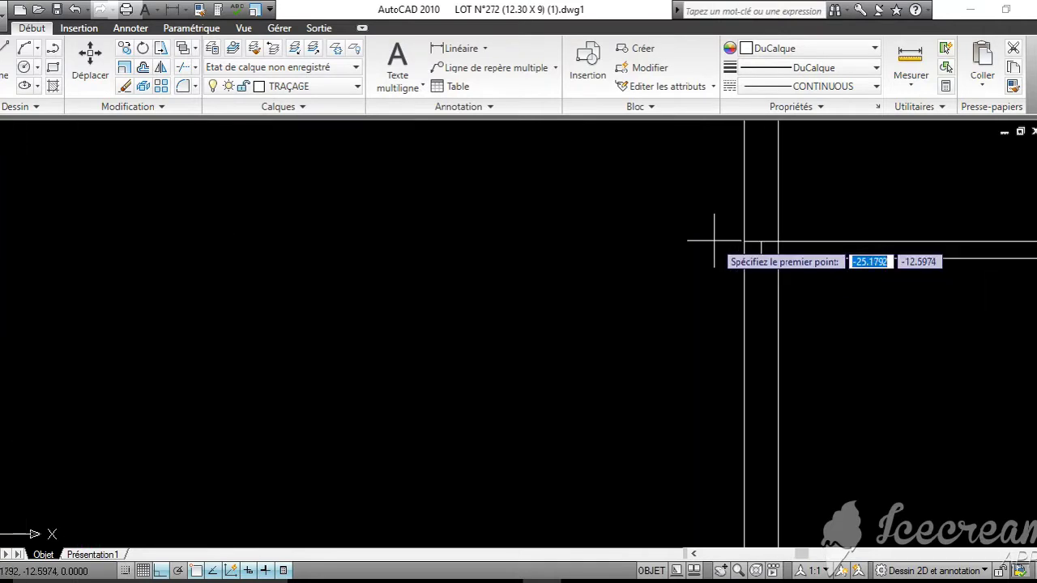
click(743, 259)
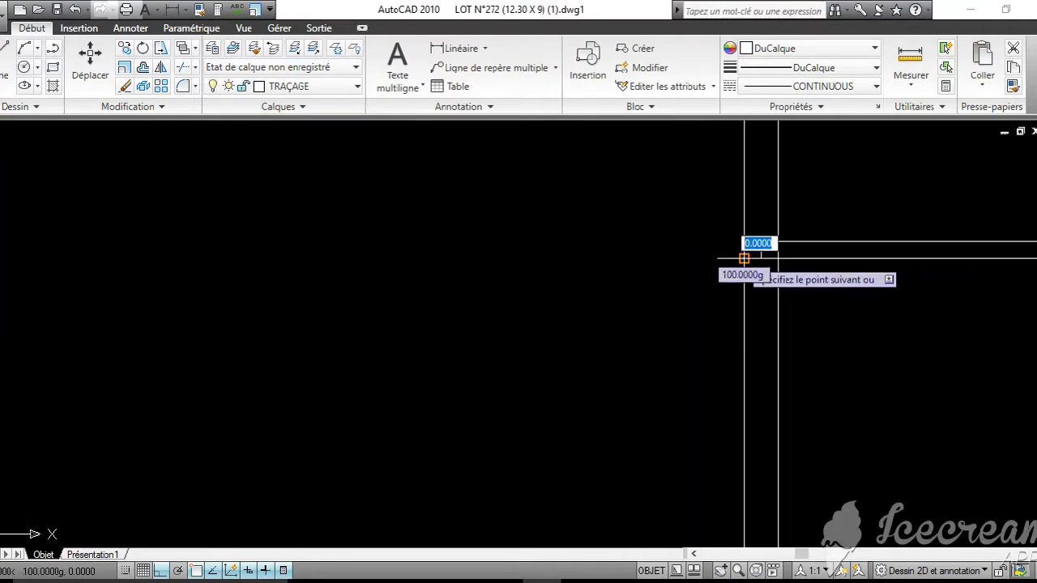
scroll(728, 243, down, 4)
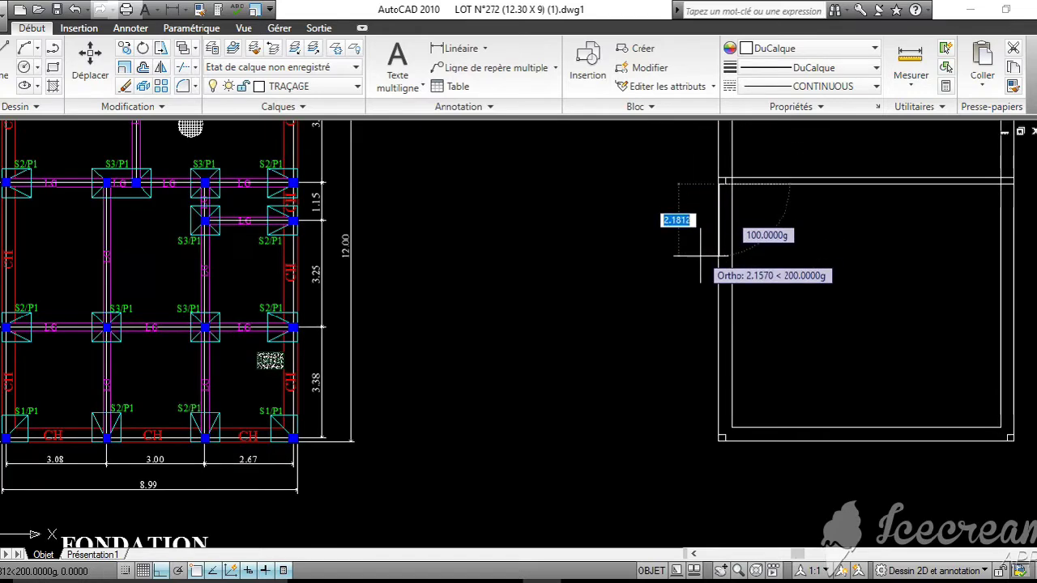
scroll(703, 247, down, 4)
scroll(707, 254, up, 2)
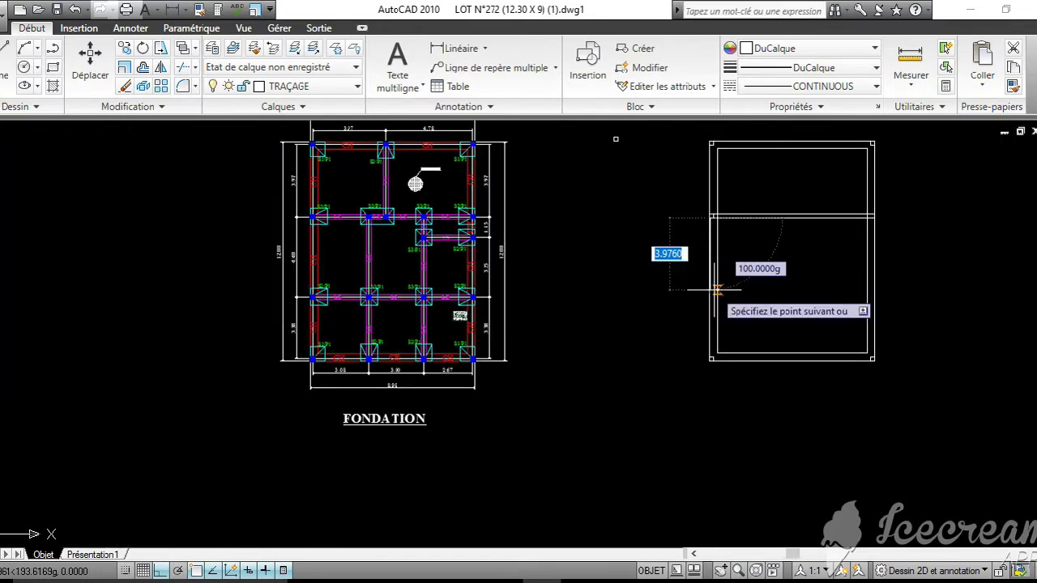
text(4.40)
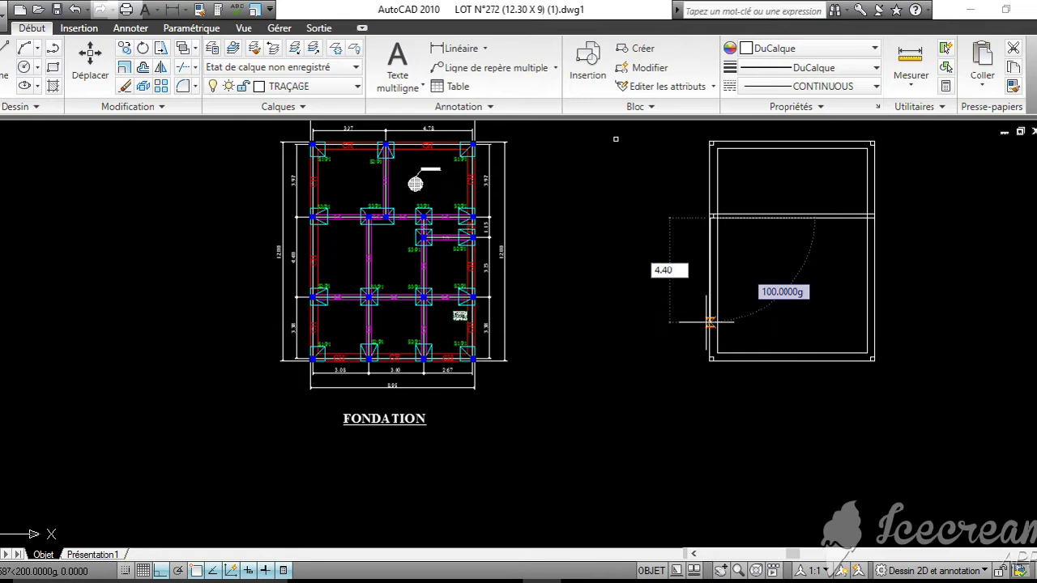
key(Return)
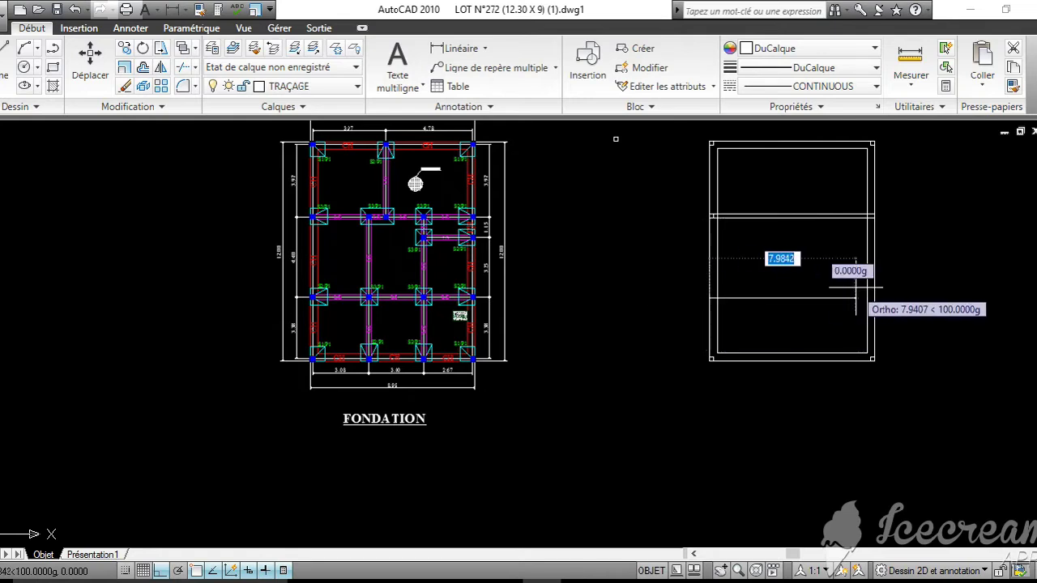
Continue the line horizontally from the 4.40 point to the outer outline's right edge and end it
scroll(864, 298, up, 4)
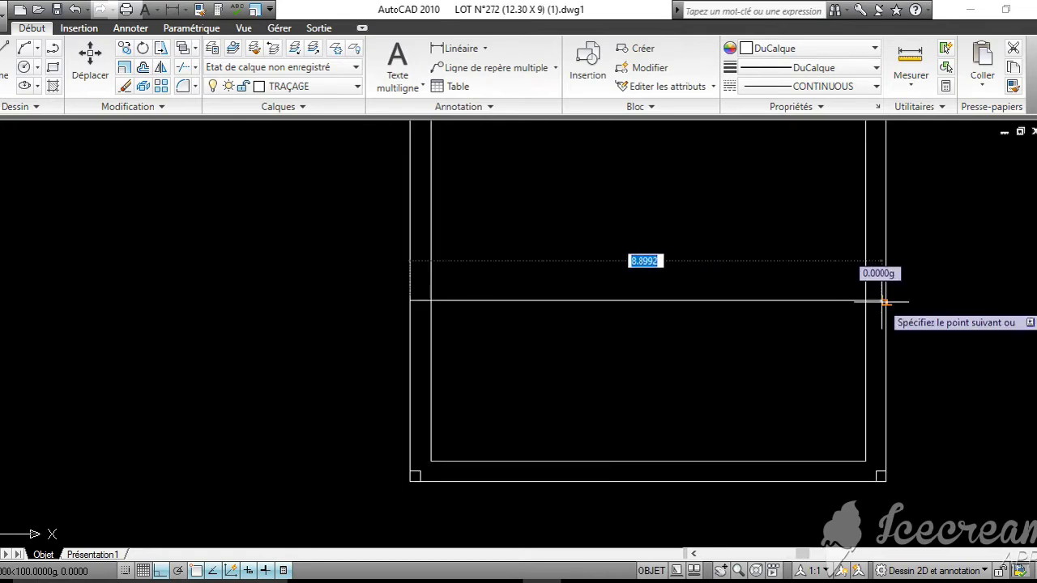
click(886, 301)
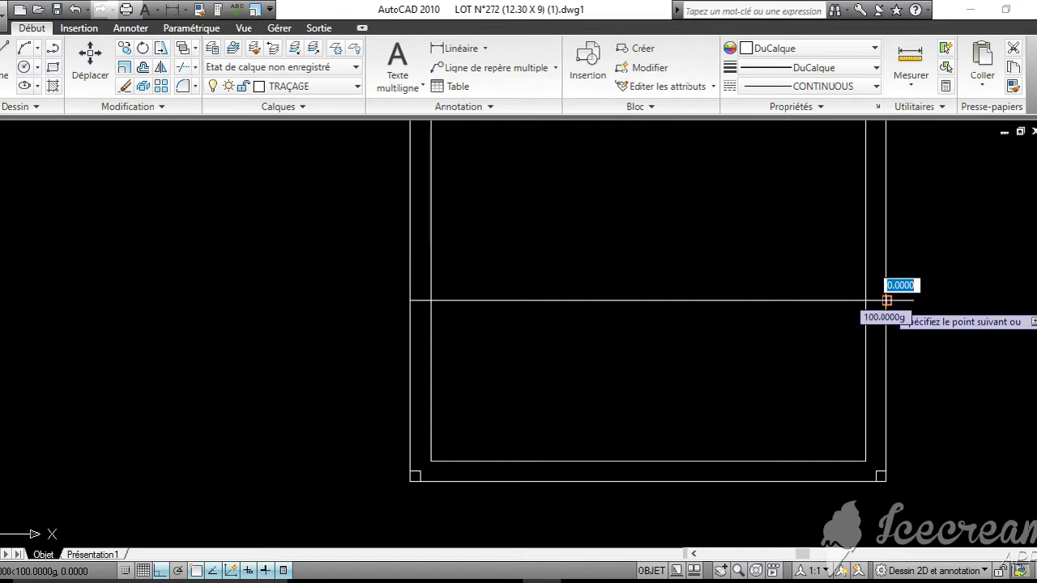
key(Escape)
Start the Copy command and select the loose 0.20 square between the two plans as the object to copy
scroll(545, 308, down, 4)
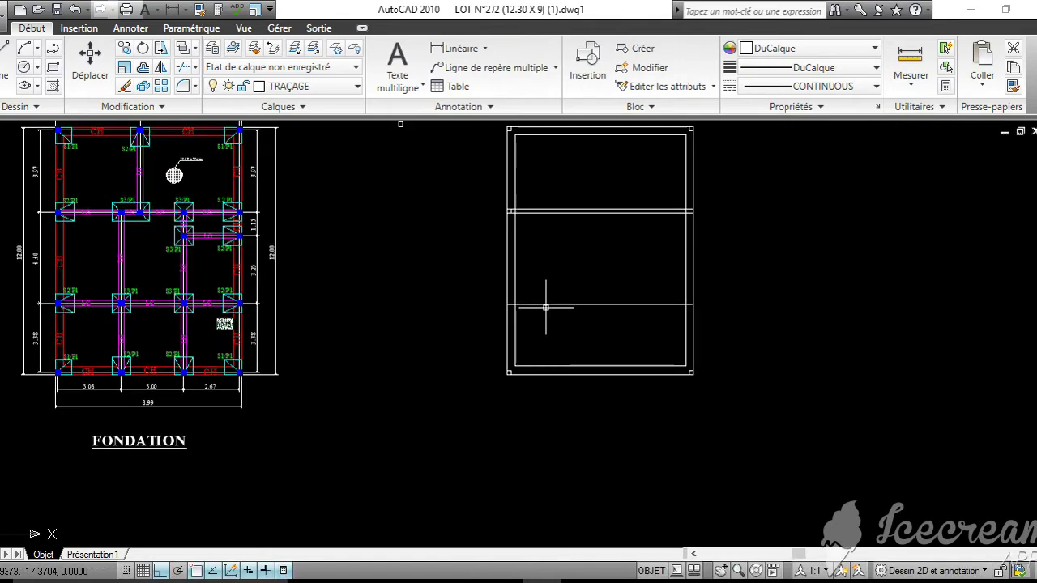
middle_drag(484, 216, 518, 284)
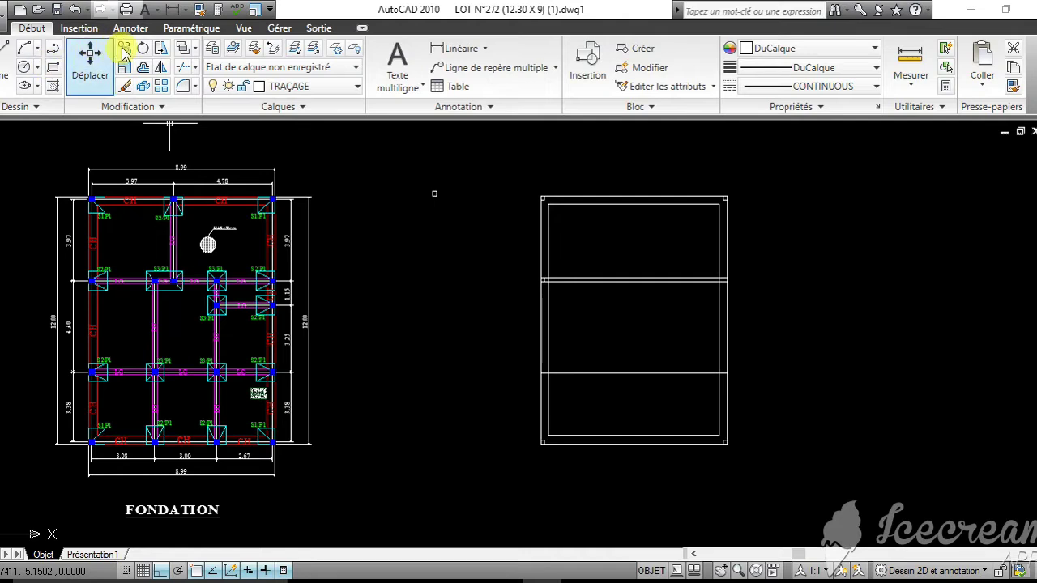
click(449, 221)
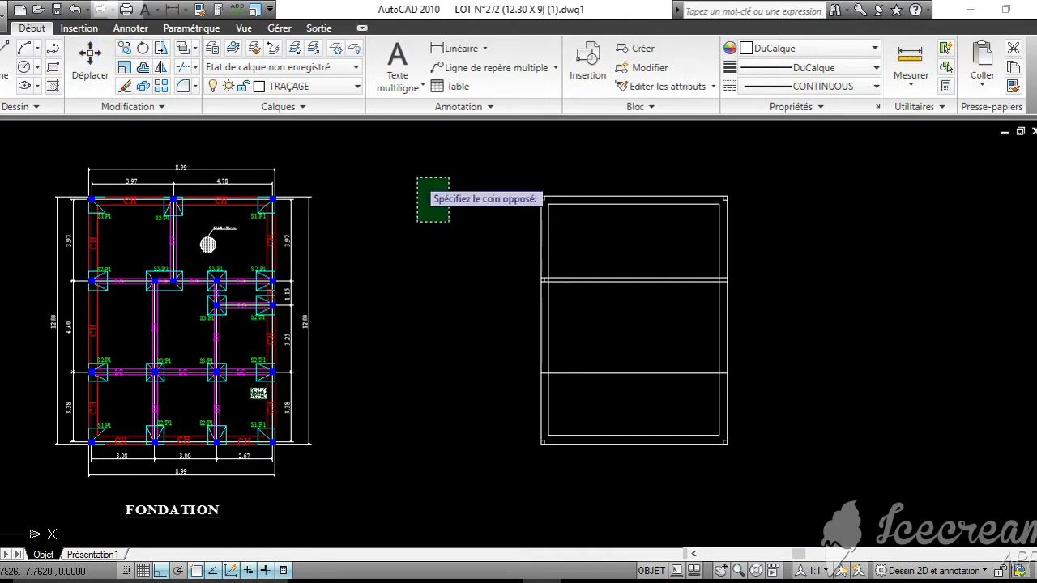
click(434, 194)
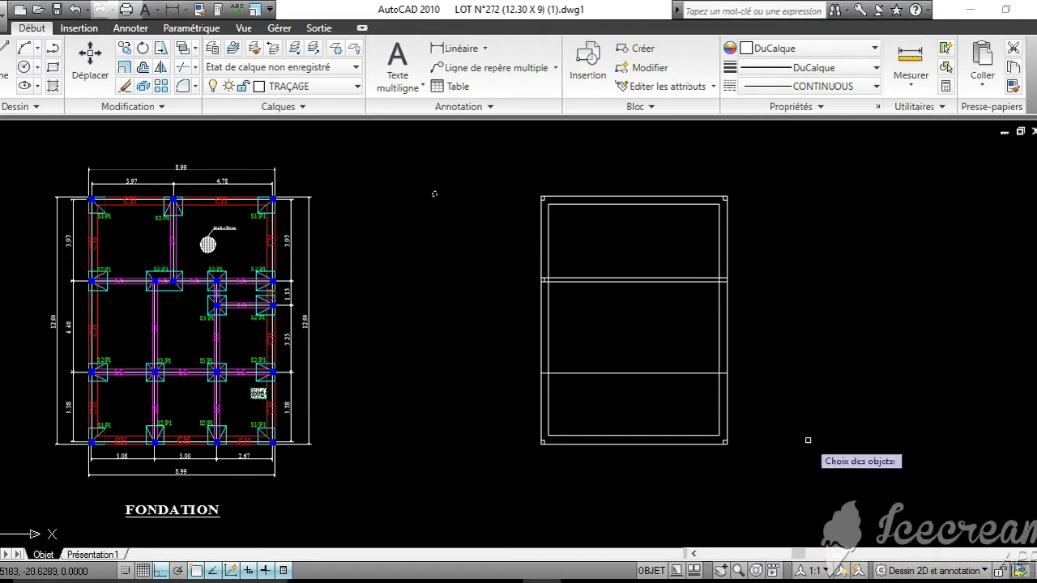
scroll(529, 371, up, 4)
scroll(529, 370, down, 2)
scroll(493, 315, down, 5)
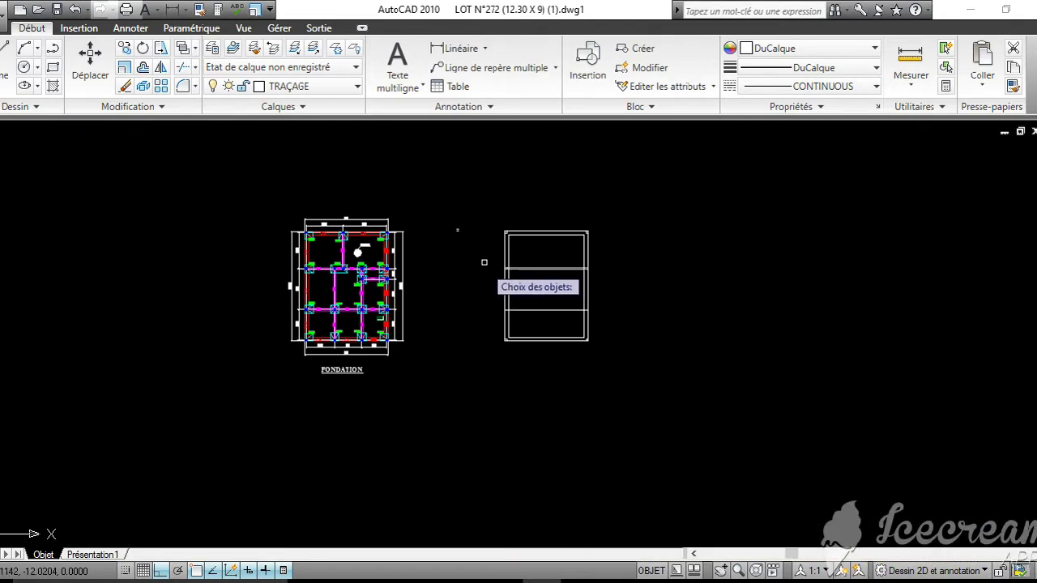
scroll(456, 219, up, 5)
key(Return)
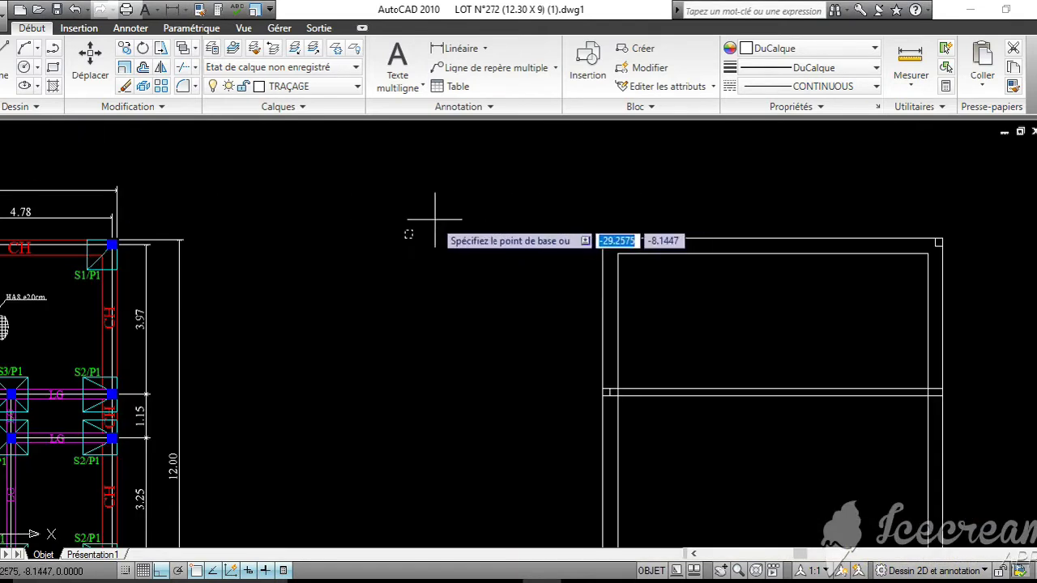
scroll(405, 234, up, 4)
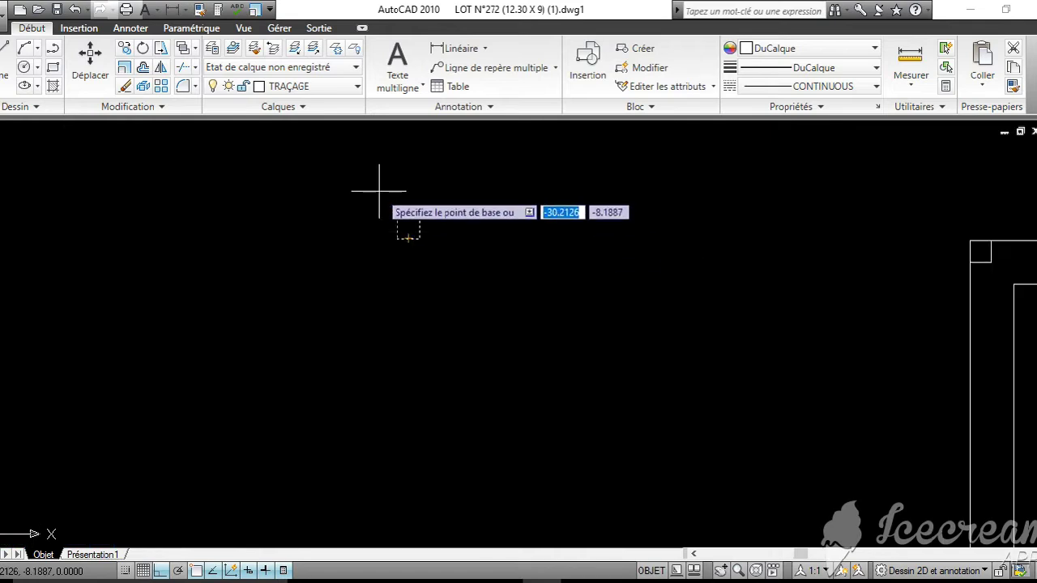
Copy the small column square by its upper-left corner onto the left end of the lower horizontal partition line, with Ortho off
click(397, 217)
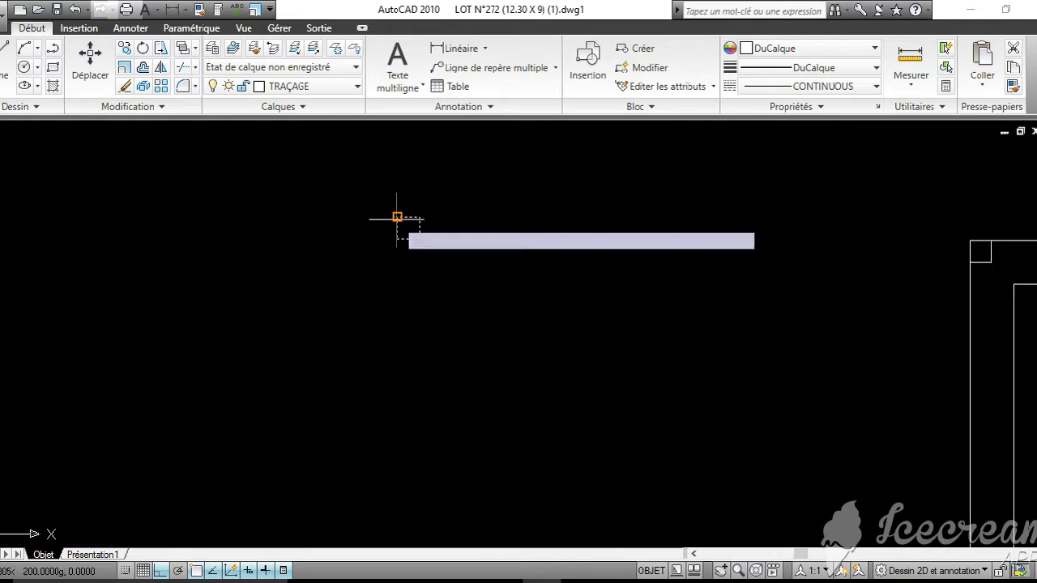
scroll(880, 478, down, 4)
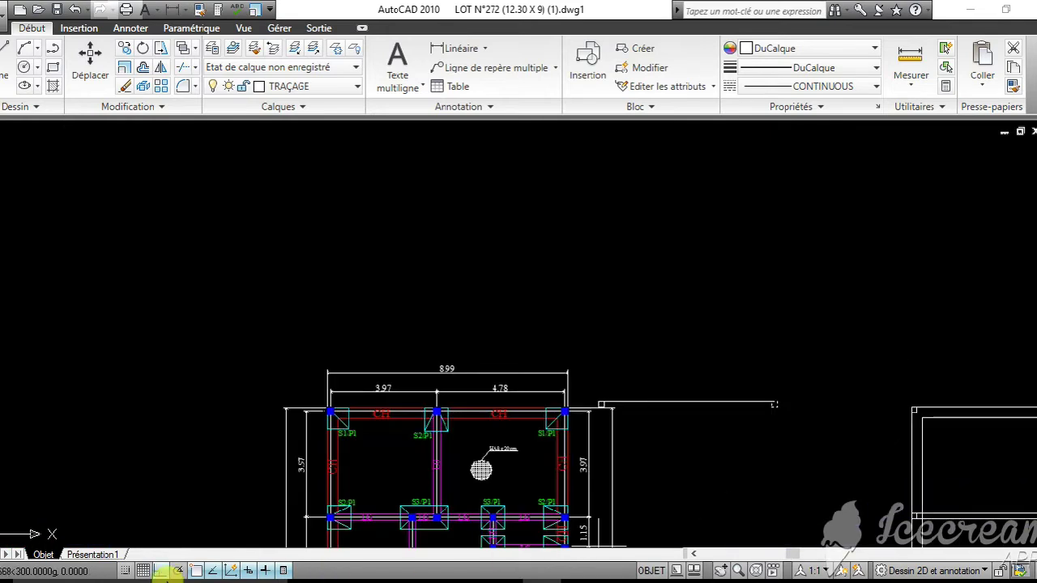
click(159, 571)
middle_drag(579, 521, 492, 294)
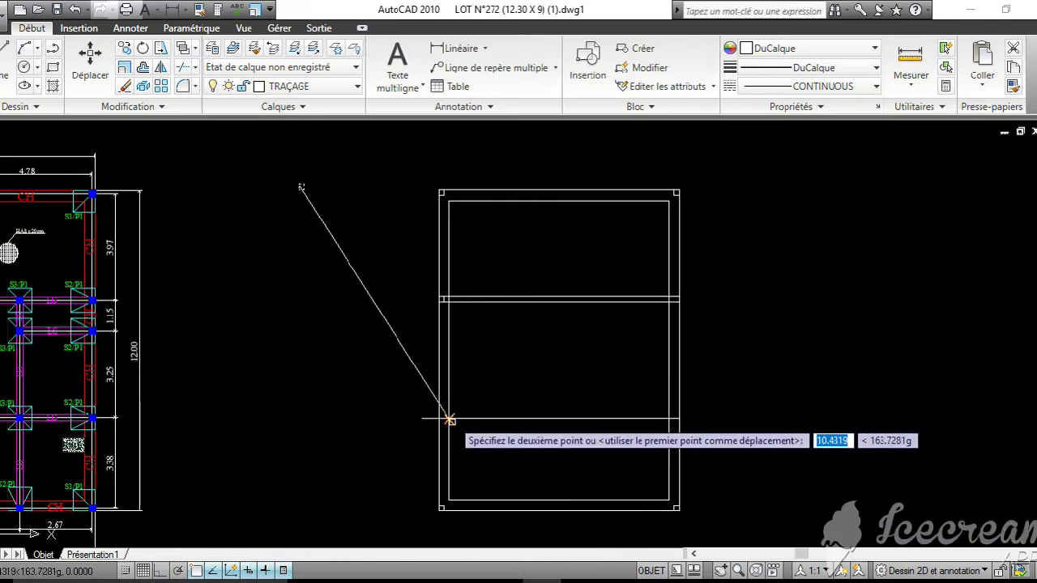
scroll(444, 420, up, 3)
scroll(425, 422, up, 4)
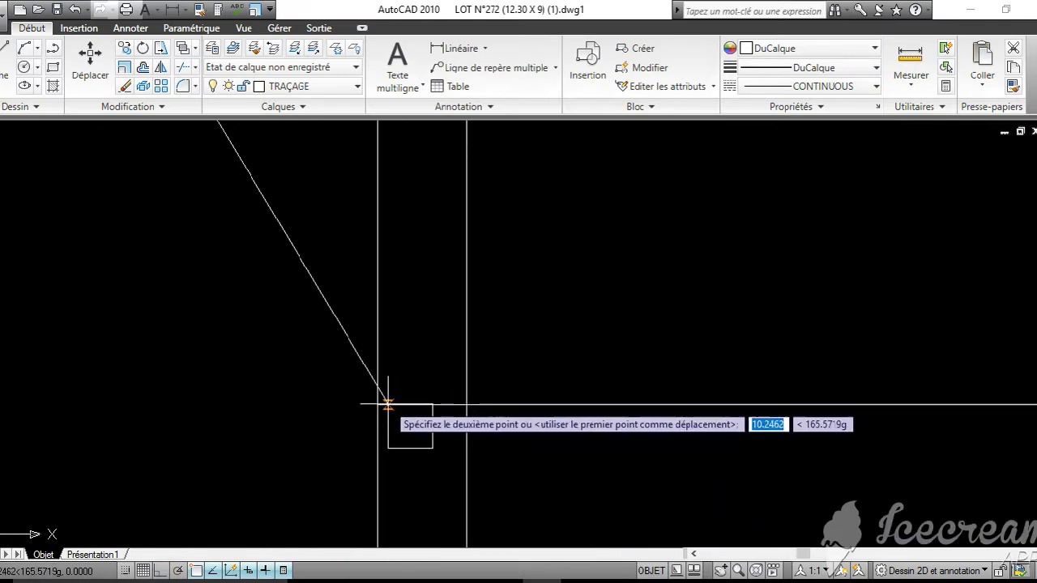
scroll(382, 404, down, 5)
scroll(380, 406, down, 5)
click(652, 324)
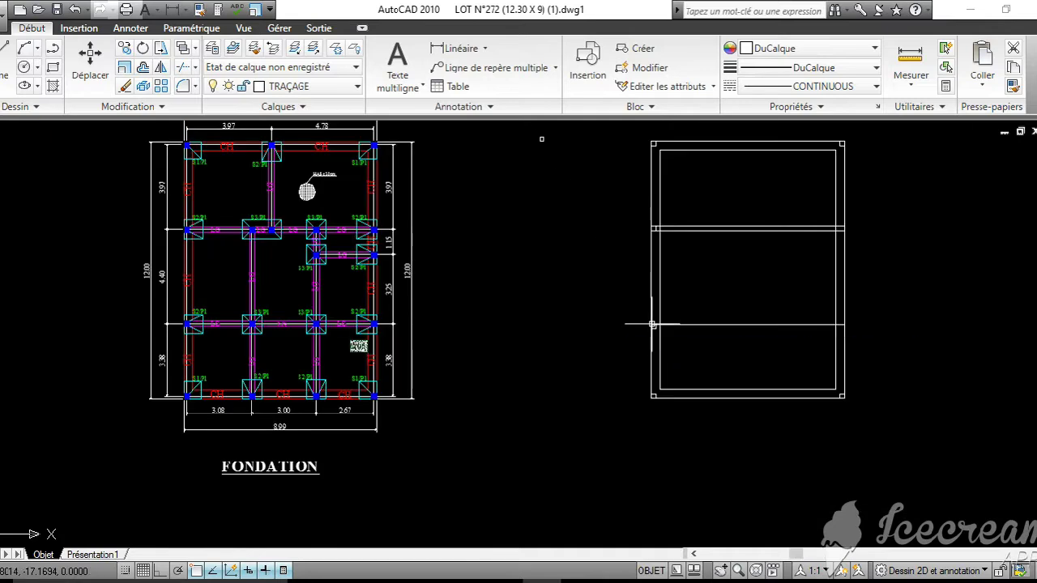
Draw the lower partition's second horizontal line from the column square's lower-left corner to the outline's outer right edge, with Ortho on
click(7, 48)
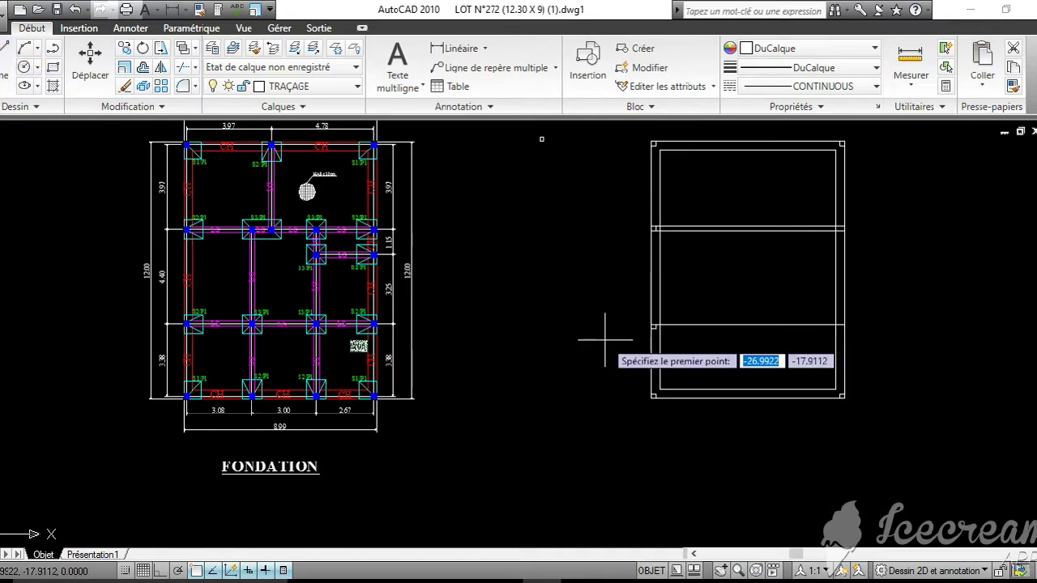
scroll(757, 296, up, 5)
scroll(543, 263, up, 3)
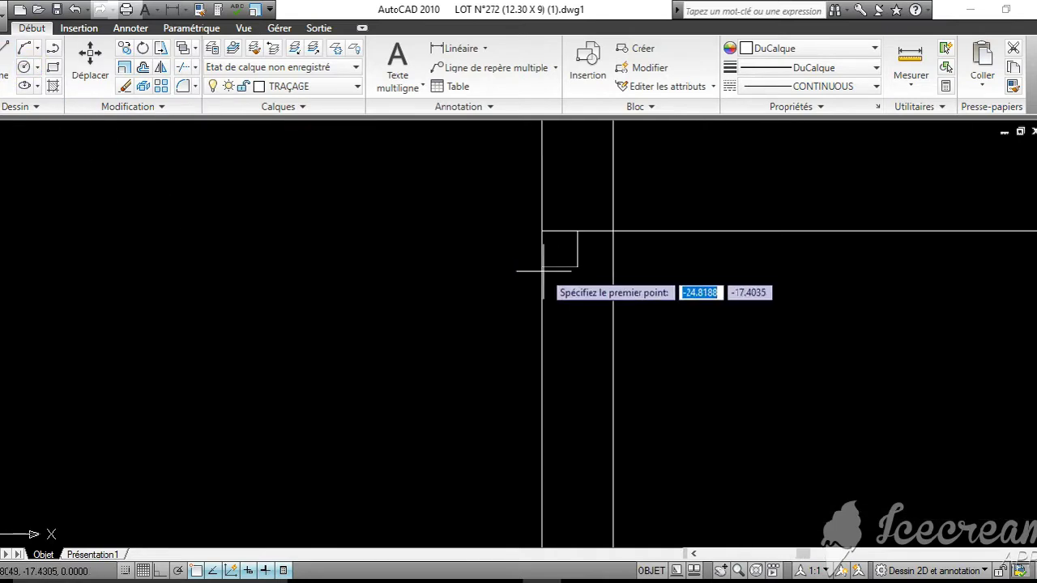
click(541, 266)
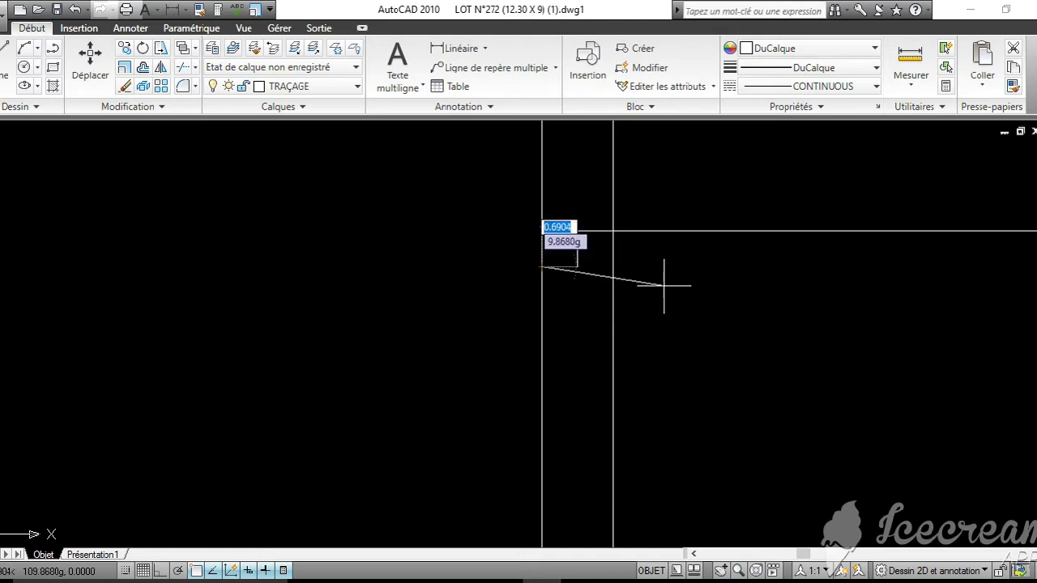
click(162, 573)
mouse_move(944, 413)
middle_down()
mouse_move(782, 375)
mouse_move(545, 371)
middle_up()
middle_drag(1013, 364, 499, 409)
scroll(972, 251, down, 5)
middle_drag(971, 252, 740, 271)
scroll(694, 273, up, 5)
scroll(688, 273, up, 3)
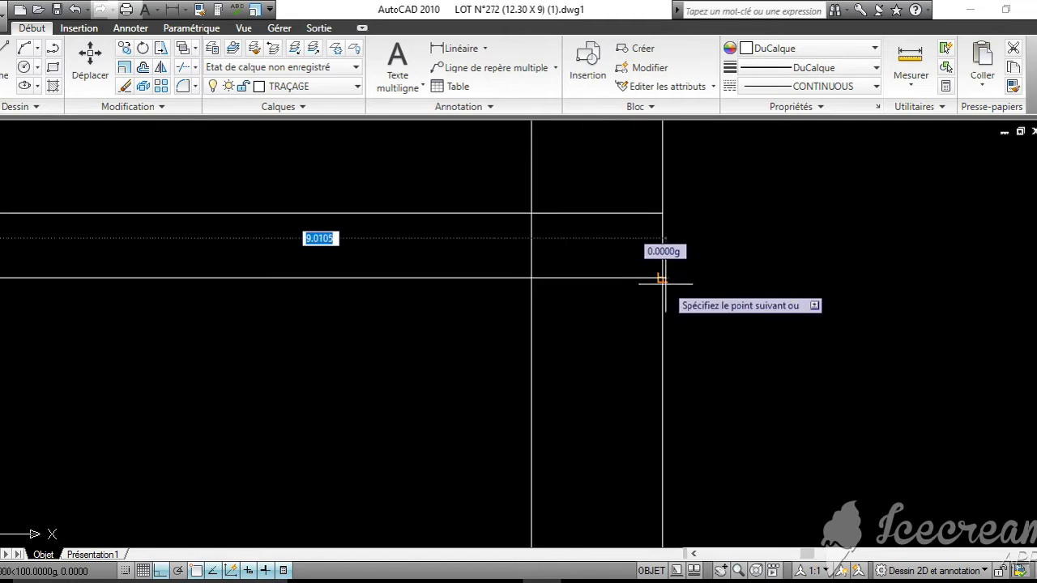
click(661, 278)
key(Return)
scroll(917, 346, down, 5)
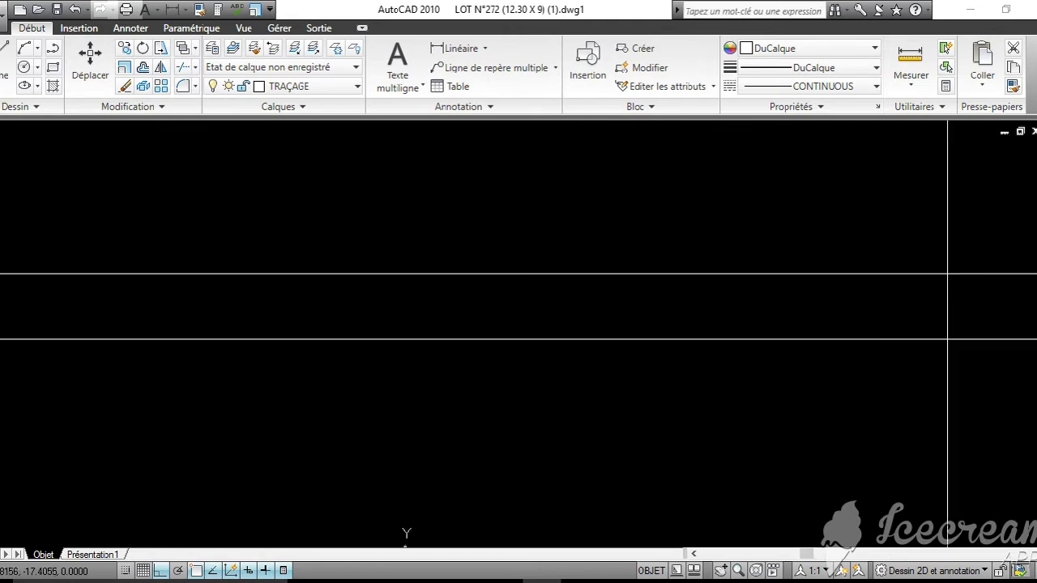
scroll(826, 347, down, 2)
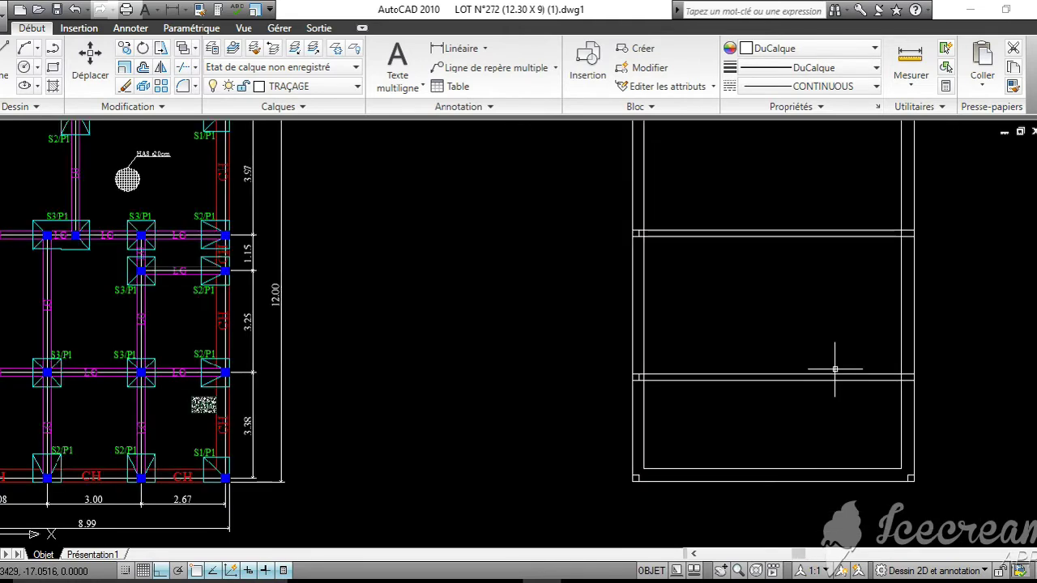
Start a line at the top-right corner of the outline's upper-left column and run it 3.97 horizontally along the top edge
middle_drag(834, 369, 828, 394)
middle_drag(552, 346, 700, 374)
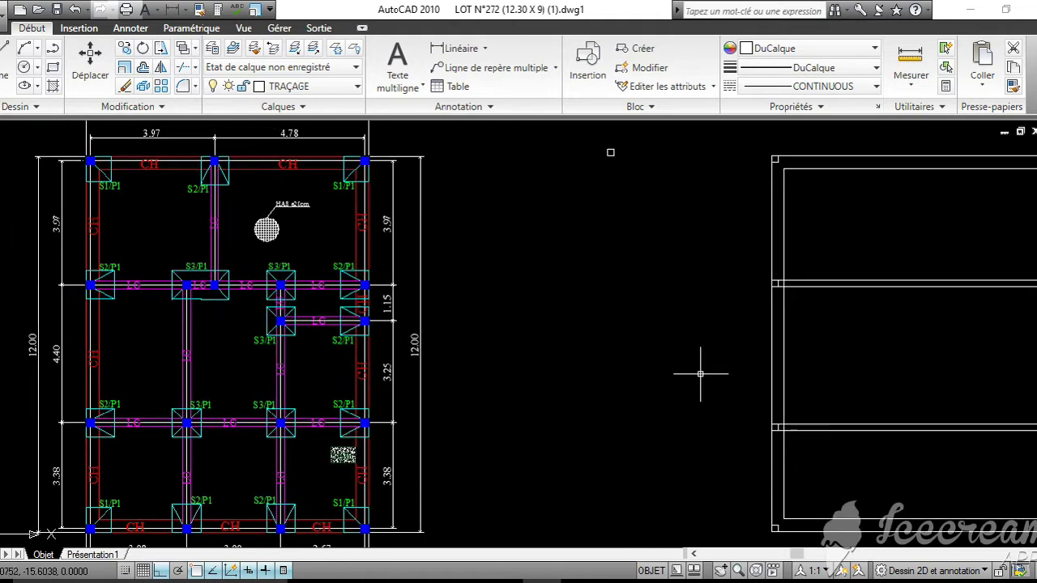
middle_drag(263, 338, 276, 381)
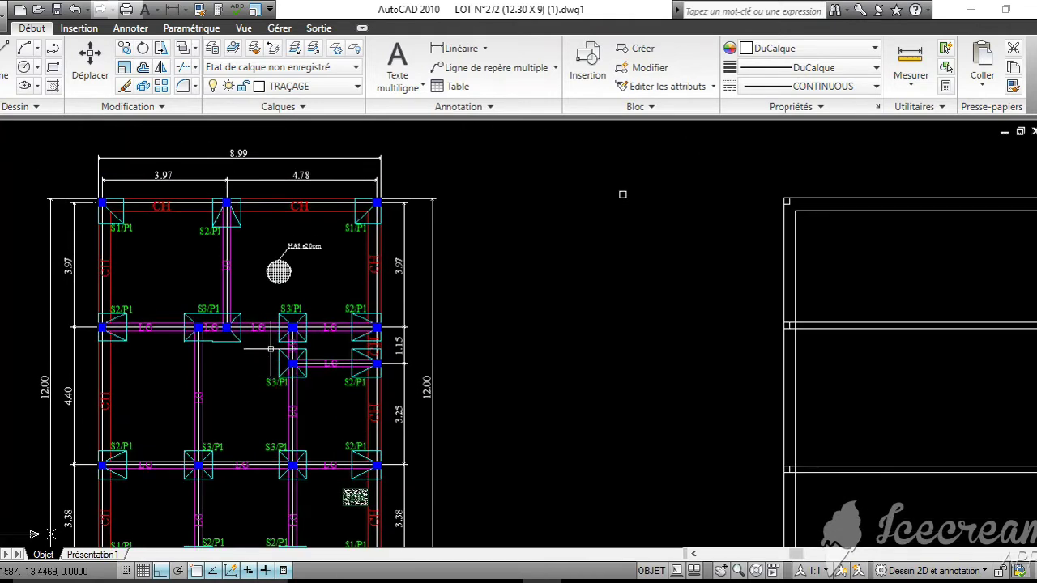
middle_drag(846, 348, 678, 312)
scroll(745, 316, up, 5)
scroll(741, 288, down, 5)
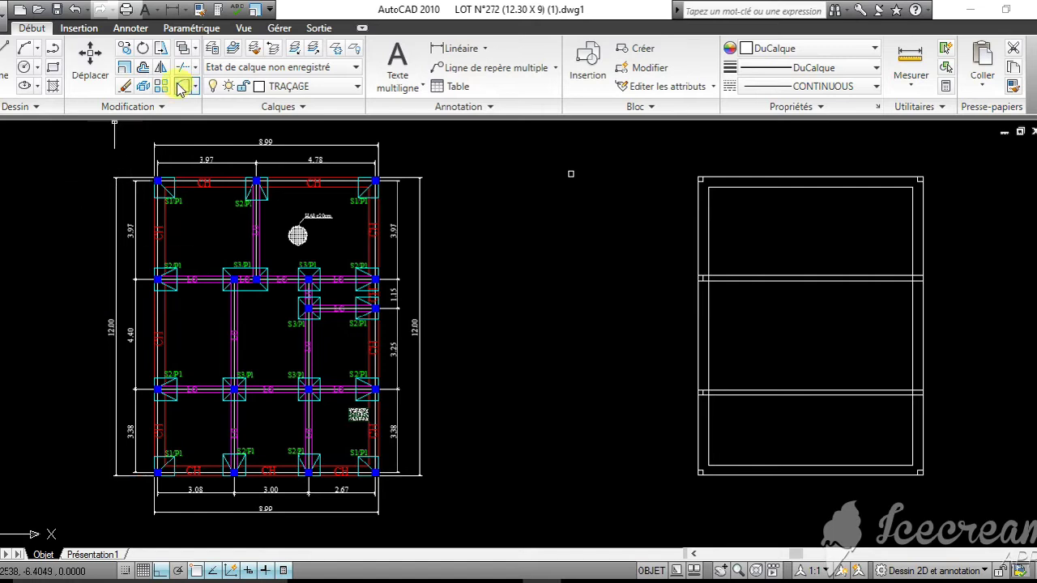
click(5, 61)
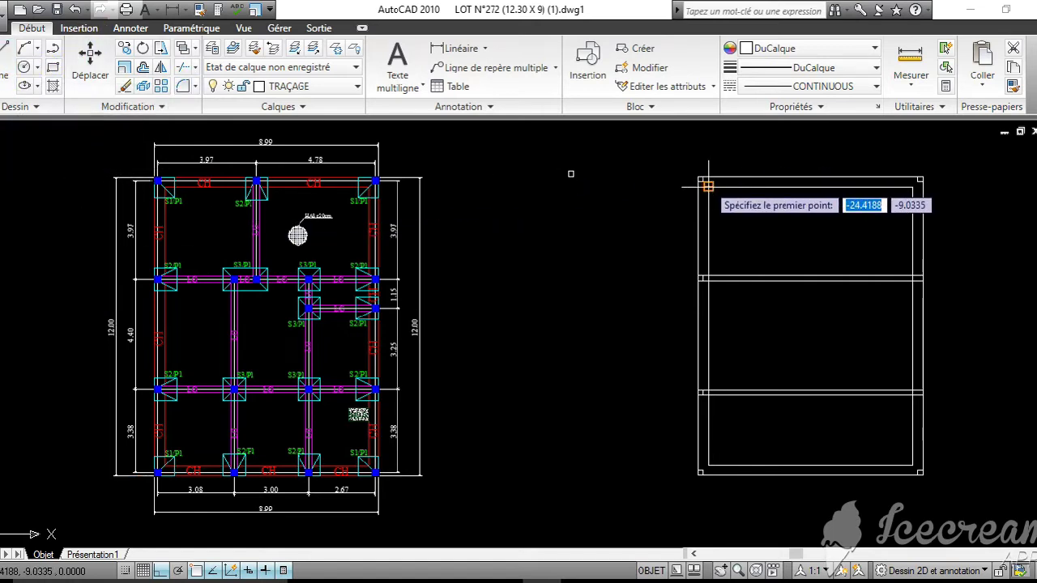
scroll(697, 180, up, 5)
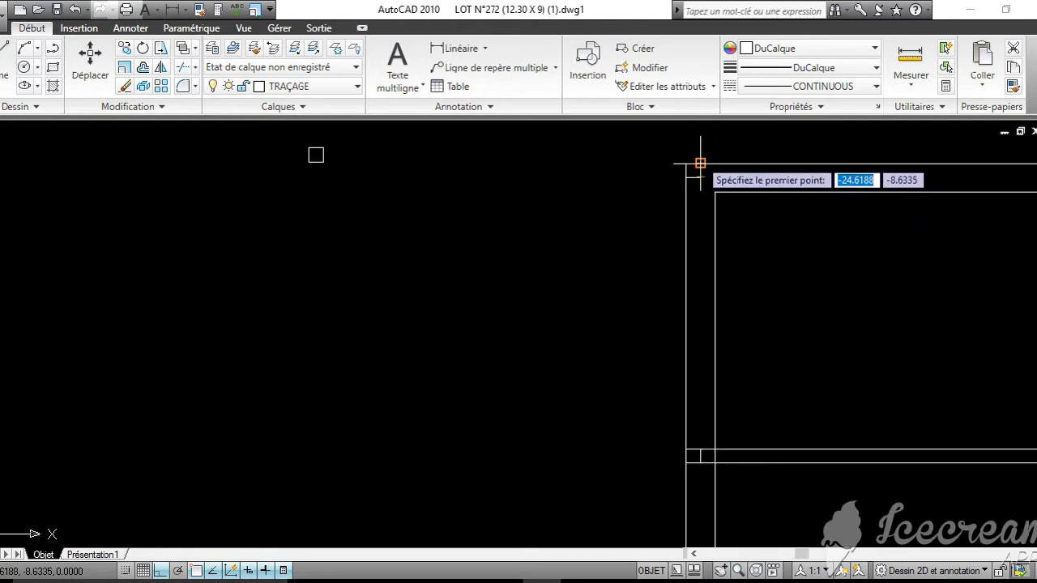
click(699, 162)
middle_drag(837, 149, 595, 267)
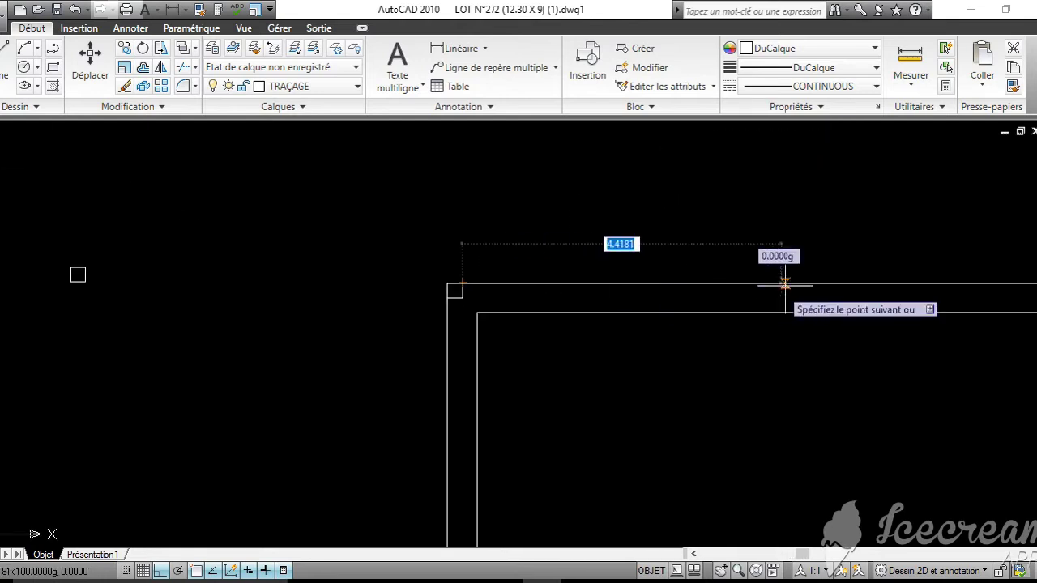
text(3)
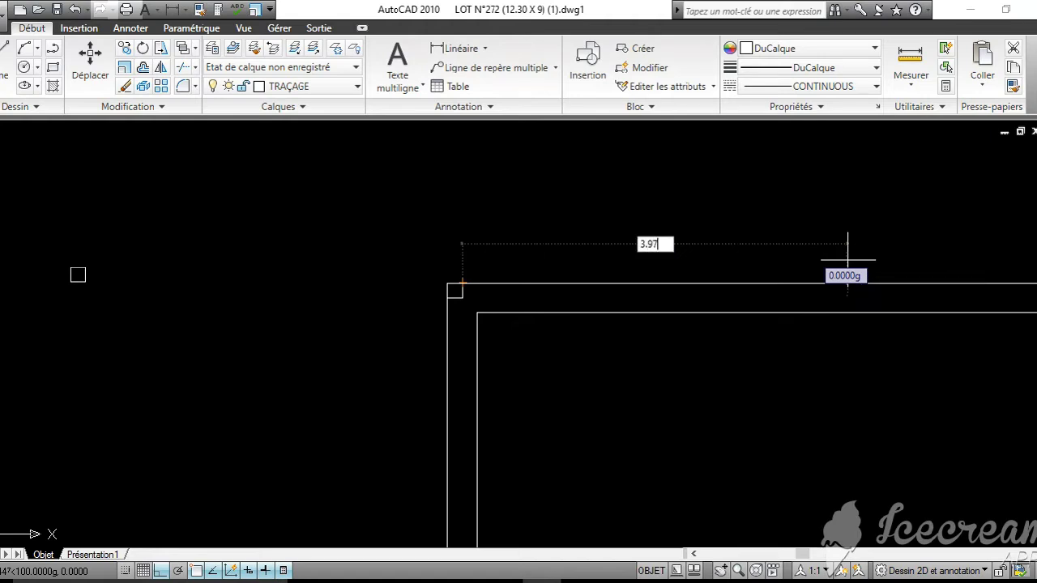
text(.97)
key(Return)
Continue the line vertically down to the upper line of the first horizontal partition and end it there
mouse_move(698, 428)
middle_down()
mouse_move(701, 282)
mouse_move(693, 369)
middle_up()
middle_drag(687, 465, 697, 348)
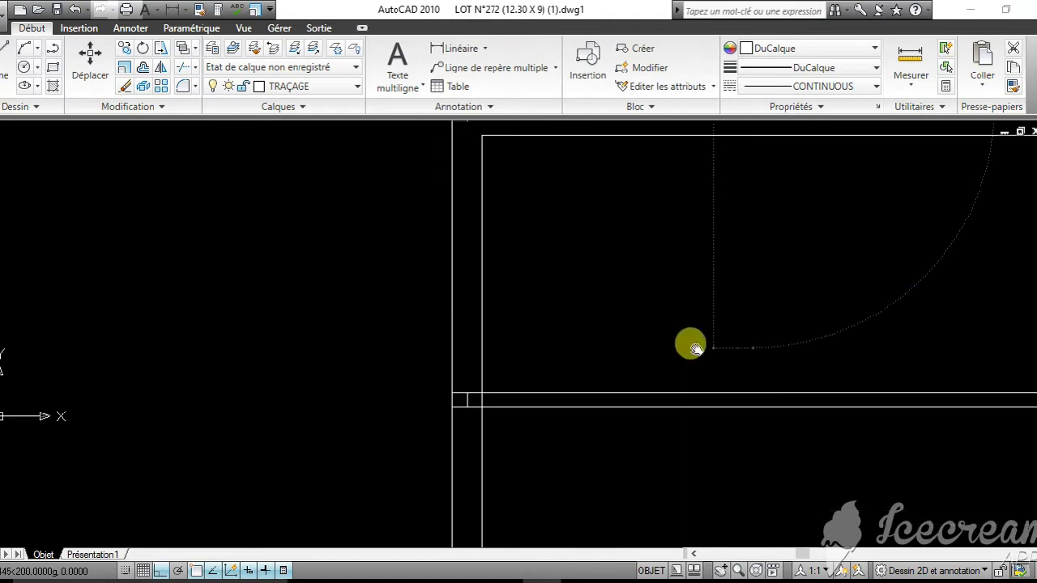
scroll(697, 348, down, 2)
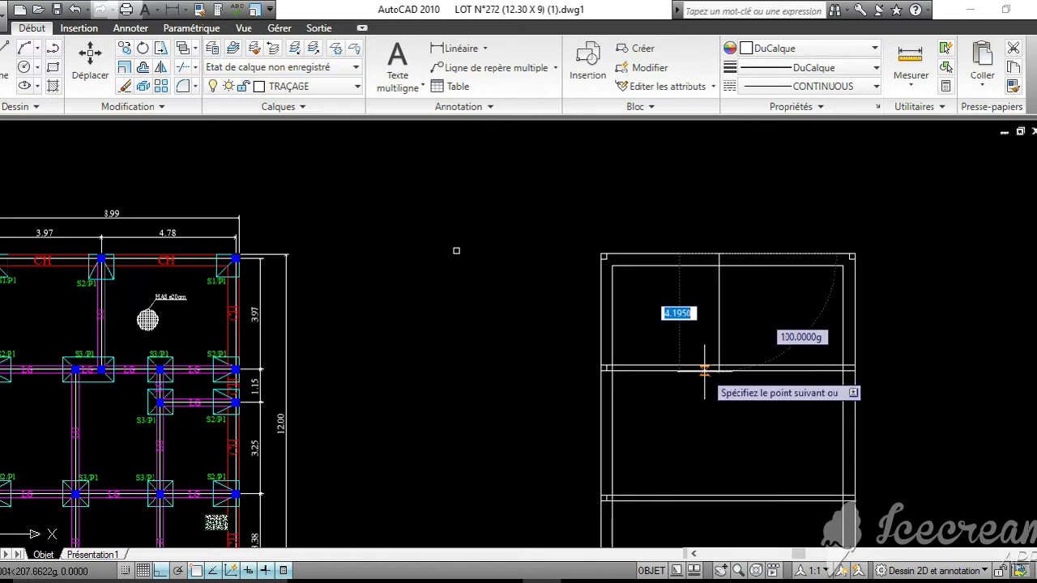
scroll(704, 369, up, 5)
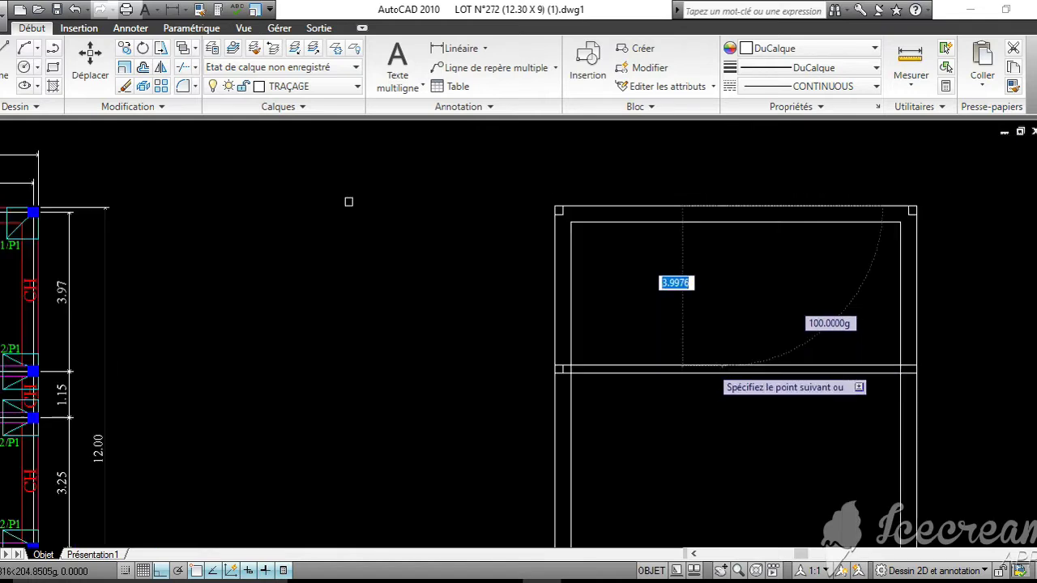
click(745, 366)
key(Escape)
scroll(773, 354, down, 2)
middle_drag(762, 361, 762, 390)
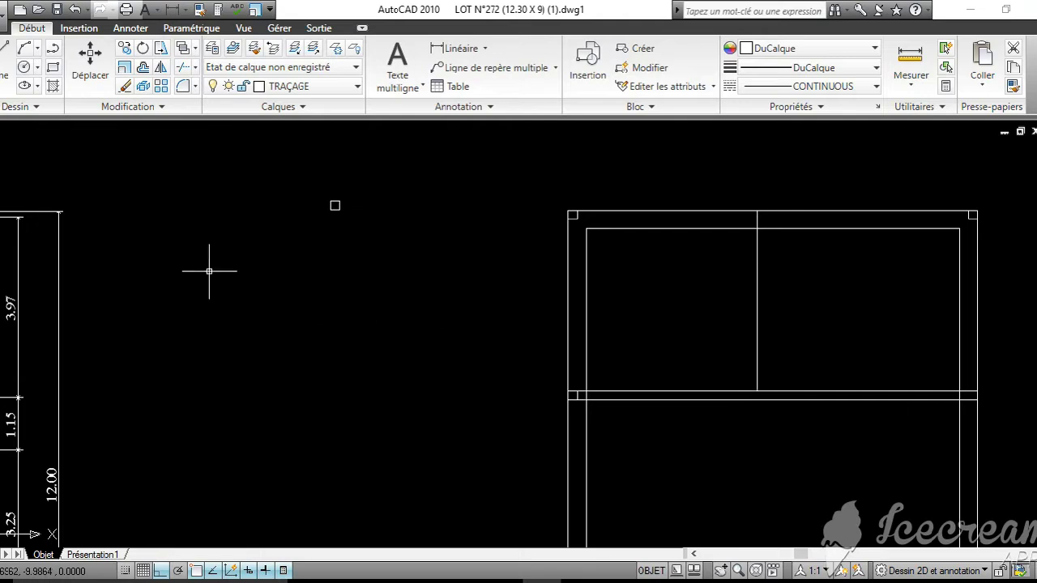
Copy the loose column square by its upper-left corner to the top end of the vertical partition line, with Ortho off
scroll(438, 291, down, 4)
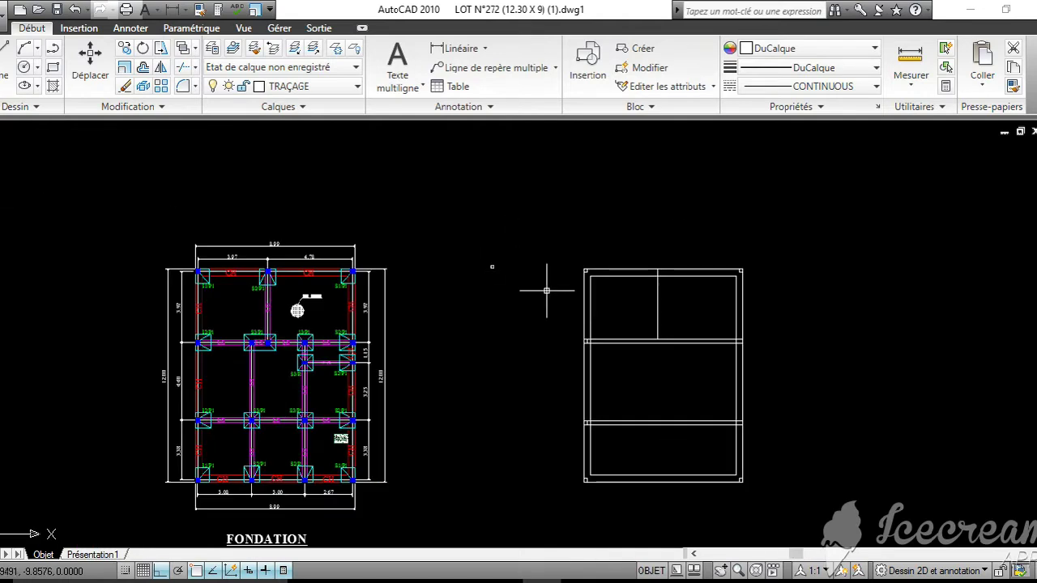
scroll(547, 290, up, 2)
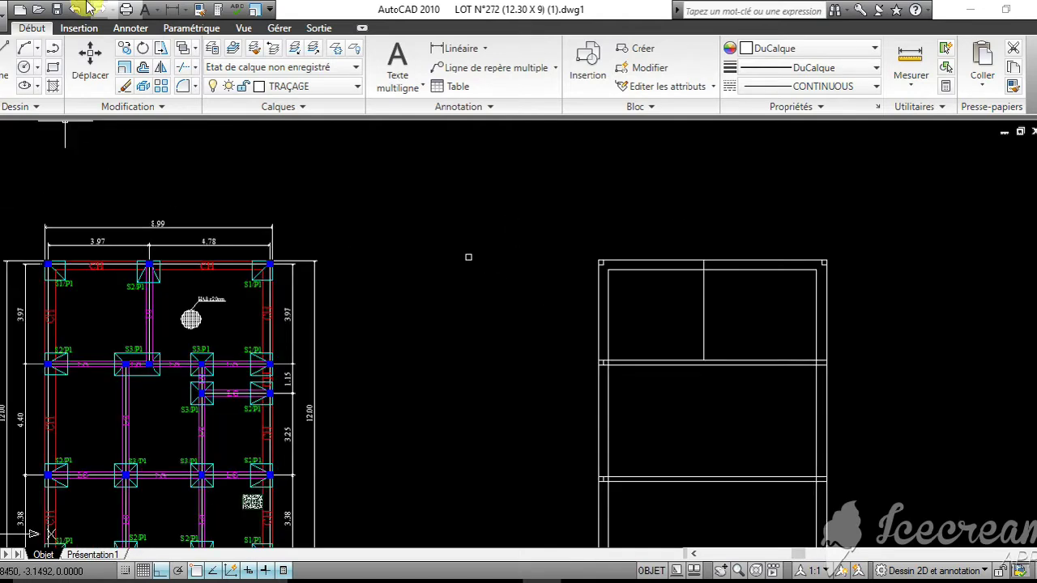
click(126, 49)
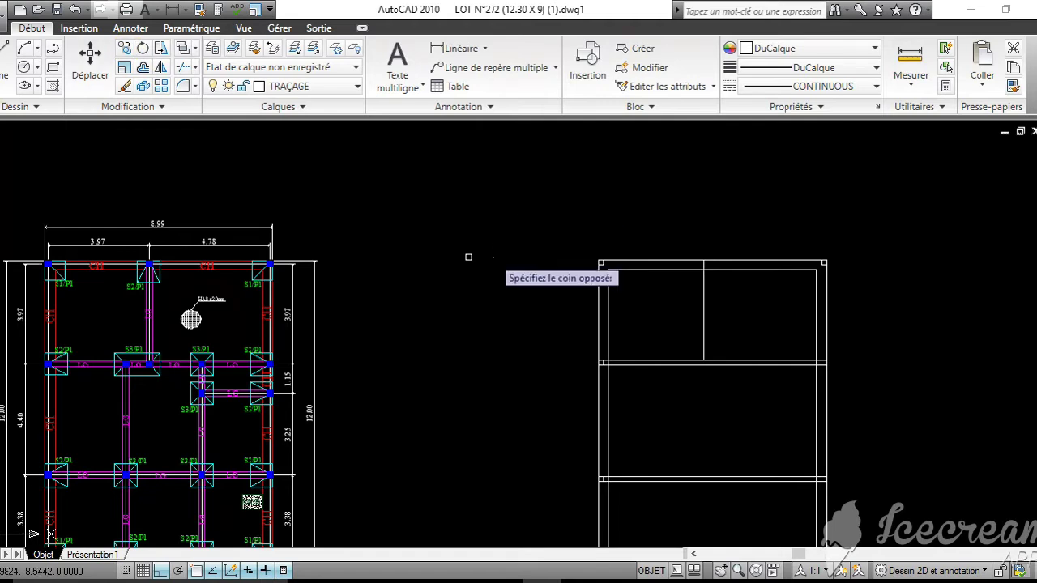
key(Return)
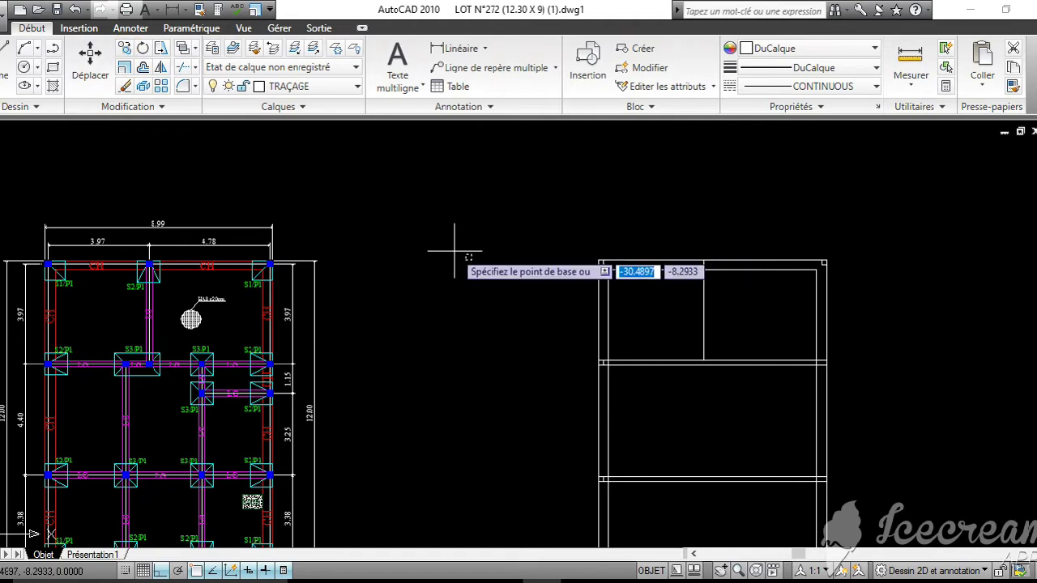
scroll(456, 240, up, 5)
click(483, 261)
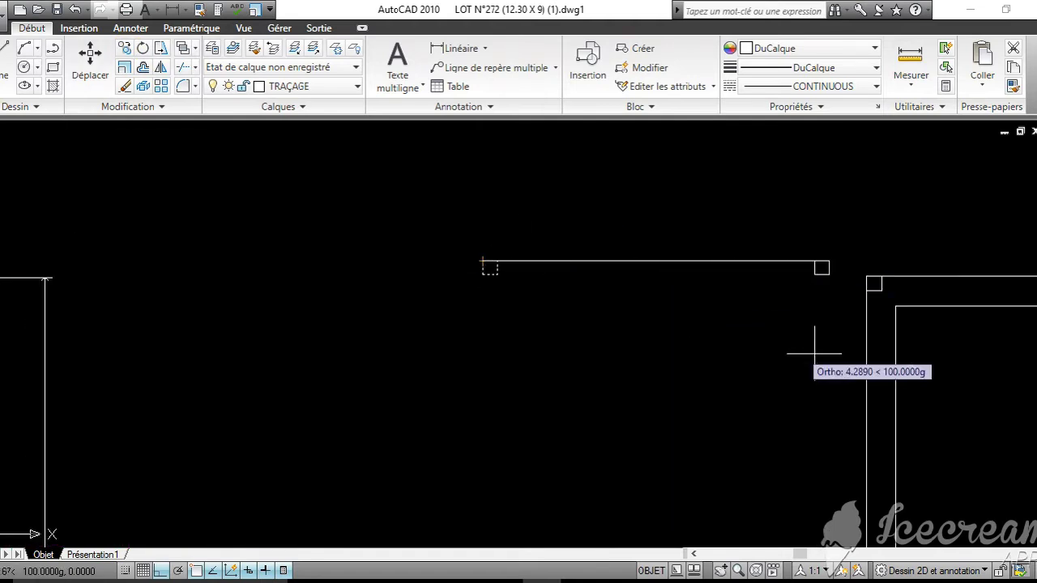
click(166, 566)
middle_drag(814, 345, 356, 340)
scroll(741, 288, up, 2)
scroll(740, 287, up, 3)
click(663, 247)
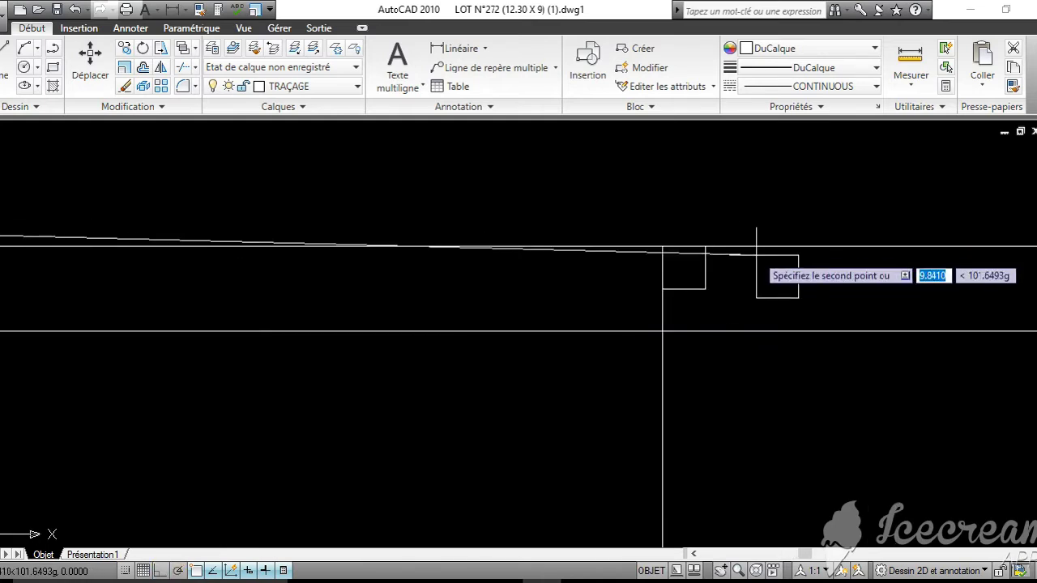
scroll(756, 255, down, 4)
key(Escape)
scroll(755, 269, down, 8)
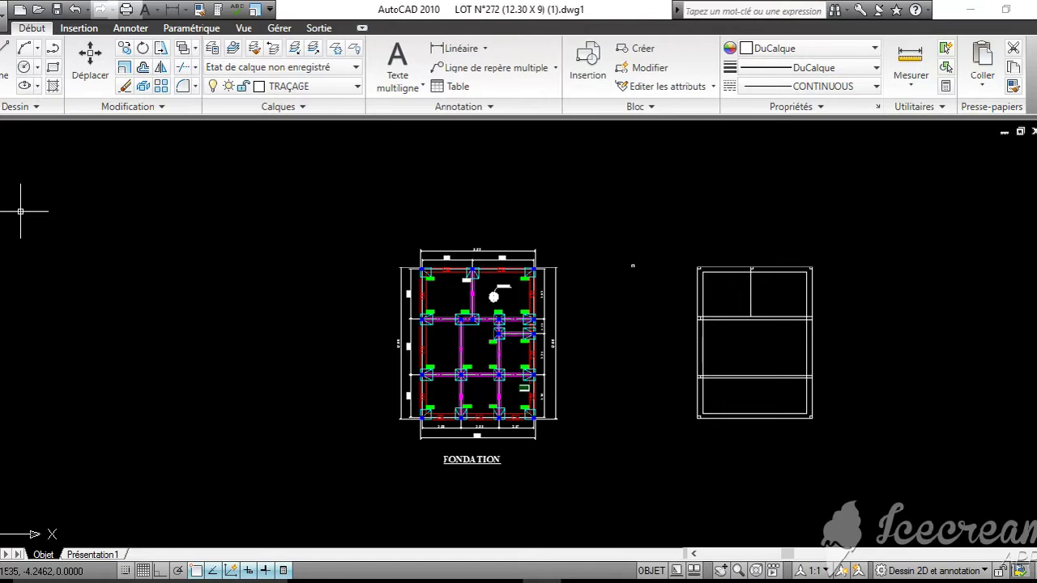
Draw the vertical partition's second line from the copied column's top-right corner down to the first horizontal partition, with Ortho on
click(8, 49)
scroll(725, 271, up, 5)
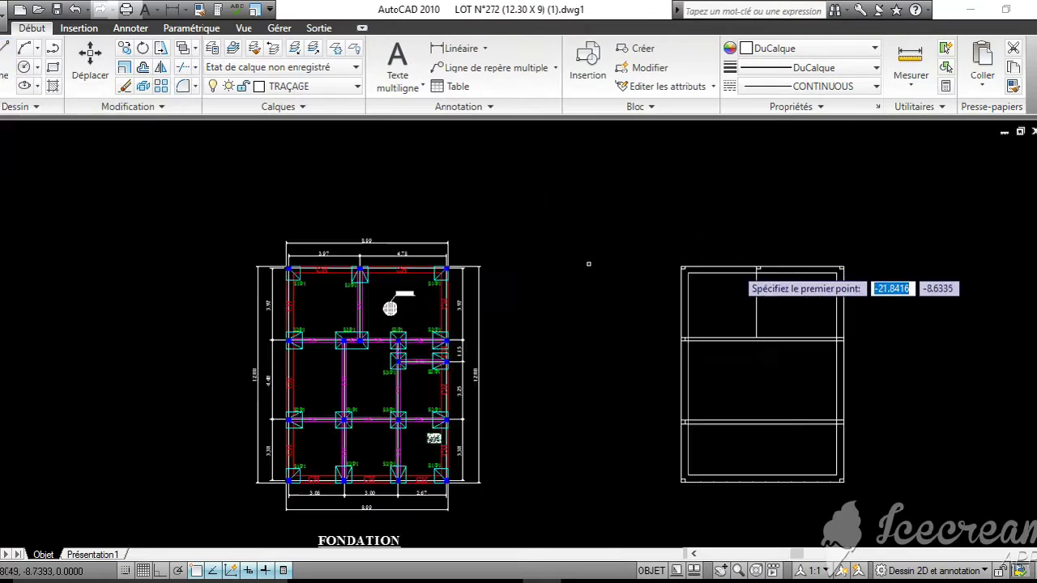
click(161, 571)
scroll(761, 264, up, 5)
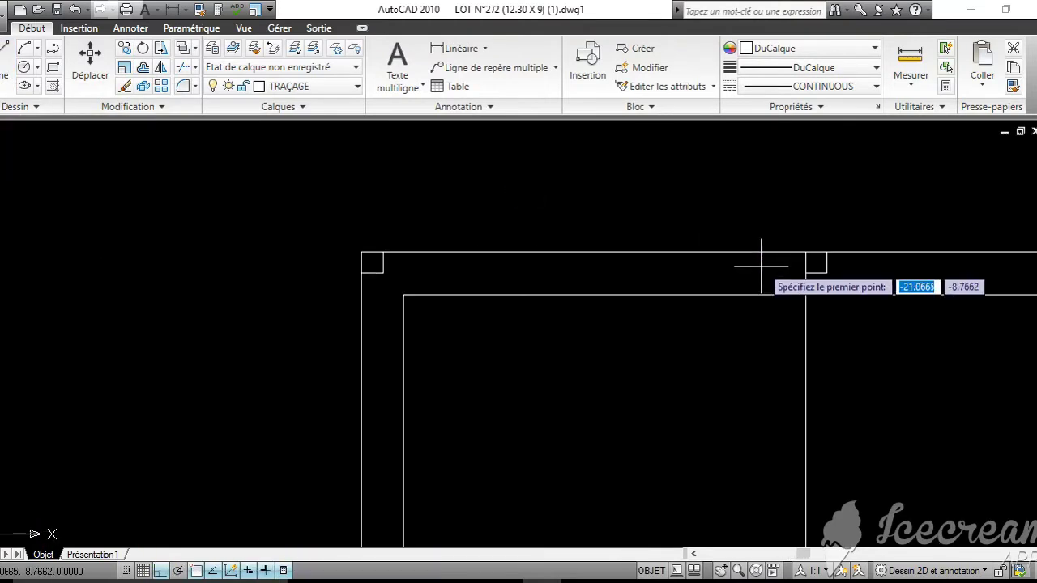
click(826, 252)
middle_drag(810, 312, 789, 496)
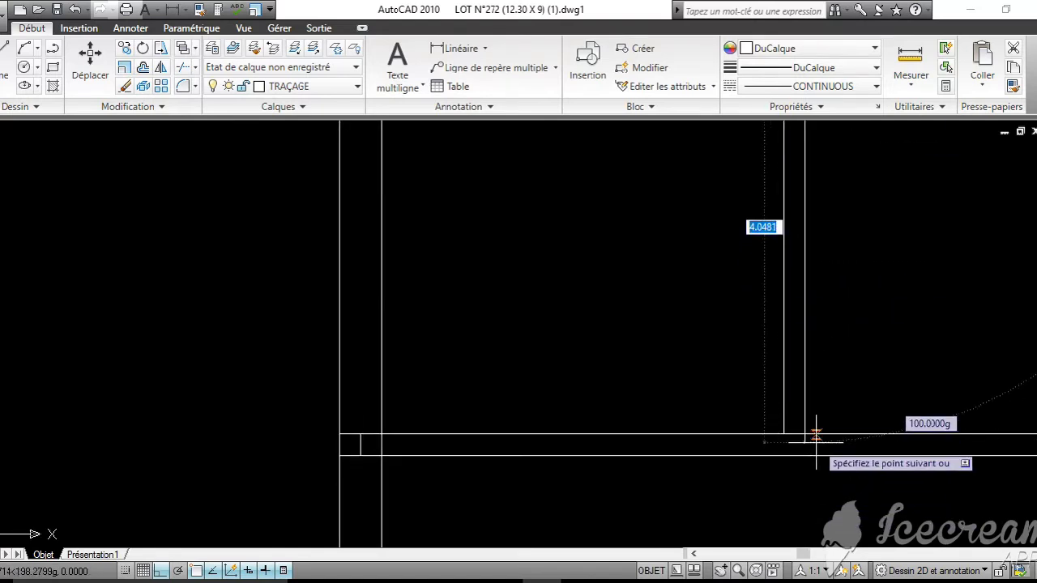
scroll(815, 437, up, 3)
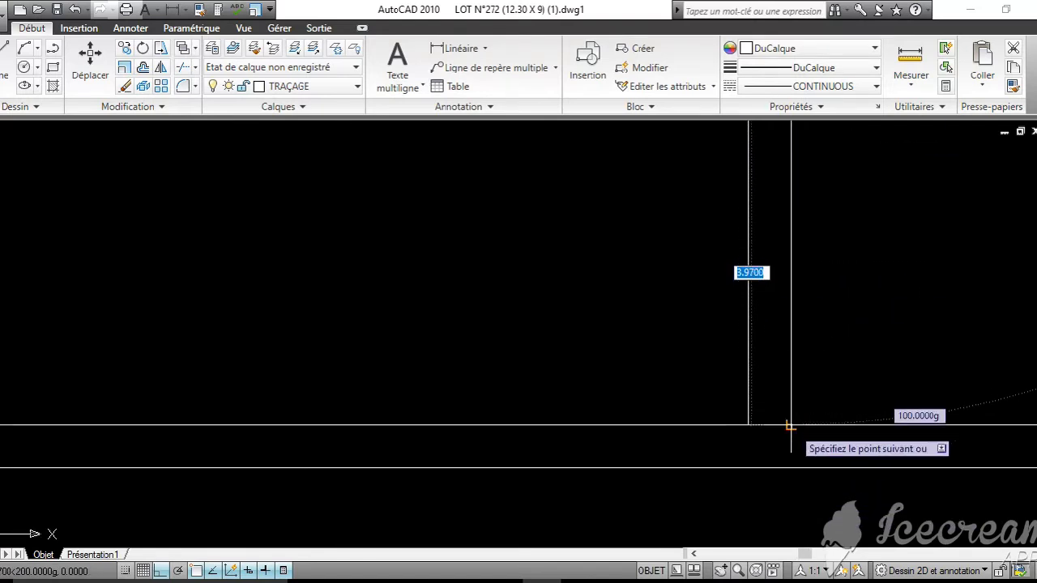
scroll(791, 425, down, 4)
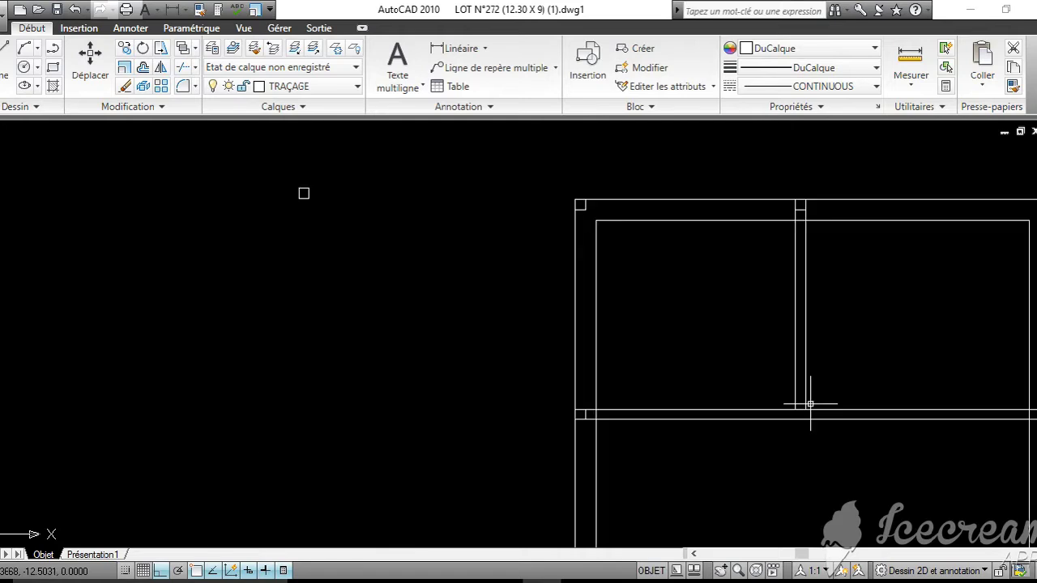
scroll(810, 403, down, 2)
middle_drag(798, 398, 887, 395)
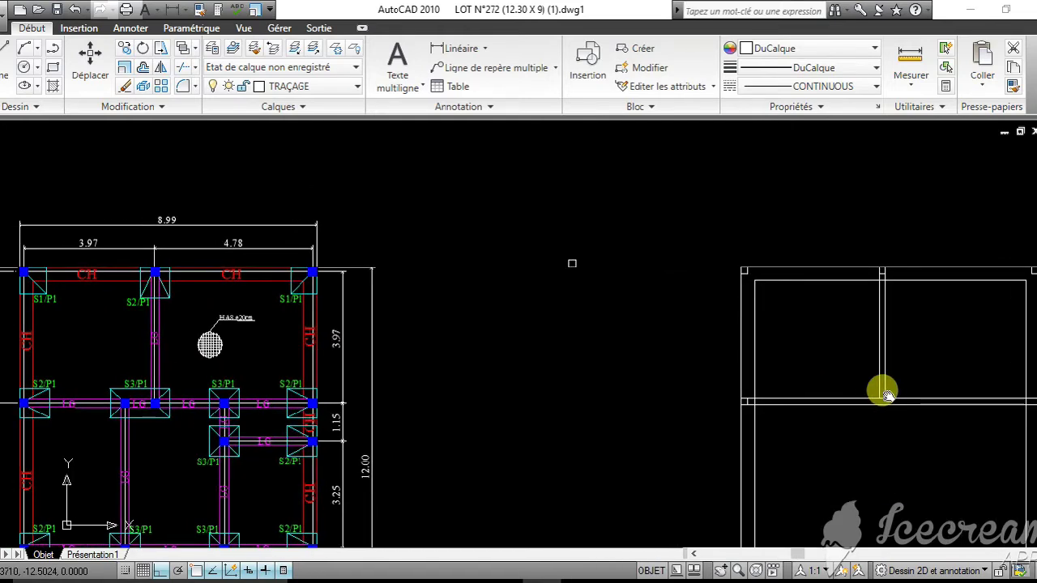
Examine the foundation plan beside the new layout to identify the next vertical partition and its position
middle_drag(887, 394, 877, 394)
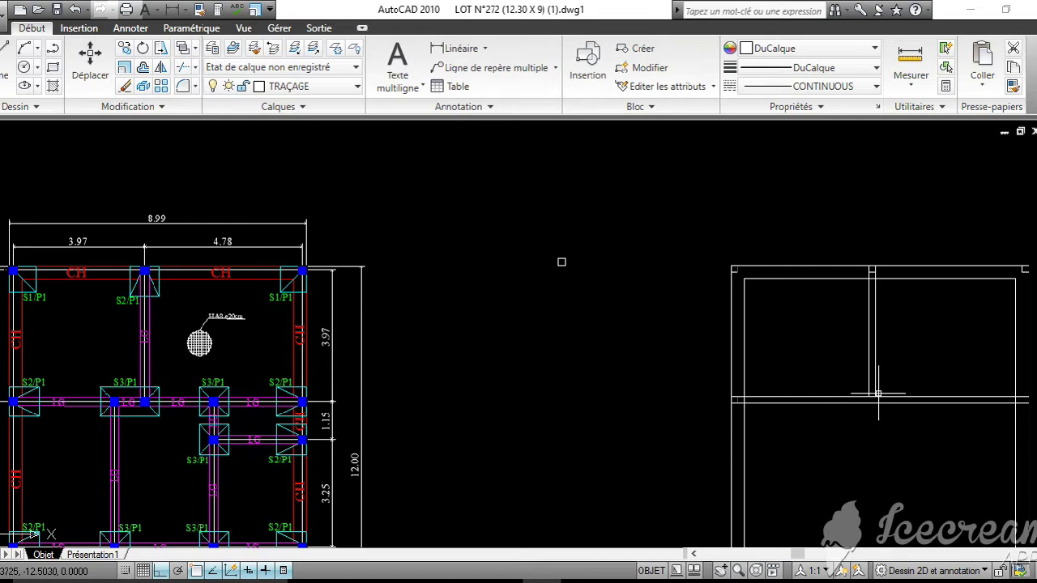
click(876, 394)
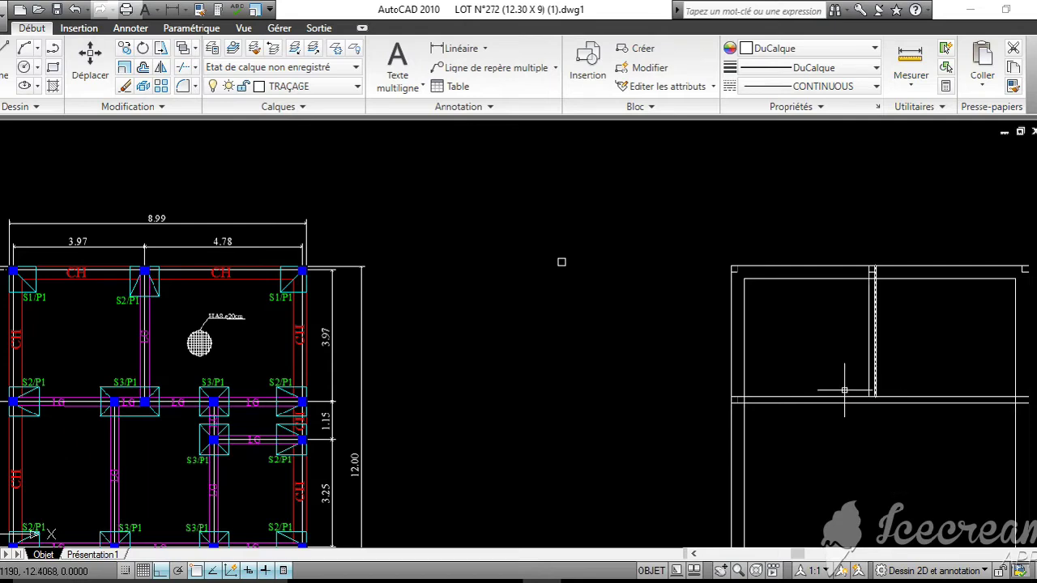
middle_drag(862, 385, 841, 284)
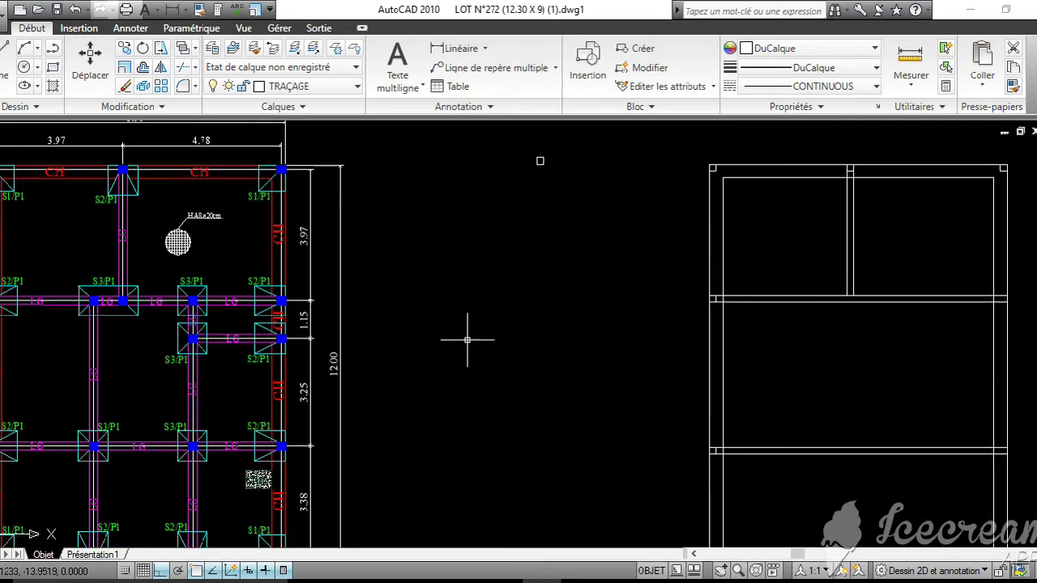
mouse_move(133, 331)
middle_down()
mouse_move(324, 351)
mouse_move(459, 275)
mouse_move(456, 296)
mouse_move(352, 368)
mouse_move(314, 367)
middle_up()
middle_drag(550, 392, 452, 361)
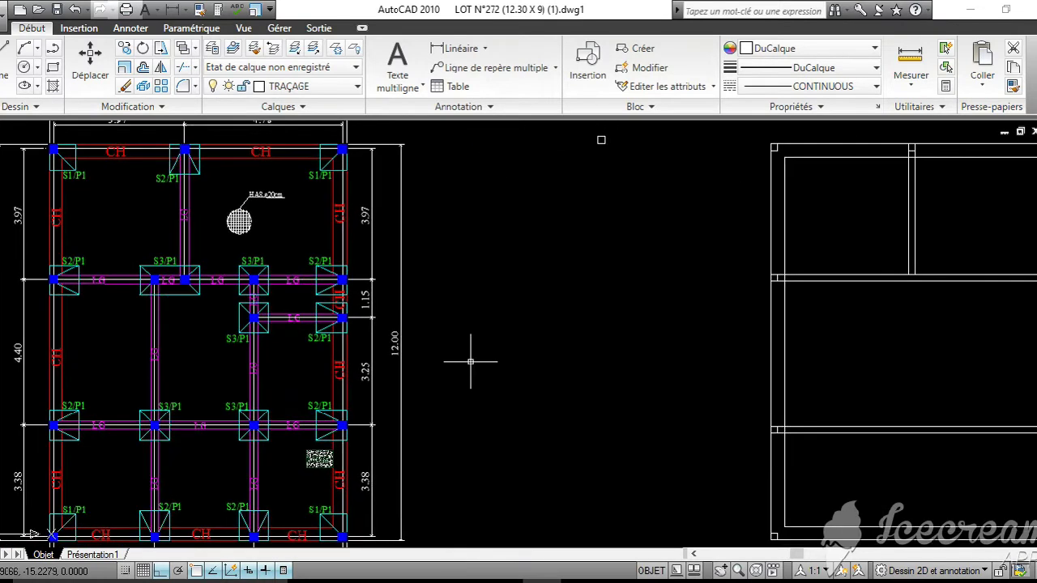
mouse_move(707, 366)
middle_down()
mouse_move(613, 372)
mouse_move(625, 370)
middle_up()
mouse_move(387, 424)
middle_down()
mouse_move(649, 412)
mouse_move(545, 392)
middle_up()
scroll(546, 392, down, 5)
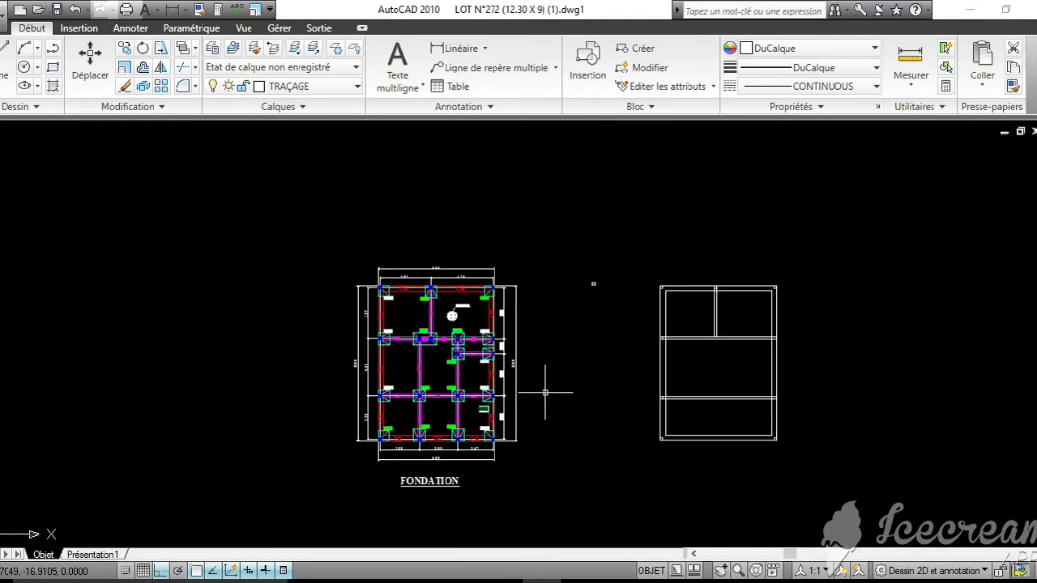
scroll(545, 392, up, 2)
scroll(545, 392, up, 5)
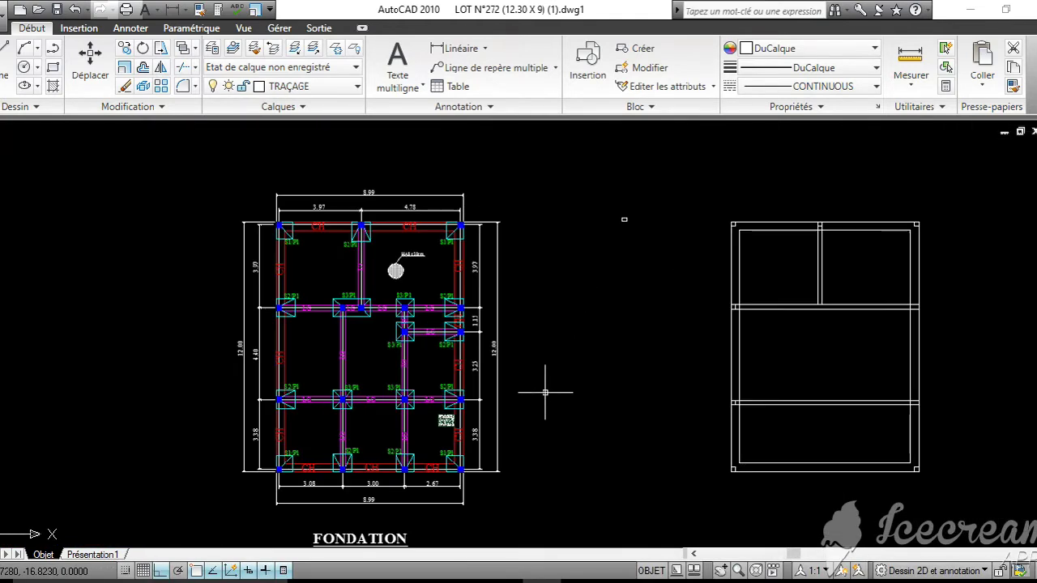
middle_drag(559, 361, 501, 375)
middle_drag(565, 338, 572, 393)
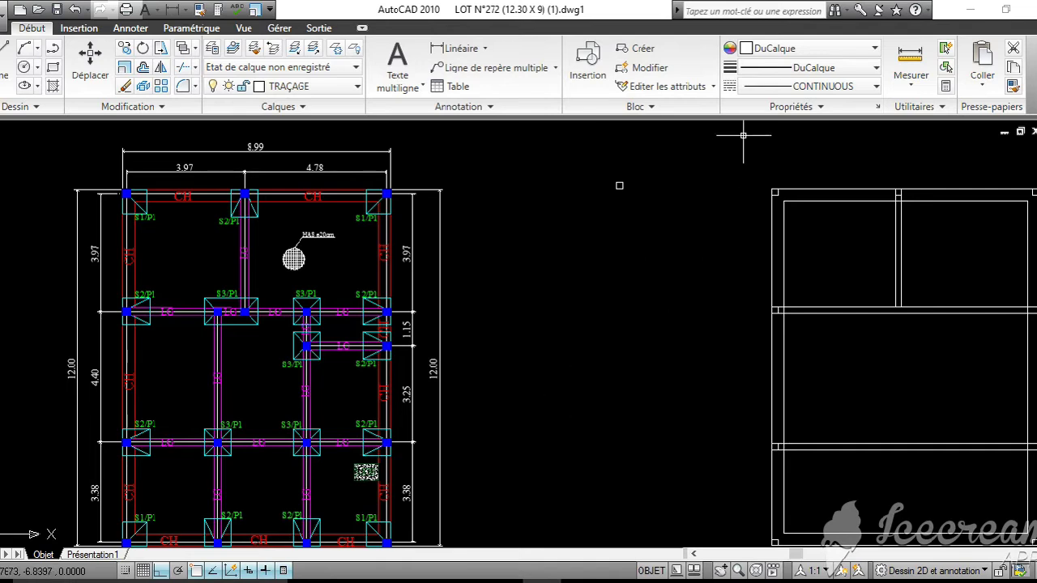
Measure the clear distance along the foundation plan's first horizontal partition from the upper vertical partition's column to the next column on its right
click(909, 58)
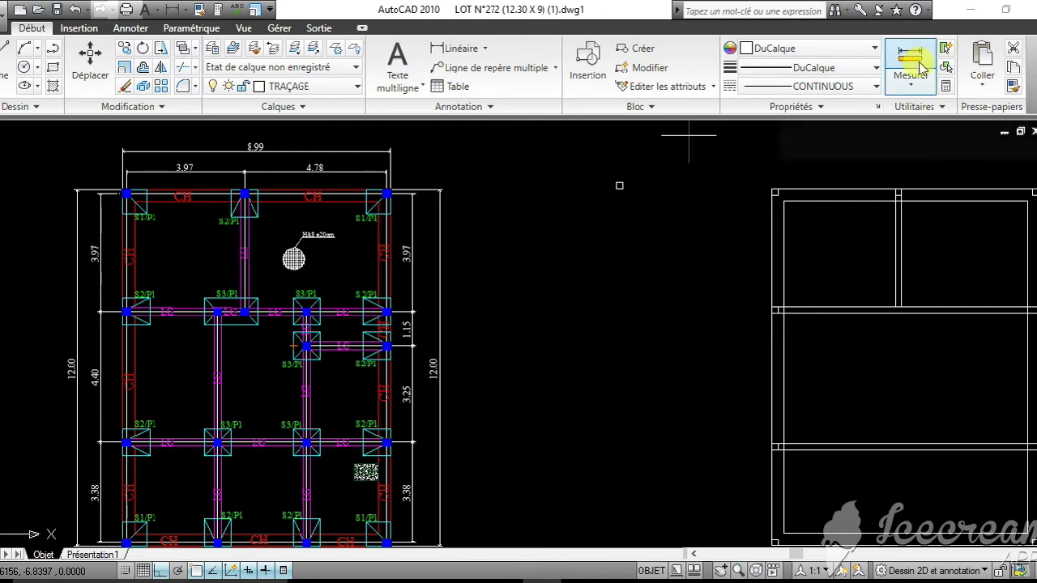
scroll(246, 314, up, 3)
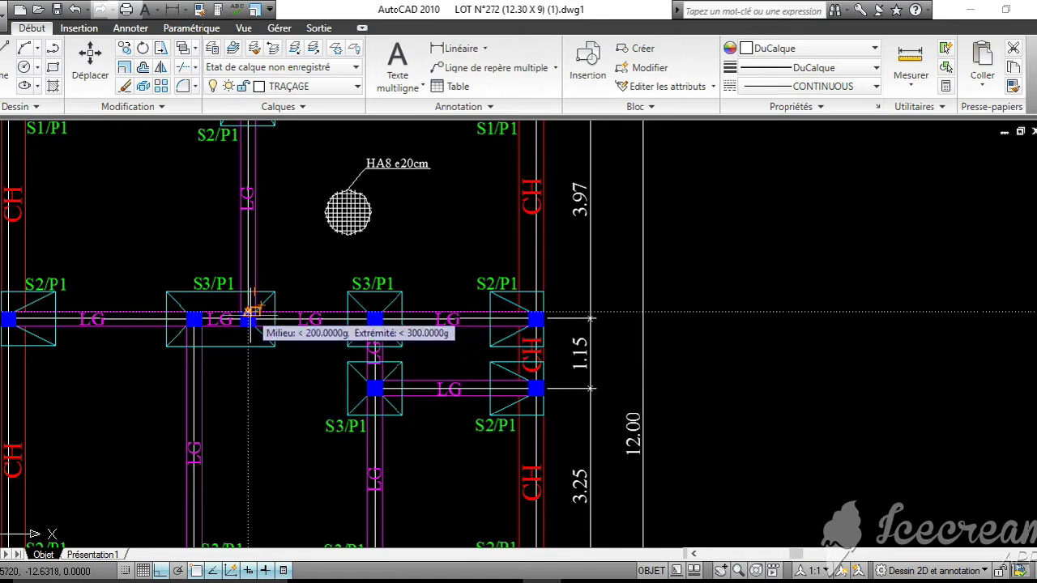
click(256, 308)
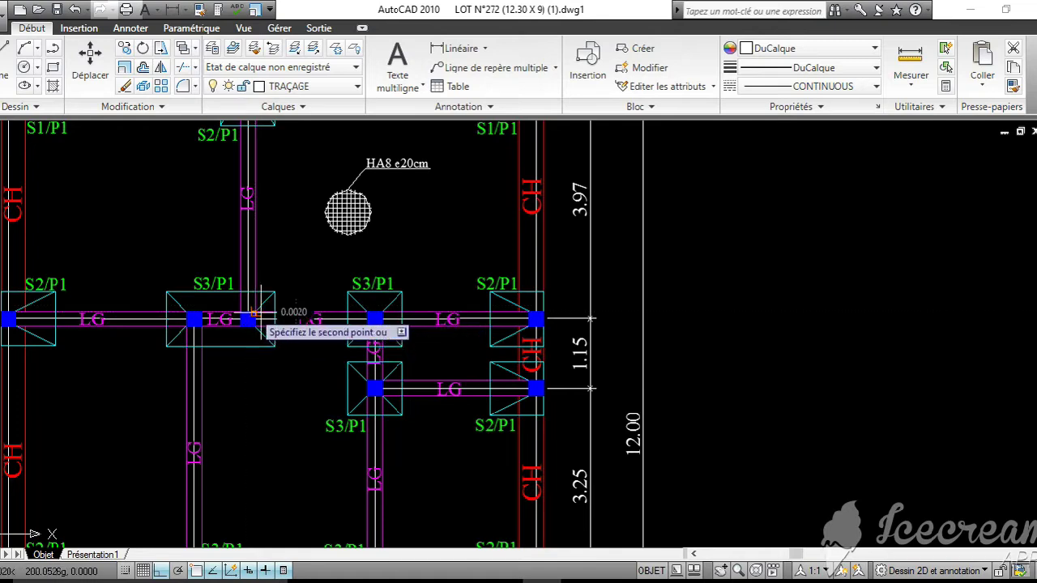
click(363, 313)
scroll(366, 313, down, 6)
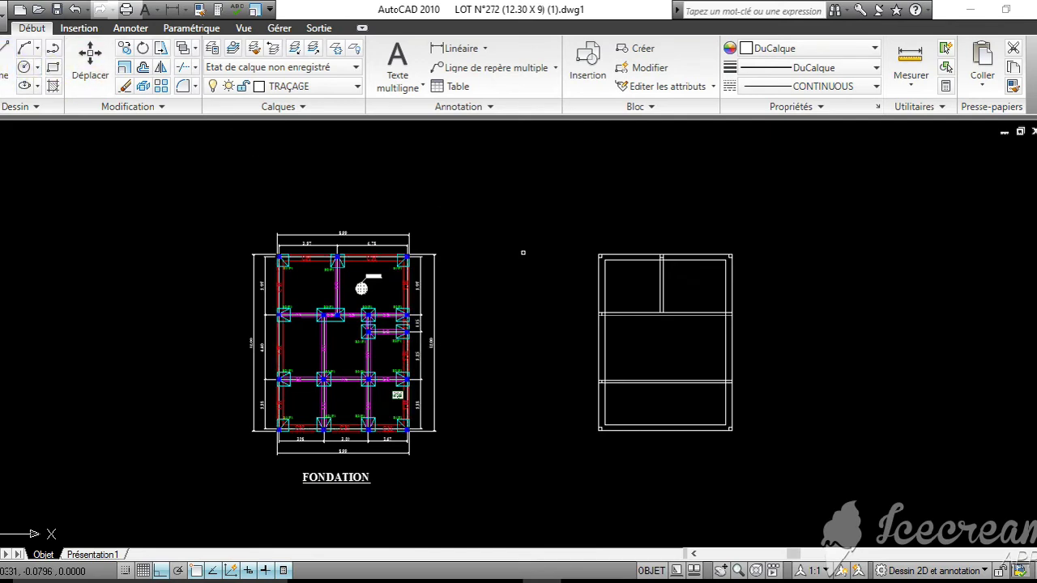
Start a line at the lower end of the upper vertical partition's right line and run it 1.85 horizontally to the right
scroll(680, 301, up, 1)
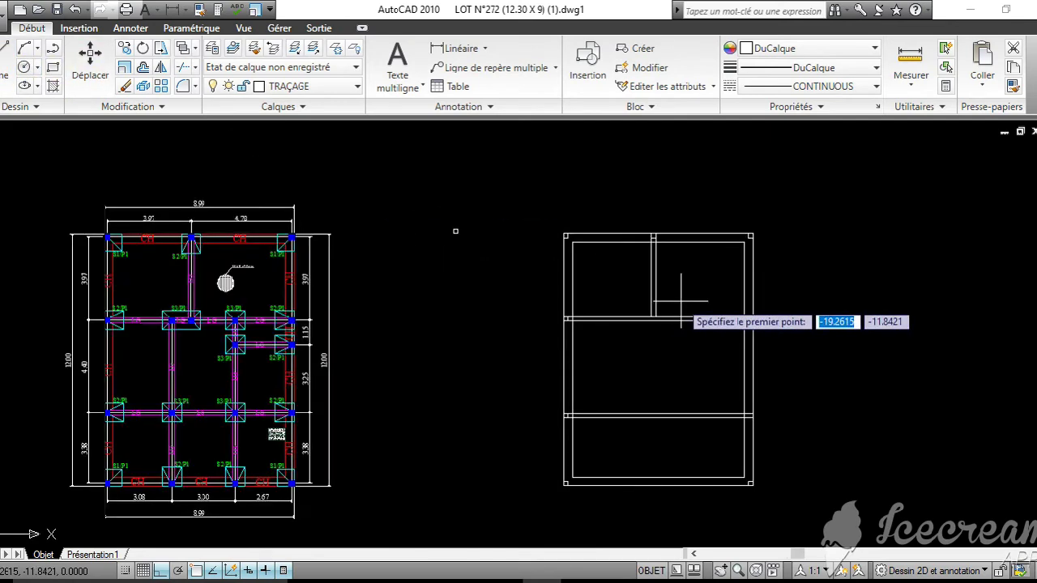
scroll(676, 298, up, 1)
scroll(648, 326, up, 3)
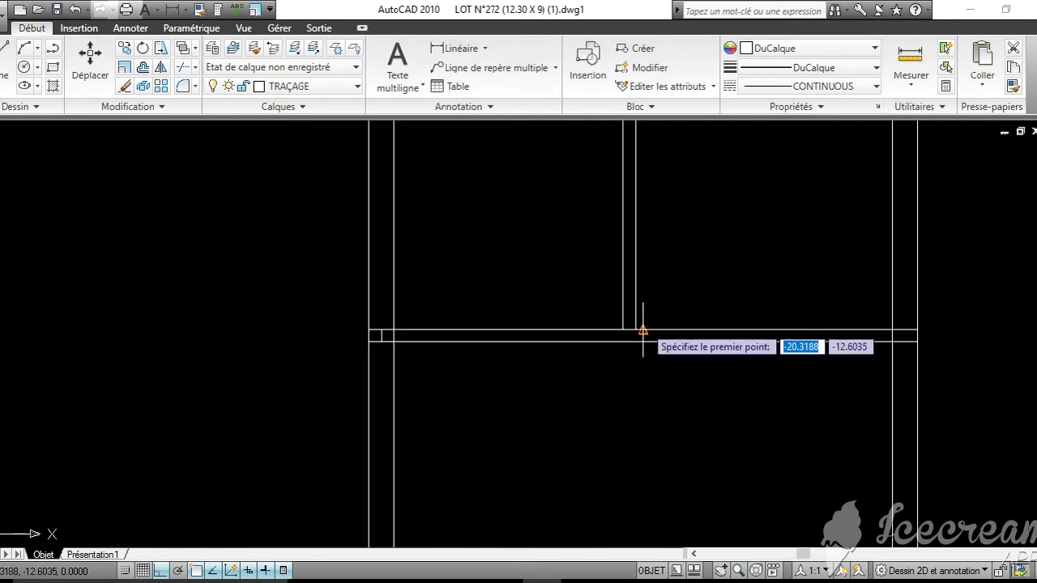
click(635, 330)
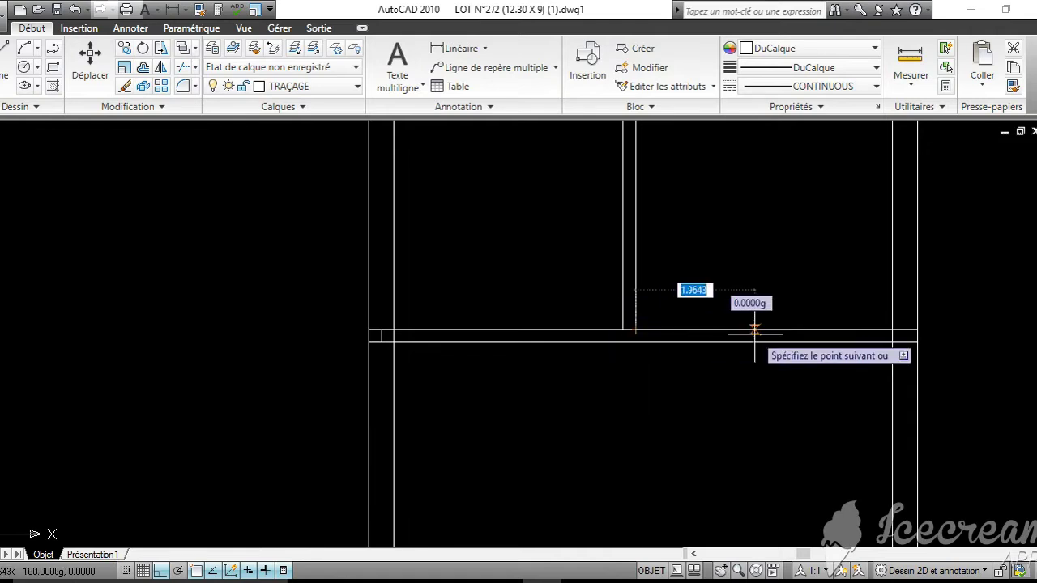
text(1)
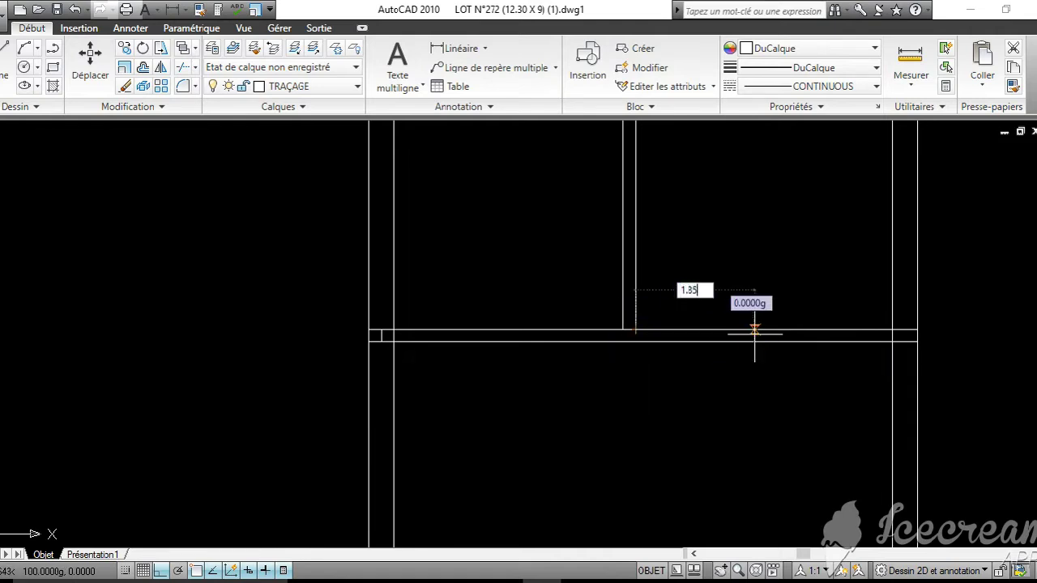
key(Return)
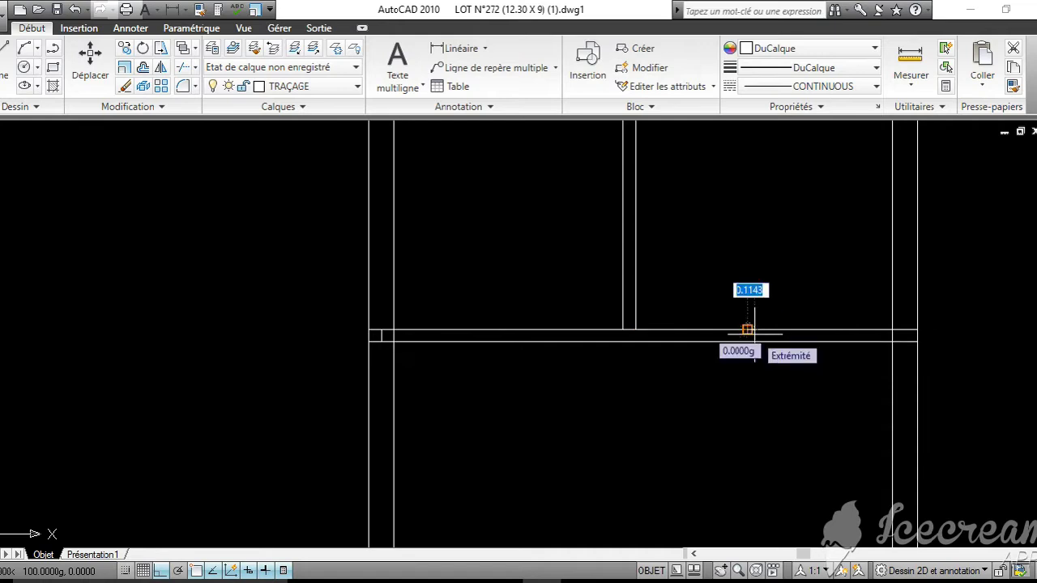
Continue the line vertically down to the outline's bottom edge and end it there
scroll(746, 332, down, 5)
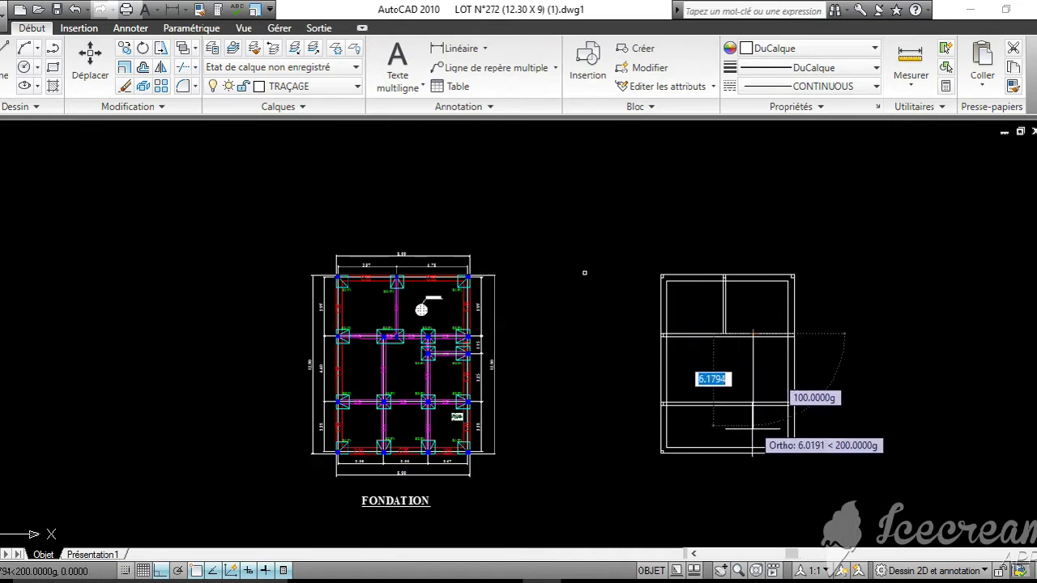
scroll(752, 432, up, 5)
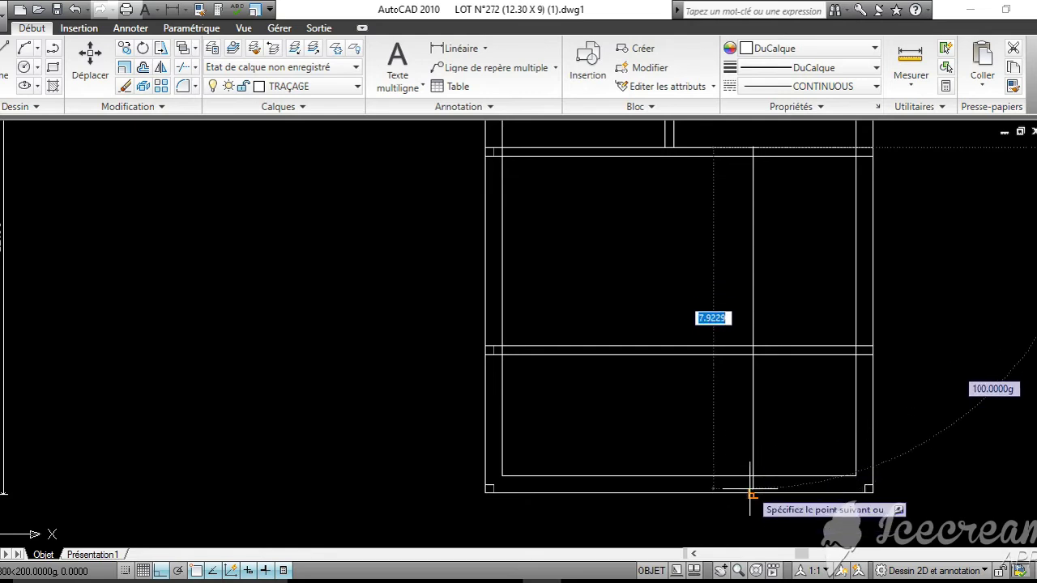
click(752, 494)
key(Return)
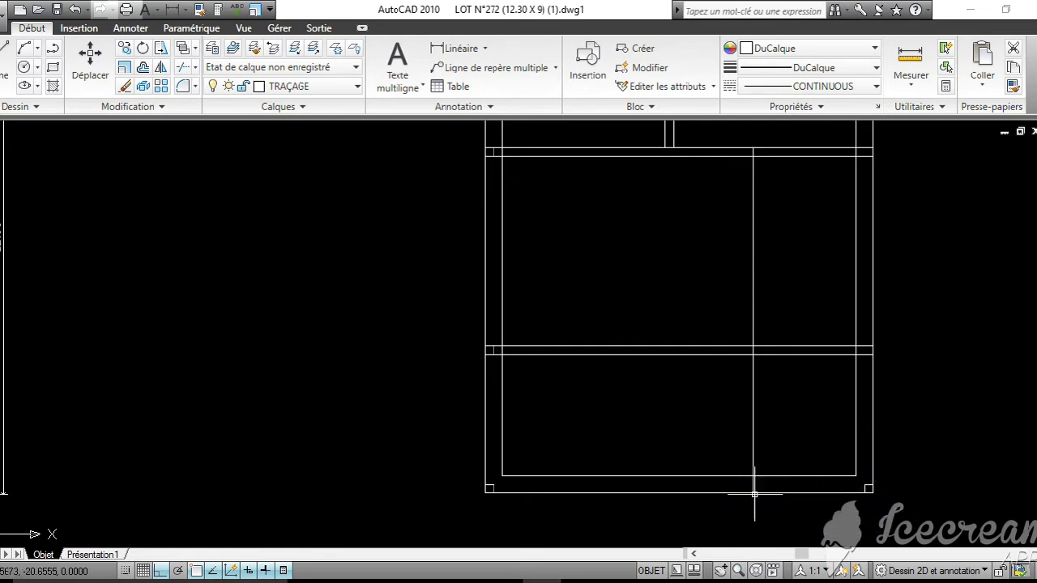
Copy the loose column square by its upper-left corner to the top end of the new right-hand vertical line, with Ortho off
middle_drag(788, 330, 896, 364)
scroll(135, 212, down, 4)
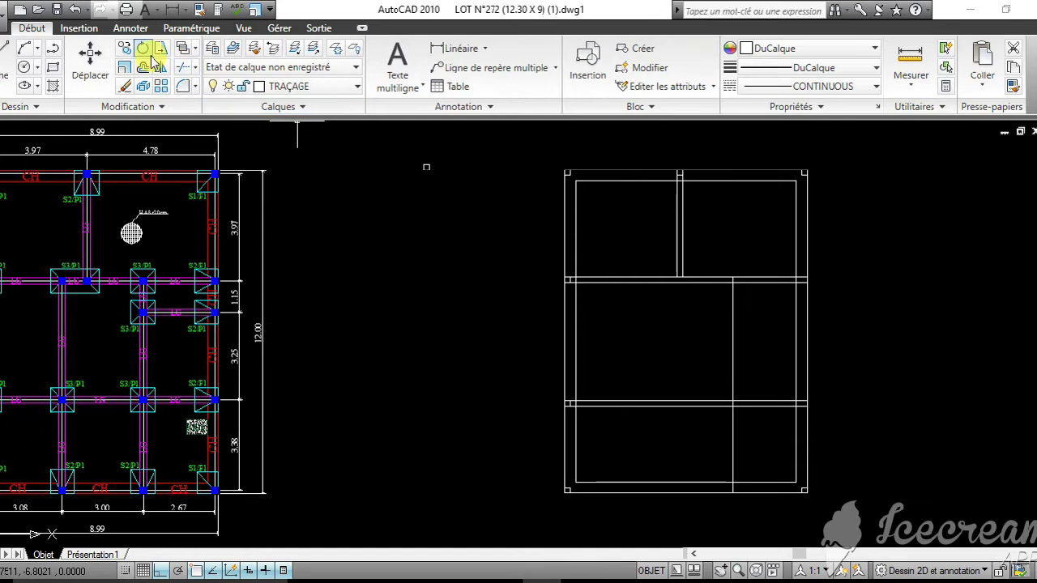
click(128, 48)
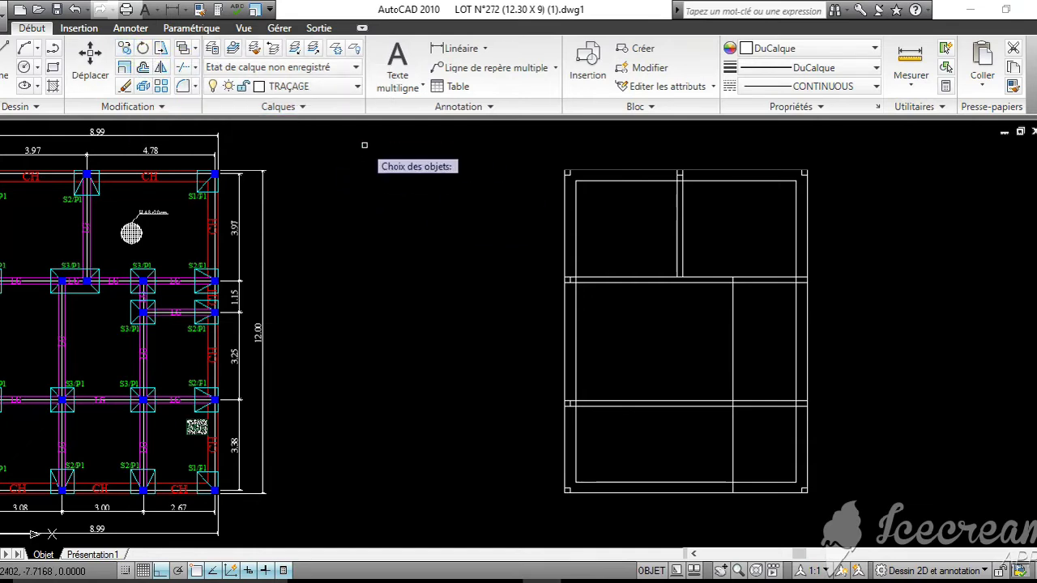
scroll(401, 150, up, 3)
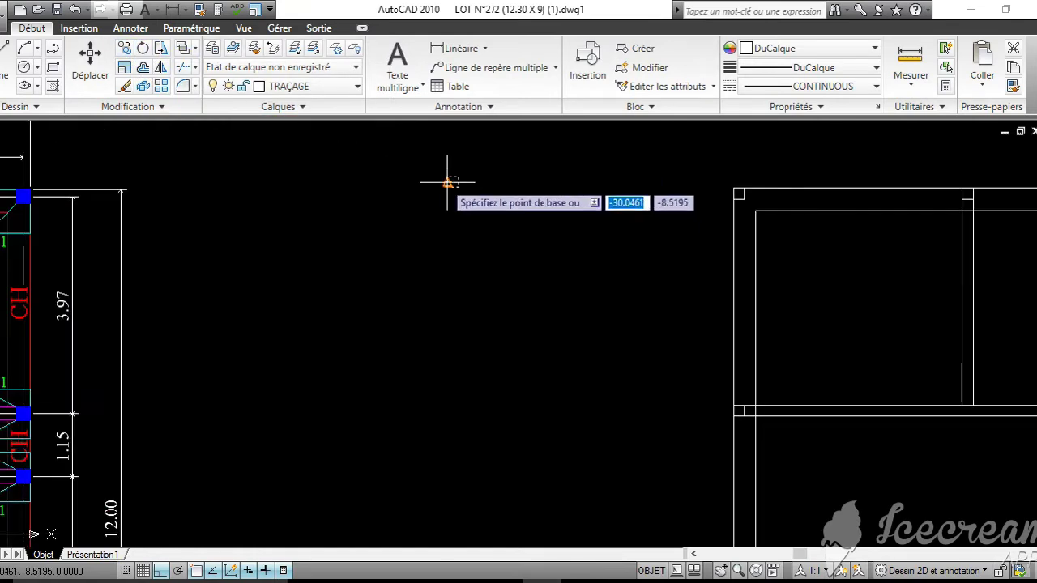
click(447, 176)
middle_drag(753, 342, 446, 236)
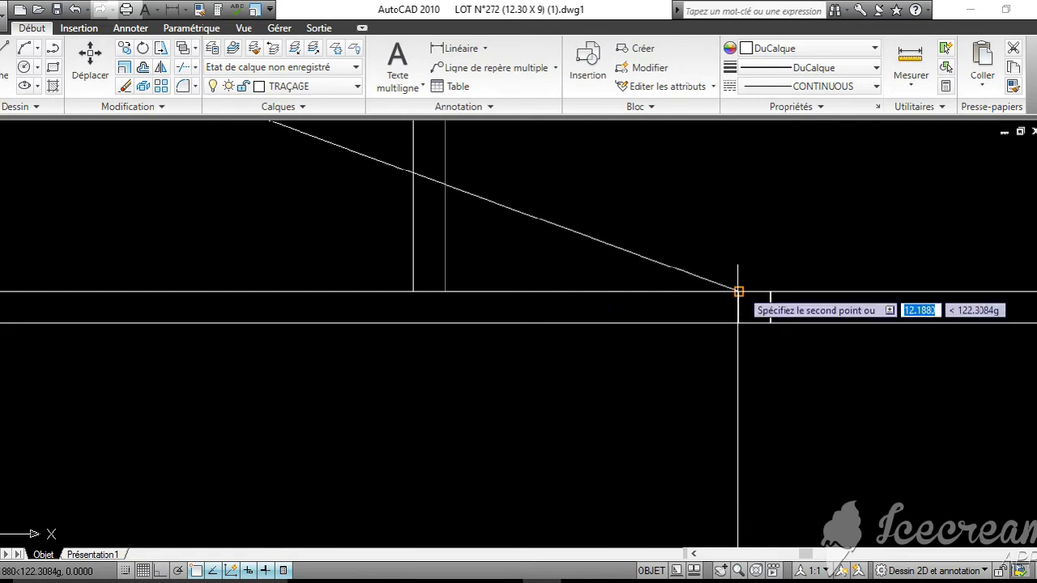
click(769, 436)
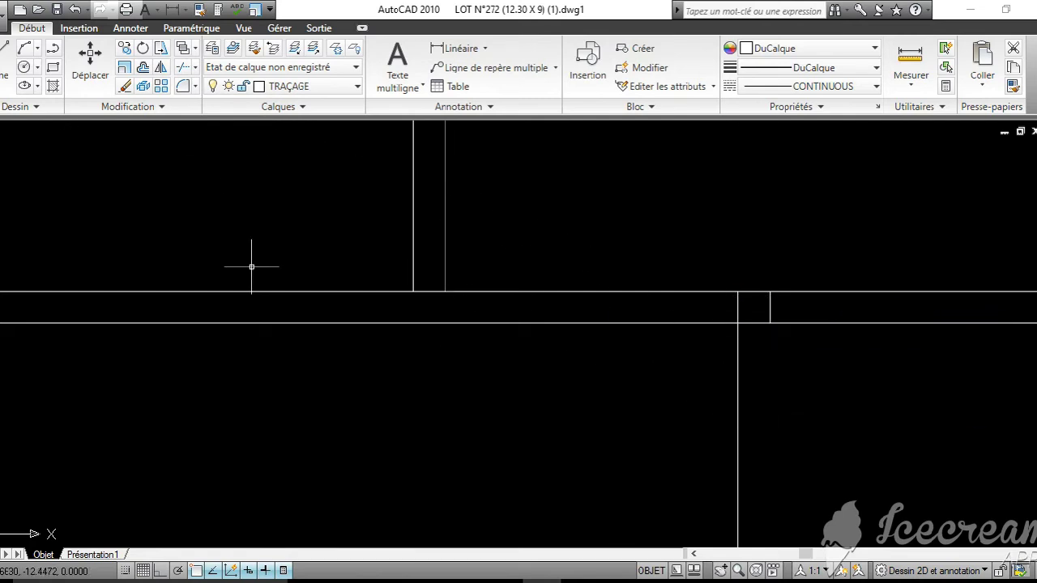
Draw the right-hand partition's second line from the copied column's lower-right corner down to the outline's bottom edge, with Ortho on
click(10, 71)
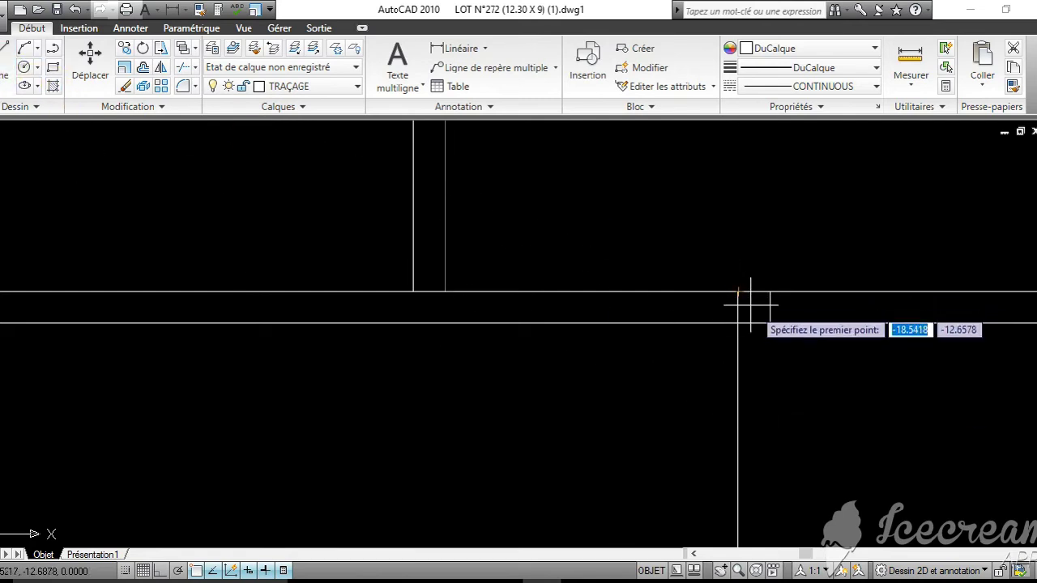
click(769, 323)
middle_drag(775, 382, 765, 268)
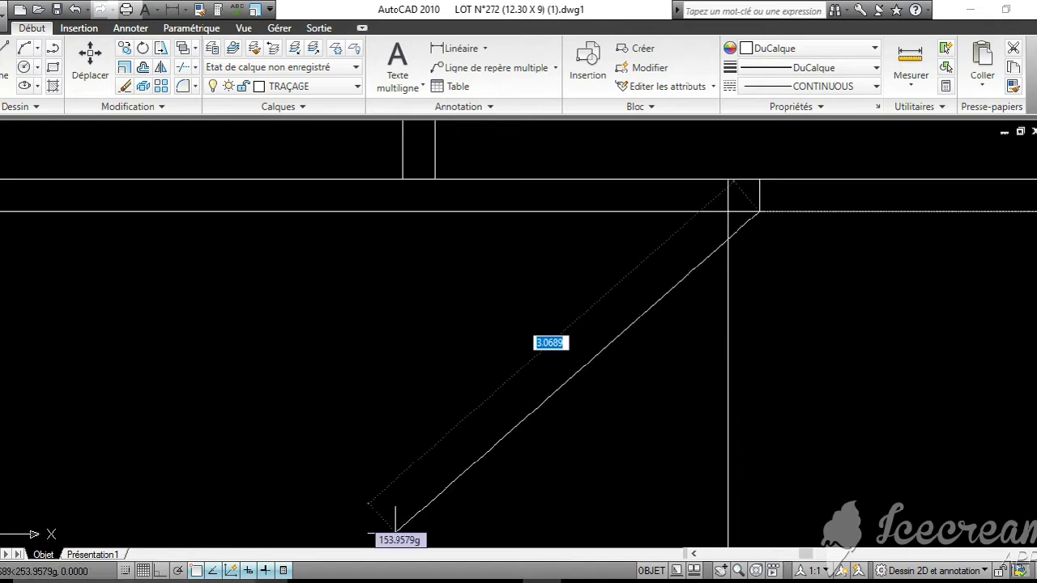
click(158, 571)
scroll(810, 416, down, 3)
middle_drag(809, 417, 777, 336)
scroll(771, 453, up, 4)
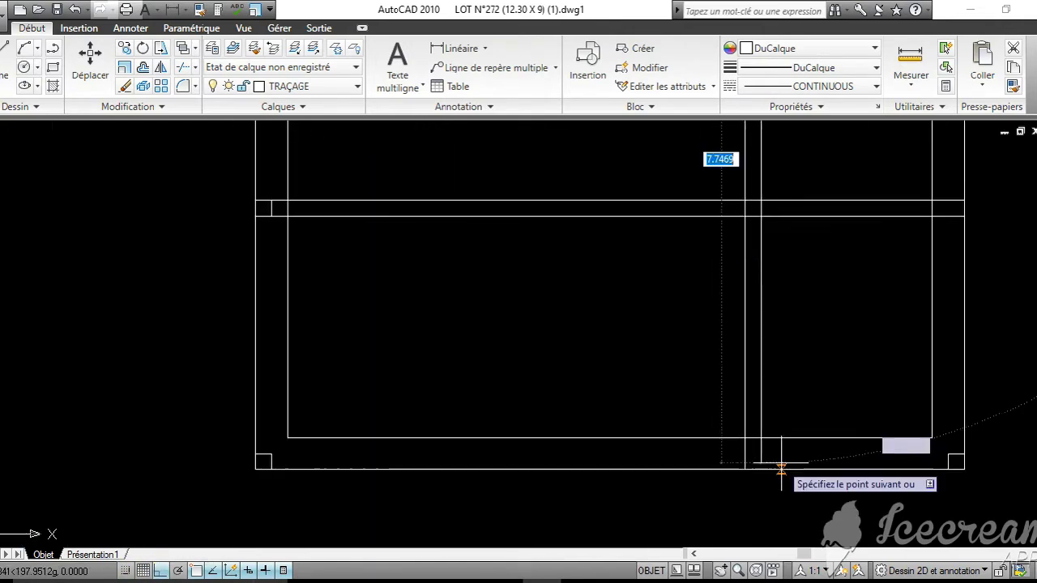
key(Escape)
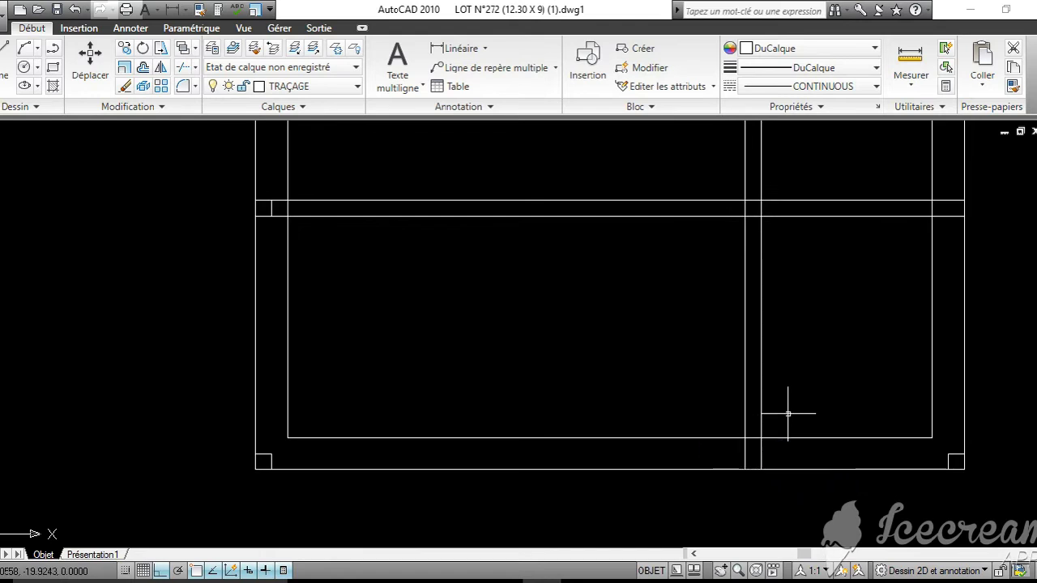
Measure the clear distance in the foundation plan from the upper vertical partition's lower column to the adjacent column on its left
scroll(782, 409, down, 4)
middle_drag(782, 409, 789, 415)
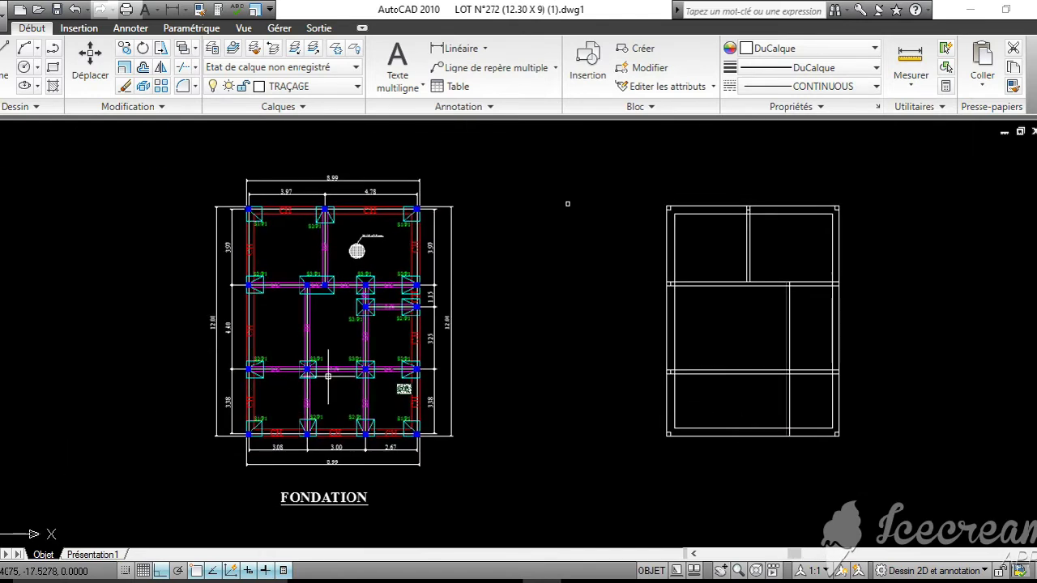
scroll(328, 377, up, 2)
mouse_move(482, 262)
middle_down()
mouse_move(393, 273)
mouse_move(485, 310)
middle_up()
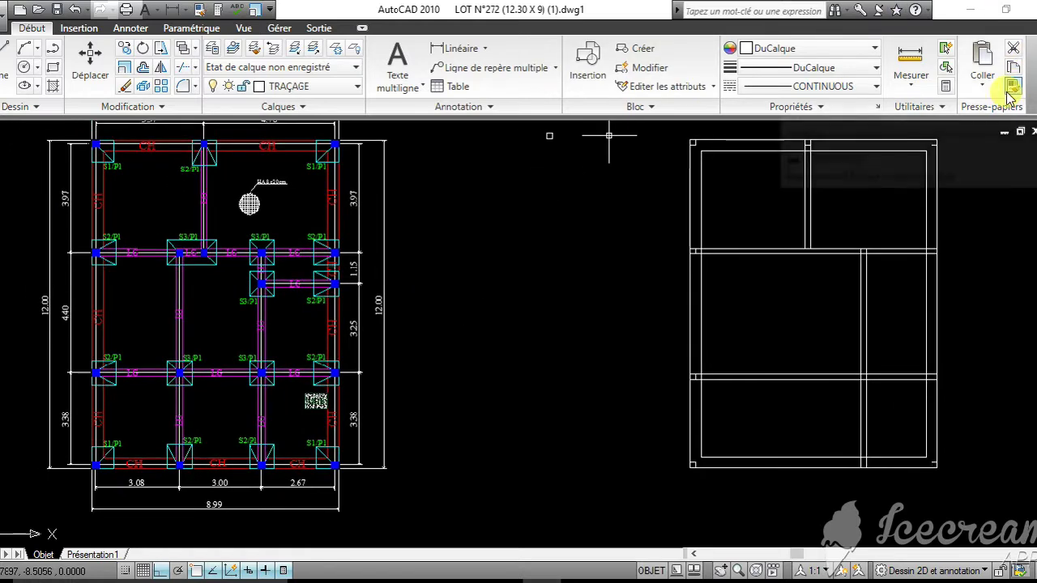
click(911, 57)
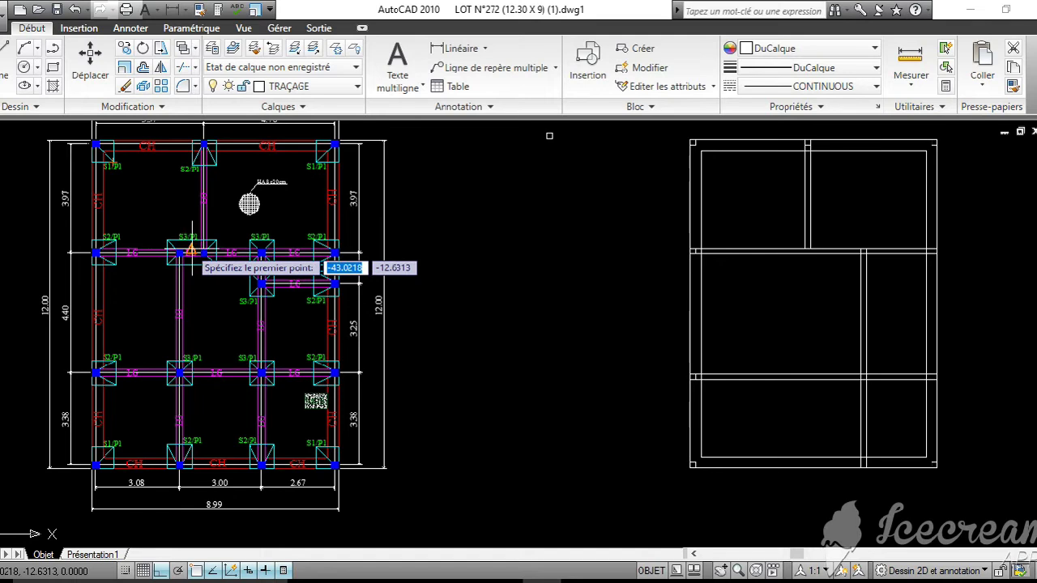
scroll(192, 248, up, 3)
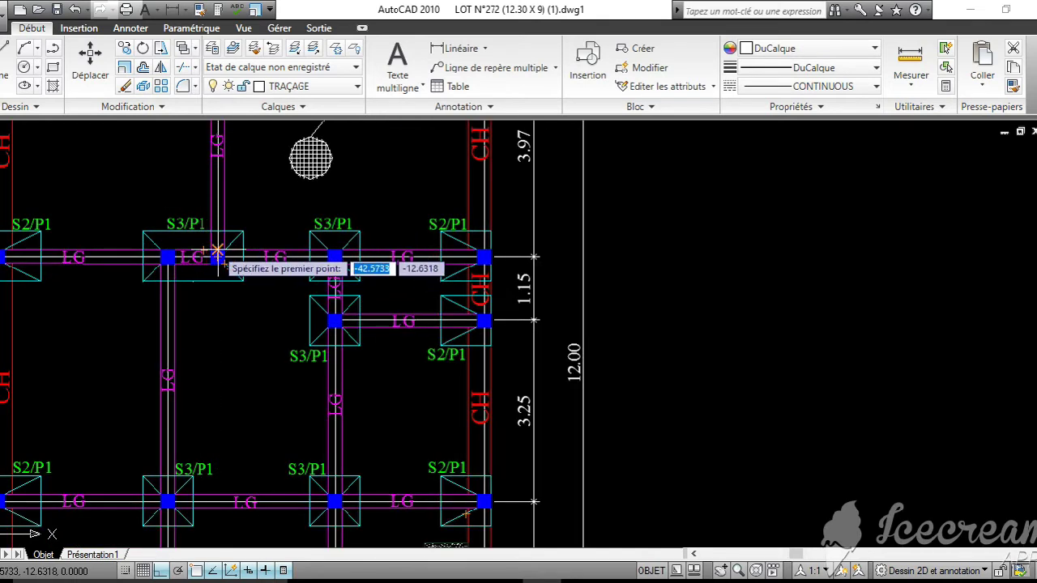
click(217, 256)
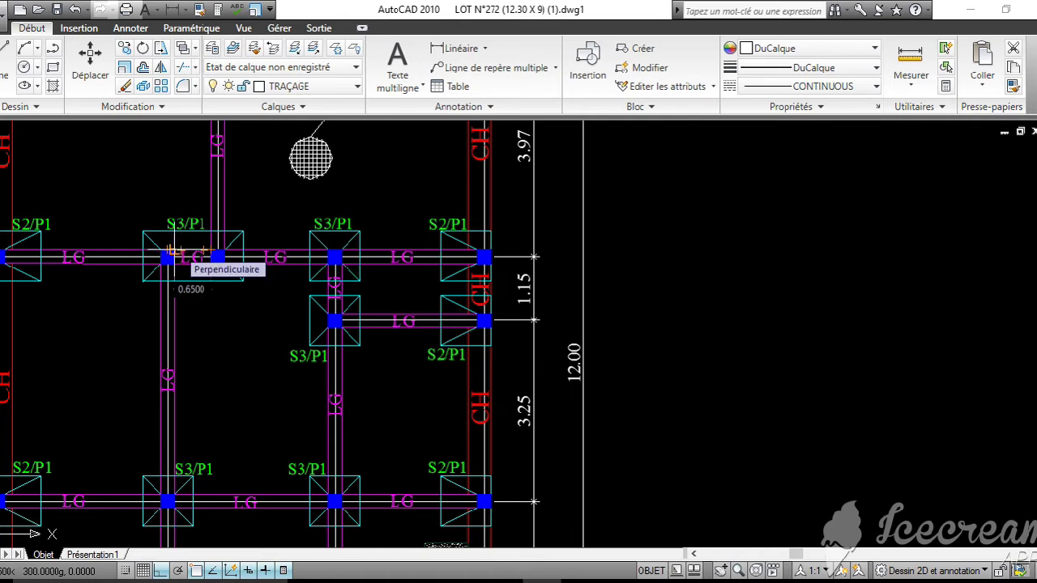
scroll(438, 301, down, 6)
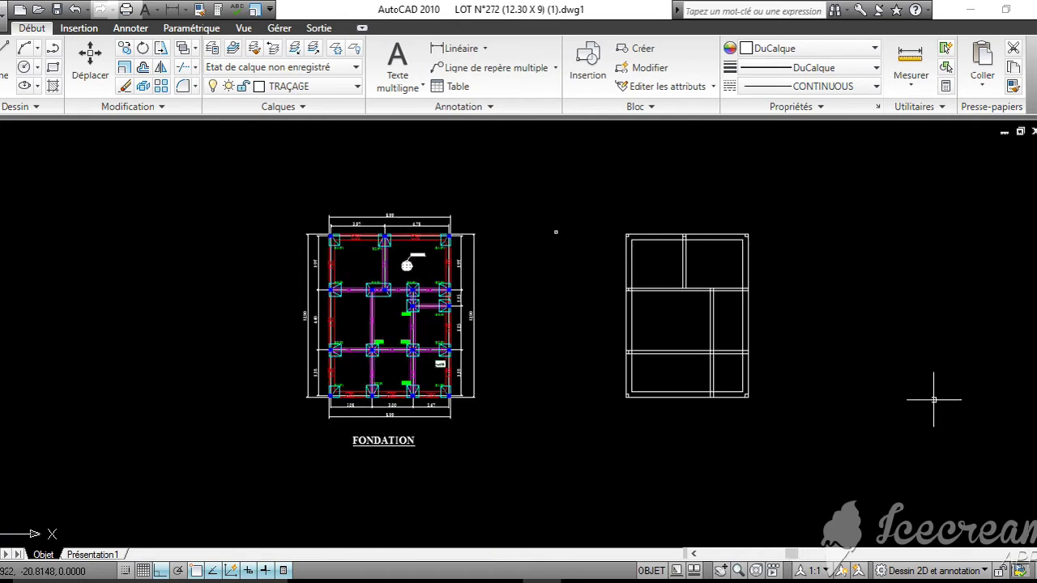
Start a line at the lower-left end of the upper vertical partition and run it left by the clear distance measured in the plan
click(7, 48)
scroll(650, 290, up, 5)
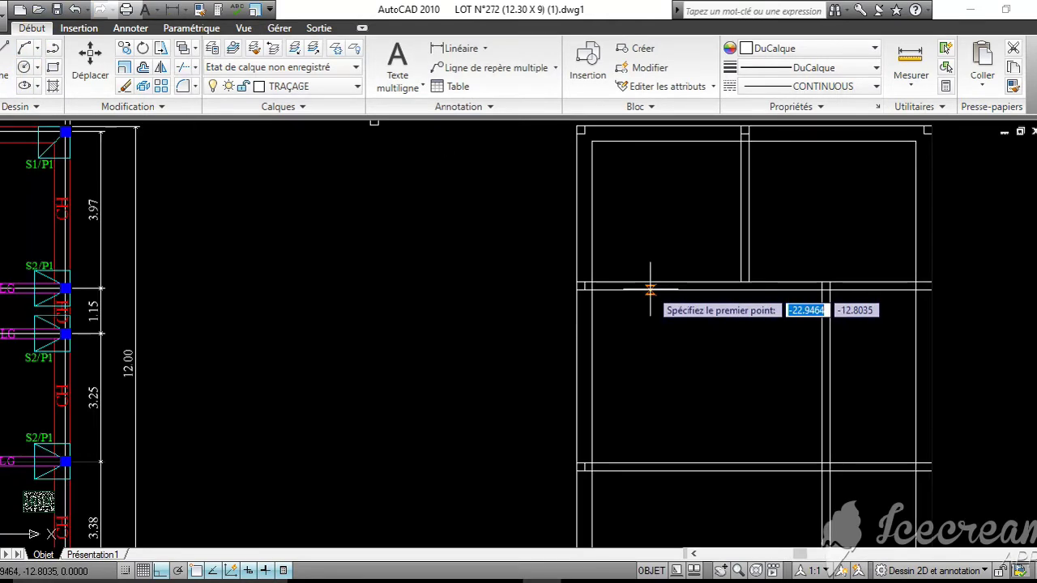
click(740, 282)
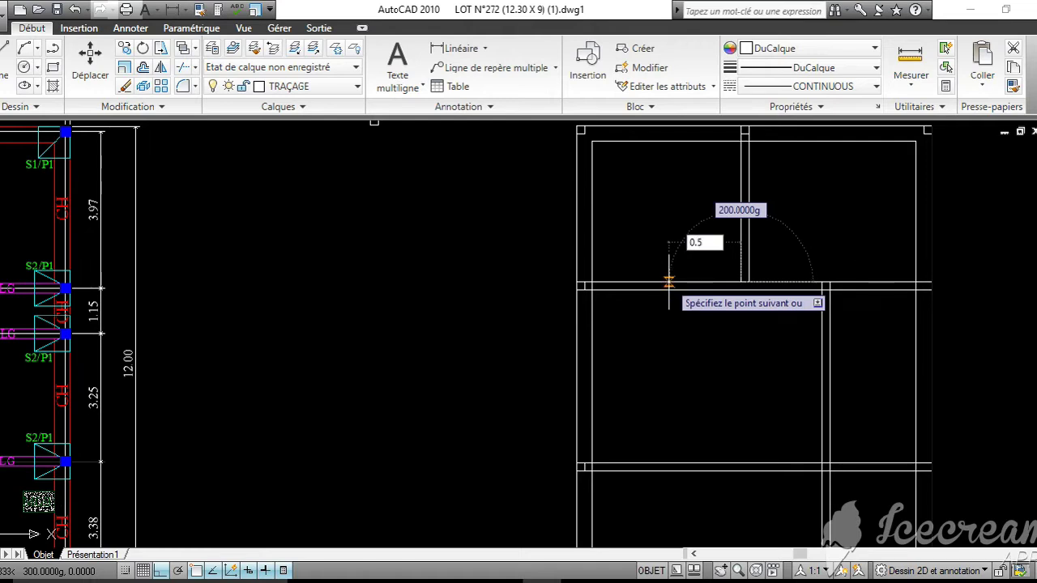
key(Return)
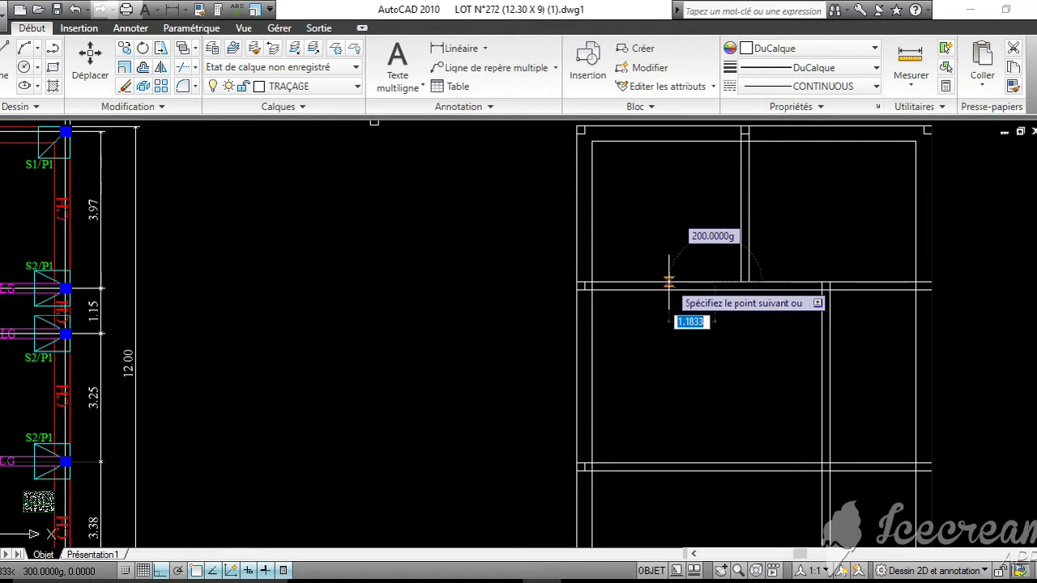
Continue the line straight down across the lower rooms to the outline's bottom edge and end it there
scroll(671, 398, down, 2)
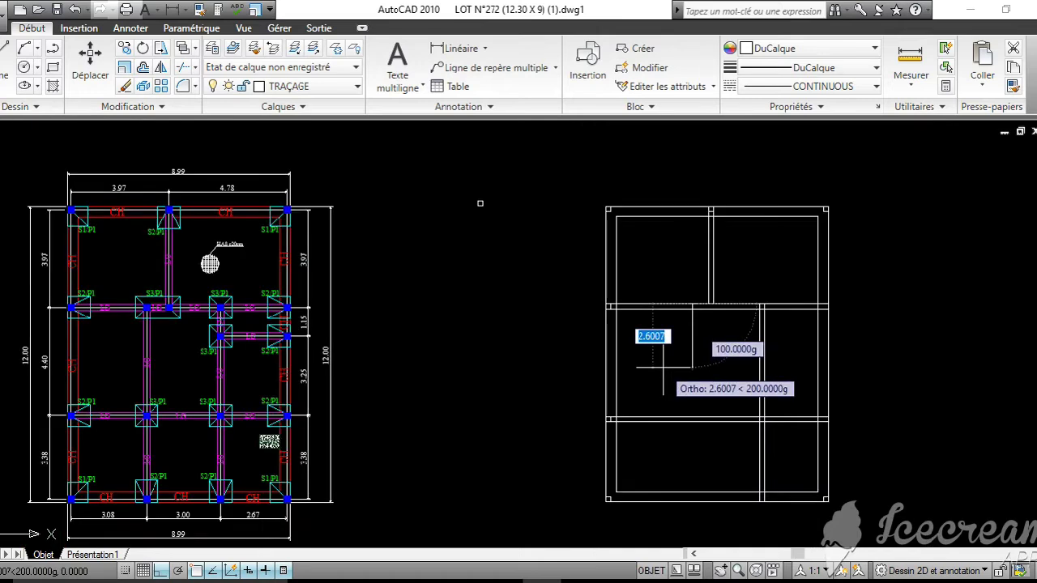
middle_drag(651, 479, 656, 402)
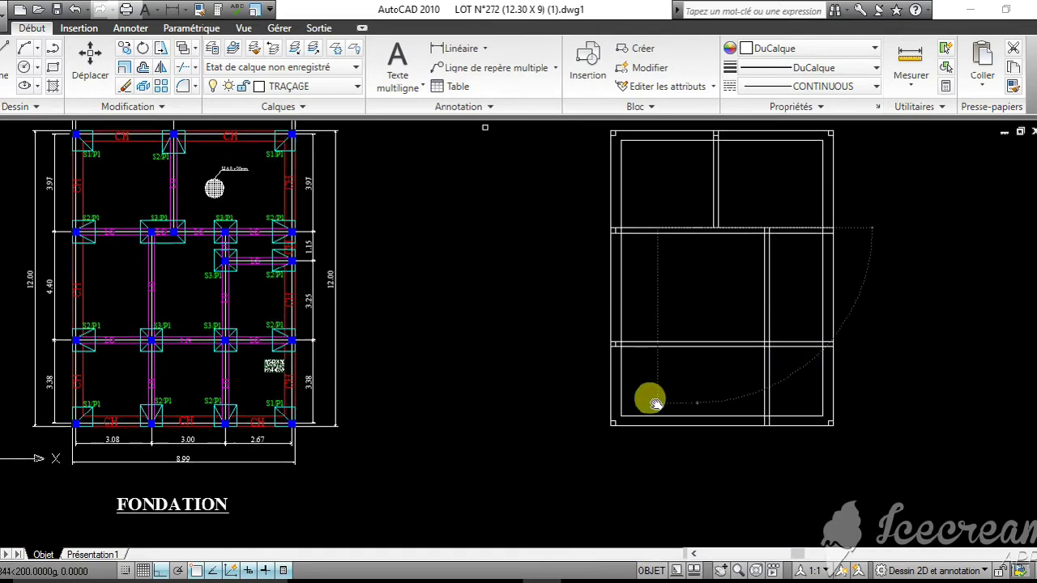
scroll(673, 430, up, 3)
click(721, 422)
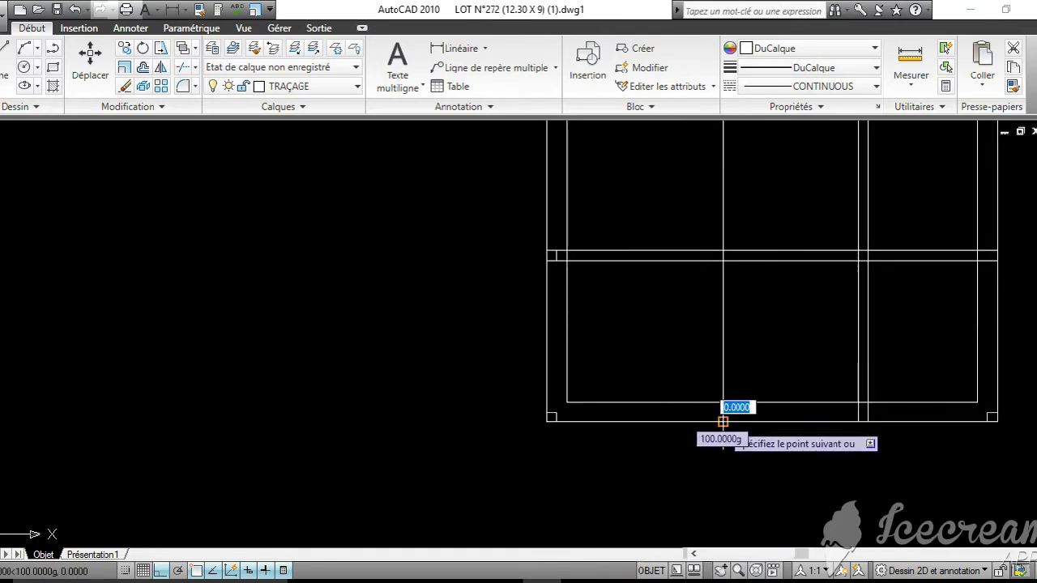
key(Escape)
middle_drag(732, 394, 738, 484)
scroll(809, 354, down, 4)
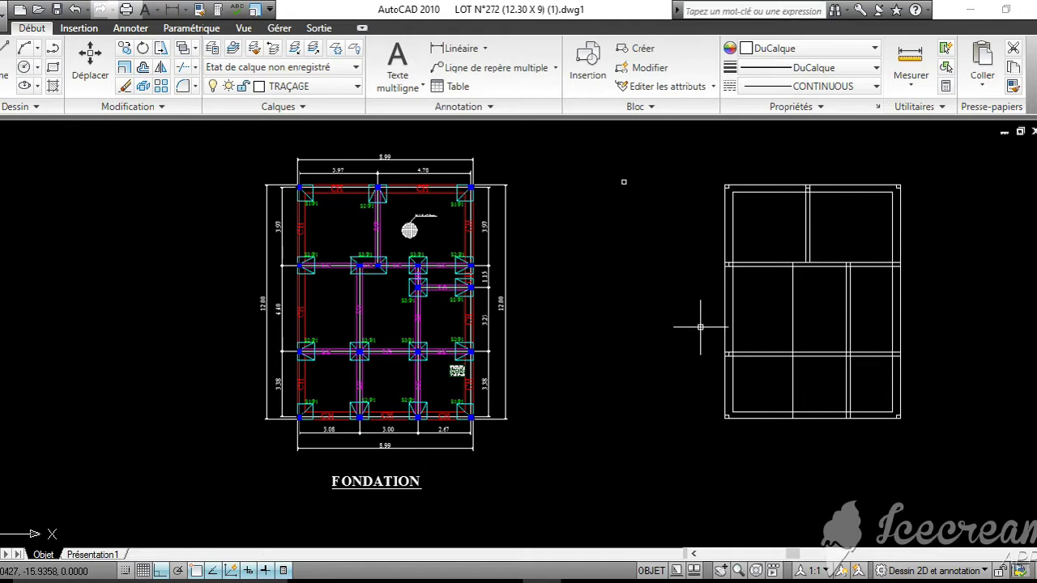
Copy the loose column square by its upper-right corner to the top end of the new left-hand vertical line, with Ortho off
click(101, 53)
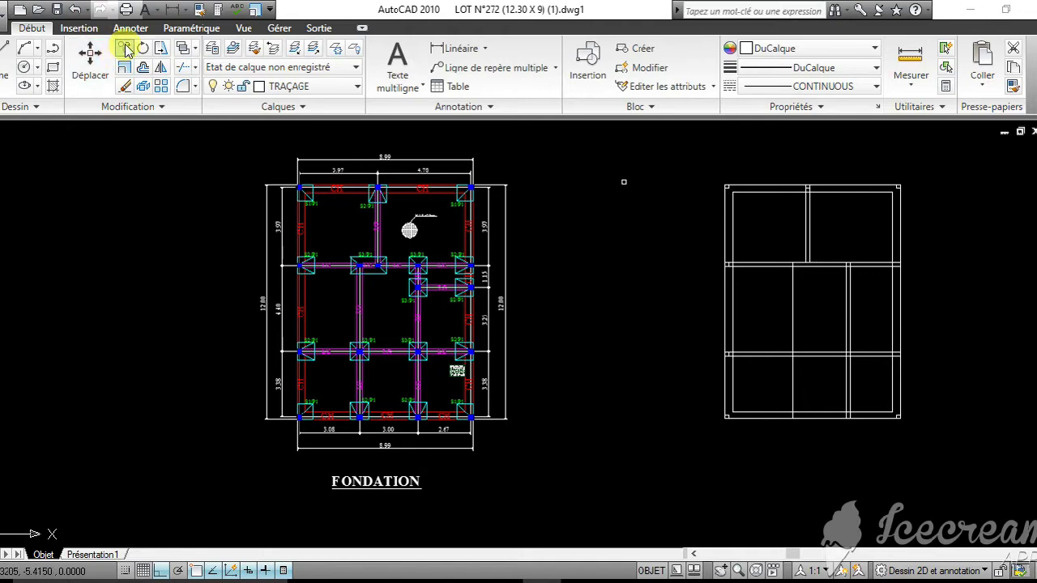
click(678, 208)
click(574, 159)
mouse_move(541, 581)
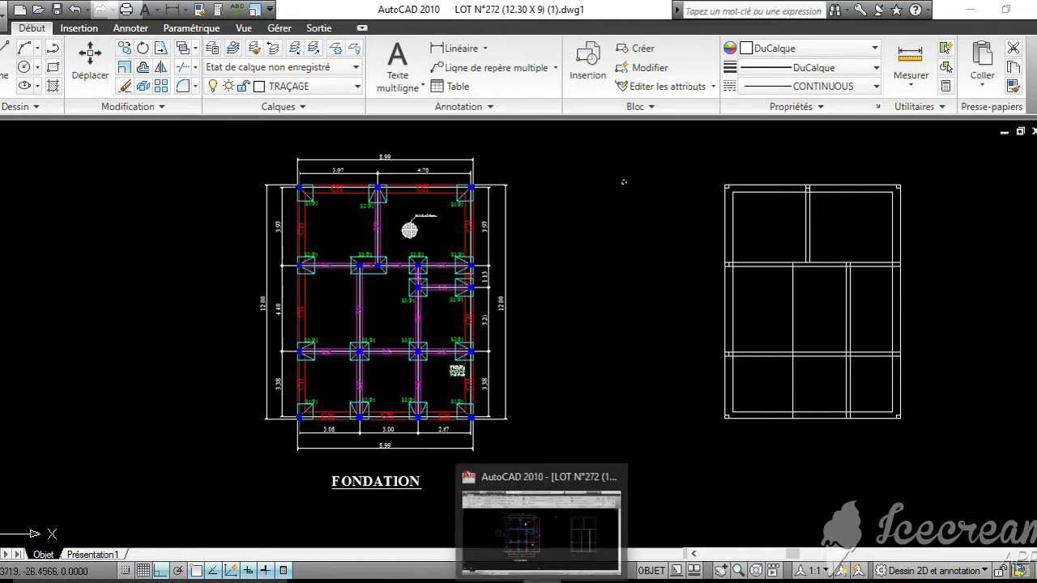
mouse_move(619, 582)
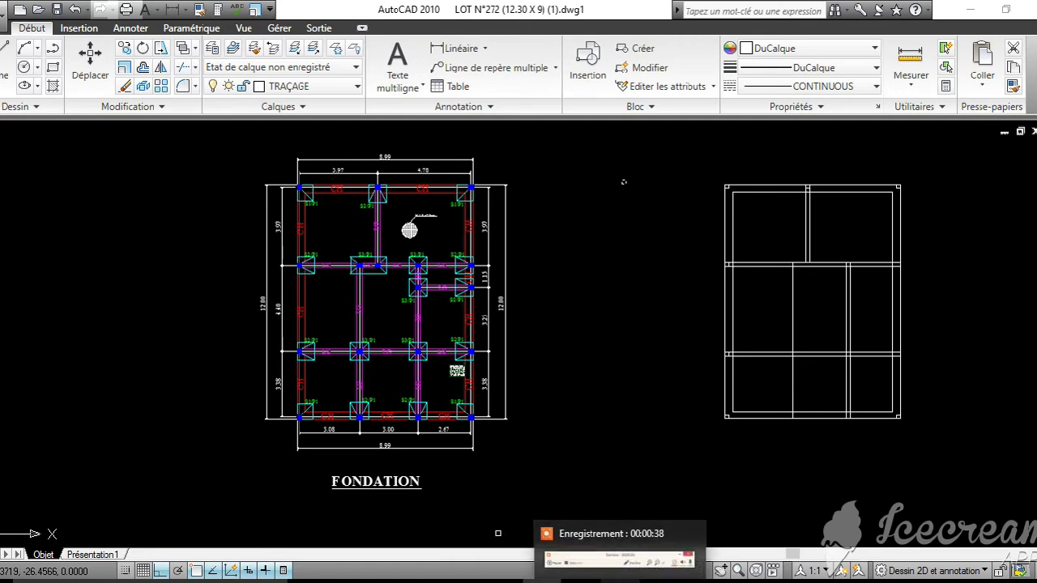
scroll(648, 260, up, 3)
key(Return)
scroll(607, 263, up, 3)
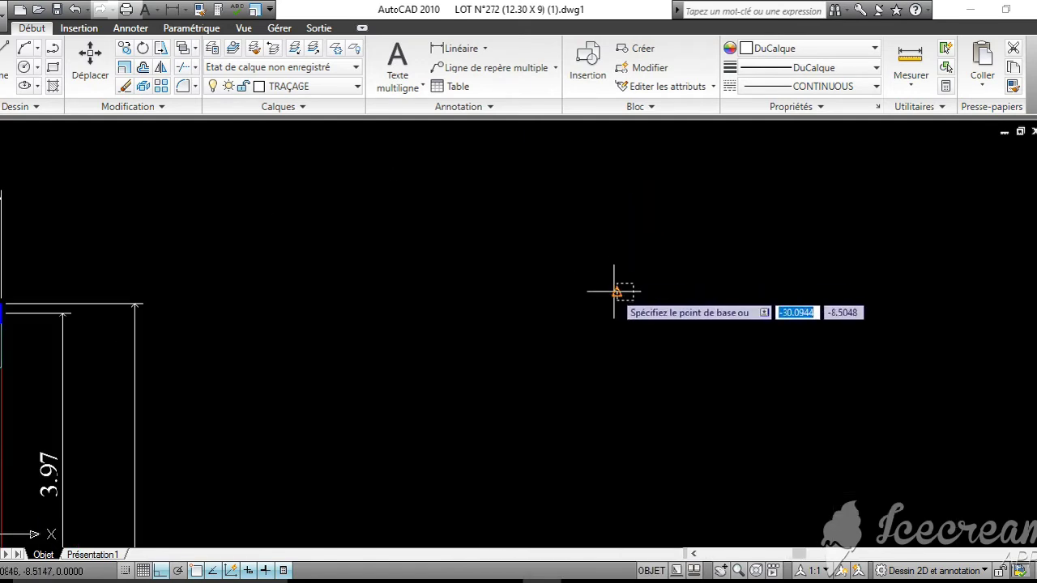
click(632, 283)
scroll(740, 354, down, 8)
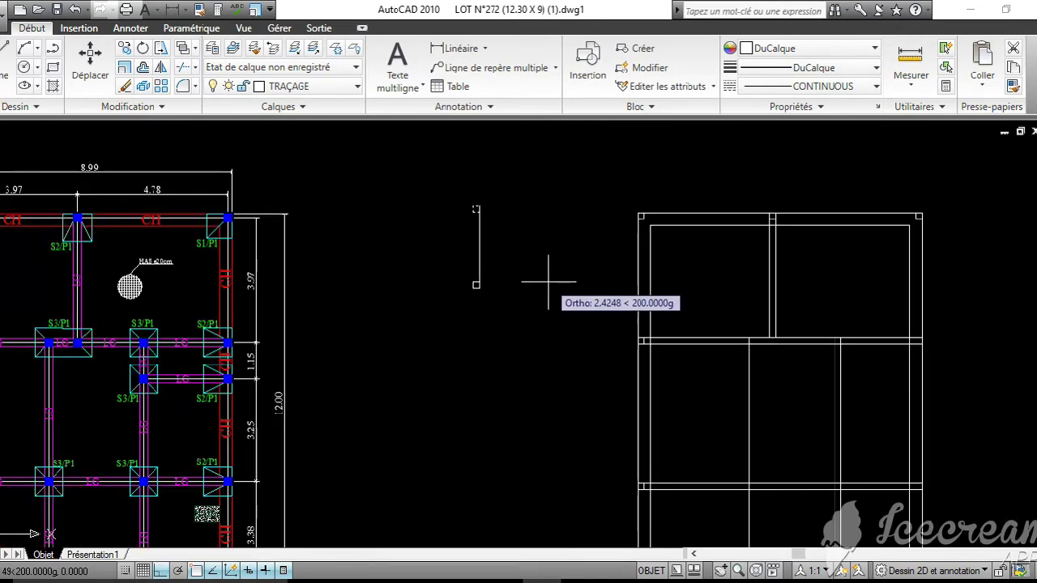
scroll(495, 367, down, 4)
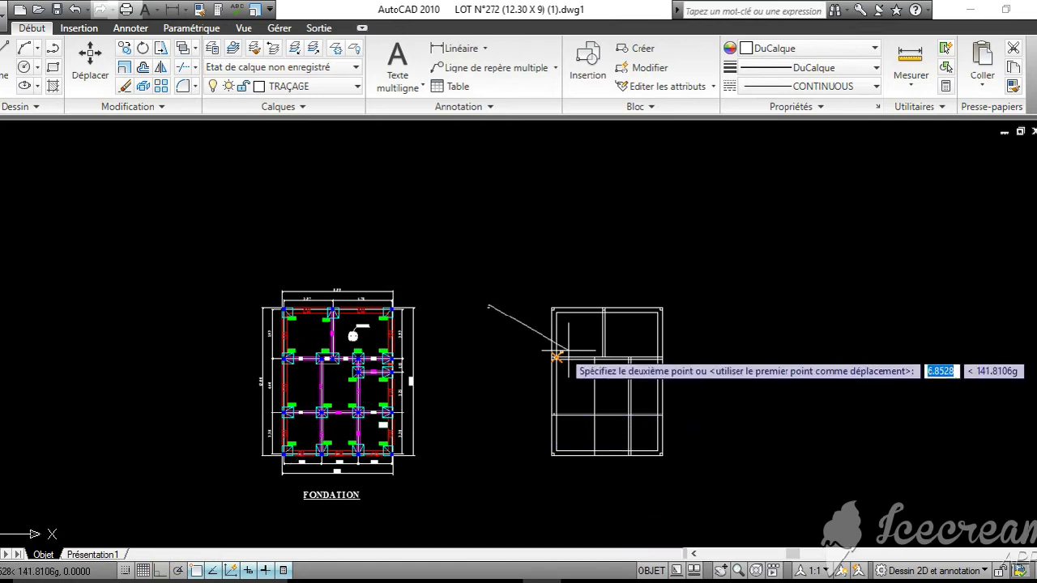
scroll(578, 347, up, 6)
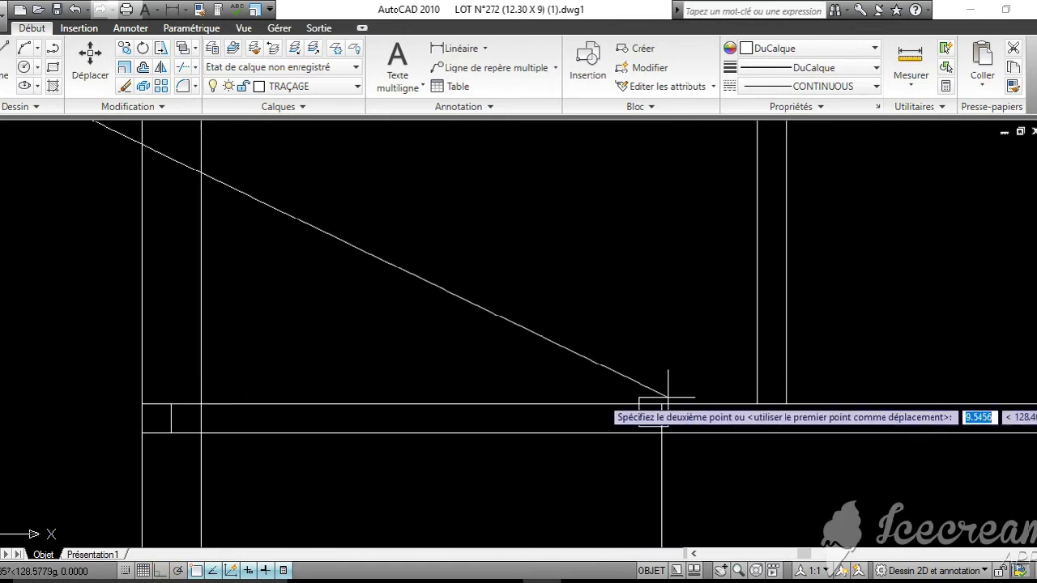
scroll(660, 409, down, 3)
click(653, 424)
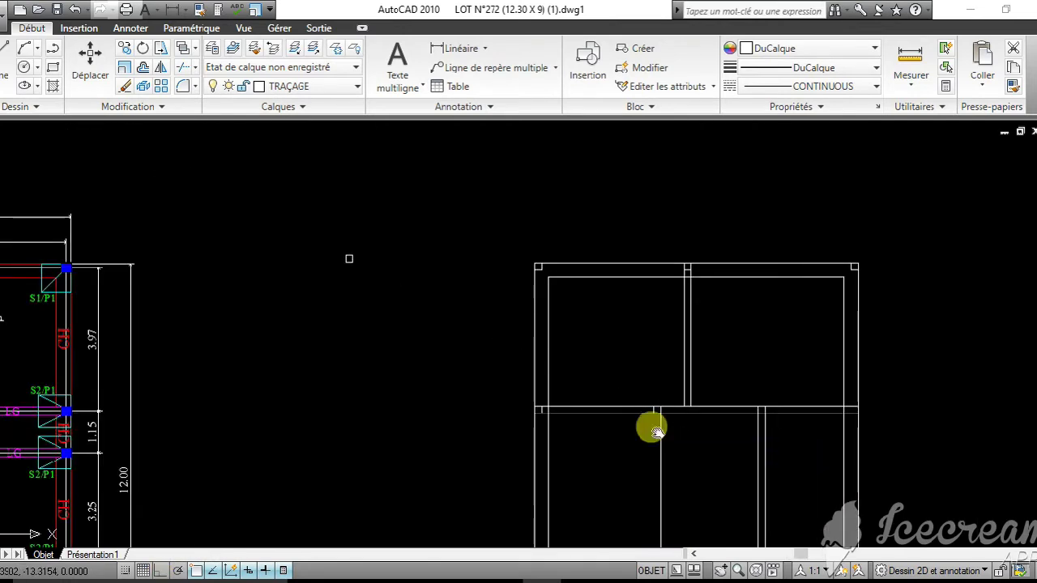
Draw the left-hand partition's second line from the copied column's lower-left corner down to the outline's bottom edge, with Ortho on
scroll(722, 347, down, 3)
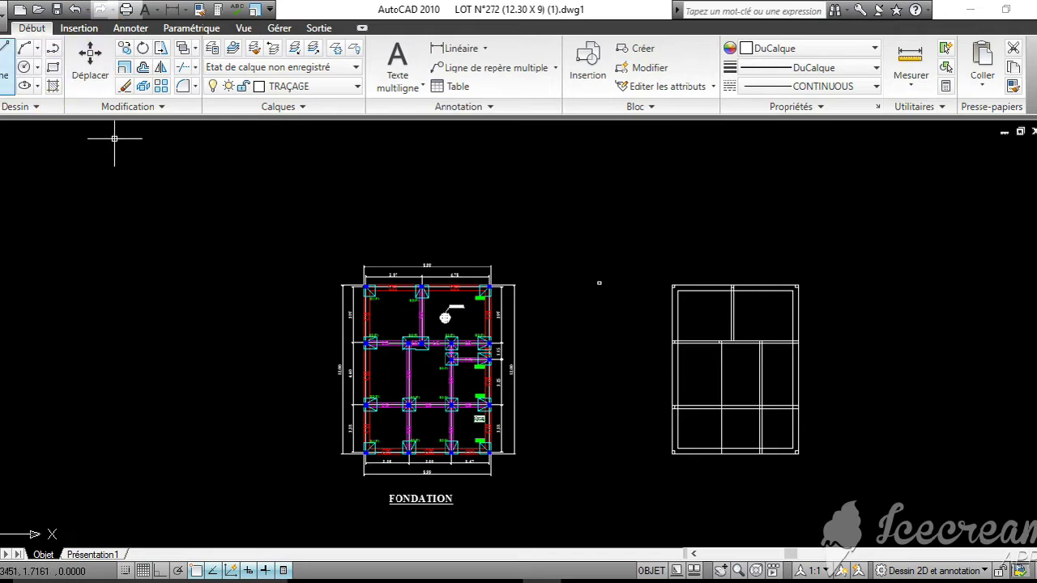
click(7, 60)
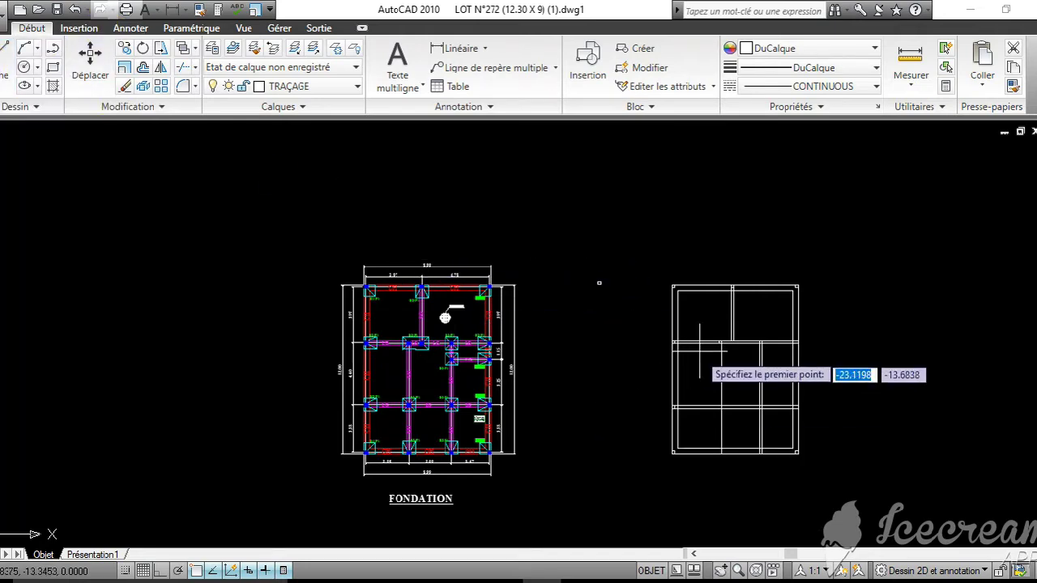
scroll(699, 350, up, 6)
click(674, 397)
middle_drag(671, 411, 668, 222)
middle_drag(590, 443, 641, 294)
middle_drag(650, 390, 658, 231)
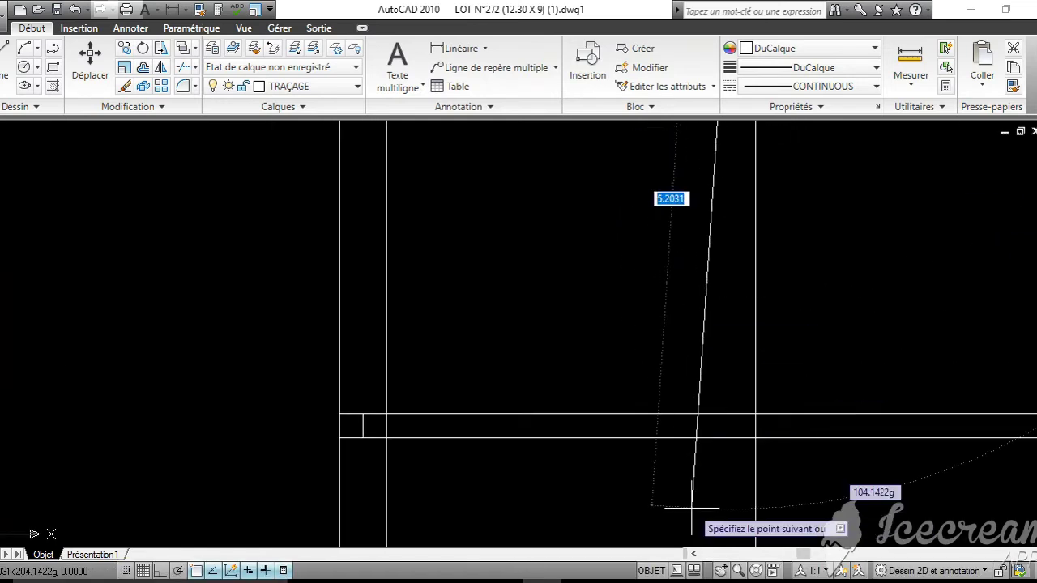
click(167, 570)
middle_drag(583, 536, 600, 362)
scroll(645, 503, down, 6)
middle_drag(669, 527, 666, 345)
scroll(663, 350, up, 6)
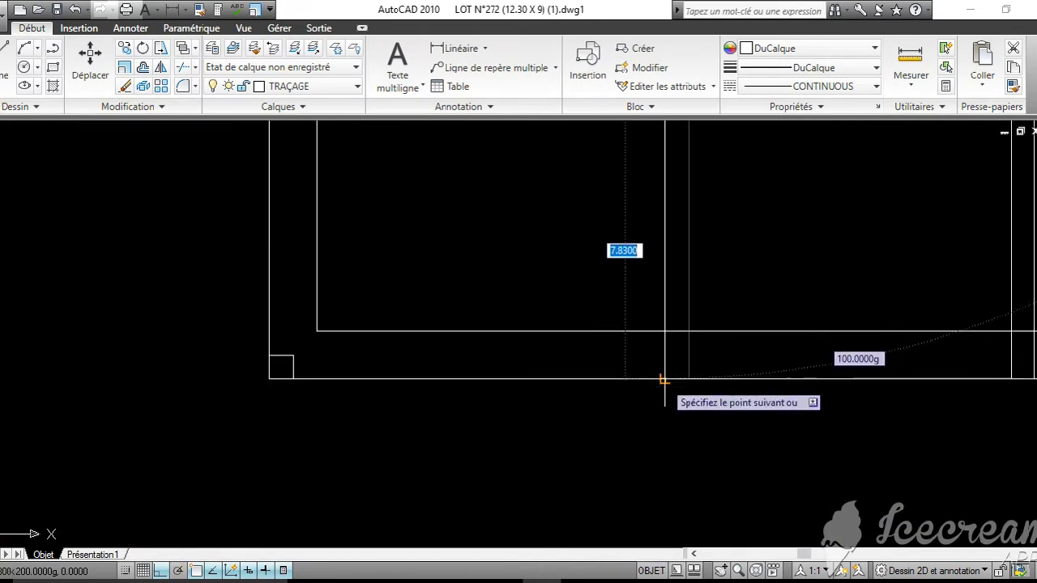
click(664, 379)
key(Escape)
Measure the vertical clear distance in the foundation plan between the right-hand interior partition's top column and the column just below it
middle_drag(724, 243, 713, 402)
scroll(713, 402, down, 6)
middle_drag(726, 300, 749, 320)
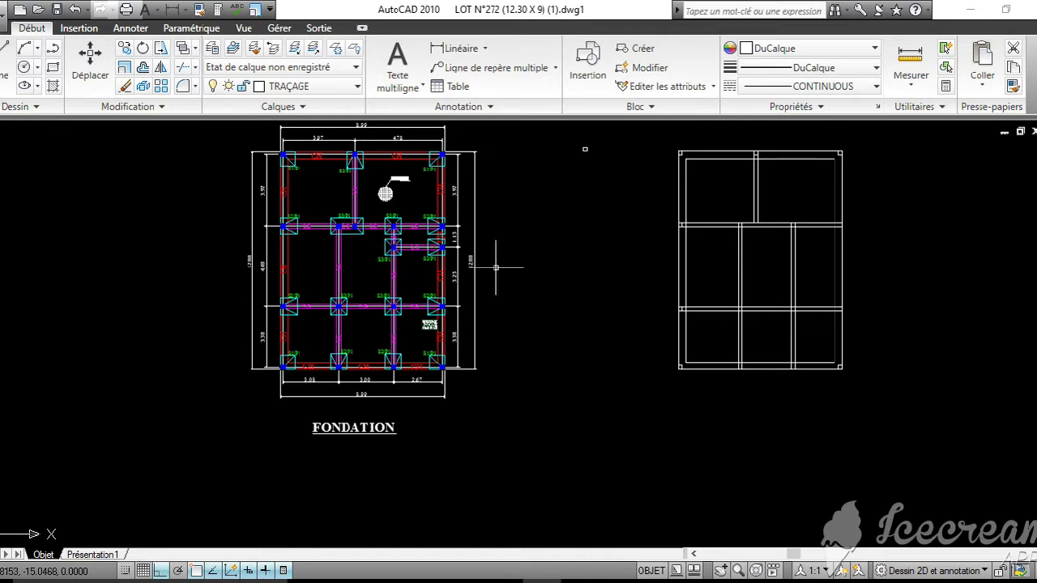
click(910, 57)
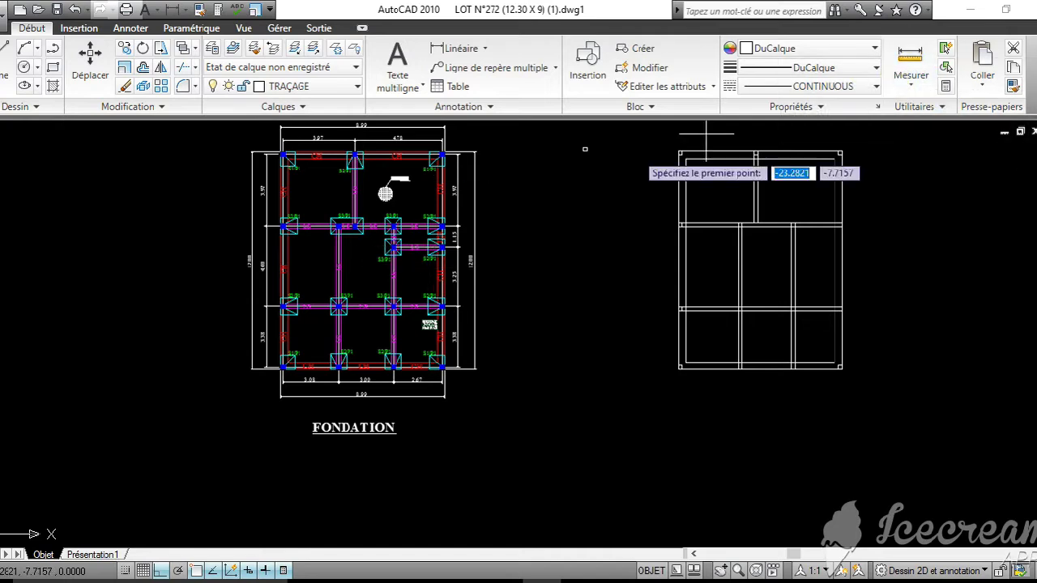
scroll(373, 216, up, 3)
scroll(370, 216, up, 1)
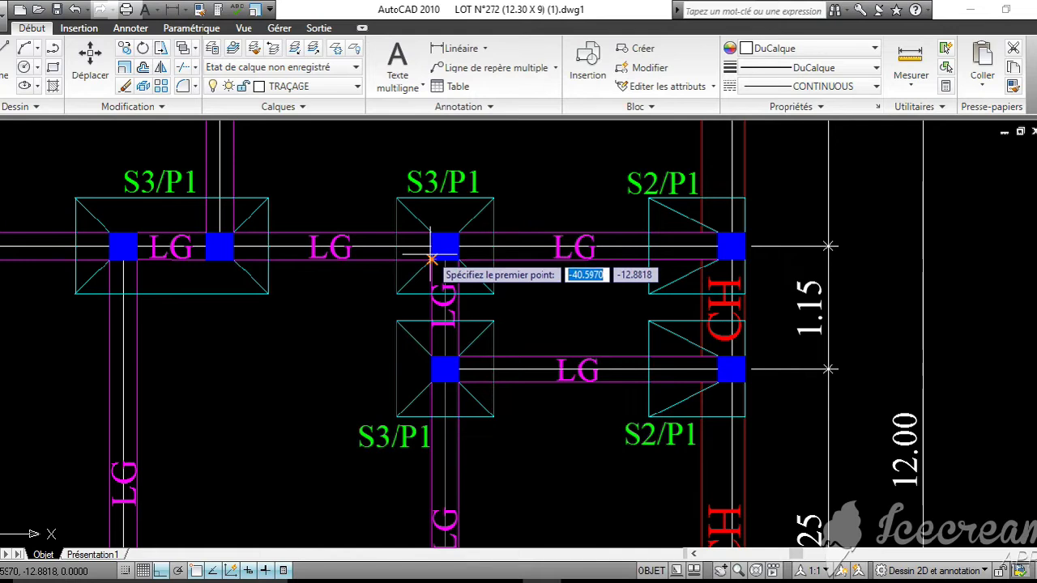
click(430, 258)
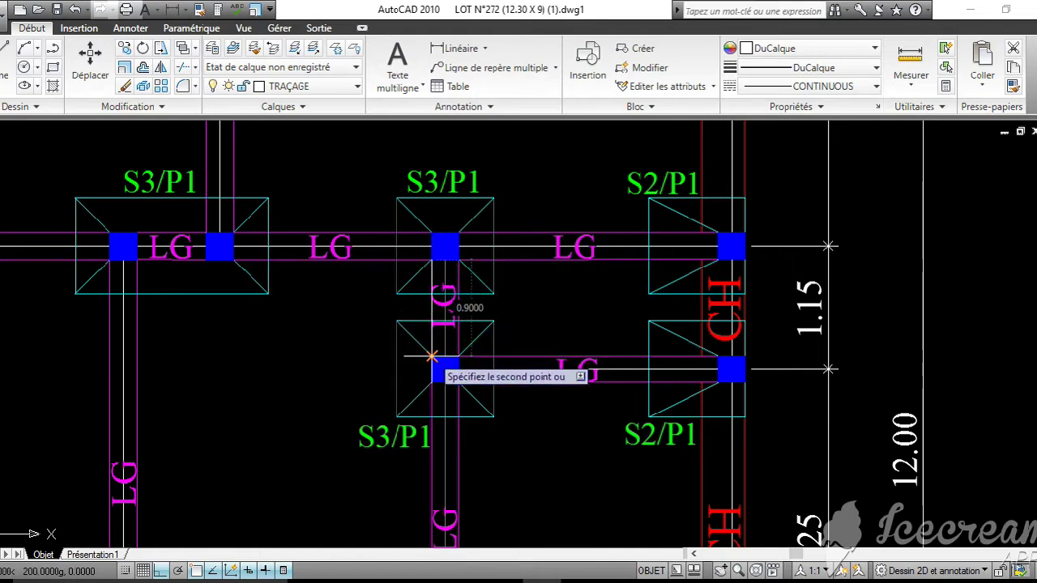
Draw a line from the right-hand partition's left line below the upper horizontal partition, 0.9 down, then across to the outline's right edge
scroll(432, 356, down, 6)
middle_drag(867, 426, 594, 381)
scroll(590, 384, down, 2)
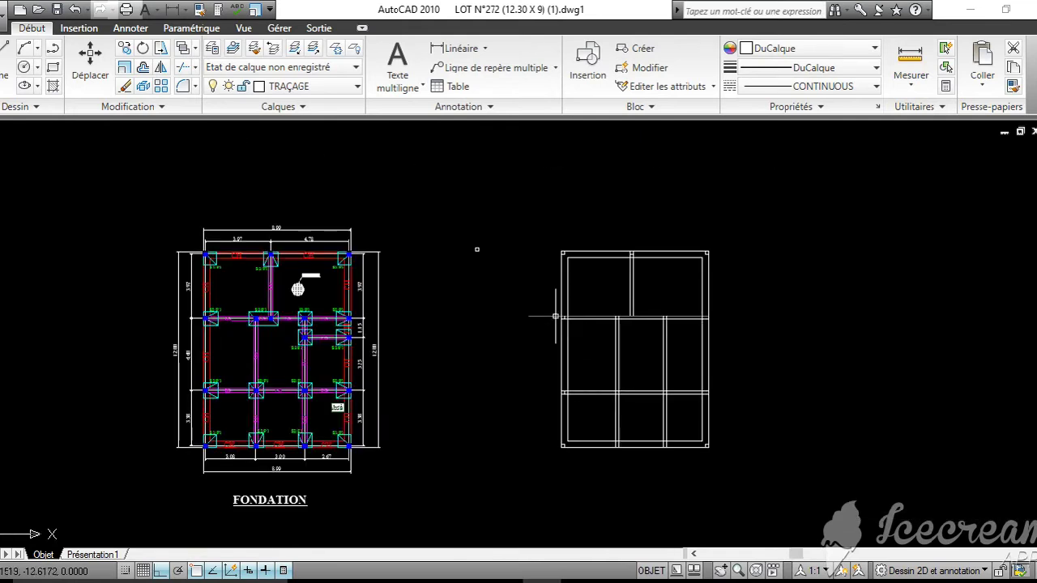
click(10, 90)
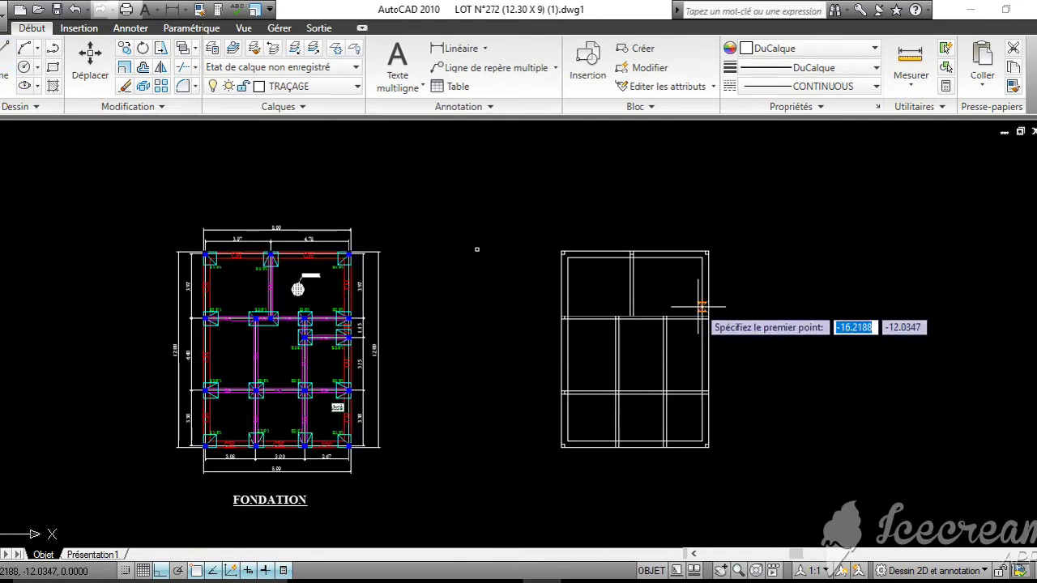
scroll(629, 323, up, 8)
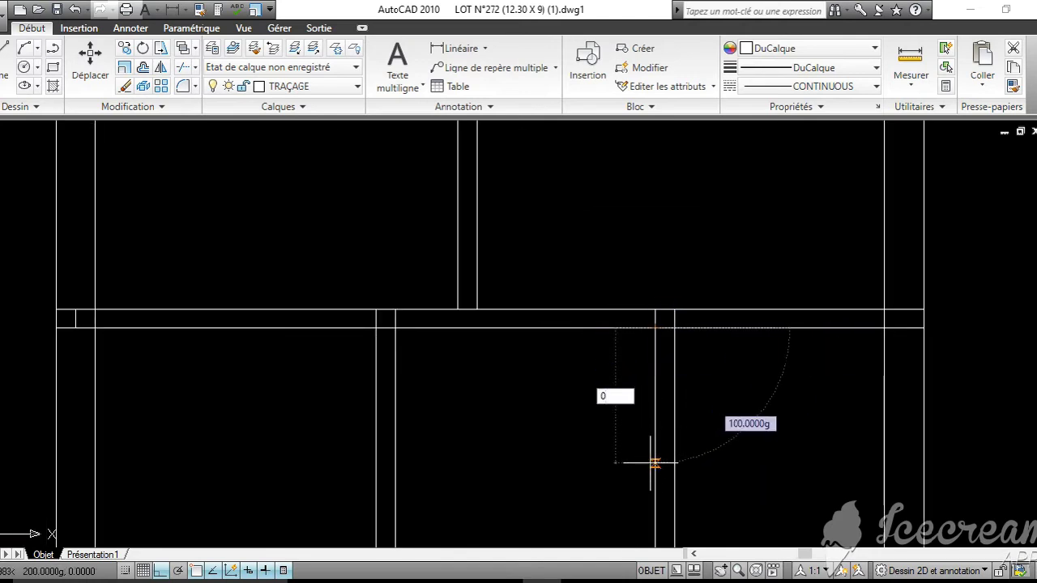
key(Return)
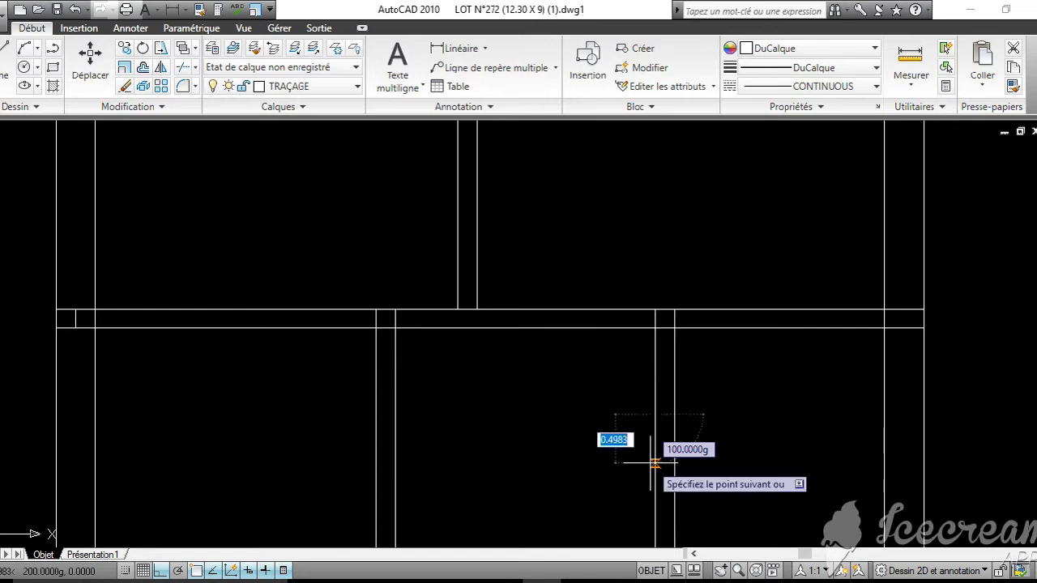
click(924, 416)
key(Escape)
middle_drag(924, 414, 974, 349)
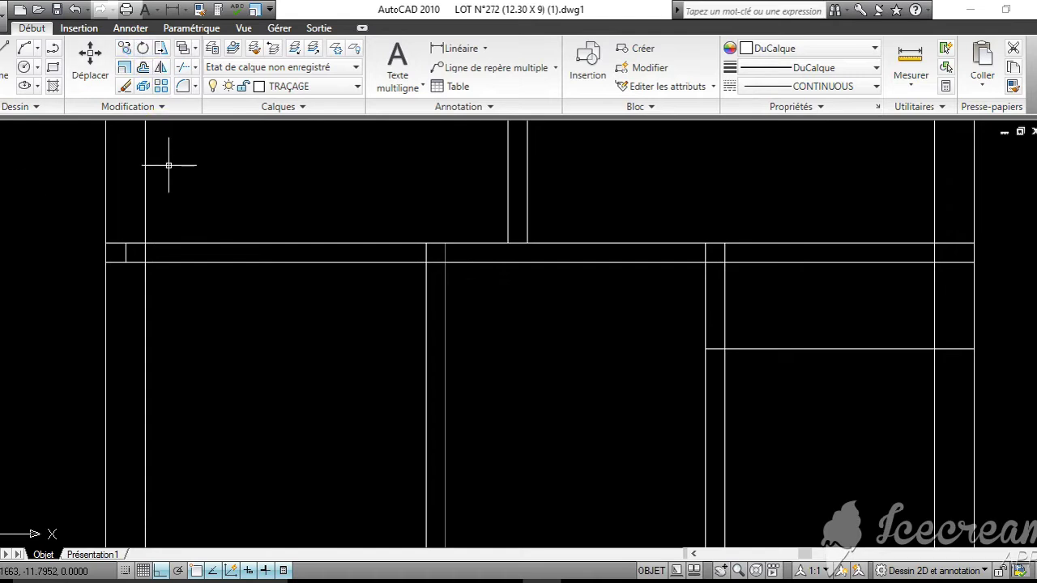
Copy the loose column square by its upper-left corner to the left end of the new short horizontal line, with Ortho off
scroll(169, 165, down, 6)
click(127, 260)
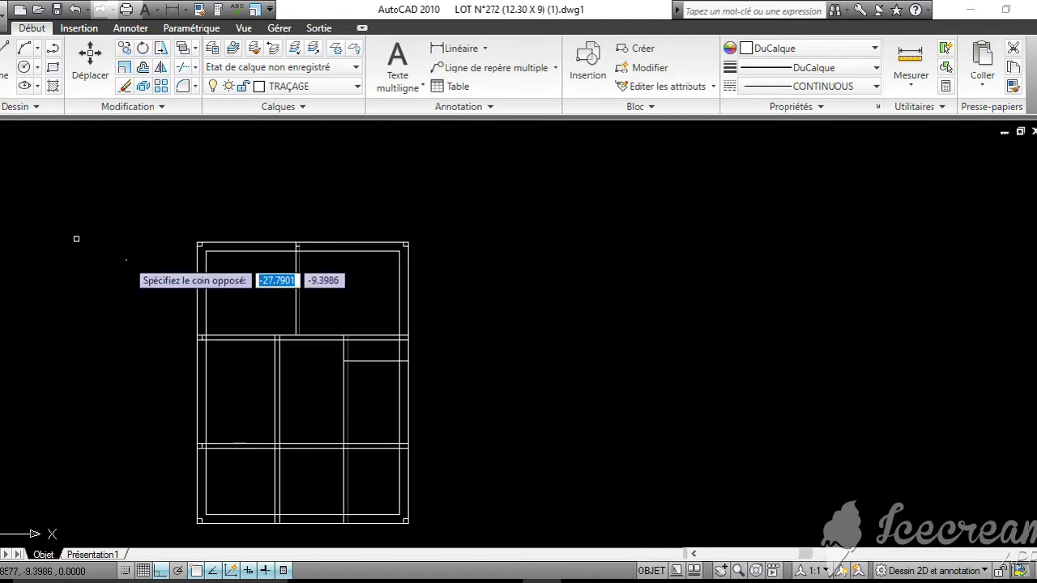
click(129, 214)
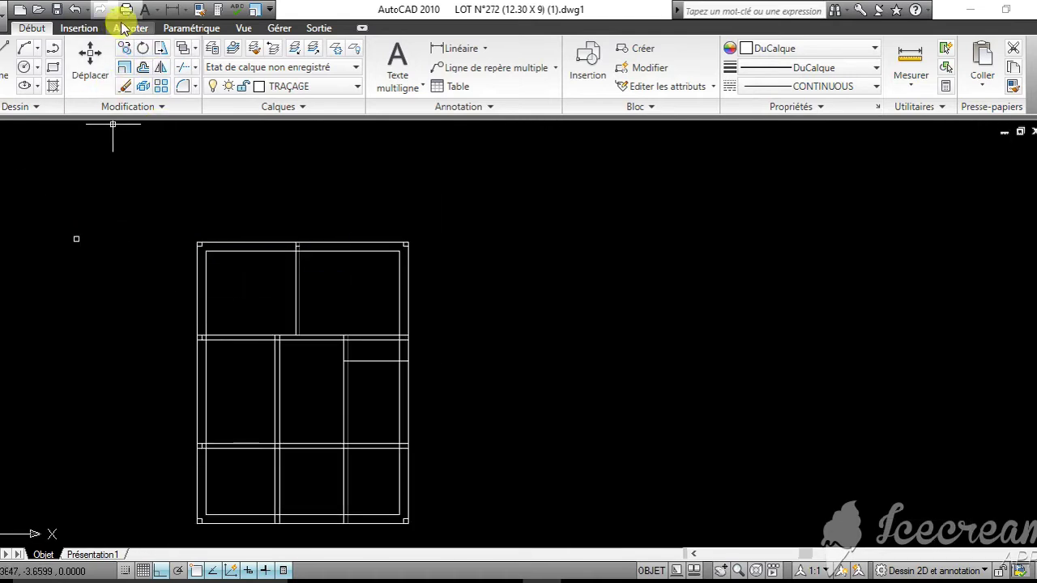
click(142, 49)
click(122, 266)
click(42, 184)
key(Return)
scroll(66, 233, up, 6)
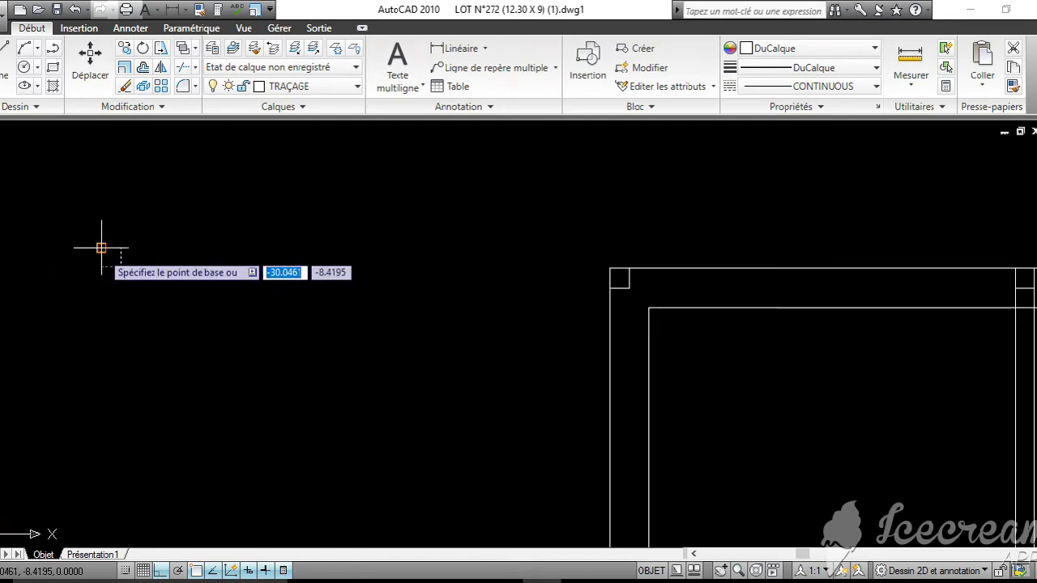
click(102, 248)
middle_drag(879, 499, 571, 301)
scroll(502, 366, down, 3)
click(160, 572)
scroll(745, 397, up, 2)
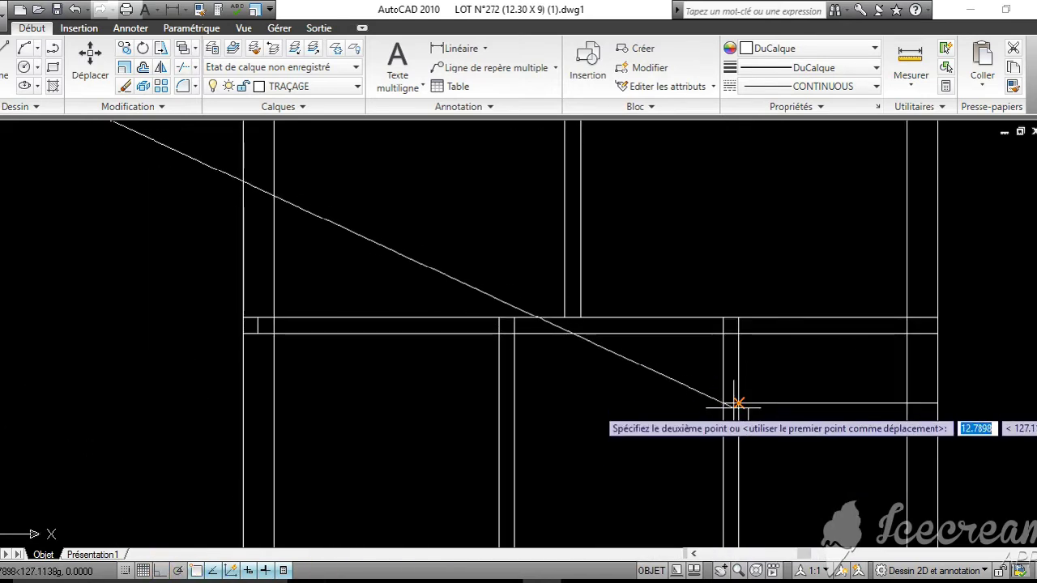
click(722, 402)
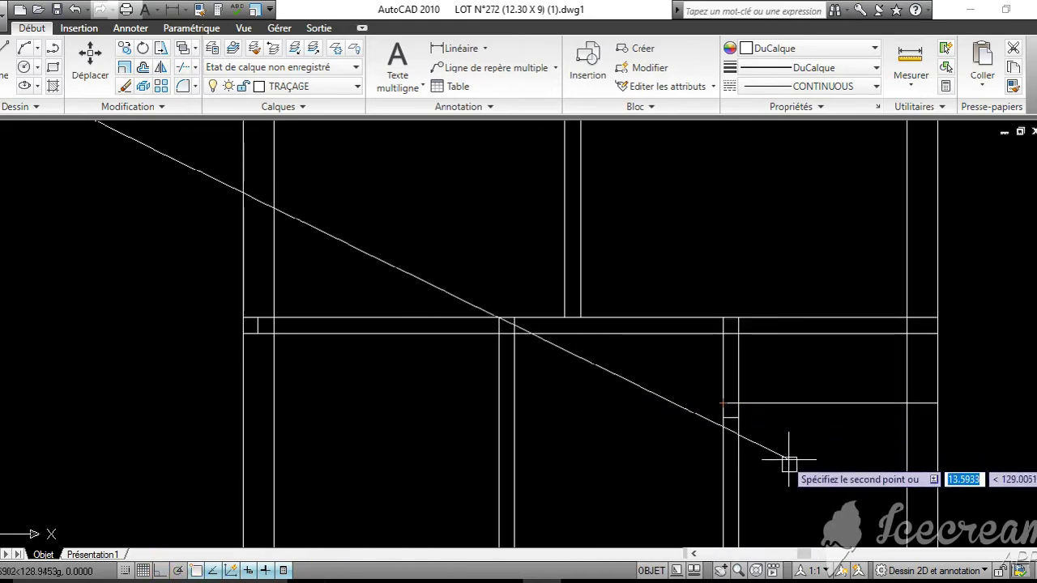
key(Escape)
scroll(900, 431, down, 4)
middle_drag(900, 431, 837, 406)
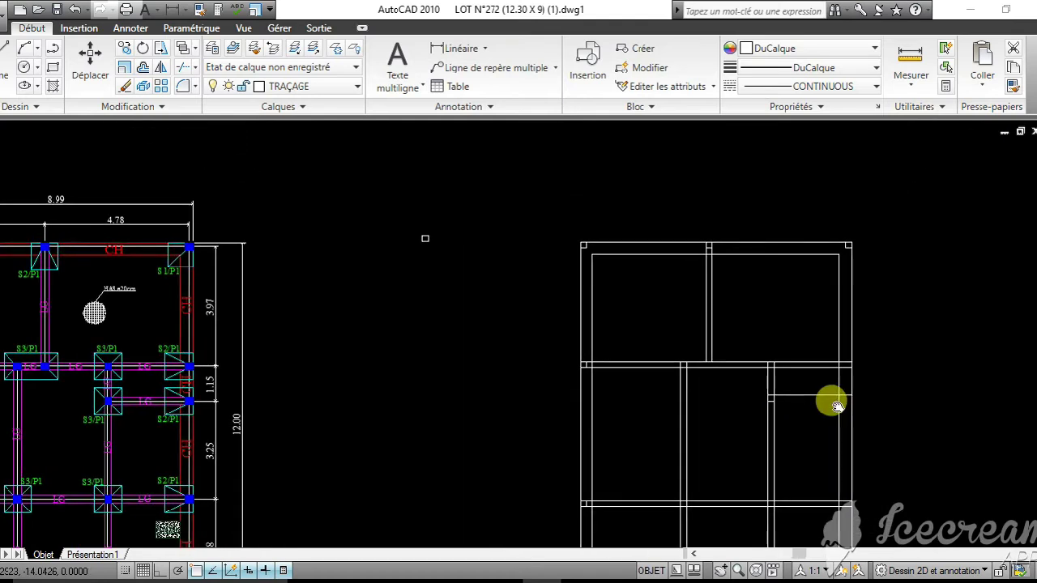
middle_drag(925, 418, 942, 352)
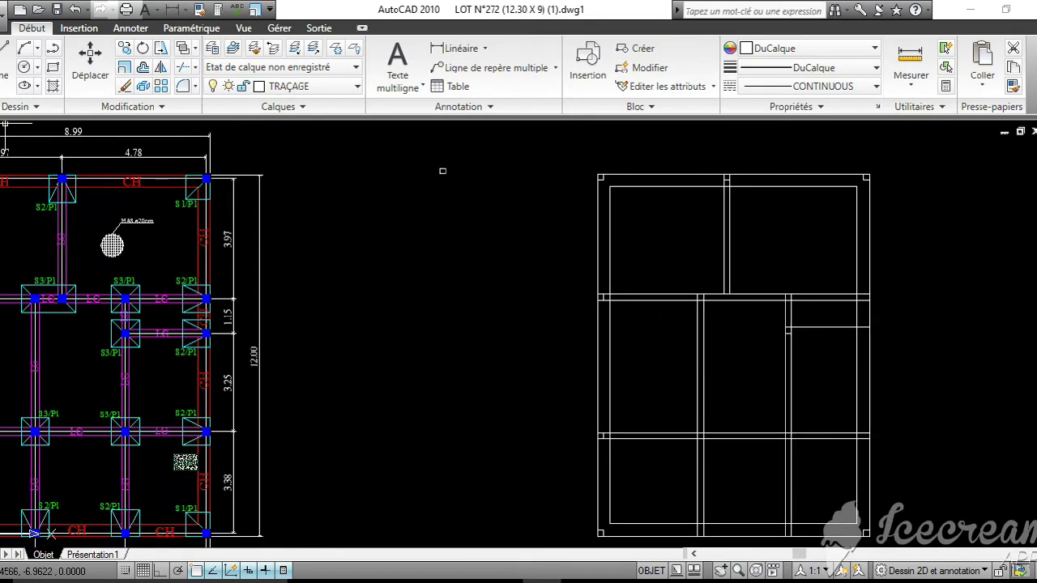
Draw the short horizontal partition's second line from the copied column's lower-left corner to the outline's right edge, with Ortho on
click(4, 65)
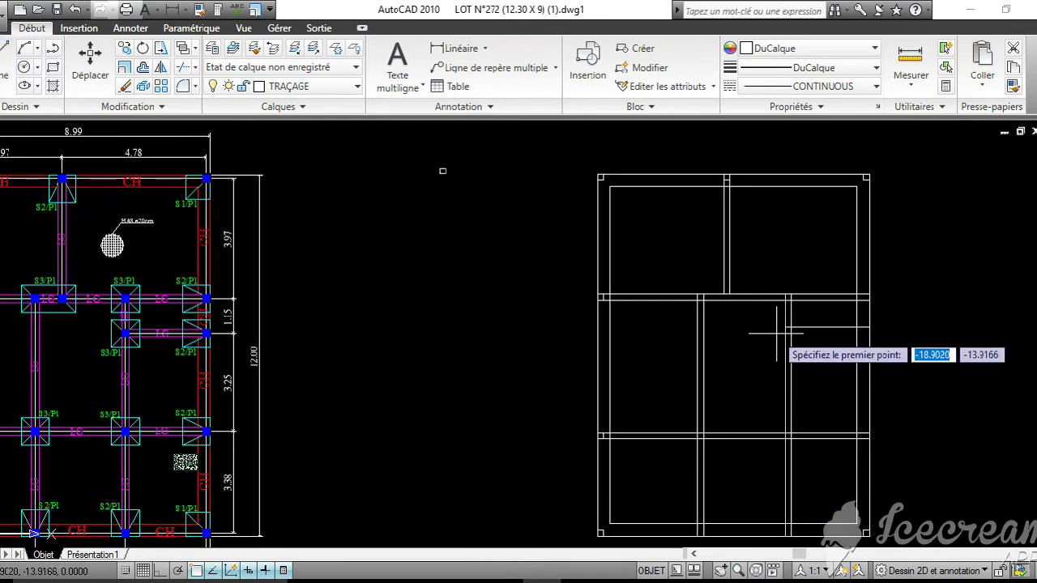
scroll(776, 332, up, 5)
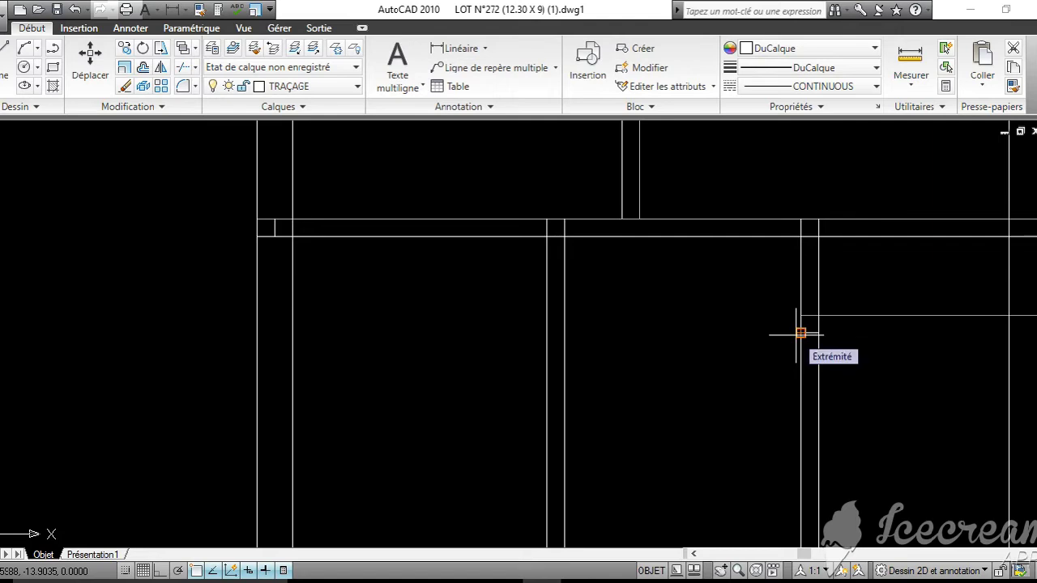
click(800, 333)
click(159, 571)
middle_drag(937, 393, 492, 405)
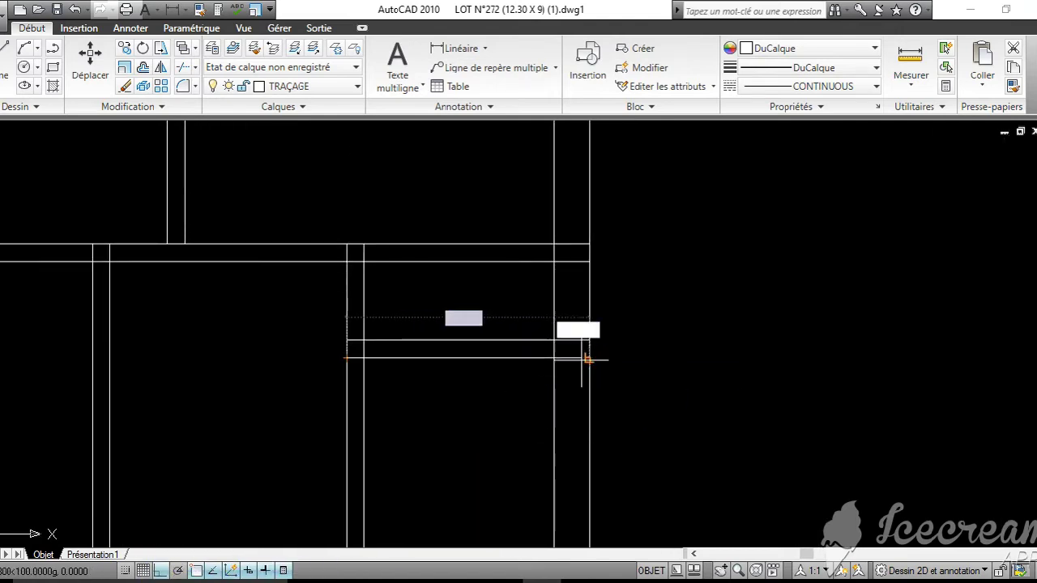
scroll(587, 359, up, 5)
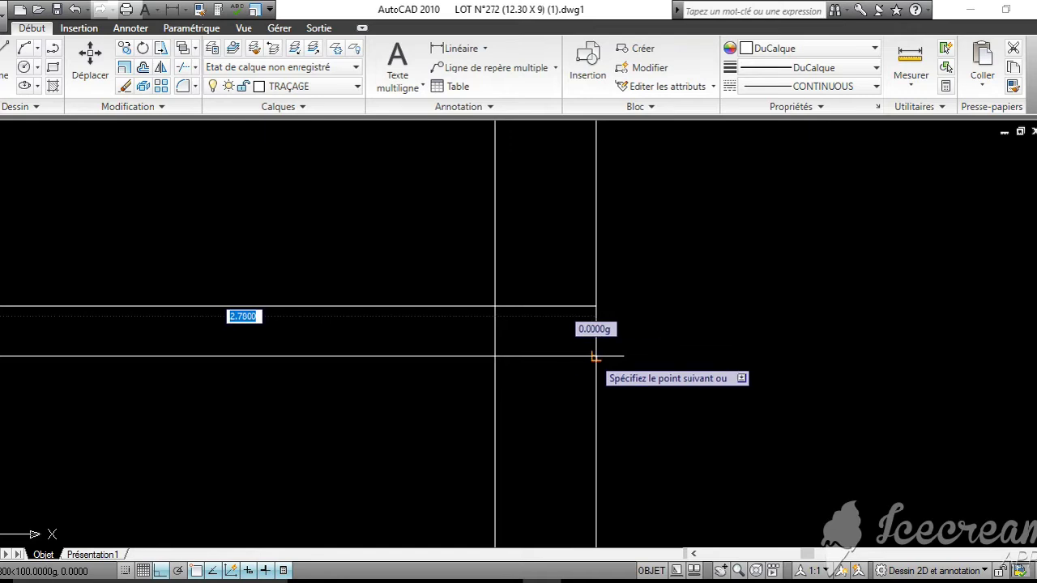
click(594, 357)
key(Return)
Copy the loose column square by its upper-right corner to the junction of the upper vertical and upper horizontal partitions, with Ortho off
scroll(597, 354, down, 10)
middle_drag(597, 354, 755, 314)
scroll(756, 313, down, 4)
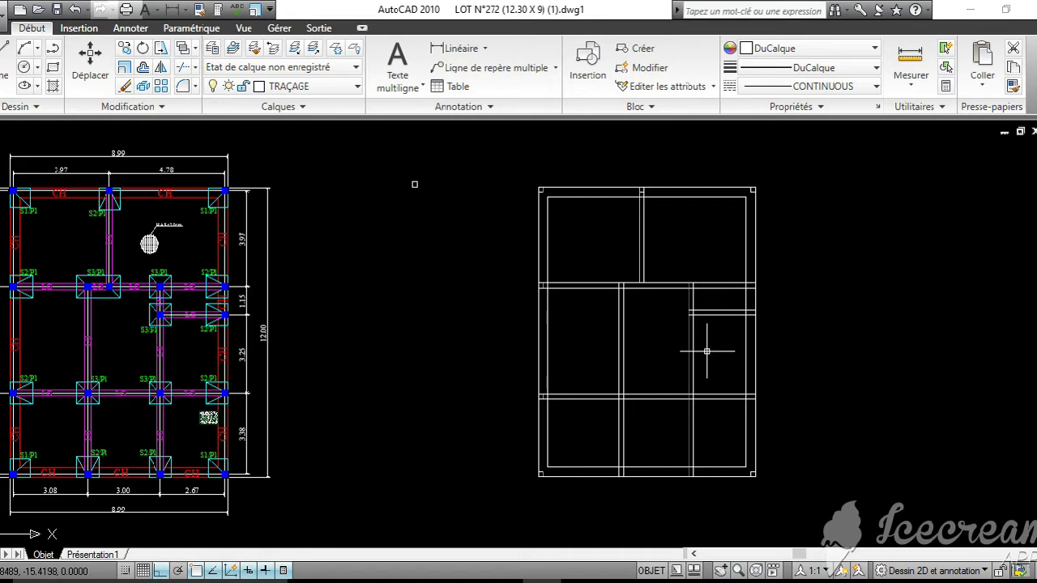
middle_drag(607, 322, 663, 318)
mouse_move(264, 413)
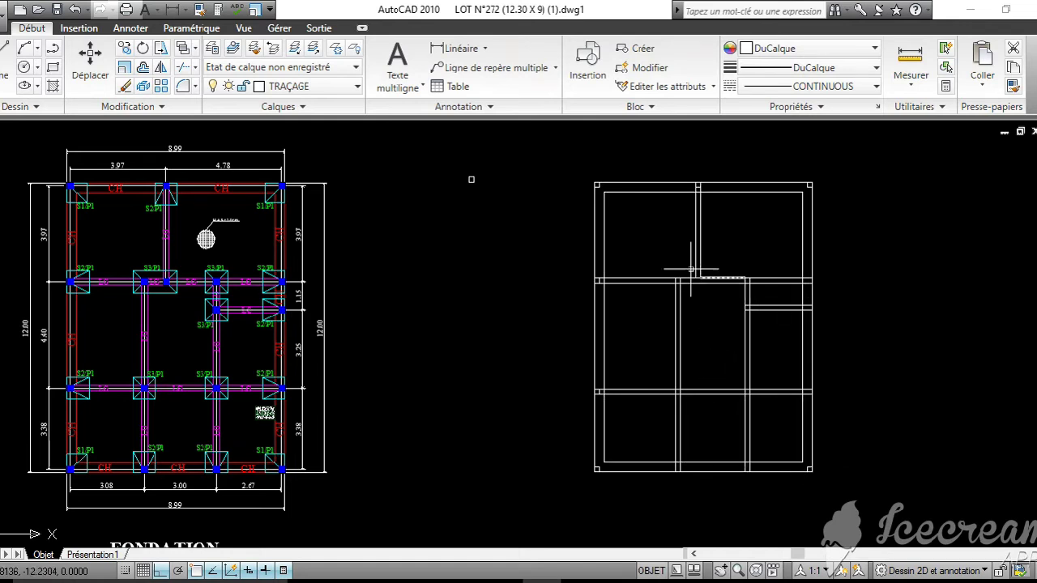
click(128, 49)
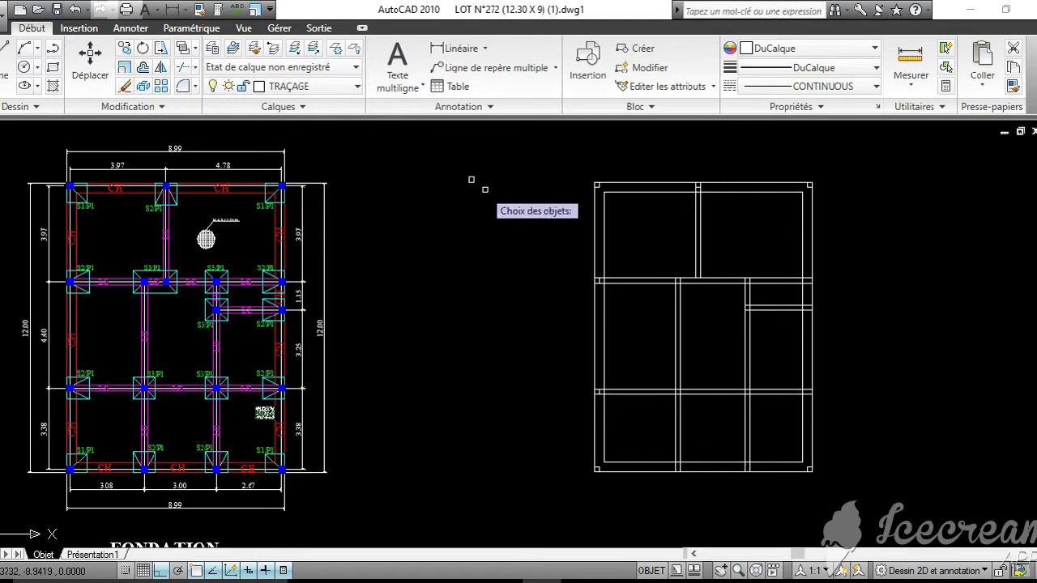
click(442, 161)
key(Return)
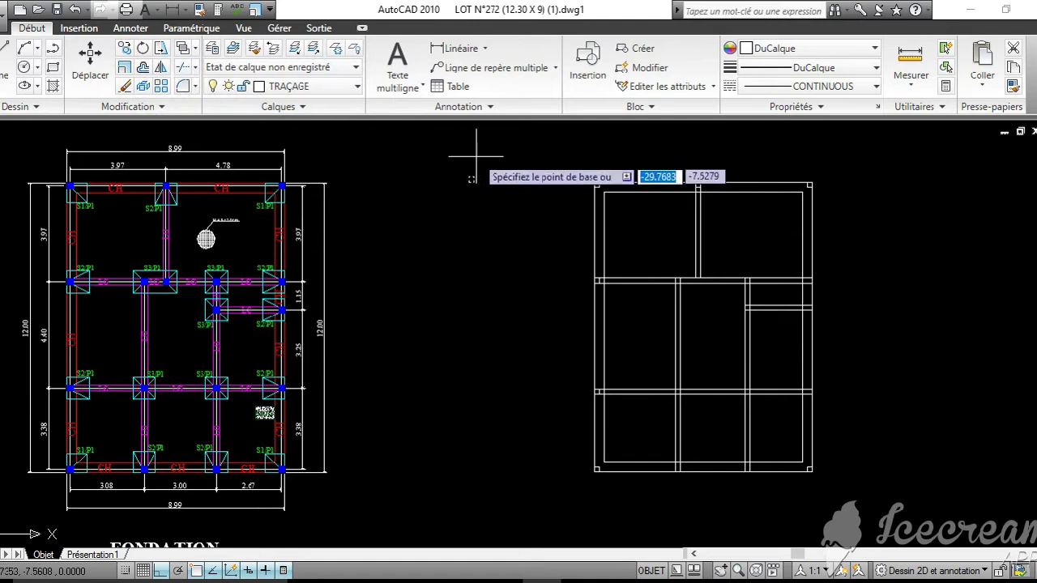
scroll(468, 177, up, 5)
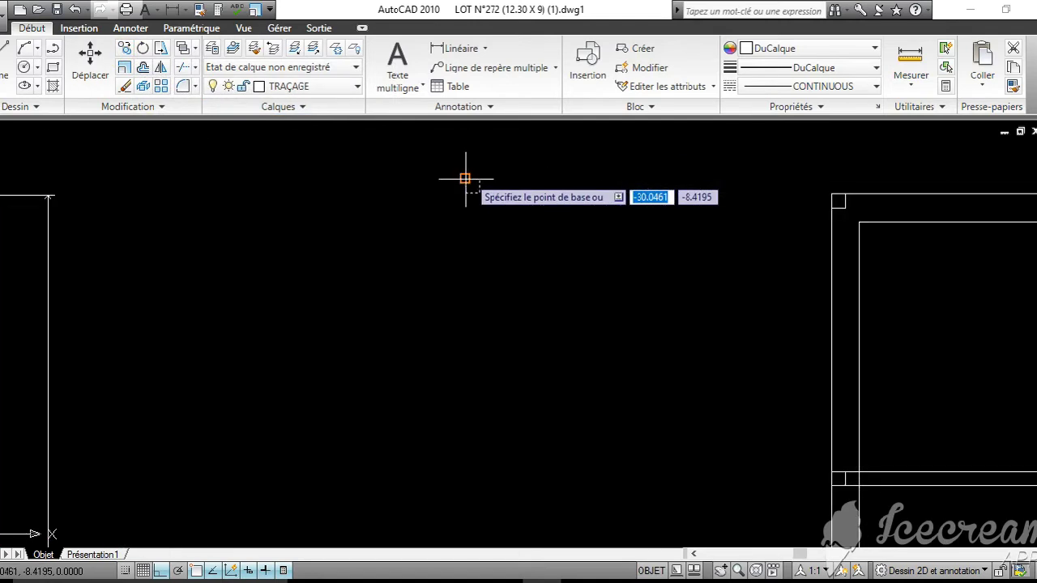
click(476, 177)
middle_drag(656, 296, 528, 314)
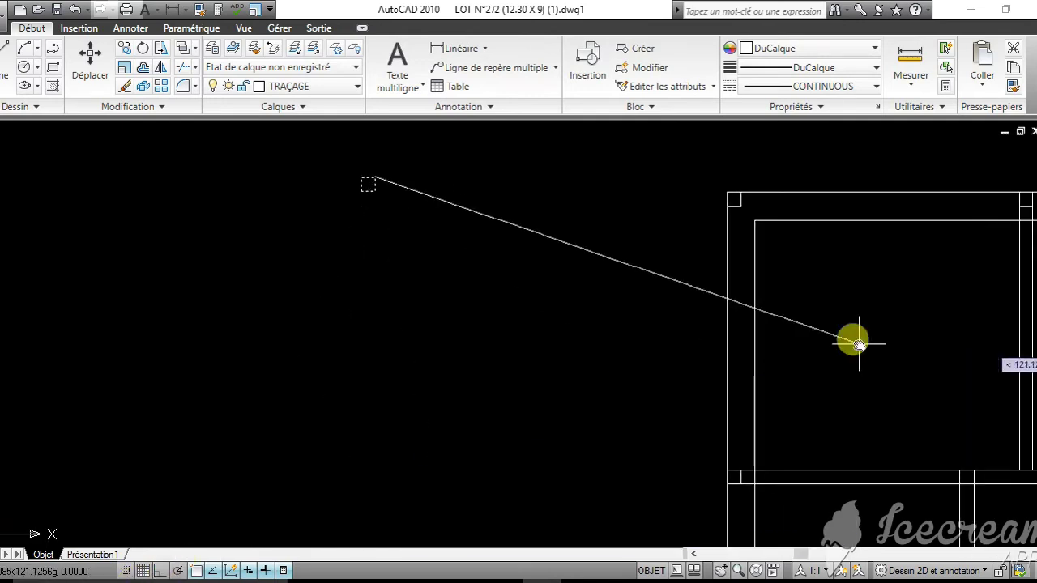
scroll(851, 338, down, 2)
middle_drag(851, 338, 405, 297)
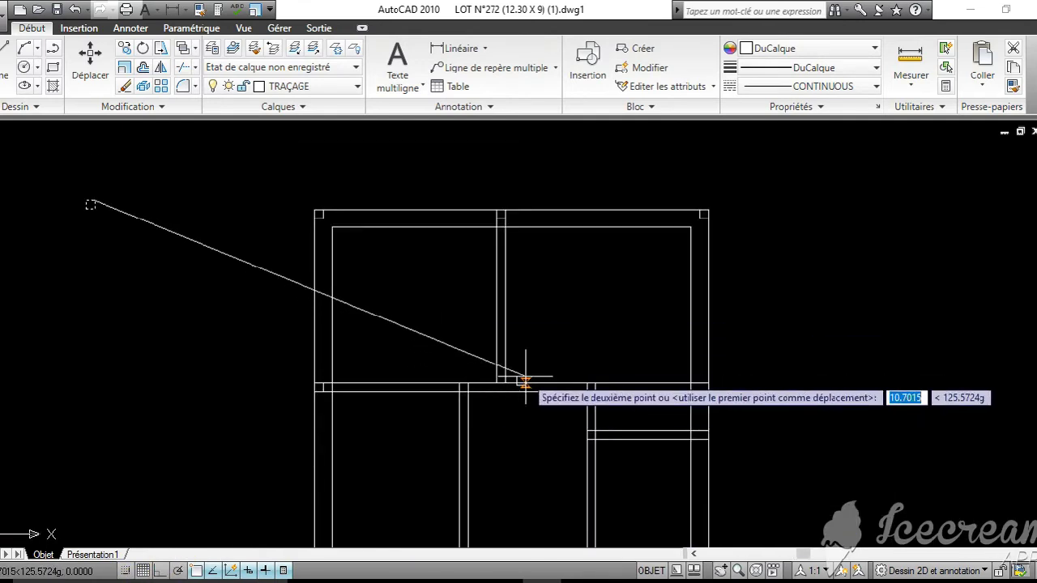
scroll(504, 379, up, 4)
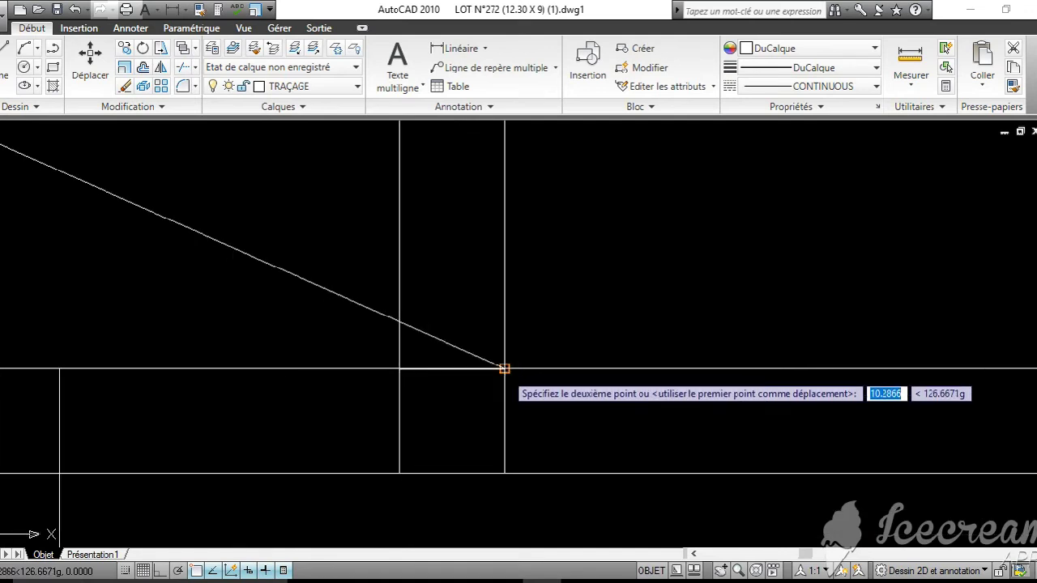
Place column copies at the right ends of the short horizontal partition and the upper horizontal partition, against the outline's right edge
middle_drag(624, 451, 729, 405)
scroll(618, 370, down, 4)
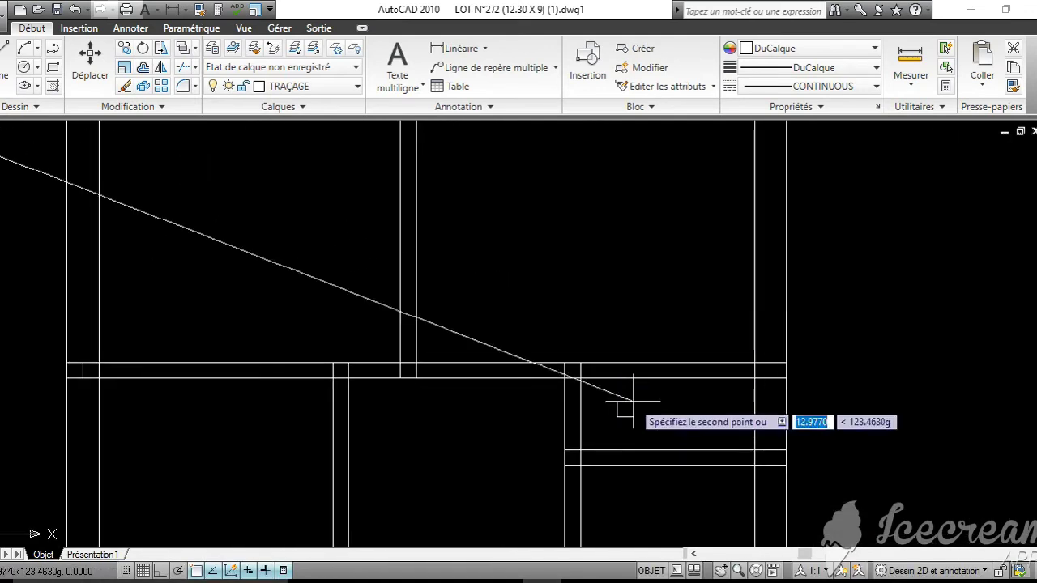
scroll(810, 461, up, 5)
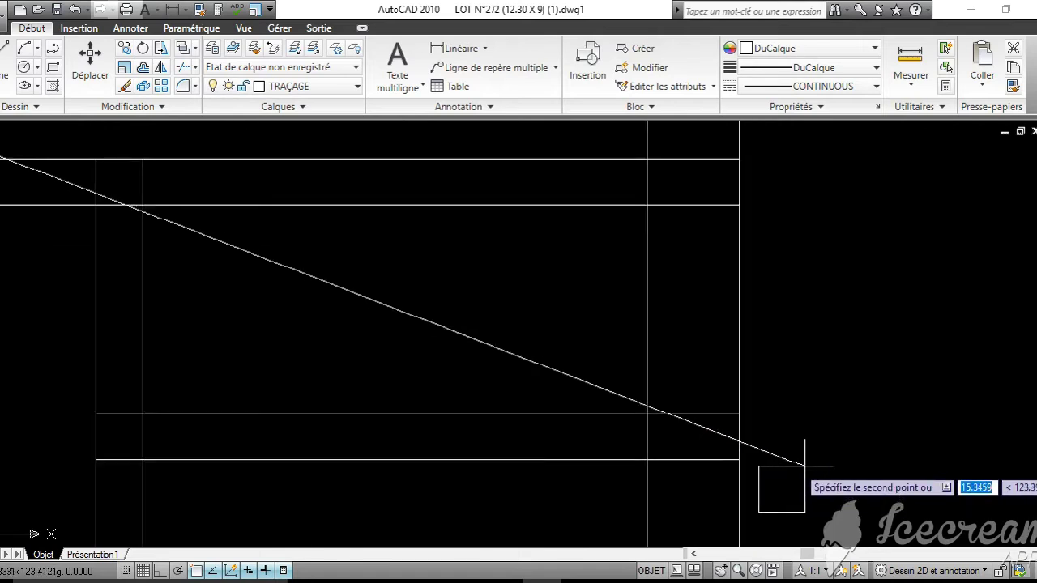
click(740, 413)
middle_drag(761, 288, 796, 450)
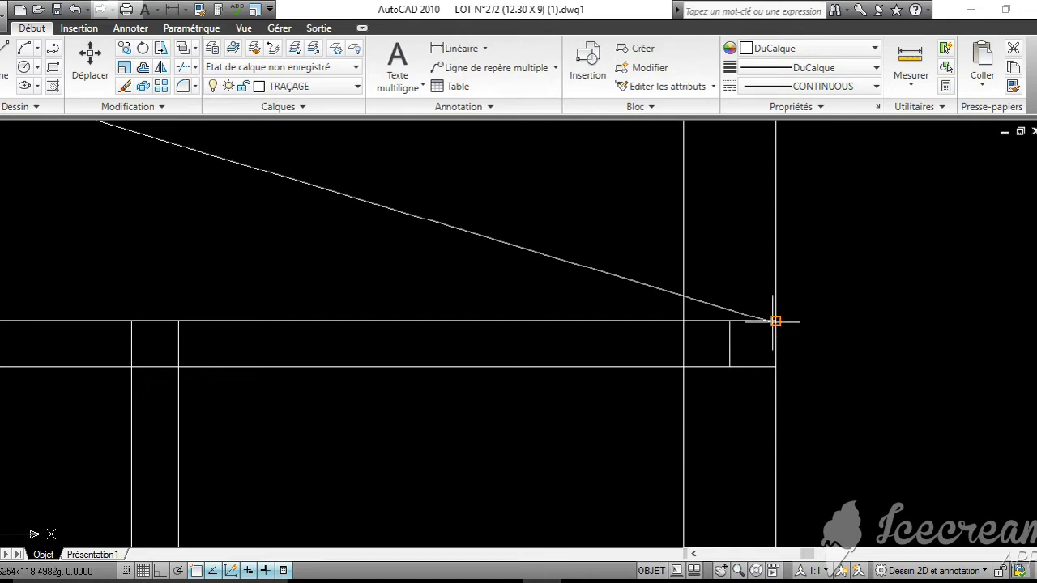
Place column copies at the lower horizontal partition's right end and at its crossings with the right-hand and left-hand vertical partitions
scroll(769, 324, down, 4)
middle_drag(764, 335, 761, 297)
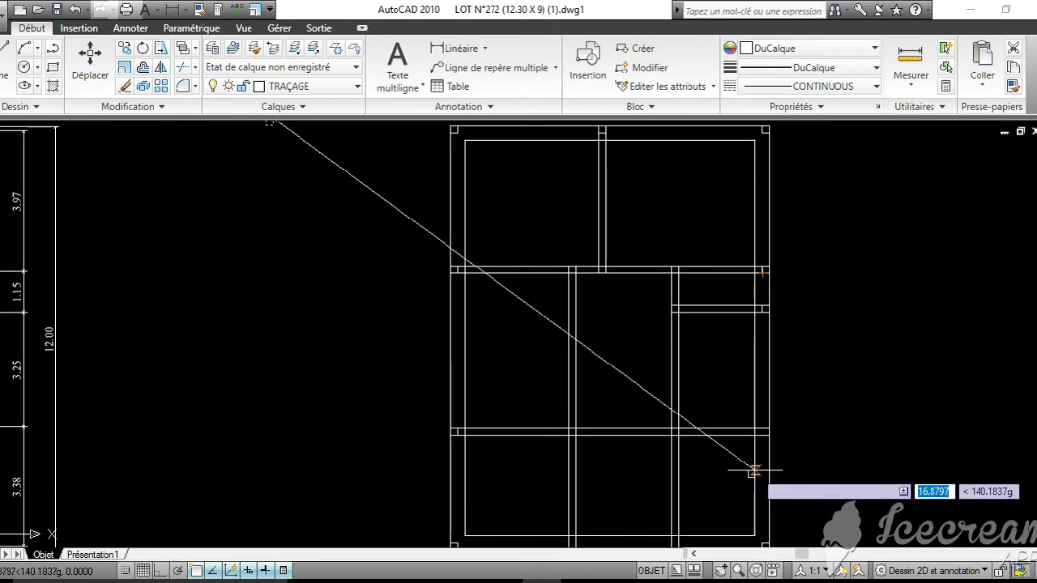
scroll(752, 449, up, 4)
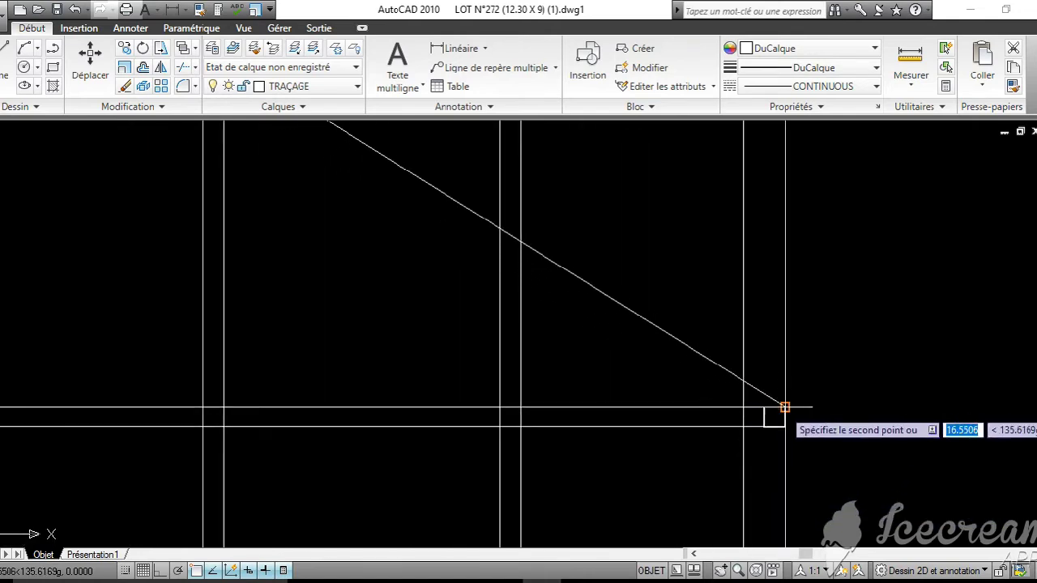
scroll(524, 415, up, 2)
scroll(519, 402, up, 3)
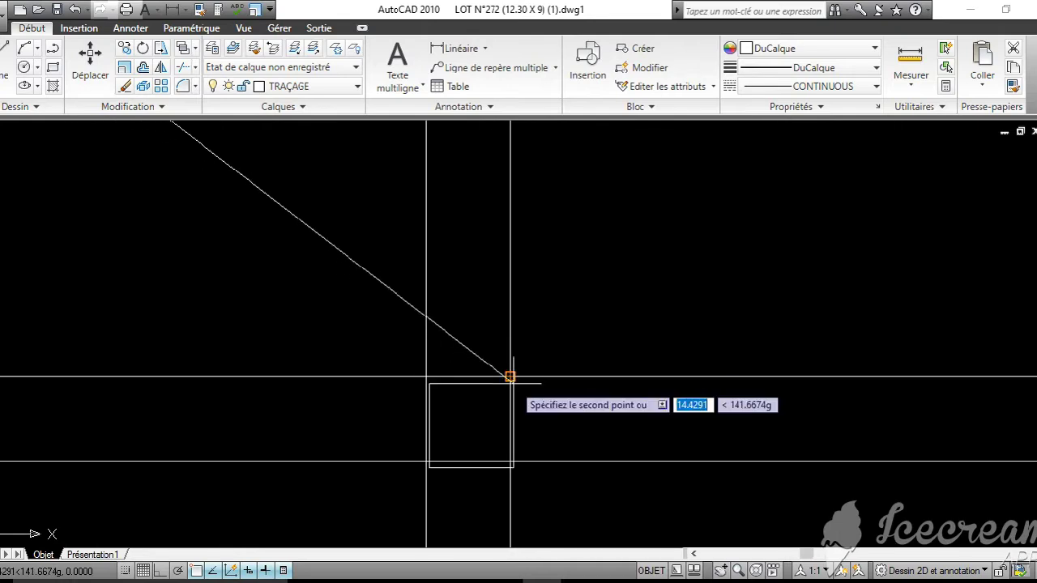
scroll(510, 376, down, 3)
scroll(535, 365, up, 2)
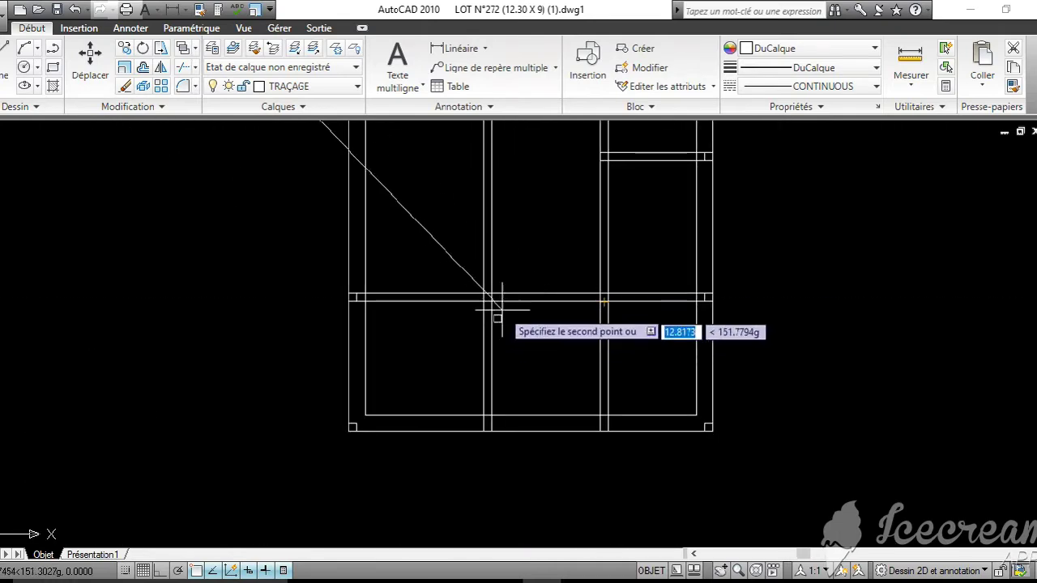
scroll(502, 310, up, 3)
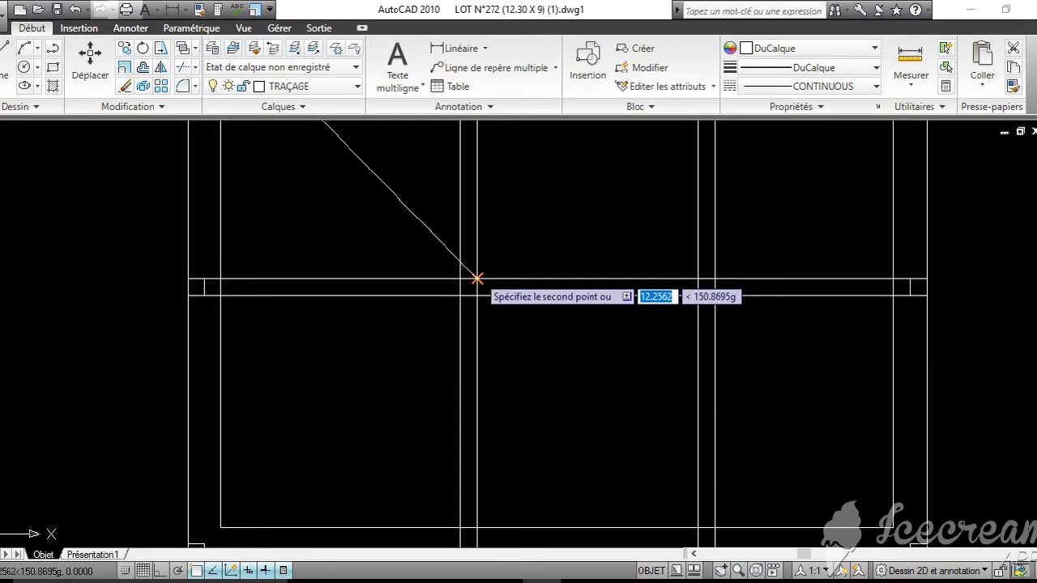
Try to place a column copy by its upper-right corner where the left-hand partition meets the outline's bottom edge
scroll(476, 278, down, 5)
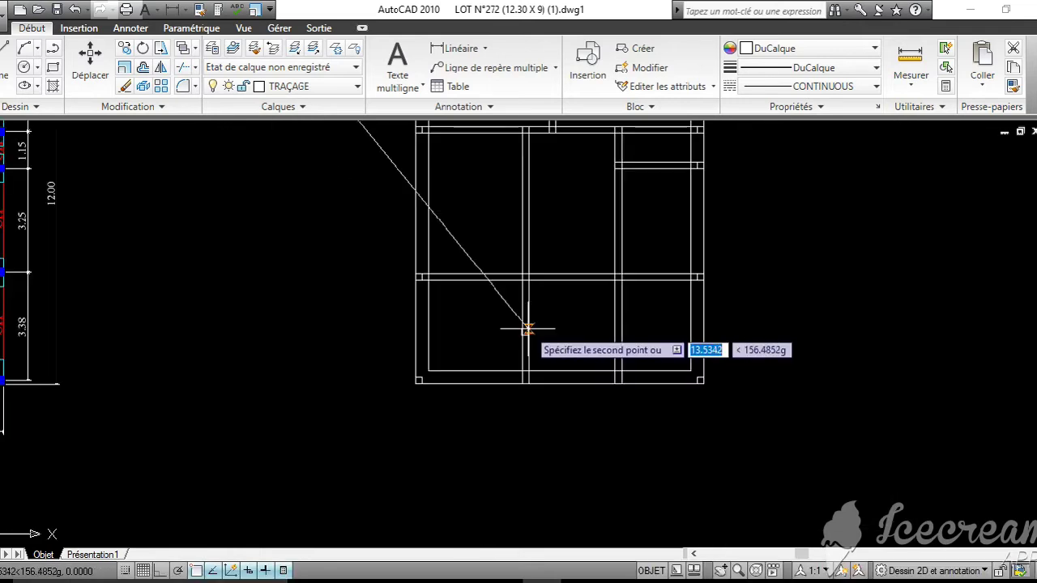
scroll(510, 337, down, 2)
scroll(519, 332, up, 4)
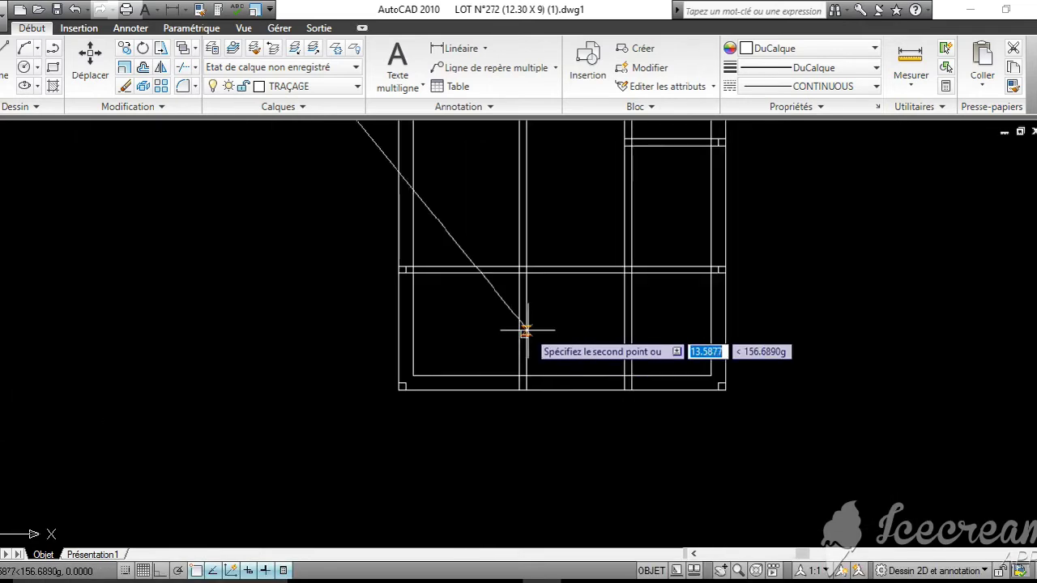
scroll(519, 377, up, 3)
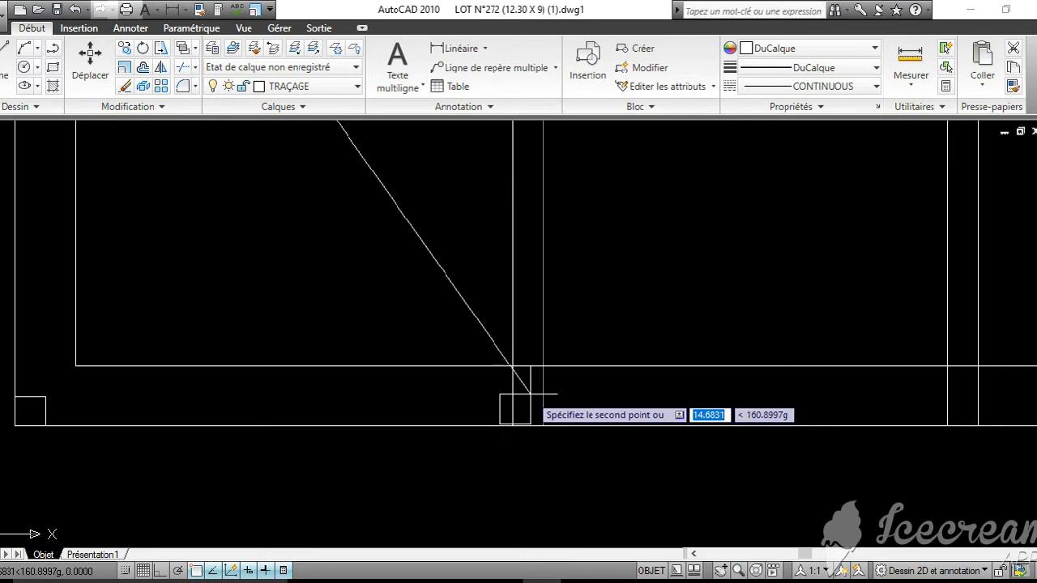
scroll(940, 412, down, 5)
middle_drag(905, 416, 594, 331)
scroll(659, 313, down, 2)
middle_drag(659, 312, 796, 377)
key(Escape)
Copy the loose column square by its lower-left corner to the foot of the left-hand partition on the outline's bottom edge
middle_drag(553, 254, 564, 414)
click(131, 50)
click(620, 289)
click(501, 236)
scroll(535, 254, up, 3)
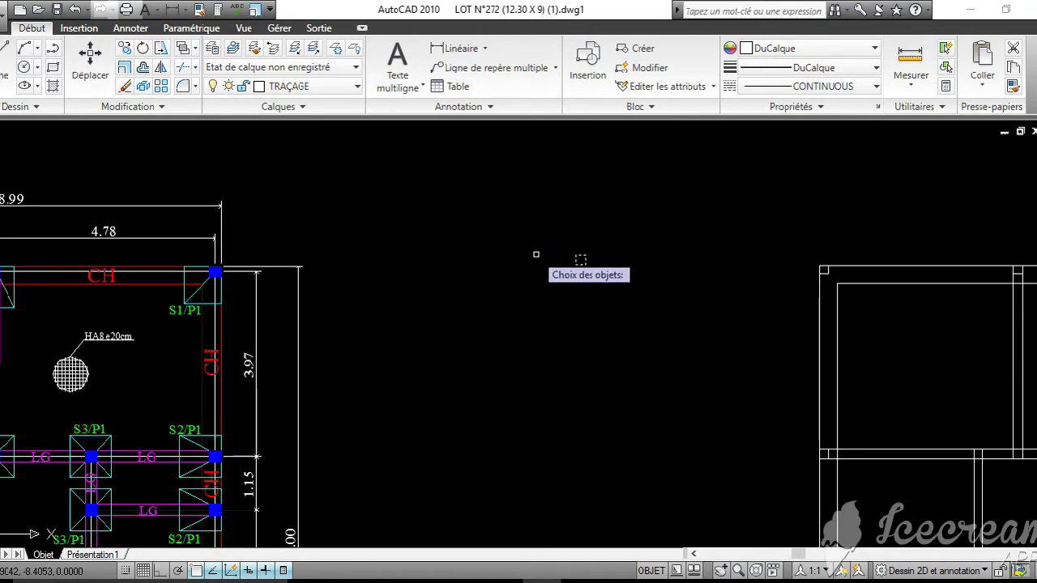
key(Return)
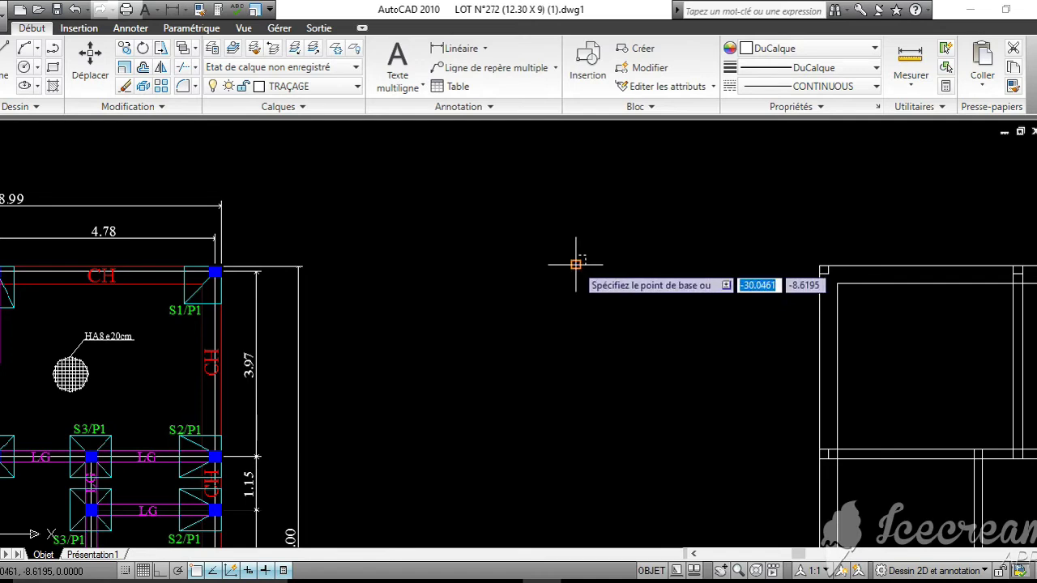
click(576, 264)
middle_drag(684, 425, 558, 331)
mouse_move(1023, 517)
middle_down()
mouse_move(994, 486)
mouse_move(232, 143)
mouse_move(132, 273)
mouse_move(213, 300)
mouse_move(178, 335)
middle_up()
scroll(169, 348, up, 2)
middle_drag(68, 390, 149, 386)
scroll(148, 386, up, 3)
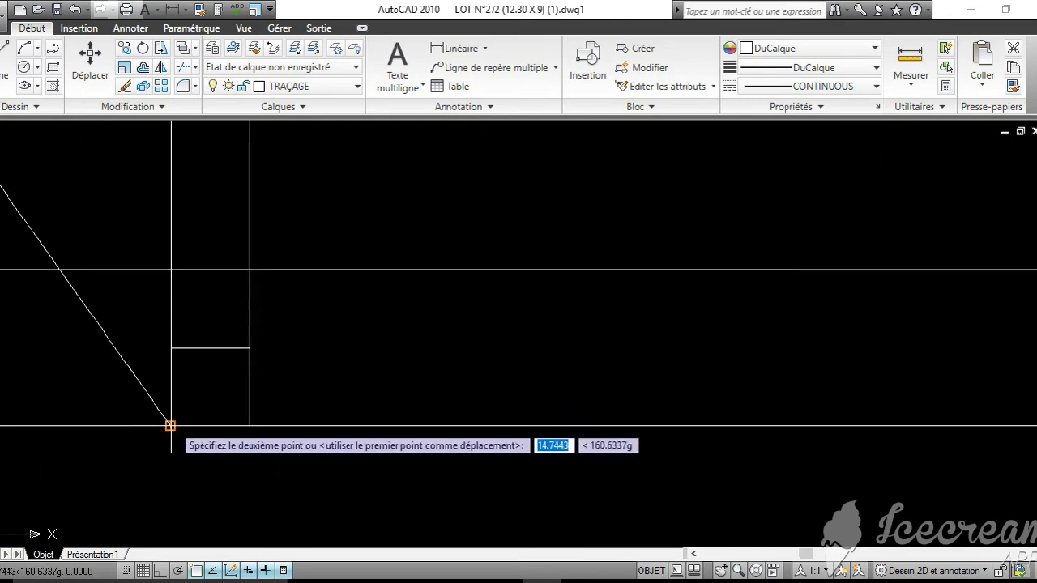
click(171, 426)
Place another column copy at the foot of the right-hand partition on the outline's bottom edge
middle_drag(829, 433, 508, 425)
scroll(755, 418, down, 4)
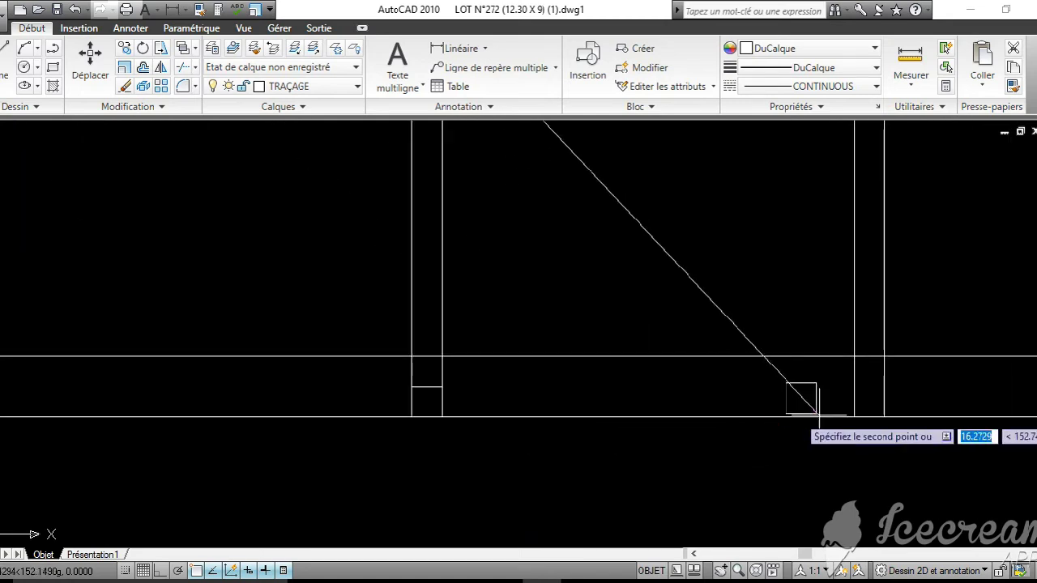
scroll(854, 417, up, 4)
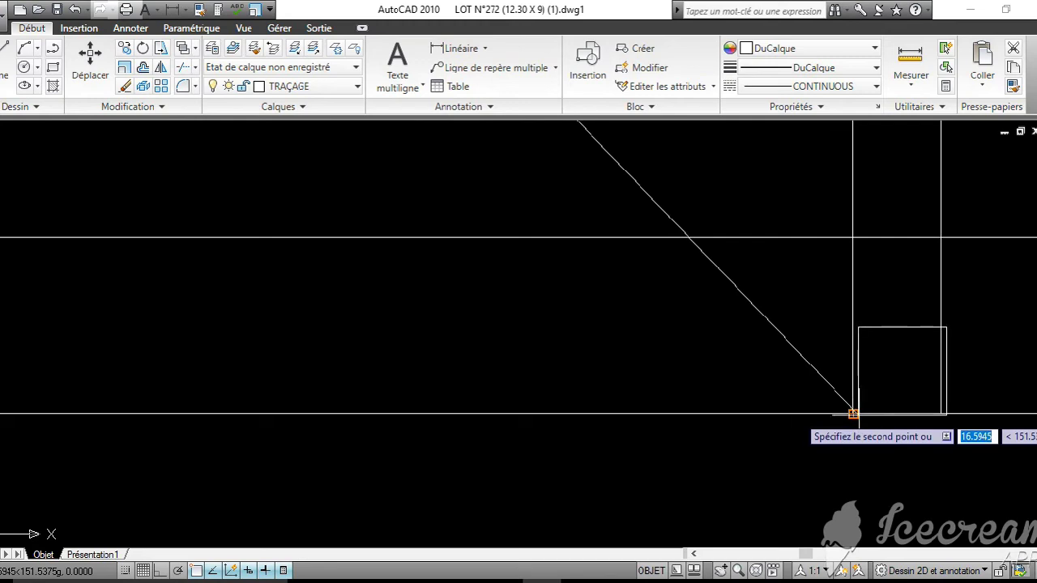
click(831, 417)
scroll(830, 419, down, 3)
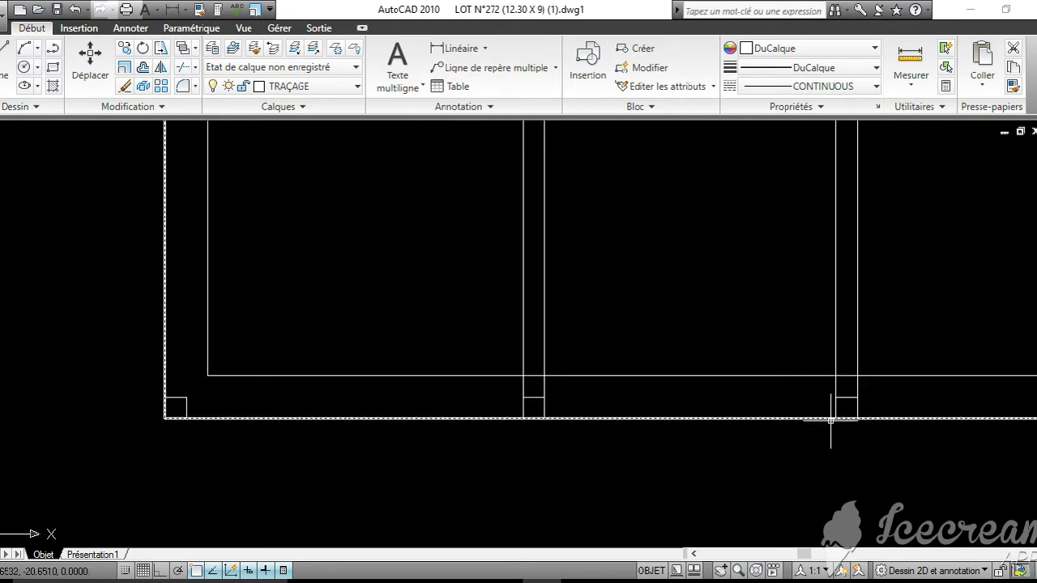
Set up a predefined hatch with the SOLID pattern and the colour Bleu
scroll(808, 411, down, 4)
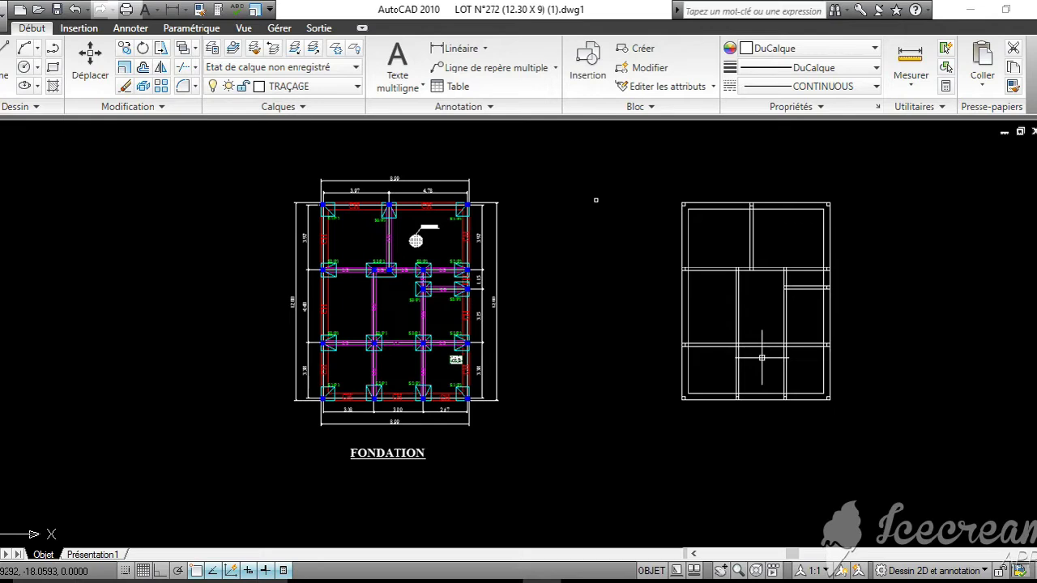
scroll(761, 357, up, 1)
middle_drag(761, 357, 744, 395)
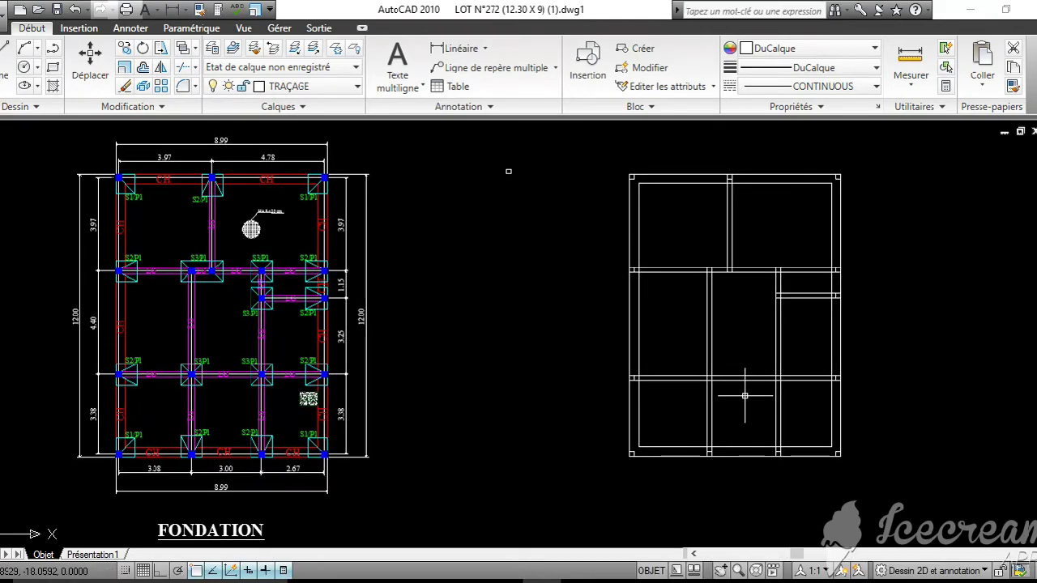
click(53, 88)
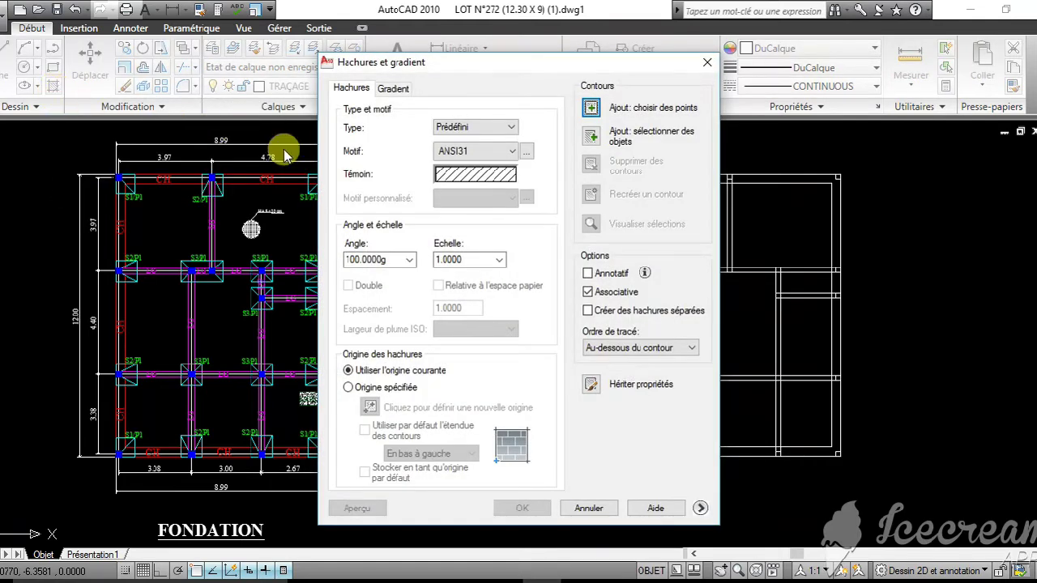
click(516, 154)
scroll(506, 174, up, 2)
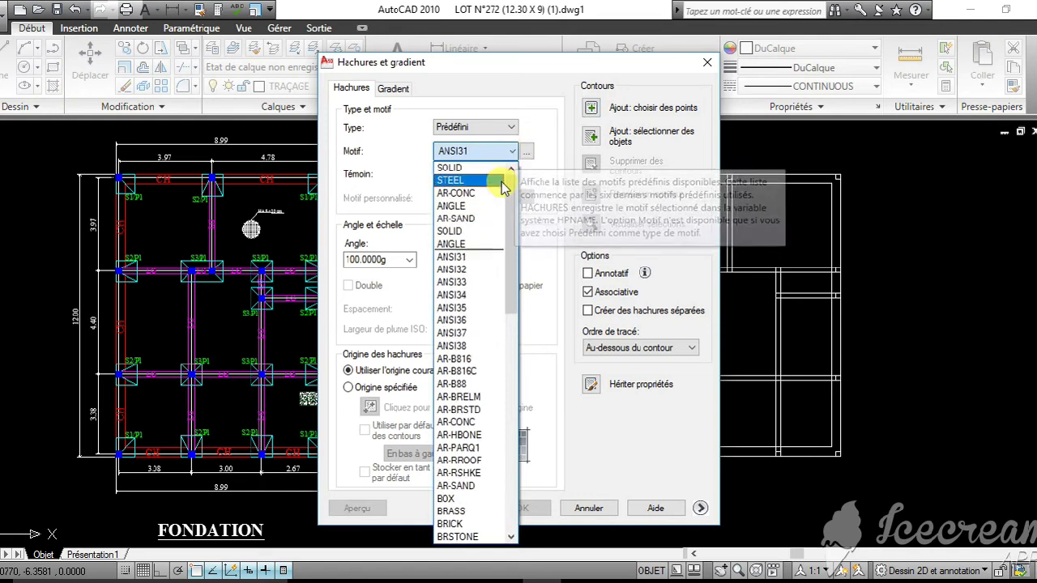
click(500, 170)
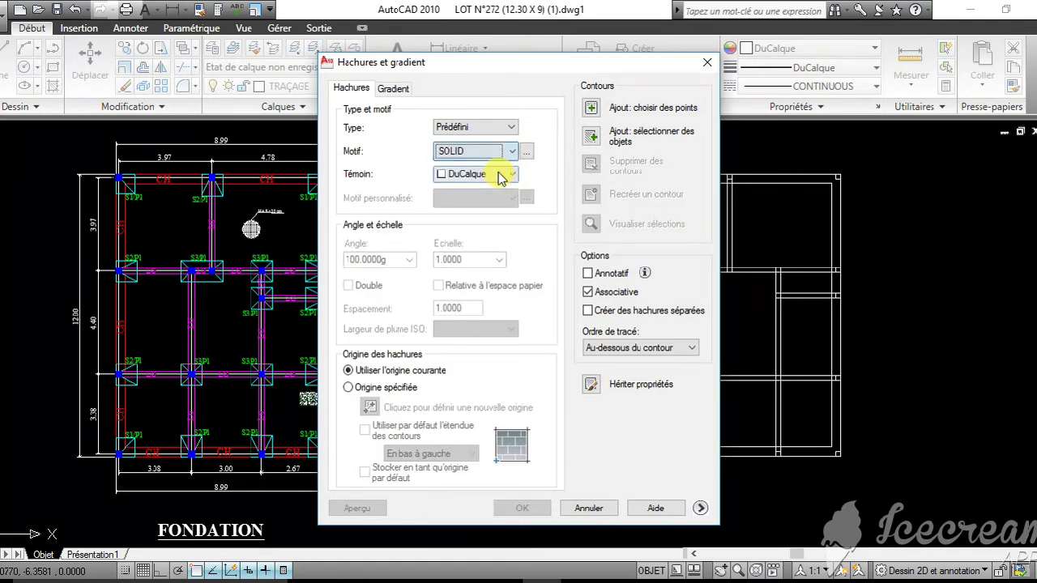
click(511, 178)
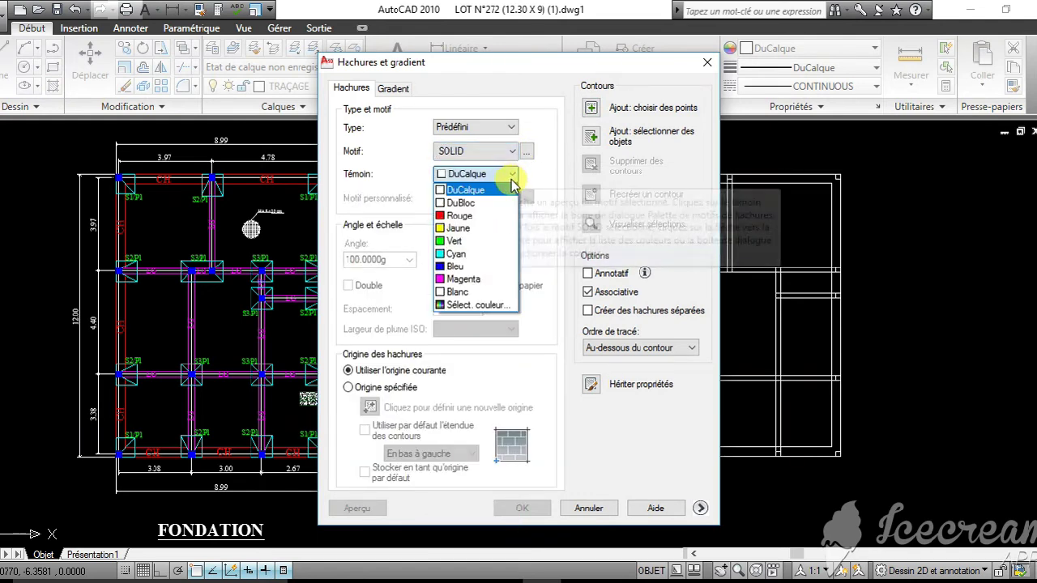
click(472, 267)
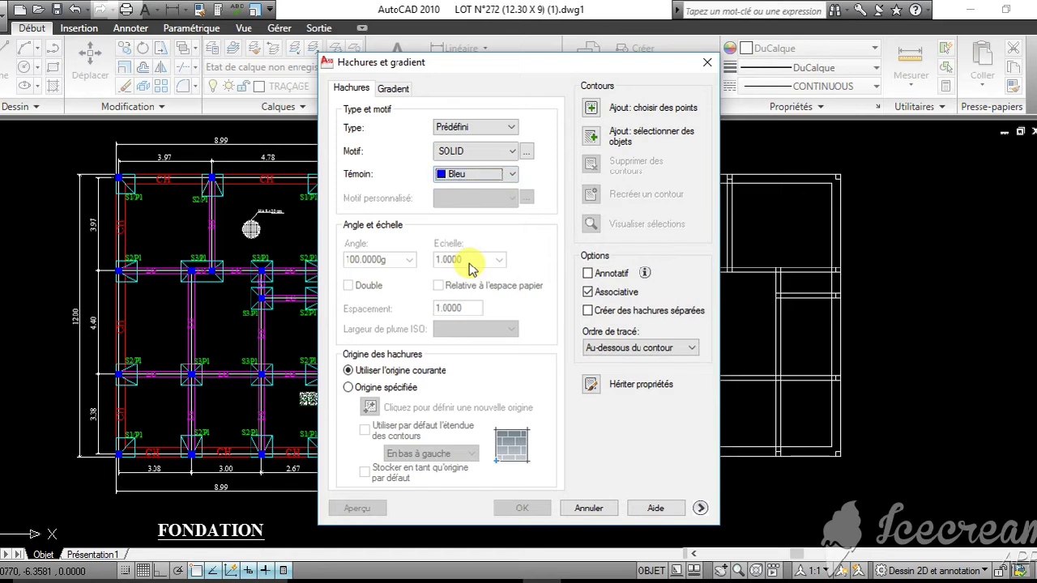
Fill the column square at the second layout's upper-left outline corner with the solid blue hatch, using an internal point
click(591, 112)
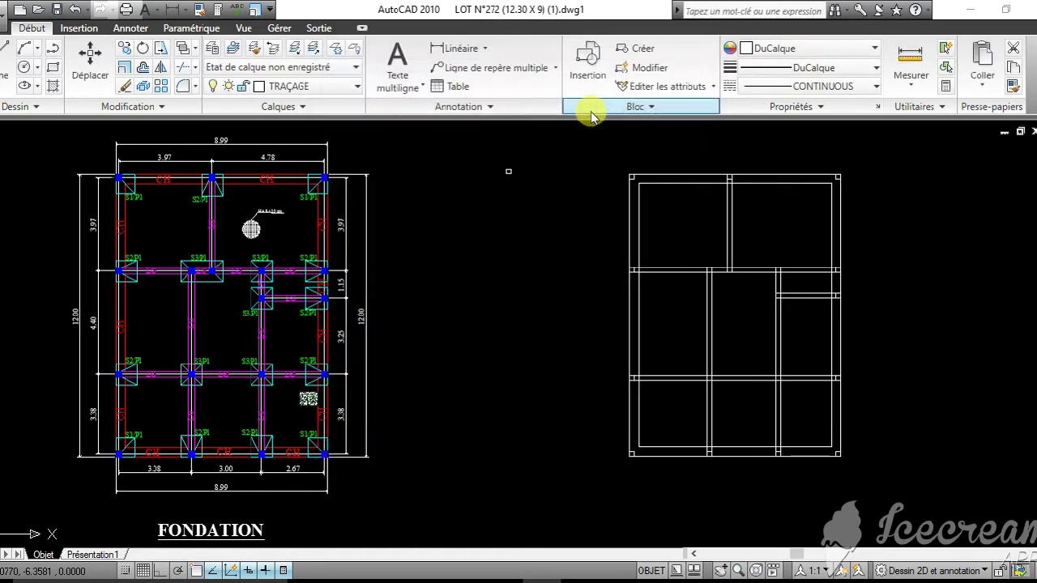
scroll(620, 173, up, 5)
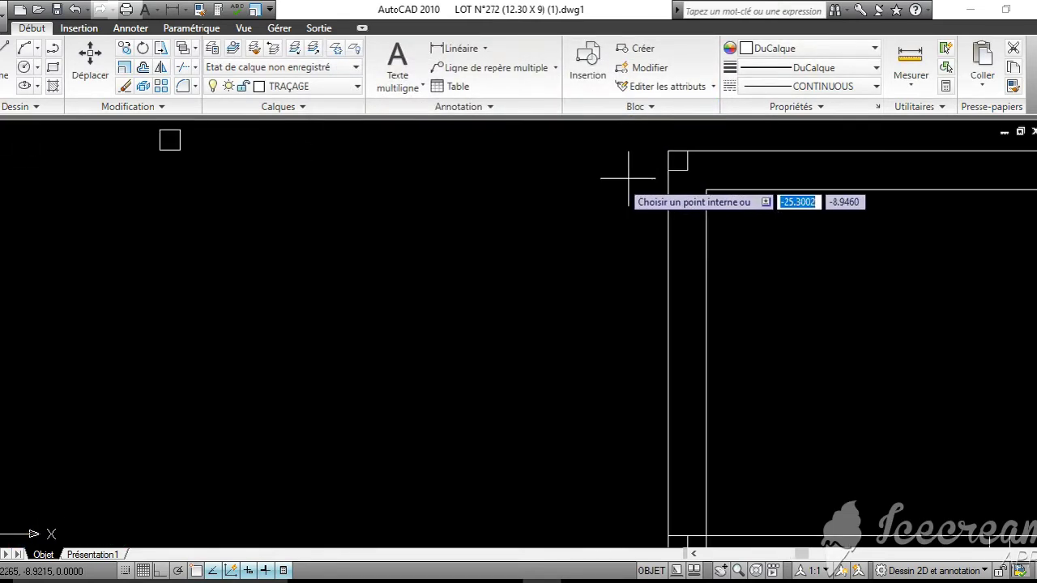
middle_drag(620, 173, 445, 236)
scroll(459, 230, up, 2)
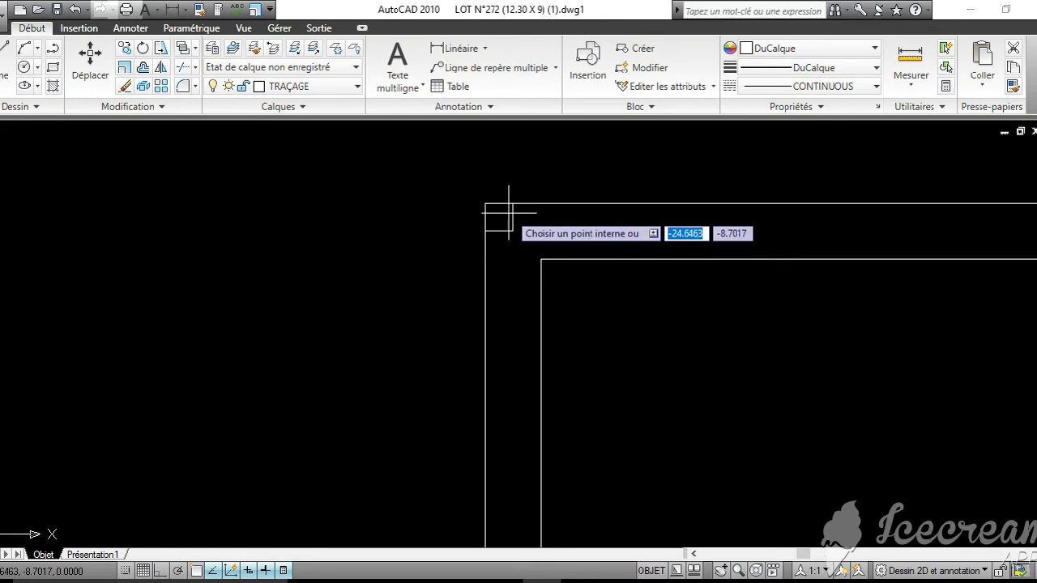
middle_drag(678, 308, 295, 365)
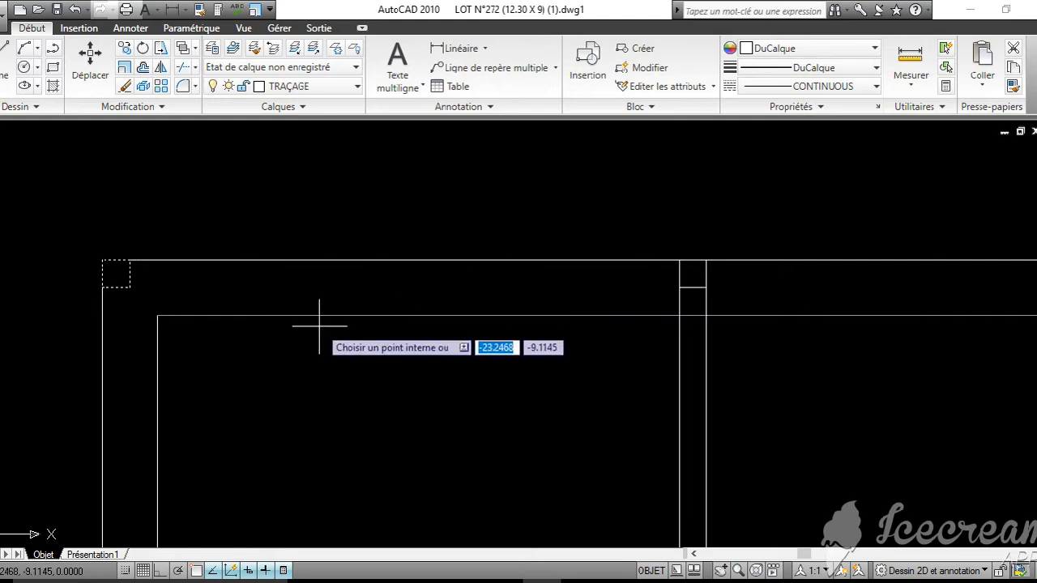
key(Return)
key(Return)
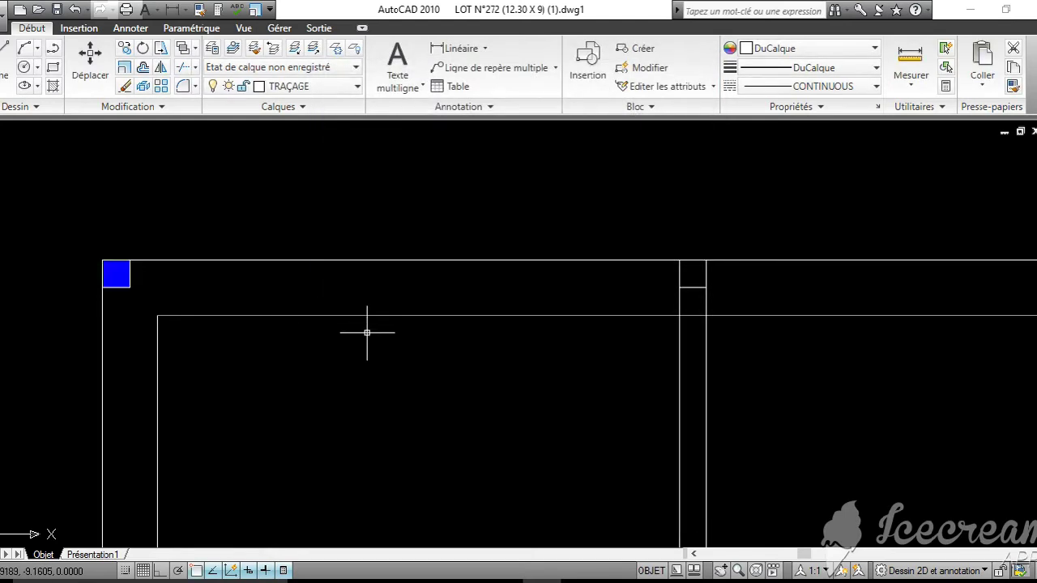
Hatch the column where the upper vertical partition meets the outline's top edge in solid blue
key(Return)
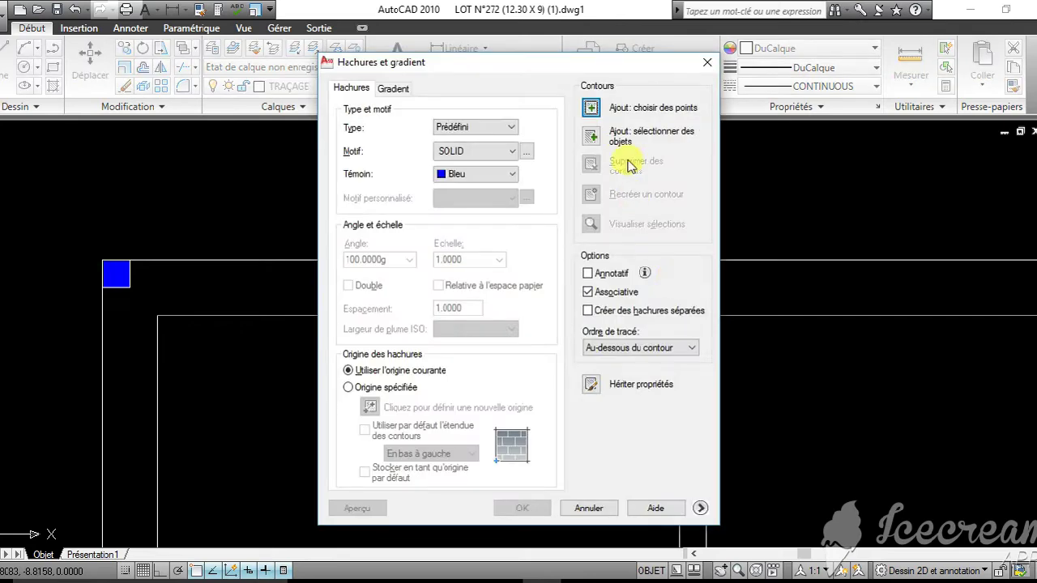
click(592, 111)
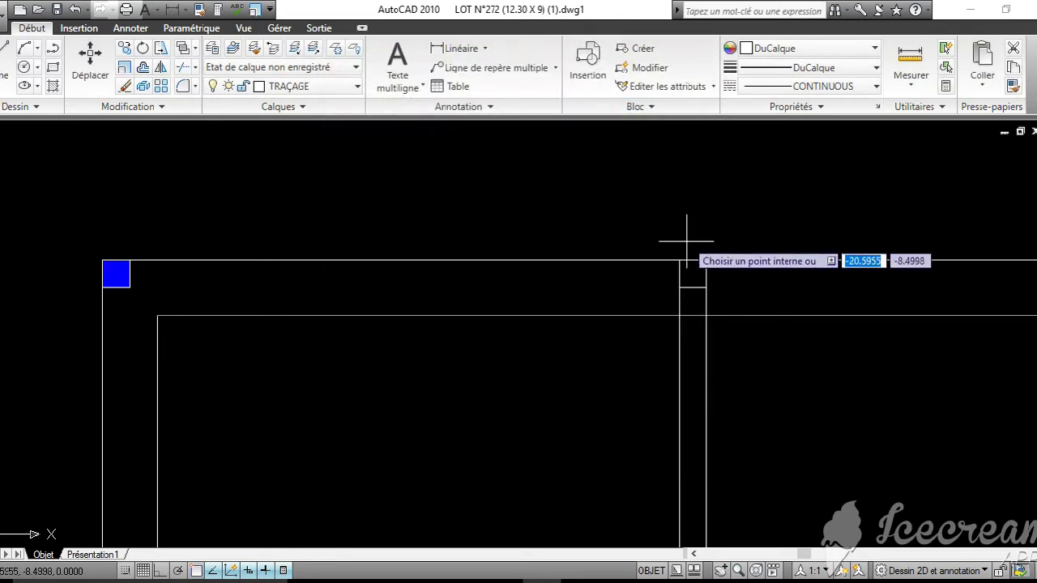
click(693, 274)
key(Return)
key(Return)
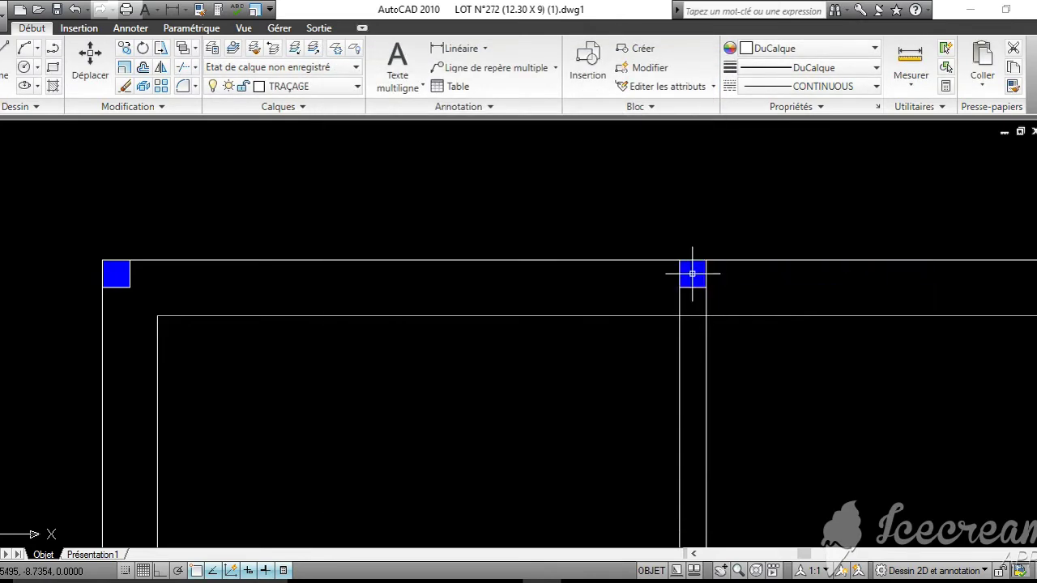
Hatch the column at the outline's upper-right corner in solid blue
scroll(689, 275, down, 4)
middle_drag(572, 292, 472, 278)
key(Return)
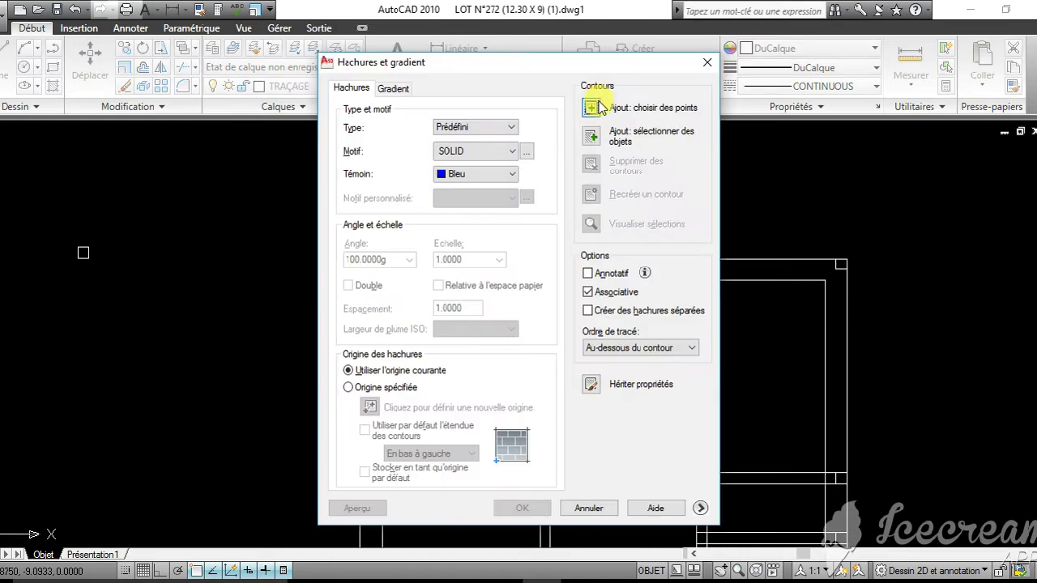
click(591, 108)
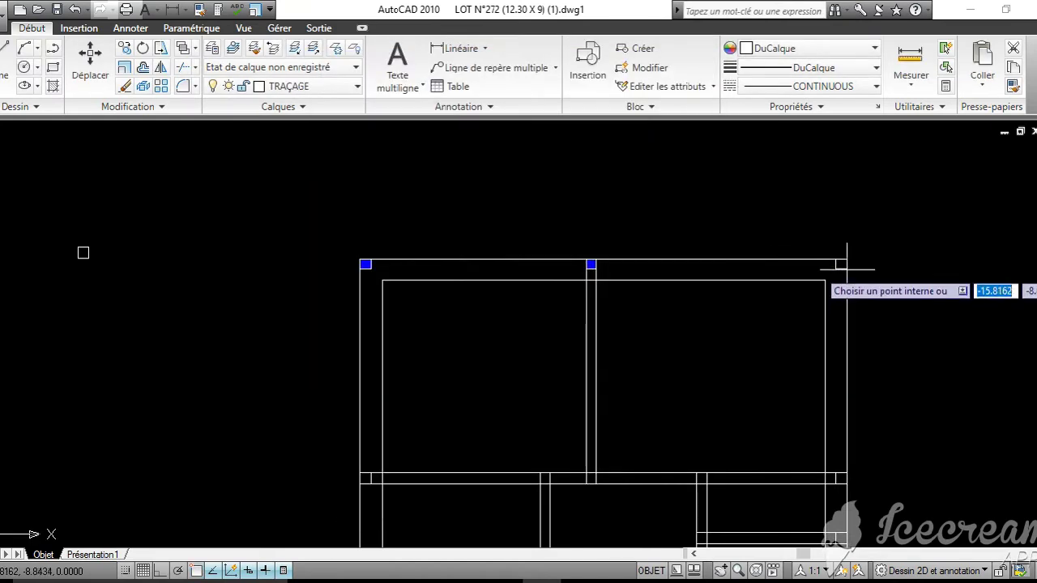
scroll(847, 269, up, 3)
key(Return)
key(Return)
Hatch the column at the left end of the upper horizontal partition in solid blue
scroll(567, 375, down, 1)
middle_drag(567, 375, 705, 282)
scroll(386, 377, down, 1)
scroll(386, 376, down, 4)
middle_drag(385, 376, 616, 226)
scroll(586, 252, up, 6)
key(Return)
key(Return)
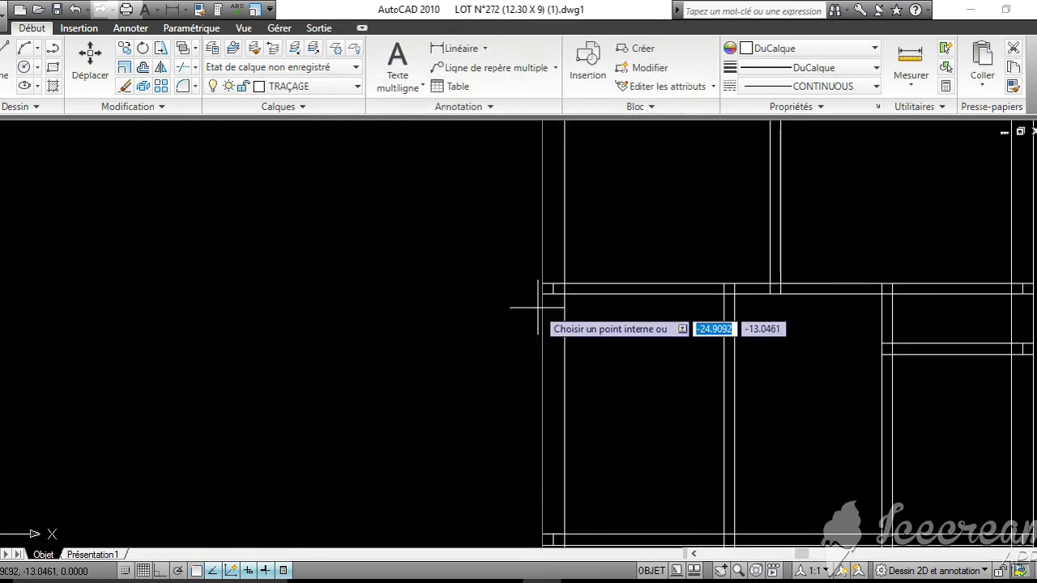
scroll(549, 276, up, 3)
click(561, 268)
key(Return)
key(Return)
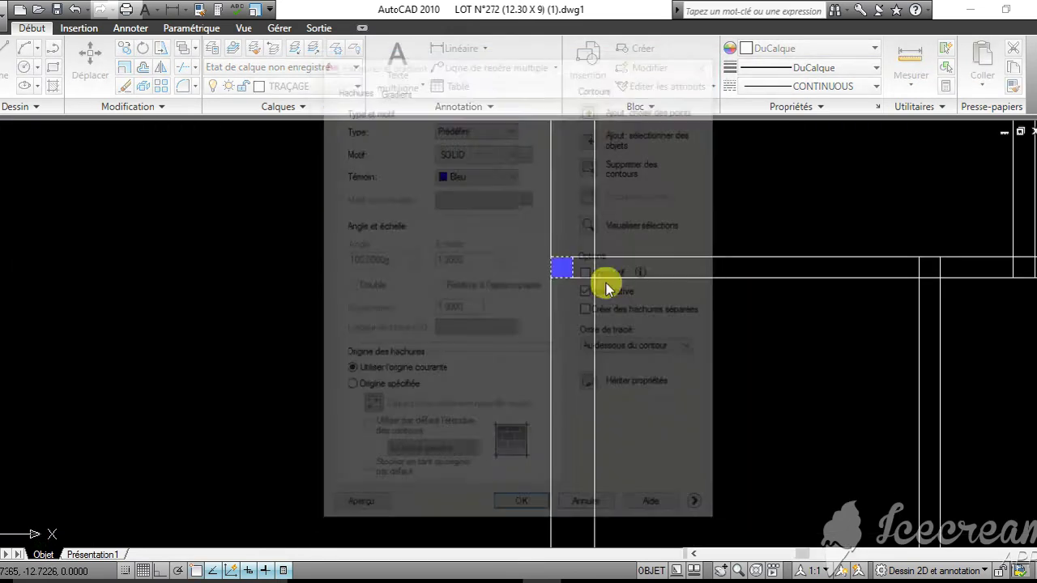
Hatch the column where the left-hand vertical partition meets the upper horizontal partition in solid blue
middle_drag(886, 296, 539, 306)
key(Return)
key(Return)
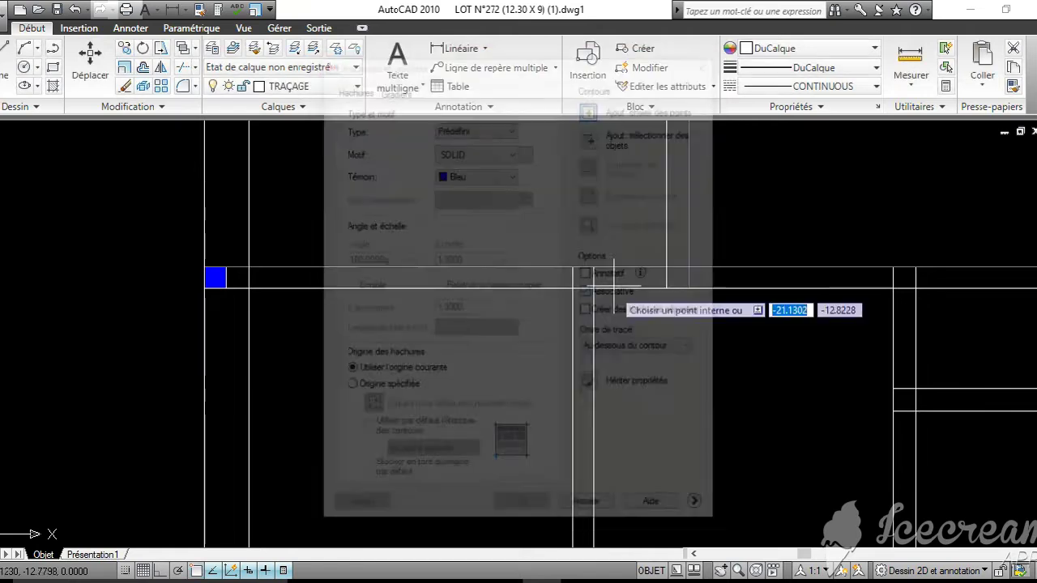
click(581, 279)
key(Return)
key(Return)
Hatch the column at the foot of the upper vertical partition, on the upper horizontal partition, in solid blue
key(Return)
key(Return)
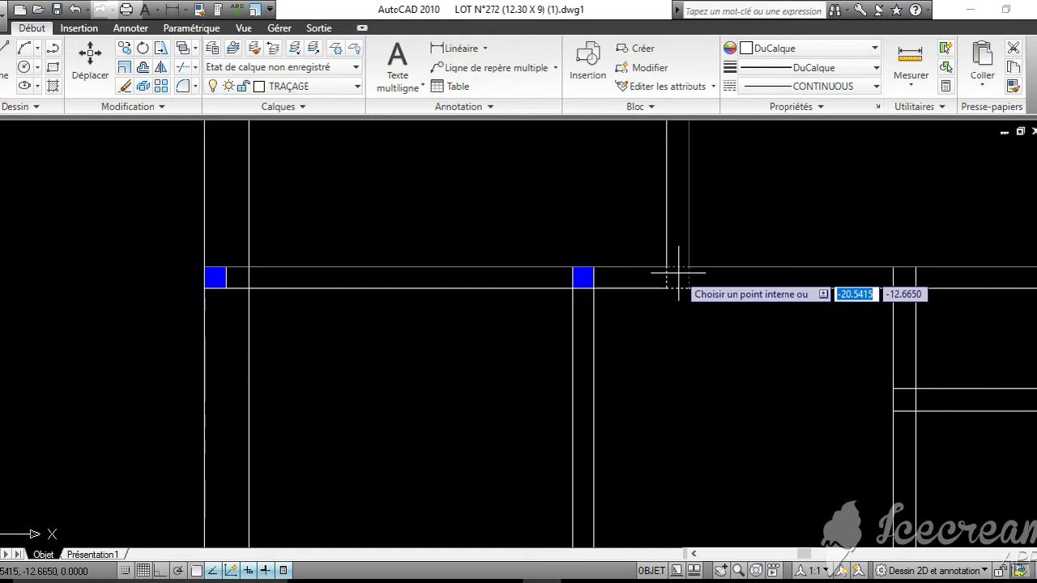
click(677, 277)
key(Return)
key(Return)
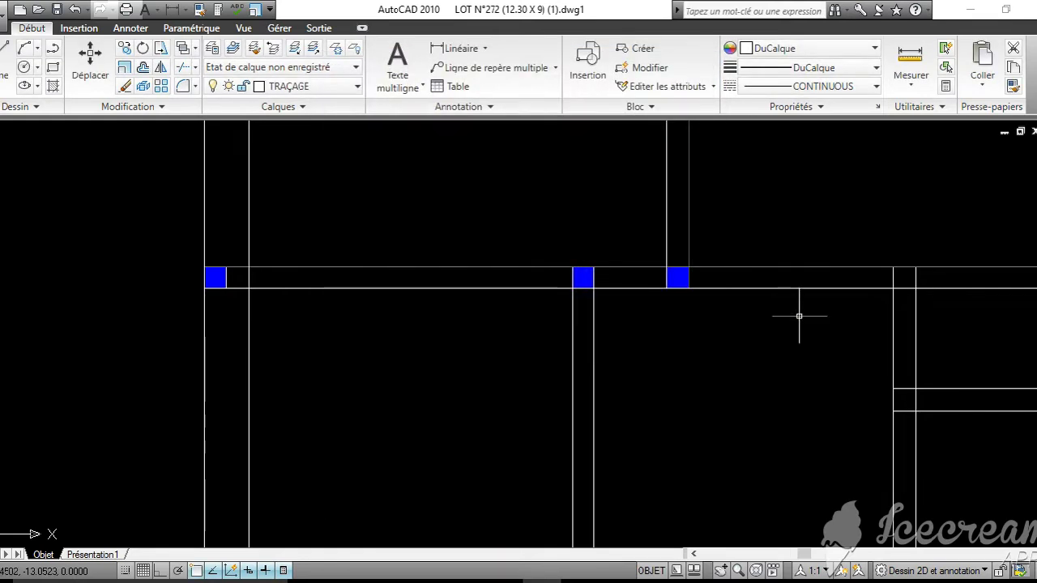
Hatch the column where the right-hand vertical partition meets the upper horizontal partition in solid blue
middle_drag(798, 319, 635, 337)
key(Return)
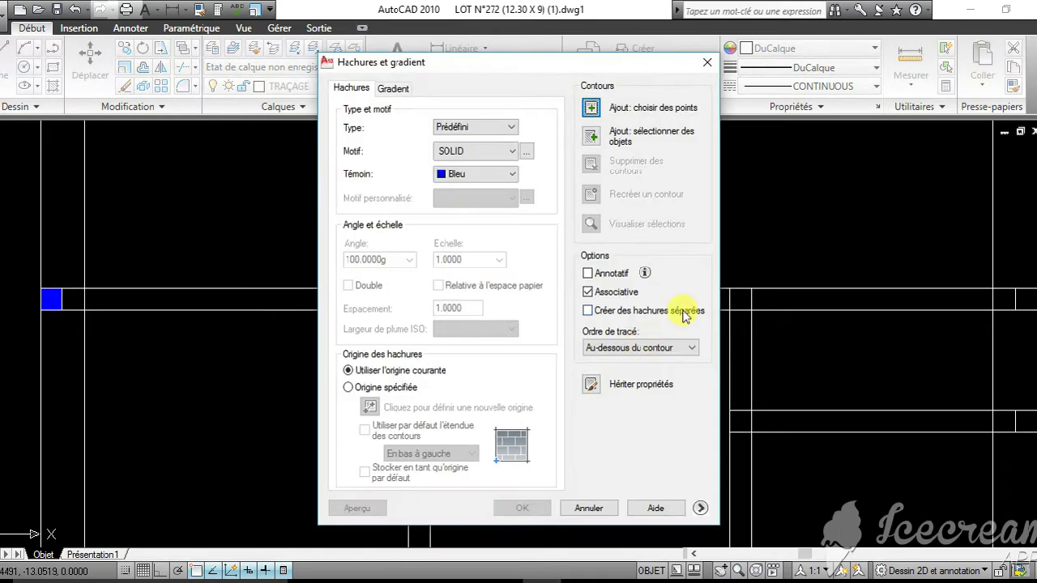
key(Return)
click(737, 296)
key(Return)
key(Return)
Hatch the column at the right end of the upper horizontal partition in solid blue
middle_drag(946, 306, 708, 330)
key(Return)
key(Return)
click(787, 324)
key(Return)
key(Return)
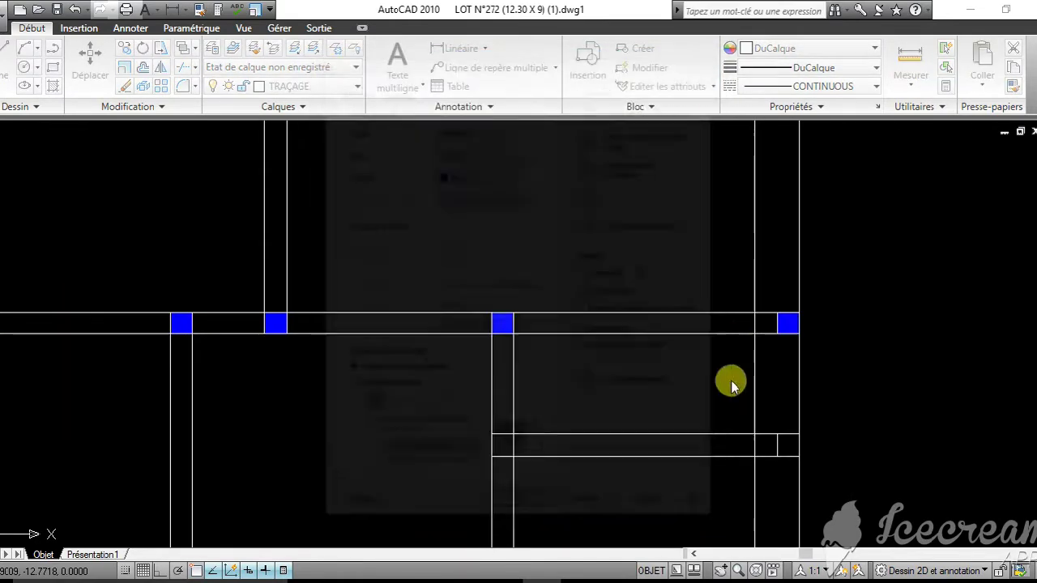
Hatch the column where the short horizontal partition meets the right-hand vertical partition in solid blue
middle_drag(731, 385, 785, 351)
key(Return)
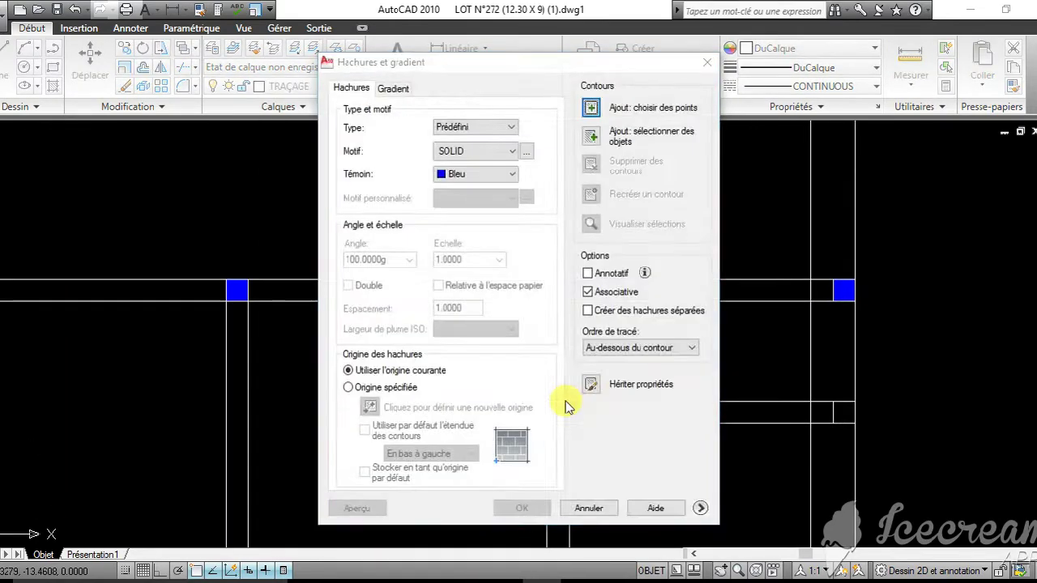
key(Return)
click(561, 410)
key(Return)
key(Return)
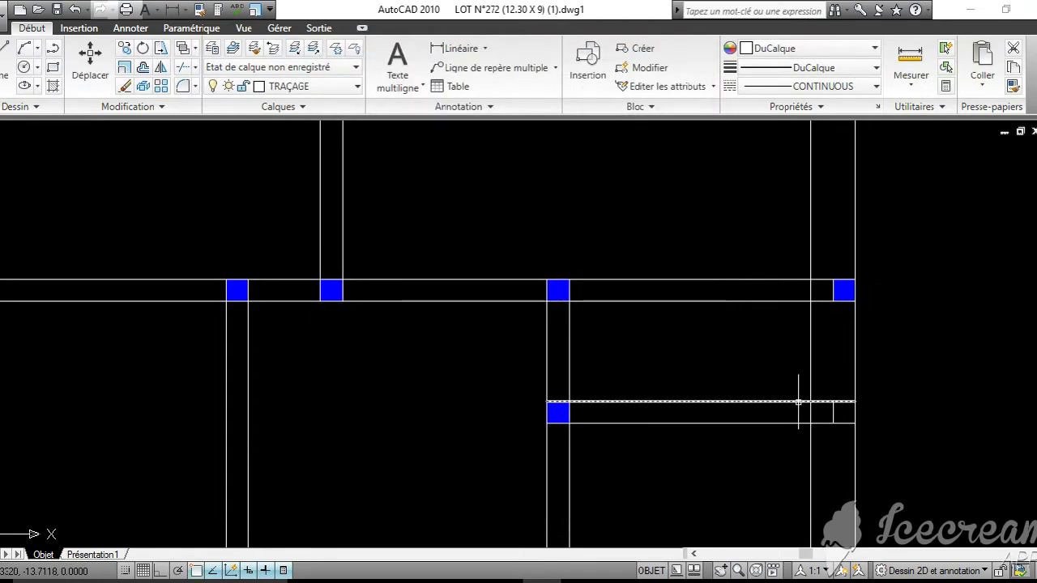
Hatch the column at the short horizontal partition's right end on the outline in solid blue
key(Return)
key(Return)
click(844, 415)
key(Return)
key(Return)
Hatch the column at the left end of the lower horizontal partition in solid blue
scroll(843, 417, down, 2)
middle_drag(844, 417, 946, 278)
scroll(918, 306, down, 2)
middle_drag(640, 422, 673, 333)
key(Return)
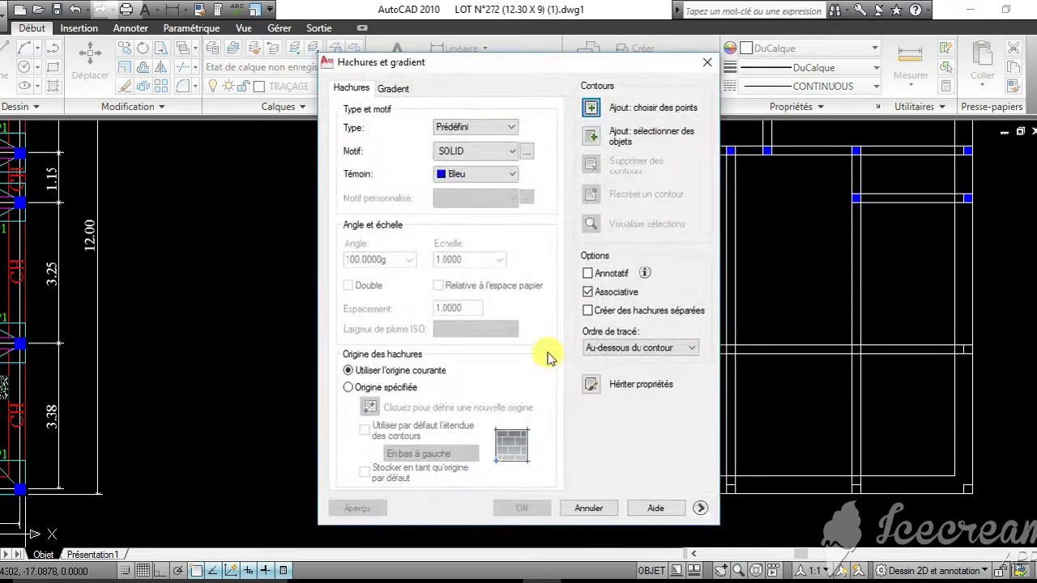
key(Return)
scroll(559, 350, up, 5)
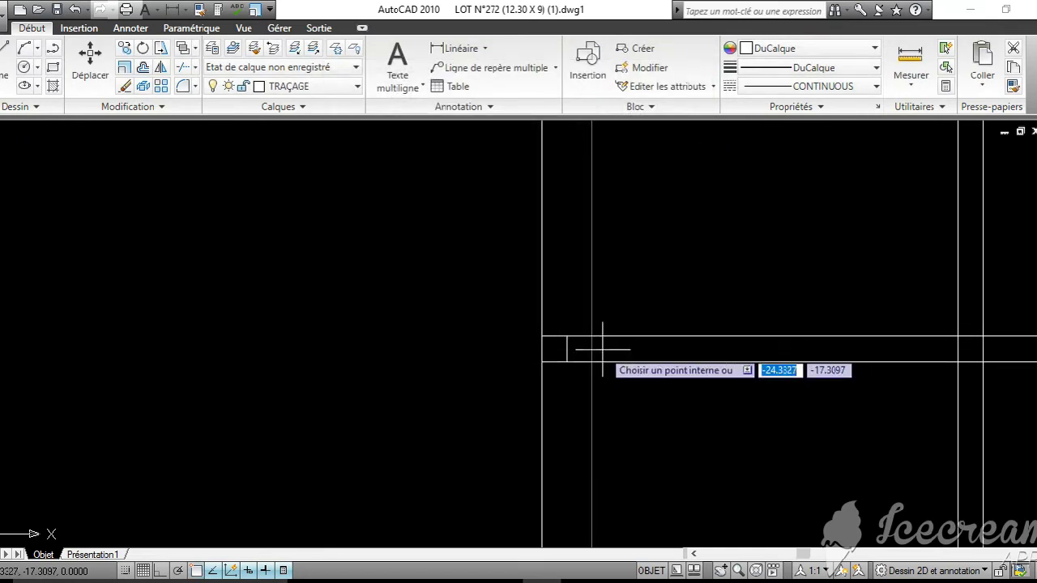
click(557, 349)
key(Return)
key(Return)
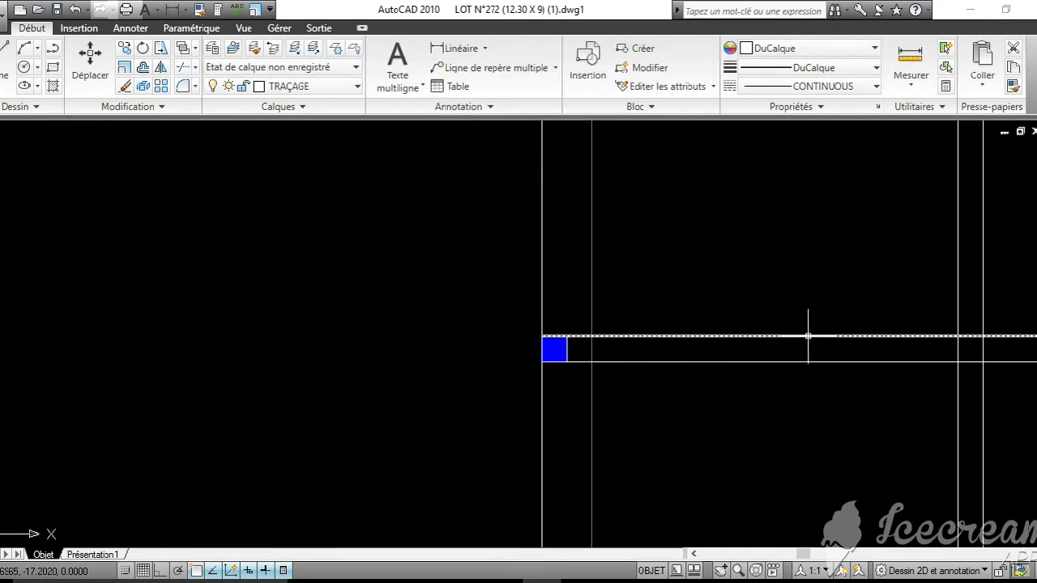
Hatch the column where the lower horizontal partition crosses the left-hand vertical partition in solid blue
middle_drag(807, 335, 641, 301)
key(Return)
key(Return)
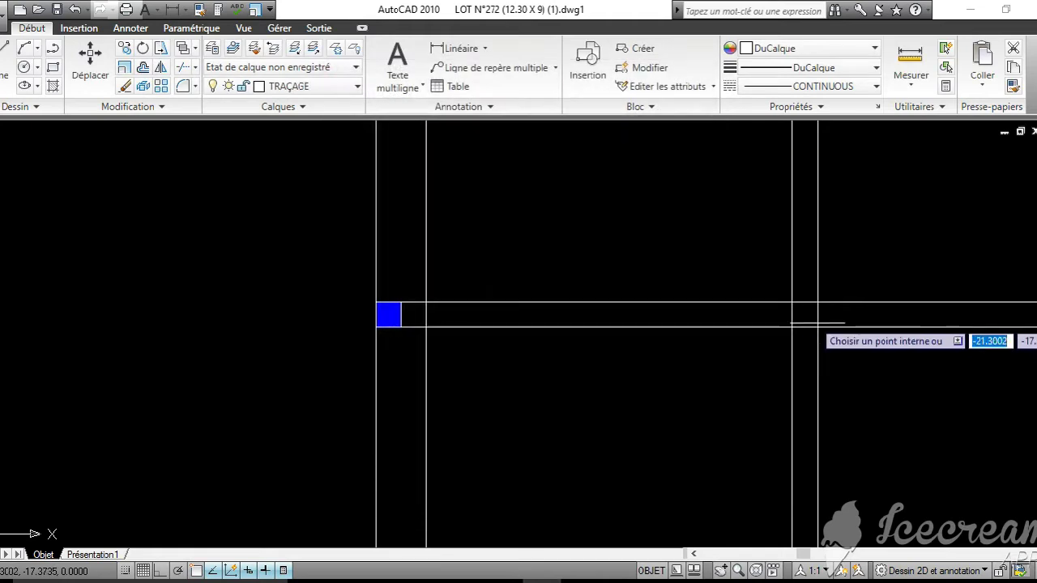
click(810, 314)
key(Return)
key(Return)
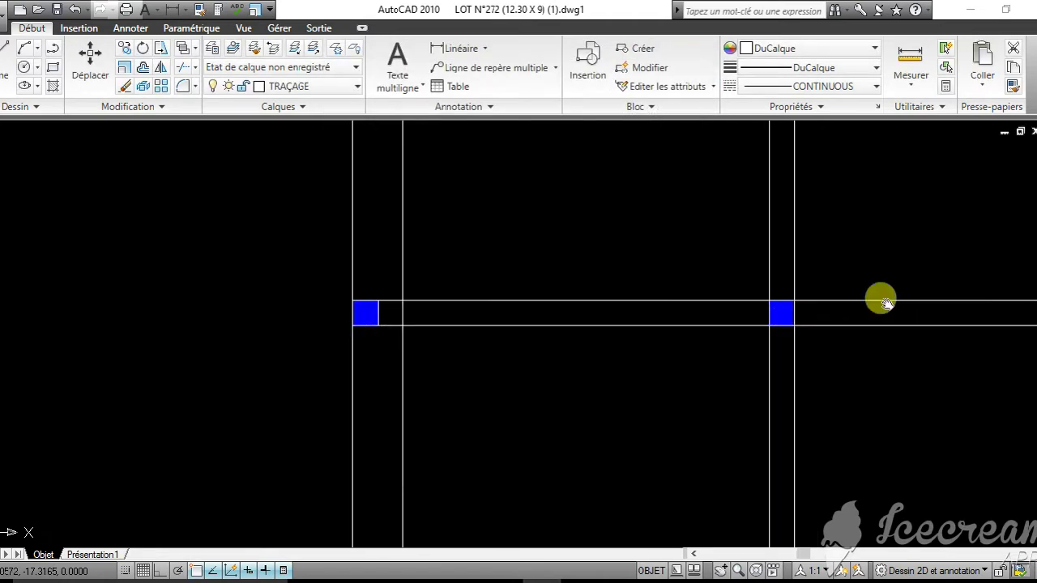
Hatch the column where the lower horizontal partition crosses the right-hand vertical partition in solid blue
scroll(884, 297, down, 2)
key(Return)
key(Return)
scroll(871, 289, up, 3)
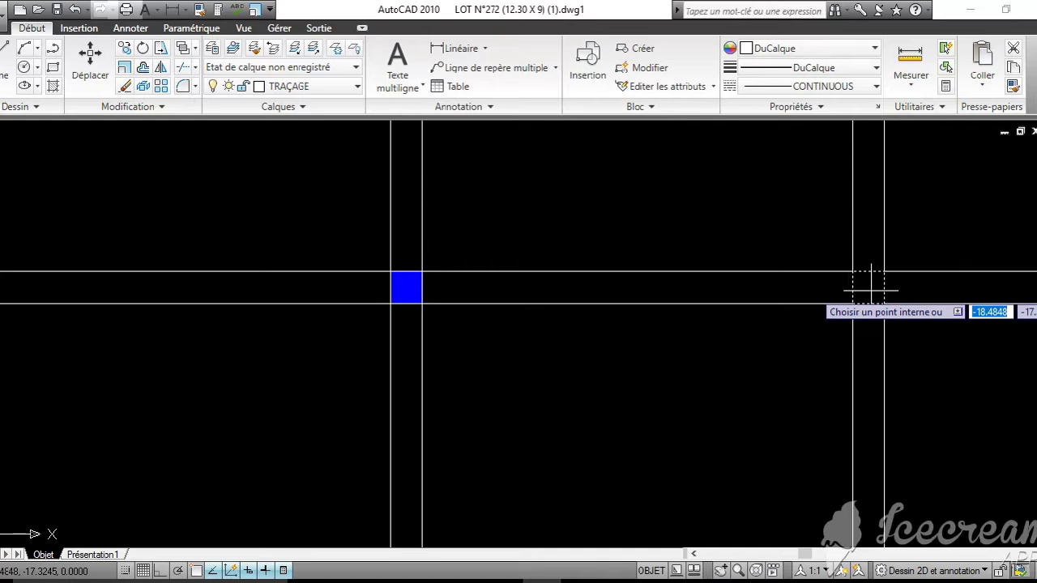
click(871, 289)
key(Return)
key(Return)
Hatch the column at the right end of the lower horizontal partition in solid blue
scroll(870, 289, down, 2)
middle_drag(845, 289, 679, 289)
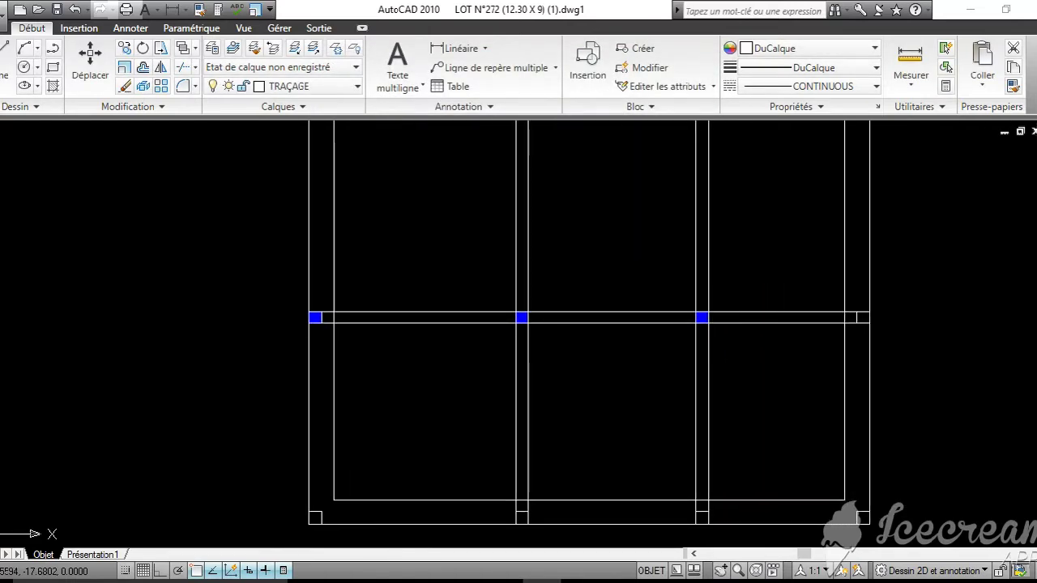
key(Return)
key(Return)
scroll(870, 304, up, 3)
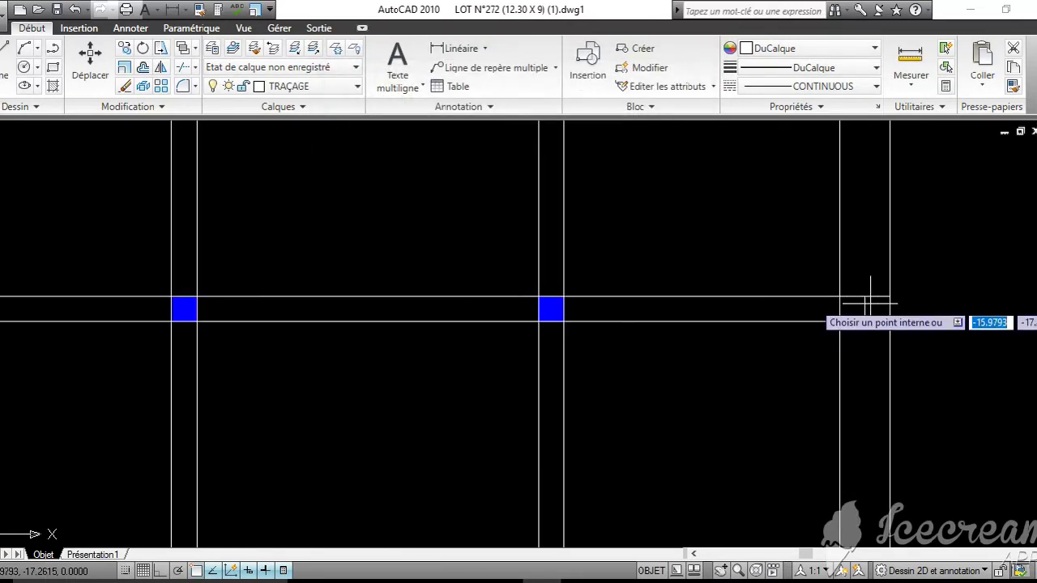
click(870, 304)
key(Return)
key(Return)
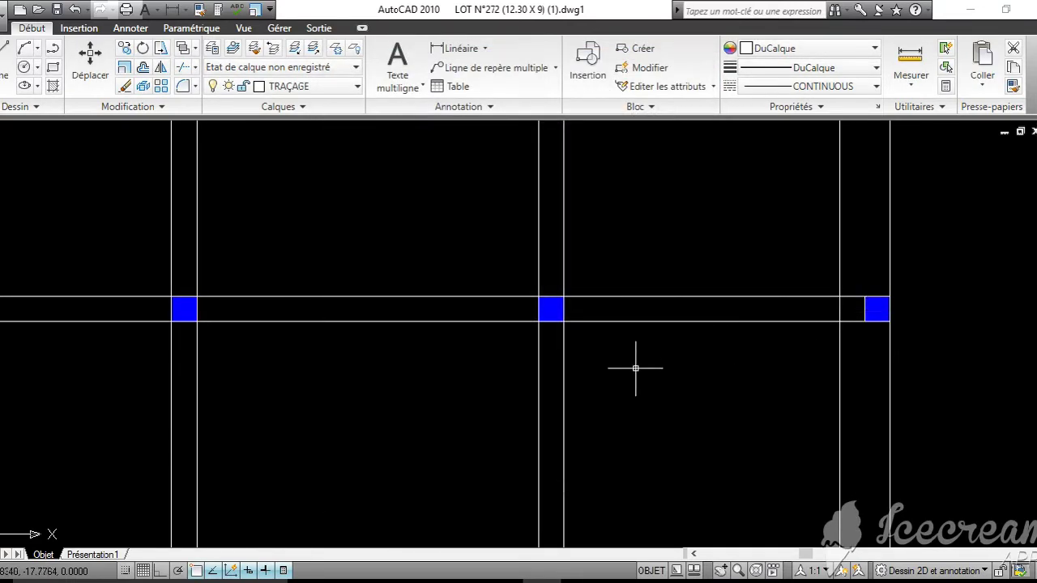
Hatch the column at the lower-left outer corner of the new layout in solid blue
scroll(634, 367, down, 2)
middle_drag(606, 369, 673, 331)
scroll(441, 413, up, 2)
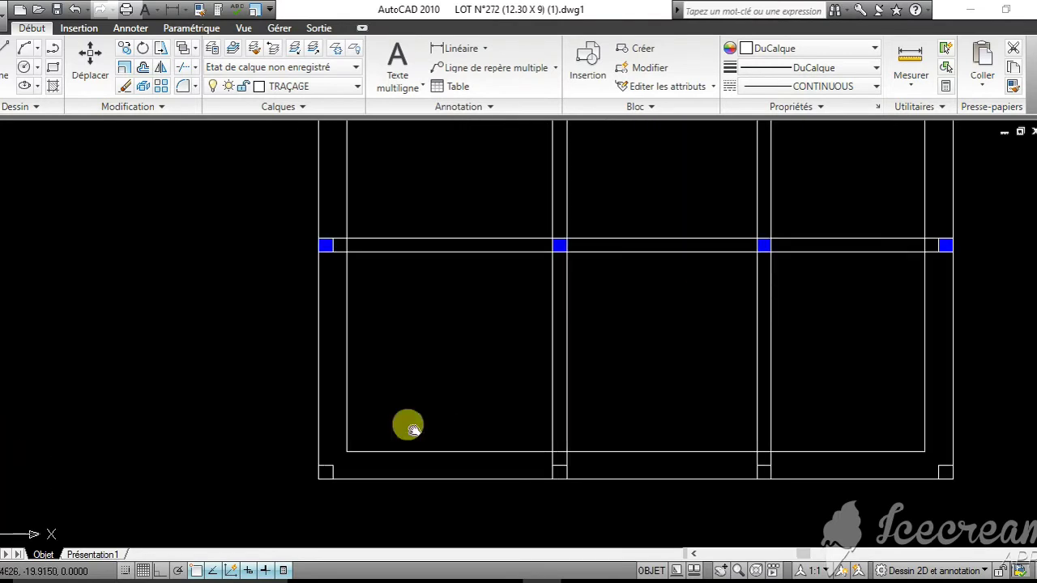
middle_drag(408, 424, 481, 324)
key(Return)
key(Return)
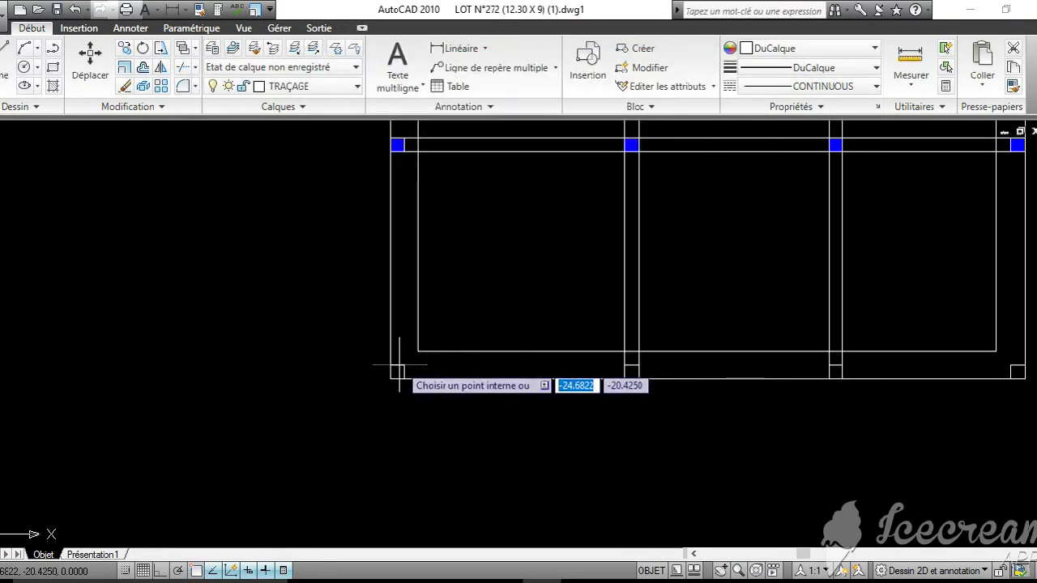
key(Return)
key(Return)
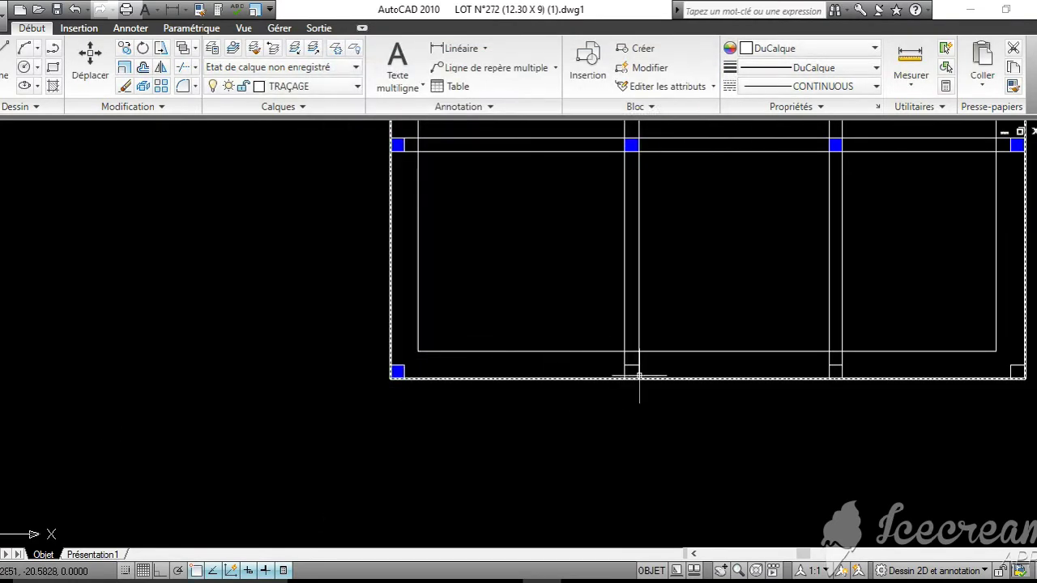
Hatch the column where the left-hand vertical partition meets the layout's bottom edge in solid blue
scroll(639, 374, up, 3)
key(Return)
key(Return)
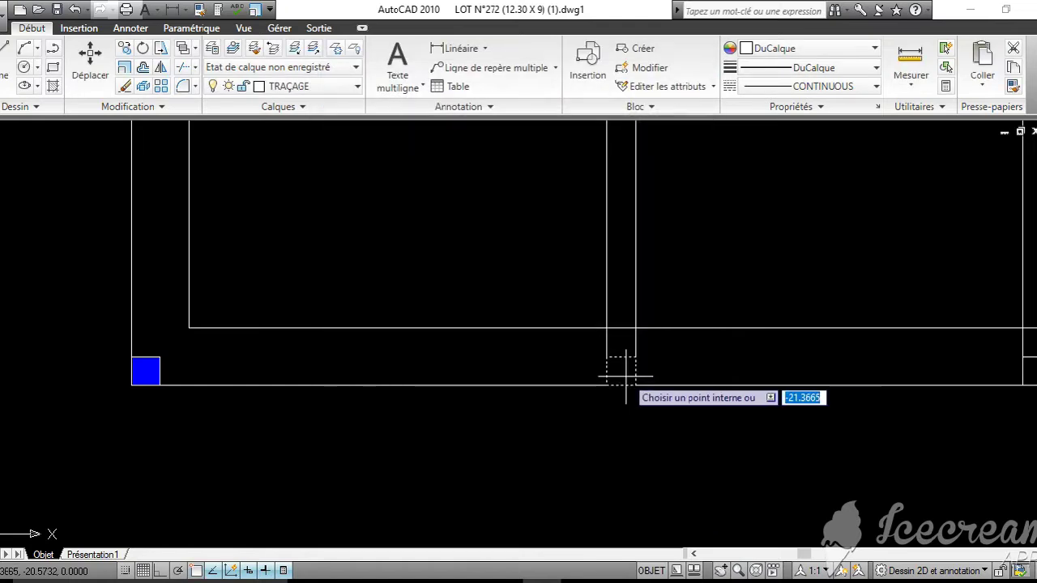
key(Return)
Hatch the column where the right-hand vertical partition meets the layout's bottom edge in solid blue
scroll(745, 375, up, 3)
key(Return)
key(Return)
click(771, 368)
key(Return)
key(Return)
Hatch the column at the lower-right outer corner of the new layout in solid blue
middle_drag(967, 367, 468, 352)
right_click(664, 347)
key(Return)
key(Return)
key(Return)
Delete the leftover small column square standing between the foundation plan and the new layout
scroll(644, 354, down, 5)
middle_drag(644, 355, 711, 418)
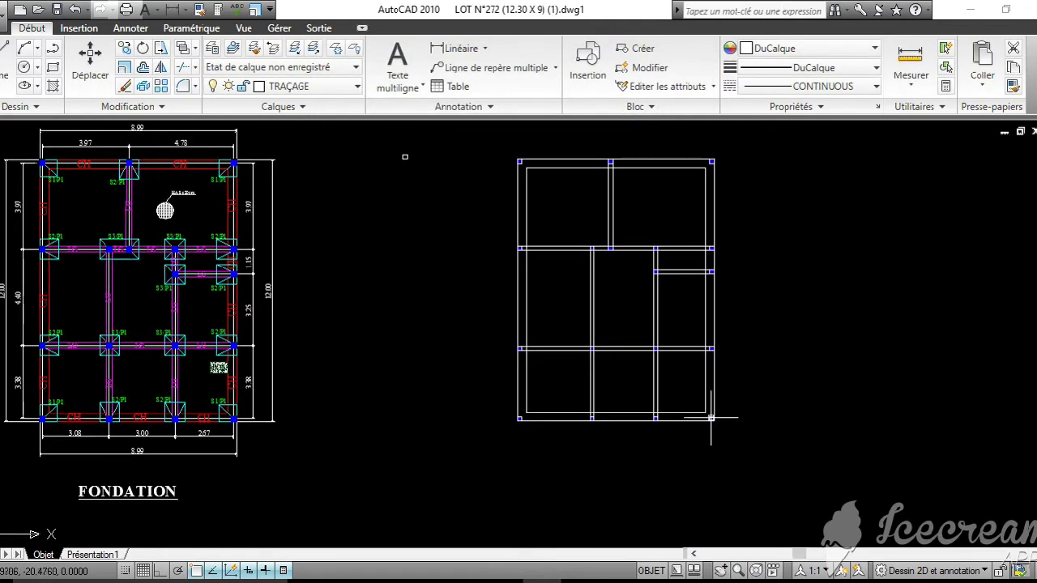
scroll(616, 361, up, 2)
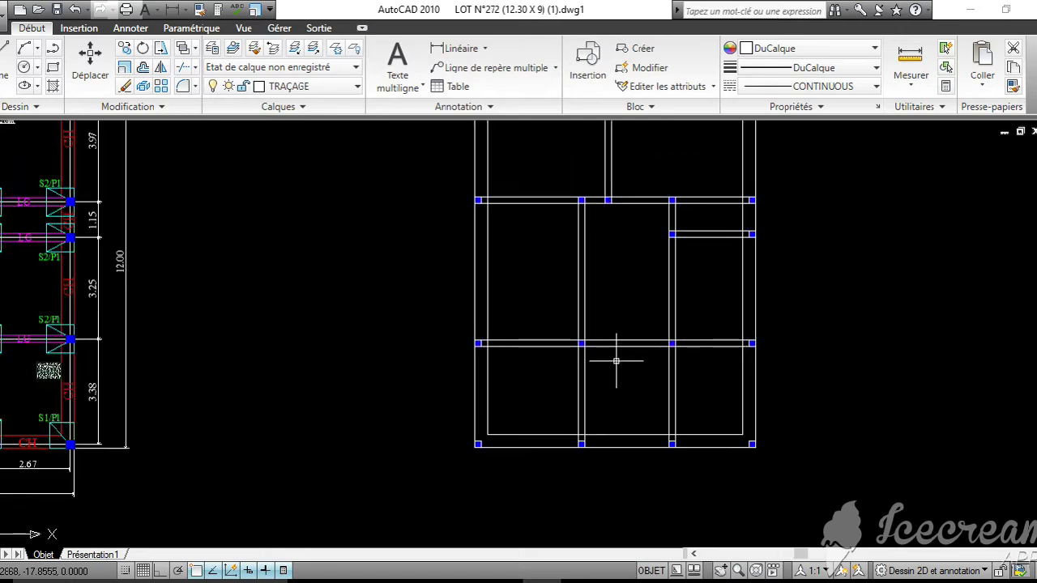
middle_drag(629, 428, 637, 438)
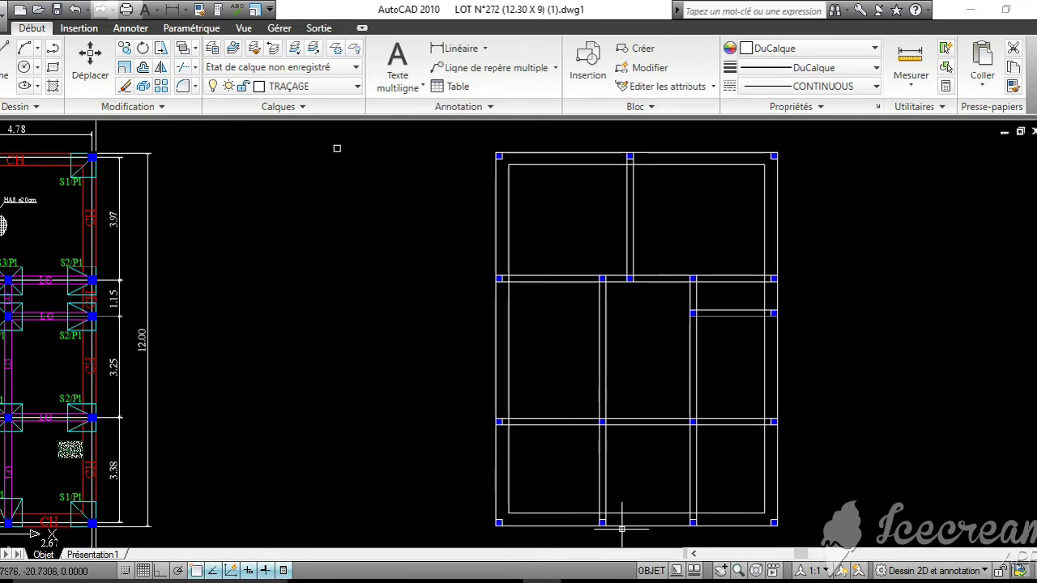
middle_drag(605, 460, 820, 429)
scroll(753, 424, down, 3)
middle_drag(752, 423, 675, 411)
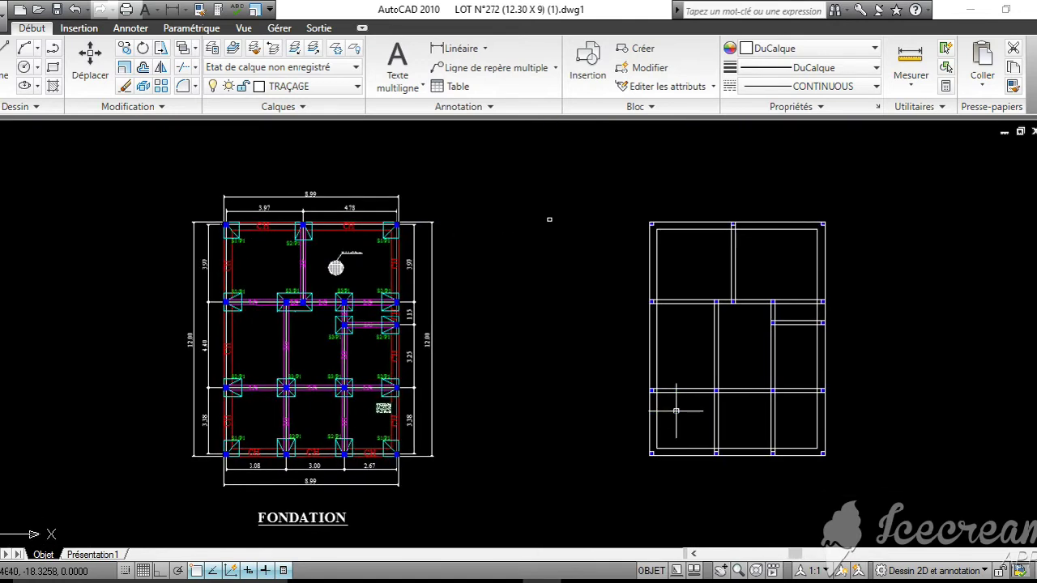
click(593, 266)
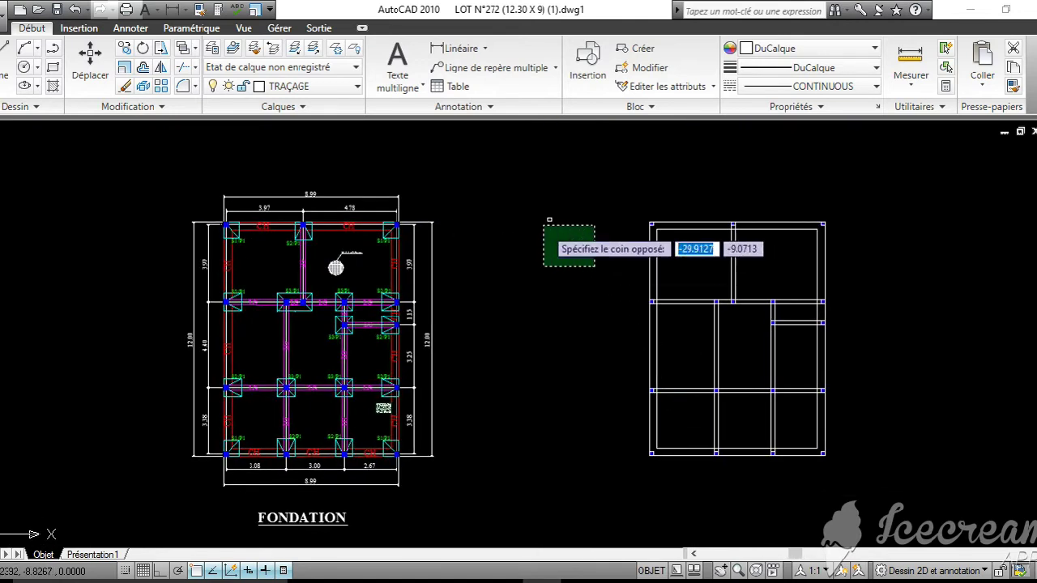
click(511, 199)
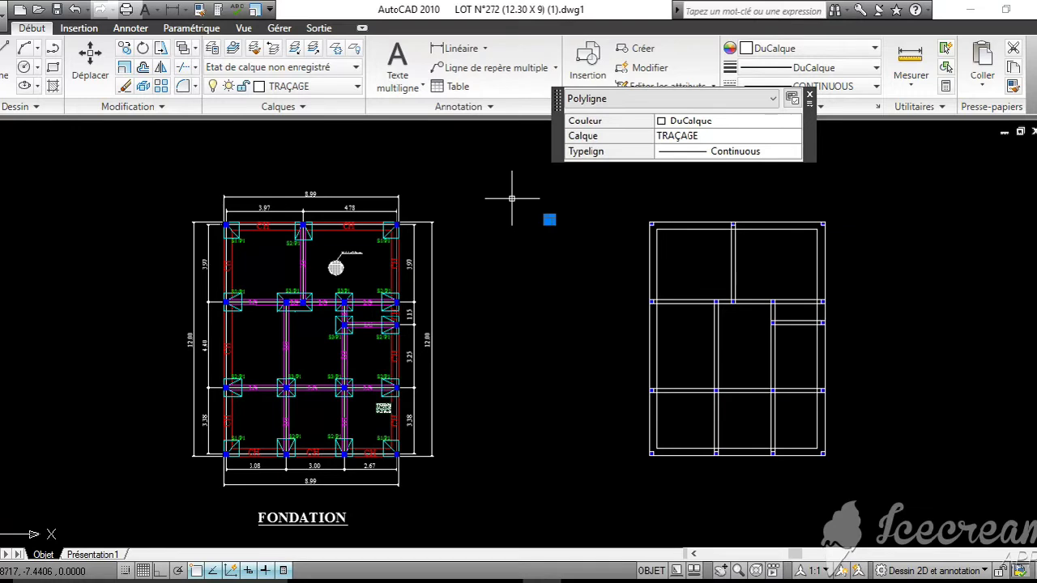
click(595, 268)
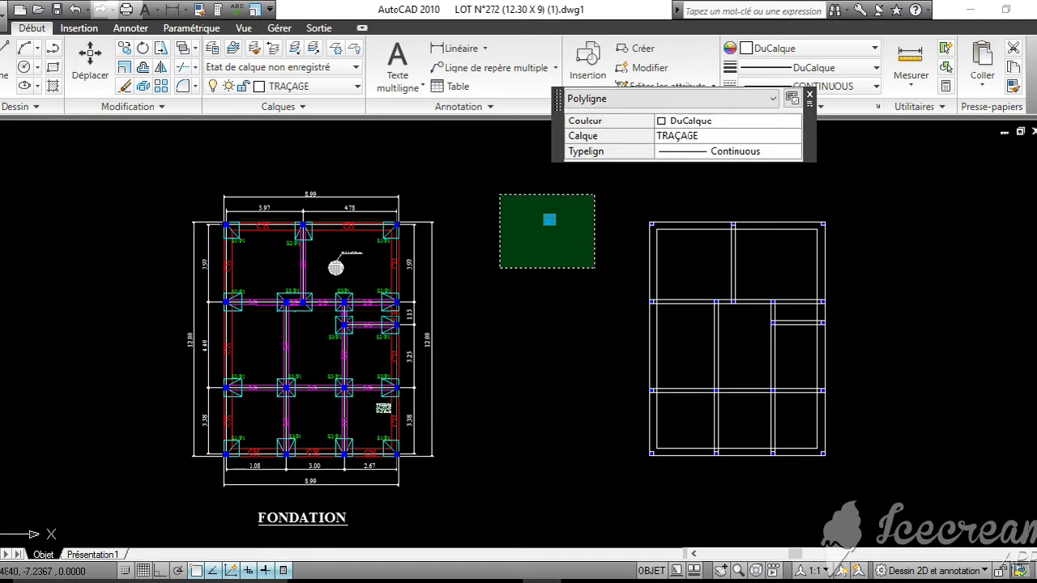
click(499, 194)
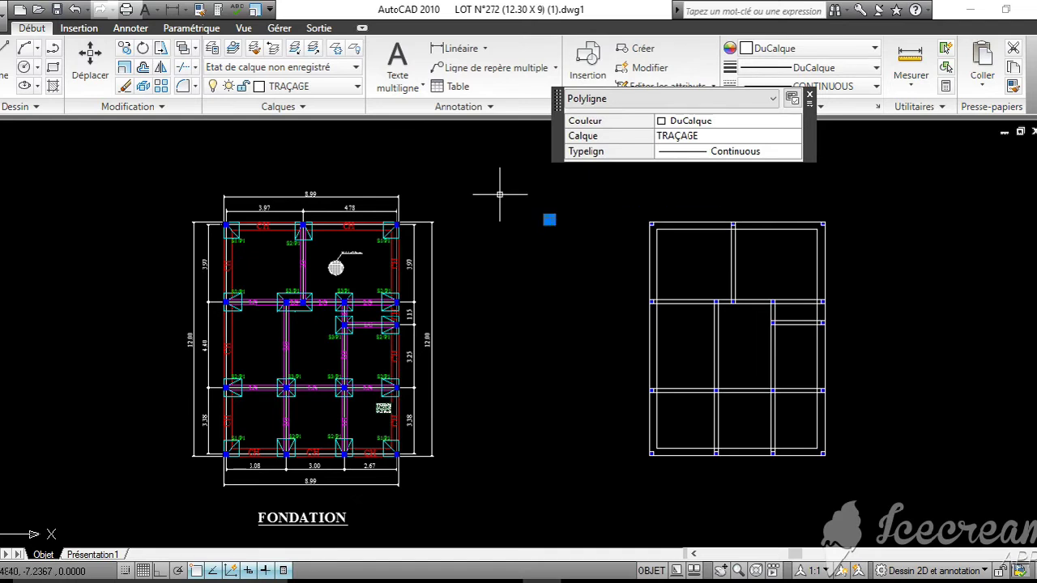
key(Delete)
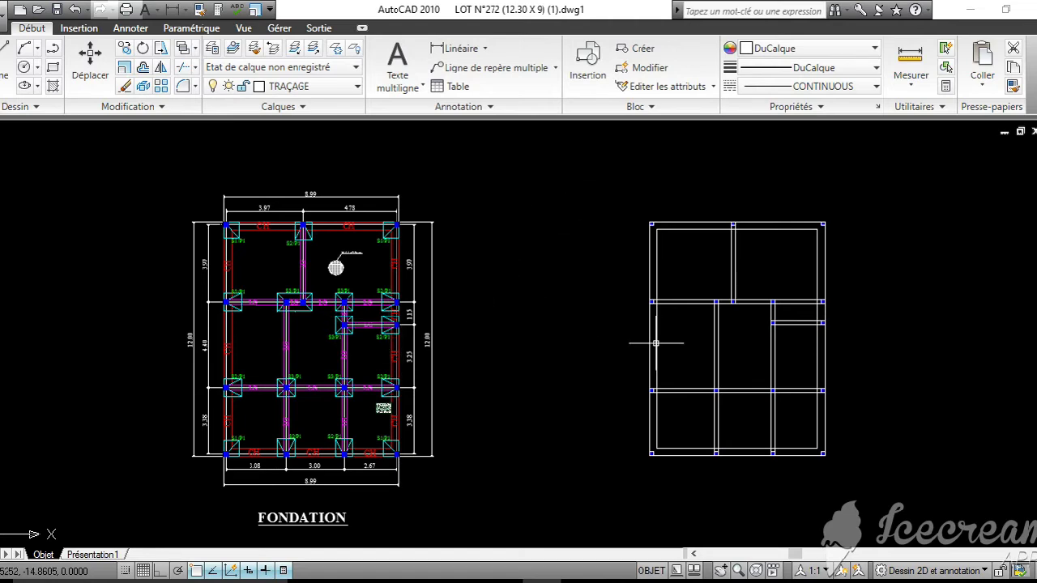
Draw a 0.90 by 0.90 footing square by dimensions in the empty space between the two plans
scroll(692, 316, up, 3)
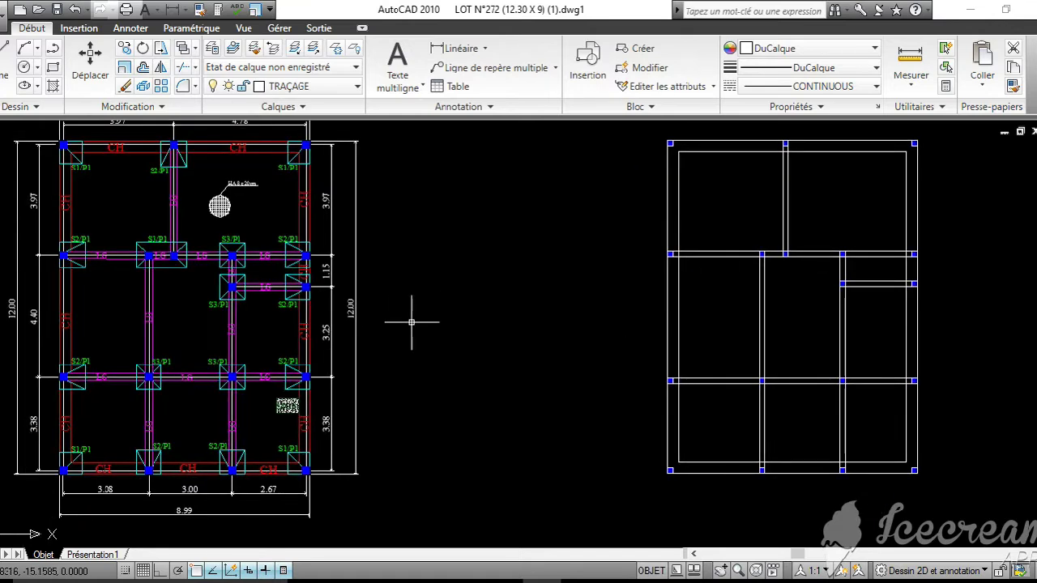
middle_drag(392, 324, 438, 334)
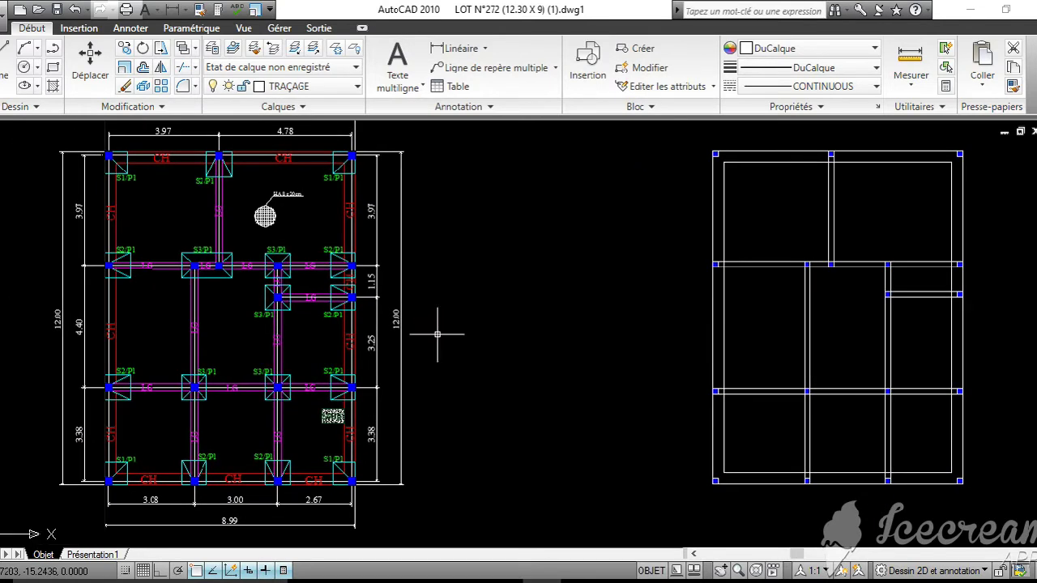
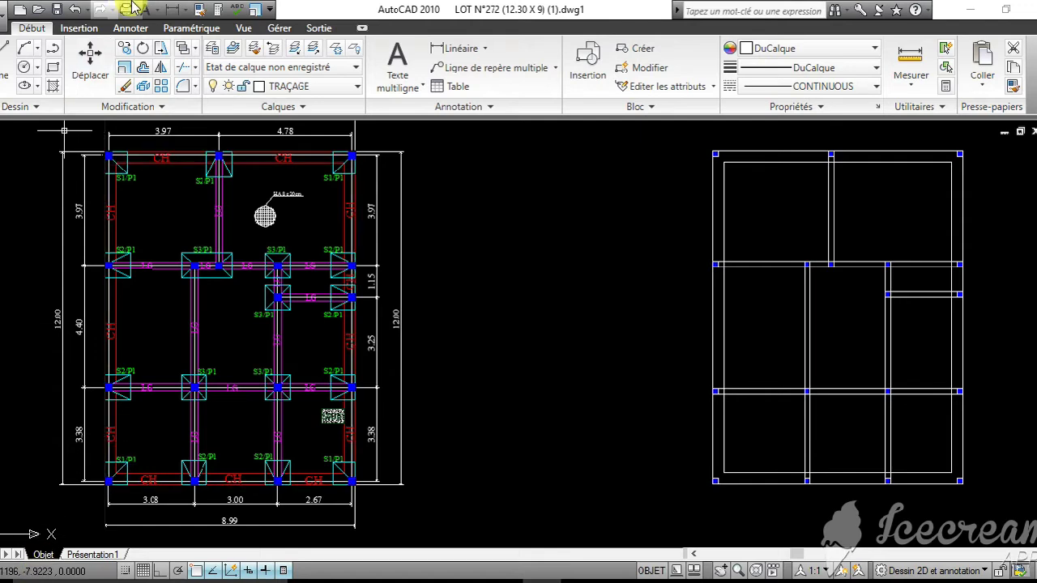
click(54, 73)
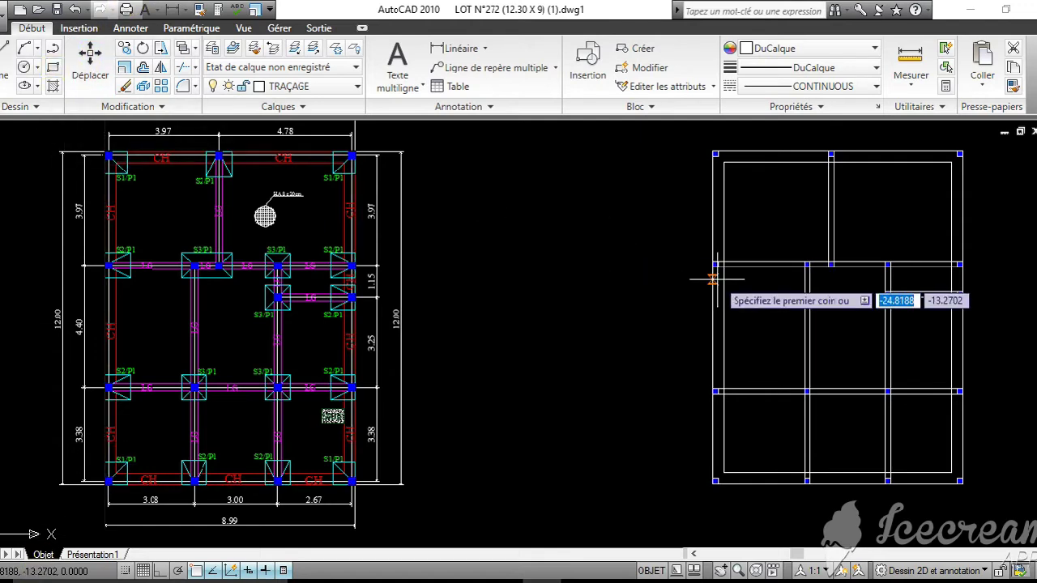
click(565, 307)
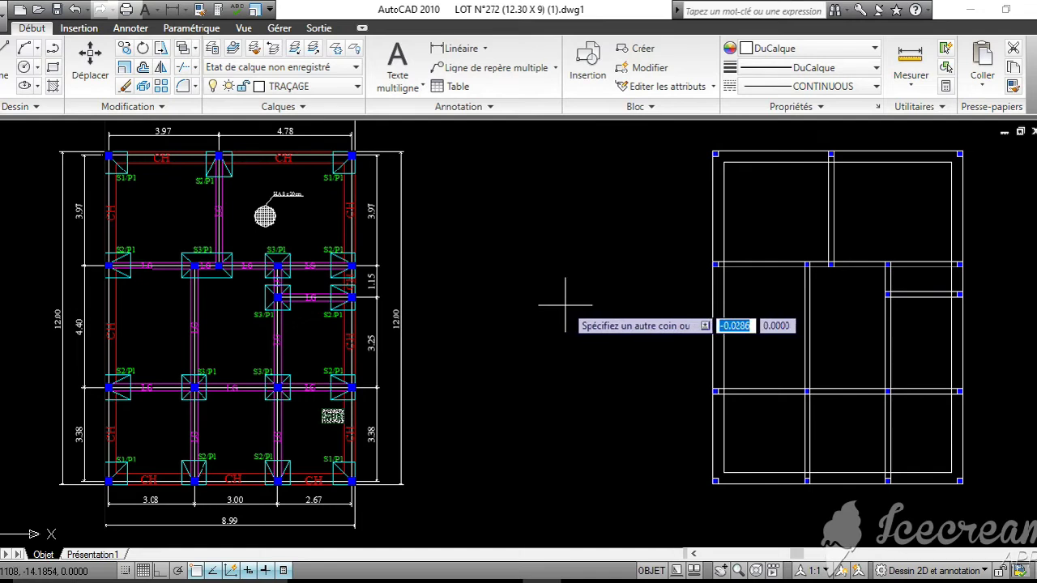
text(d)
key(Return)
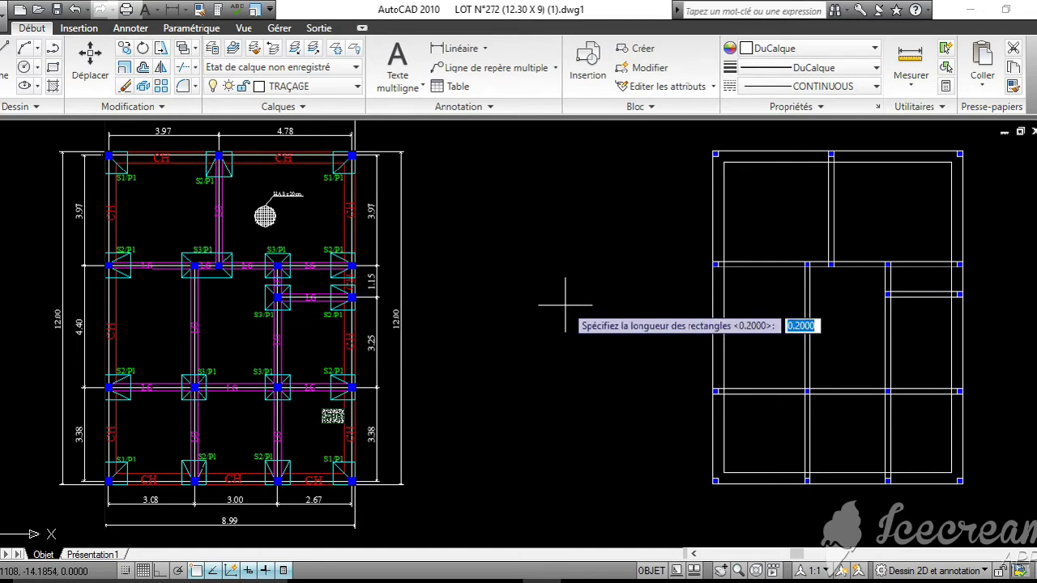
text(0.90)
key(Return)
text(0)
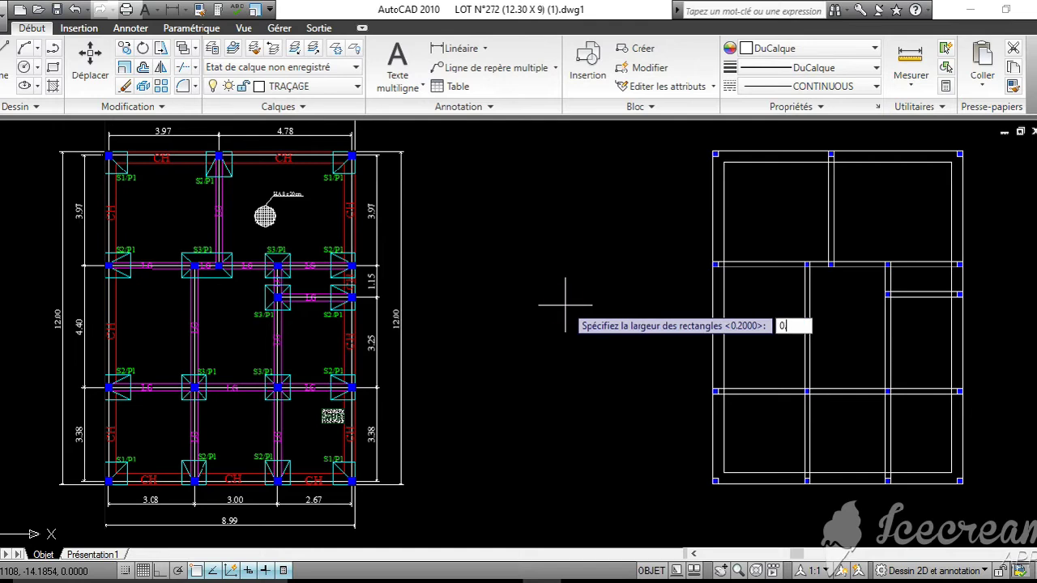
key(Return)
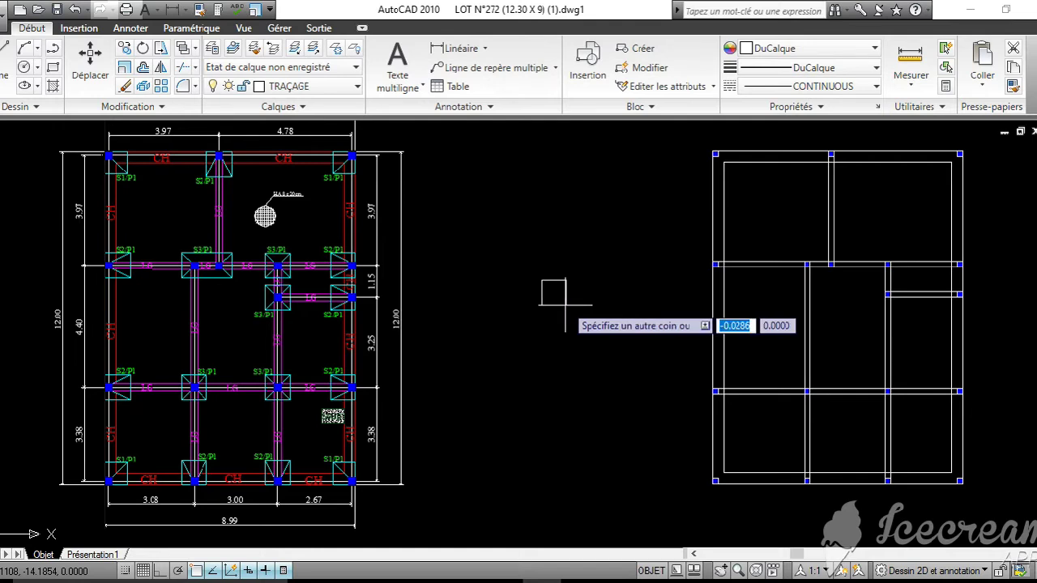
click(600, 334)
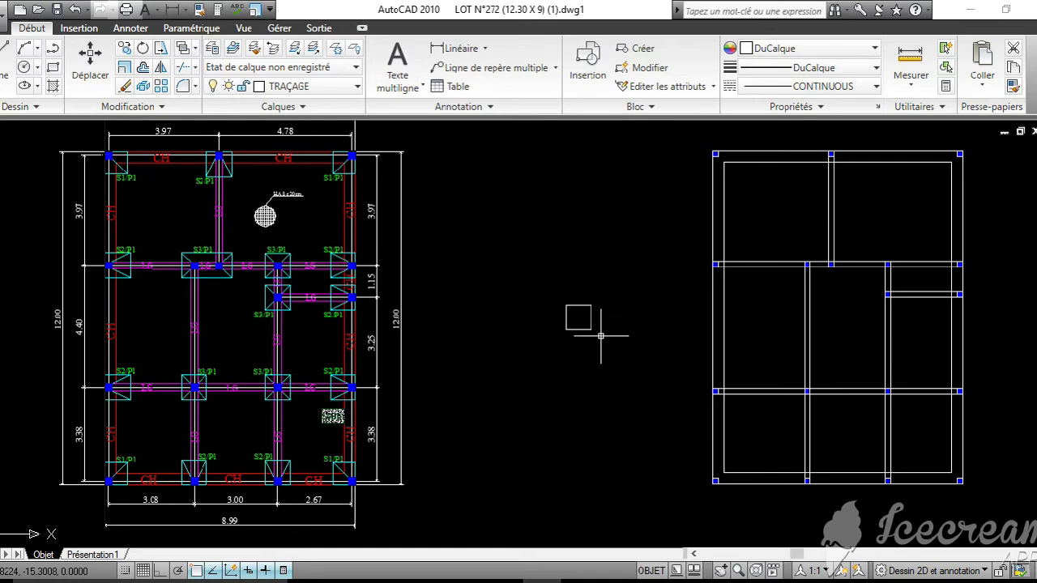
Copy the footing square by its upper-left corner onto the upper-left outer corner of the new layout
click(125, 48)
click(622, 361)
click(552, 285)
key(Return)
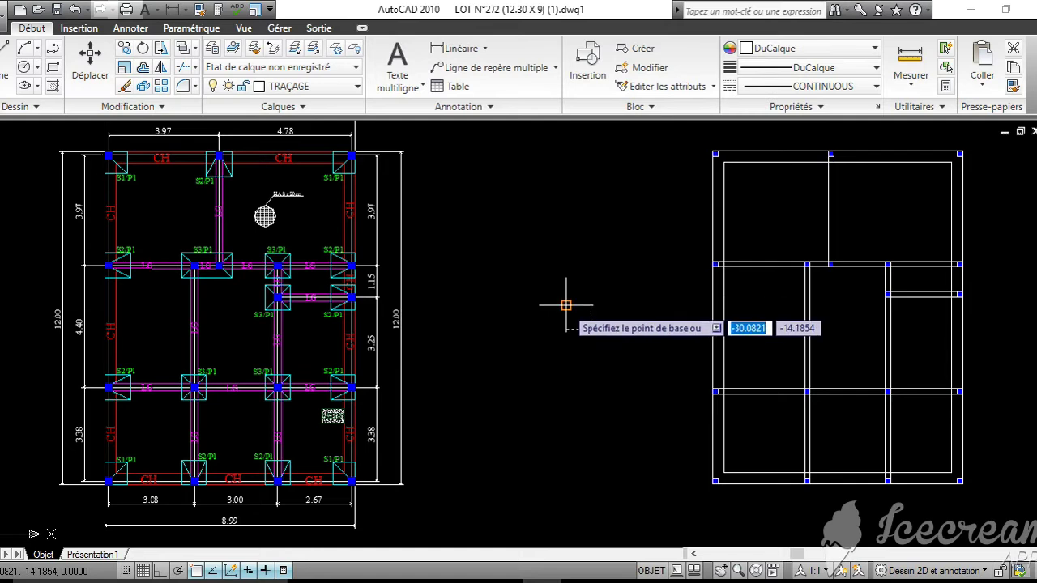
click(565, 306)
mouse_move(688, 172)
middle_down()
mouse_move(689, 215)
mouse_move(580, 347)
middle_up()
scroll(704, 217, up, 6)
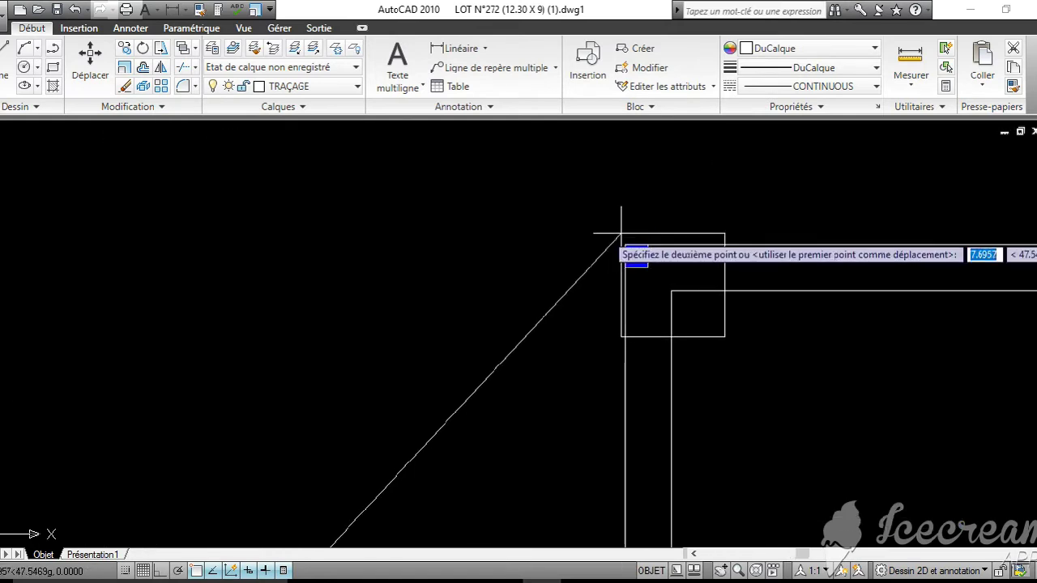
scroll(624, 244, down, 6)
click(586, 218)
middle_drag(587, 221, 557, 182)
middle_drag(620, 411, 637, 317)
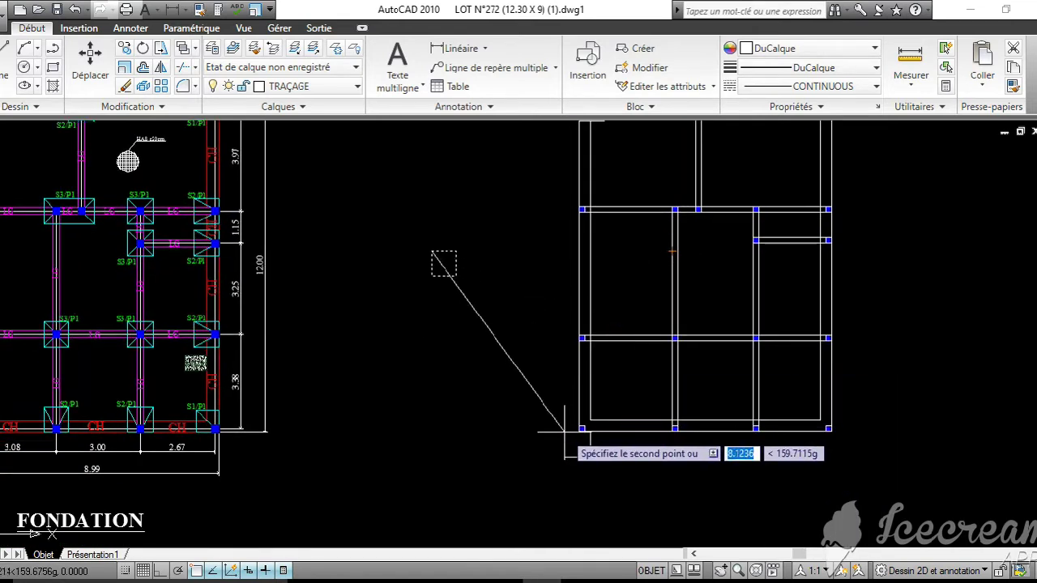
scroll(560, 415, up, 5)
middle_drag(603, 459, 601, 453)
scroll(578, 359, down, 6)
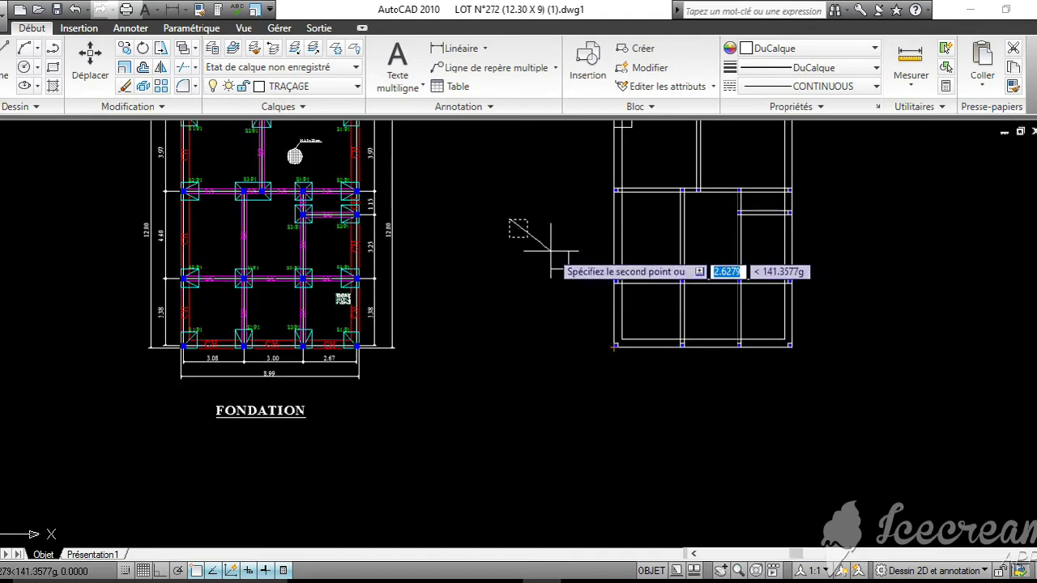
key(Escape)
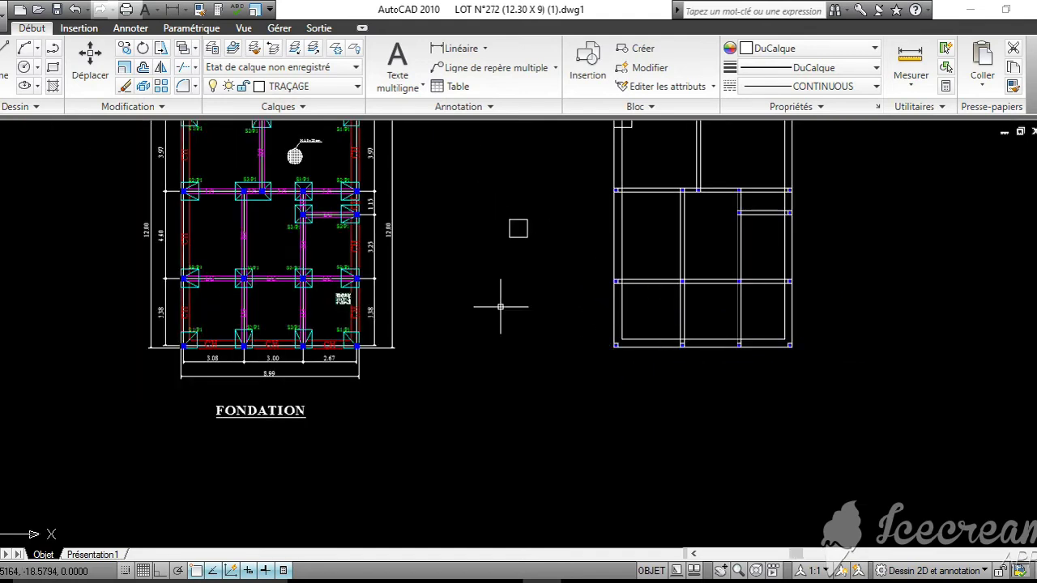
Copy the footing square by its lower-left corner onto the lower-left outer corner of the new layout
click(560, 265)
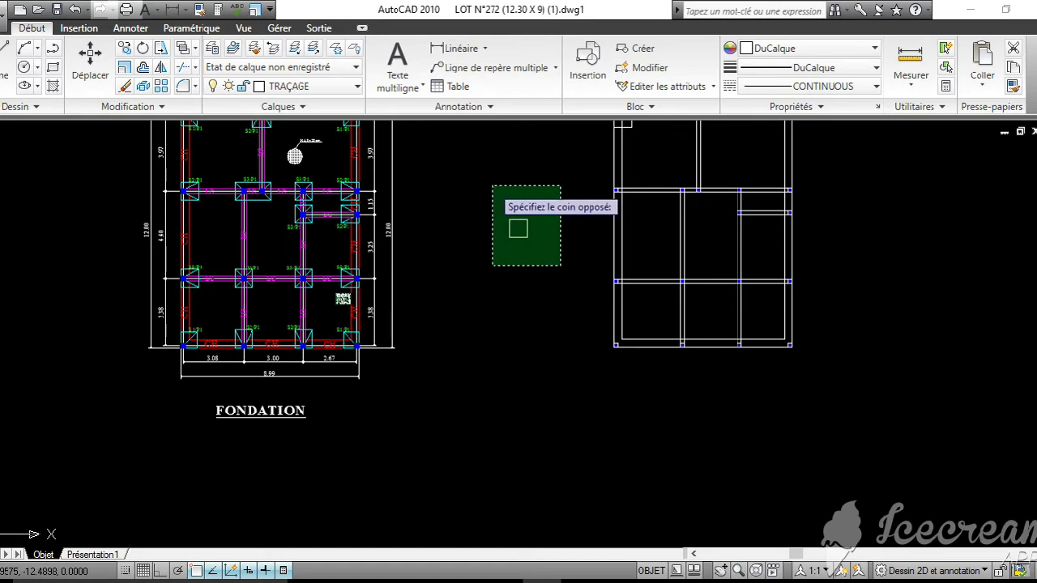
click(491, 186)
key(Return)
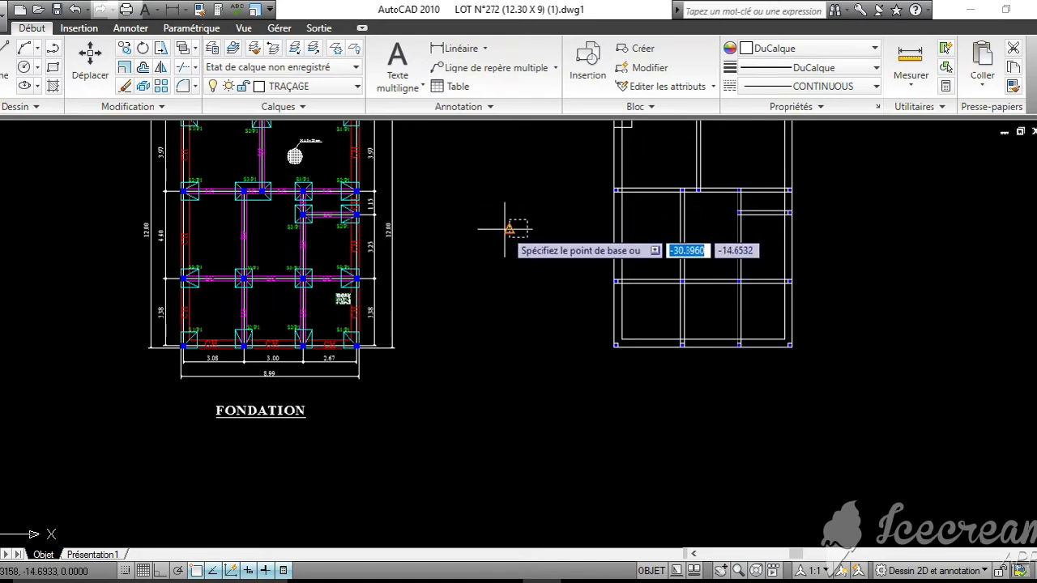
click(509, 238)
scroll(607, 328, up, 5)
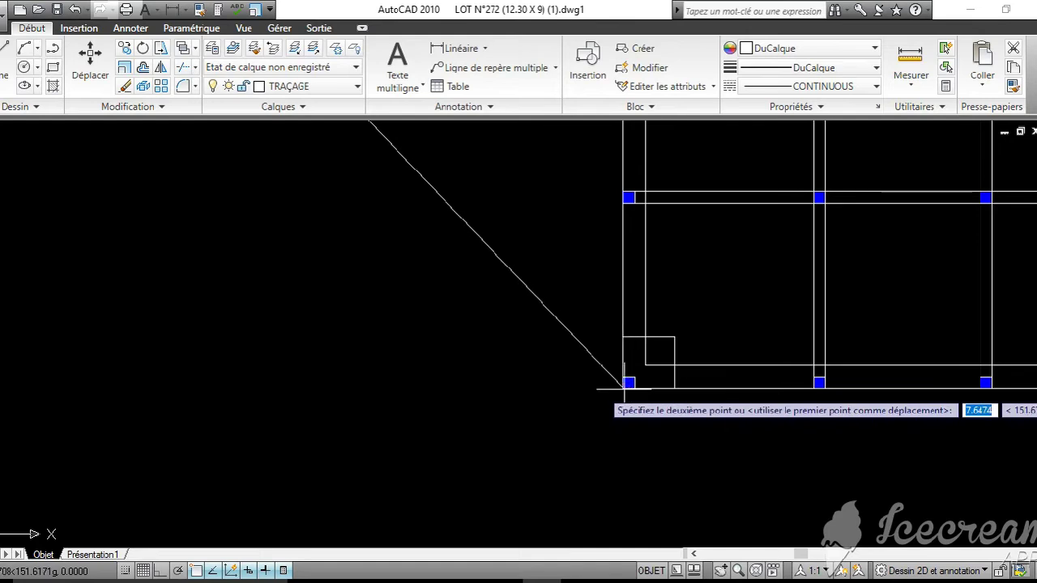
scroll(625, 382, down, 5)
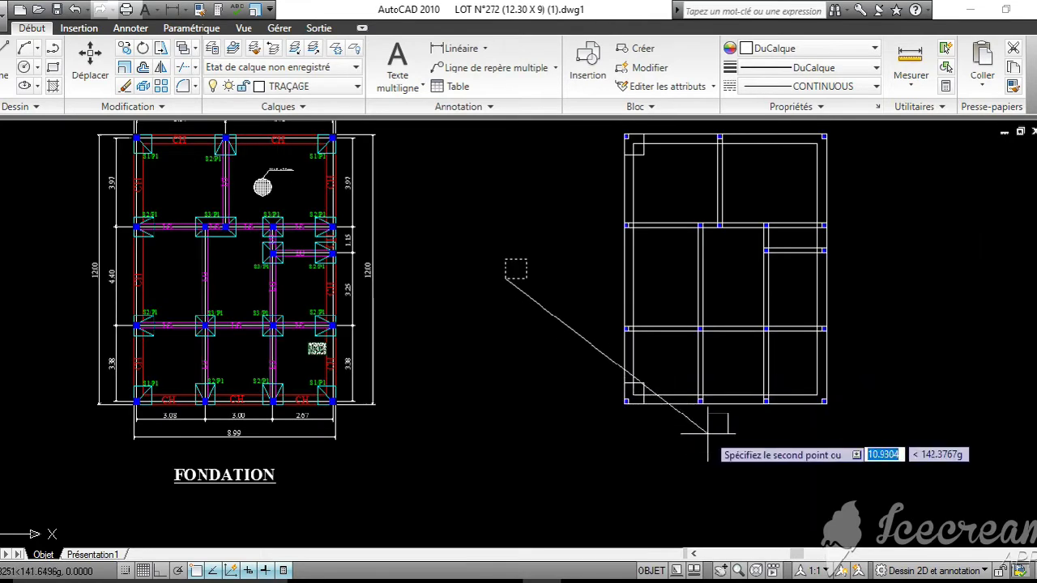
scroll(825, 397, up, 5)
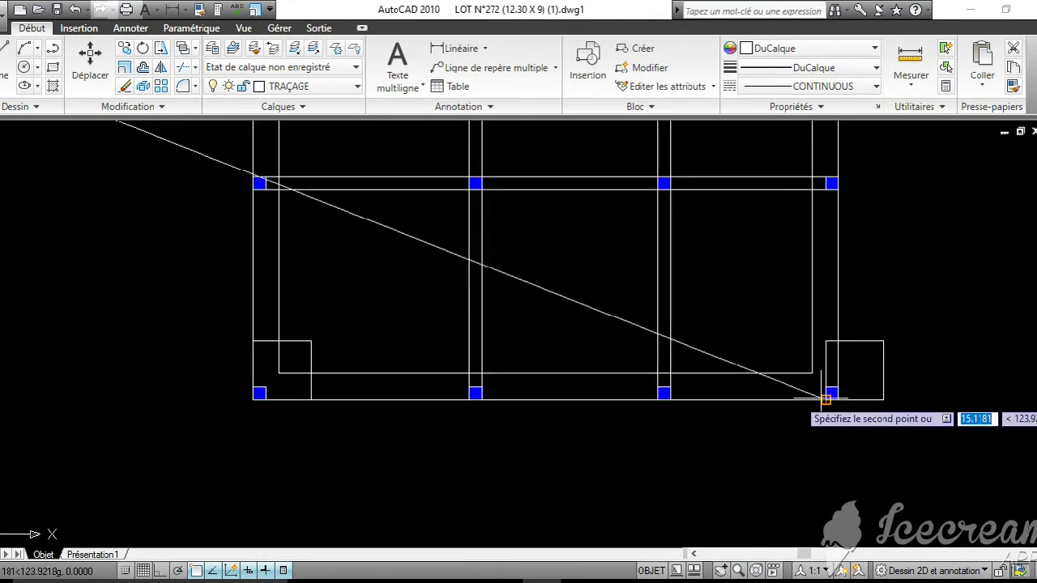
scroll(824, 397, down, 5)
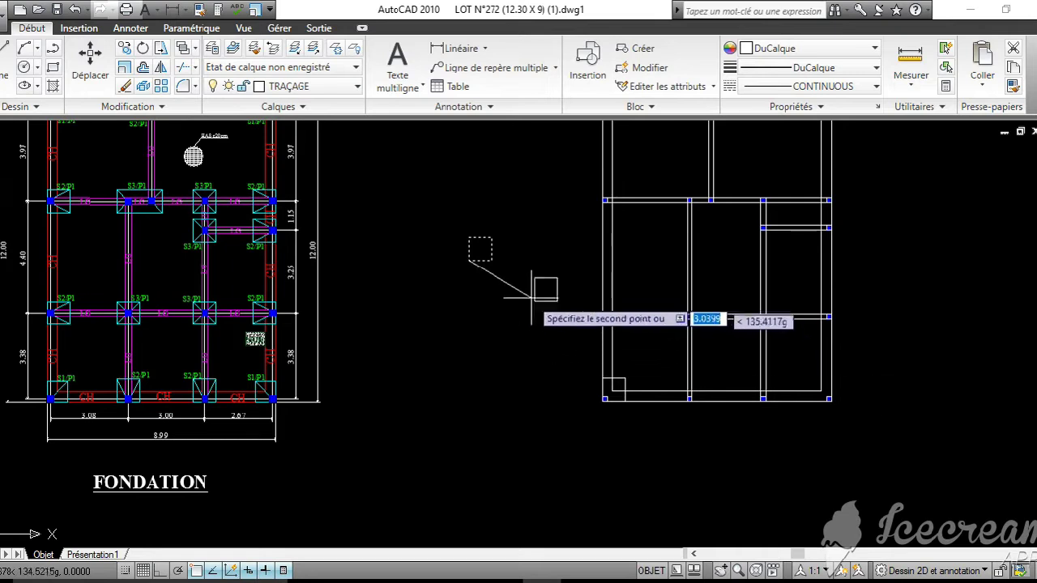
key(Escape)
Copy the loose footing square by its lower-right corner onto the lower-right outer corner of the new layout
key(Return)
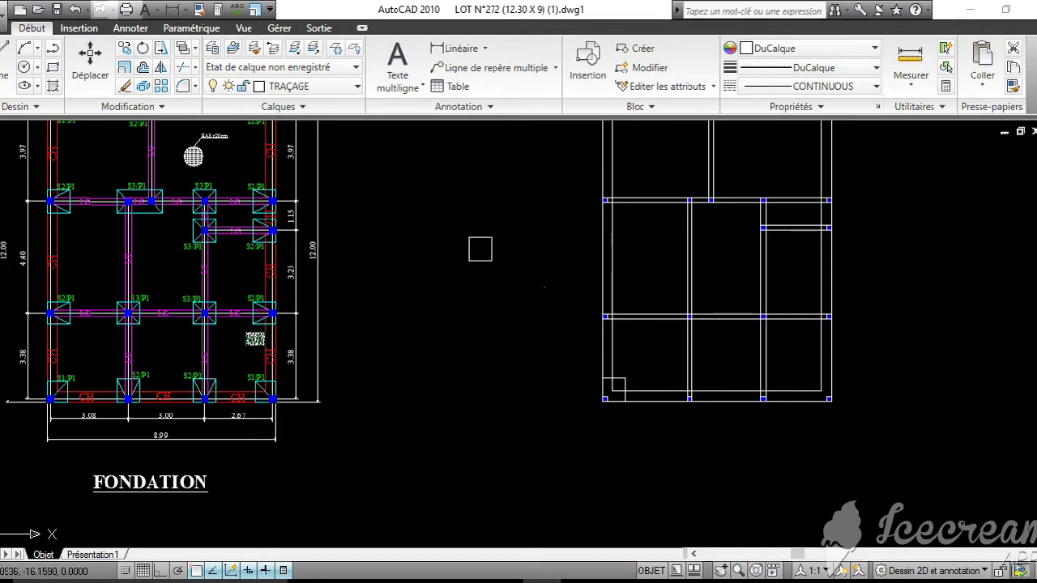
click(544, 287)
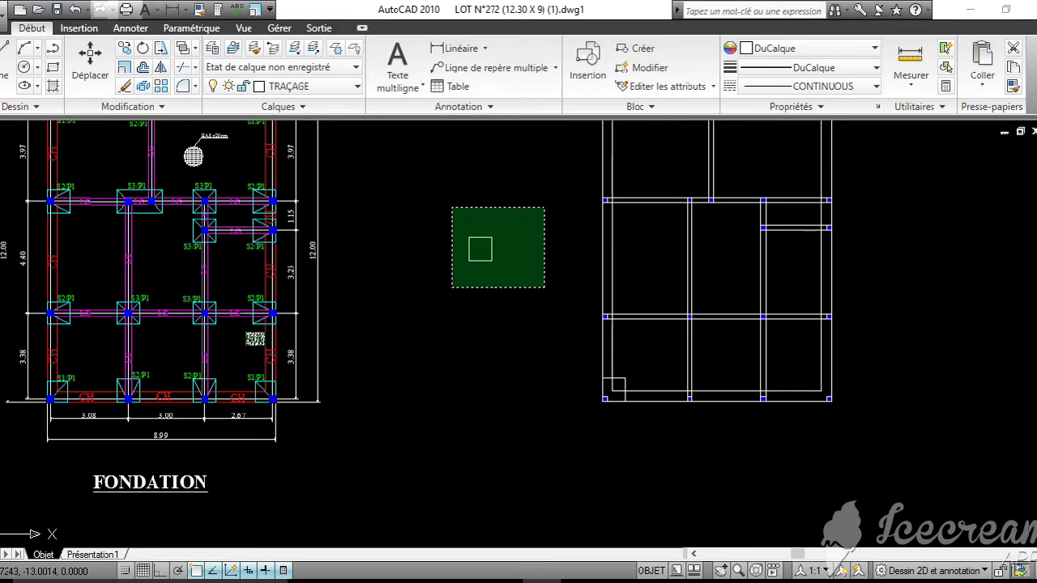
click(452, 208)
key(Return)
click(491, 261)
scroll(802, 417, up, 5)
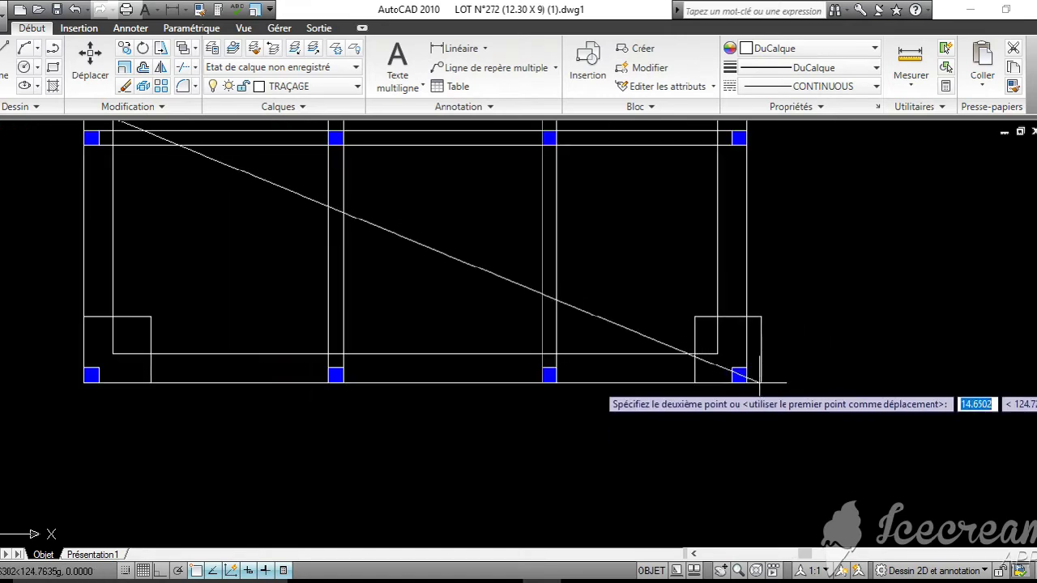
click(746, 382)
Place a spare copy of the footing square in the empty space just outside the layout's upper-right corner
middle_drag(747, 297, 842, 530)
middle_drag(803, 214, 830, 441)
scroll(854, 334, down, 8)
middle_drag(861, 236, 854, 294)
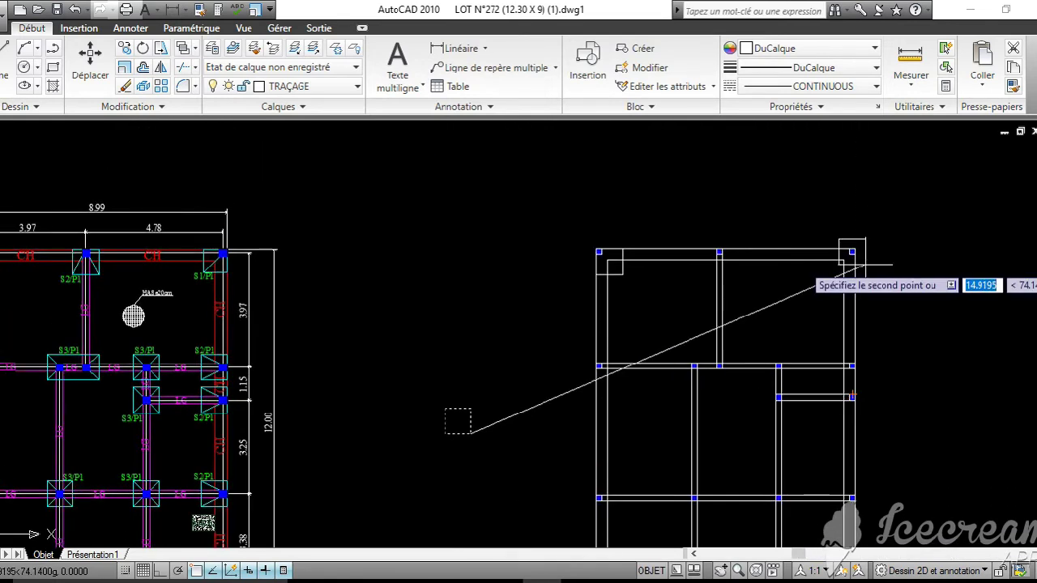
scroll(864, 265, up, 9)
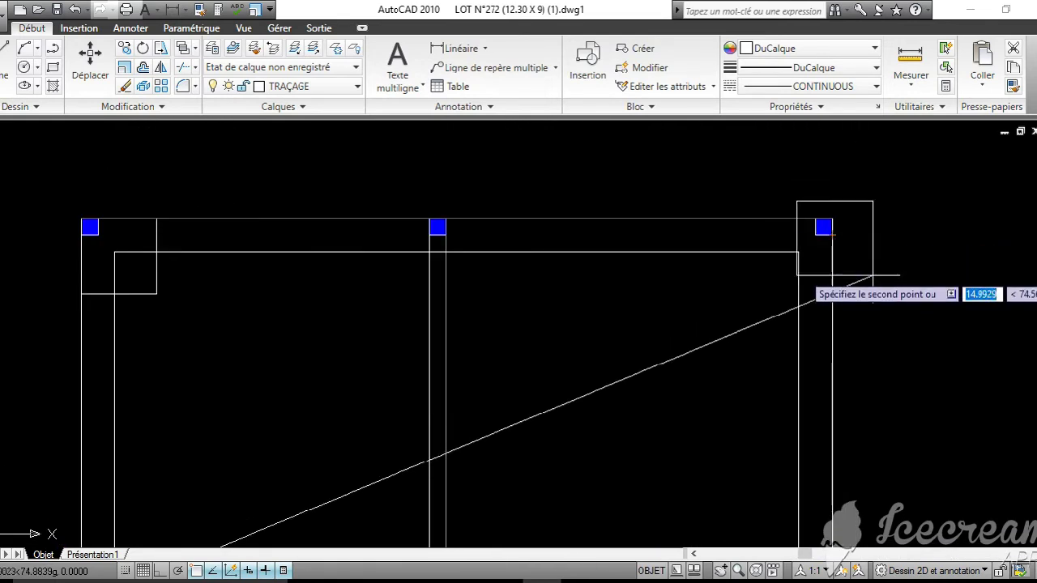
click(957, 327)
key(Escape)
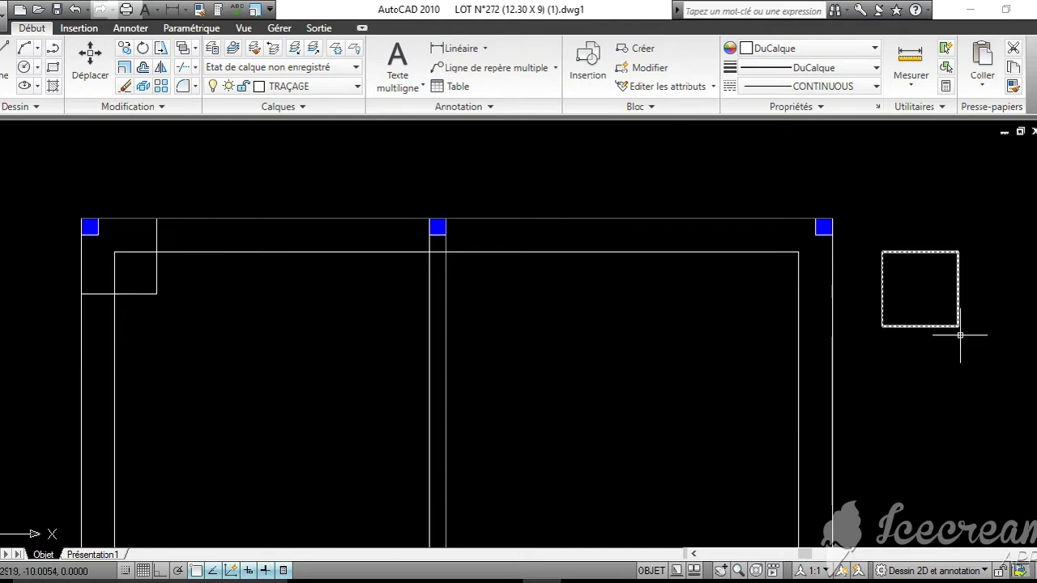
Copy the spare footing square by its upper-right corner onto the upper-right outer corner of the new layout
click(957, 369)
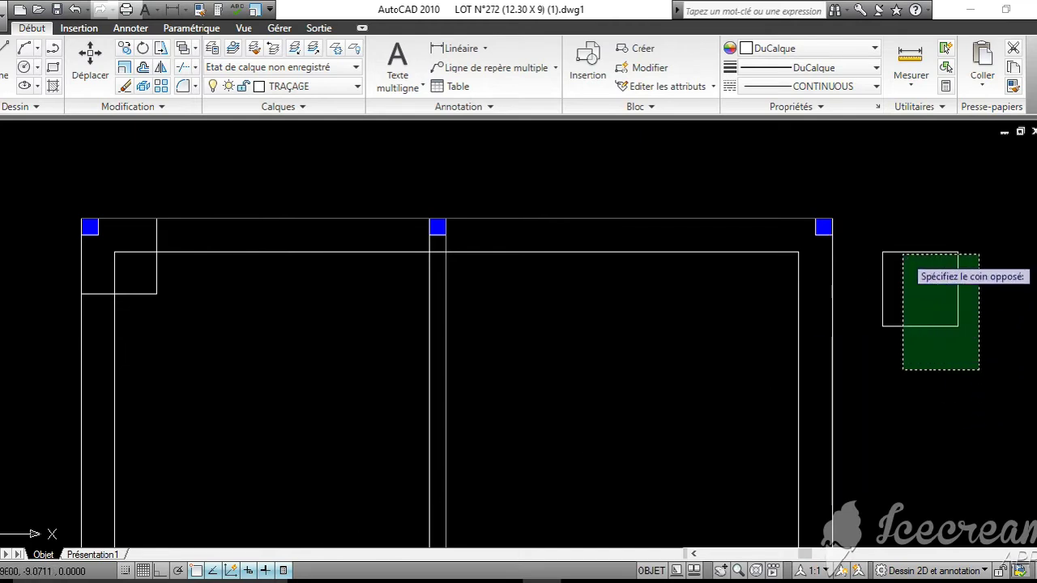
click(879, 231)
key(Return)
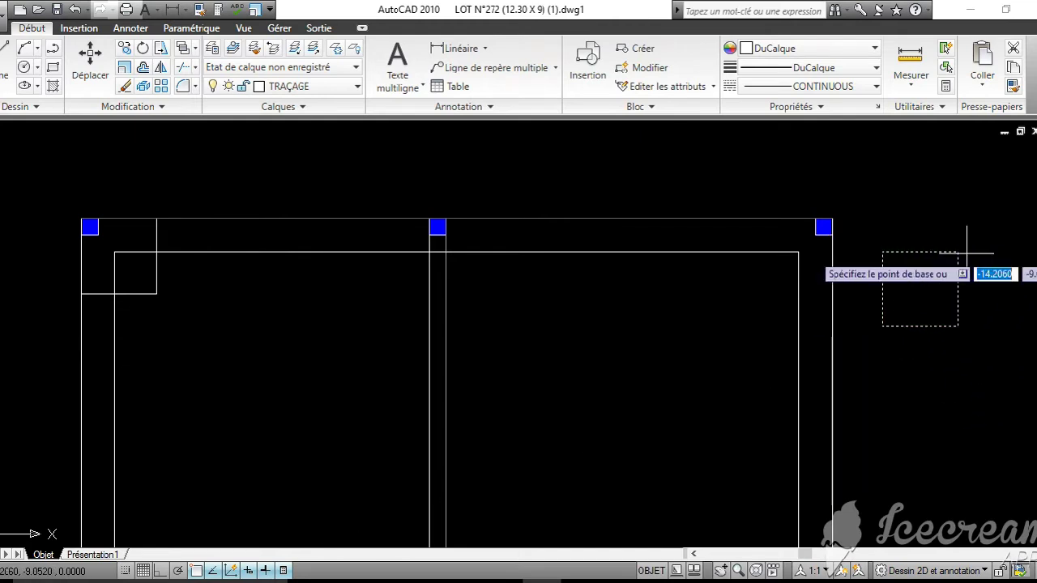
click(957, 252)
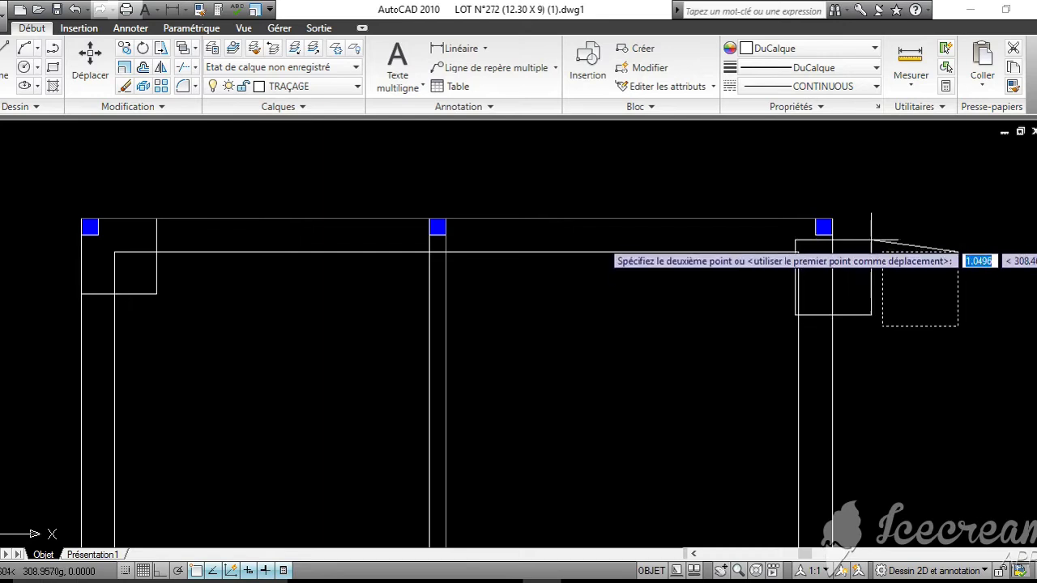
click(823, 226)
key(Return)
scroll(980, 364, down, 4)
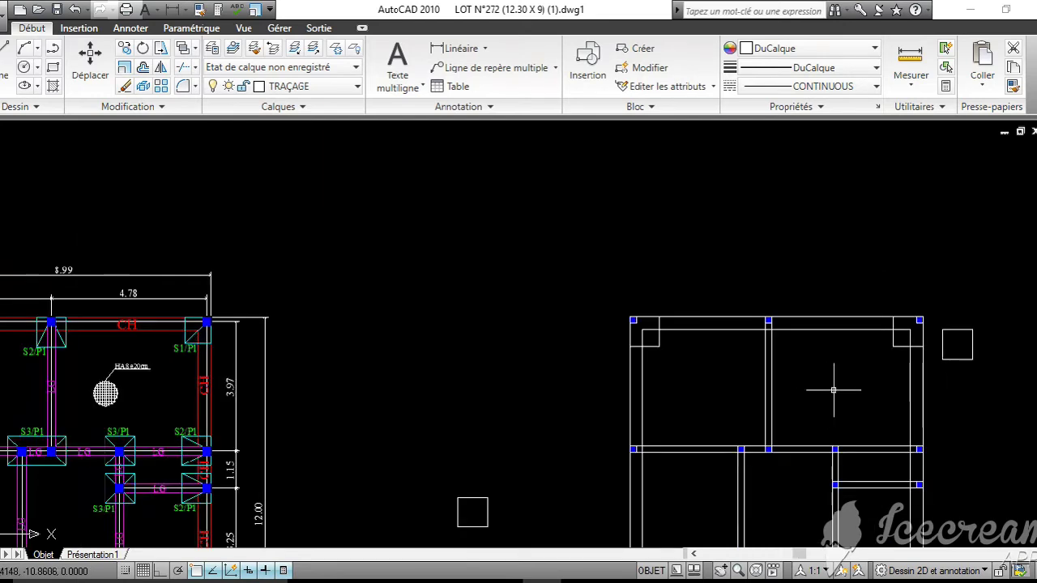
Delete the two loose footing squares, one outside the layout's upper-right corner and one between the plans
middle_drag(834, 389, 771, 295)
click(932, 294)
click(874, 211)
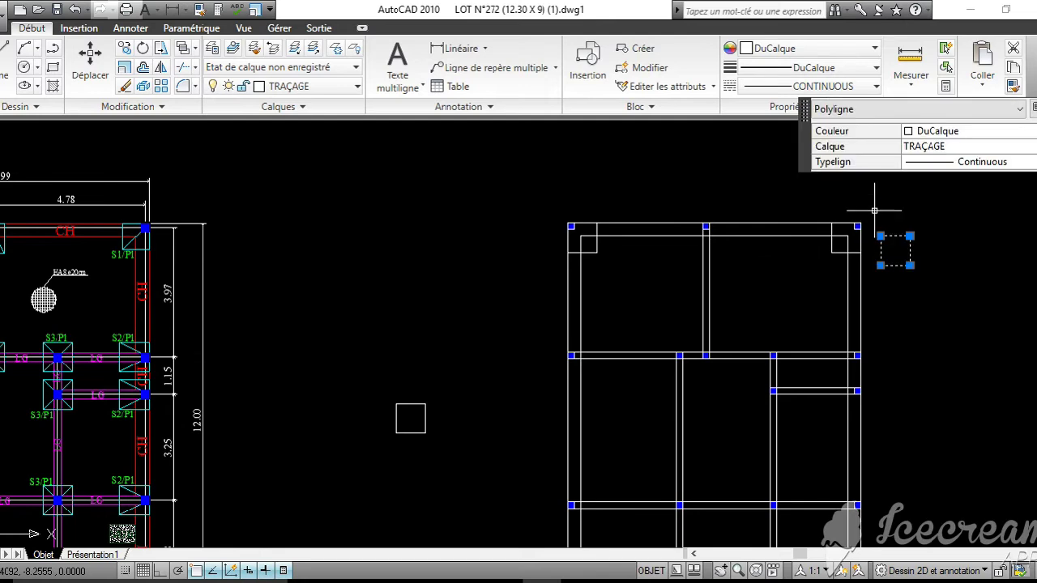
click(442, 475)
click(372, 388)
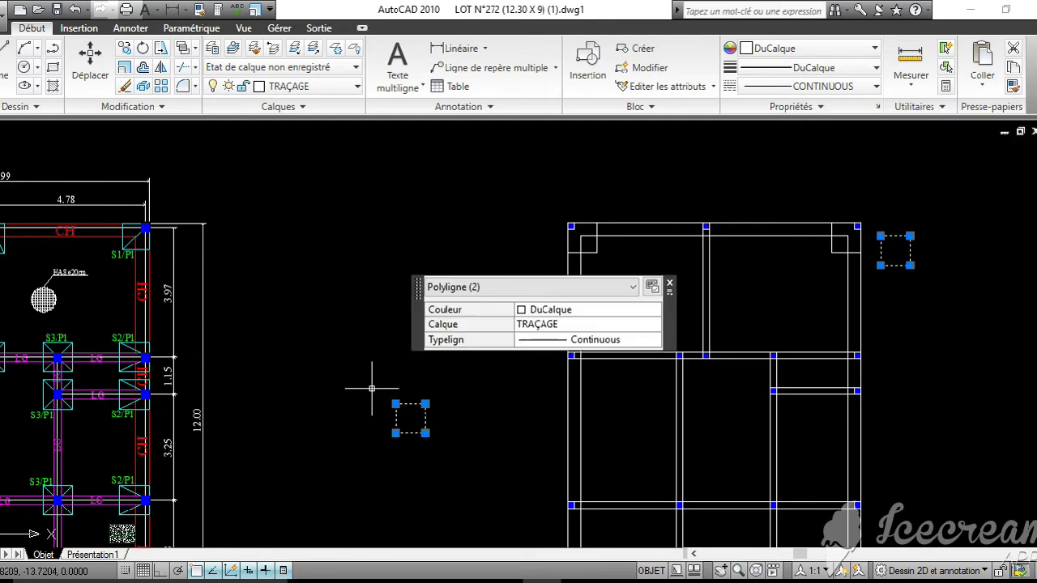
key(Delete)
Examine the edge-column footings on the foundation plan against the corresponding columns of the new layout
scroll(372, 389, down, 5)
middle_drag(372, 389, 424, 346)
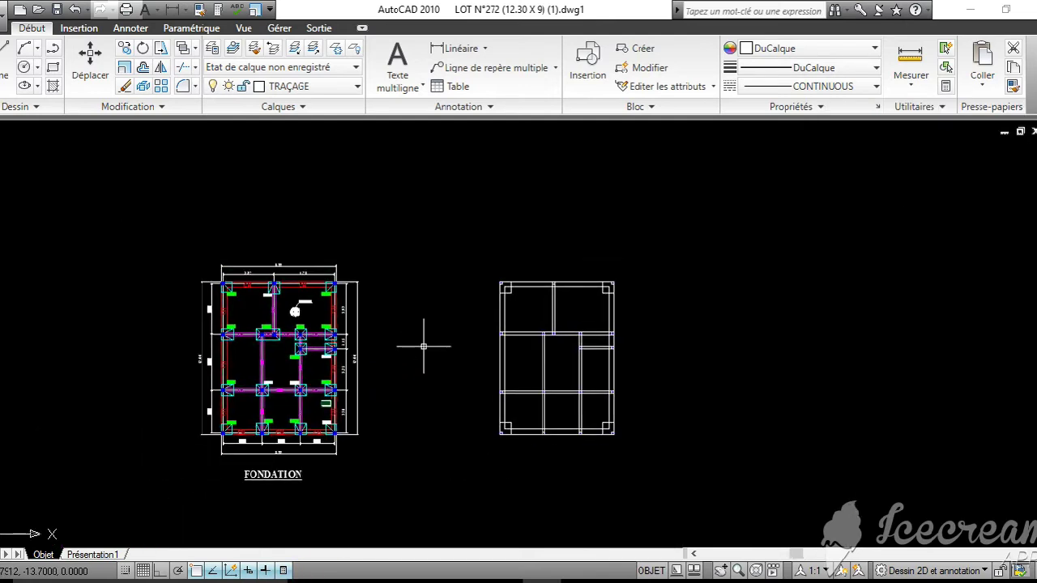
middle_drag(459, 288, 531, 218)
scroll(532, 218, up, 4)
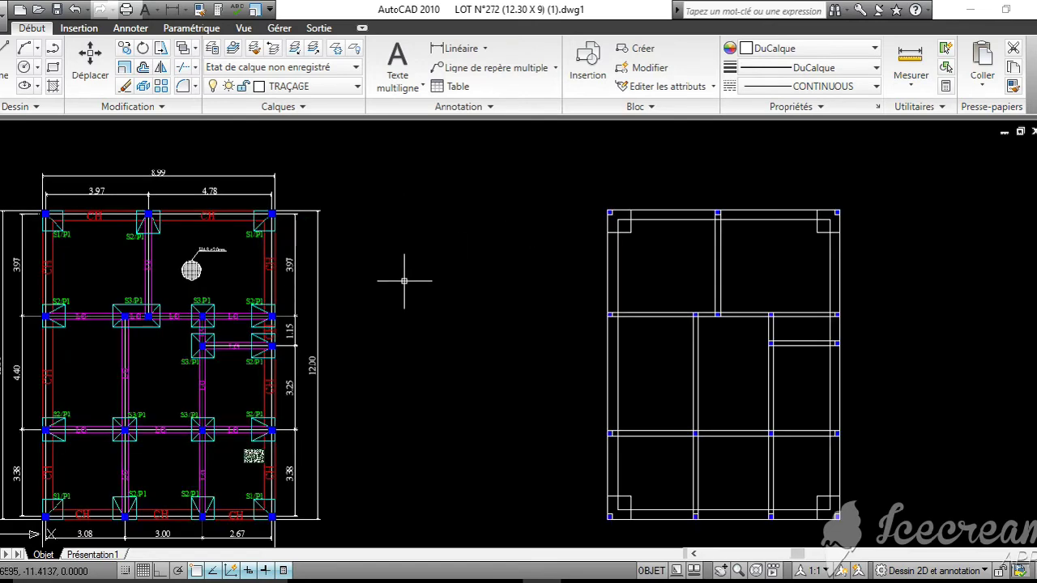
scroll(404, 281, down, 2)
middle_drag(404, 281, 462, 243)
mouse_move(516, 285)
middle_down()
mouse_move(502, 273)
mouse_move(538, 318)
middle_up()
scroll(508, 276, up, 2)
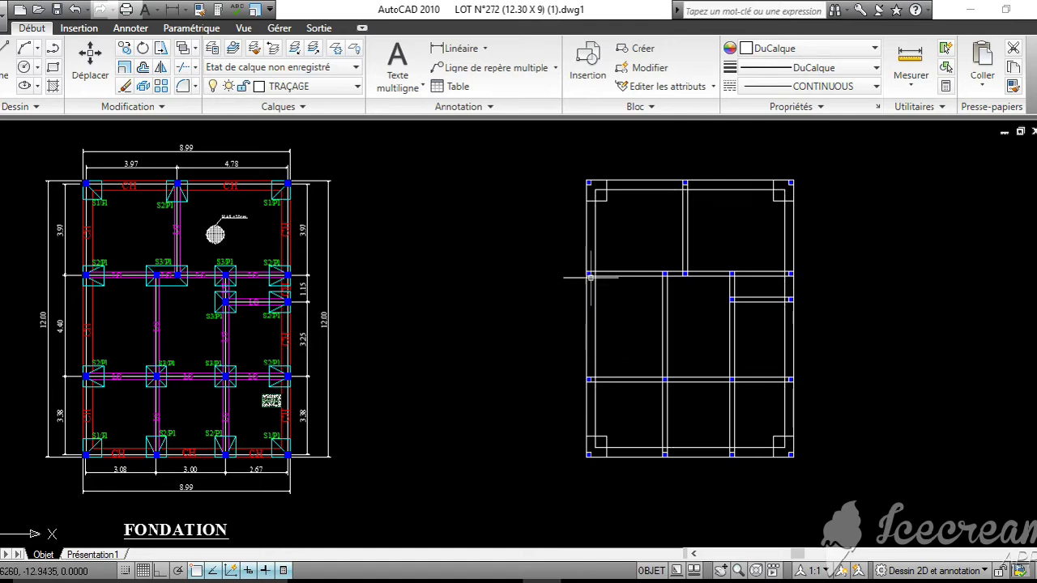
scroll(589, 277, up, 3)
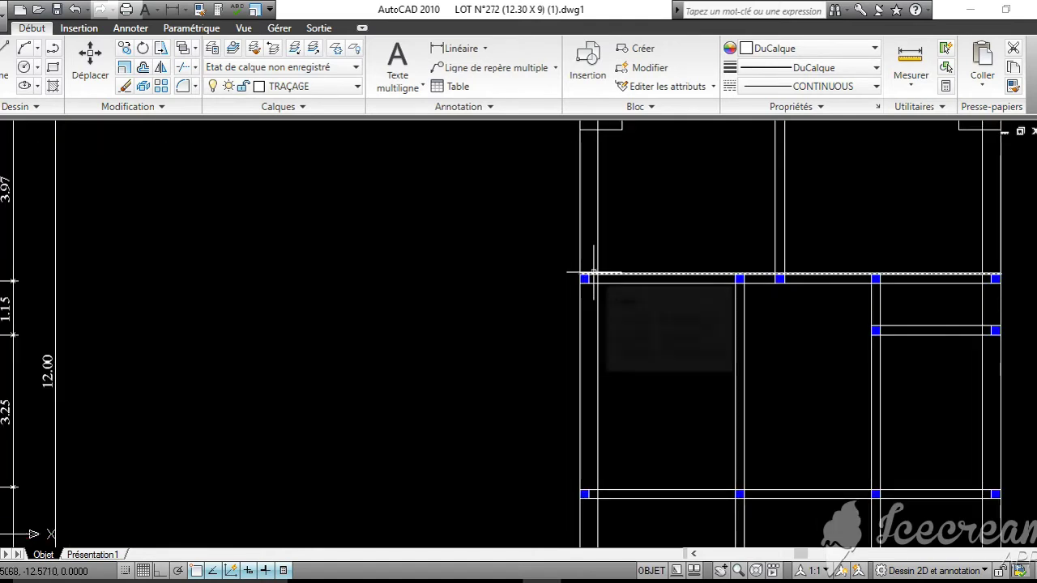
scroll(594, 273, down, 2)
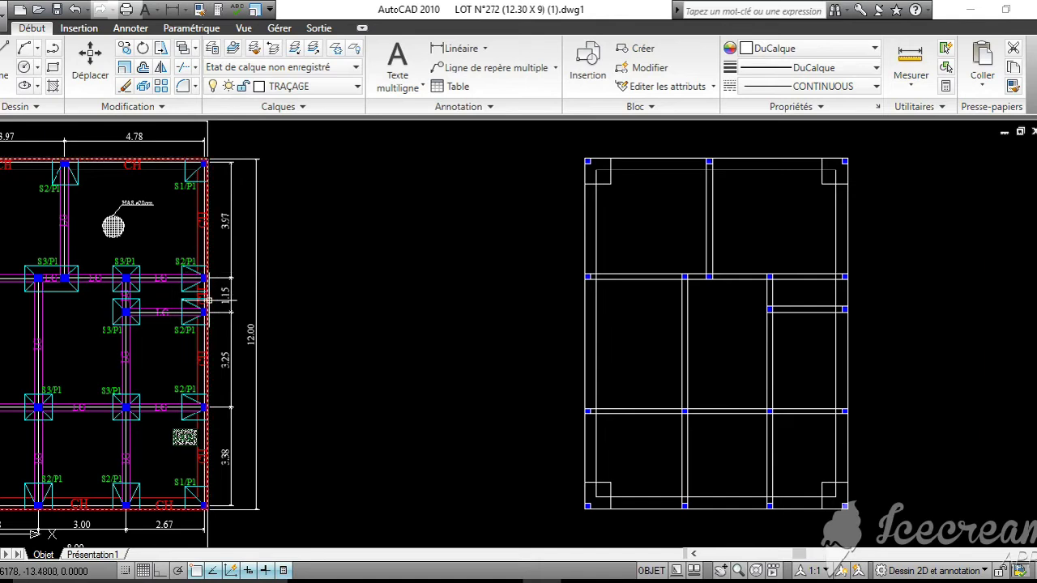
scroll(383, 319, down, 2)
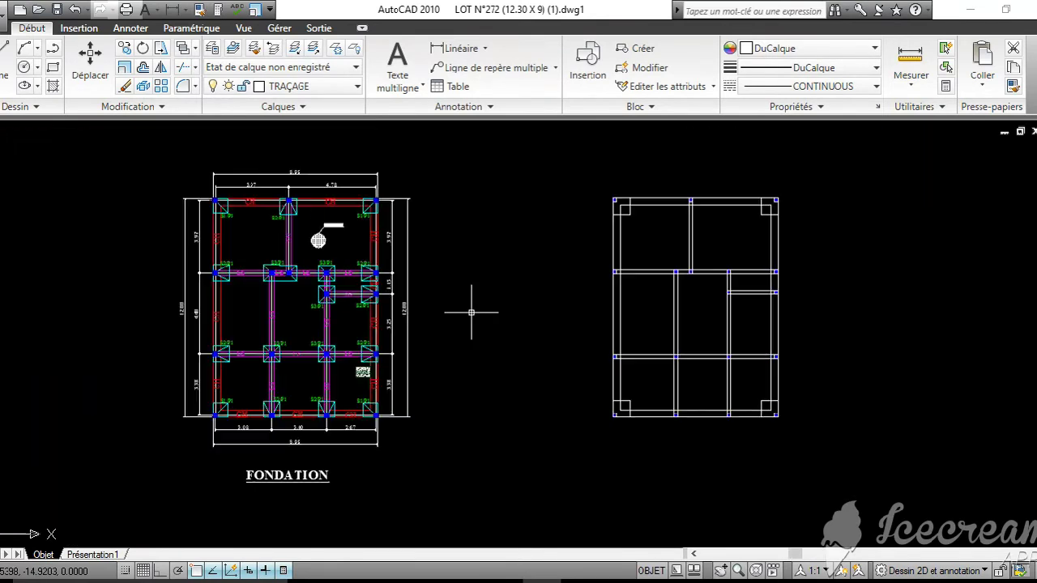
Draw a 1.10 by 1.10 footing square by dimensions in the empty space between the two plans
click(55, 69)
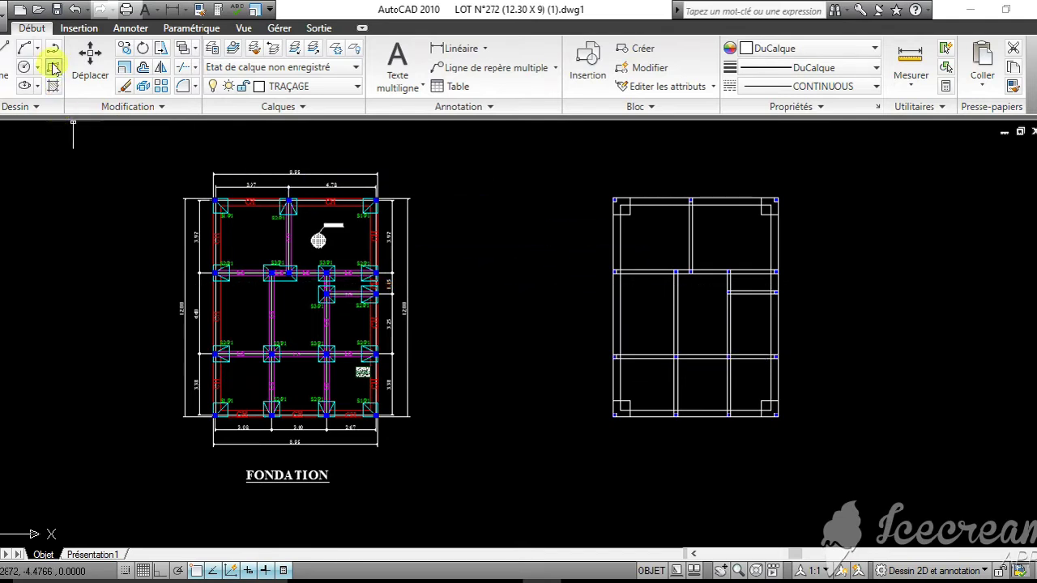
click(509, 329)
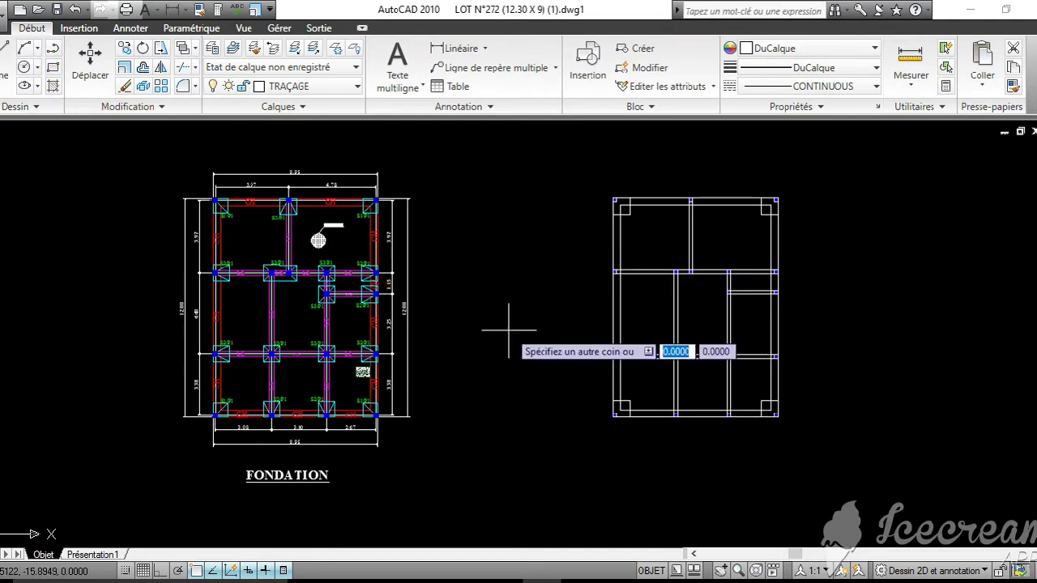
text(C)
key(Return)
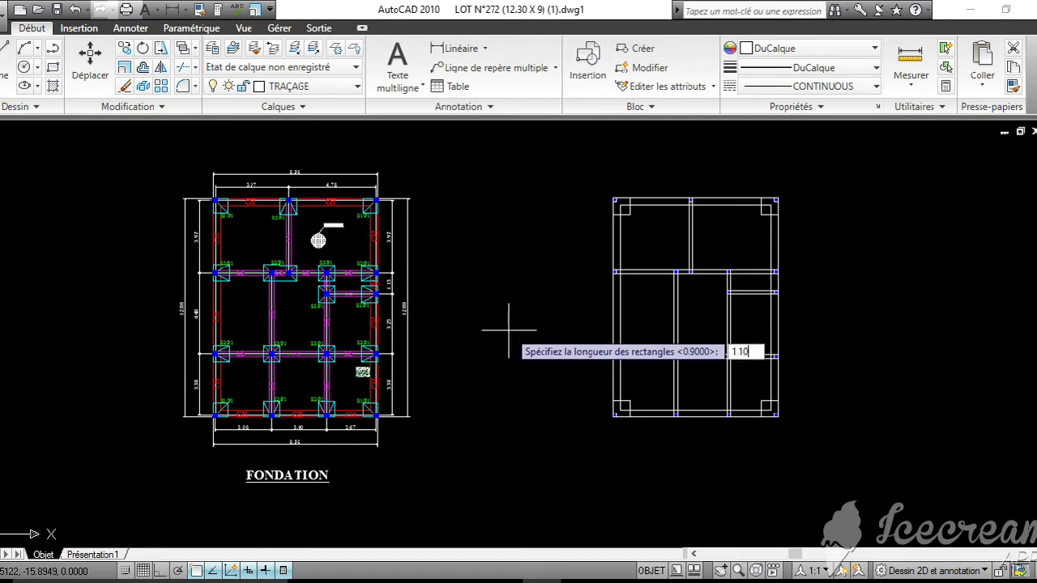
key(Return)
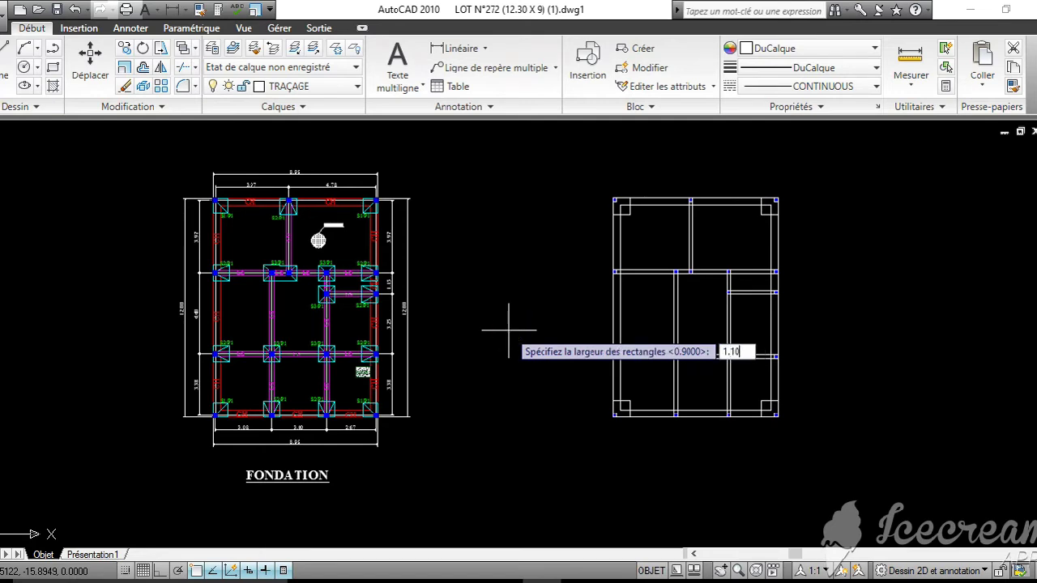
key(Return)
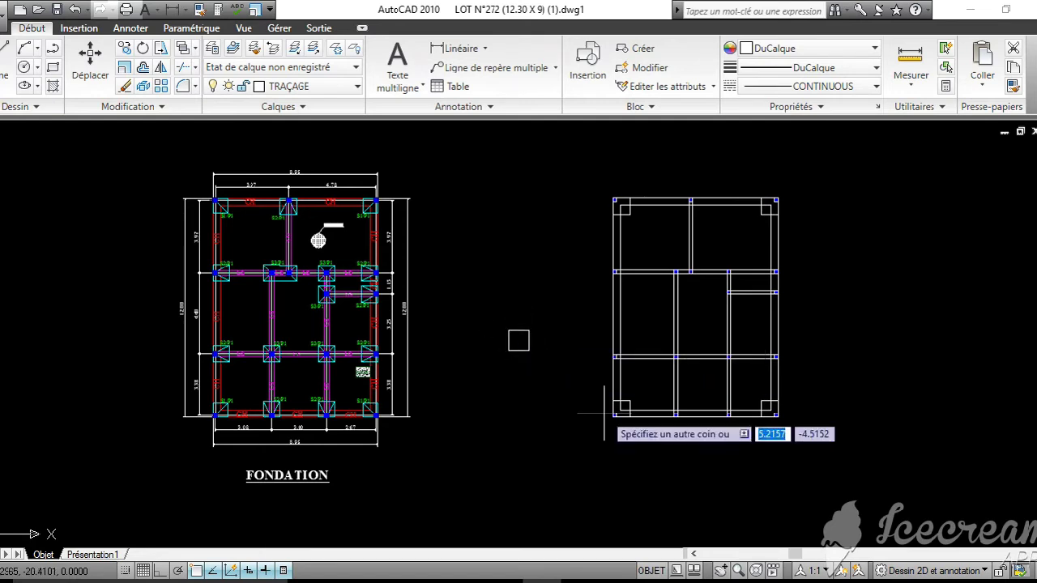
click(541, 354)
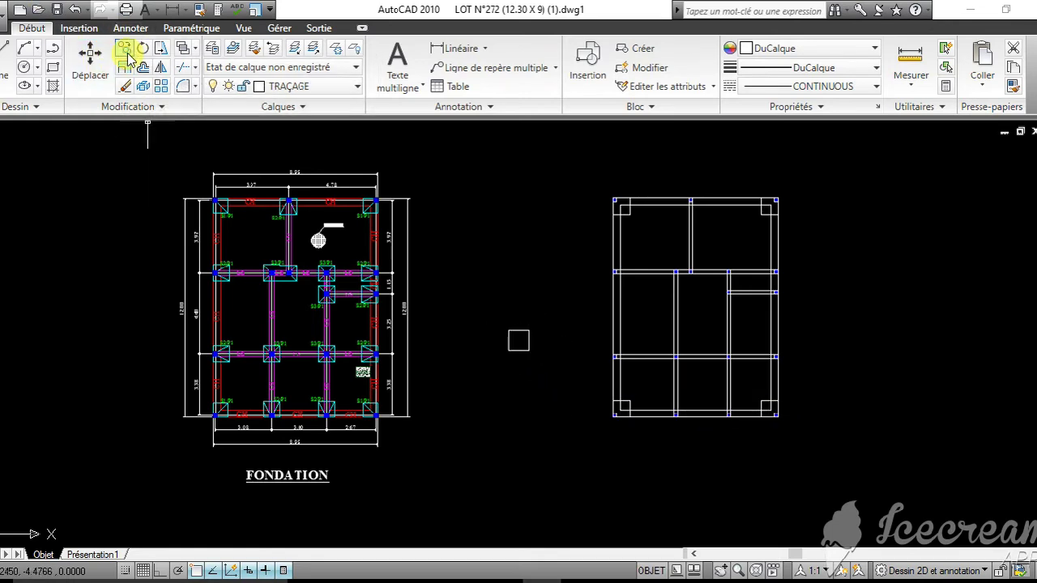
Copy the 1.10 footing square by its left-side midpoint onto the outer-face midpoint of the upper intermediate column on the layout's left wall
click(162, 81)
scroll(543, 362, up, 3)
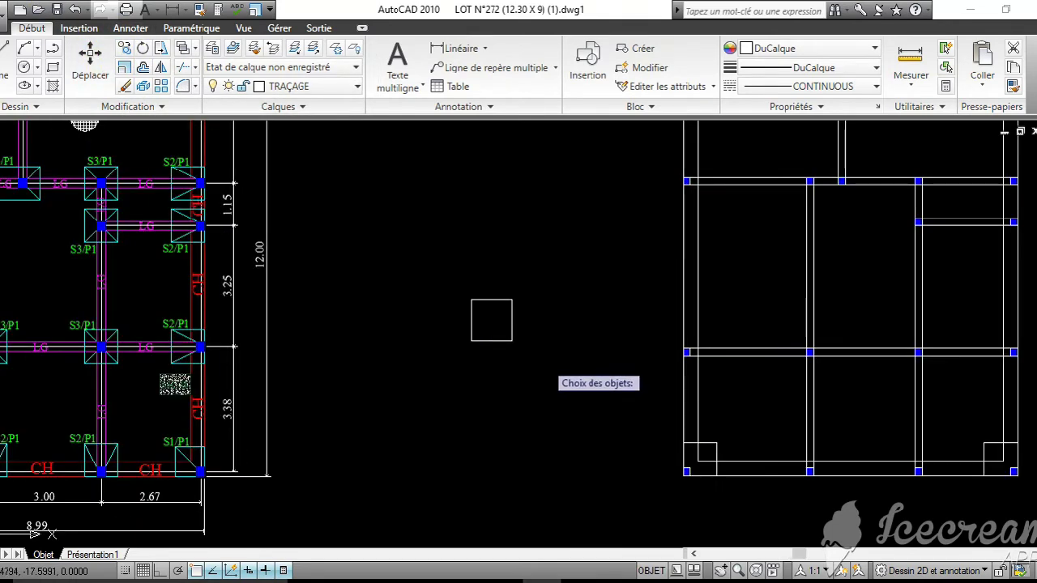
click(543, 362)
click(411, 234)
key(Return)
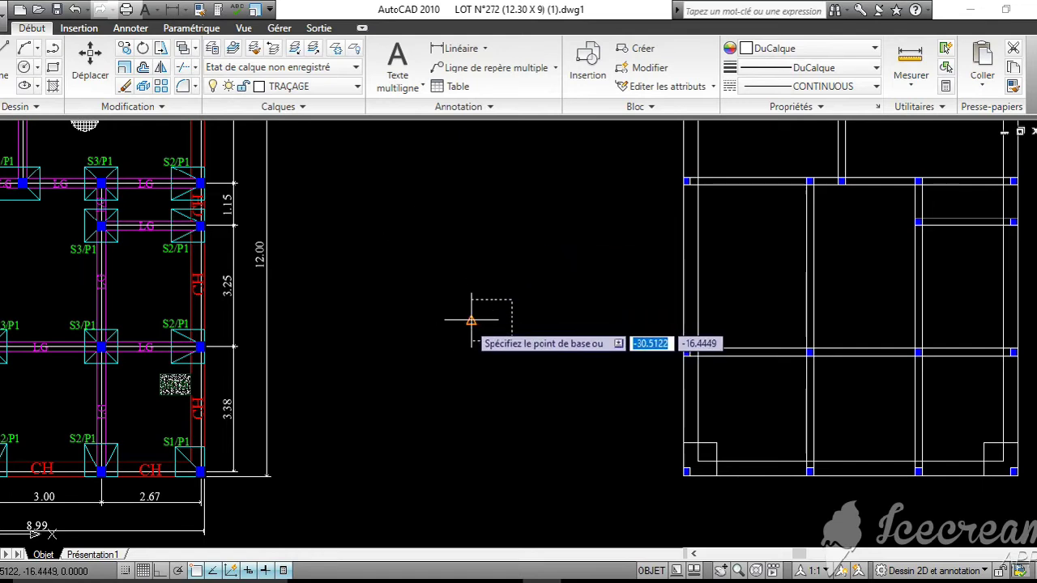
click(470, 320)
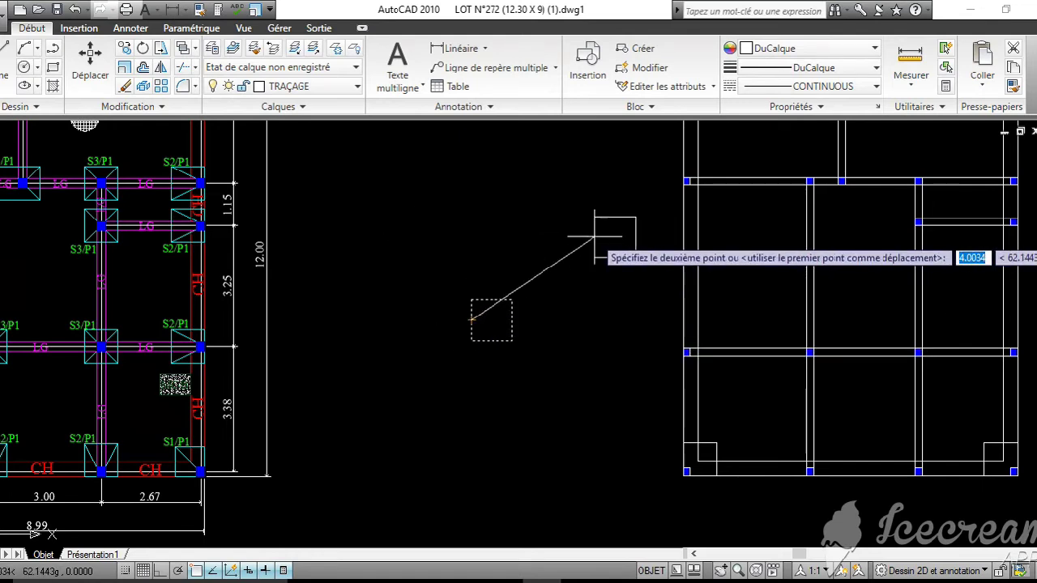
middle_drag(643, 229, 579, 394)
scroll(604, 354, up, 2)
scroll(603, 354, up, 1)
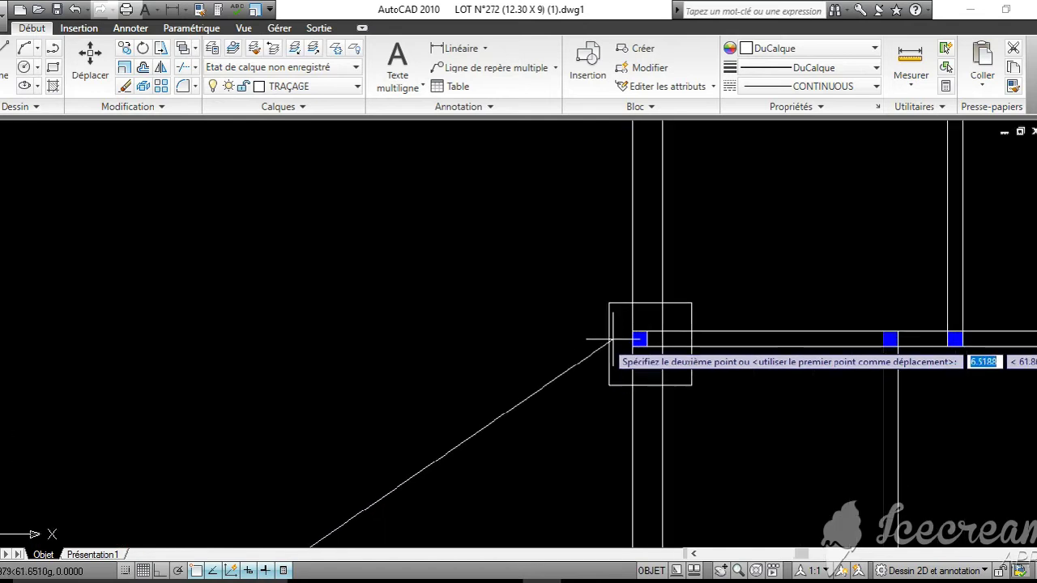
scroll(631, 338, up, 1)
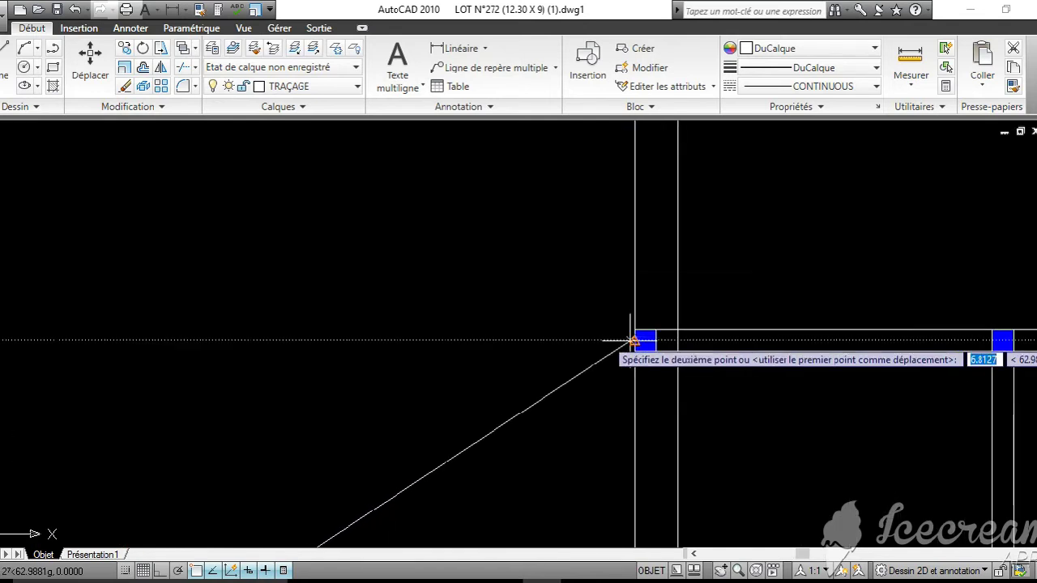
scroll(634, 340, up, 1)
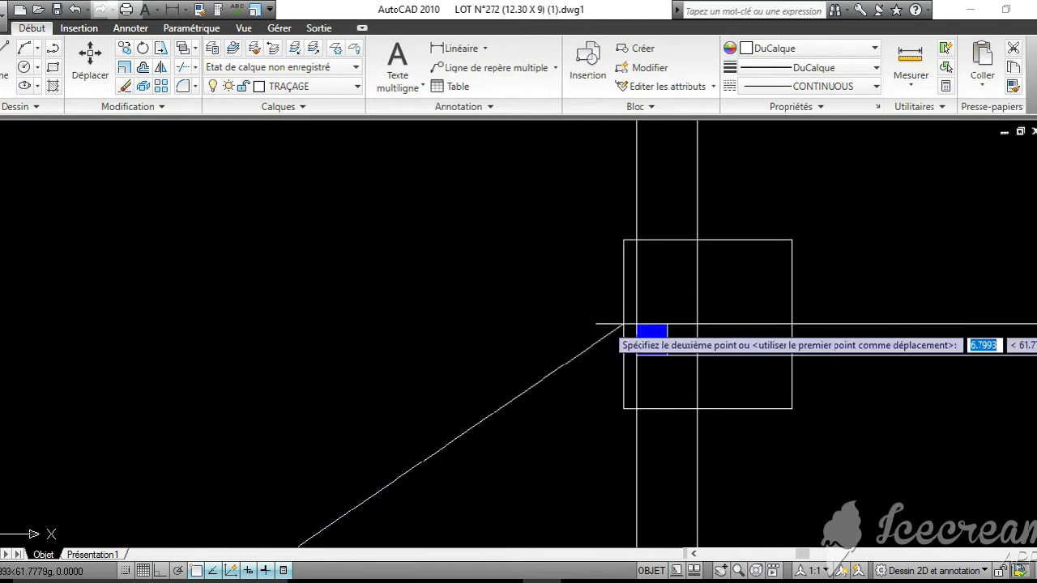
click(636, 339)
Place another copy of the 1.10 footing at the outer-face midpoint of the left wall's lower intermediate column
scroll(636, 339, down, 4)
middle_drag(635, 339, 643, 132)
scroll(630, 410, up, 3)
middle_drag(628, 394, 608, 231)
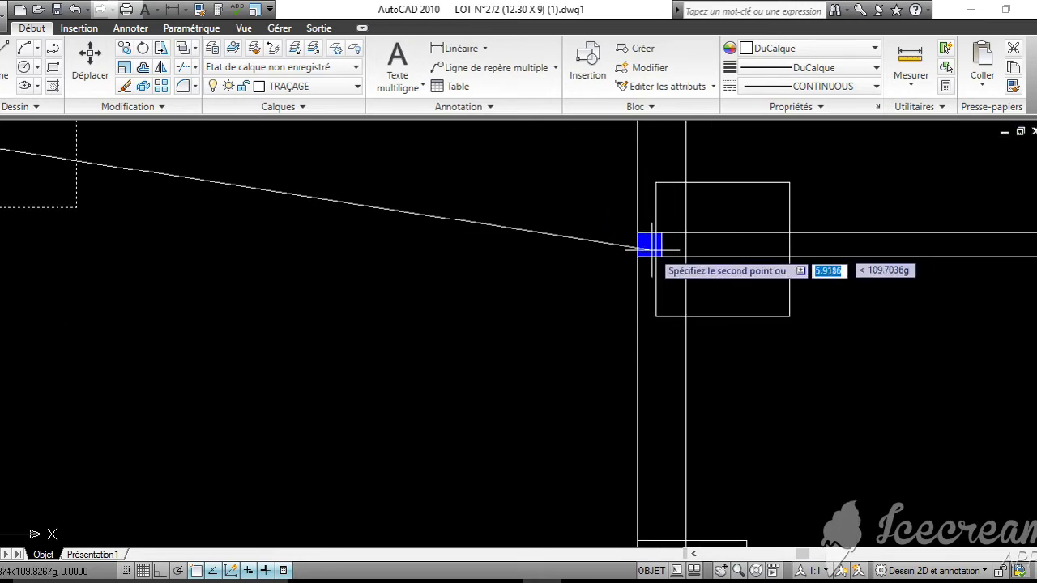
click(636, 244)
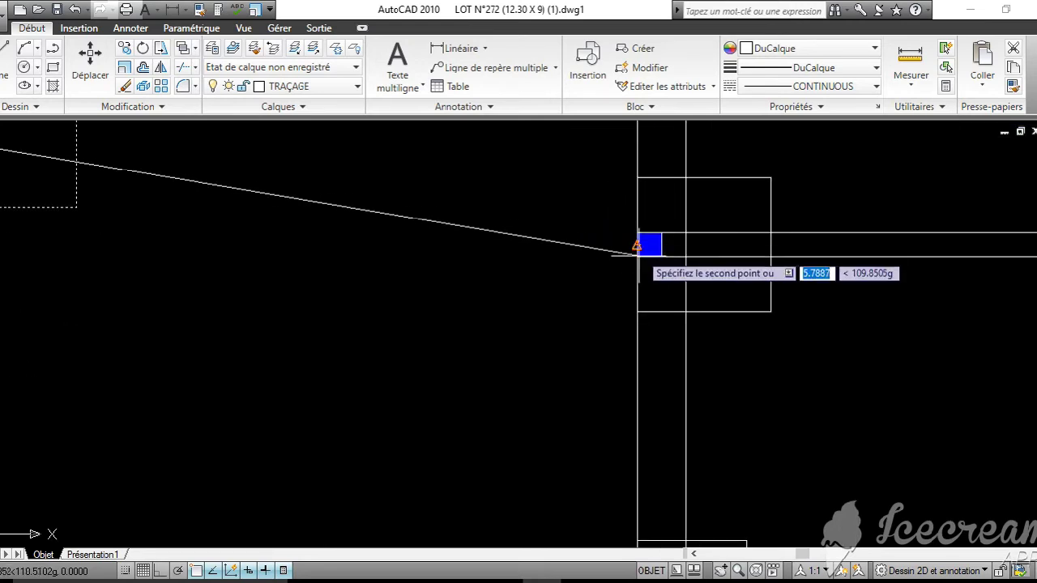
Place a spare copy of the 1.10 footing square in the empty space beyond the layout's right wall
scroll(644, 251, down, 3)
scroll(658, 326, down, 2)
scroll(658, 326, down, 2)
middle_drag(766, 316, 557, 345)
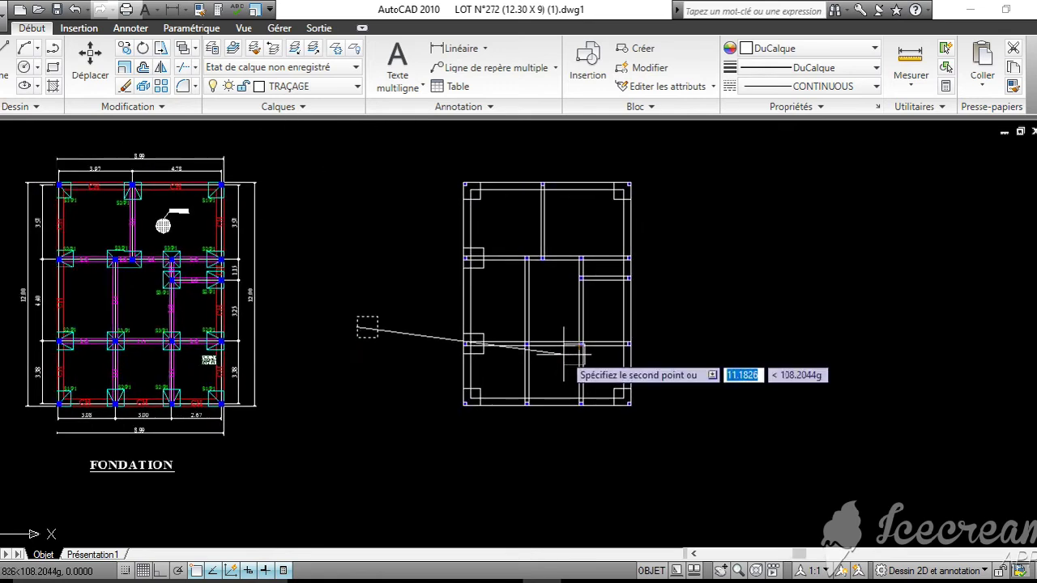
click(737, 286)
key(Escape)
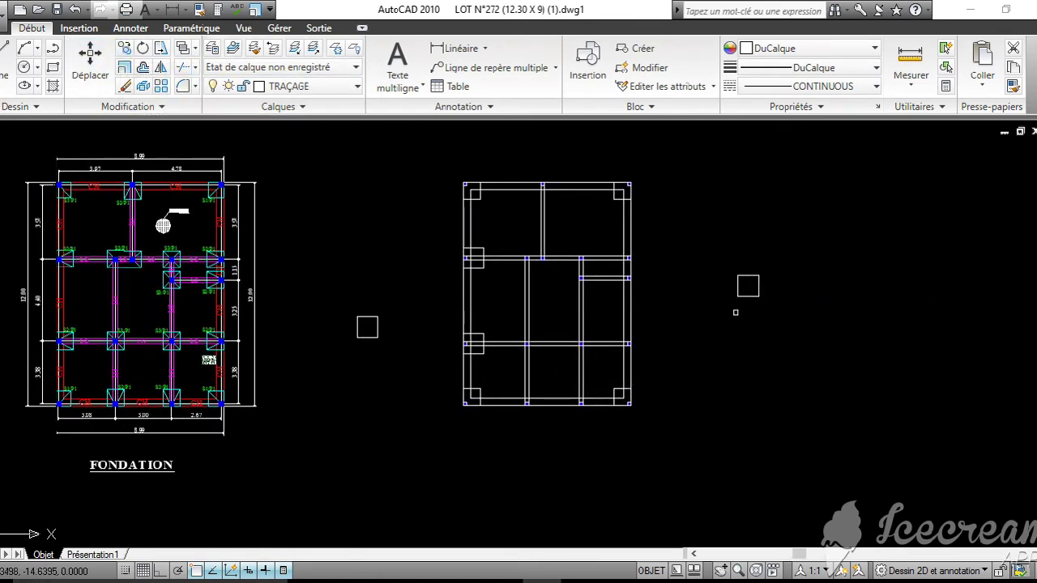
Copy the 1.10 footing square by its right-side midpoint onto the outer-face midpoints of the right wall's two upper intermediate columns
click(814, 380)
click(740, 276)
key(Return)
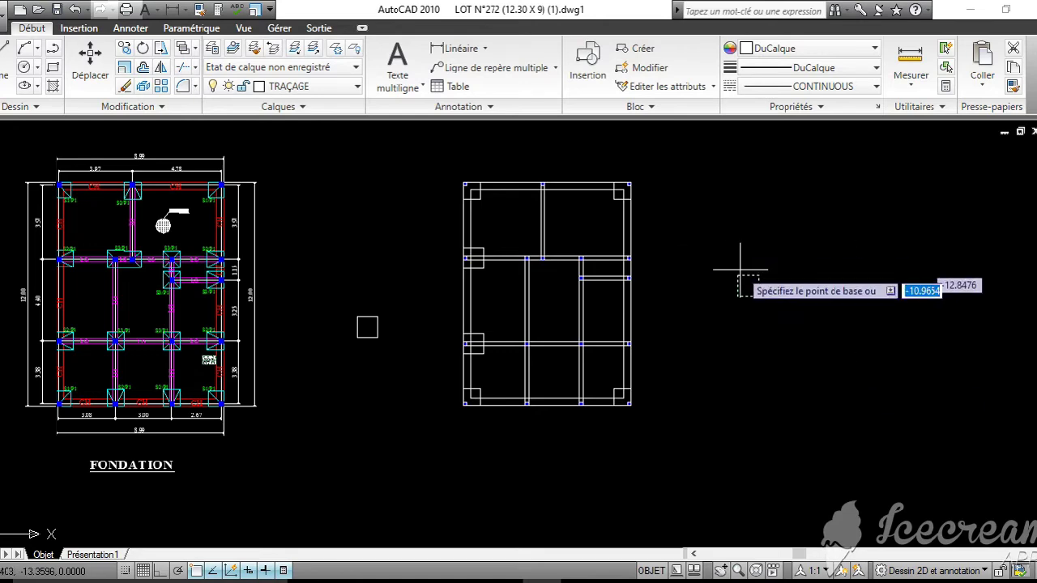
click(758, 287)
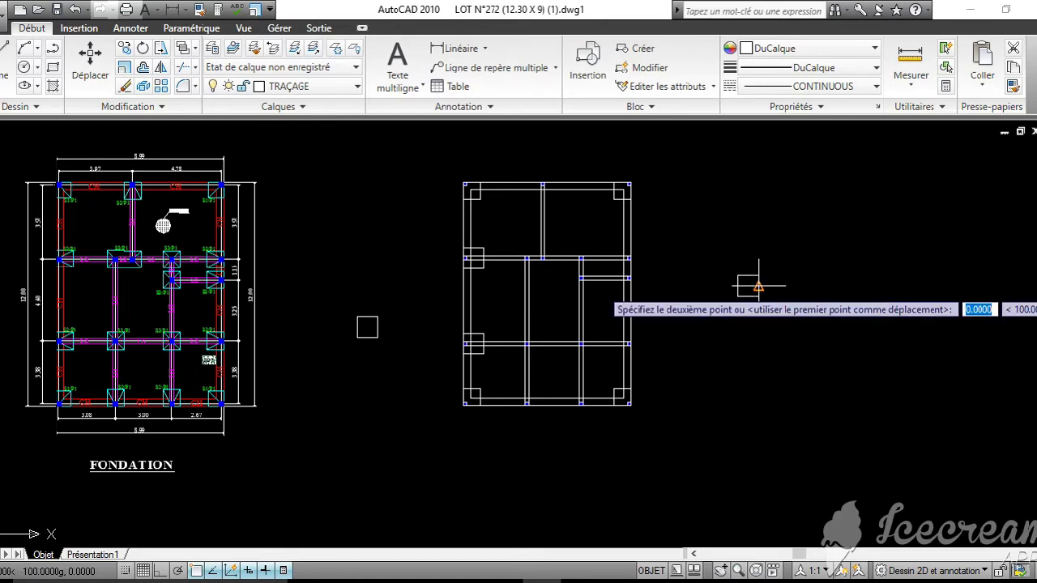
scroll(615, 268, up, 6)
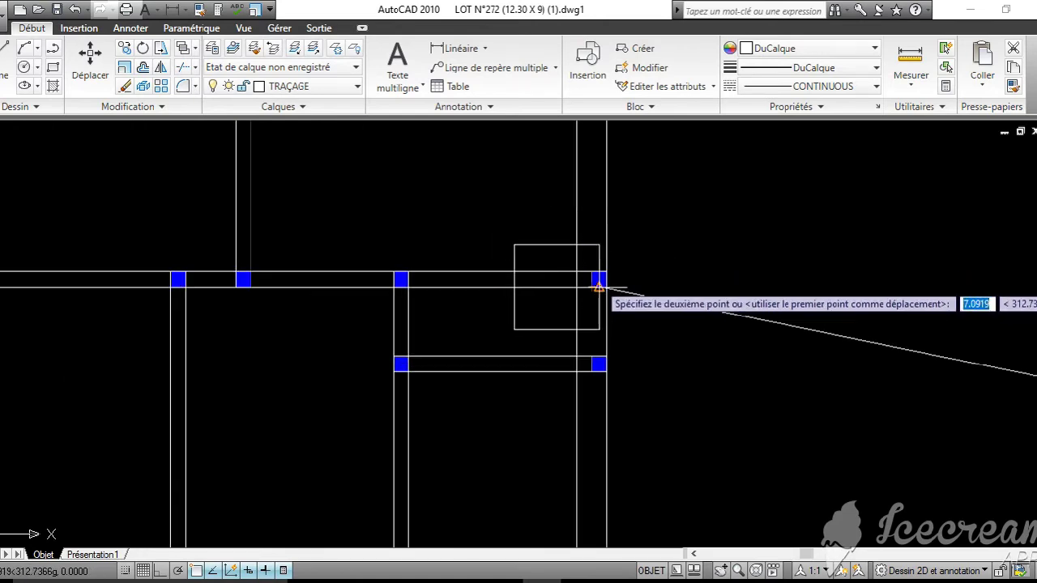
click(606, 280)
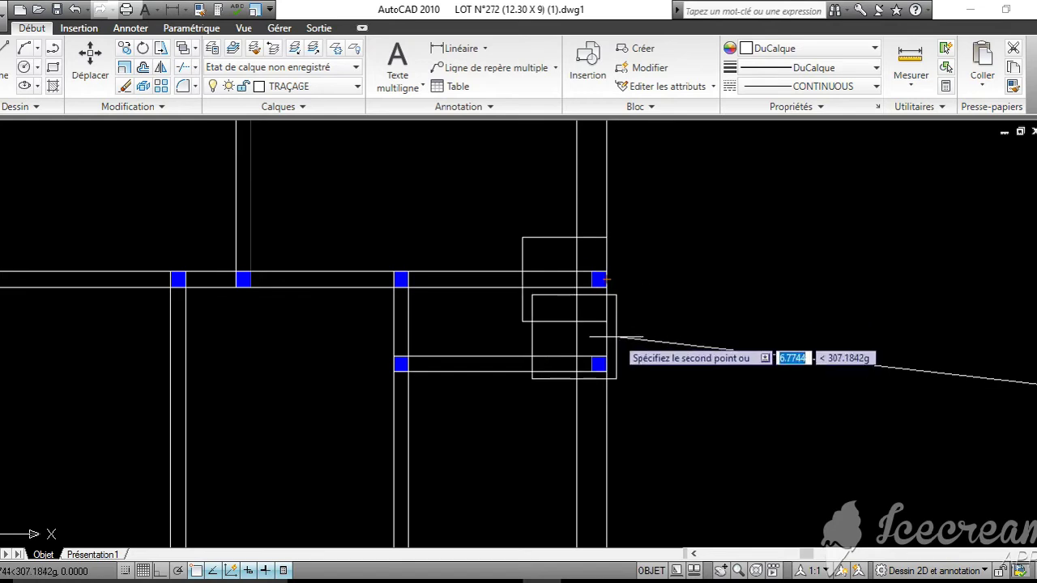
click(606, 365)
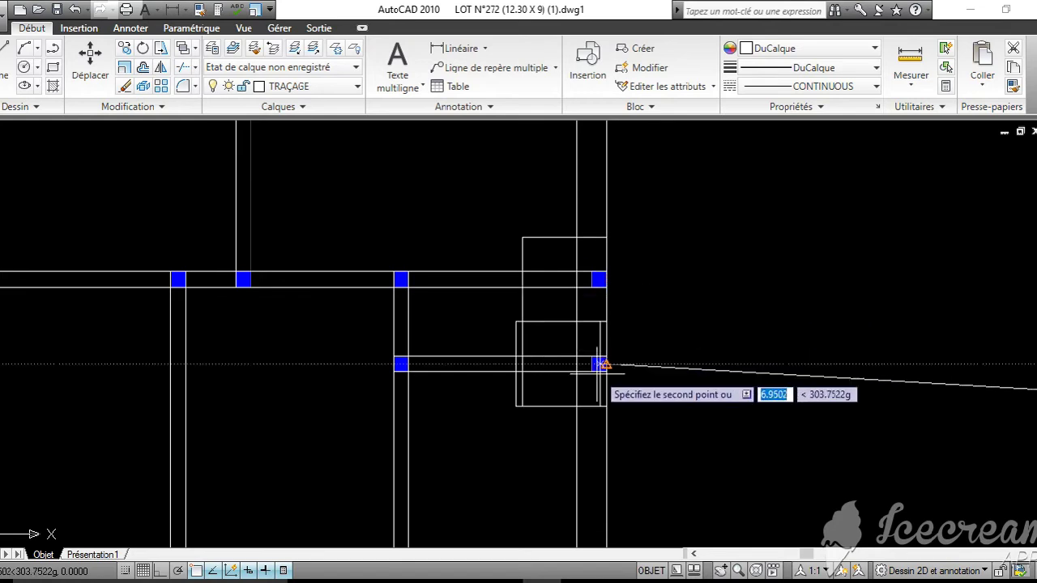
Place another copy of the 1.10 footing at the outer-face midpoint of the right wall's lower intermediate column
middle_drag(591, 372, 610, 315)
scroll(631, 316, down, 4)
middle_drag(630, 436, 628, 397)
scroll(627, 399, up, 3)
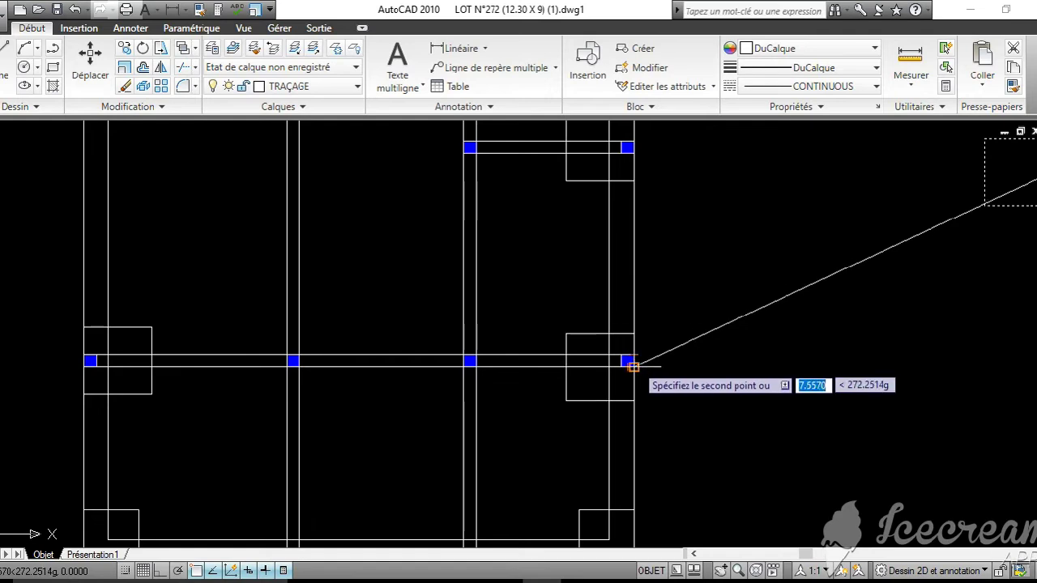
key(Escape)
middle_drag(736, 343, 756, 374)
scroll(749, 335, down, 2)
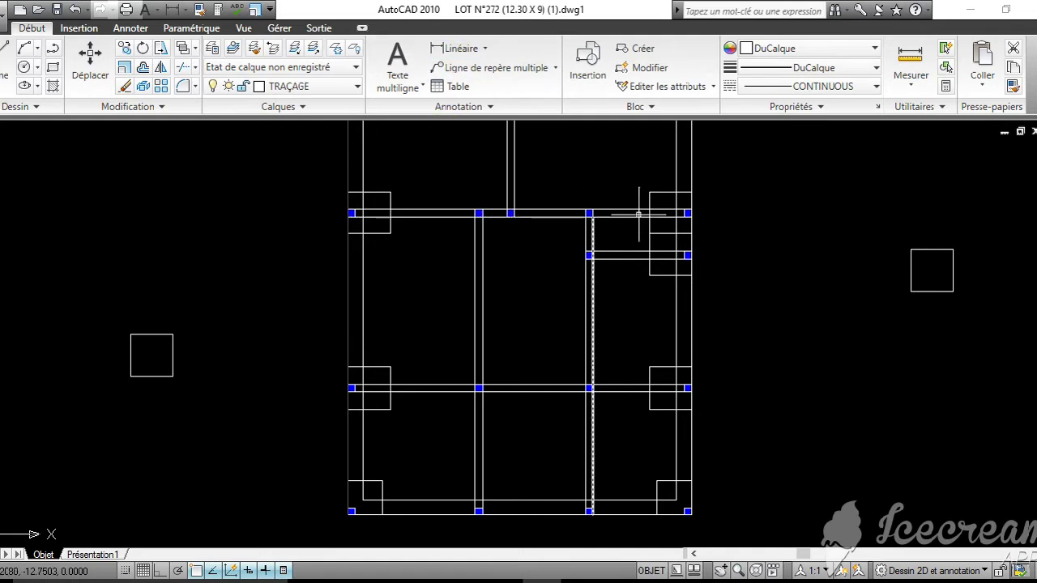
Copy the 1.10 footing square by its centre onto the centres of the two closely spaced interior columns on the upper cross wall
middle_drag(430, 308, 541, 364)
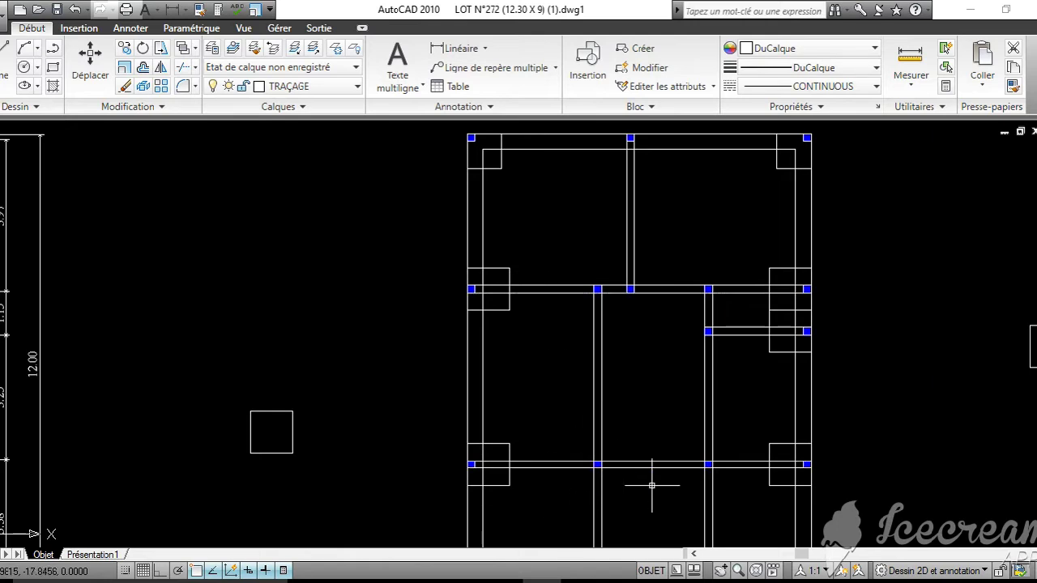
middle_drag(702, 430, 509, 412)
click(124, 66)
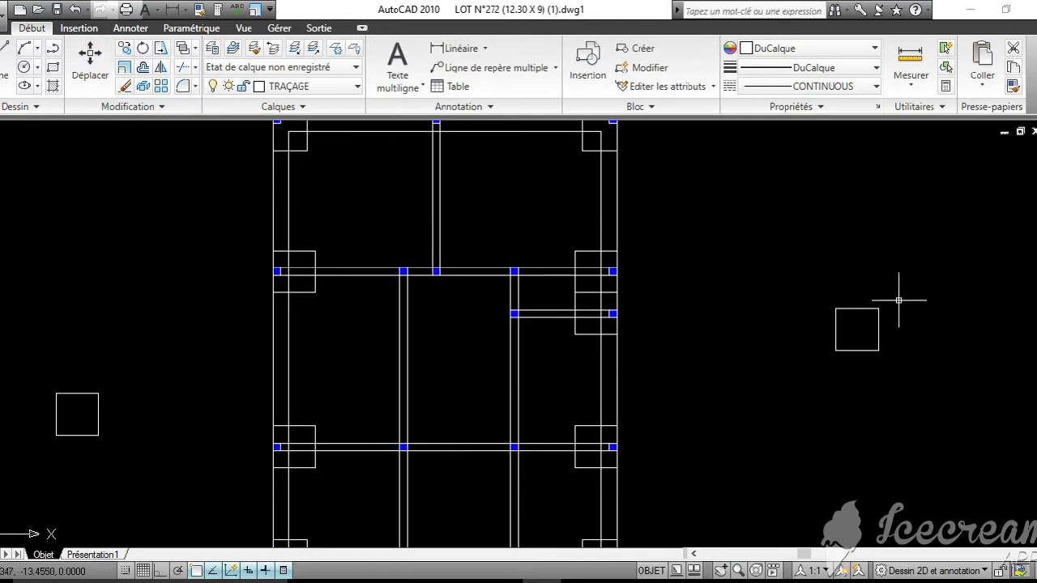
click(125, 48)
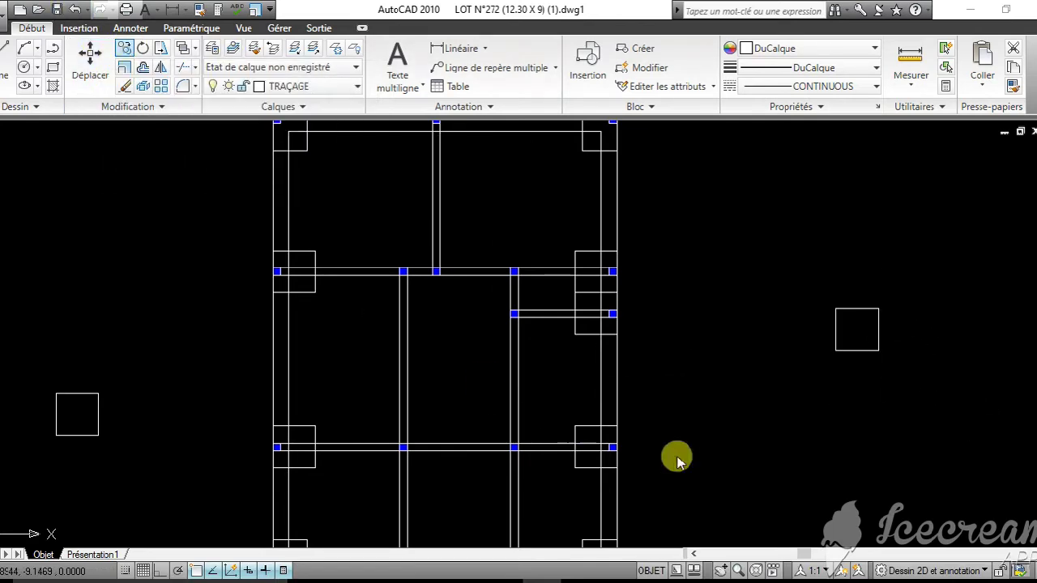
click(950, 402)
click(787, 232)
key(Return)
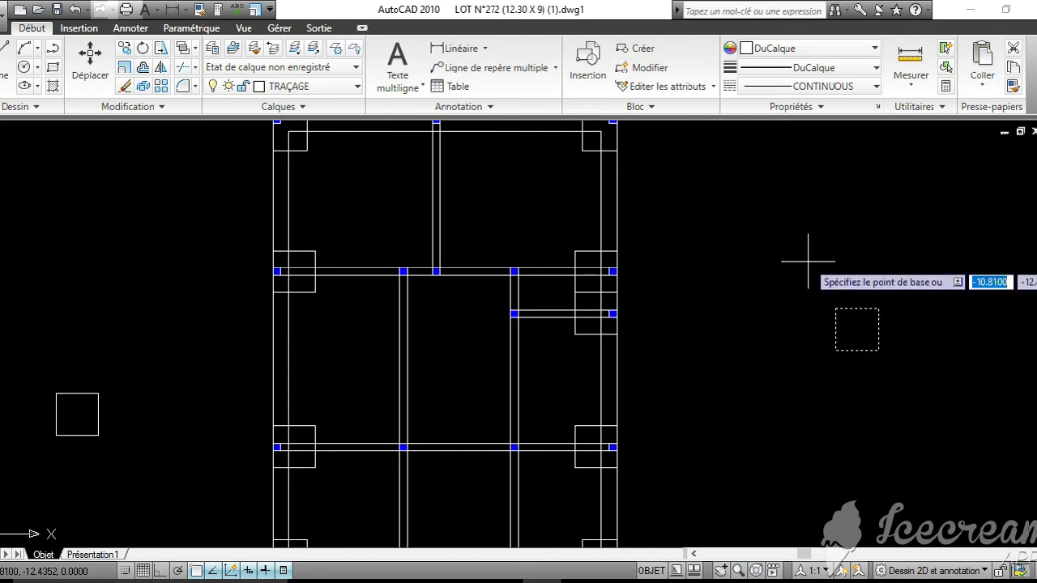
click(842, 331)
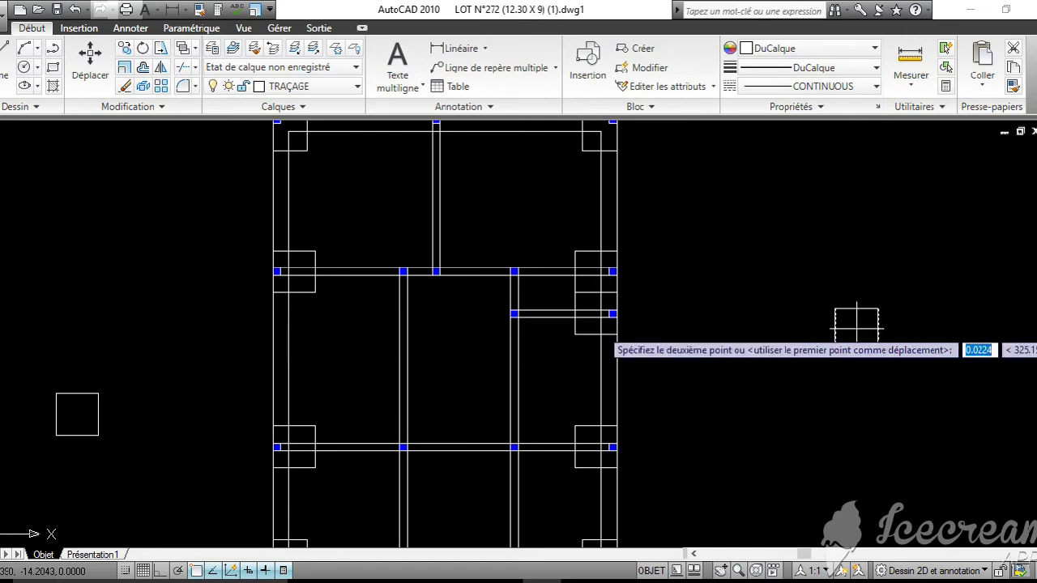
scroll(397, 287, up, 3)
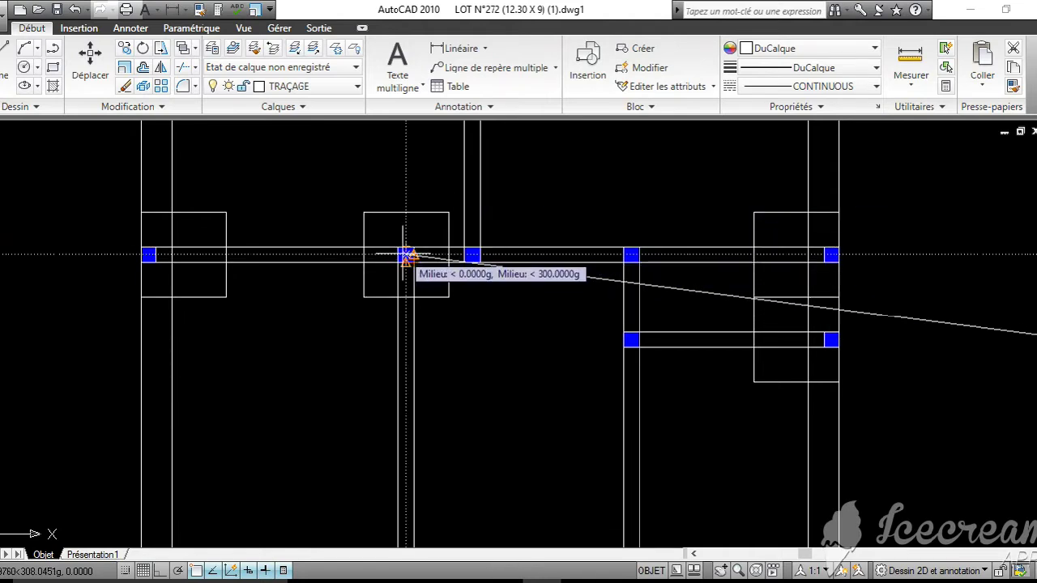
click(405, 255)
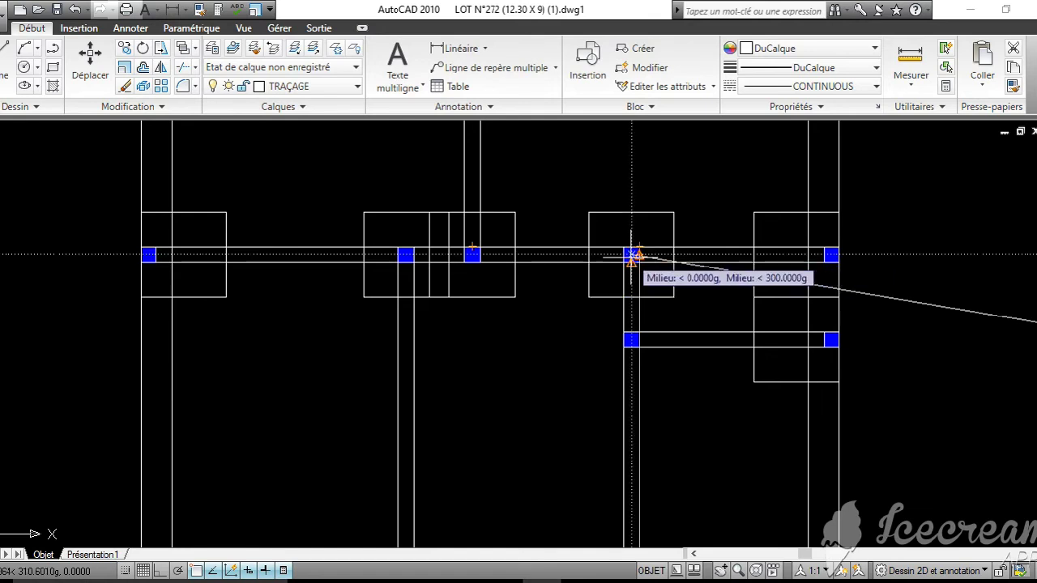
Place copies of the 1.10 footing centred on the upper cross wall's right interior column and on the column directly below it
click(639, 254)
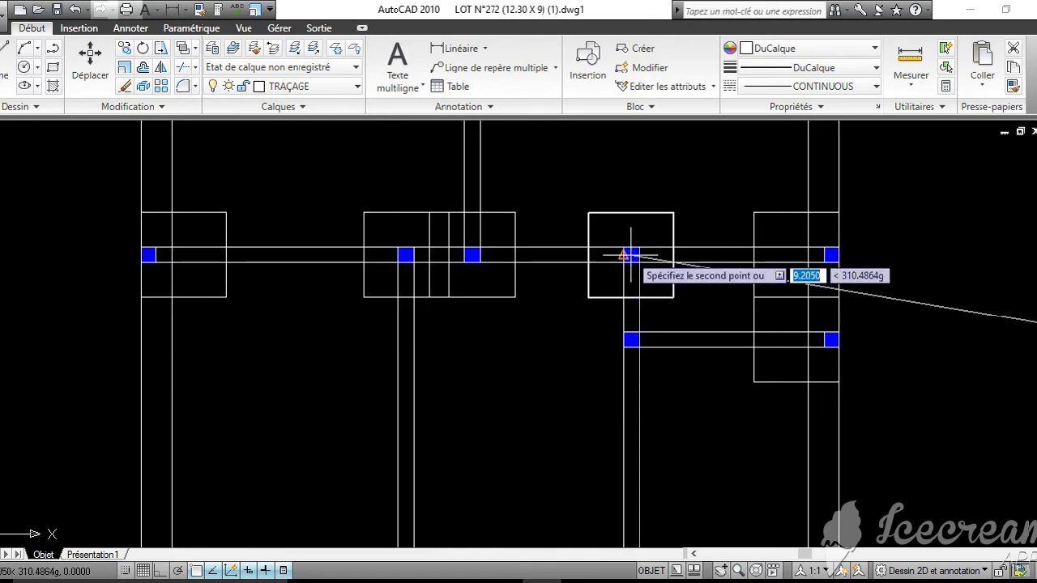
click(631, 347)
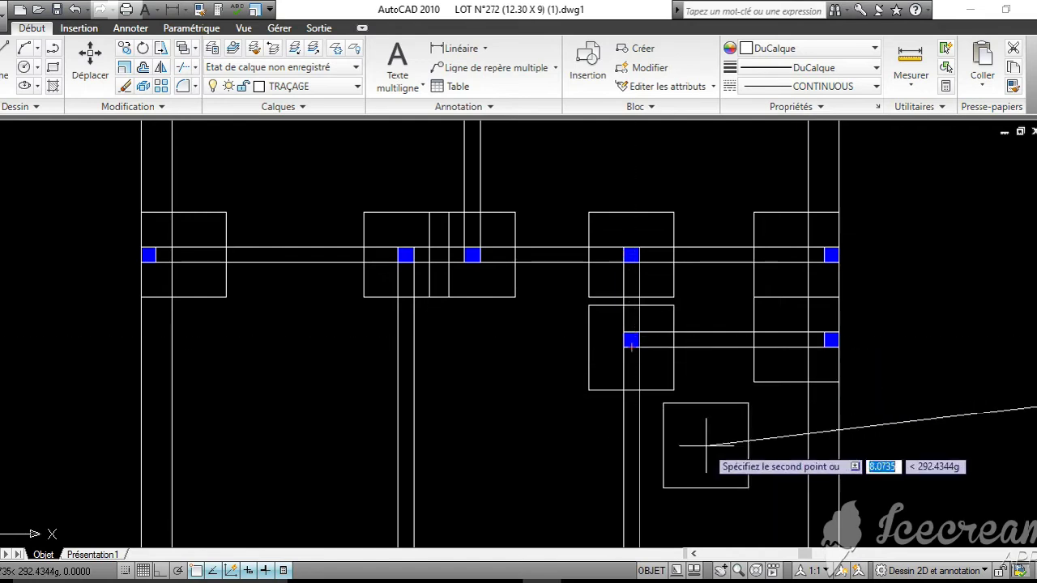
scroll(703, 445, down, 3)
middle_drag(690, 438, 682, 276)
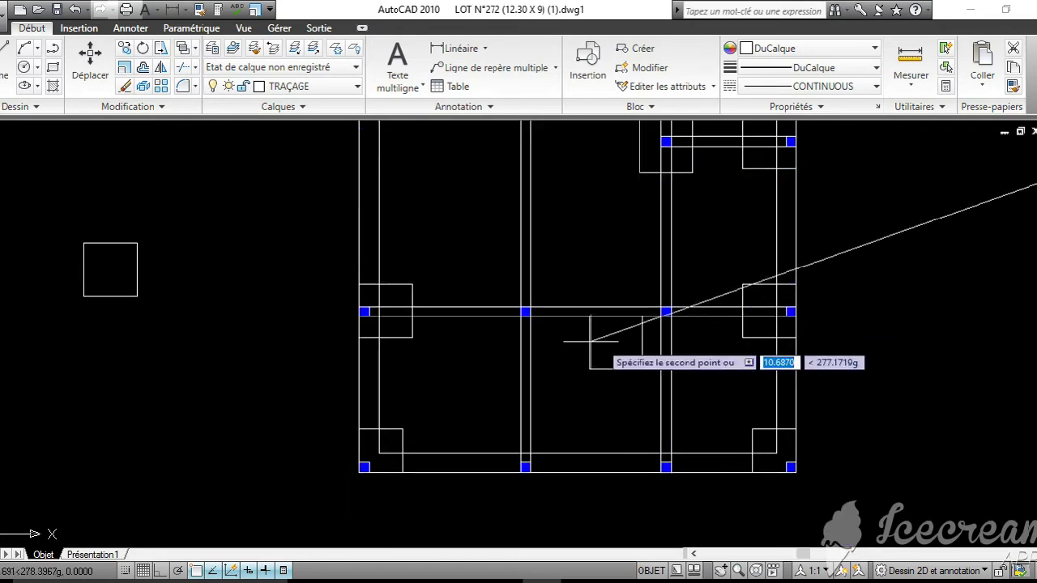
key(Escape)
scroll(749, 320, down, 2)
middle_drag(745, 332, 750, 383)
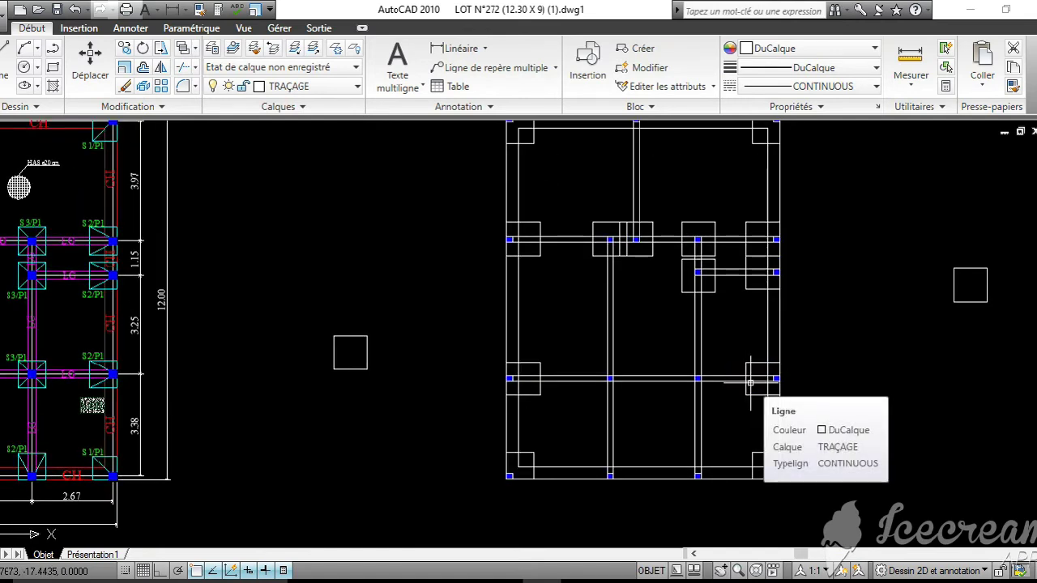
Copy the 1.10 footing square by its top-side midpoint onto the outer-face midpoint of the top wall's intermediate column
middle_drag(750, 382, 742, 442)
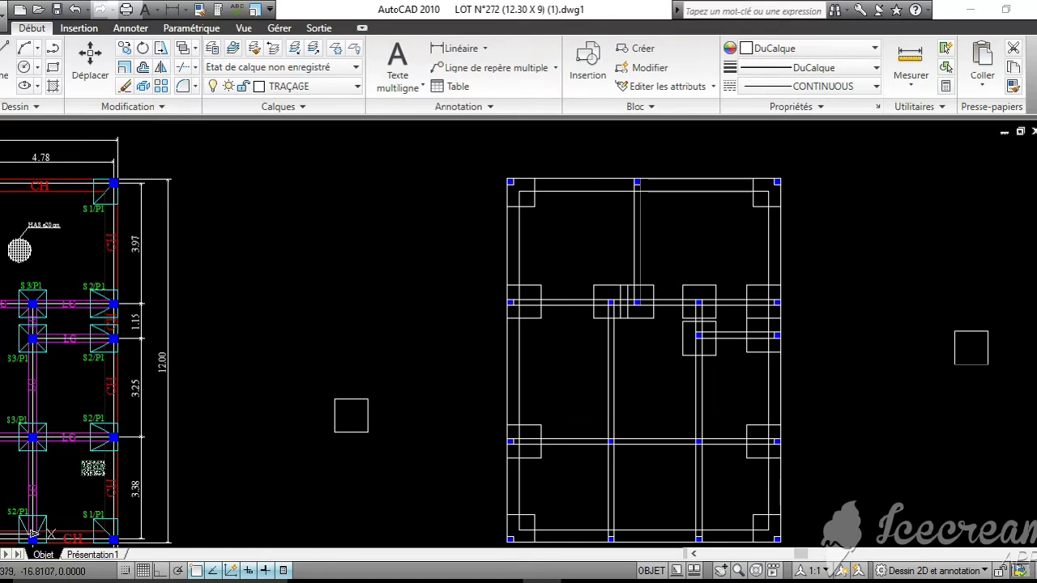
click(120, 54)
click(1003, 398)
click(869, 293)
key(Return)
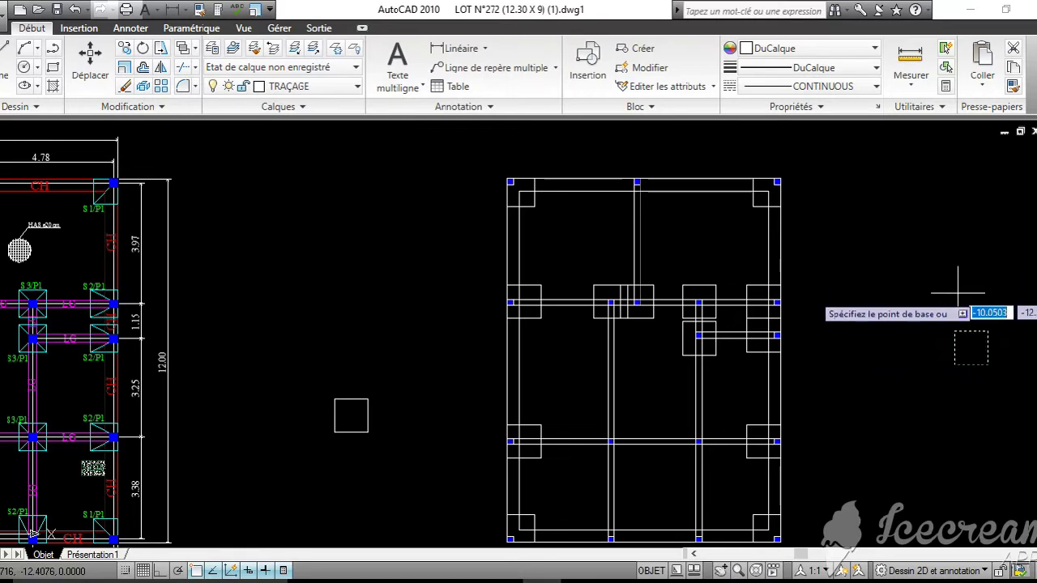
click(972, 332)
middle_drag(609, 208, 613, 291)
scroll(635, 248, up, 7)
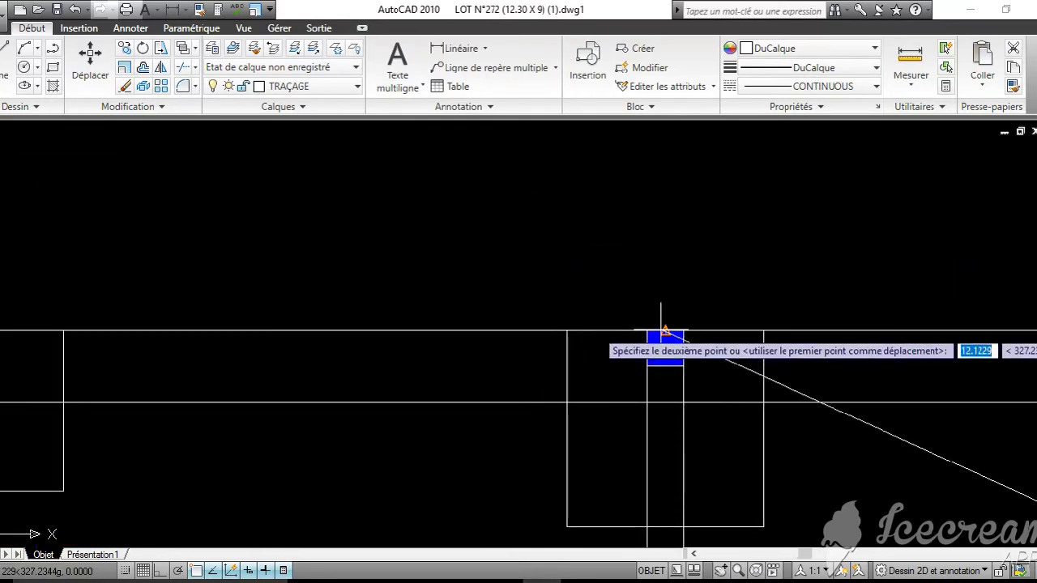
scroll(665, 332, down, 10)
mouse_move(688, 388)
middle_down()
mouse_move(701, 415)
mouse_move(686, 390)
middle_up()
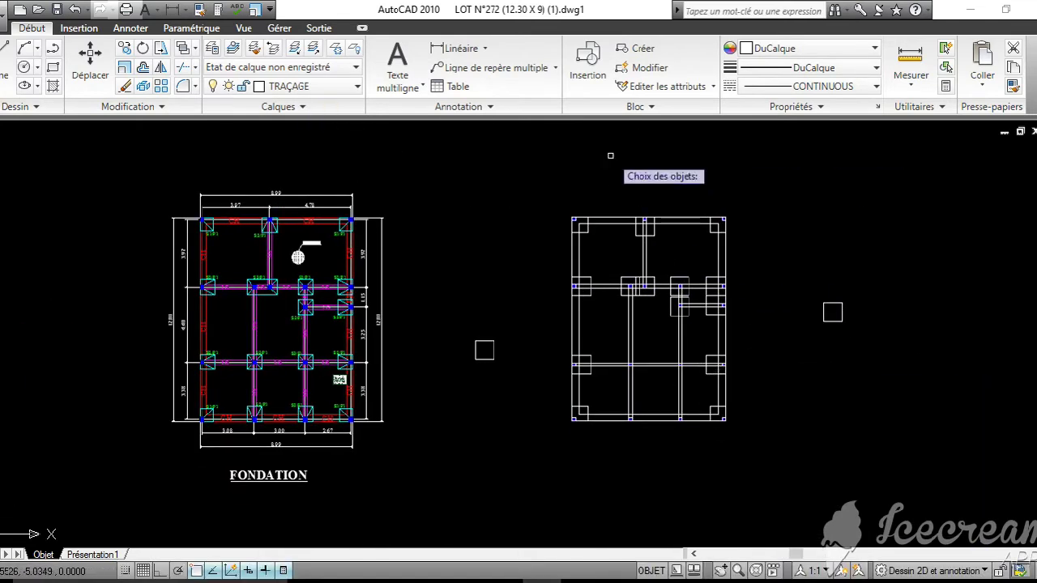
Copy the 1.10 footing square by its bottom-side midpoint onto the outer-face midpoint of the bottom wall's left intermediate column
click(897, 354)
click(804, 296)
key(Return)
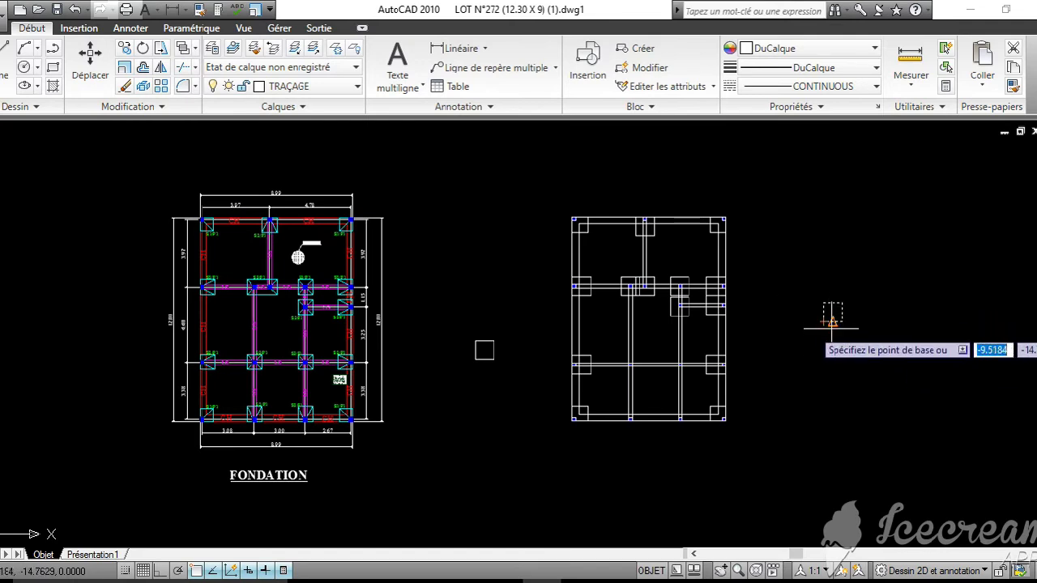
click(832, 322)
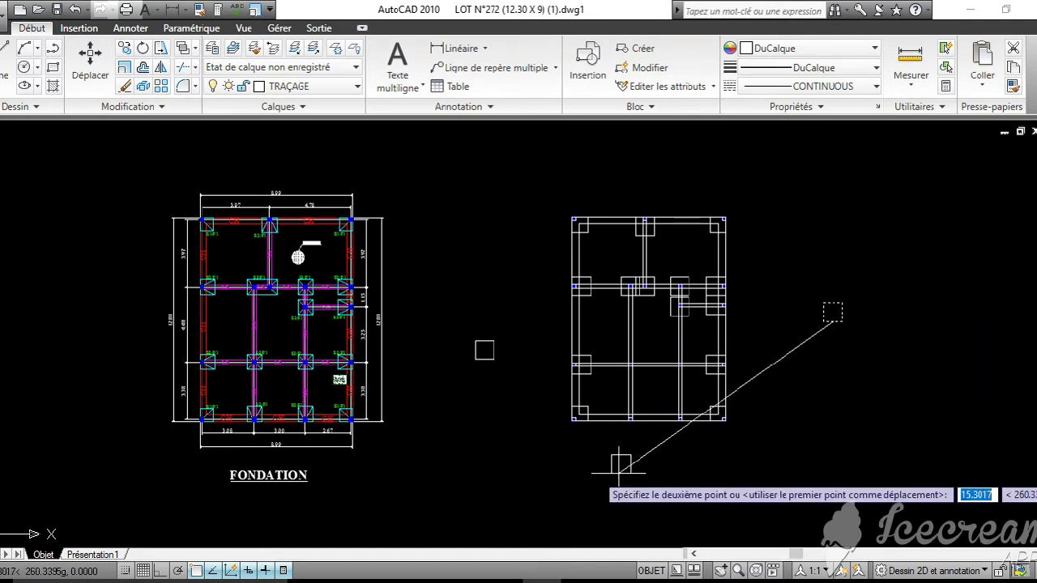
scroll(660, 360, up, 5)
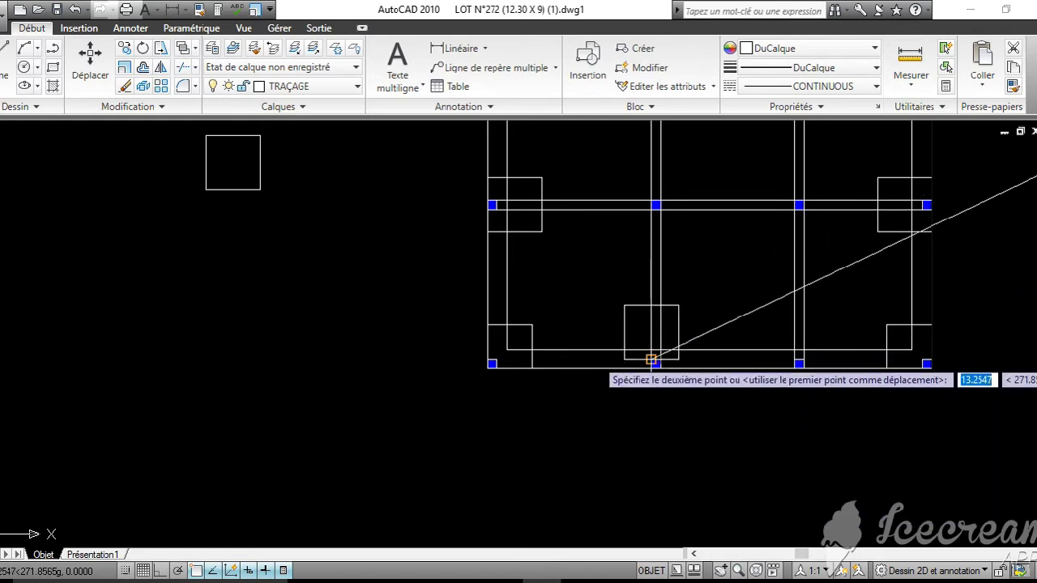
scroll(656, 371, up, 3)
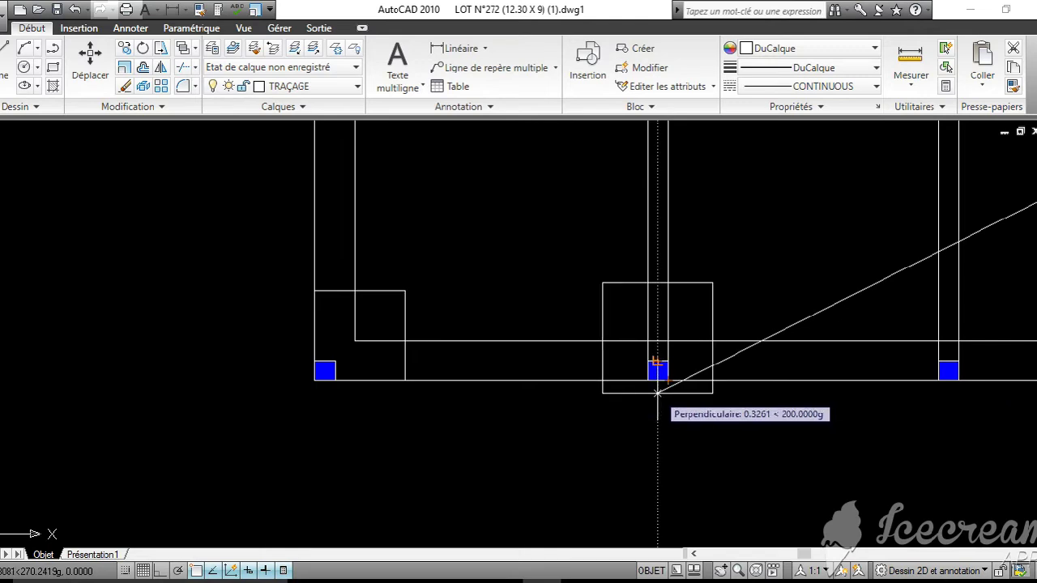
click(657, 379)
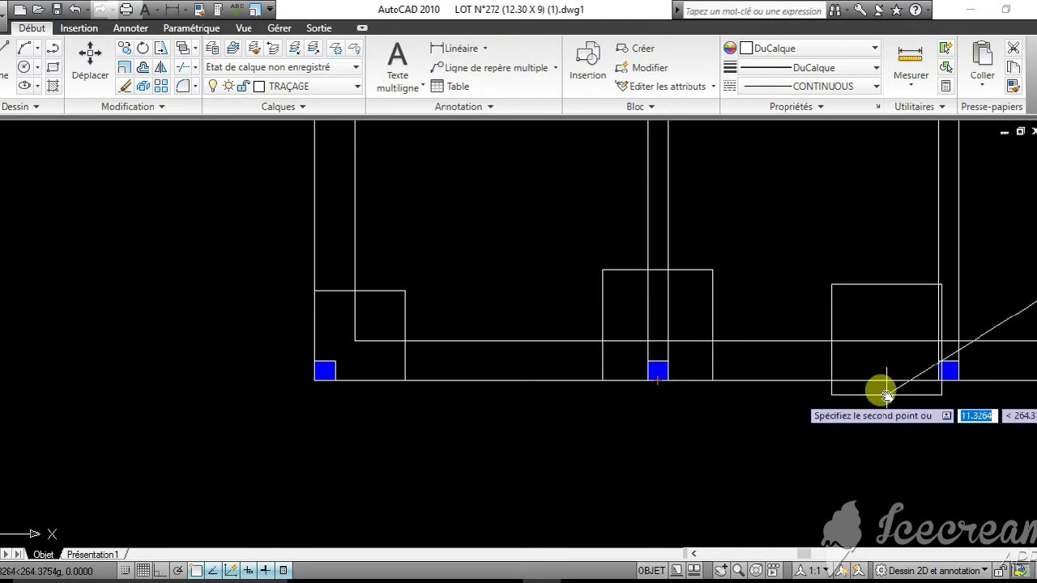
Place another copy of the 1.10 footing at the outer-face midpoint of the bottom wall's right intermediate column
middle_drag(879, 348, 458, 404)
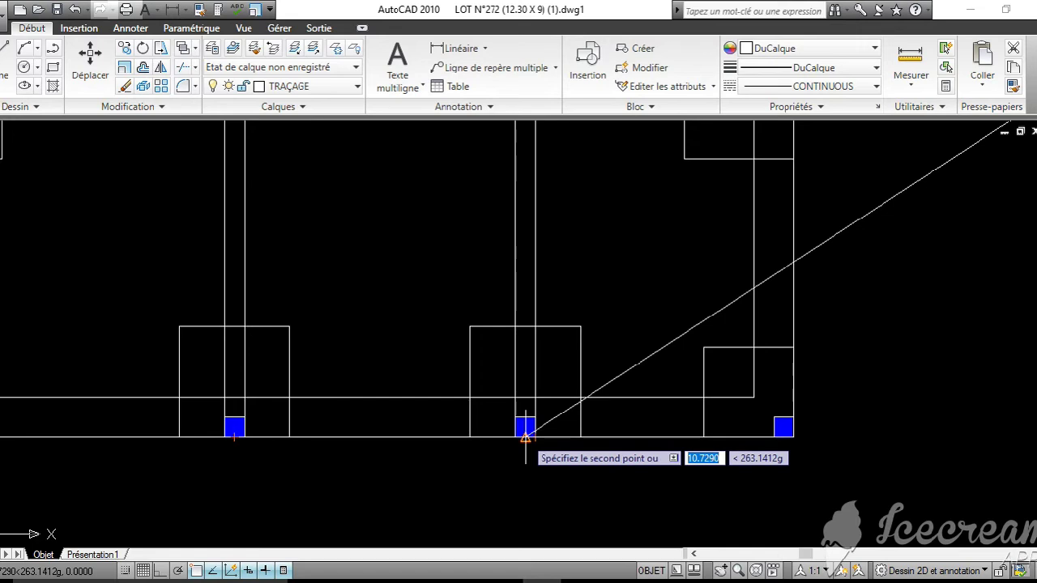
scroll(525, 429, down, 5)
middle_drag(1036, 253, 837, 333)
key(Escape)
Delete the two spare footing squares lying in the empty space on either side of the layout
middle_drag(682, 384, 759, 394)
click(1013, 364)
click(847, 226)
key(Delete)
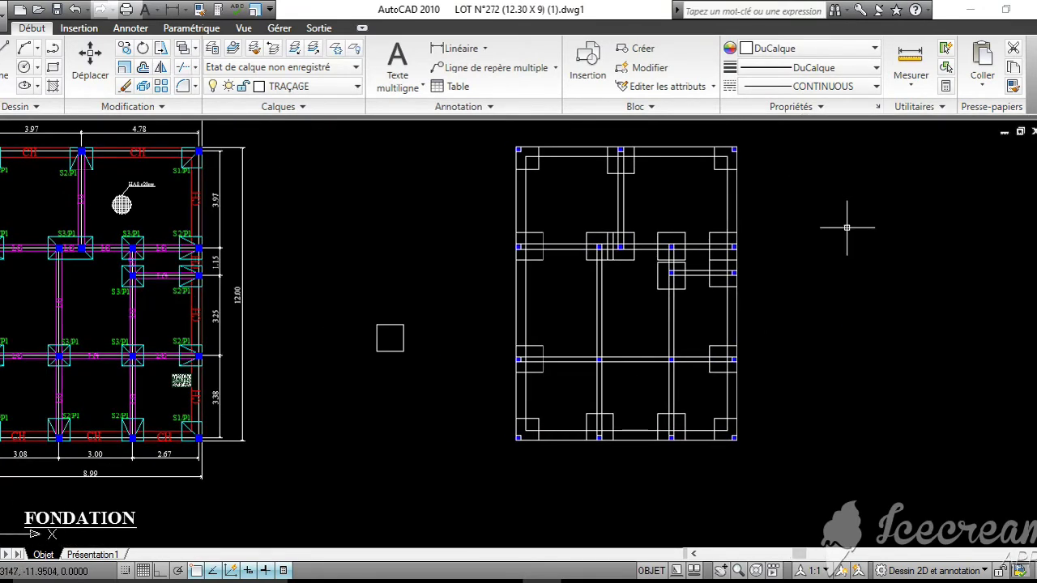
click(463, 439)
click(336, 258)
key(Delete)
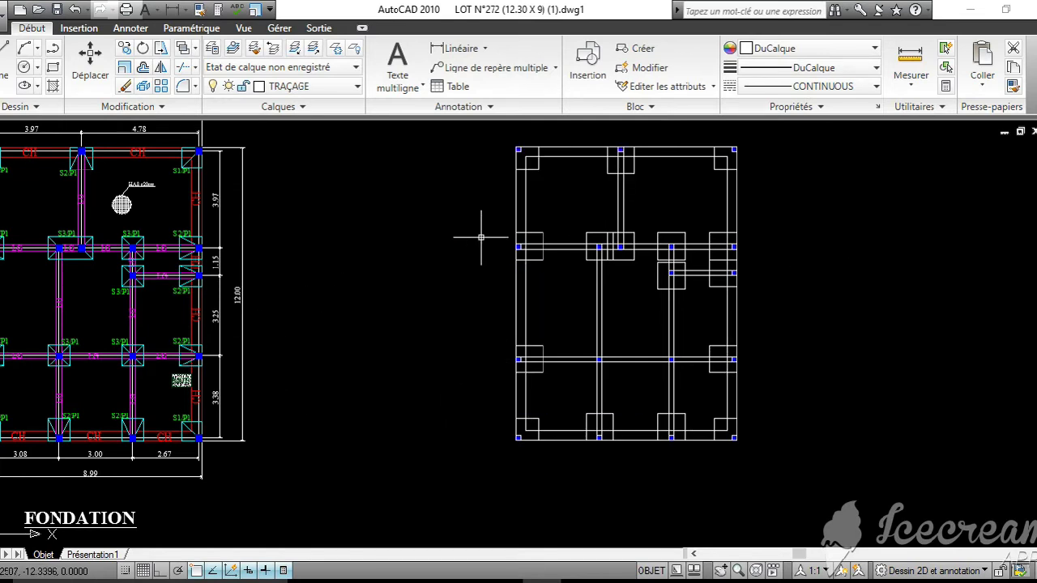
Try to erase the two overlapping footings on the upper interior wall with a crossing window, and undo the deletion
middle_drag(682, 193, 731, 179)
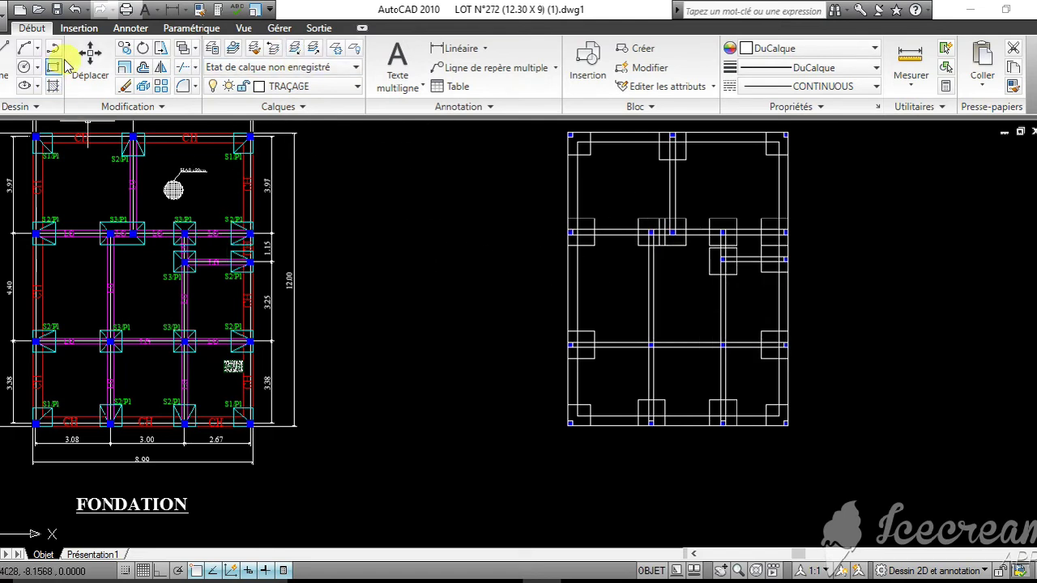
click(126, 87)
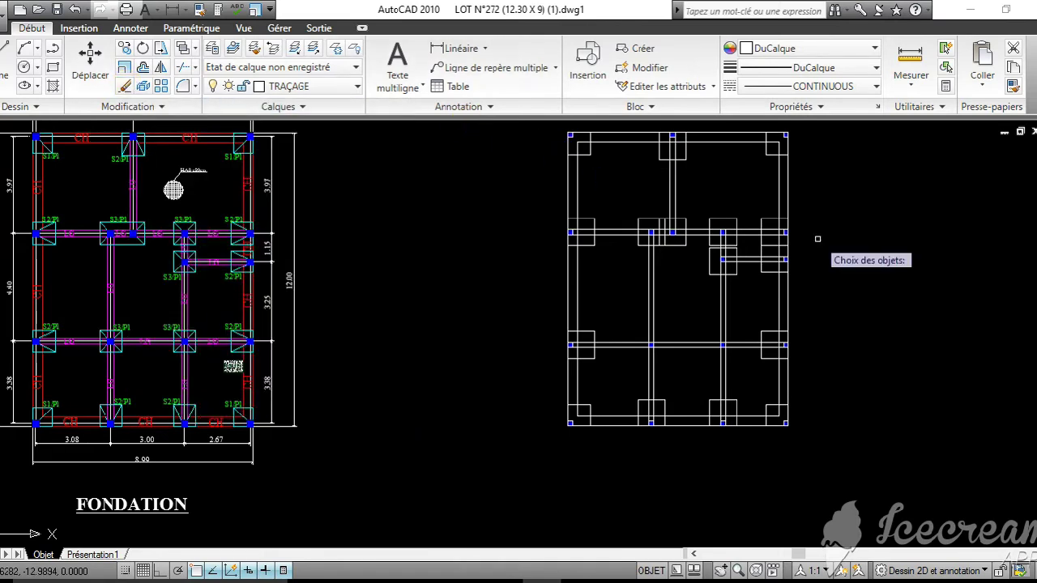
click(713, 295)
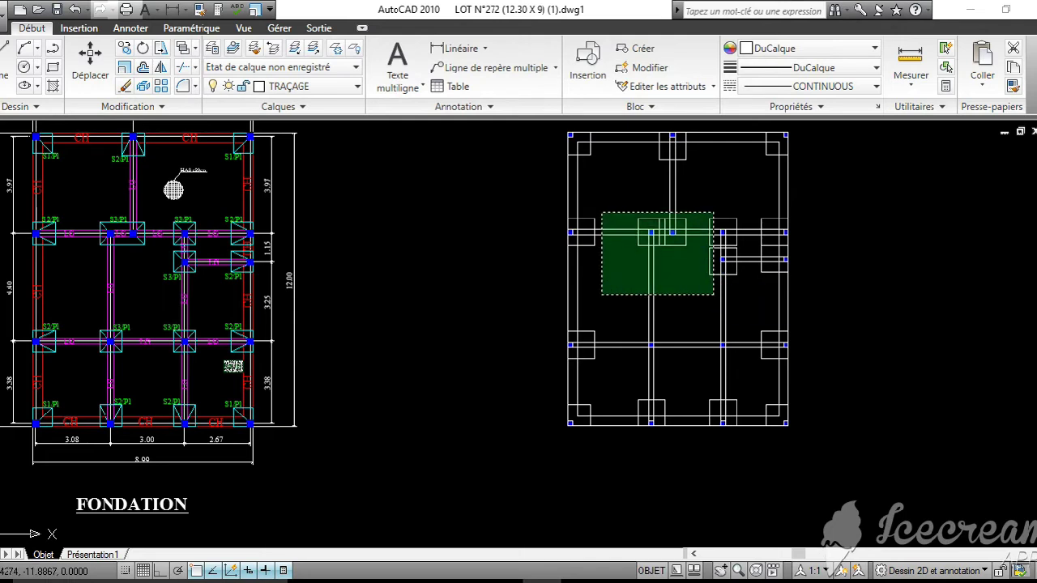
click(601, 213)
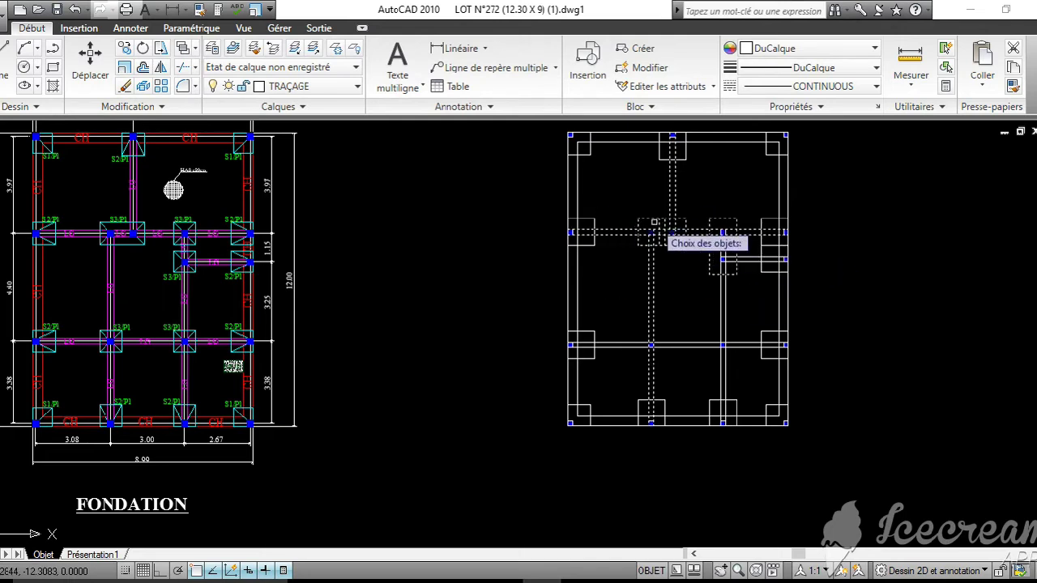
scroll(664, 235, up, 5)
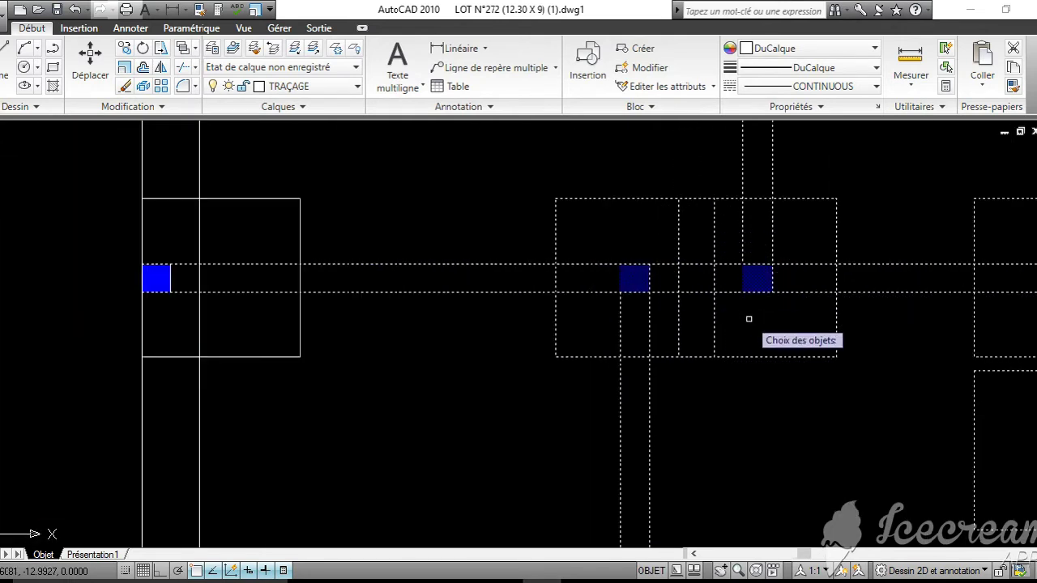
key(Return)
scroll(748, 319, down, 6)
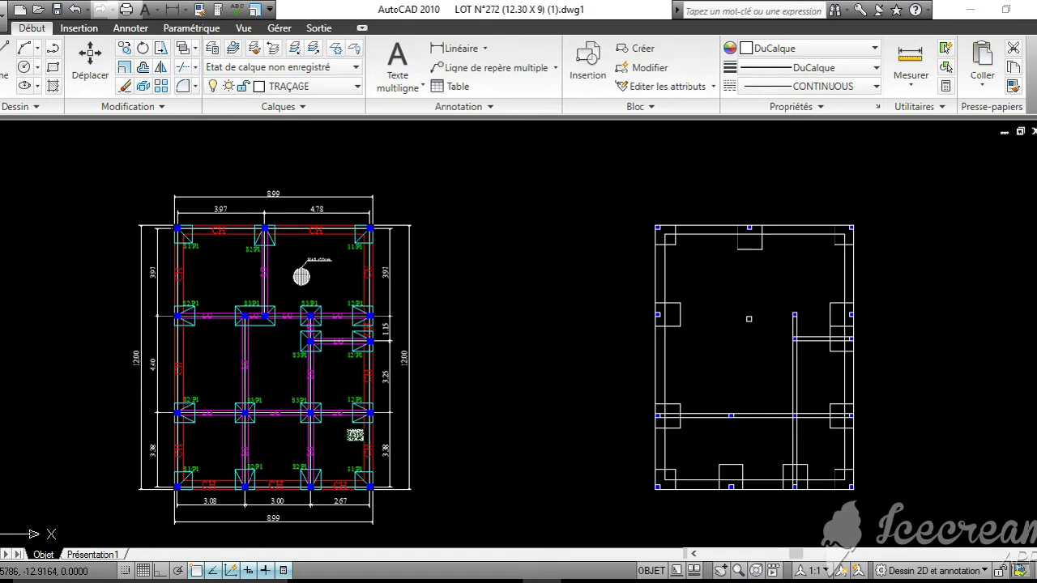
scroll(749, 318, up, 8)
scroll(746, 318, down, 8)
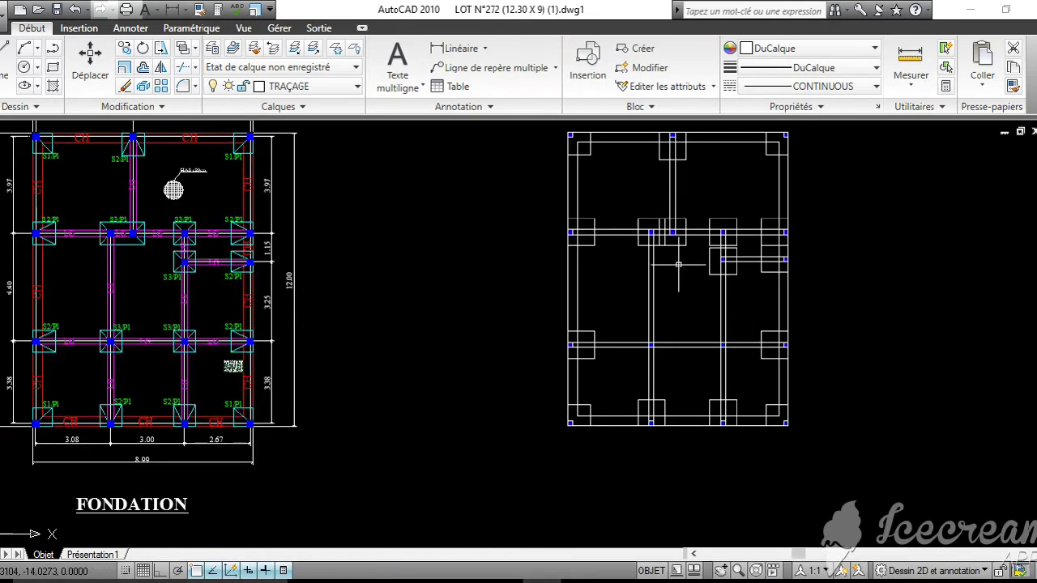
Retry erasing the overlapping footings with a narrower crossing window around the two adjacent columns, and undo that deletion as well
click(125, 88)
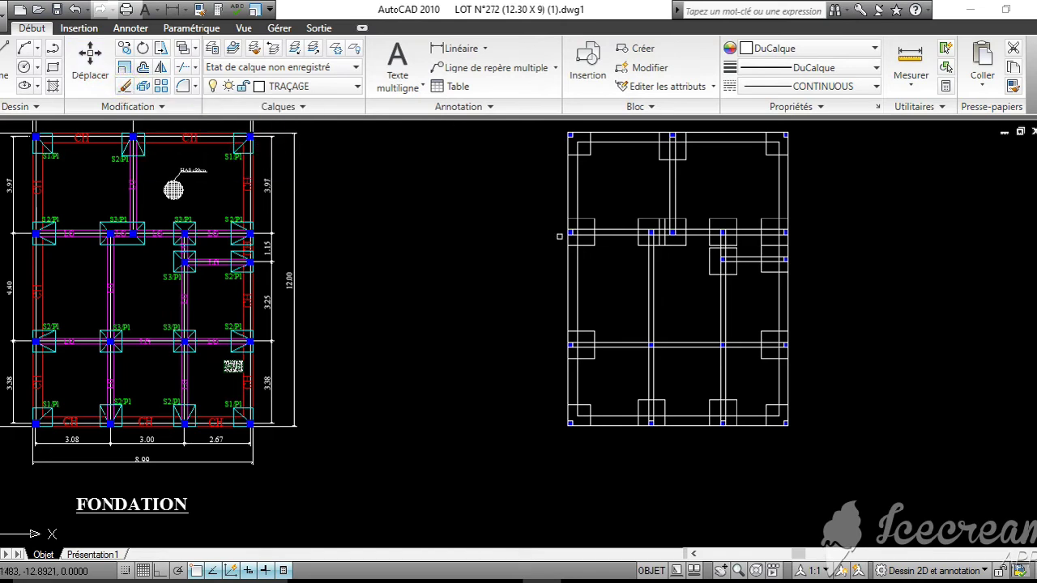
click(687, 291)
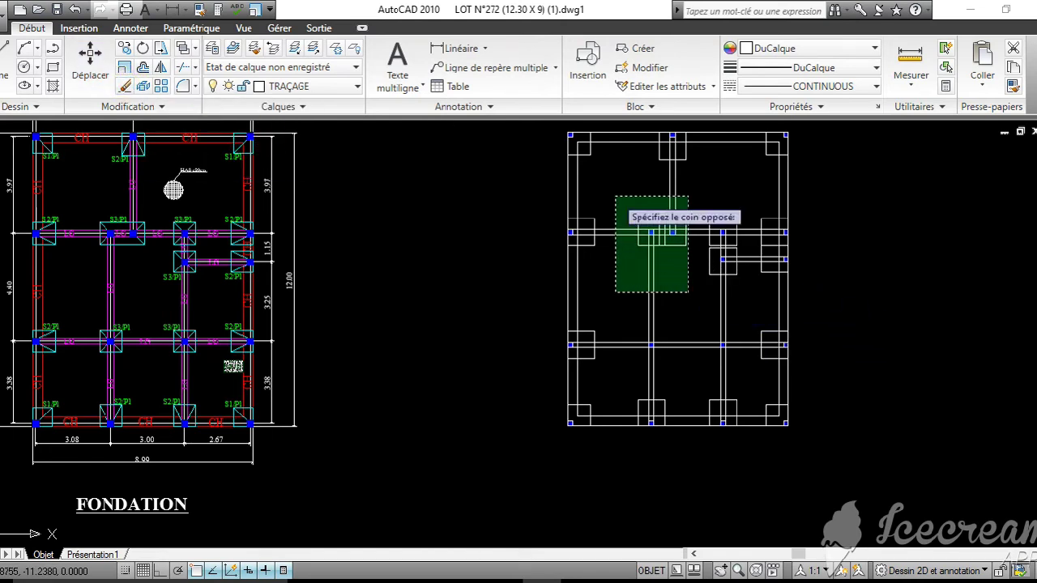
click(628, 195)
scroll(628, 195, up, 3)
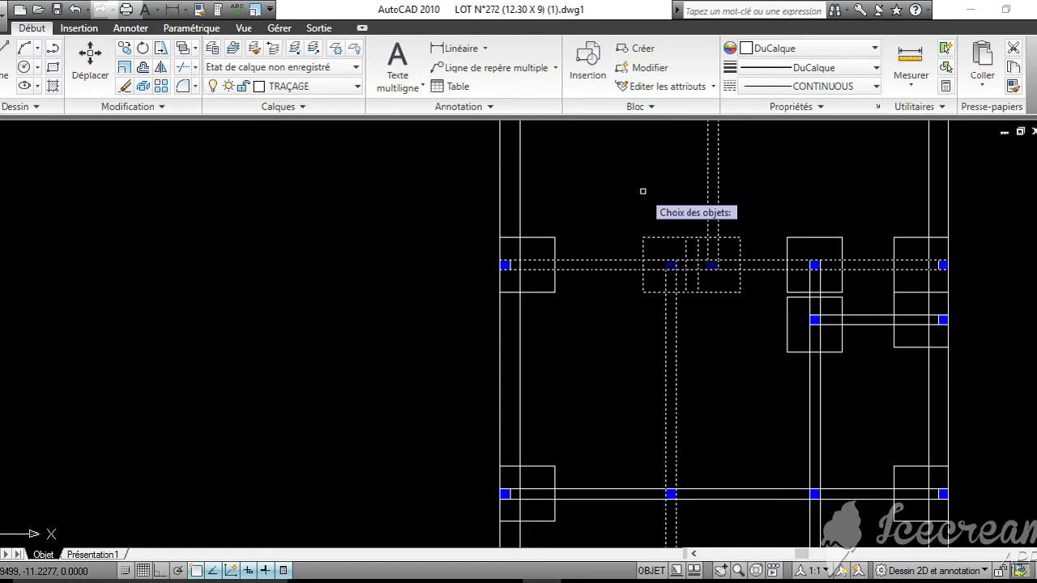
key(Return)
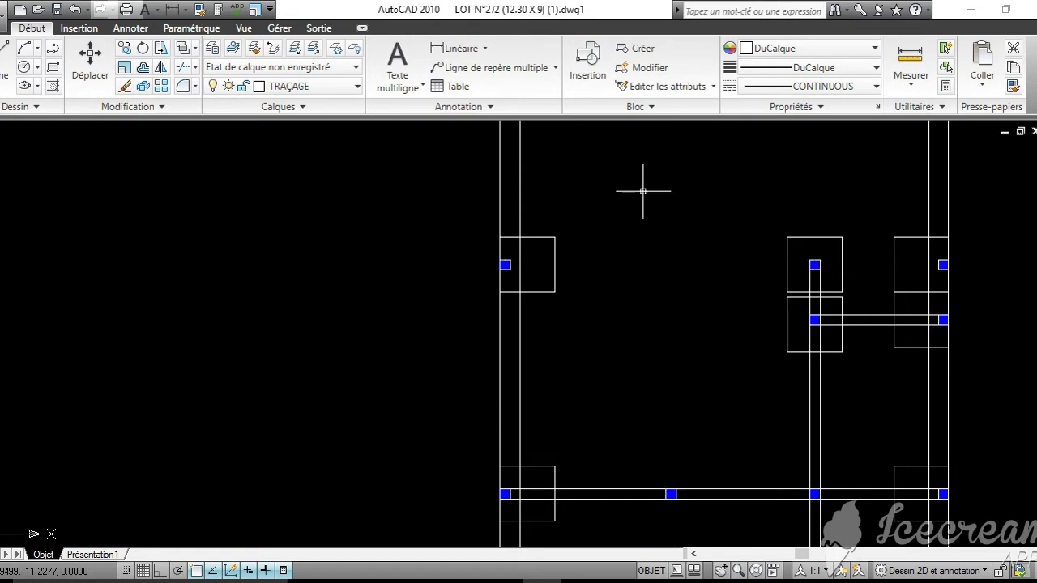
scroll(642, 191, down, 4)
scroll(643, 191, up, 1)
scroll(643, 191, down, 1)
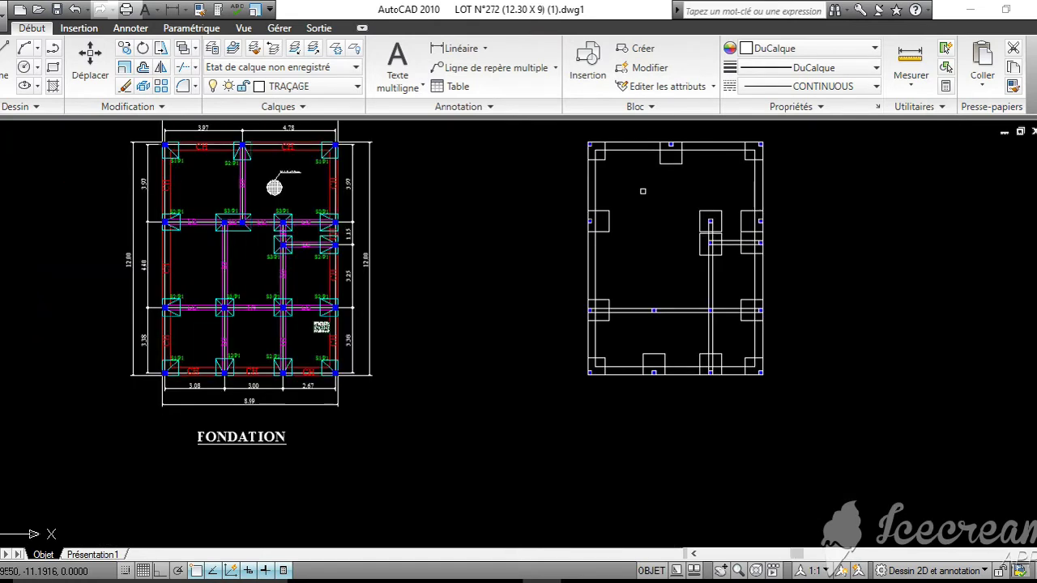
scroll(642, 191, up, 4)
scroll(643, 191, down, 3)
Draw one rectangle enclosing both overlapping 1.10 footings, from their outer upper-left corner to their outer lower-right corner
mouse_move(681, 223)
middle_down()
mouse_move(698, 289)
mouse_move(689, 283)
middle_up()
scroll(705, 286, up, 3)
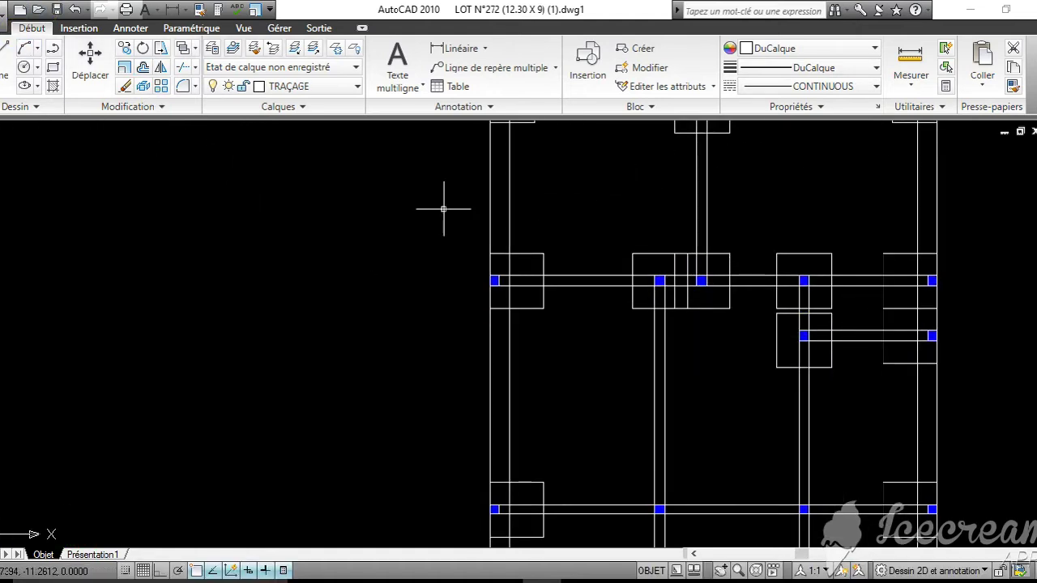
click(55, 69)
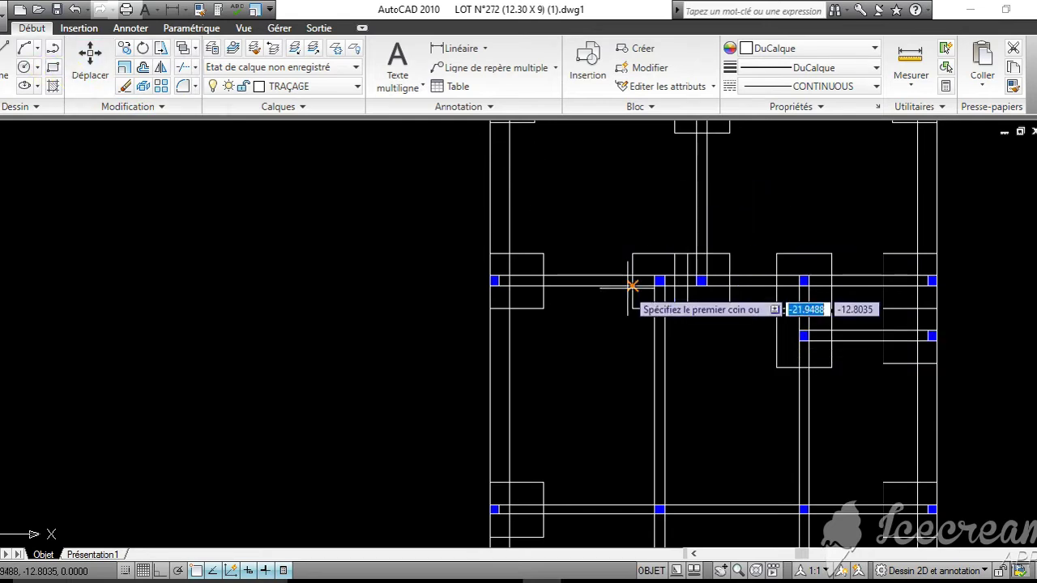
click(631, 254)
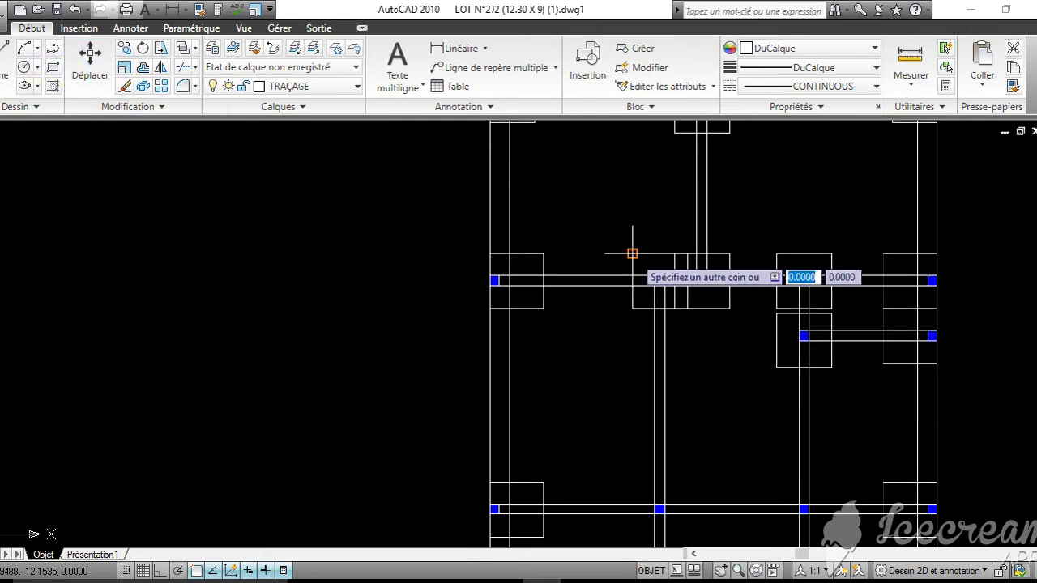
click(732, 308)
scroll(706, 324, up, 4)
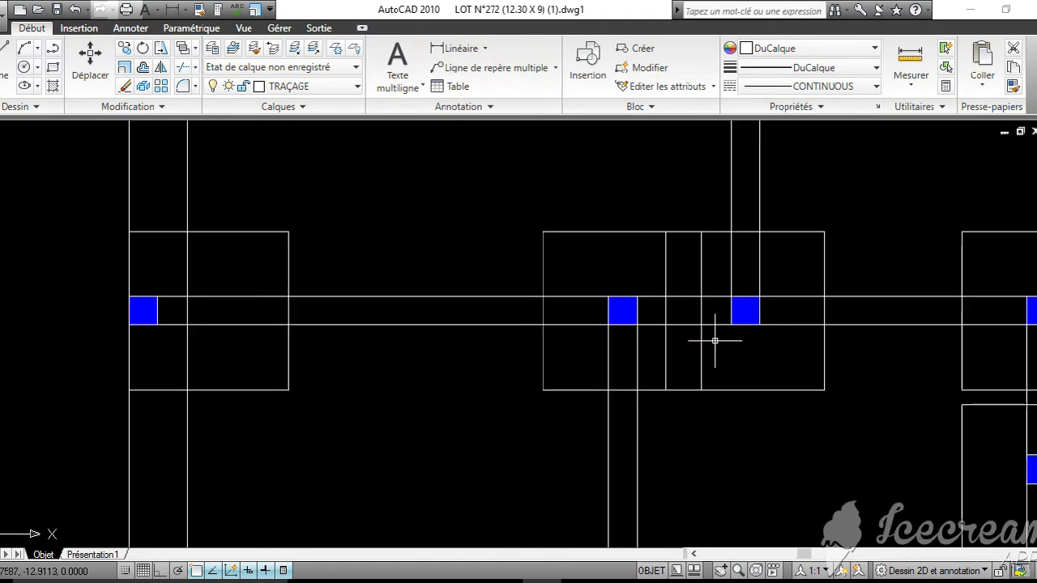
Erase the two original overlapping footing squares, leaving only the combined rectangle around the two adjacent columns
click(90, 61)
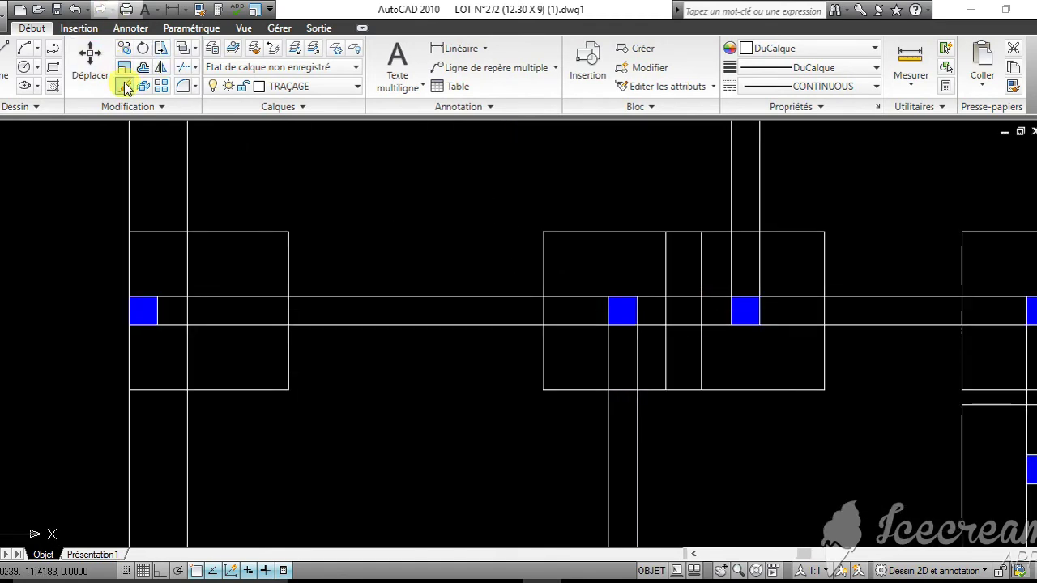
click(745, 378)
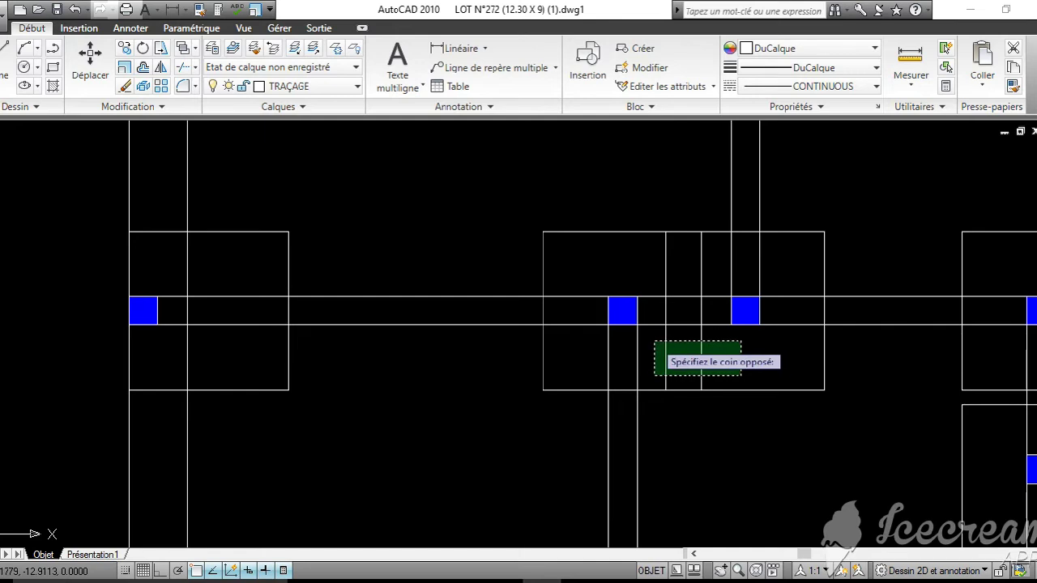
click(654, 341)
key(Escape)
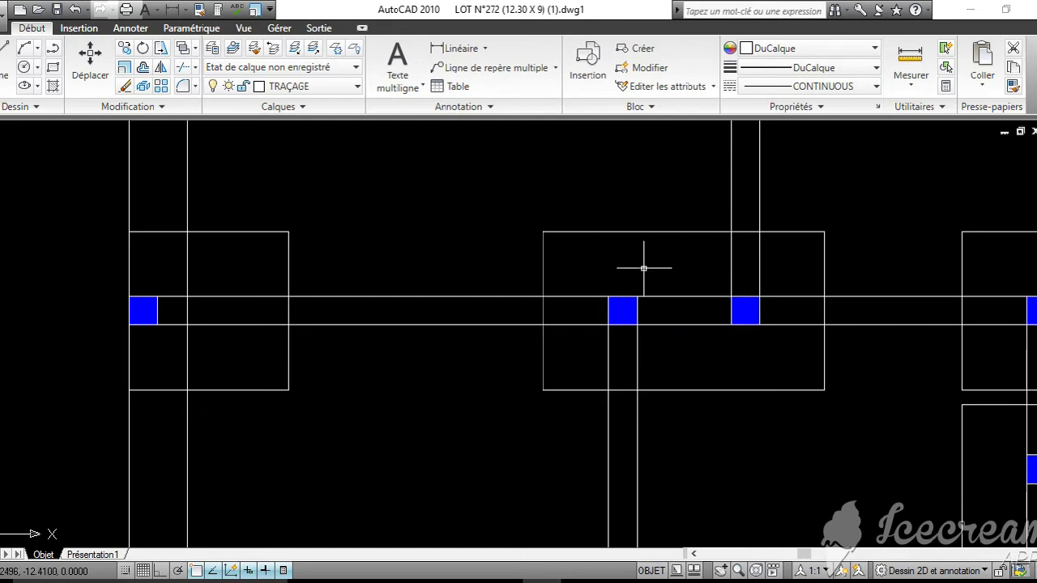
Examine the whole second layout and compare its footings and wall lines with the finished foundation plan
scroll(644, 269, down, 4)
mouse_move(680, 324)
middle_down()
mouse_move(719, 411)
mouse_move(716, 366)
middle_up()
scroll(719, 411, down, 2)
scroll(717, 366, up, 2)
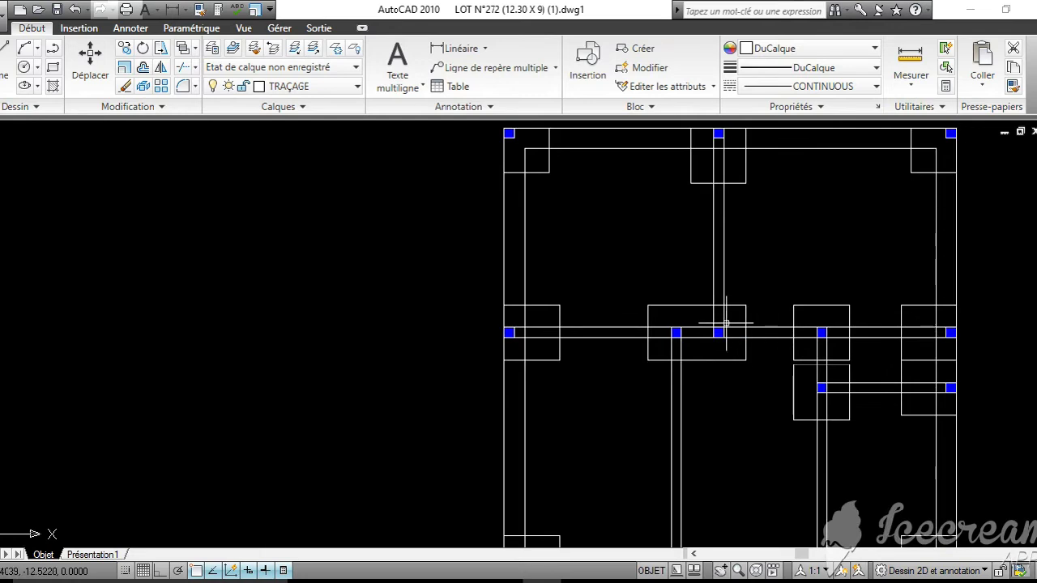
mouse_move(725, 328)
middle_down()
mouse_move(741, 405)
mouse_move(758, 318)
middle_up()
middle_drag(754, 413, 774, 293)
scroll(775, 292, down, 2)
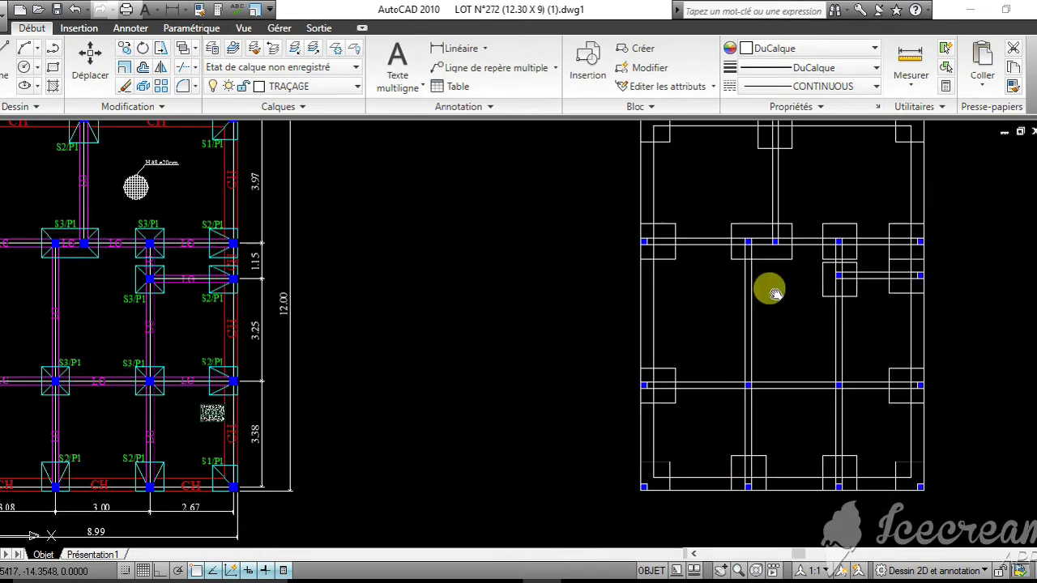
mouse_move(571, 413)
middle_down()
mouse_move(578, 381)
mouse_move(601, 382)
middle_up()
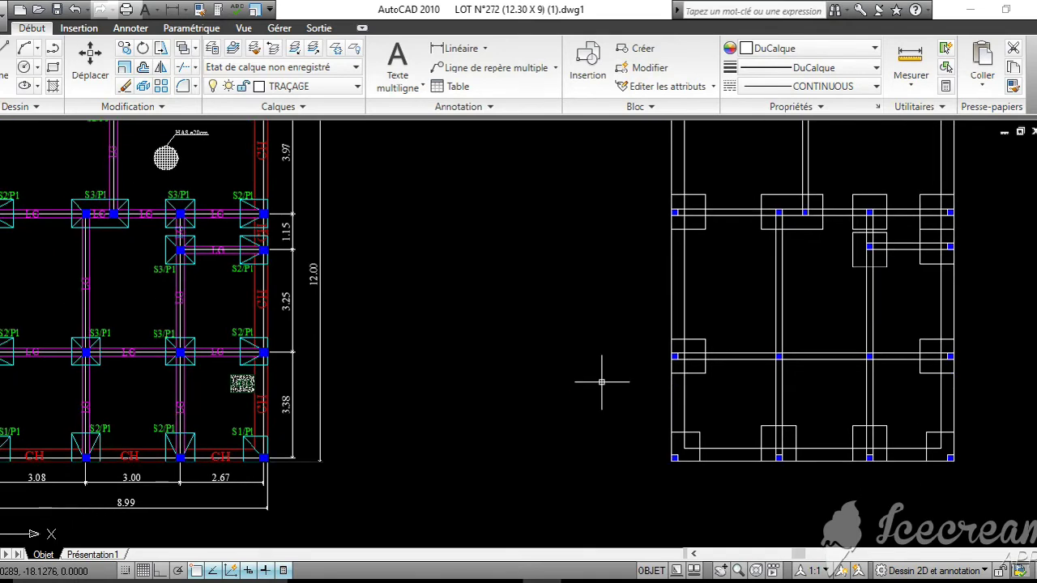
scroll(612, 325, down, 2)
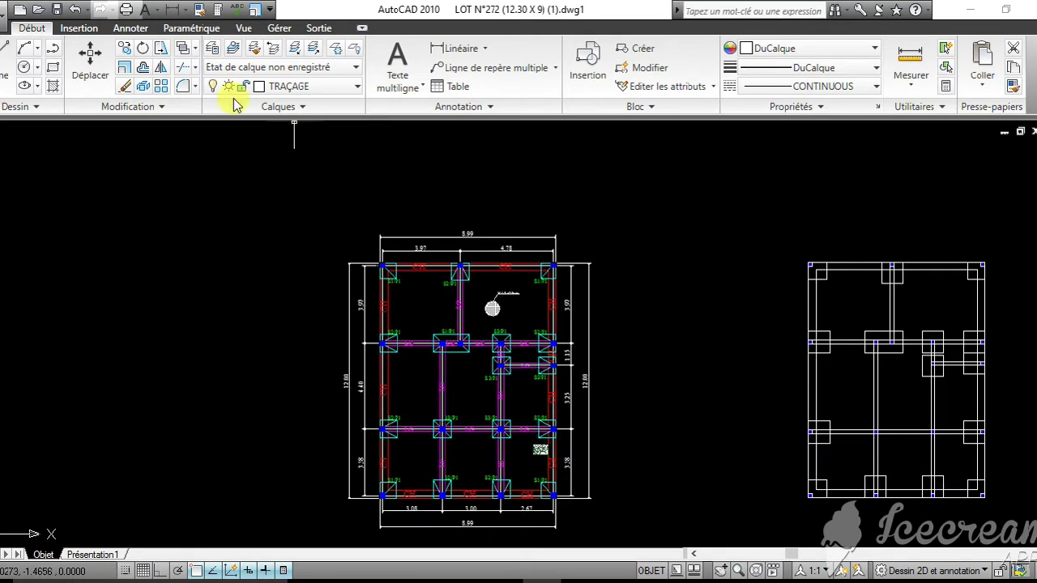
Make chainage the current layer and draw a short sample line in the empty space above the second layout
click(338, 87)
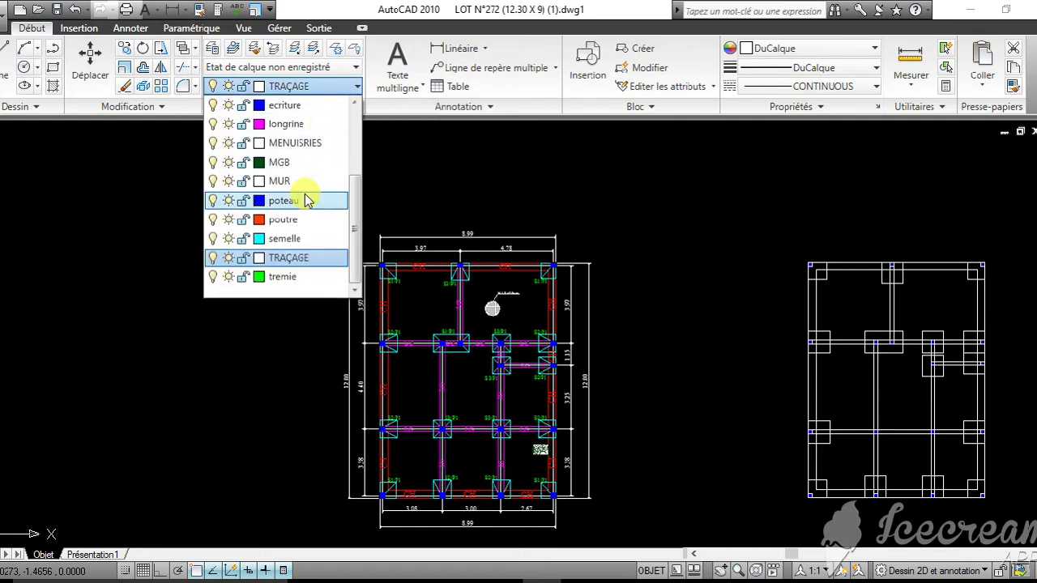
scroll(307, 201, up, 2)
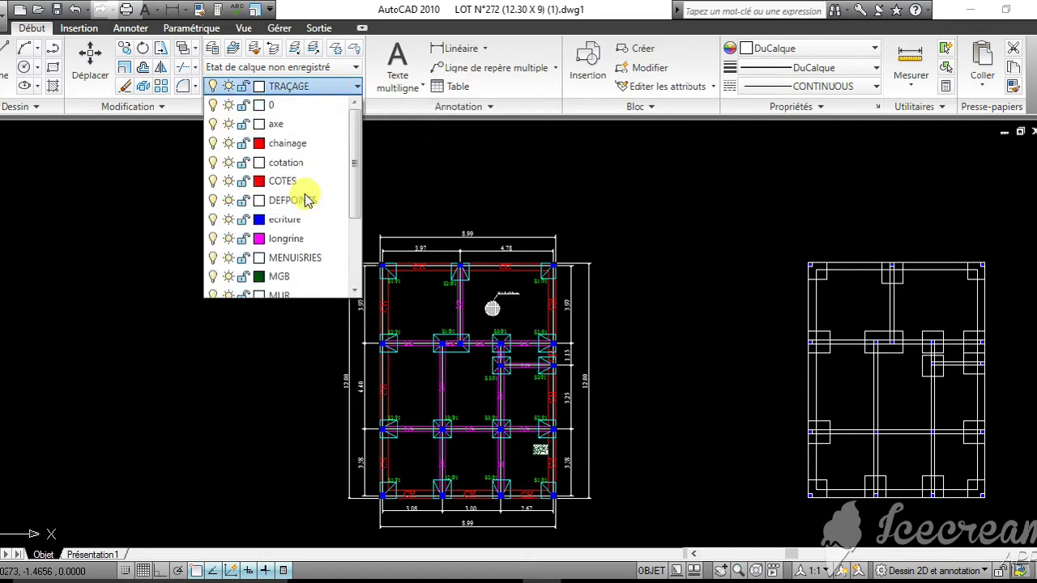
click(310, 146)
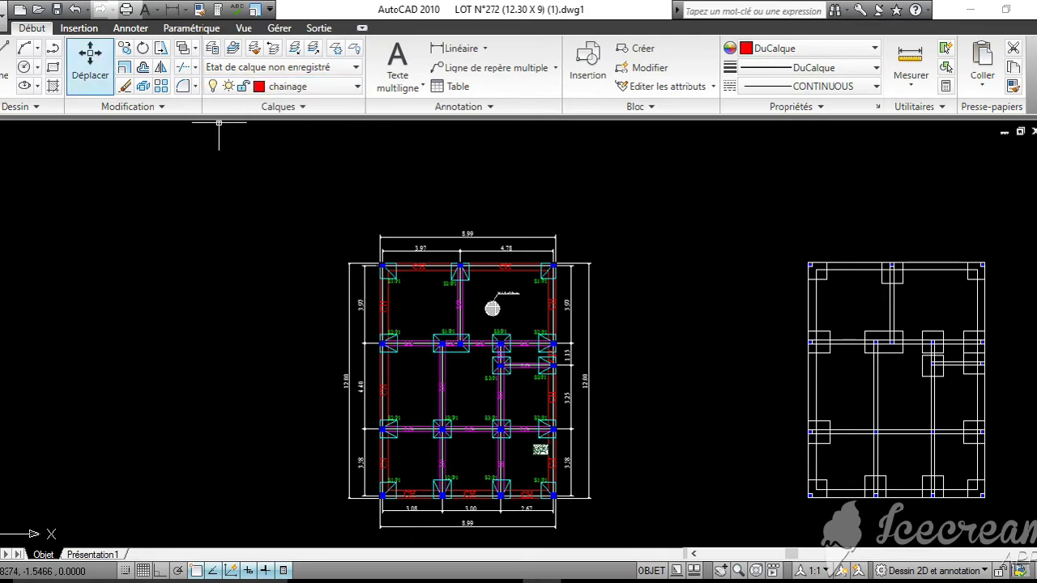
click(13, 71)
click(704, 200)
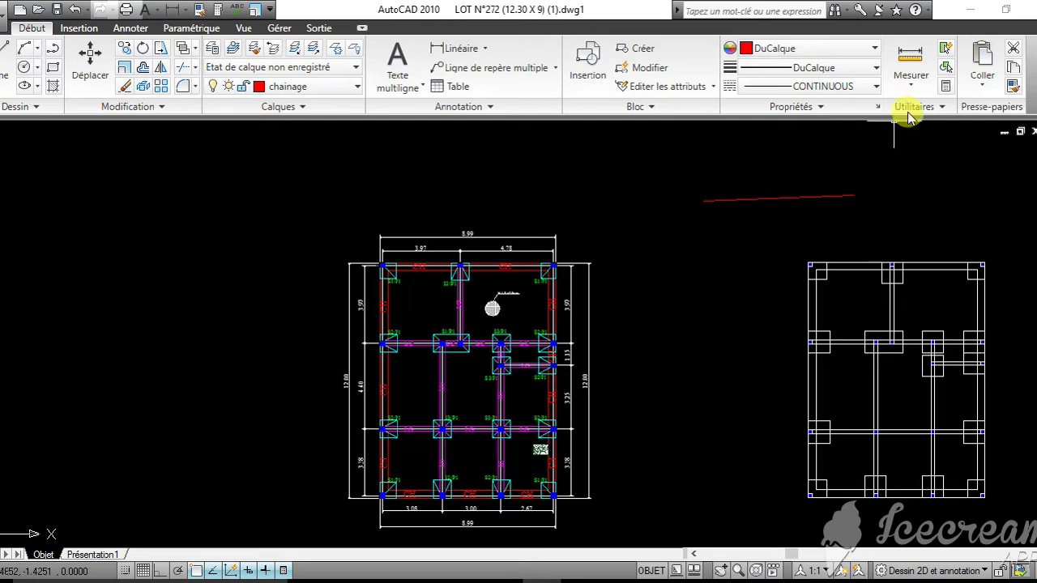
Match the chainage sample line's properties onto the inner and outer lines of the second layout's four perimeter walls
click(1012, 87)
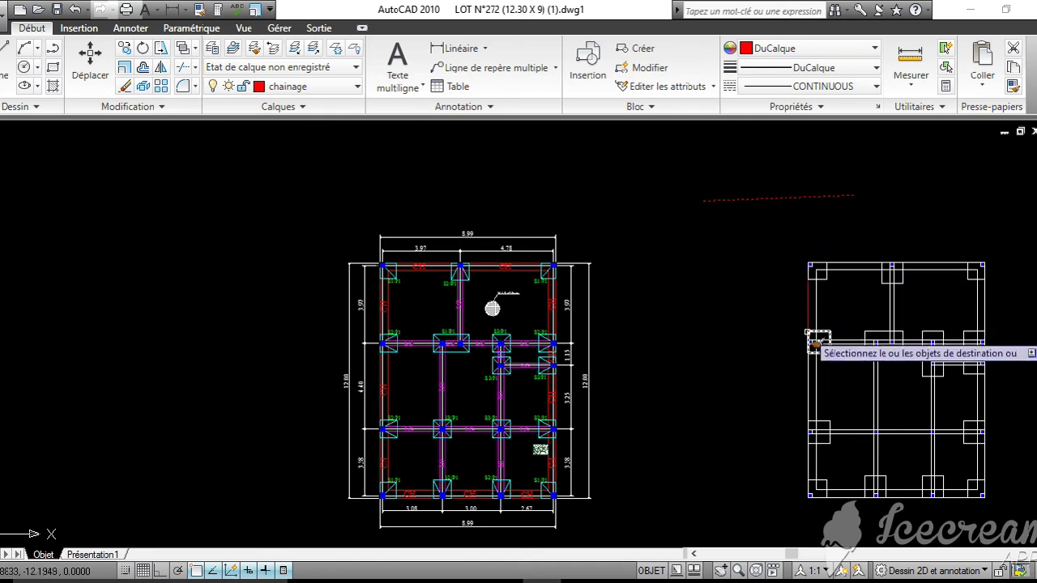
scroll(814, 379, up, 4)
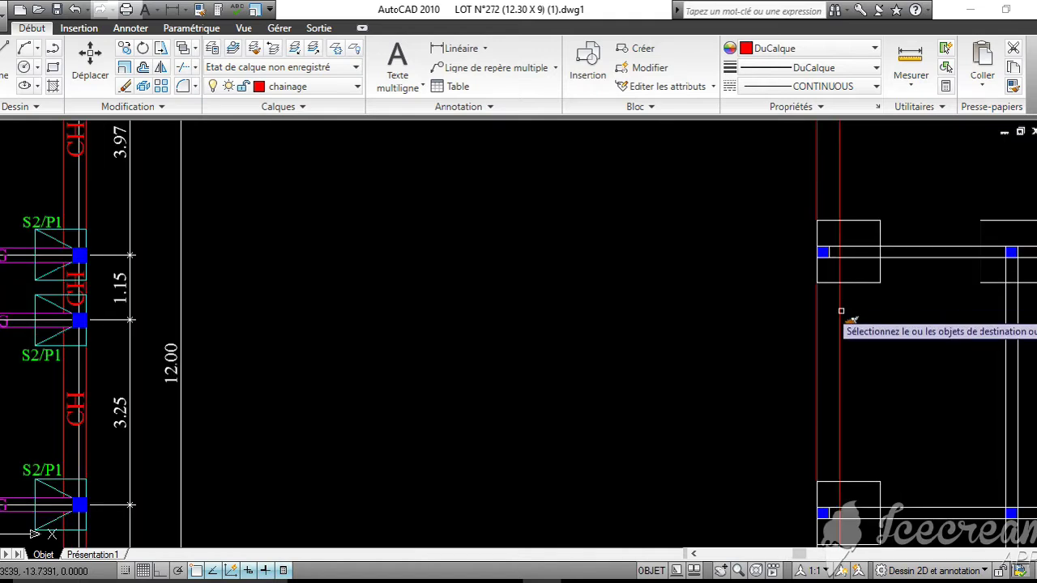
scroll(841, 313, down, 4)
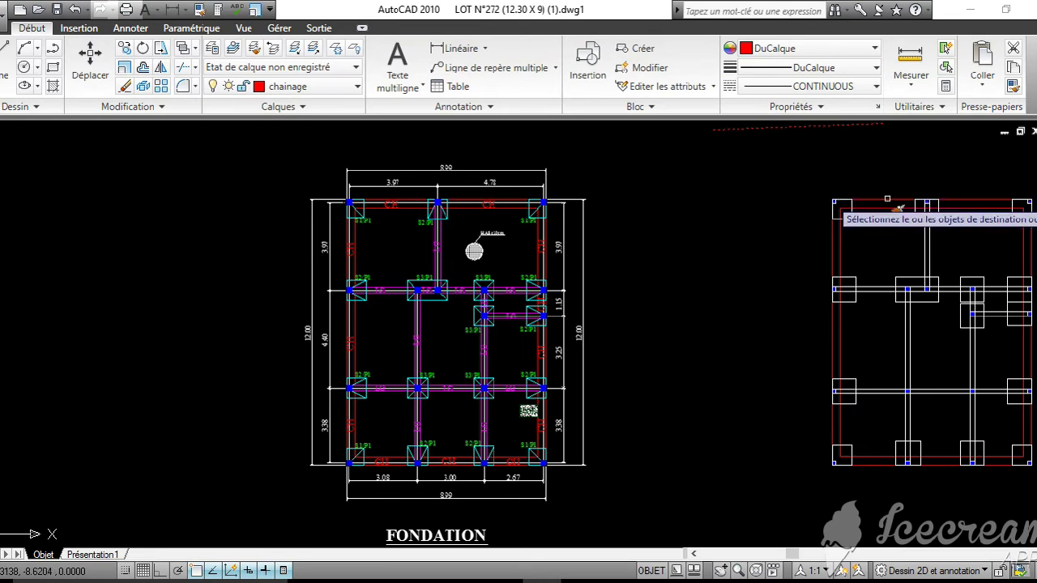
middle_drag(845, 227, 792, 183)
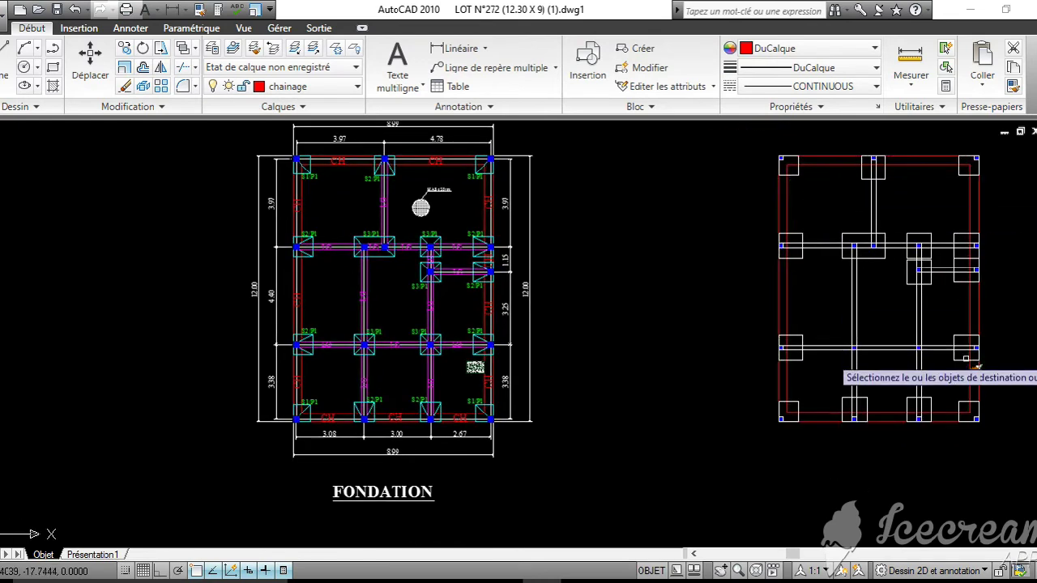
middle_drag(962, 444, 821, 413)
scroll(856, 356, down, 2)
middle_drag(855, 357, 872, 429)
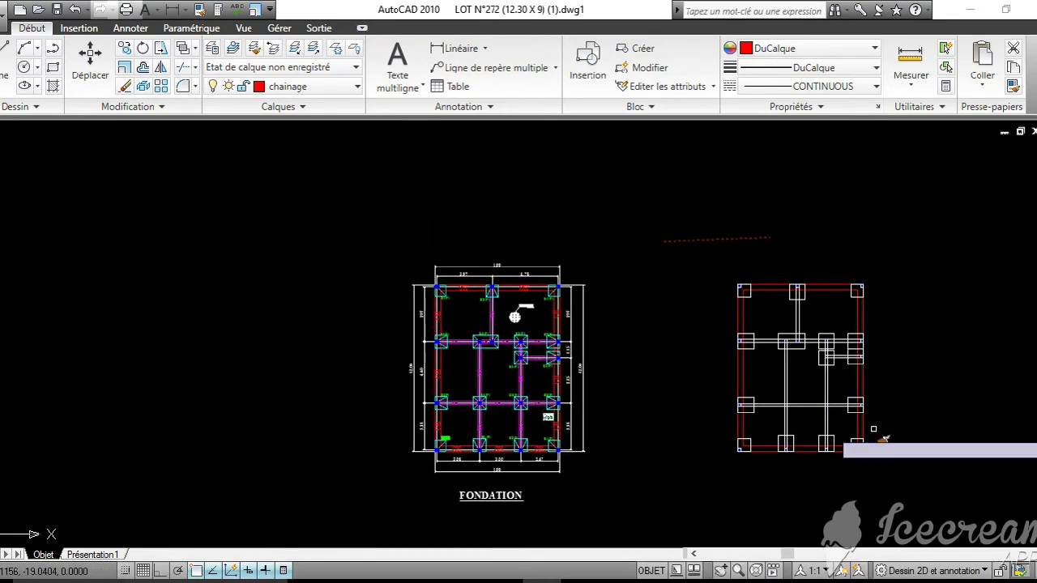
Leave the current command and delete the stray red line above and between the two foundation plans
key(Escape)
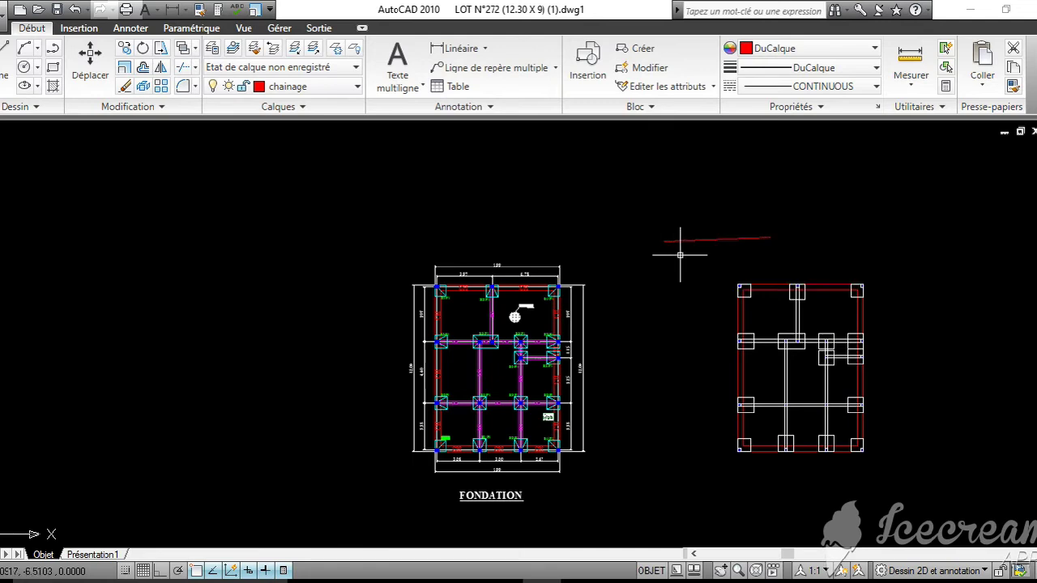
click(695, 233)
key(Delete)
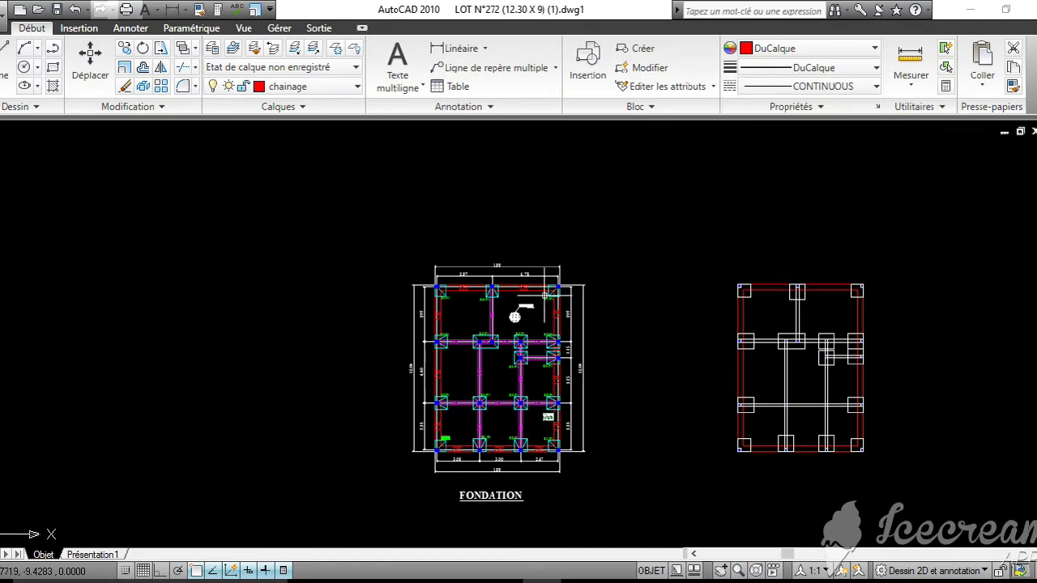
scroll(753, 282, up, 2)
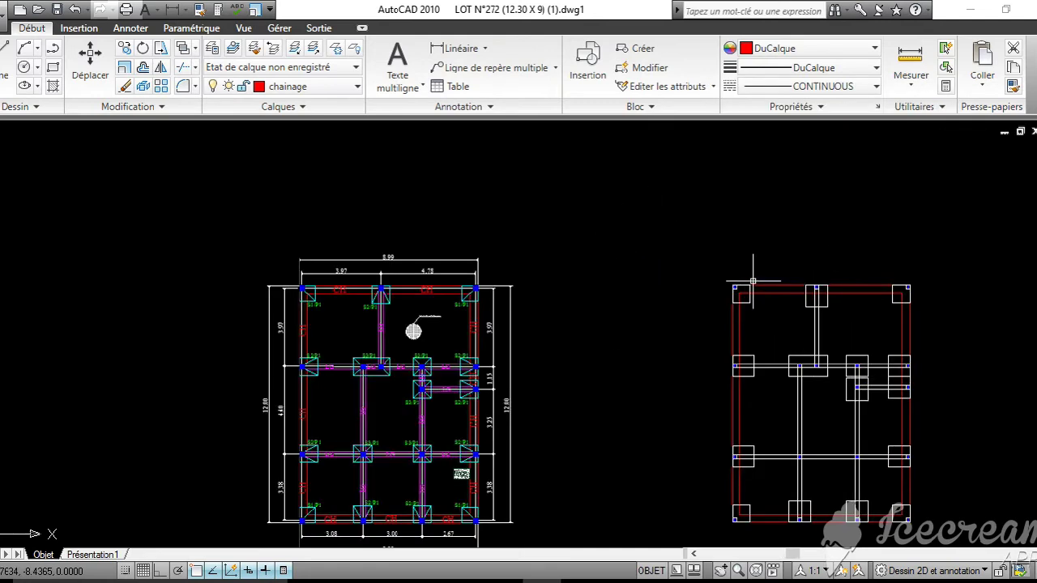
middle_drag(752, 282, 791, 202)
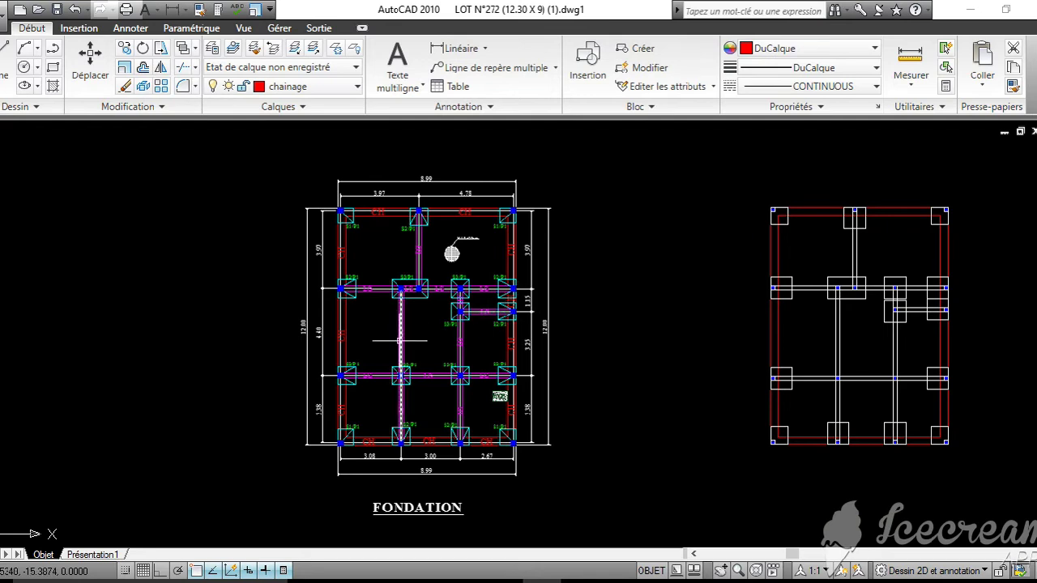
click(53, 69)
scroll(872, 224, up, 2)
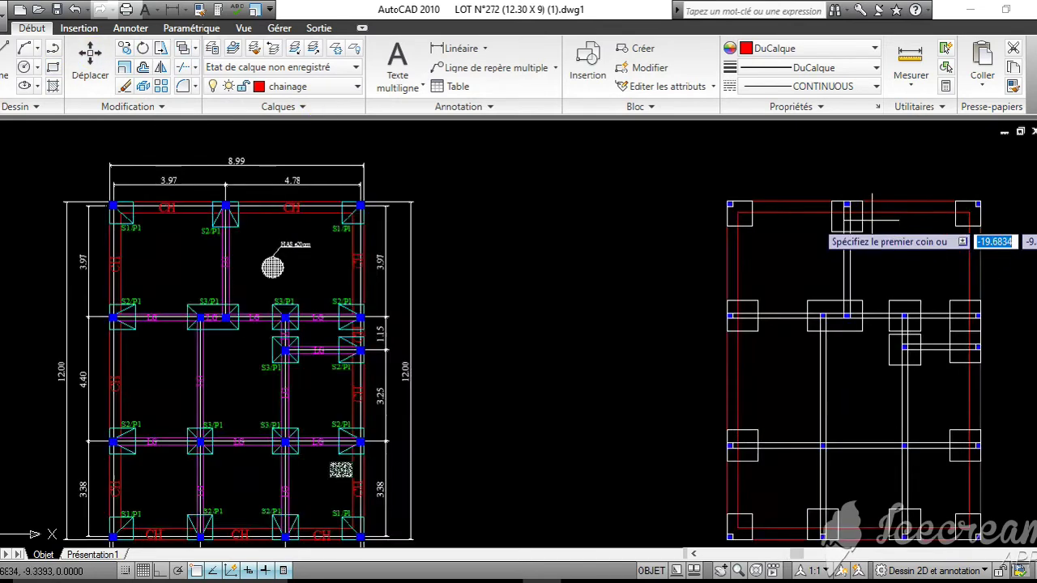
scroll(872, 219, up, 3)
middle_drag(815, 180, 719, 233)
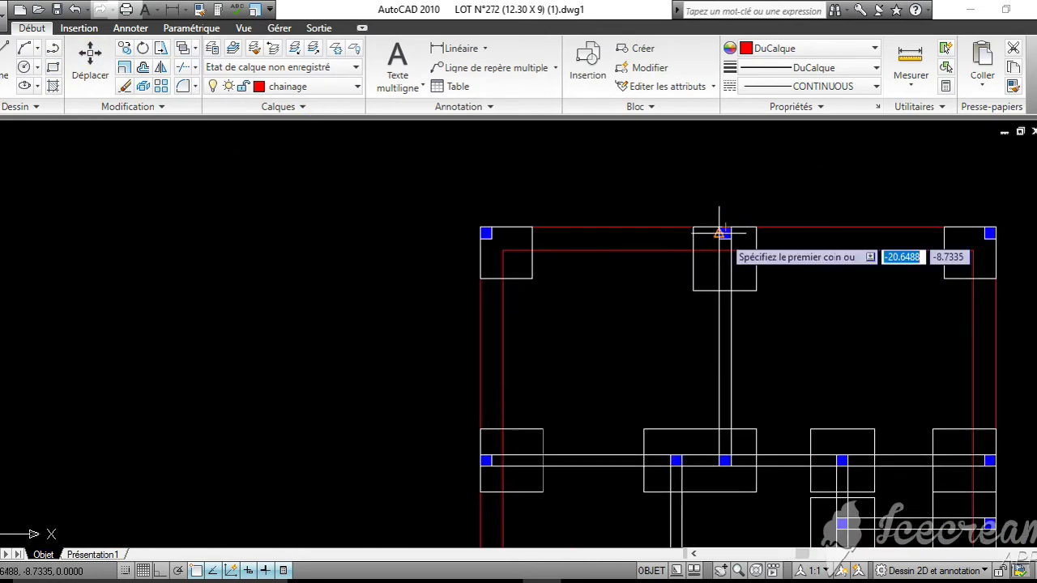
scroll(719, 233, up, 3)
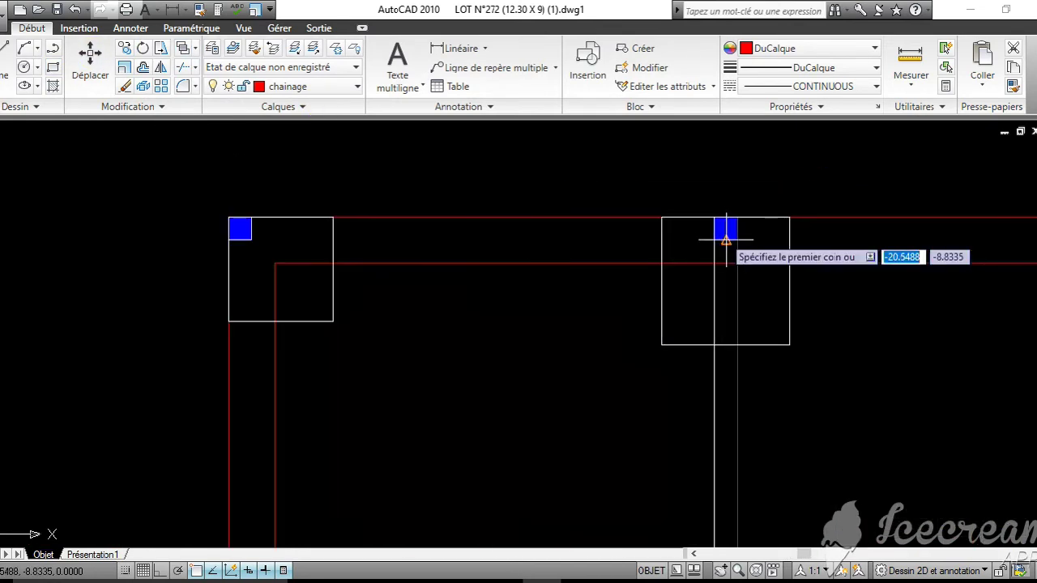
click(51, 71)
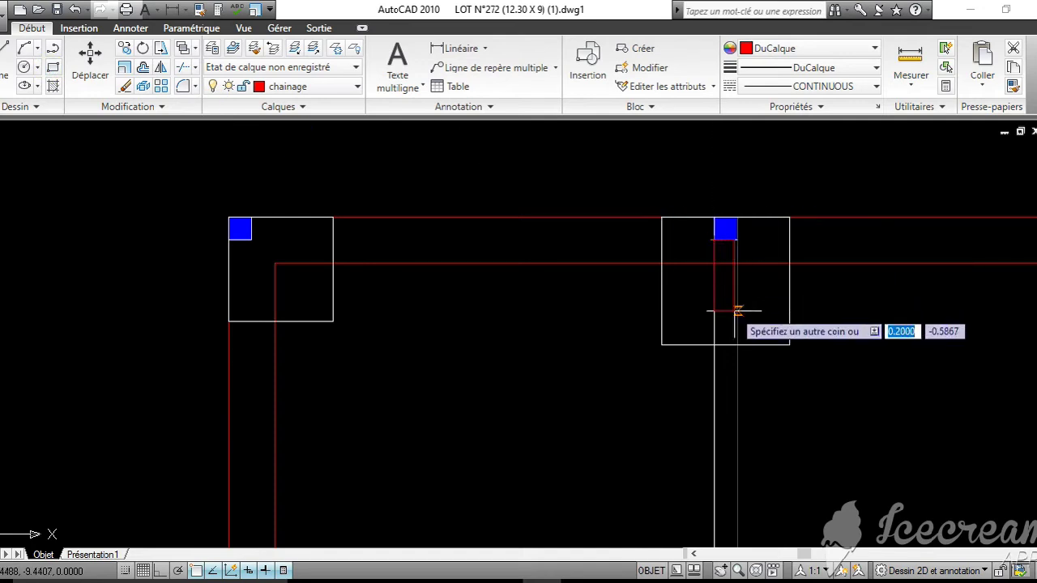
click(733, 350)
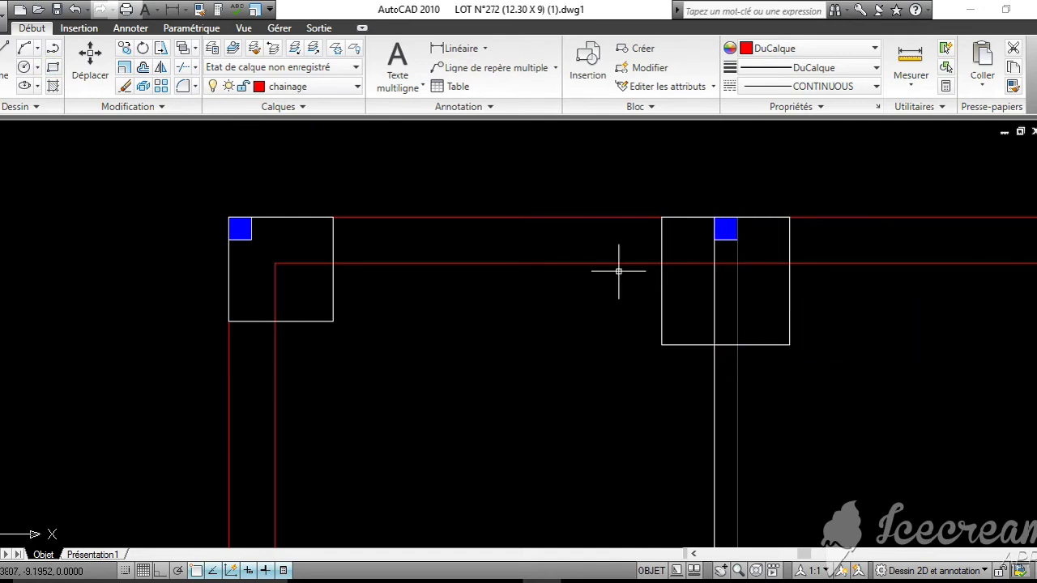
Make longrine the current layer and draw a 0.20 by 3.77 rectangle from the top middle post down to the post below
click(341, 86)
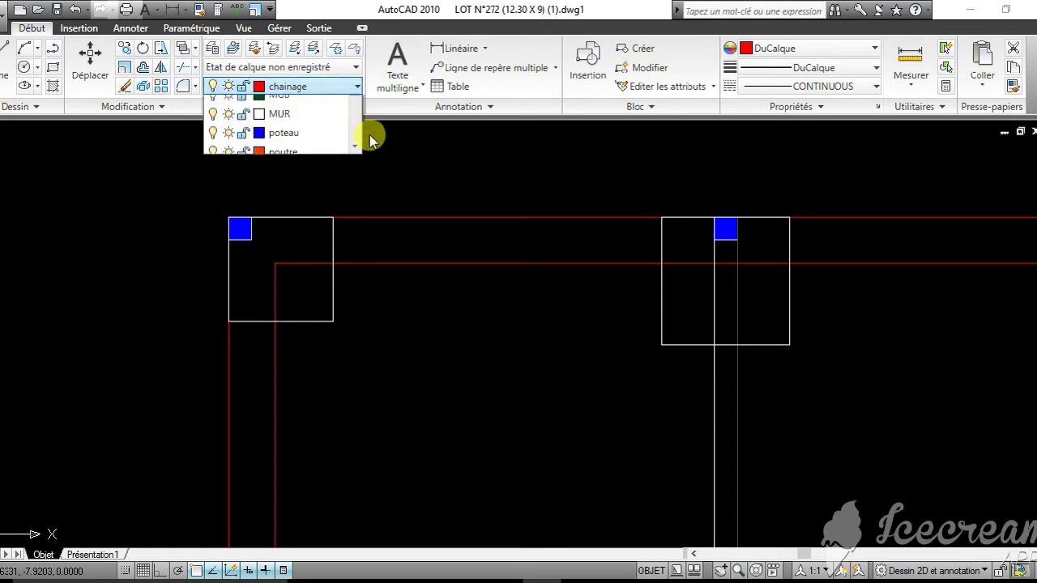
scroll(369, 156, down, 2)
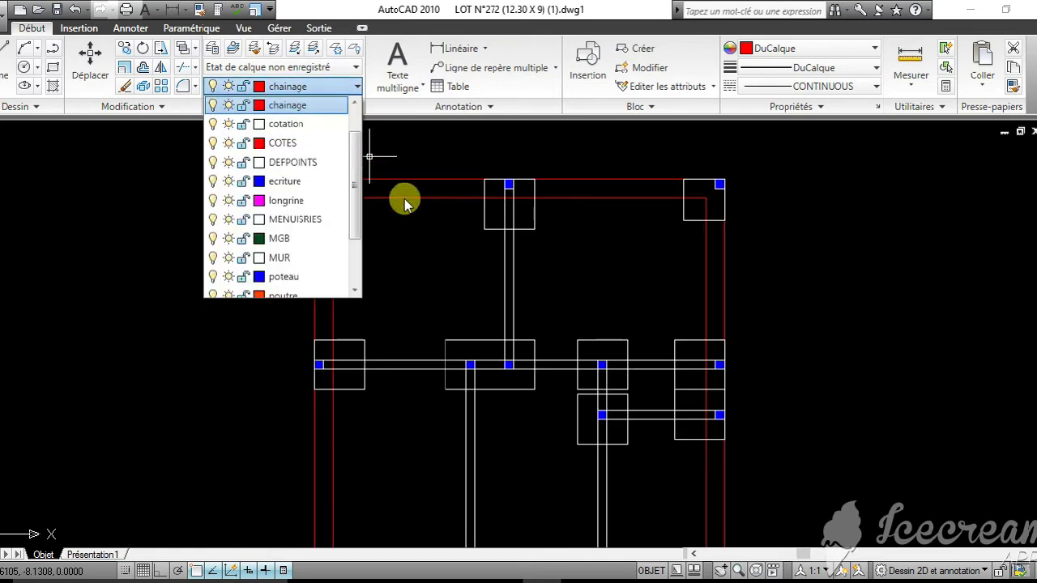
click(285, 201)
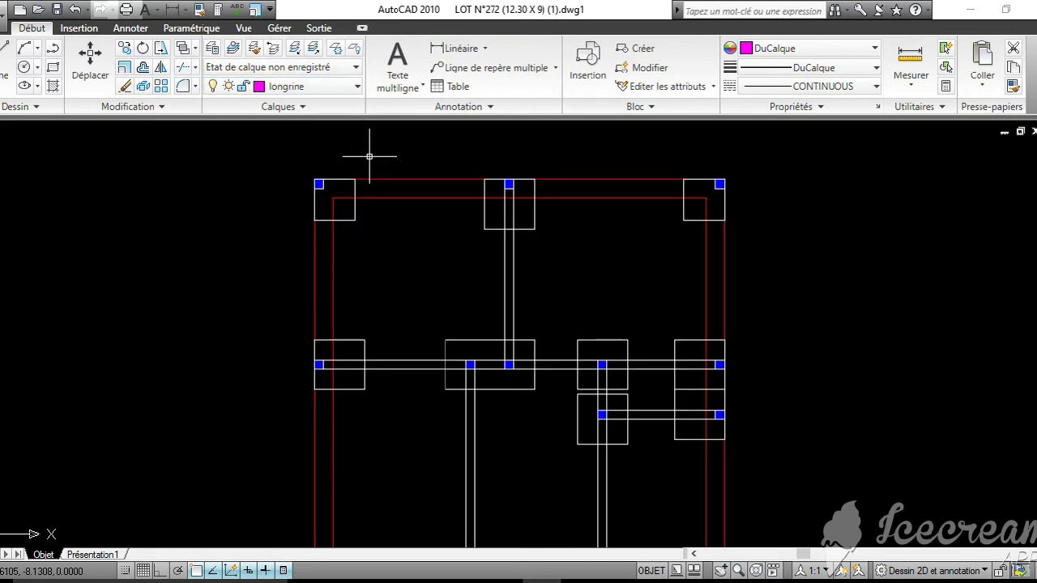
click(54, 68)
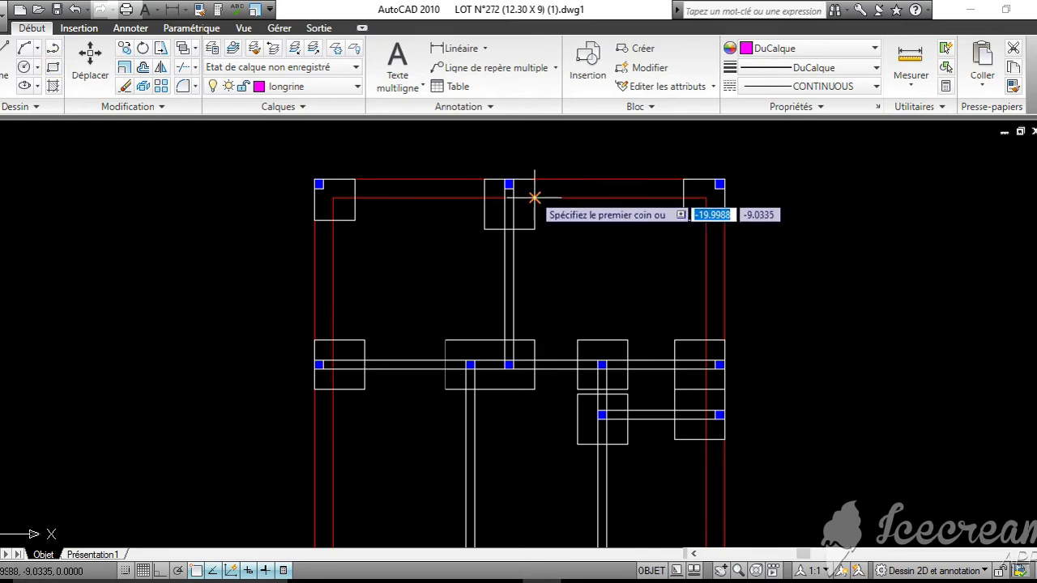
scroll(502, 186, up, 4)
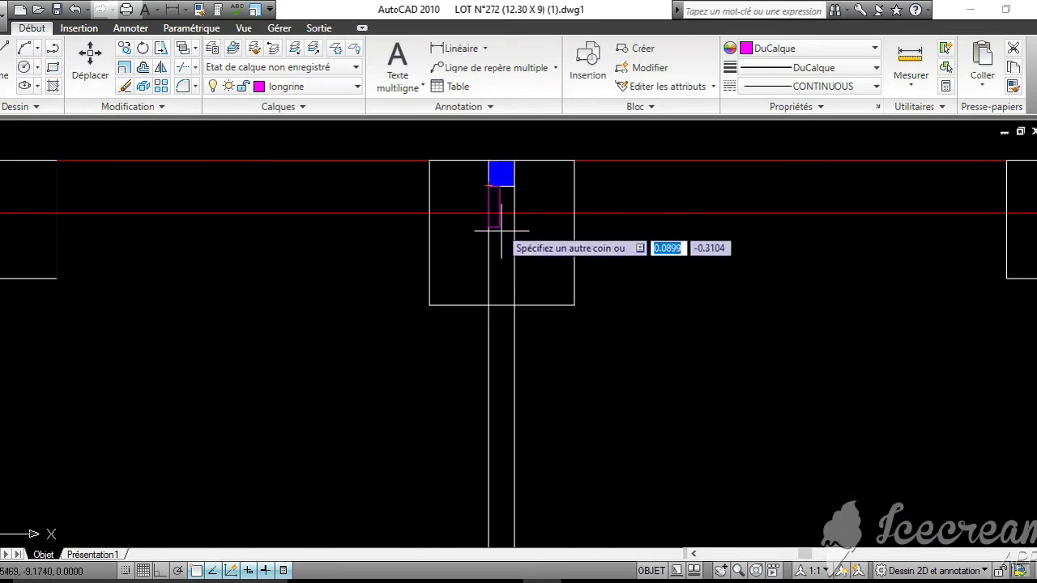
middle_drag(514, 291, 739, 122)
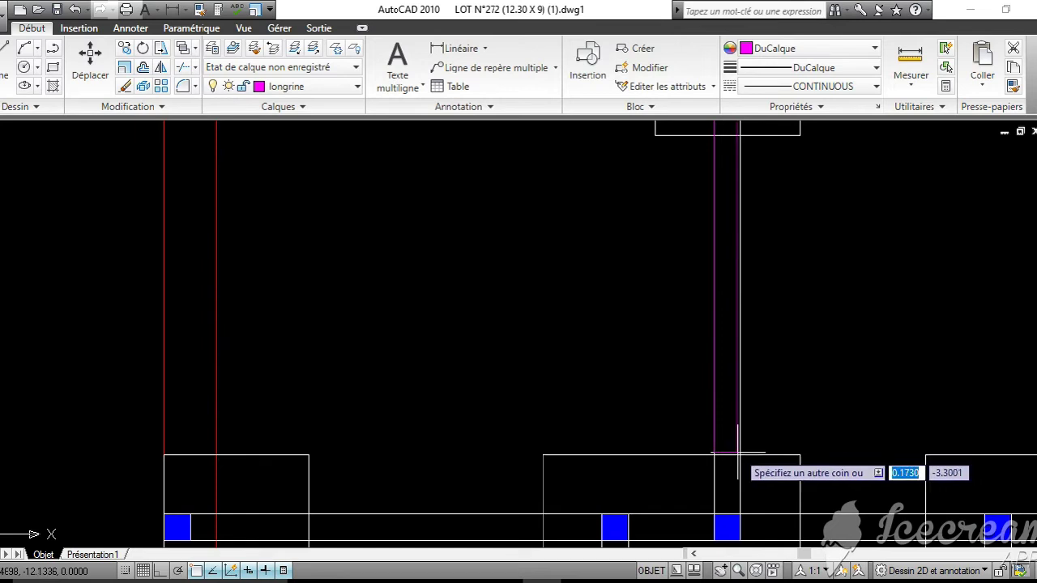
middle_drag(736, 458, 737, 424)
scroll(733, 397, down, 2)
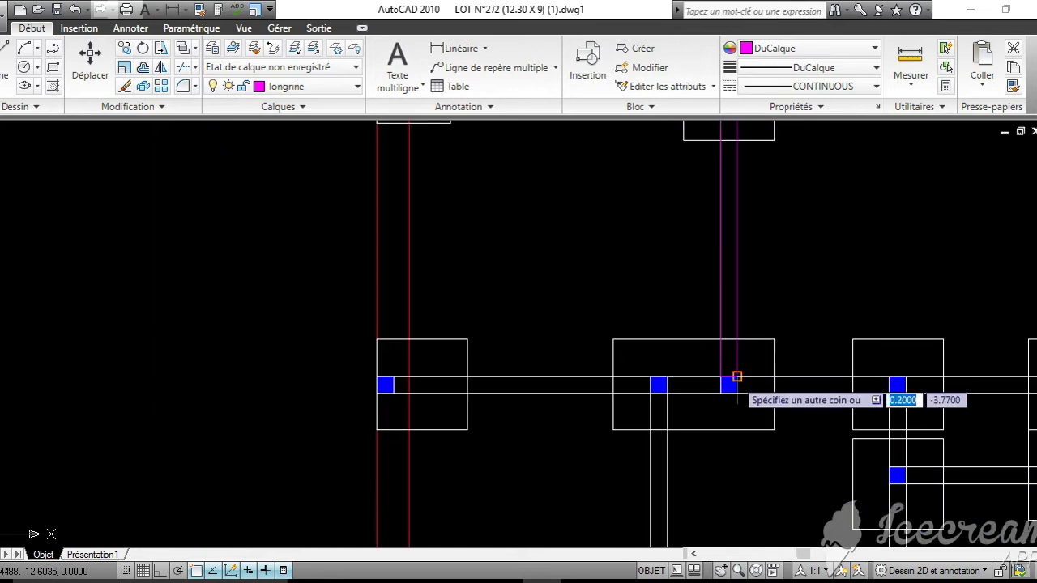
scroll(762, 345, down, 3)
Draw 0.20 thick longrine rectangles along the second post row, 3.12 long from the left edge post and 0.65 long between the middle posts
scroll(762, 345, up, 1)
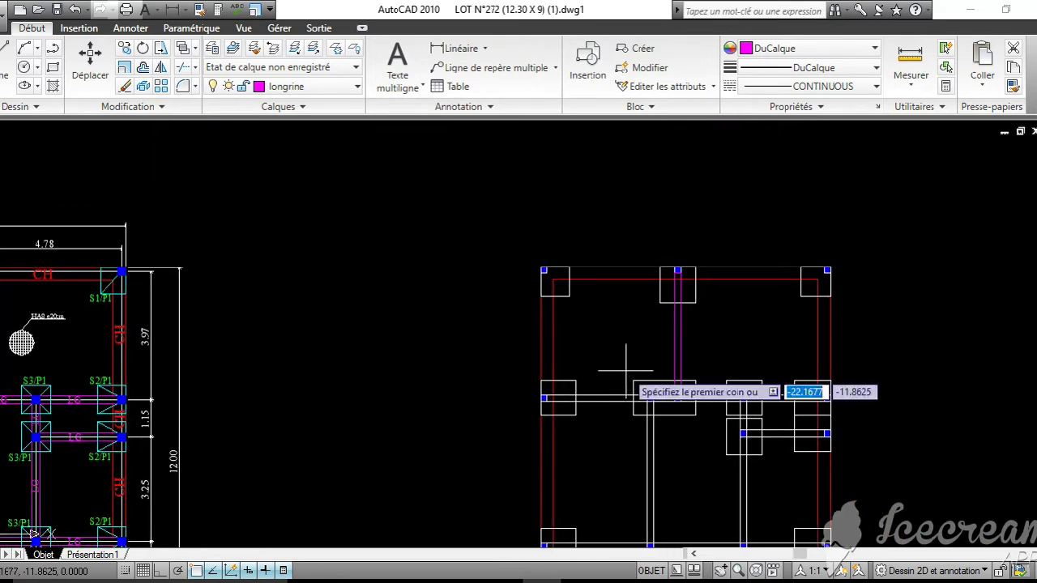
scroll(590, 389, up, 3)
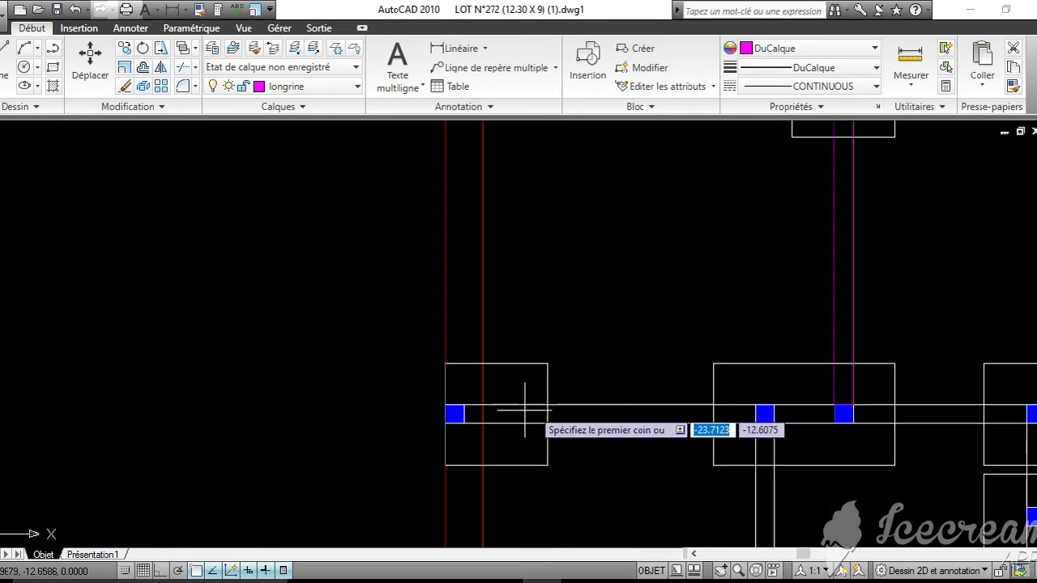
click(464, 405)
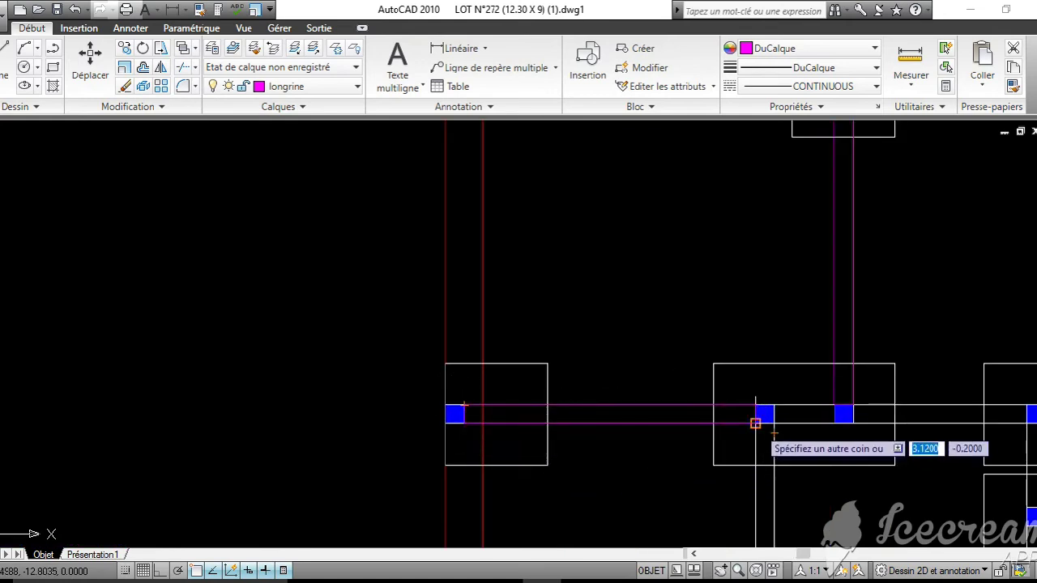
key(Return)
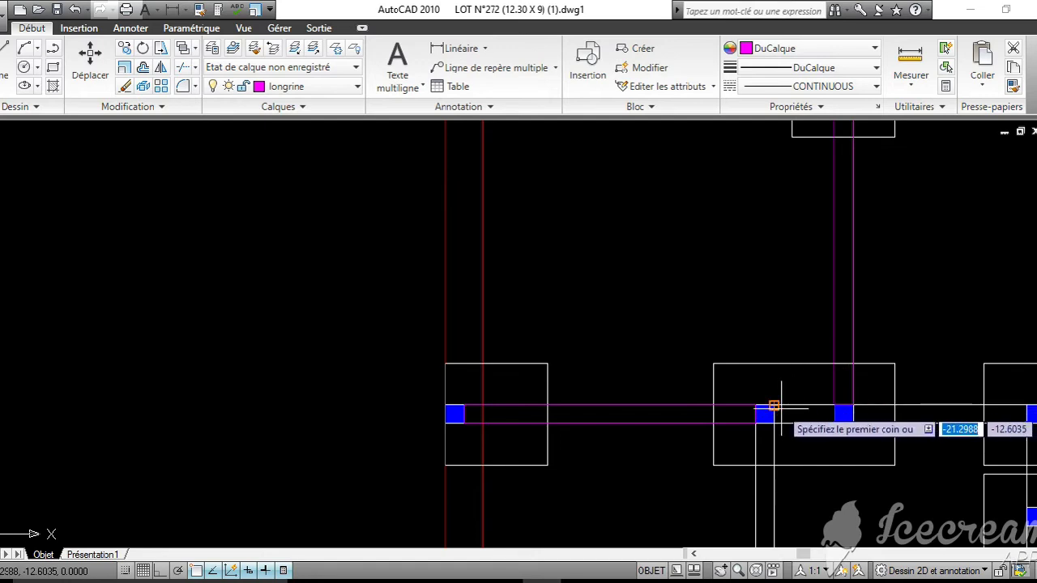
click(773, 405)
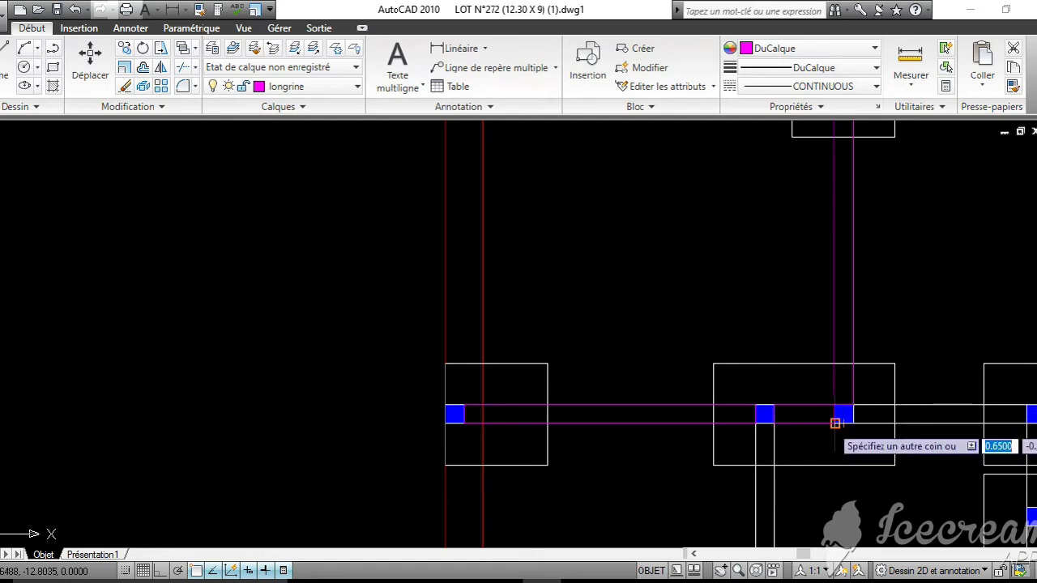
key(Return)
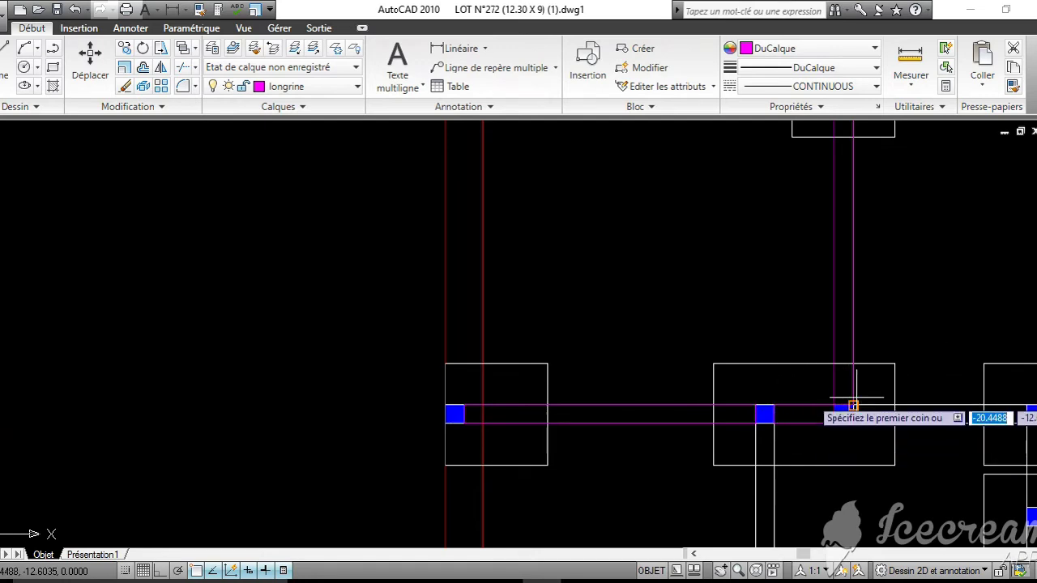
Continue the second-row longrines to the right edge post with two 0.20 thick rectangles, 1.85 and 2.38 long
click(878, 423)
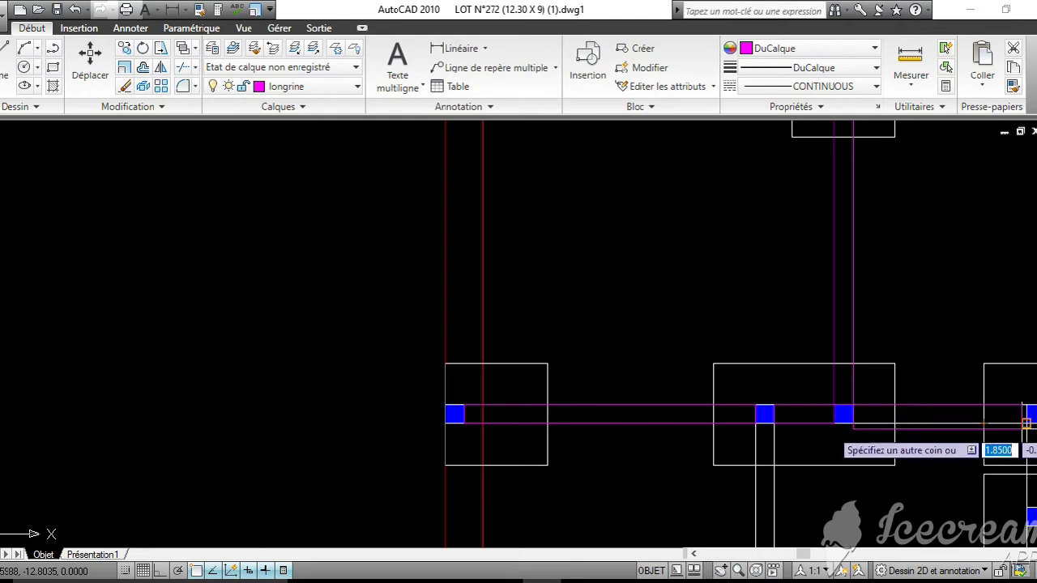
middle_drag(1024, 427, 546, 364)
key(Return)
click(576, 345)
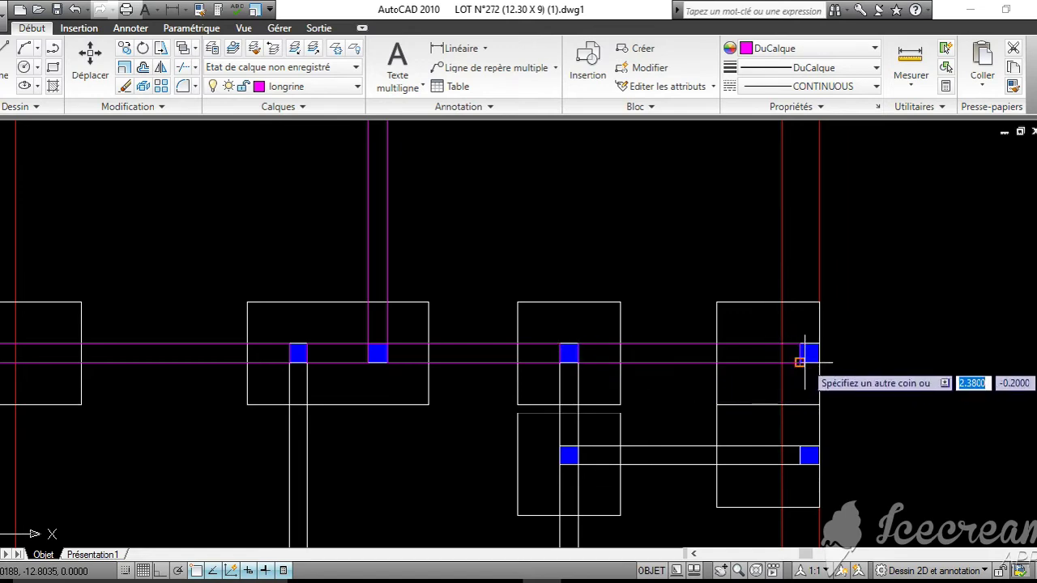
scroll(665, 386, down, 6)
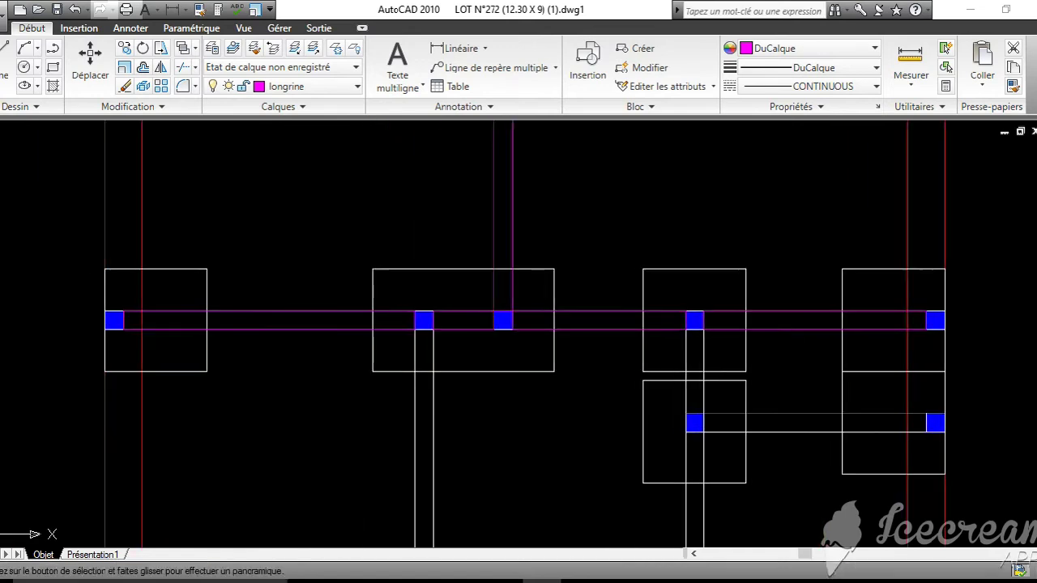
Draw a vertical longrine rectangle from the second row's left interior post down to the post directly below it
scroll(675, 392, up, 5)
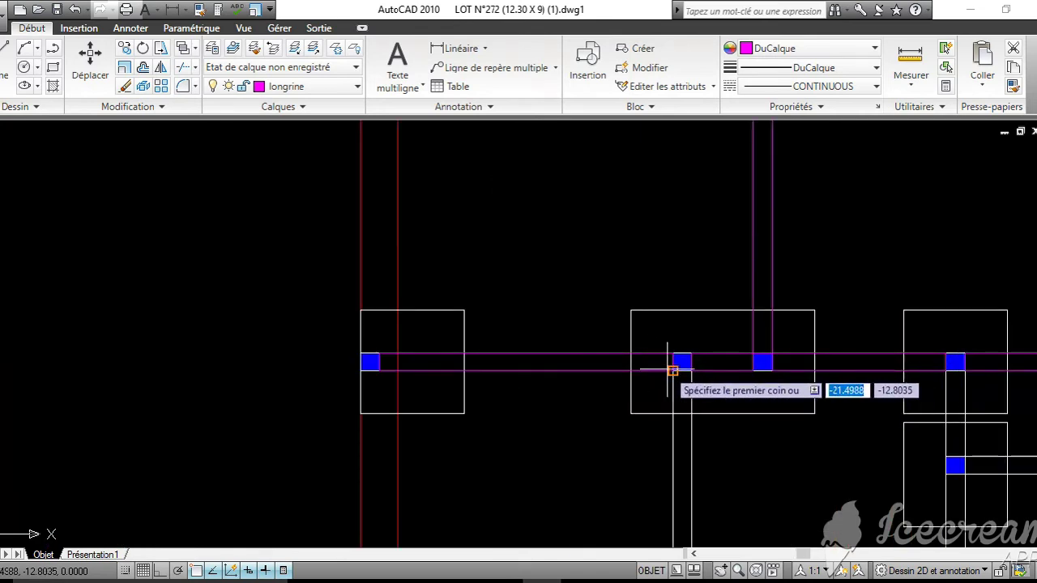
click(674, 385)
middle_drag(678, 392, 721, 267)
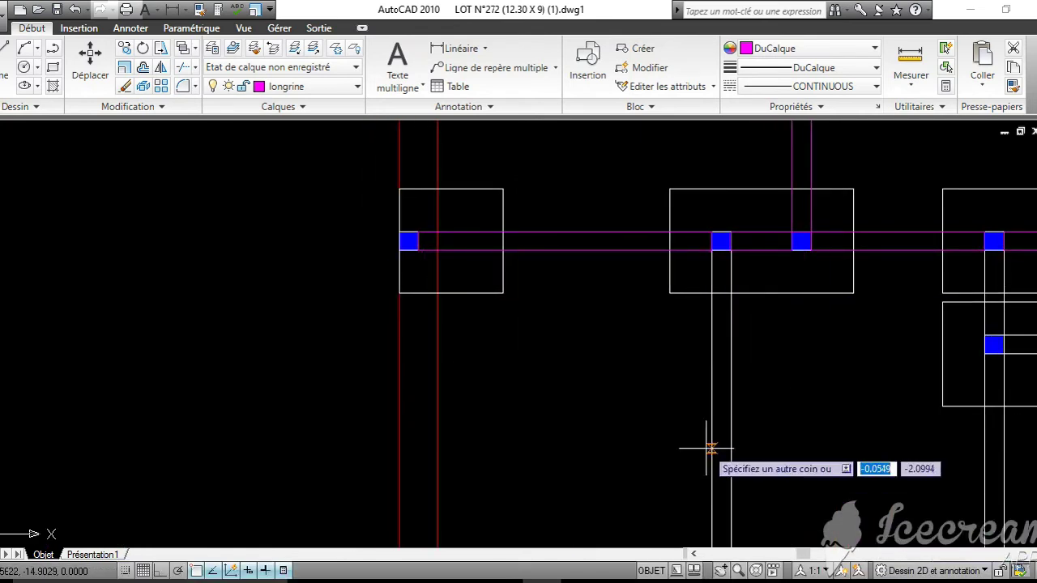
middle_drag(758, 124, 800, 386)
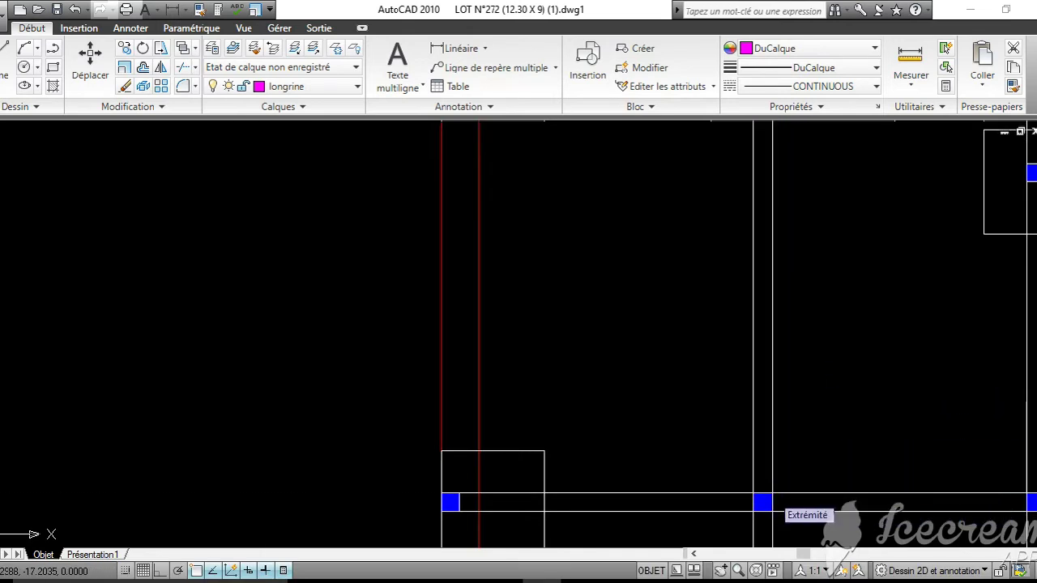
scroll(705, 363, down, 3)
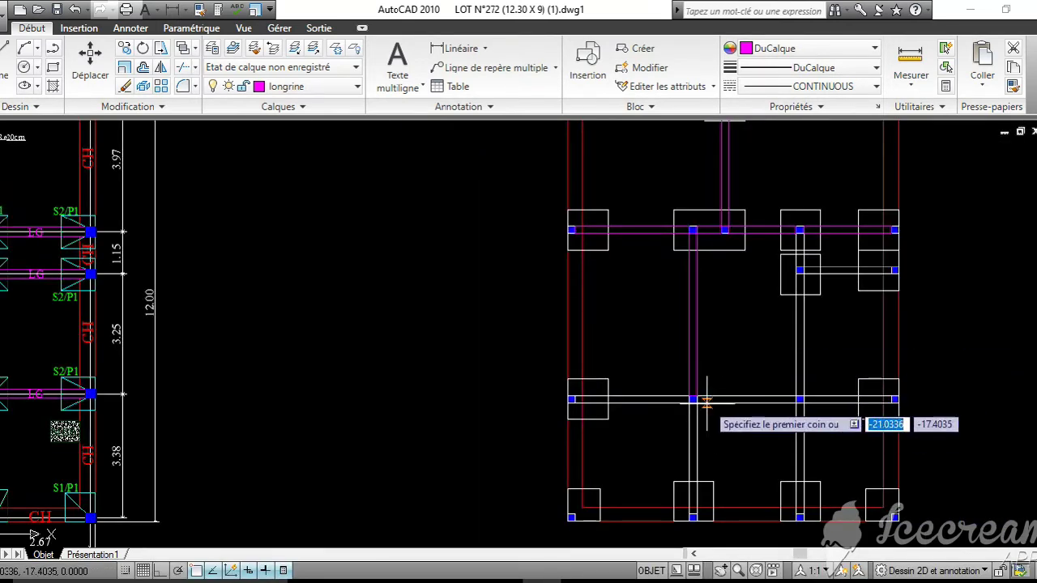
Extend the left vertical longrine line to the bottom-row post with a 0.20 by 3.03 rectangle
scroll(705, 400, up, 3)
click(707, 282)
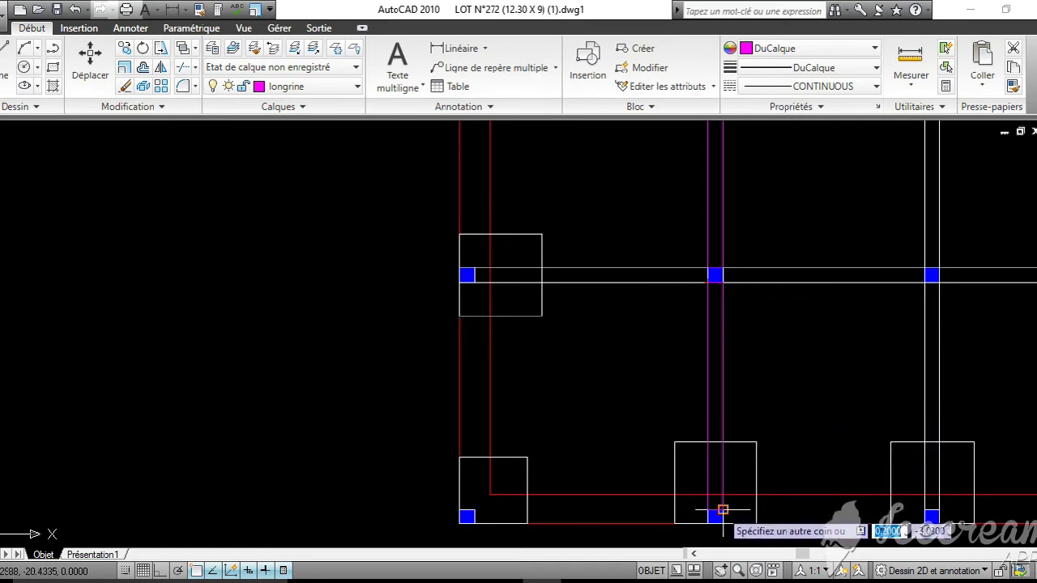
scroll(474, 352, down, 5)
Draw one 0.20 thick horizontal longrine rectangle across the third post row, from the left edge post to the right edge post
key(space)
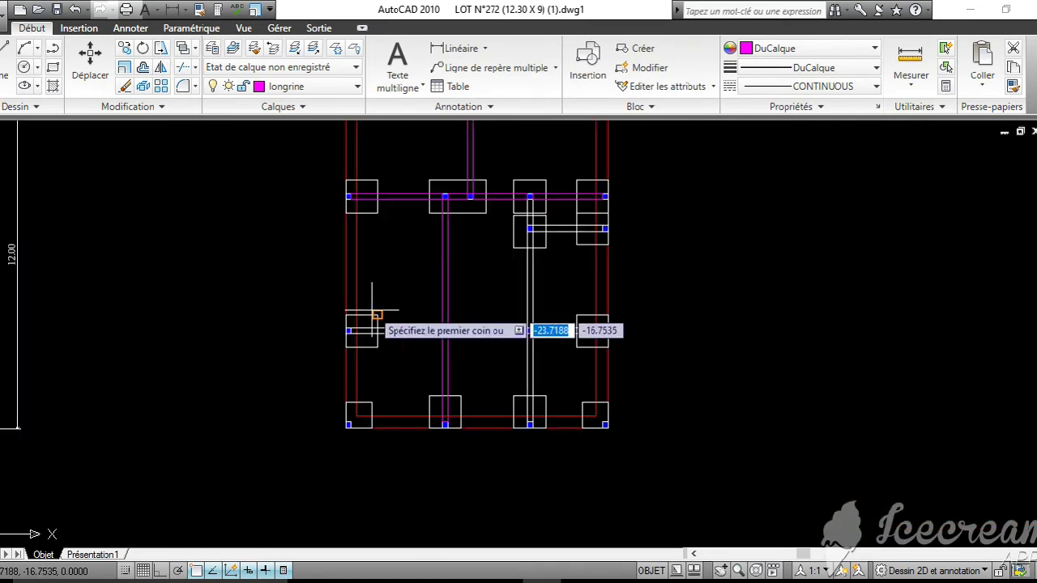
scroll(369, 310, up, 5)
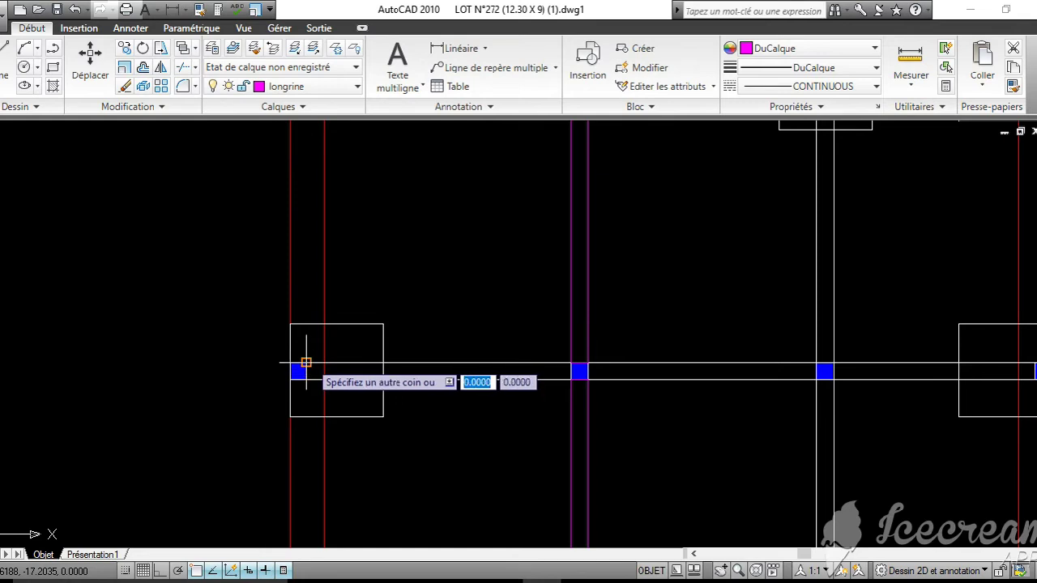
middle_drag(842, 396, 535, 366)
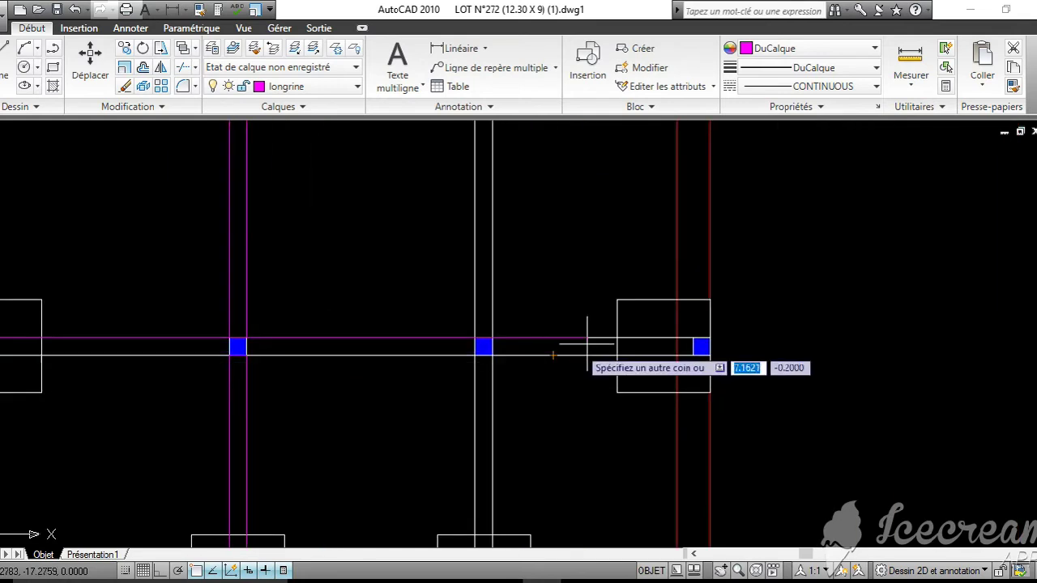
scroll(686, 335, up, 4)
scroll(701, 346, up, 3)
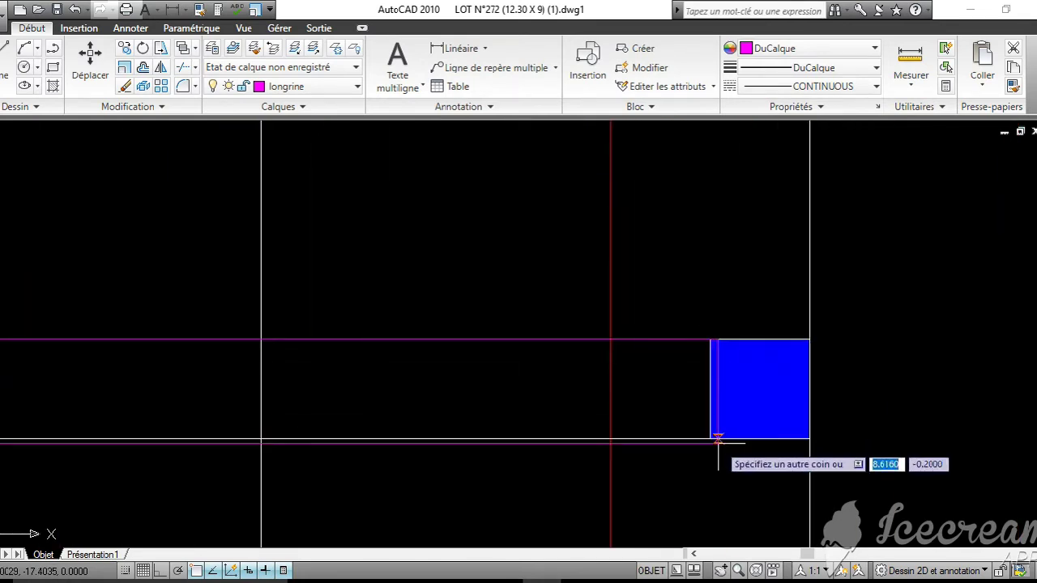
scroll(686, 333, down, 3)
middle_drag(671, 349, 771, 255)
scroll(780, 254, down, 4)
middle_drag(766, 309, 769, 337)
scroll(757, 267, up, 2)
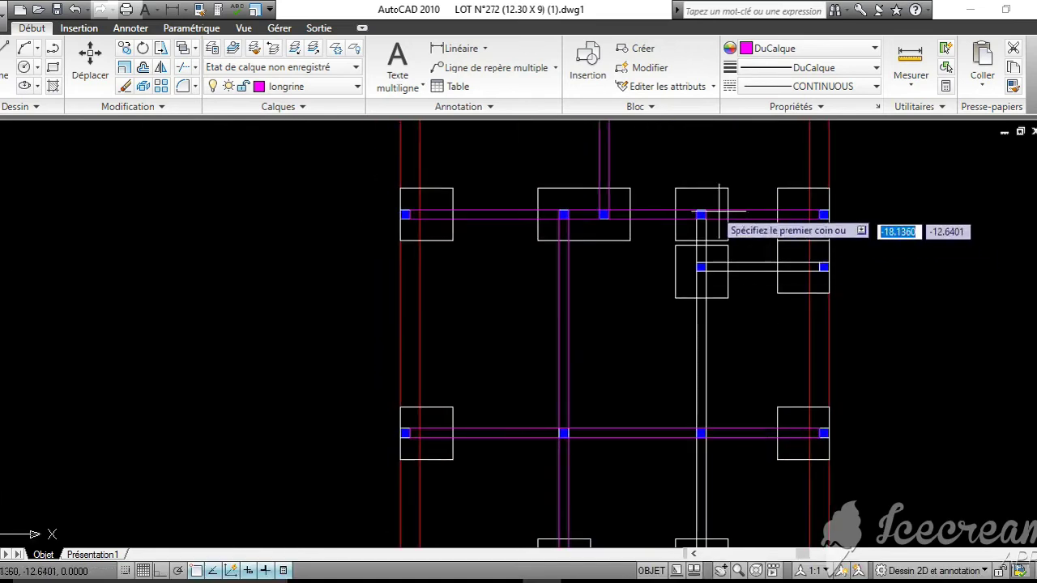
Draw a vertical 0.20 wide longrine rectangle from the second row's right interior post down to the post just below it
scroll(694, 227, up, 4)
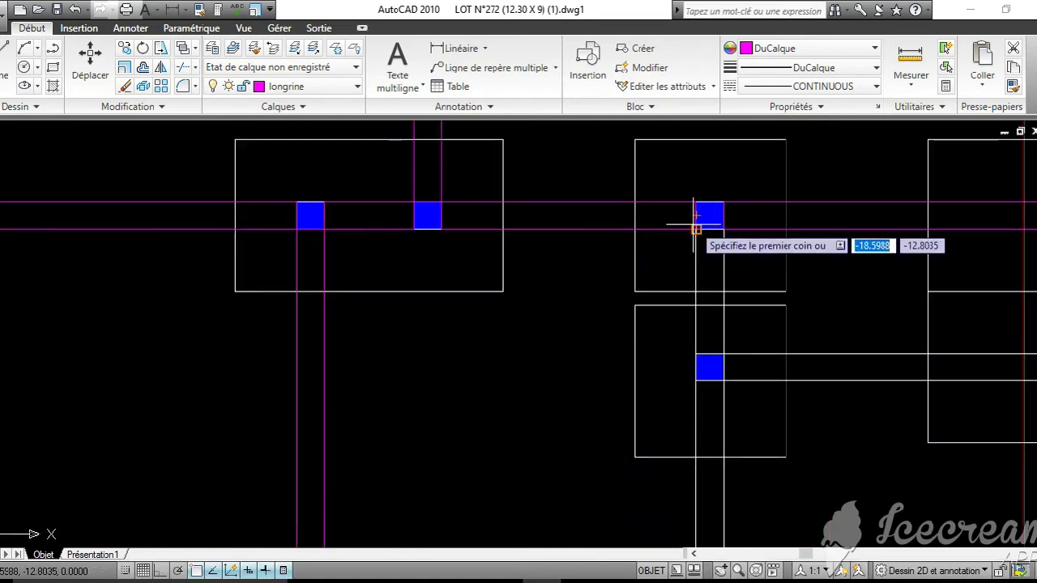
scroll(695, 227, up, 5)
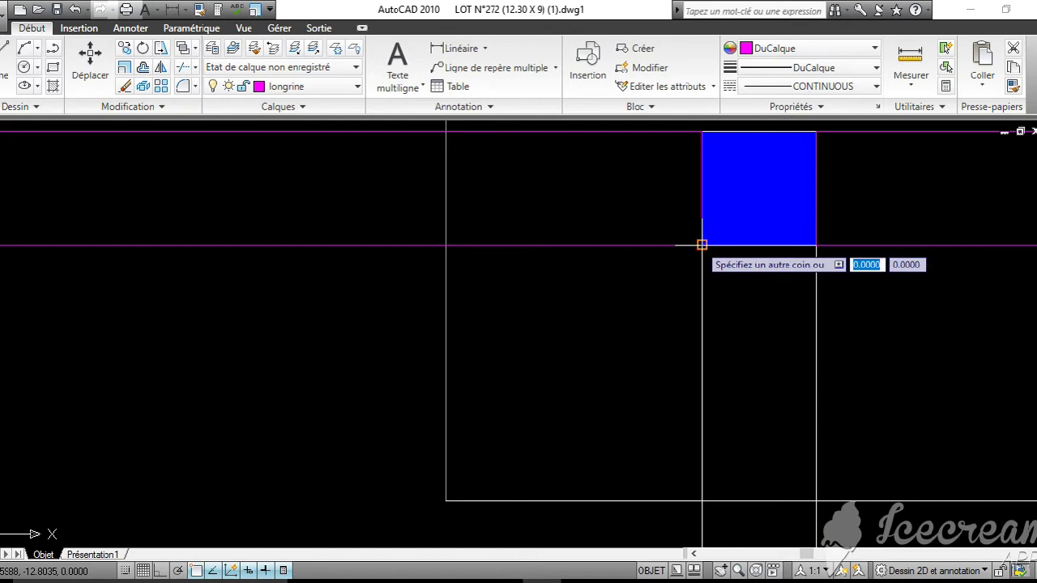
middle_drag(729, 347, 710, 217)
scroll(737, 324, down, 5)
middle_drag(750, 415, 734, 316)
scroll(727, 273, up, 2)
click(728, 273)
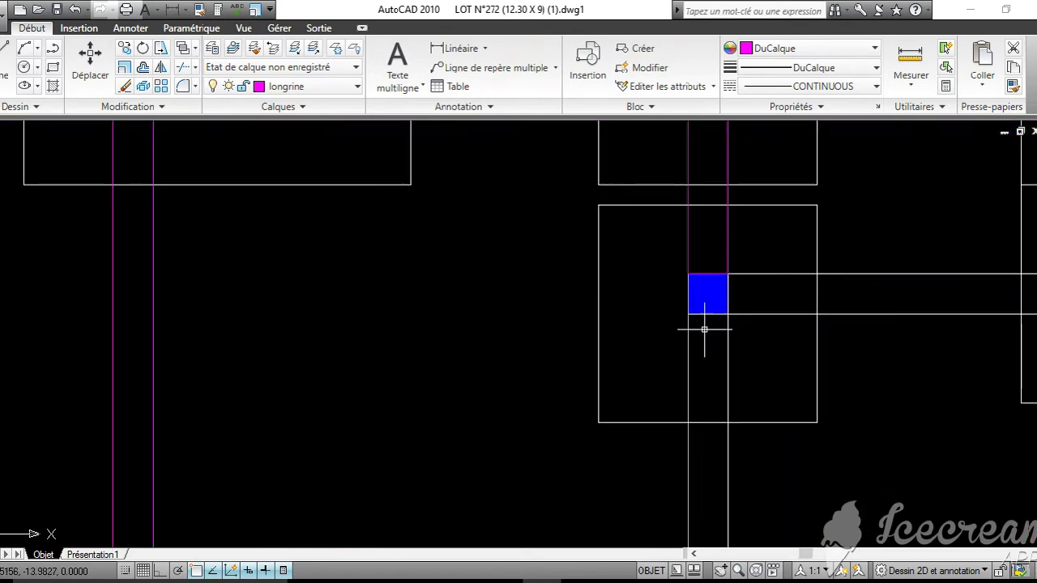
Continue the right vertical longrine with a 0.20 wide rectangle down to the third-row post
click(688, 312)
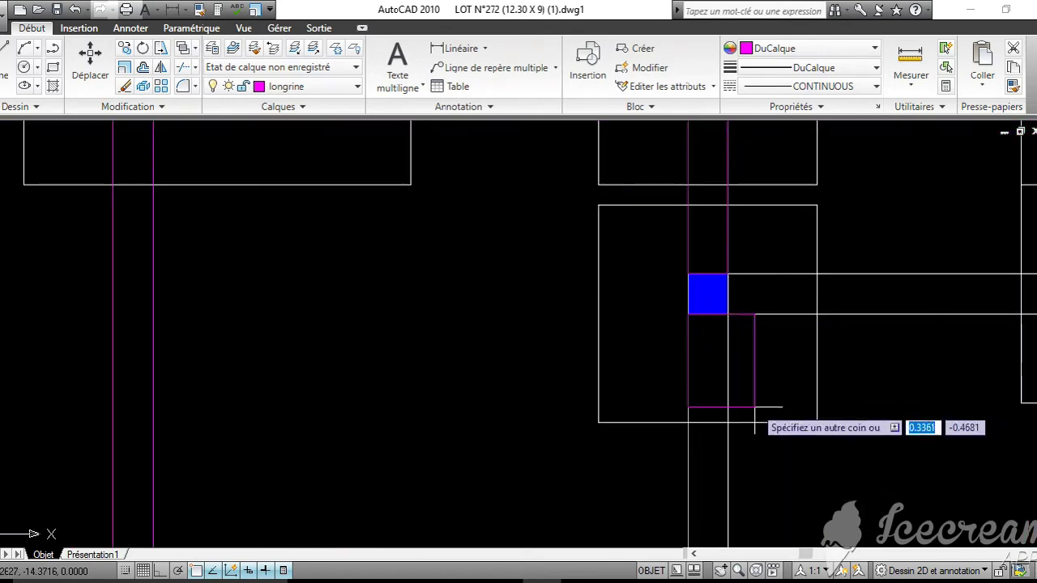
middle_drag(757, 504, 749, 293)
scroll(712, 409, down, 5)
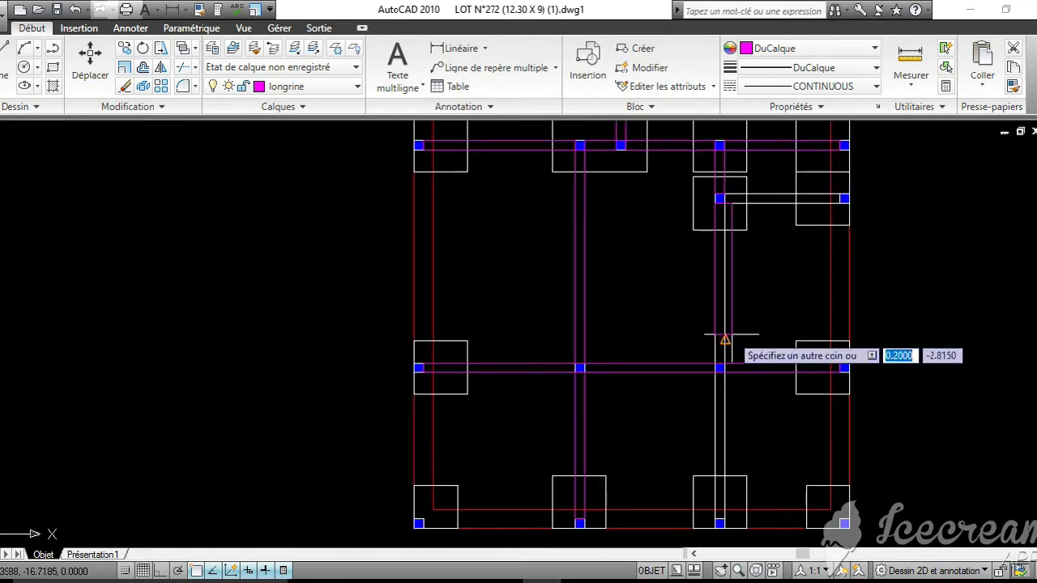
scroll(720, 344, up, 4)
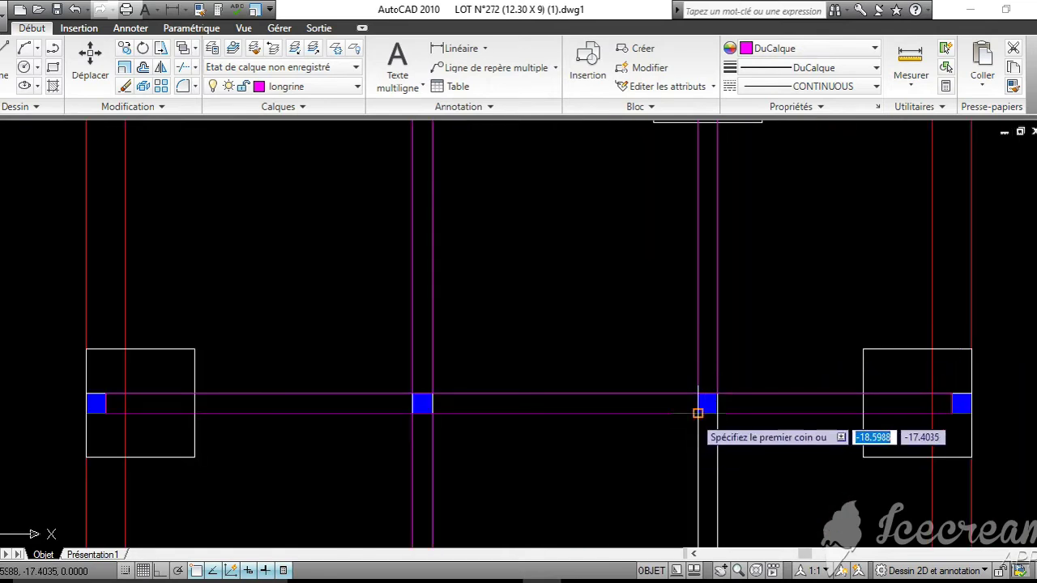
Extend the right vertical longrine from the third-row post to the bottom-row post with a 0.20 wide rectangle
click(697, 413)
scroll(752, 240, down, 3)
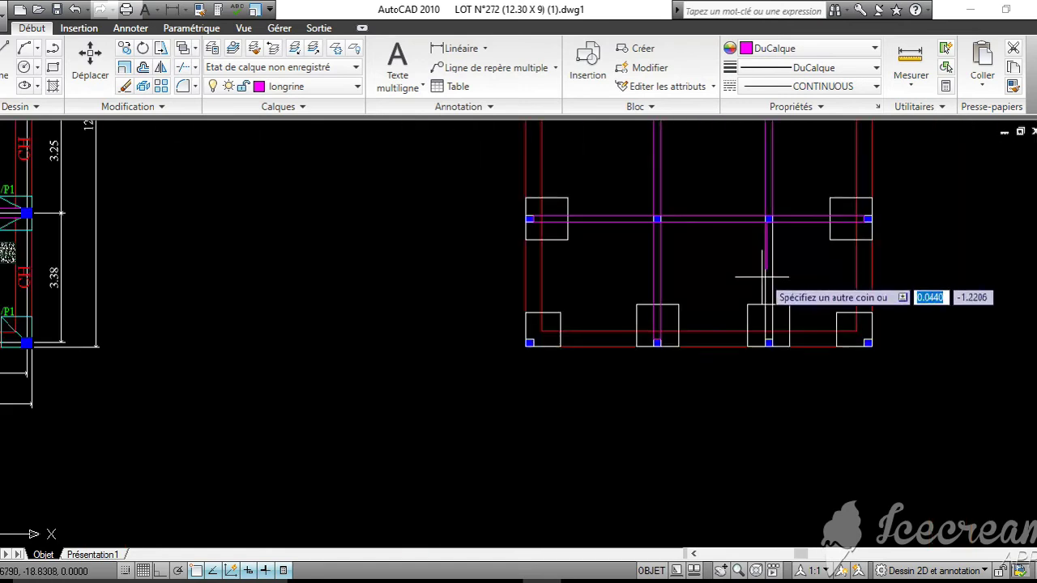
scroll(761, 307, up, 3)
scroll(770, 327, up, 3)
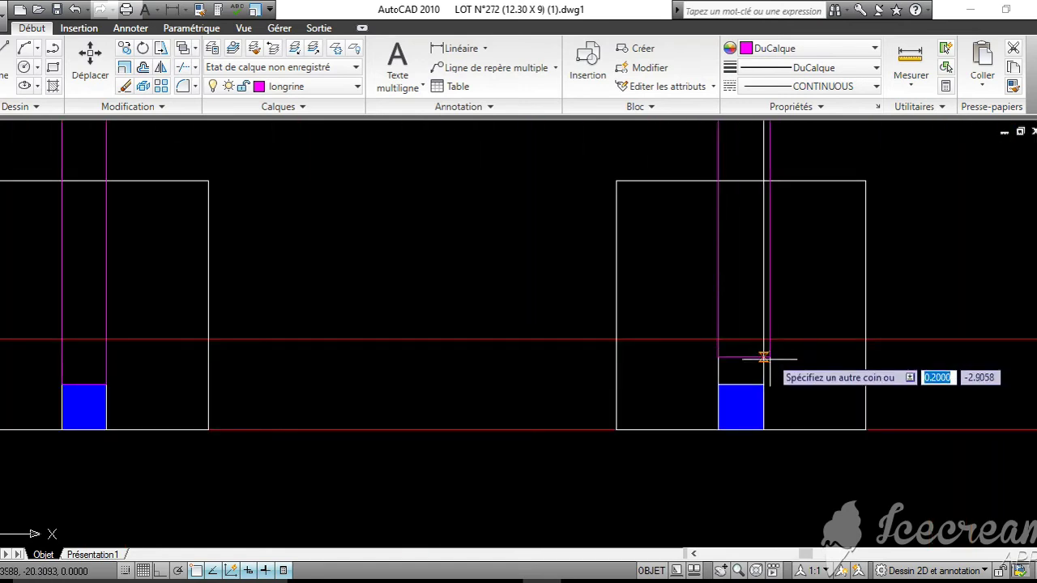
Compare the drawn longrines with the reference FONDATION plan to check which elements remain
middle_drag(809, 275, 801, 362)
scroll(805, 298, down, 6)
middle_drag(807, 280, 769, 437)
scroll(793, 333, down, 8)
middle_drag(837, 207, 838, 283)
scroll(796, 300, up, 6)
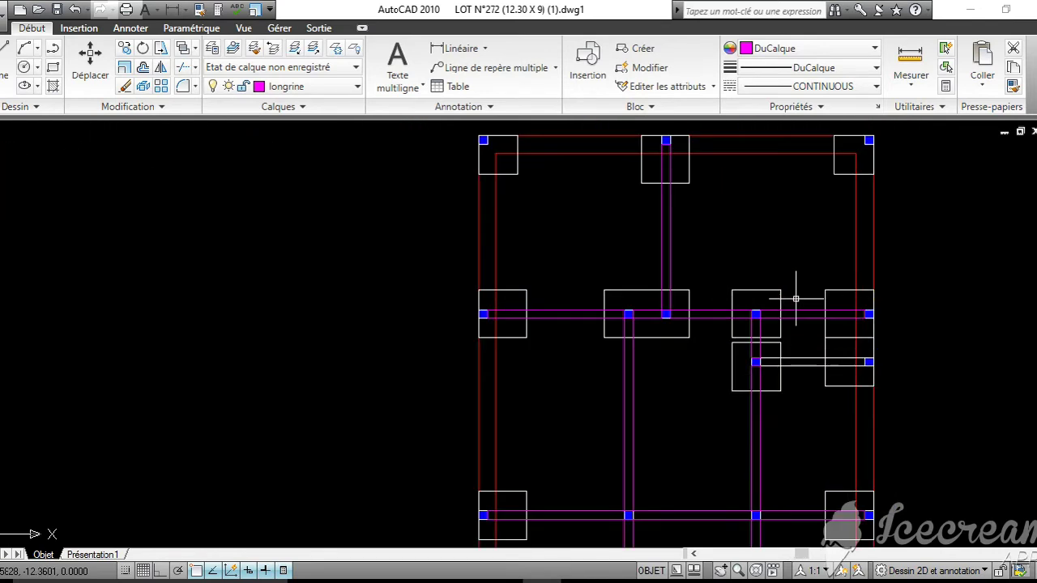
middle_drag(781, 300, 799, 257)
scroll(790, 259, down, 8)
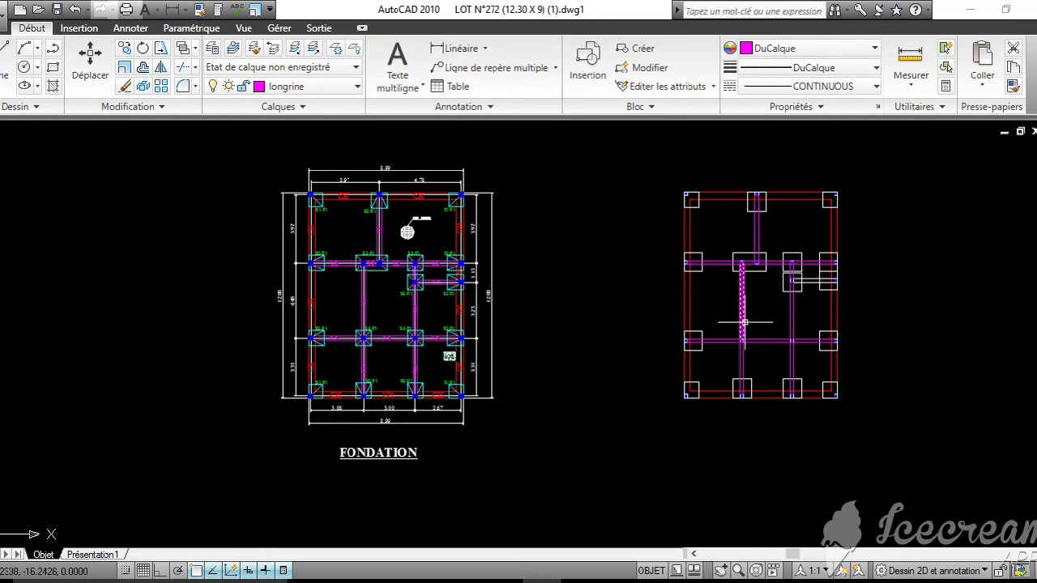
scroll(414, 237, up, 4)
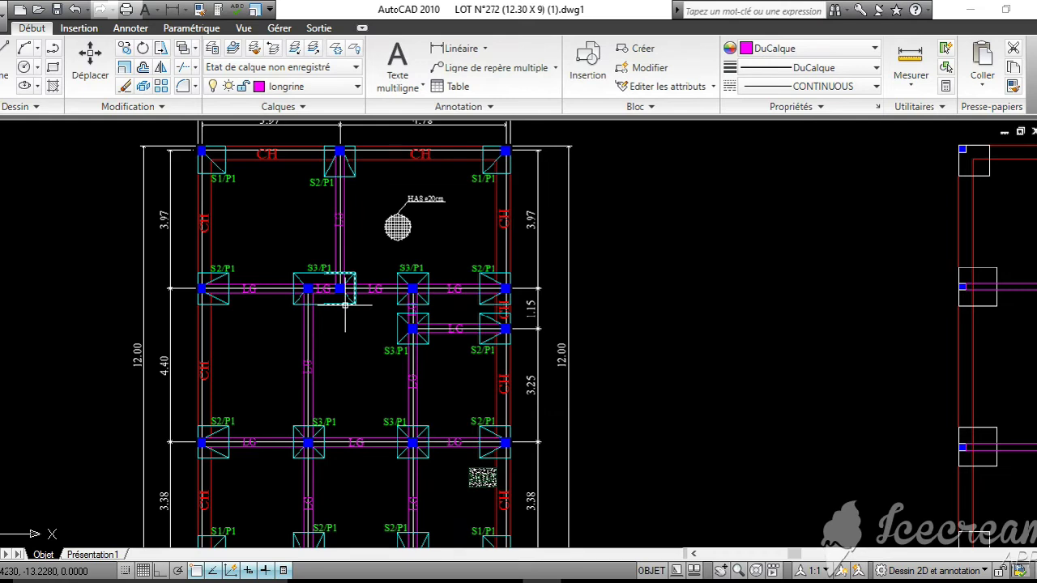
mouse_move(564, 287)
middle_down()
mouse_move(347, 228)
mouse_move(624, 282)
mouse_move(740, 332)
middle_up()
scroll(347, 228, down, 2)
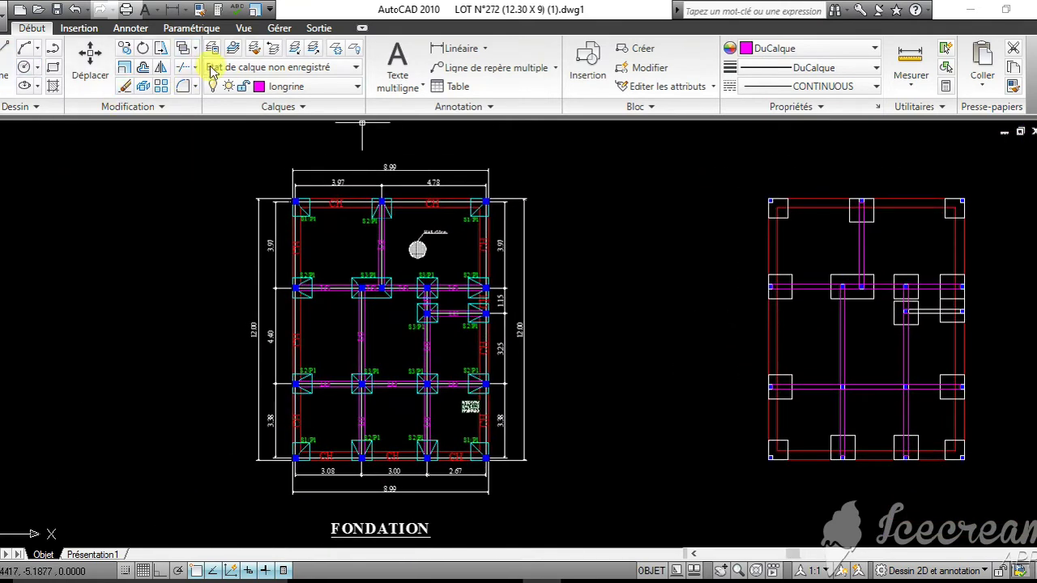
Make semelle the current layer and draw a short, nearly horizontal sample line between the two plans
click(323, 87)
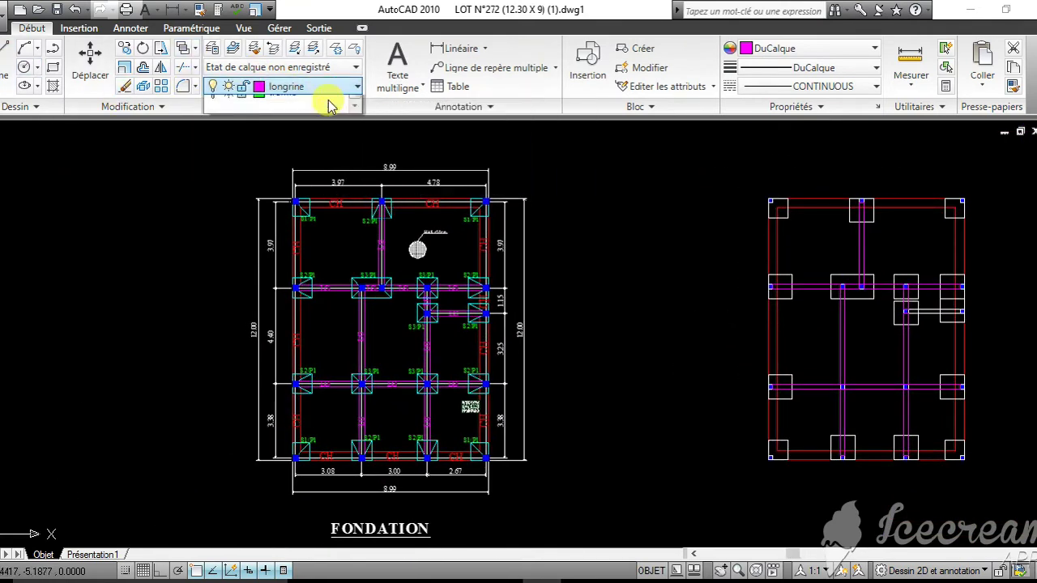
click(277, 238)
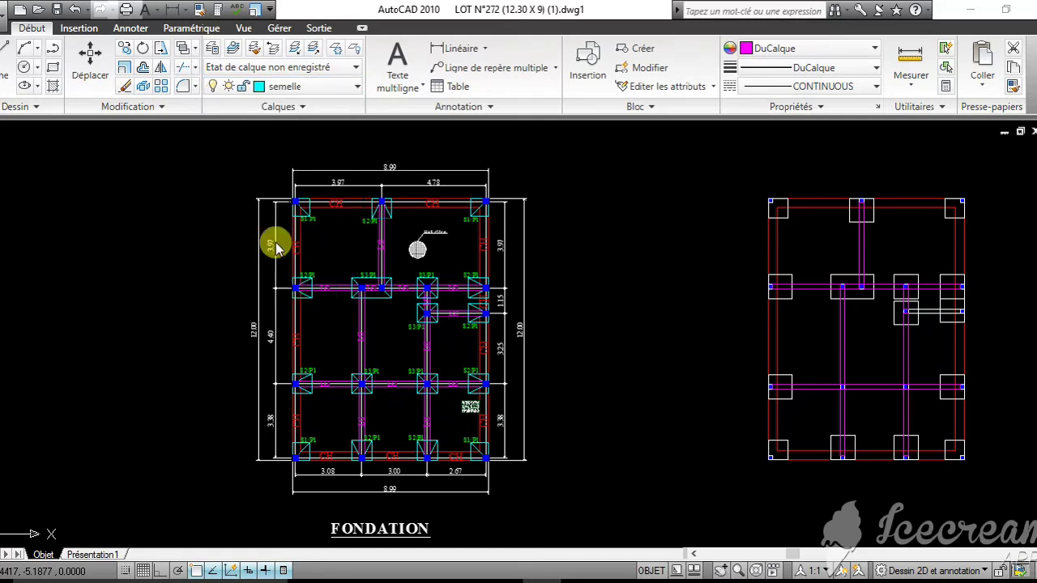
click(9, 77)
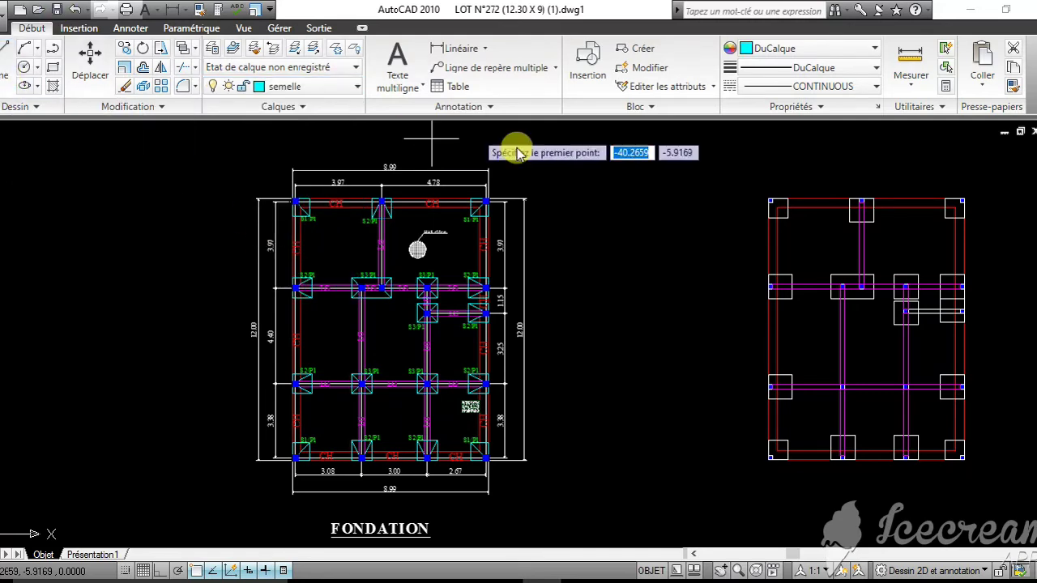
click(604, 195)
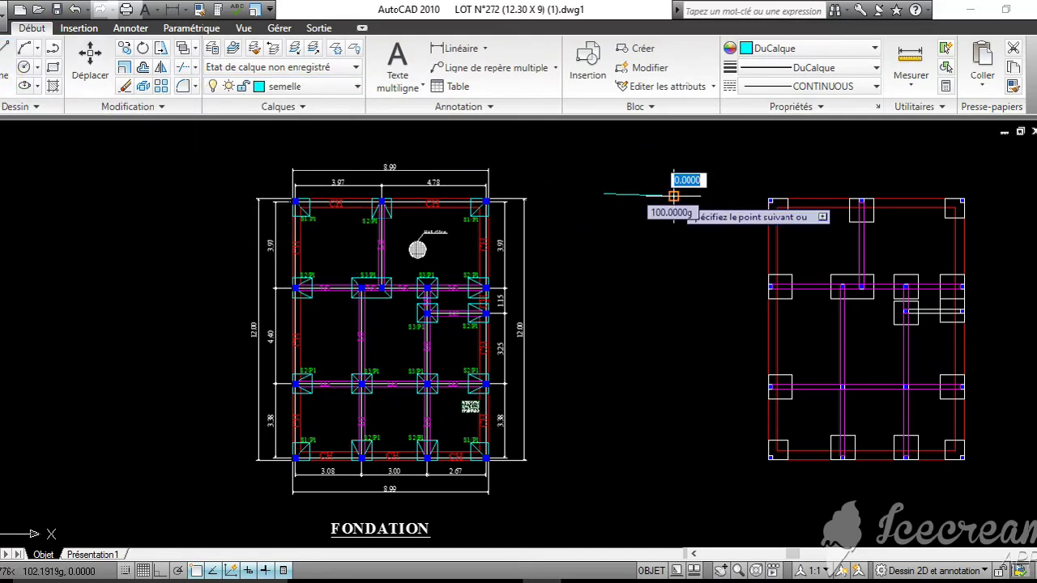
click(673, 196)
key(Return)
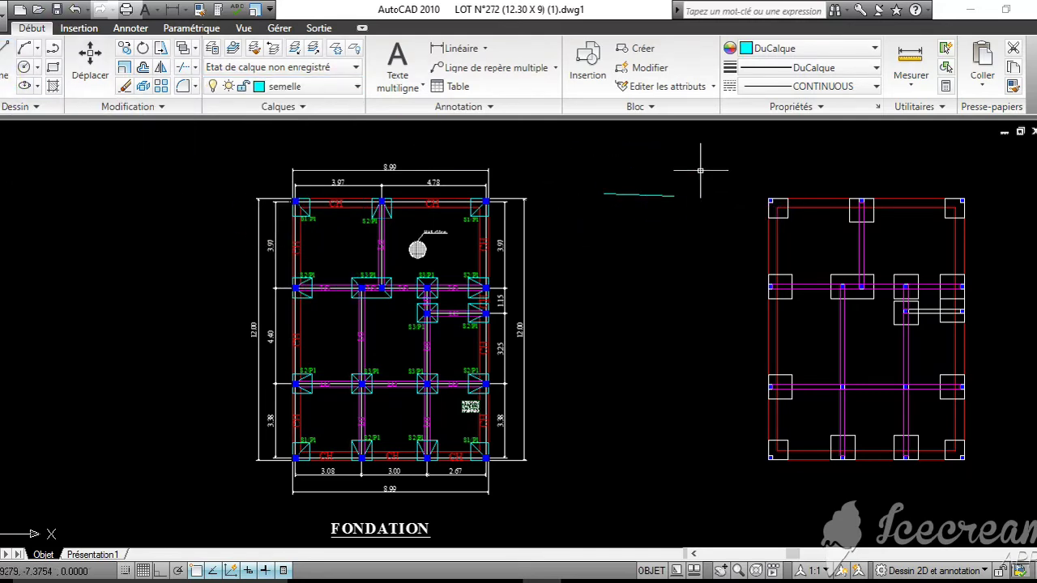
Match the properties of the semelle sample line onto the three footings in the top row
click(1013, 85)
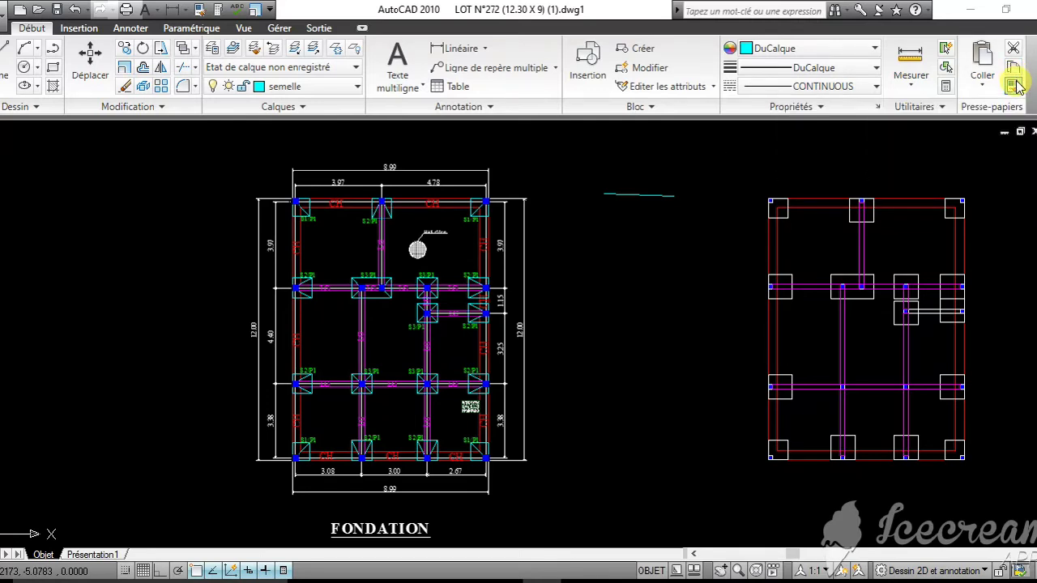
click(636, 195)
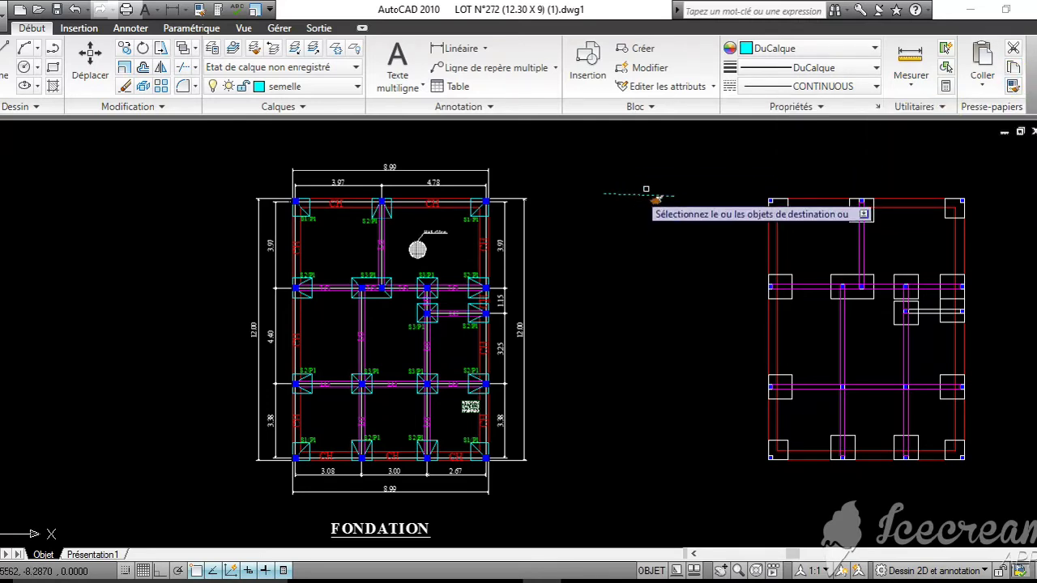
scroll(776, 205, up, 3)
click(792, 197)
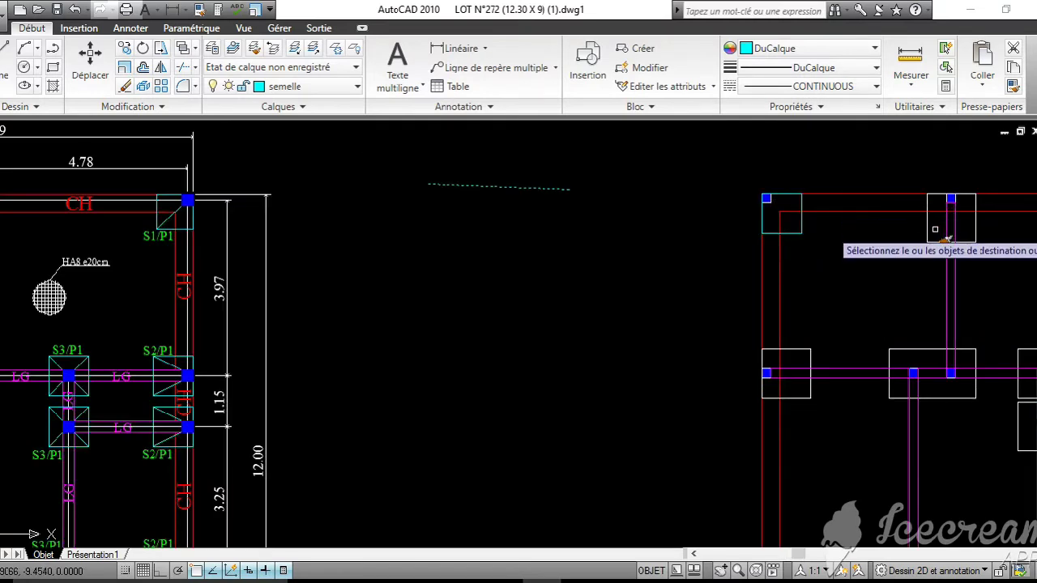
click(924, 239)
middle_drag(925, 238, 478, 155)
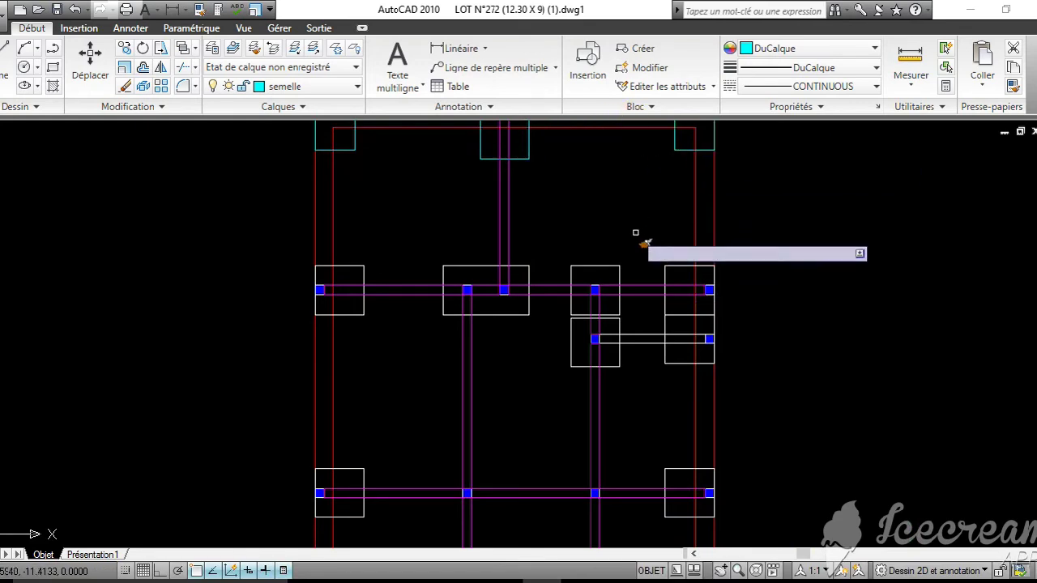
Apply the semelle properties to the second row's right interior footing, the one below it, and the two adjoining right-edge footings
click(609, 264)
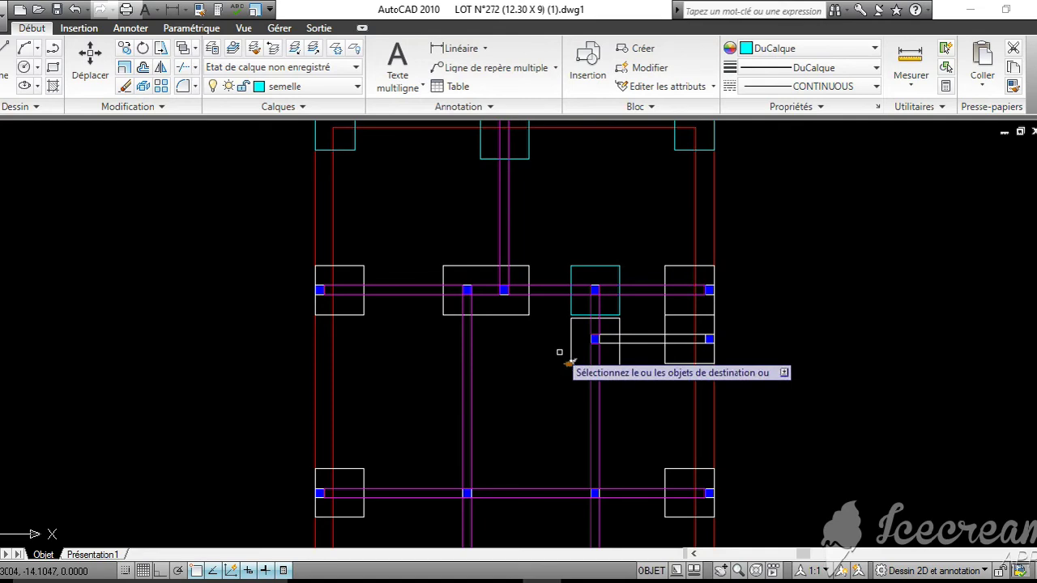
click(674, 281)
click(671, 356)
right_click(648, 367)
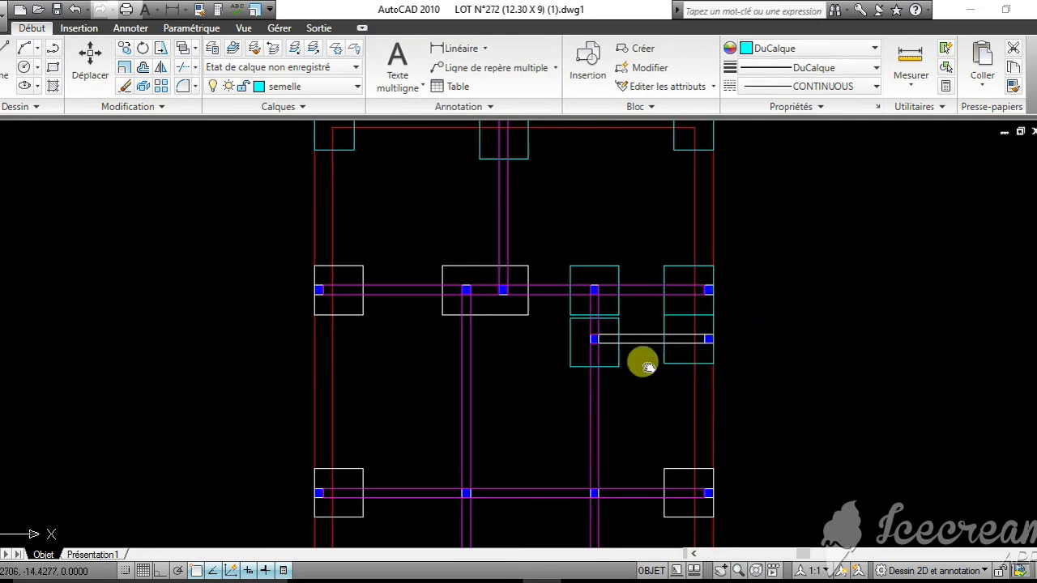
middle_drag(648, 367, 900, 275)
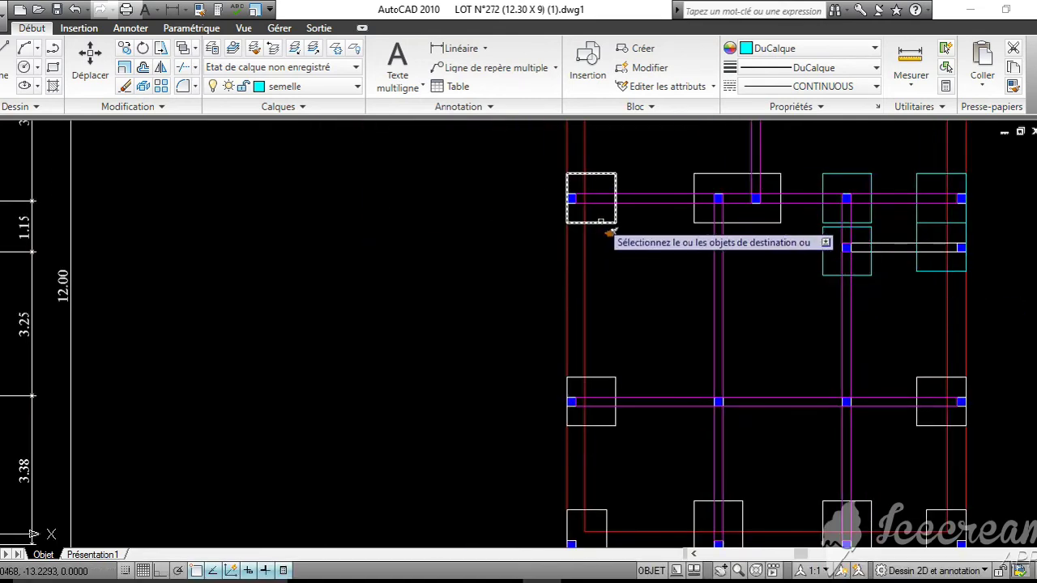
Apply the semelle properties to the left-edge footings of the second and third rows and the bottom-left corner footing
scroll(609, 233, up, 2)
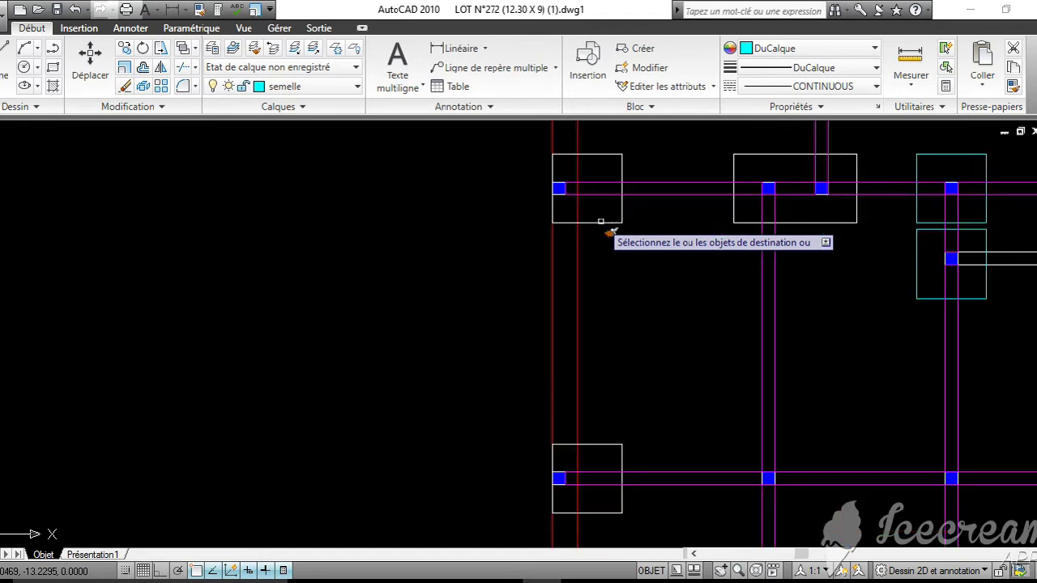
scroll(609, 234, down, 4)
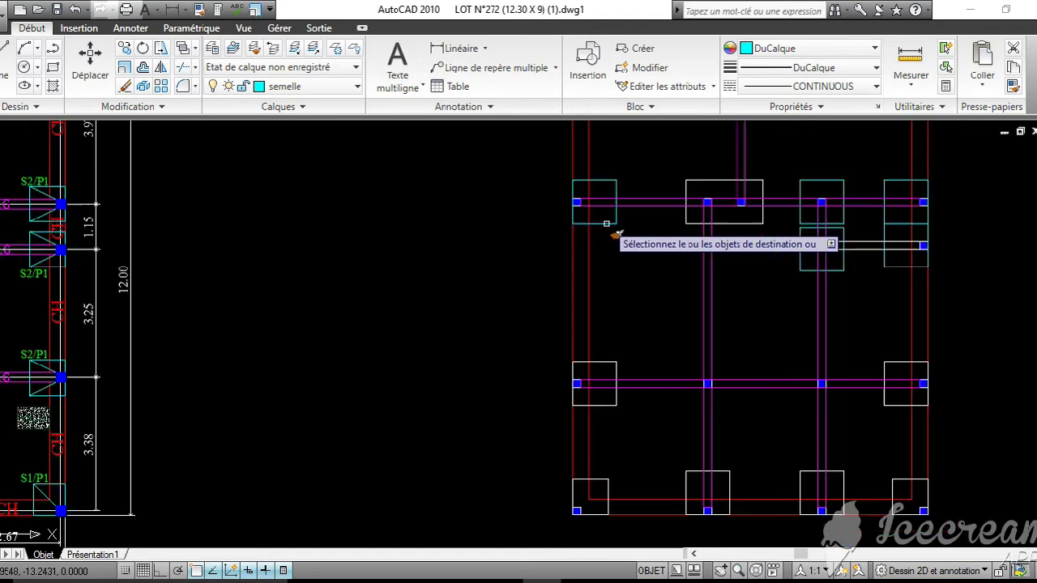
scroll(594, 329, up, 4)
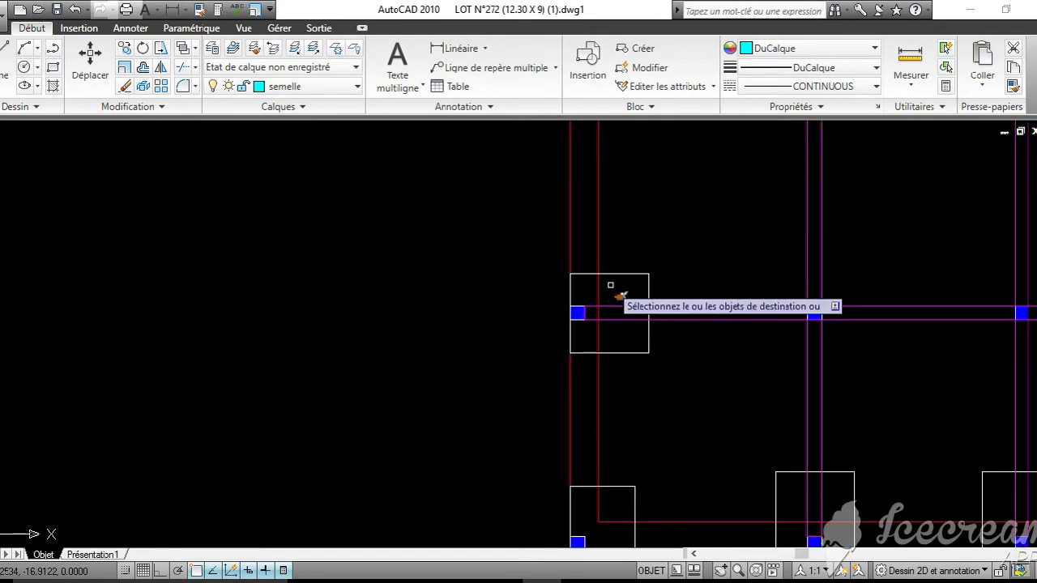
middle_drag(619, 442, 618, 338)
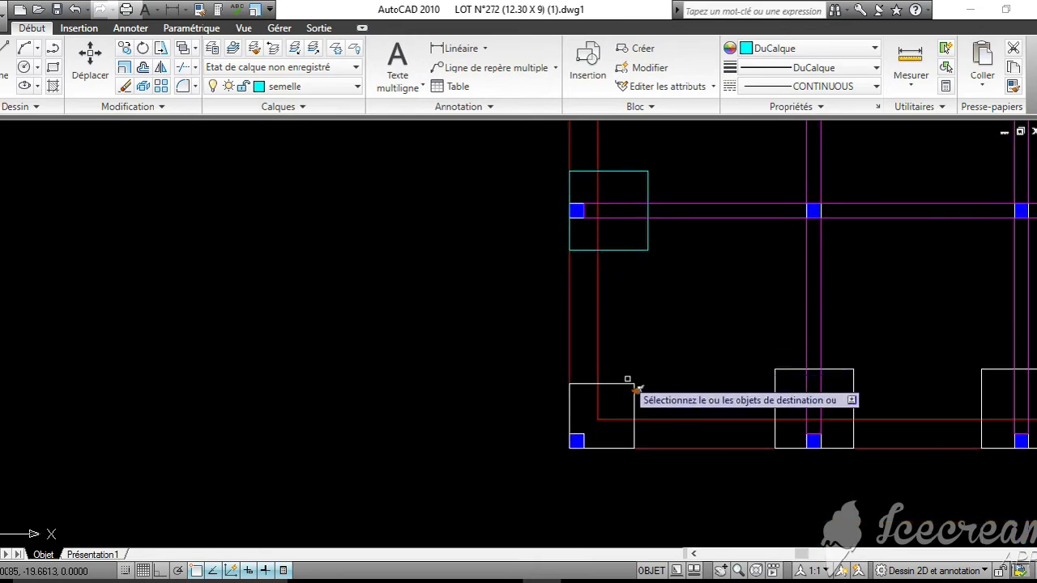
click(630, 384)
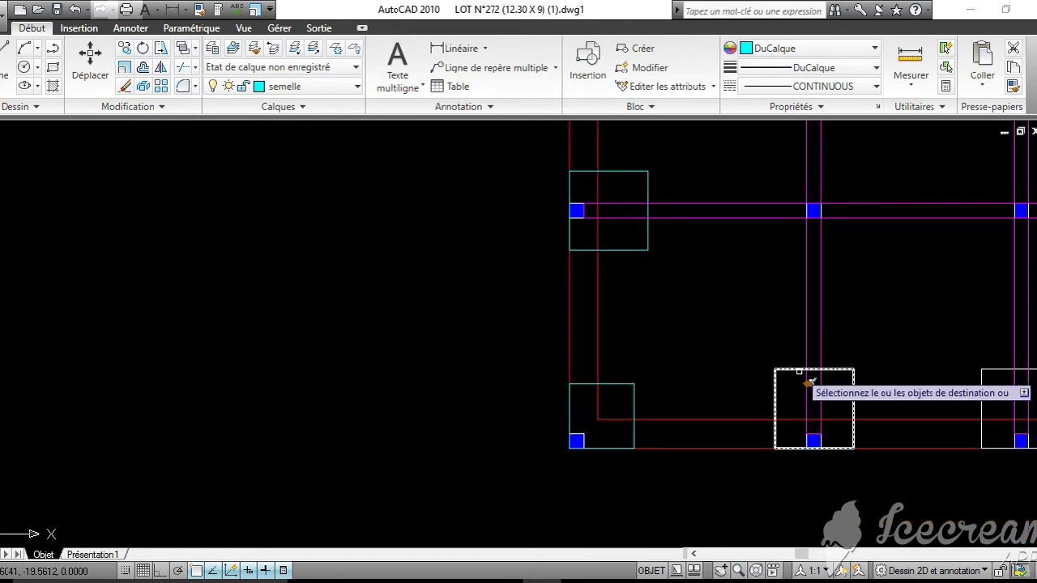
Apply the semelle properties to the remaining three bottom-row footings and end the property matching
middle_drag(810, 381, 381, 308)
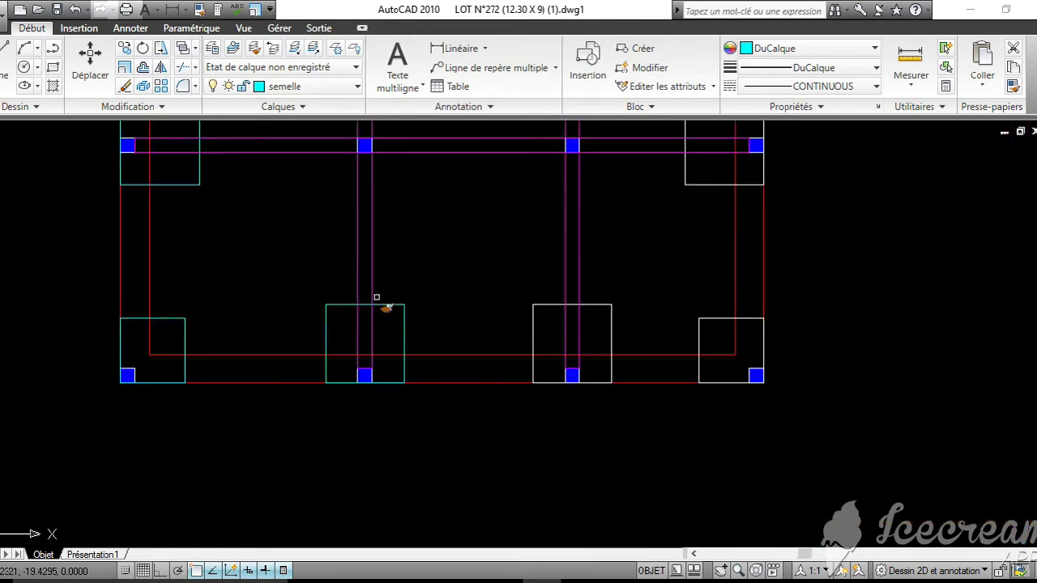
click(540, 308)
click(698, 319)
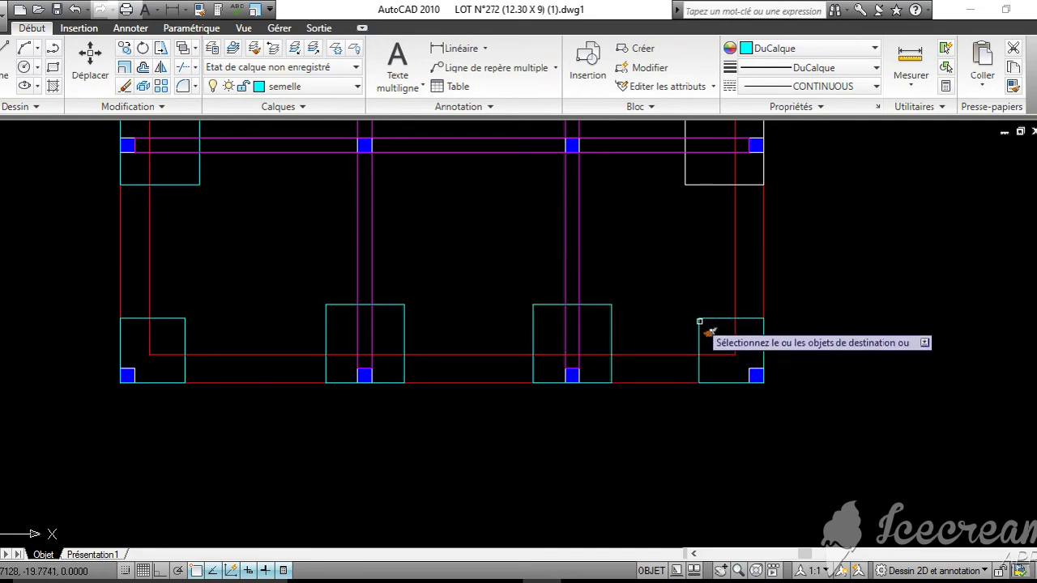
scroll(703, 299, down, 6)
middle_drag(703, 297, 719, 400)
key(Escape)
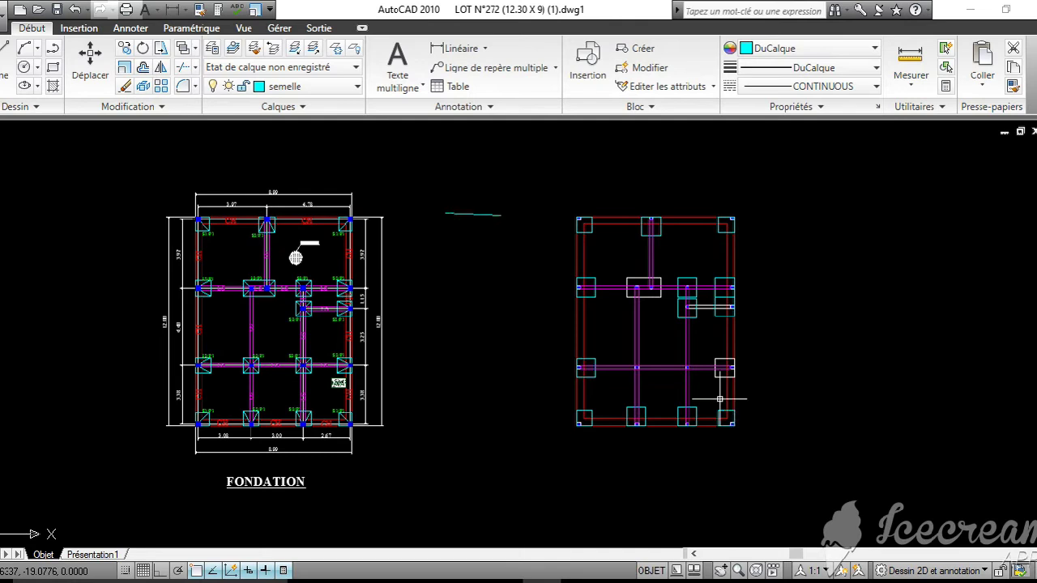
Delete the semelle sample line between the two plans
middle_drag(501, 266, 590, 214)
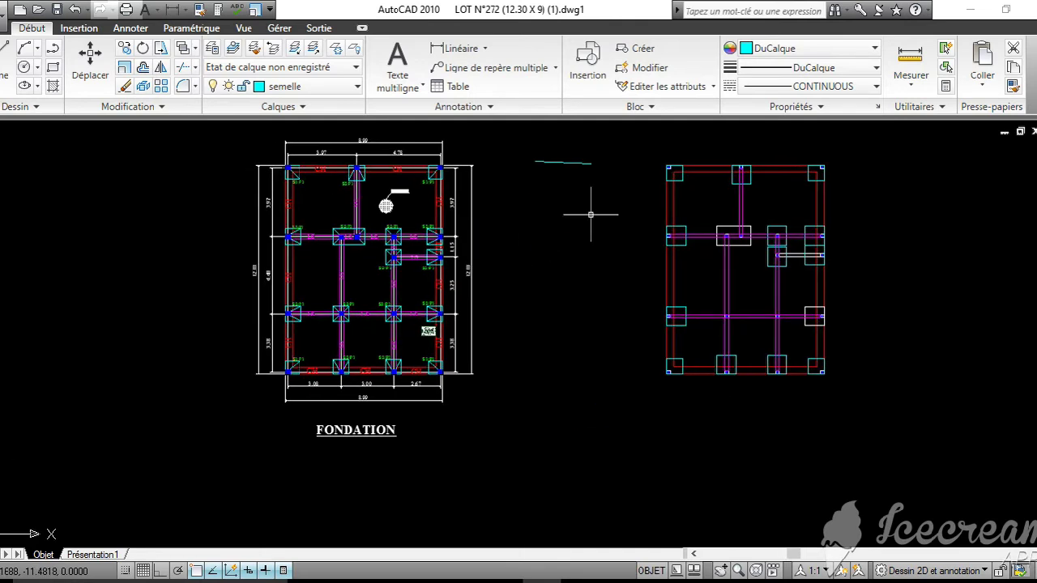
click(619, 212)
click(545, 134)
key(Delete)
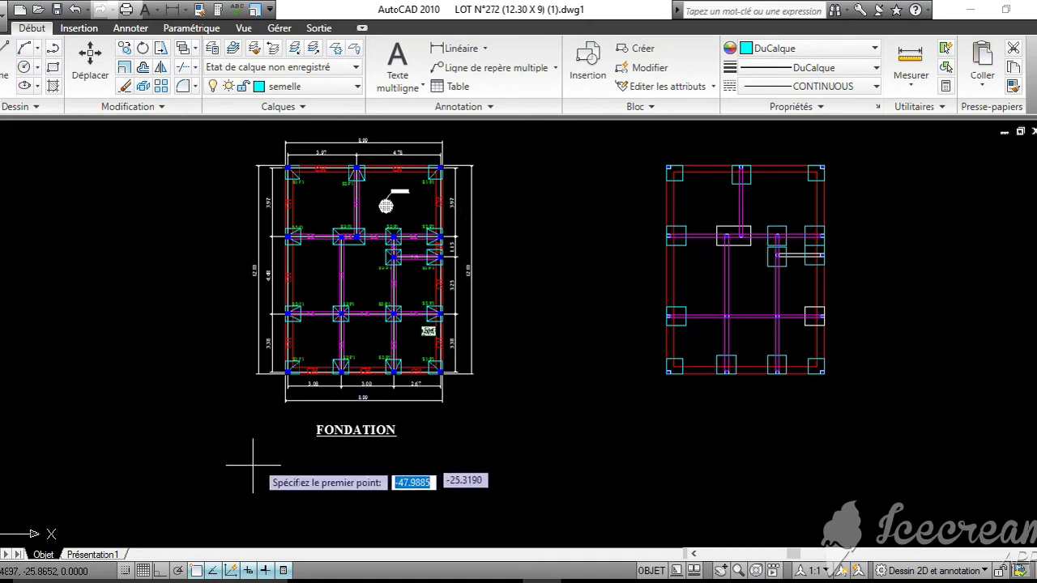
Draw the top-left corner footing's diagonal from its inner corner to the inner corner of the post
scroll(723, 183, up, 3)
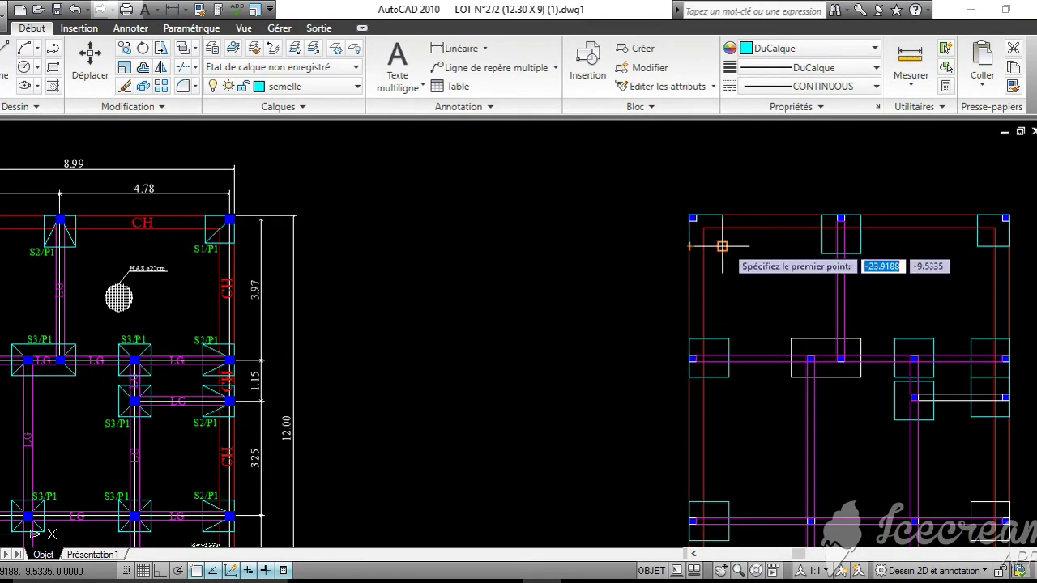
click(720, 245)
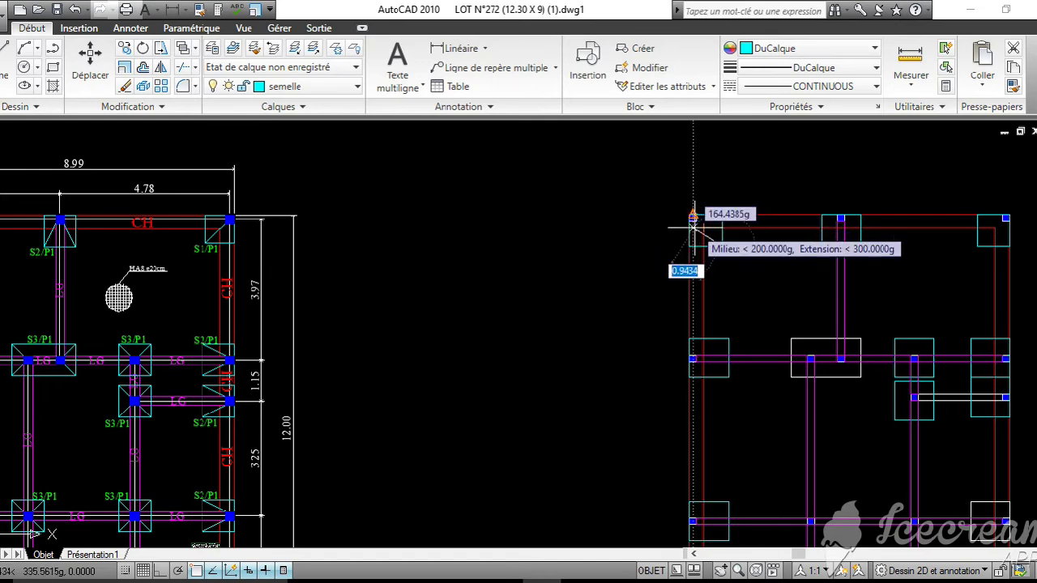
scroll(693, 219, up, 3)
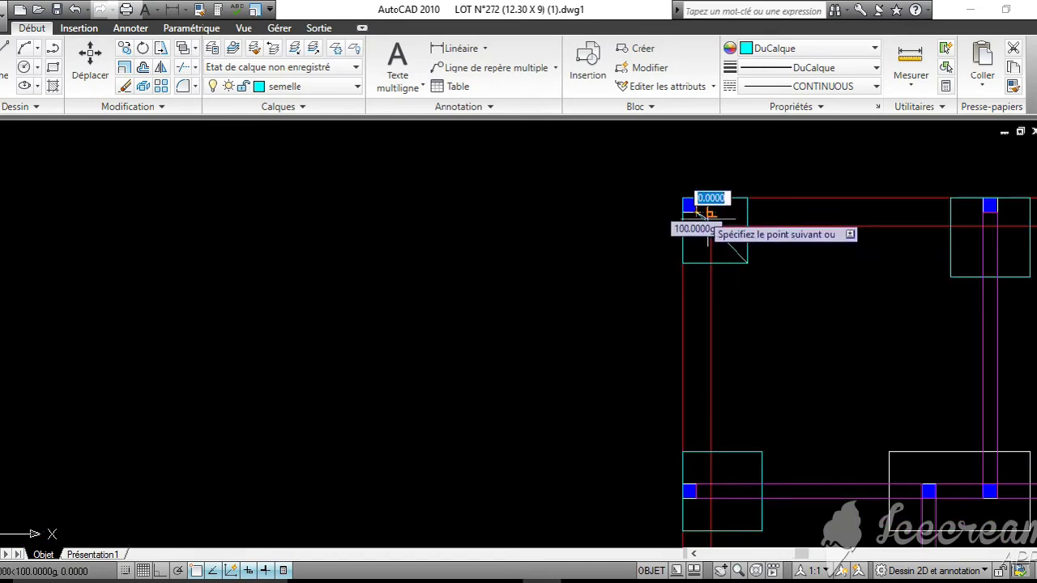
middle_drag(1034, 292, 794, 325)
key(Return)
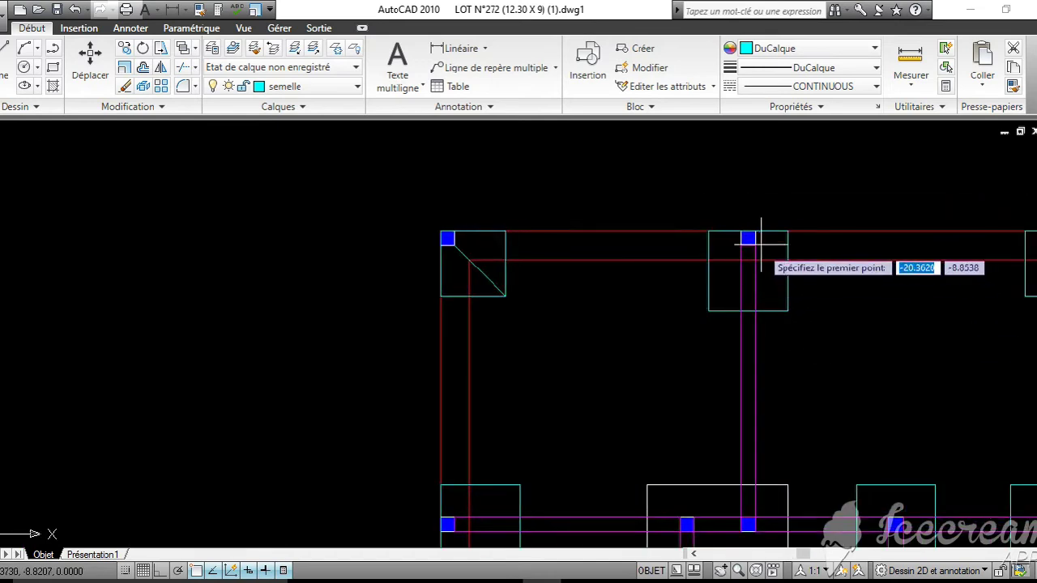
Draw the two diagonals of the top-row middle footing, from its lower corners to the lower corners of the post
click(708, 309)
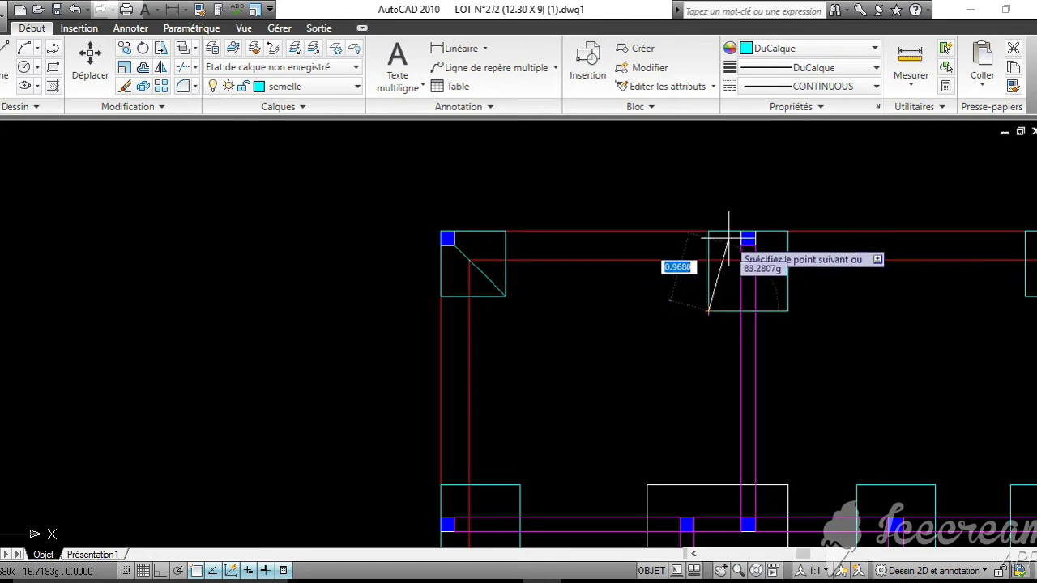
click(741, 244)
key(Return)
key(Return)
click(788, 310)
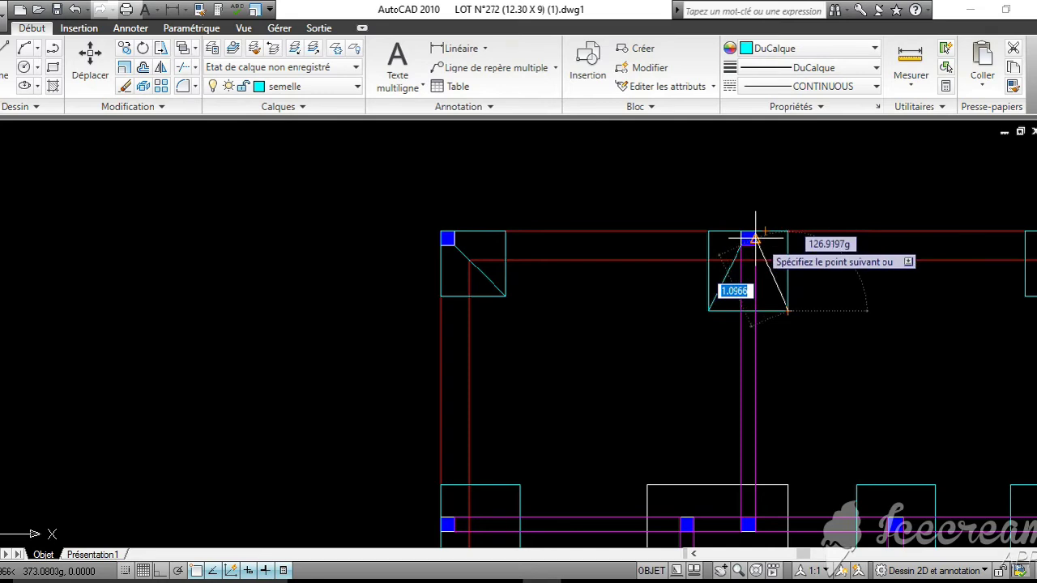
click(754, 244)
key(Return)
Draw the top-right corner footing's diagonal from its inner corner to the inner corner of the post
mouse_move(924, 275)
middle_down()
mouse_move(729, 317)
mouse_move(520, 308)
middle_up()
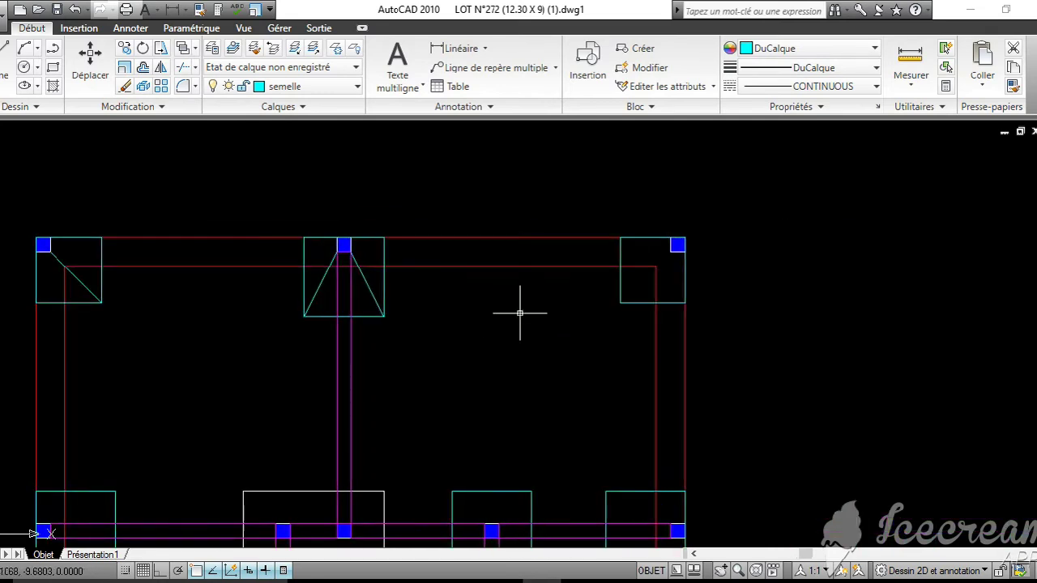
scroll(521, 308, down, 2)
key(Return)
scroll(584, 283, up, 3)
click(577, 332)
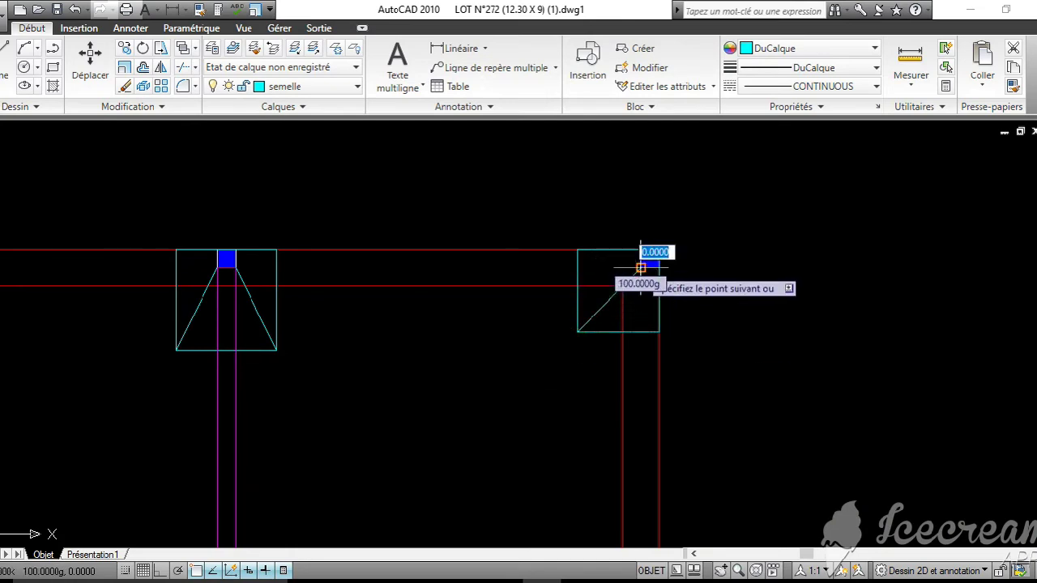
scroll(607, 309, down, 6)
middle_drag(608, 309, 765, 246)
key(Escape)
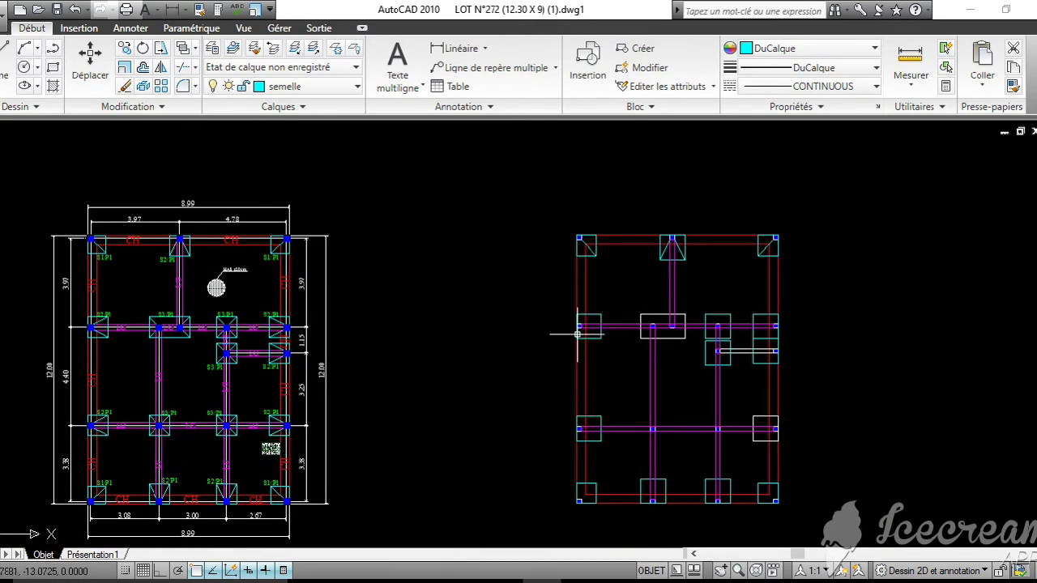
Draw the two diagonals of the second row's left-edge footing, joining the post's inner corners to the footing's inner corners
scroll(613, 327, up, 3)
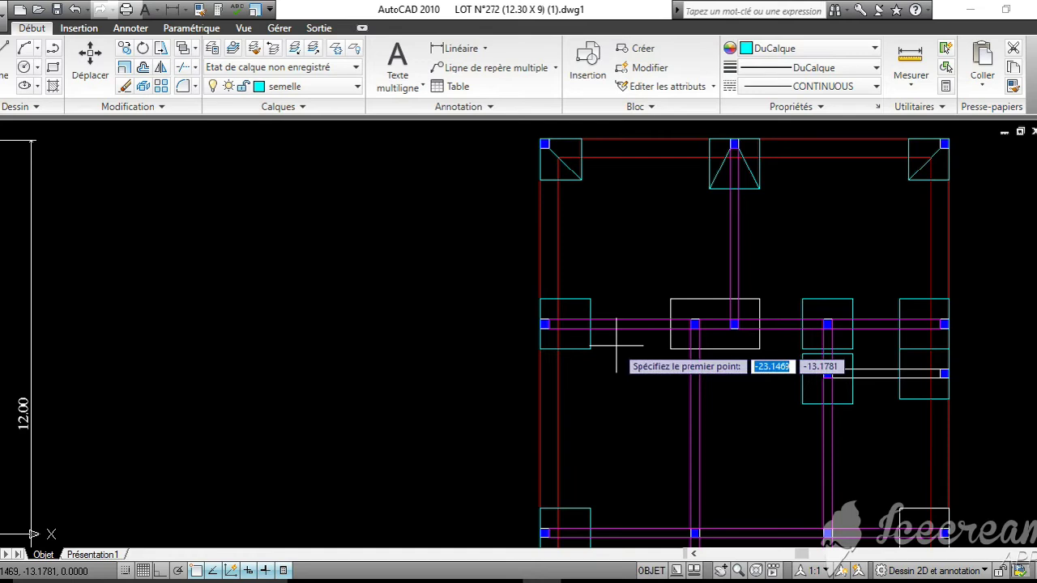
scroll(599, 343, up, 4)
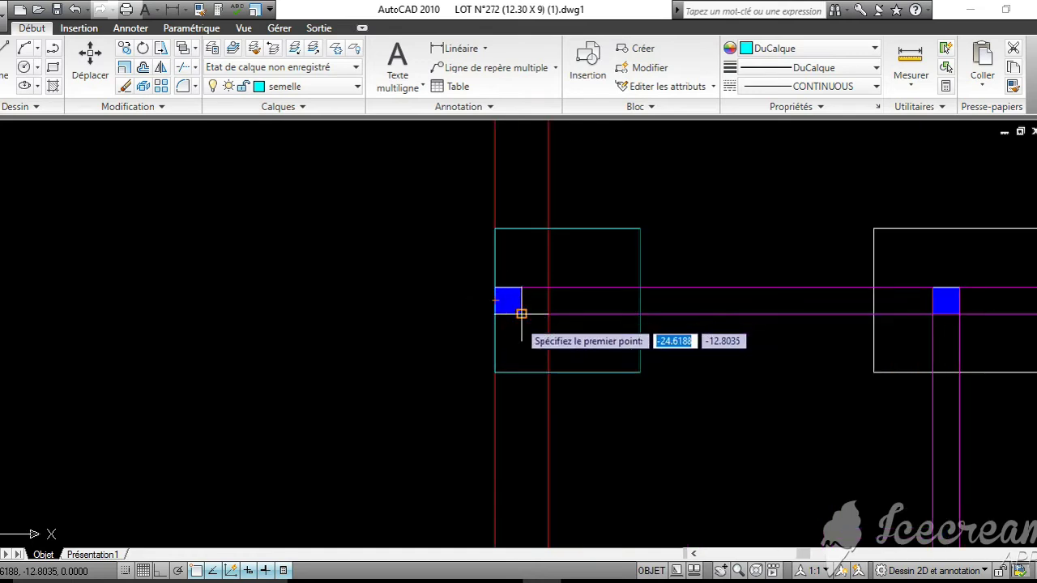
click(521, 313)
click(639, 373)
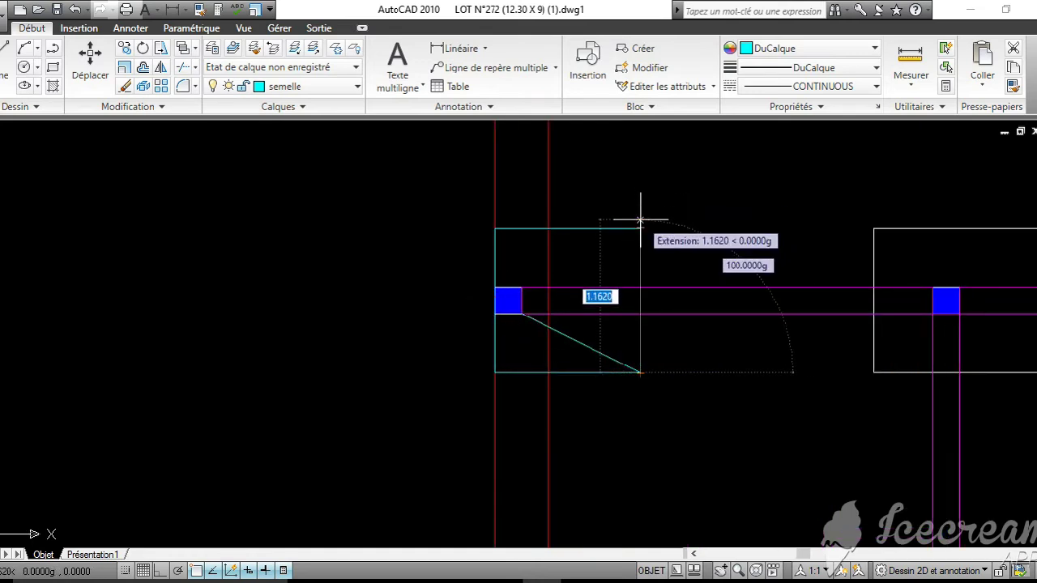
click(521, 286)
key(Return)
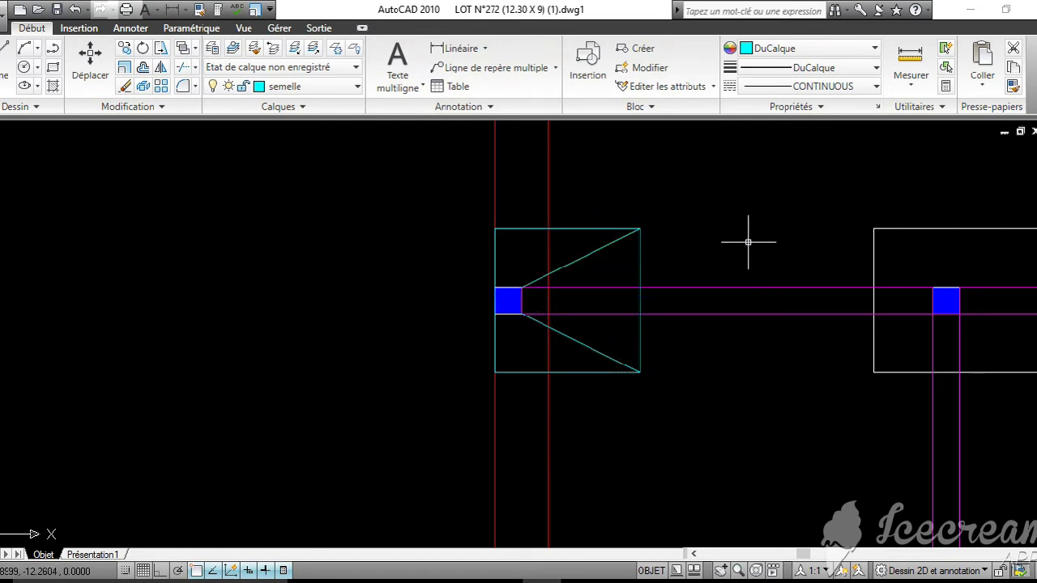
Draw the two left diagonals of the second row's wide two-post footing, from the left post's corners to the footing's left corners
middle_drag(746, 238, 463, 238)
scroll(463, 238, down, 2)
key(Return)
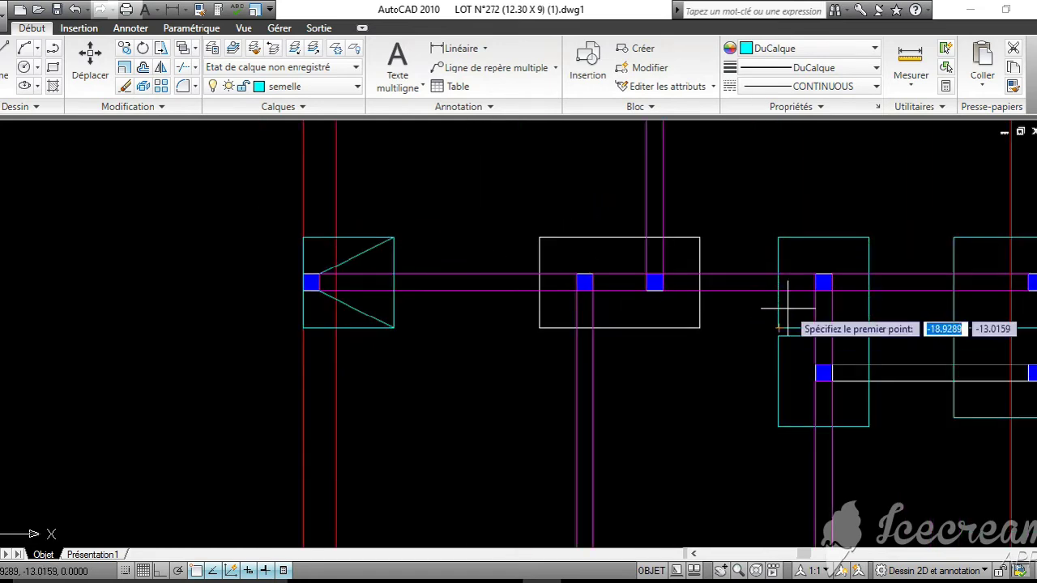
click(576, 275)
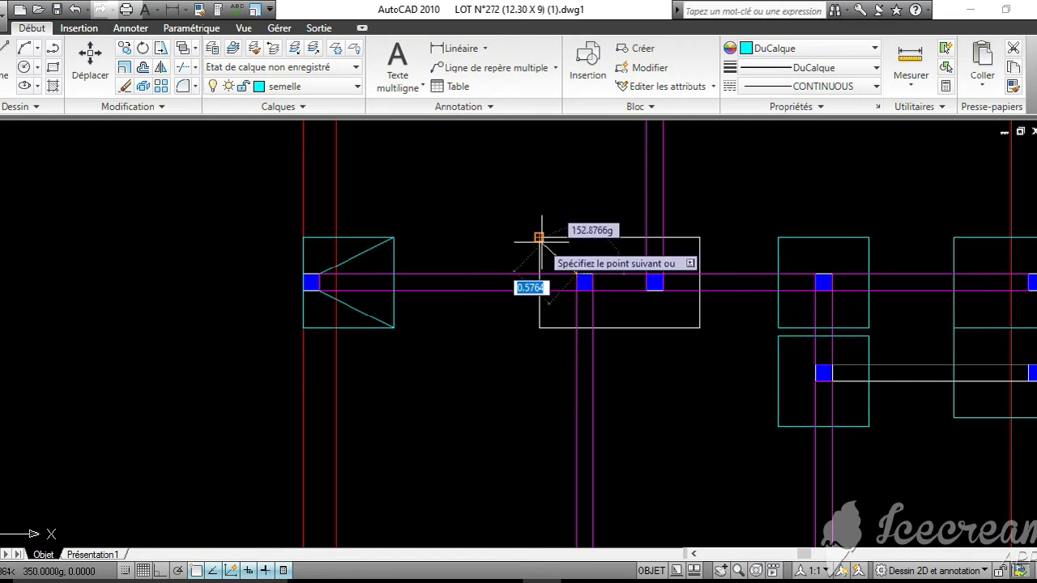
scroll(538, 238, up, 5)
click(539, 238)
key(Return)
key(Return)
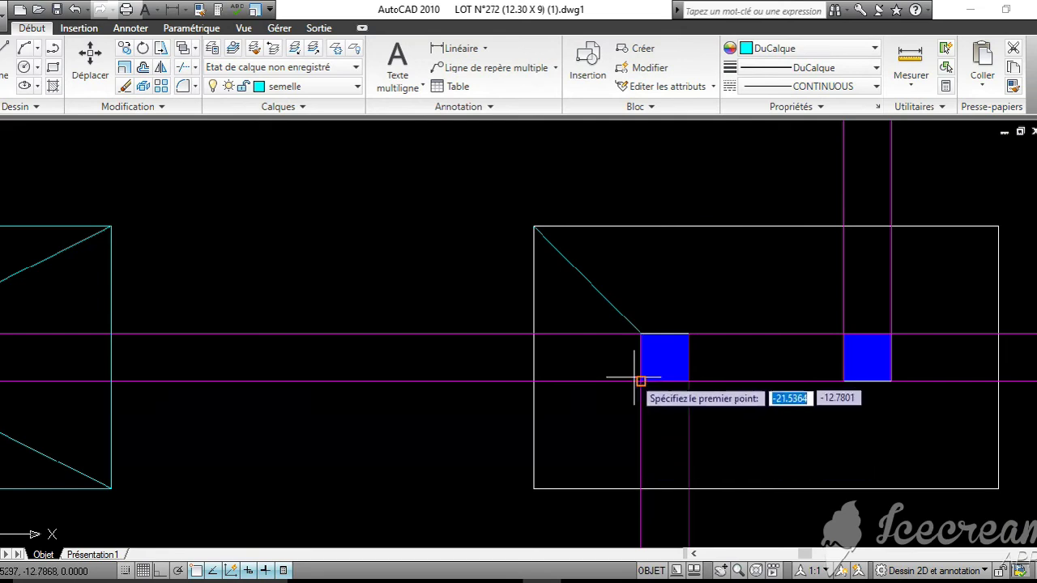
click(640, 380)
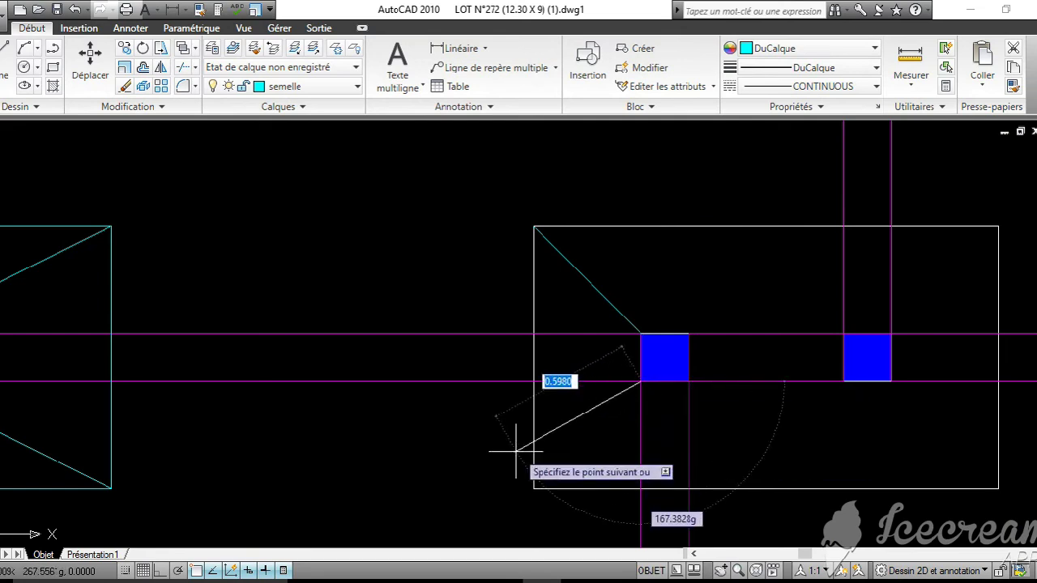
click(534, 489)
key(Return)
key(Return)
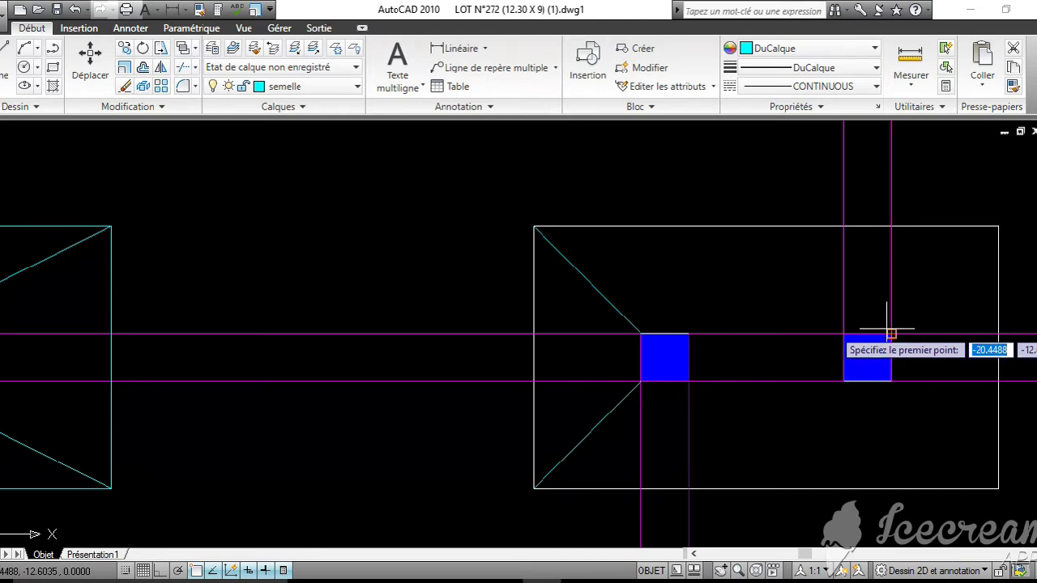
Draw the two right diagonals of the wide two-post footing, from the right post's corners to the footing's right corners
click(891, 333)
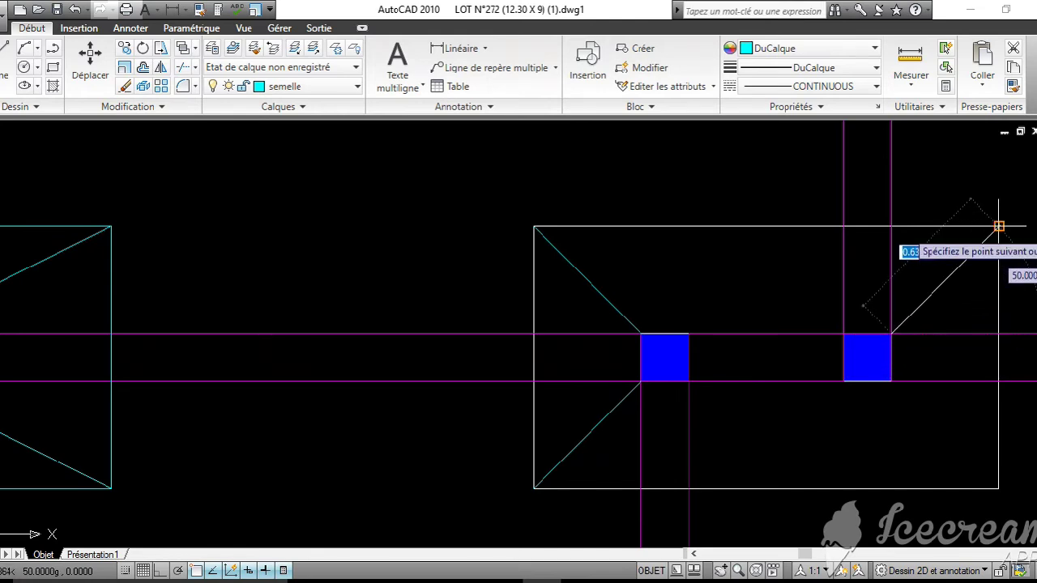
click(998, 227)
key(Return)
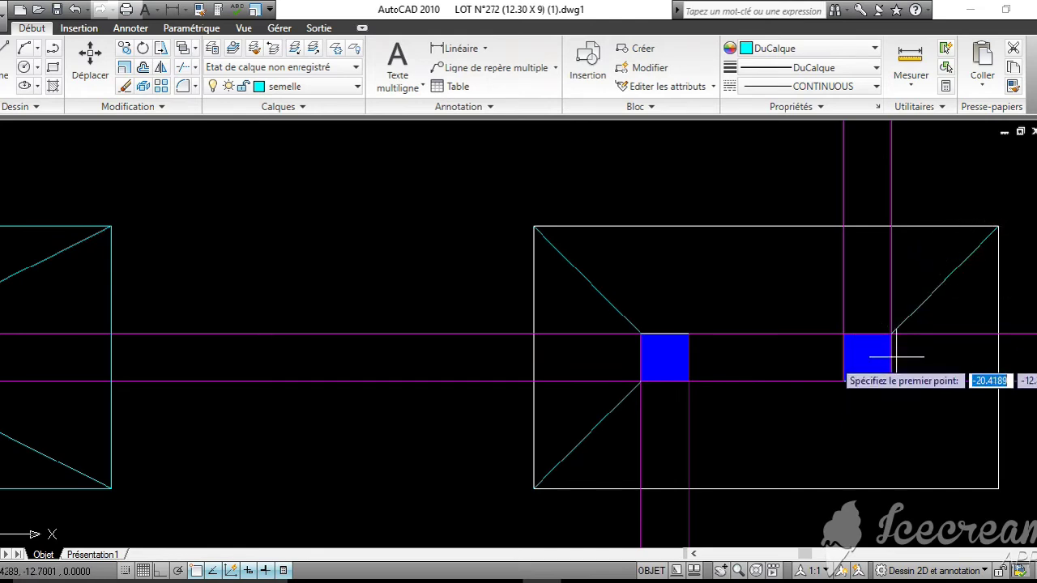
click(891, 381)
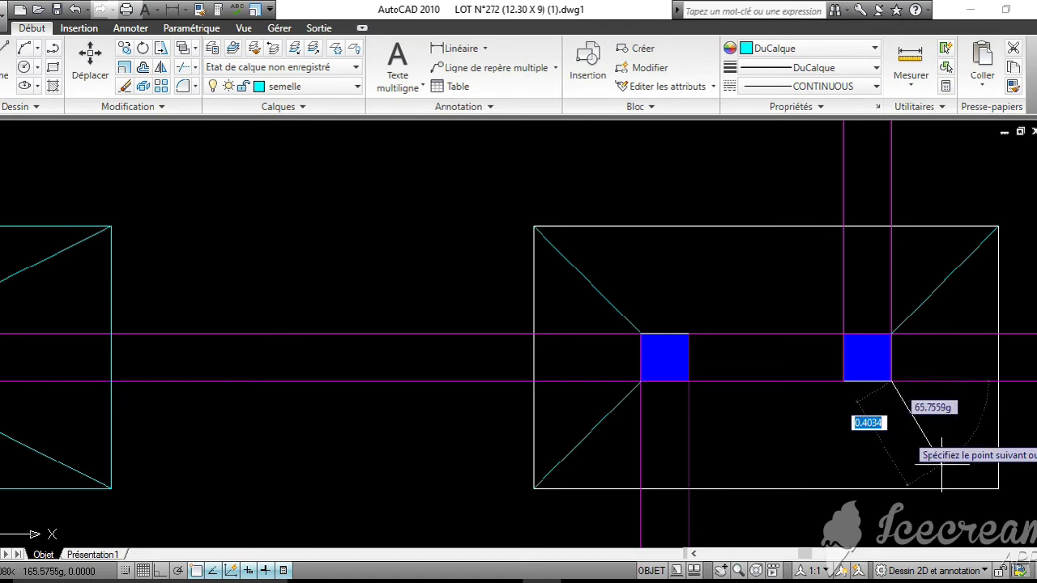
click(999, 489)
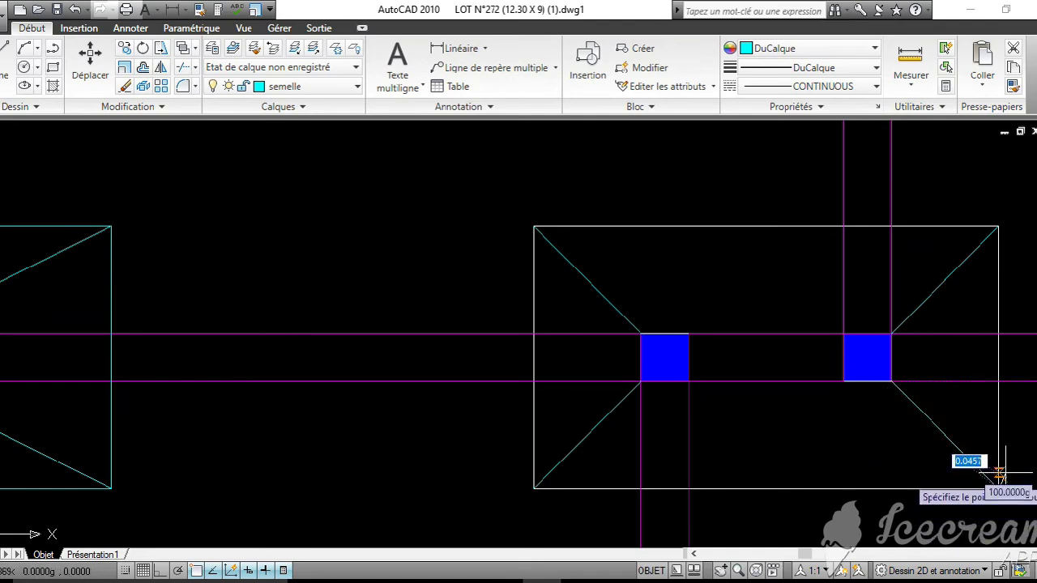
Draw the two upper diagonals of the second row's right interior footing, between its upper corners and the post
middle_drag(999, 486, 732, 427)
scroll(732, 372, down, 4)
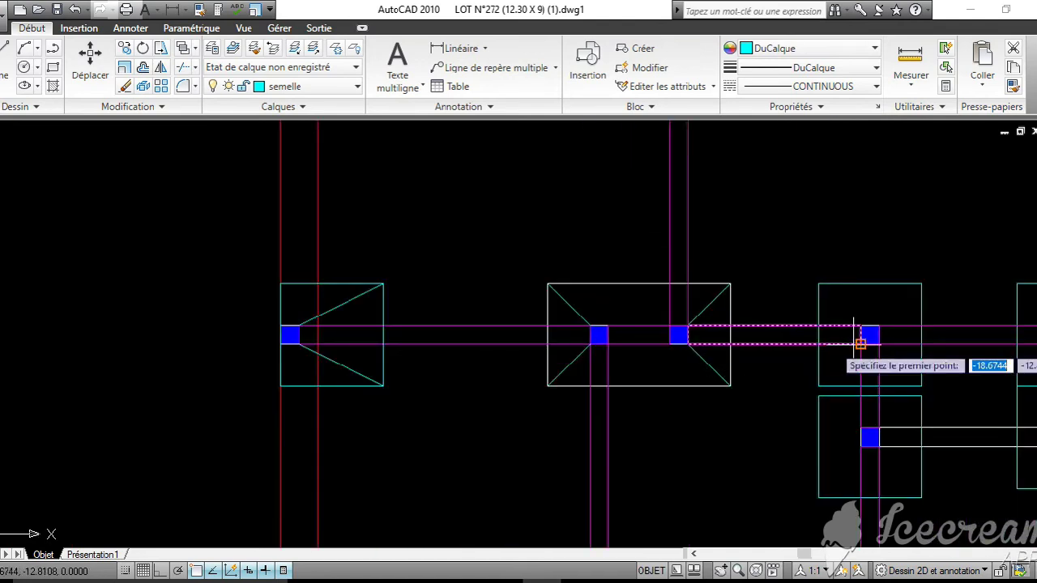
click(920, 284)
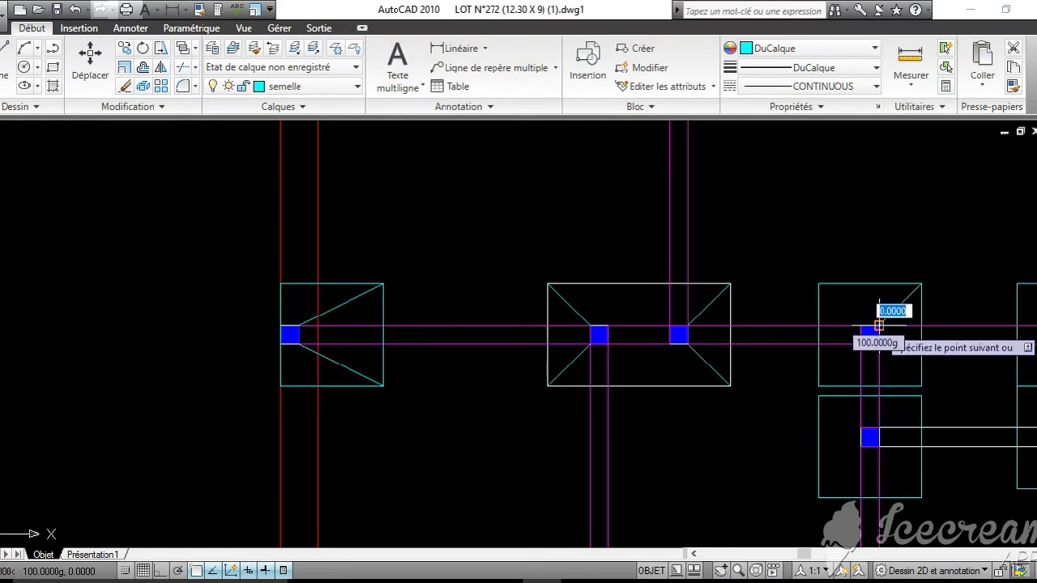
click(879, 325)
key(Return)
key(Return)
click(860, 325)
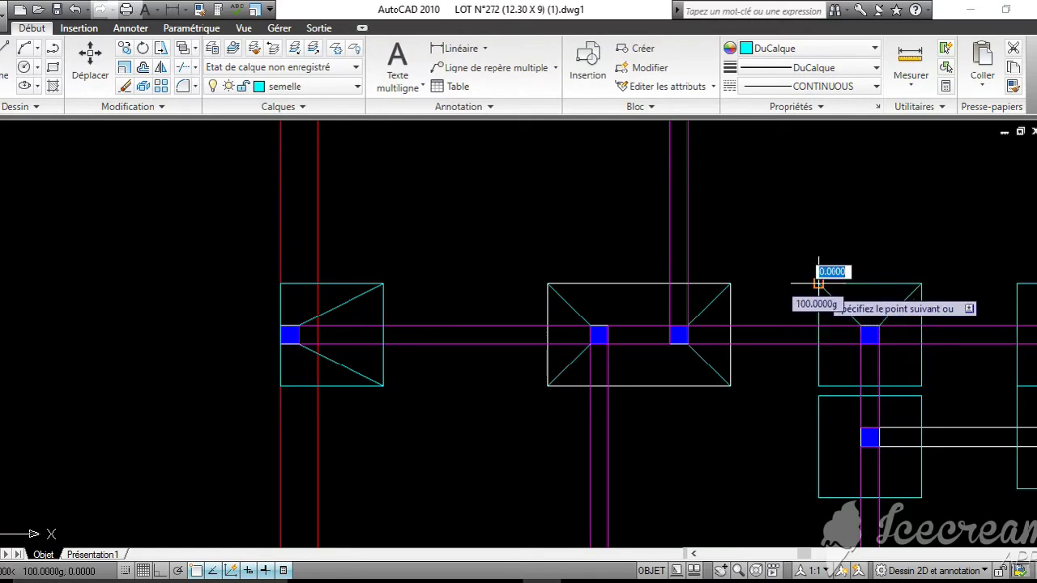
key(Escape)
Draw the two lower diagonals of the second row's right interior footing, between the post and its lower corners
key(Return)
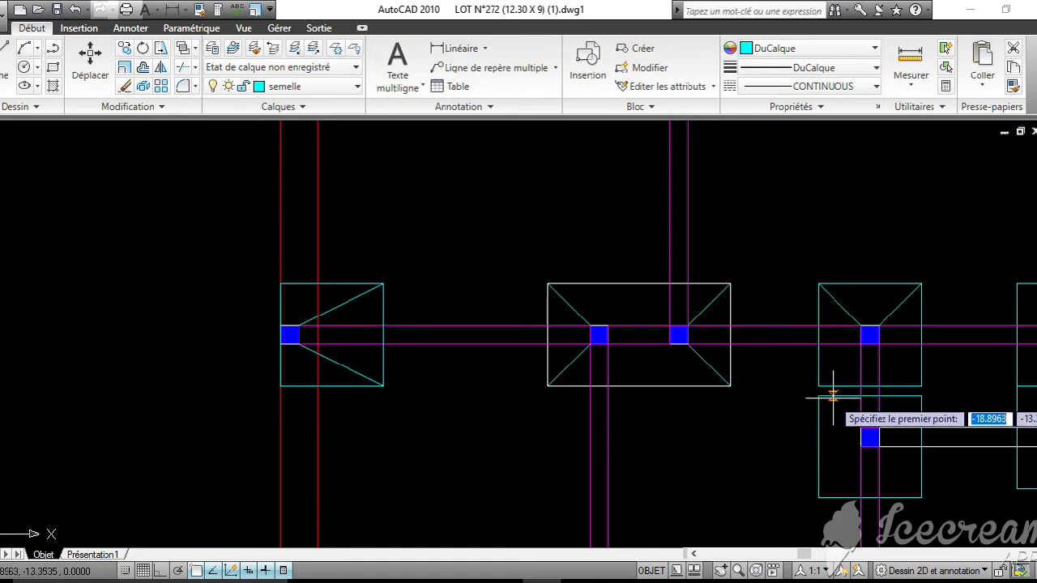
click(860, 344)
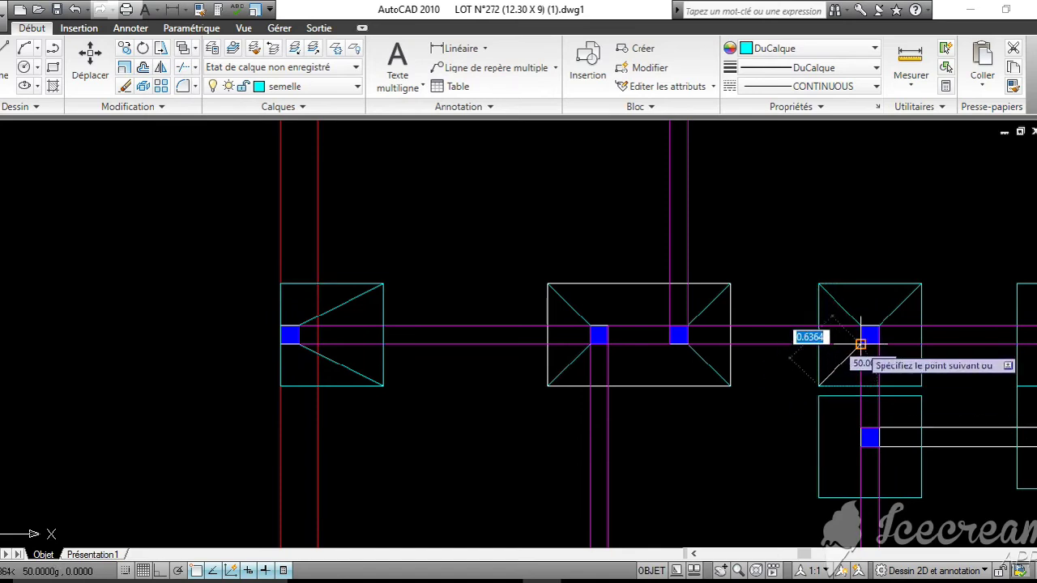
key(Escape)
key(Return)
click(878, 345)
click(920, 386)
Draw the two diagonals of the second row's right-edge footing, from its left corners to the left corners of the post
mouse_move(923, 384)
middle_down()
mouse_move(601, 342)
mouse_move(713, 280)
middle_up()
scroll(602, 343, down, 2)
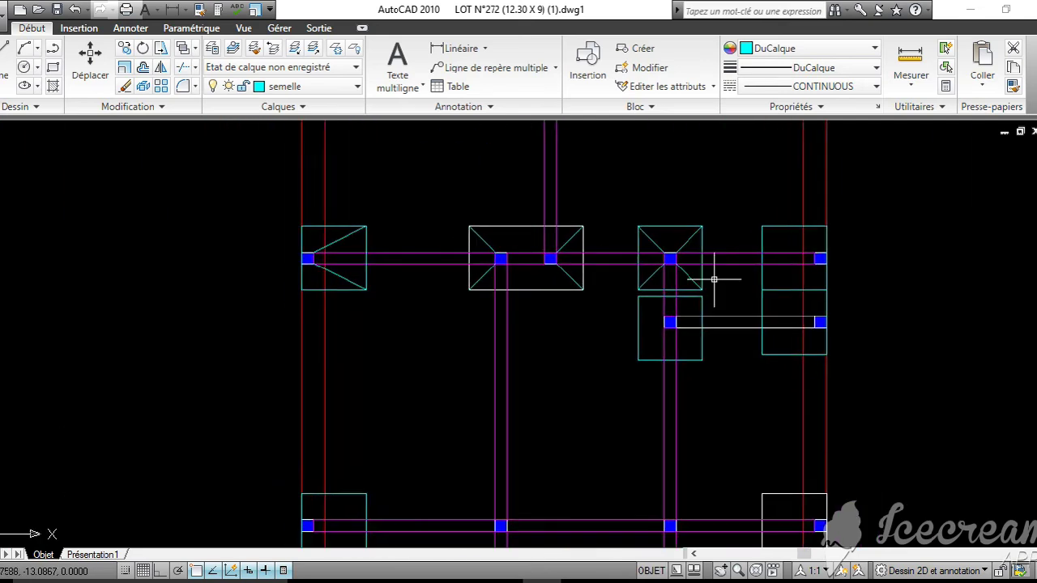
click(762, 226)
scroll(797, 247, up, 1)
click(820, 255)
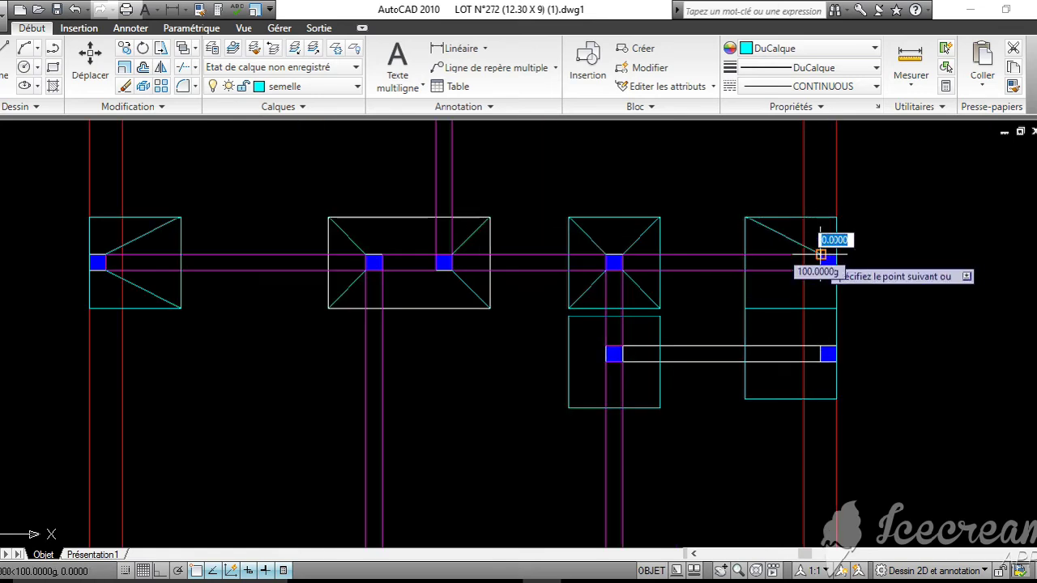
key(Return)
key(Return)
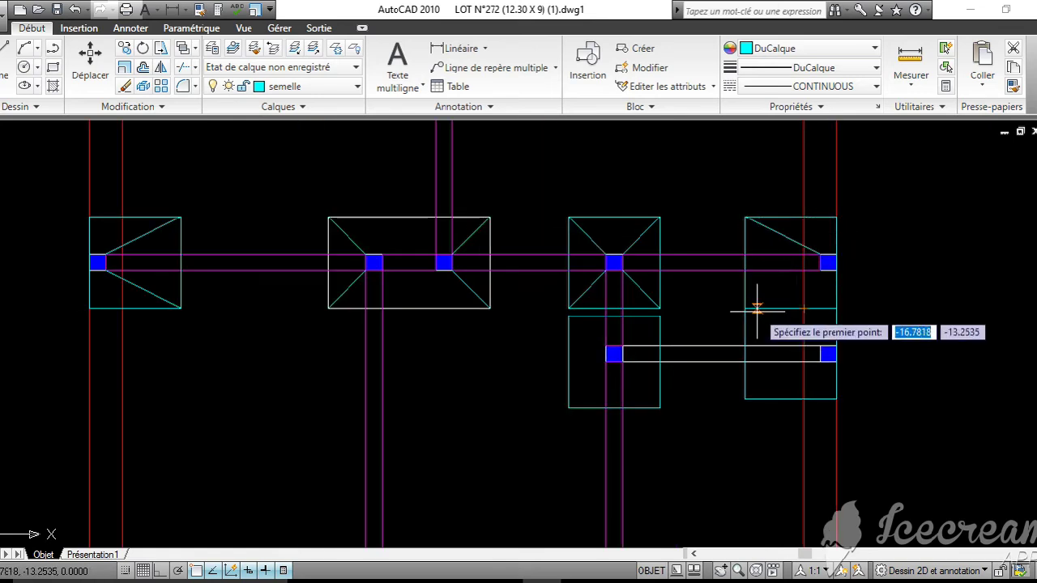
click(745, 307)
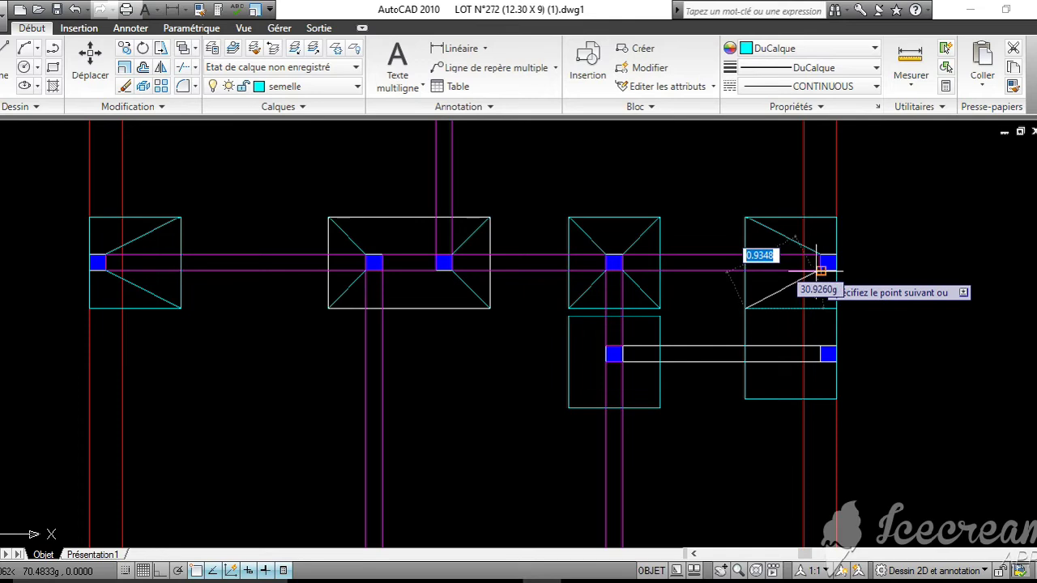
click(821, 272)
key(Return)
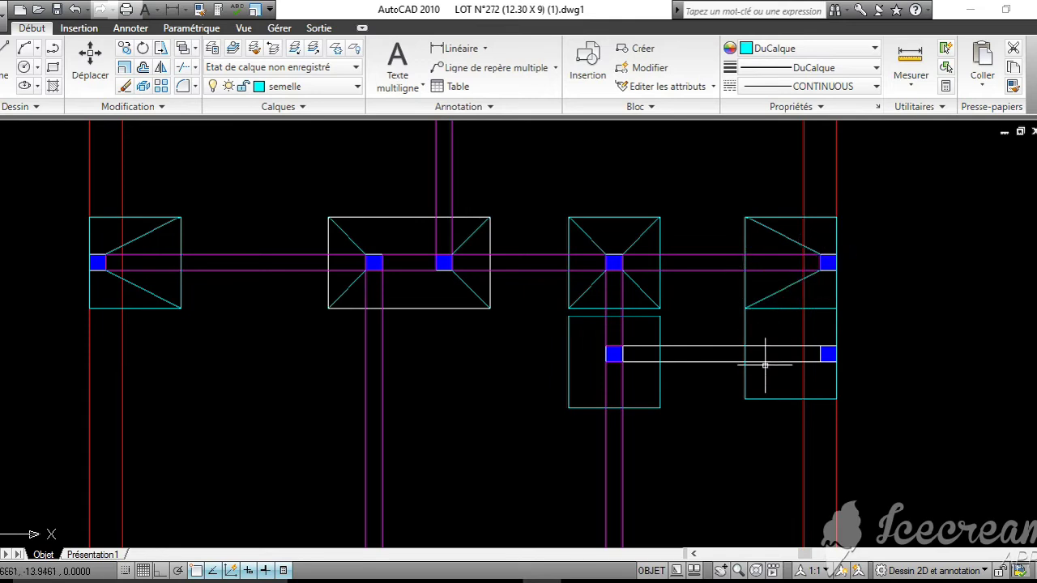
Draw the lower diagonal of the adjoining right-edge footing below, from the post's lower-left corner to the footing's lower-left corner
key(Return)
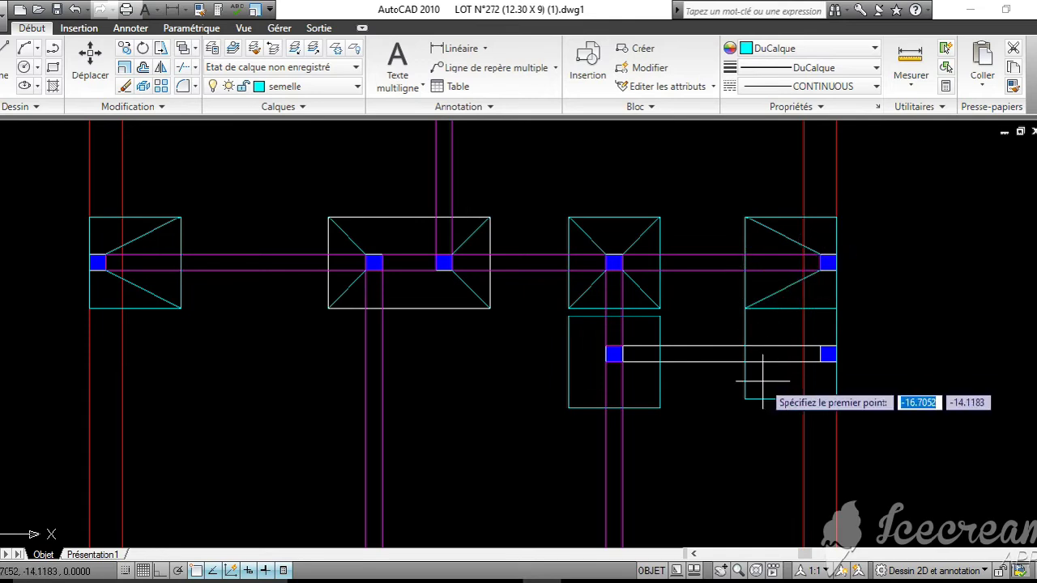
click(818, 362)
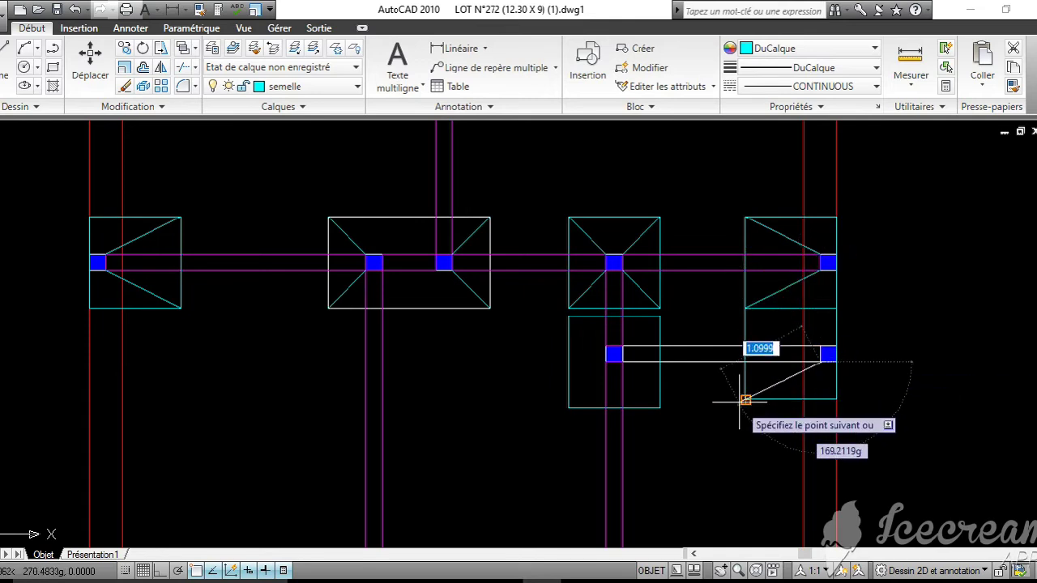
click(744, 397)
key(Return)
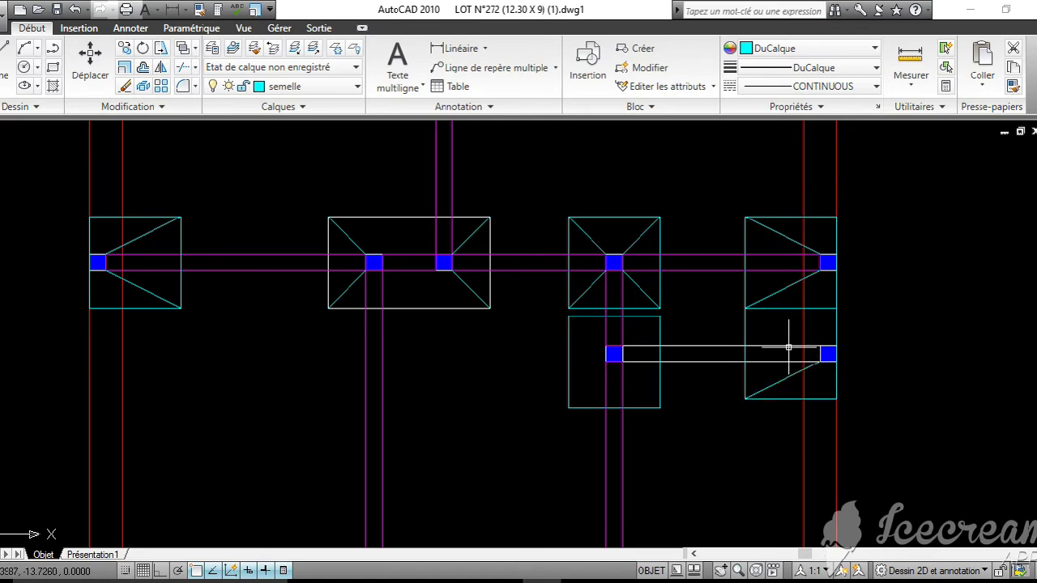
Draw the upper diagonal of the lower adjoining right-edge footing, from the post's upper-left corner to the footing's upper-left corner
click(820, 349)
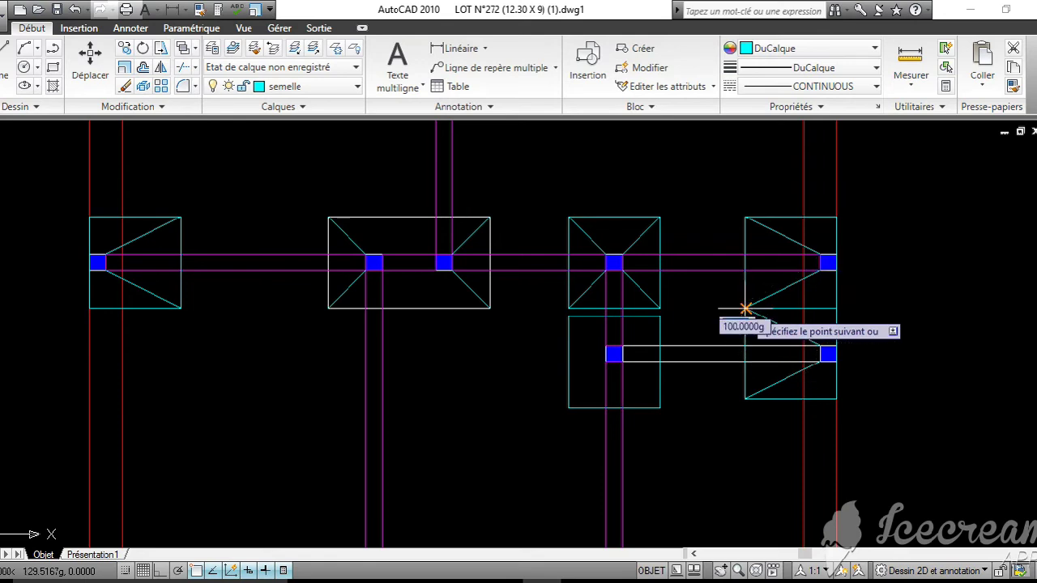
click(745, 309)
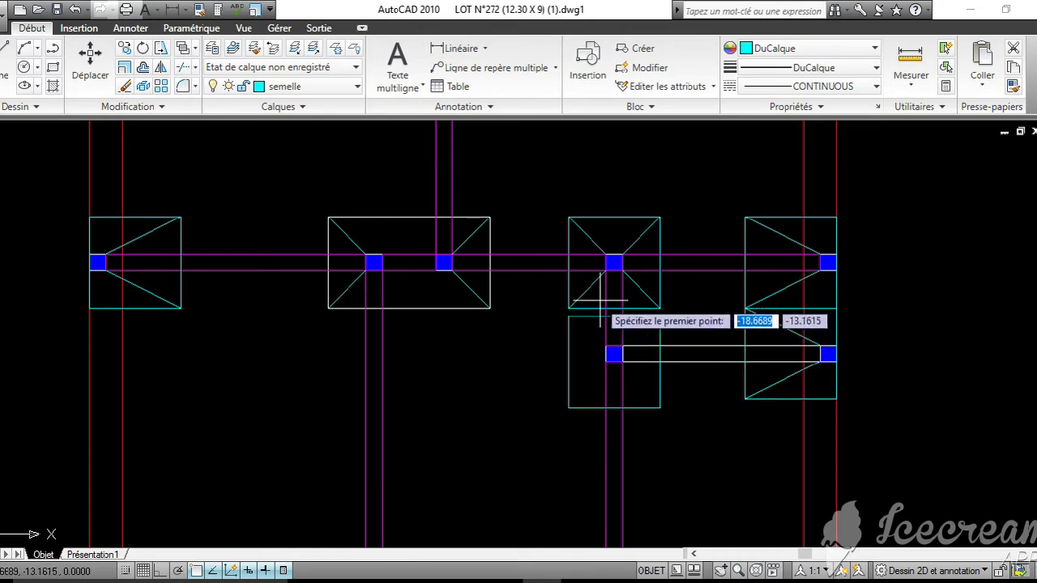
Draw the four diagonals of the interior footing left of the adjoining right-edge footing, joining its corners to the matching post corners
click(568, 316)
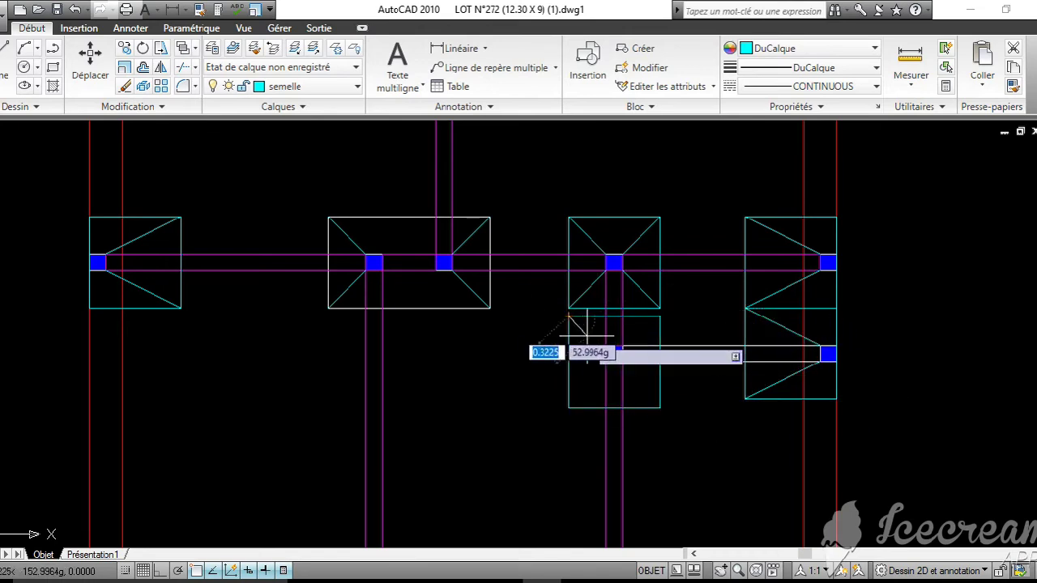
key(Escape)
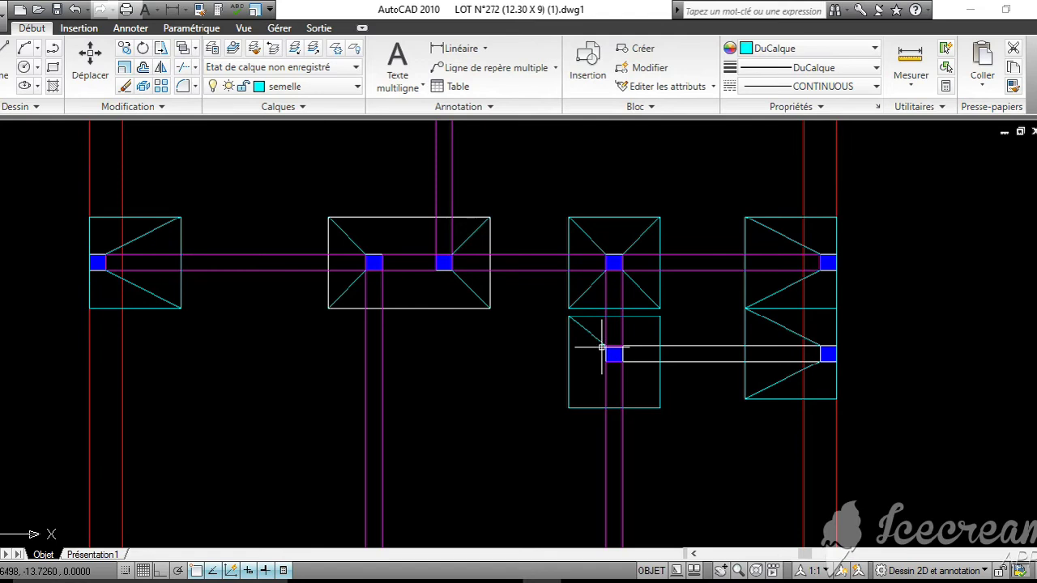
click(660, 408)
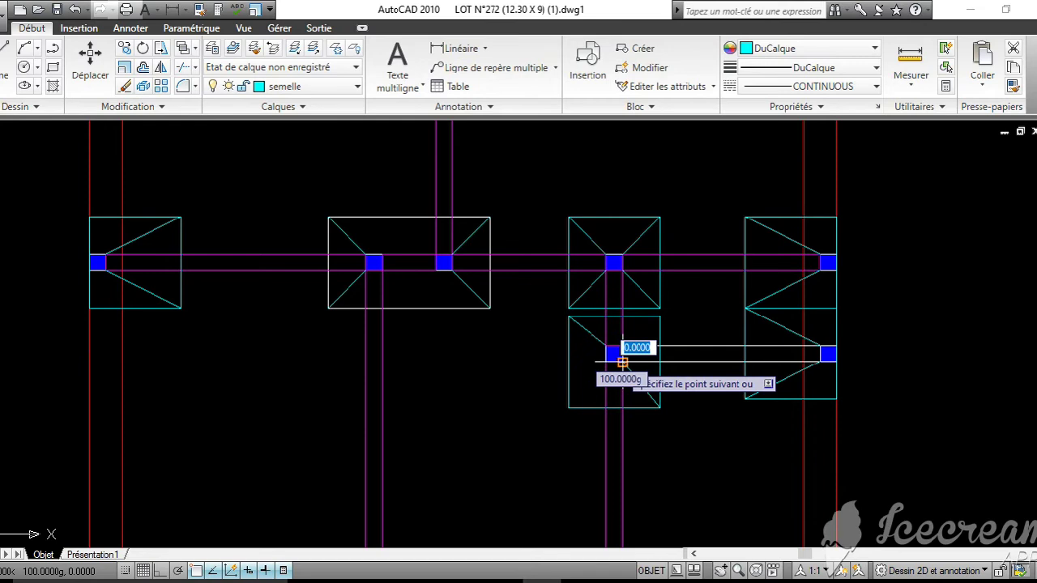
key(Escape)
key(Return)
click(568, 408)
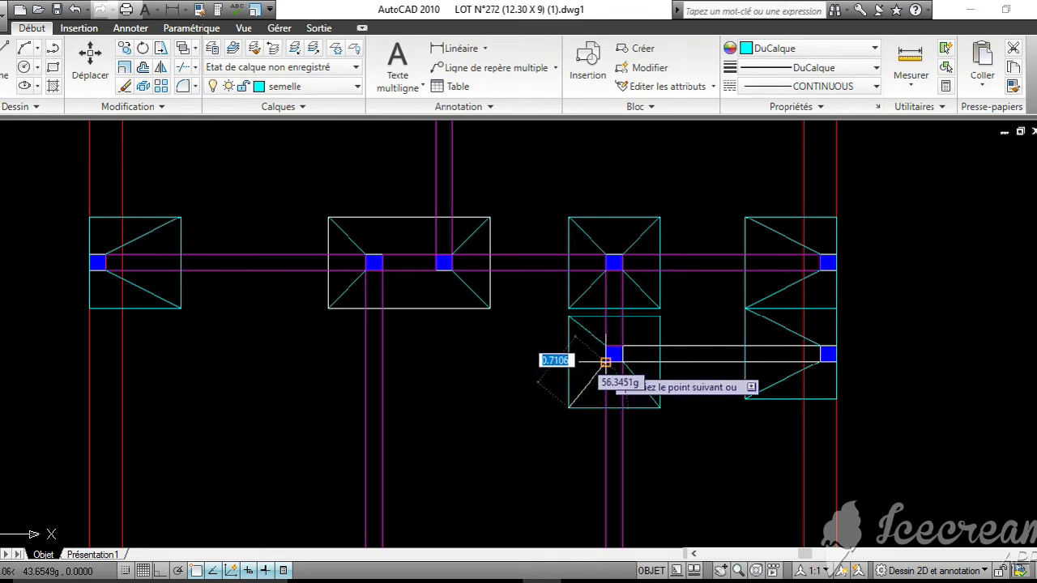
click(605, 362)
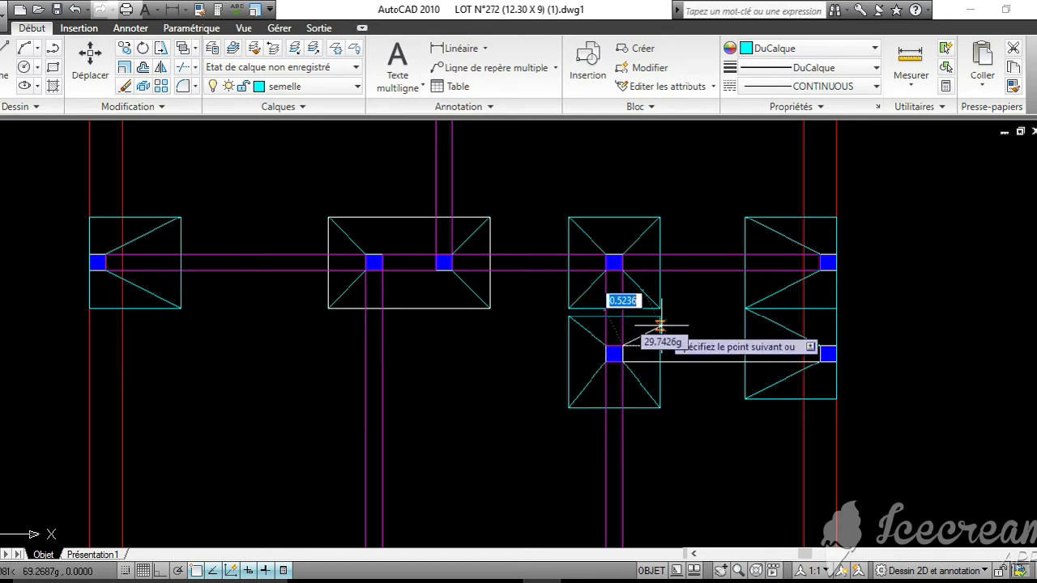
key(Escape)
Draw the two diagonals of the third row's right-edge footing, between its left corners and the left corners of the post
mouse_move(667, 352)
middle_down()
mouse_move(728, 300)
mouse_move(726, 235)
middle_up()
scroll(728, 234, down, 2)
middle_drag(715, 293, 715, 183)
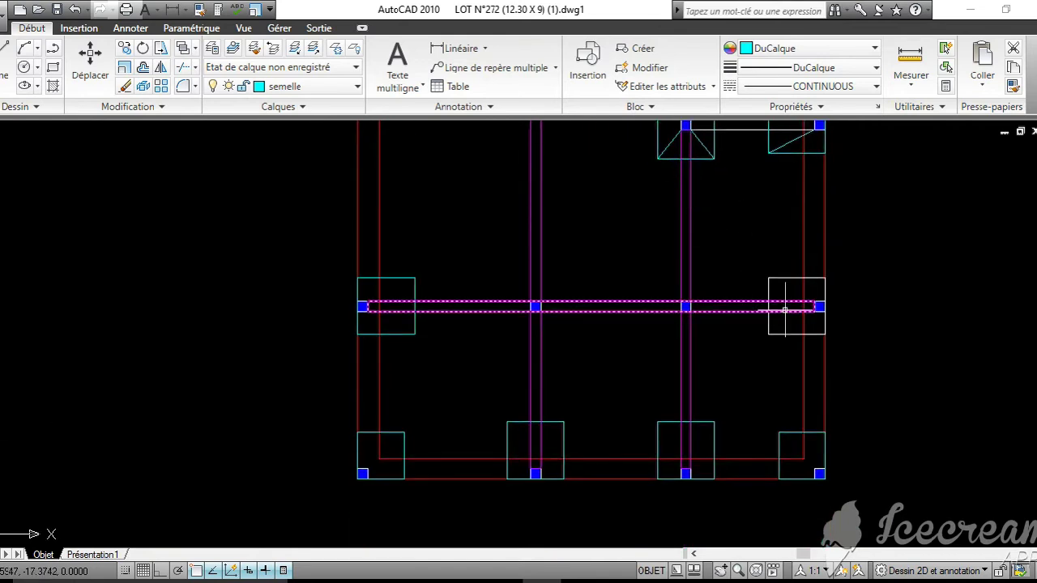
middle_drag(784, 309, 646, 262)
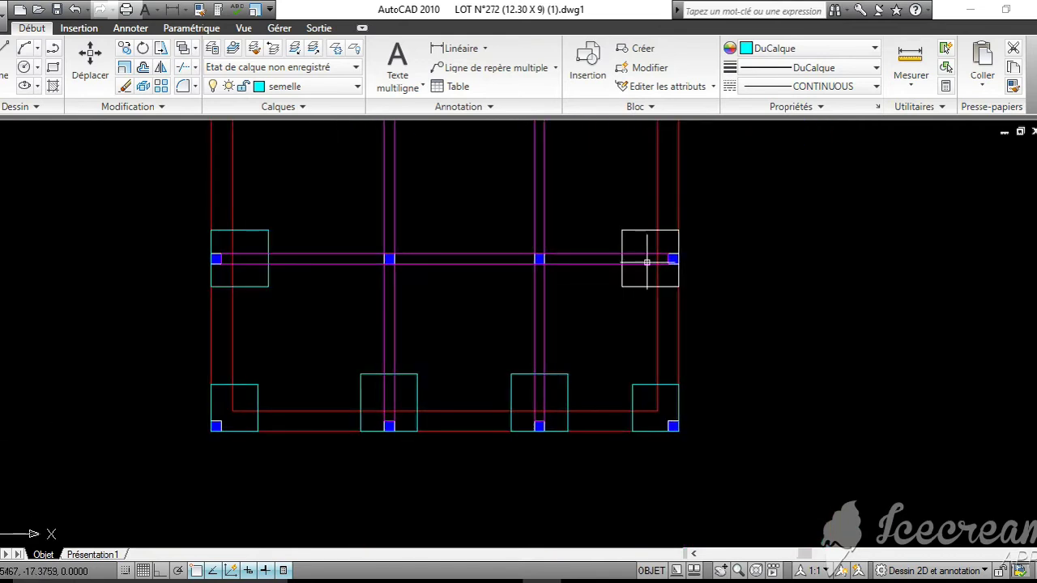
click(621, 230)
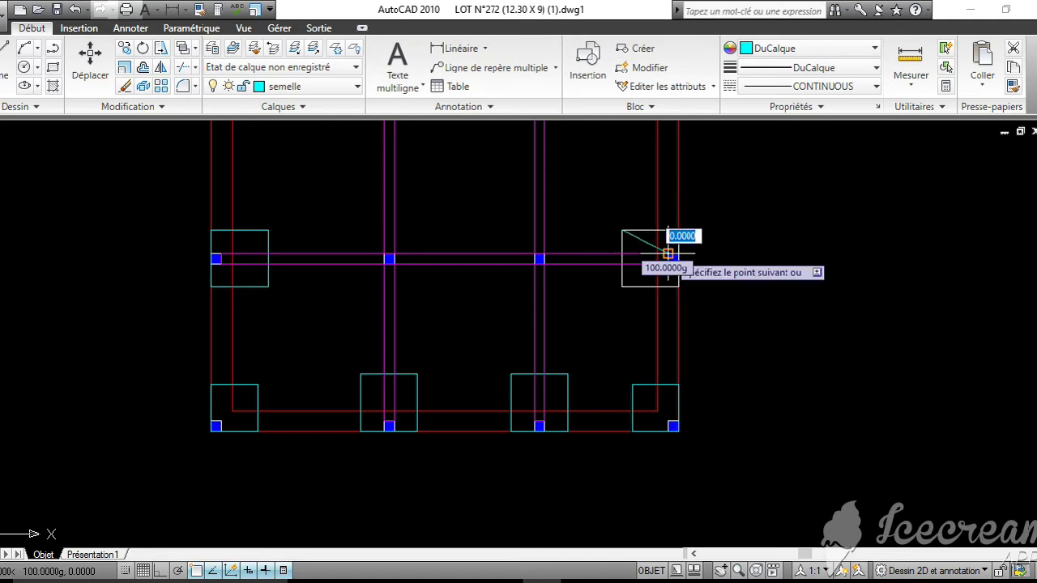
key(Return)
key(Return)
click(668, 264)
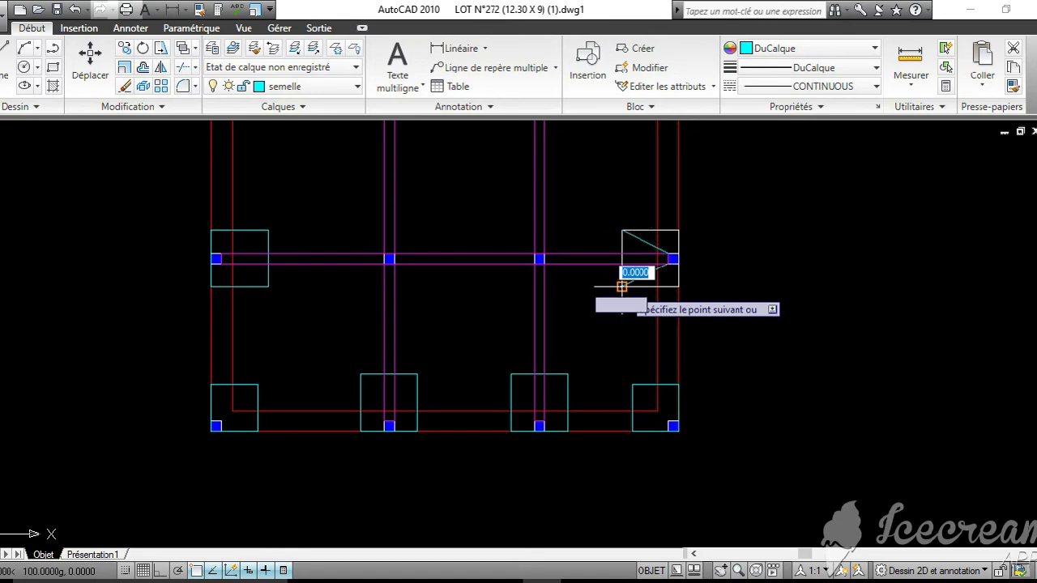
click(621, 286)
key(Return)
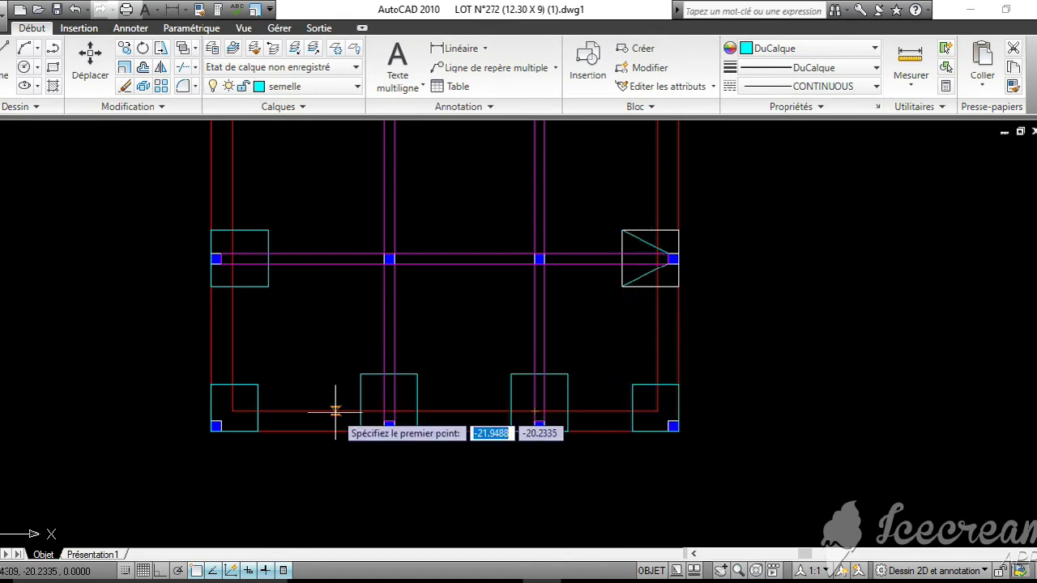
Draw the two diagonals of the bottom row's left interior footing, from its upper corners to the upper corners of the post
middle_drag(366, 389, 497, 333)
scroll(498, 333, up, 2)
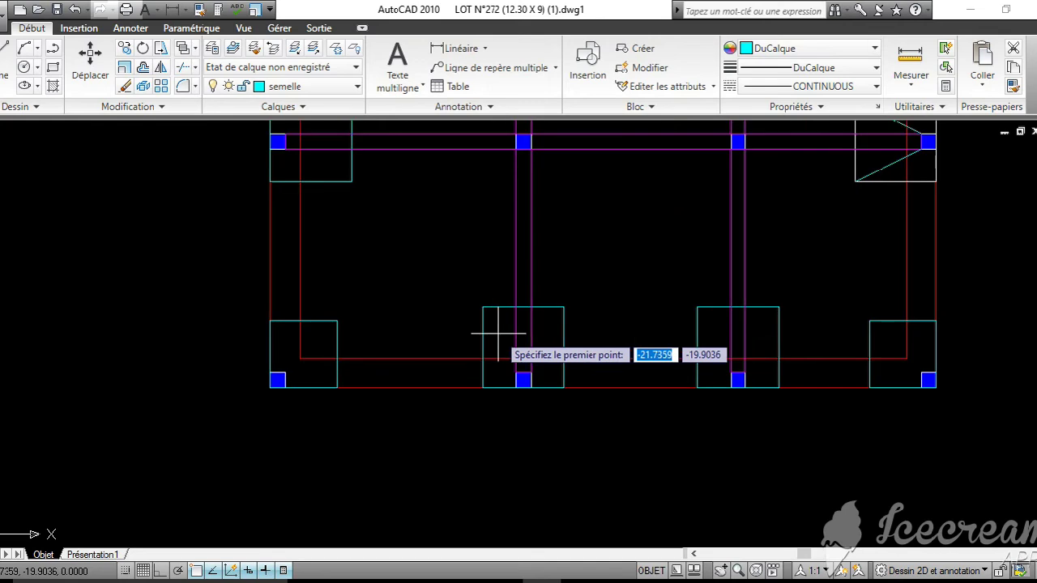
click(483, 306)
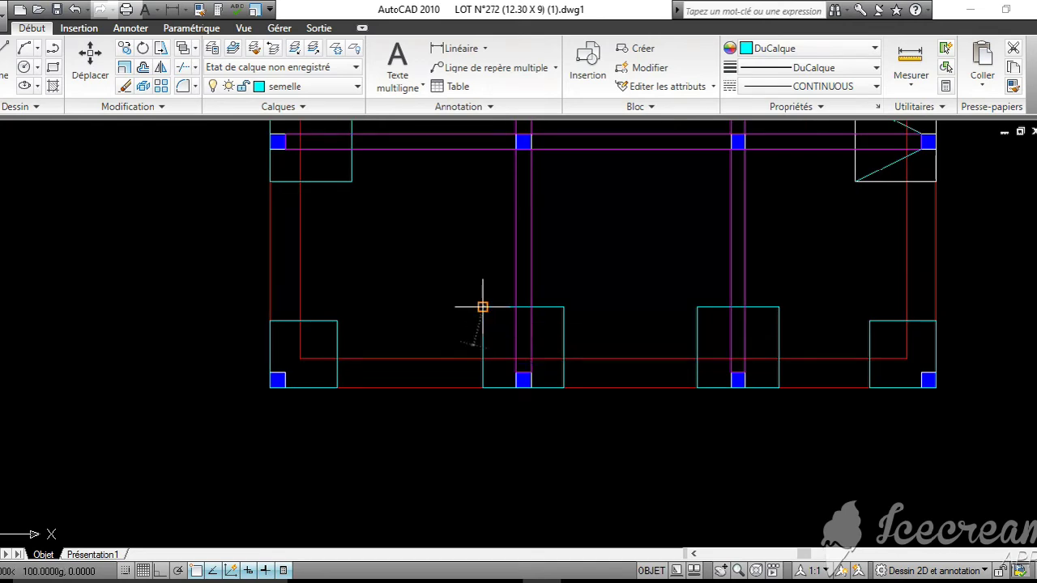
click(516, 373)
key(Return)
key(Return)
click(564, 307)
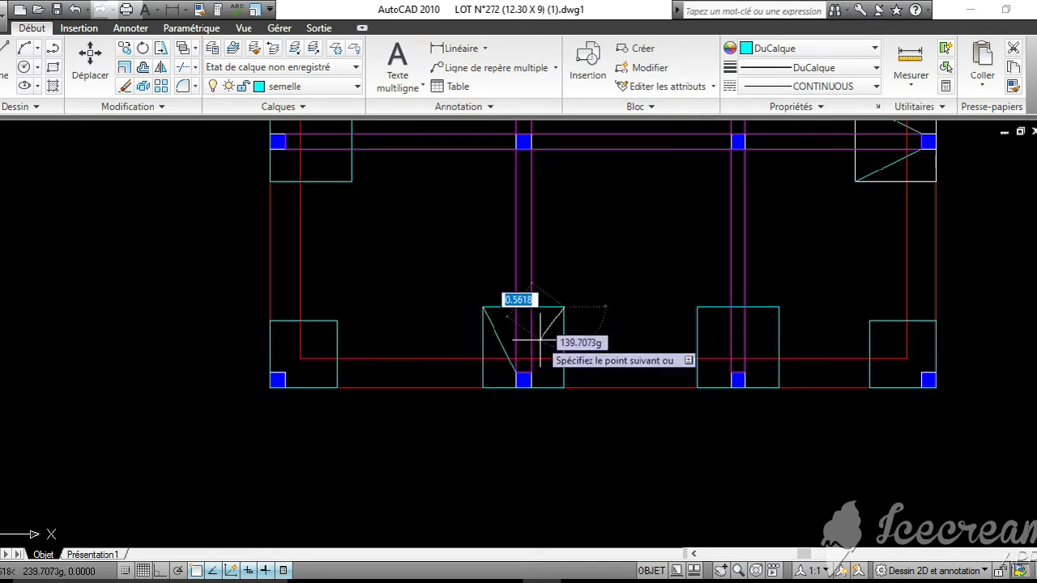
click(530, 373)
key(Return)
key(Return)
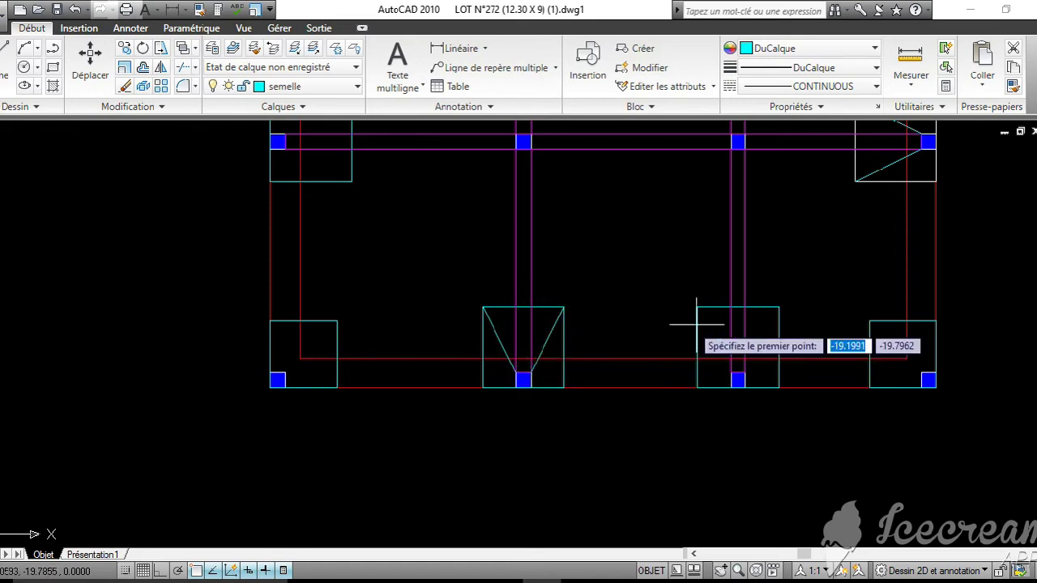
Draw the two diagonals of the bottom row's right interior footing, between its upper corners and the upper corners of the post
click(696, 307)
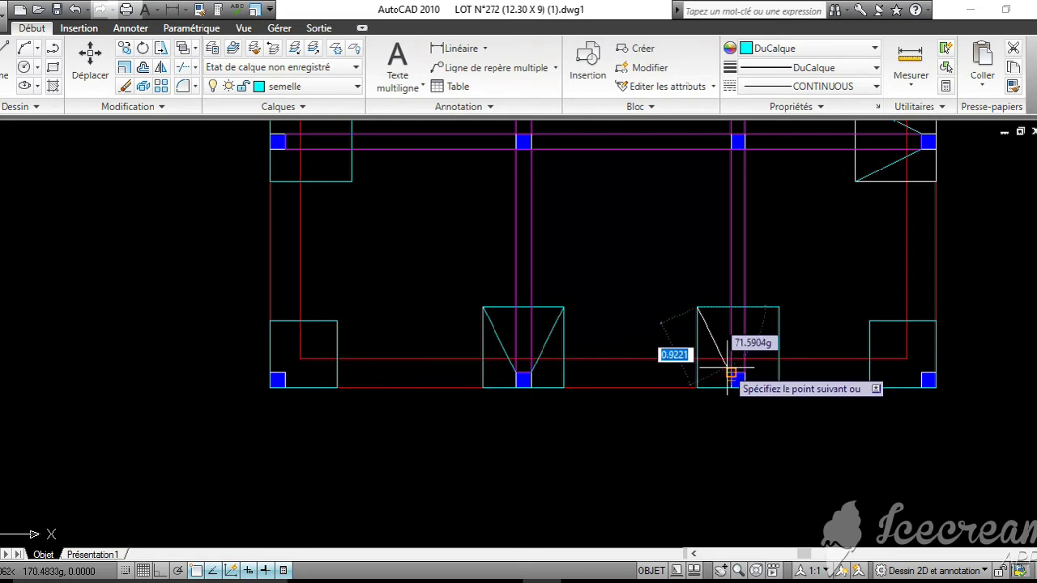
click(732, 373)
key(Return)
key(Return)
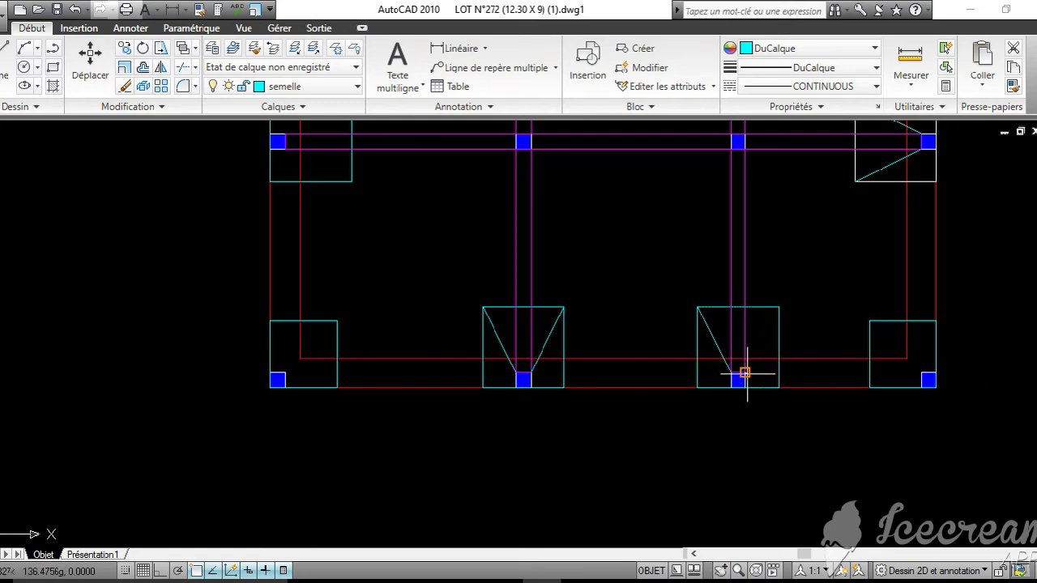
click(739, 373)
click(778, 307)
key(Return)
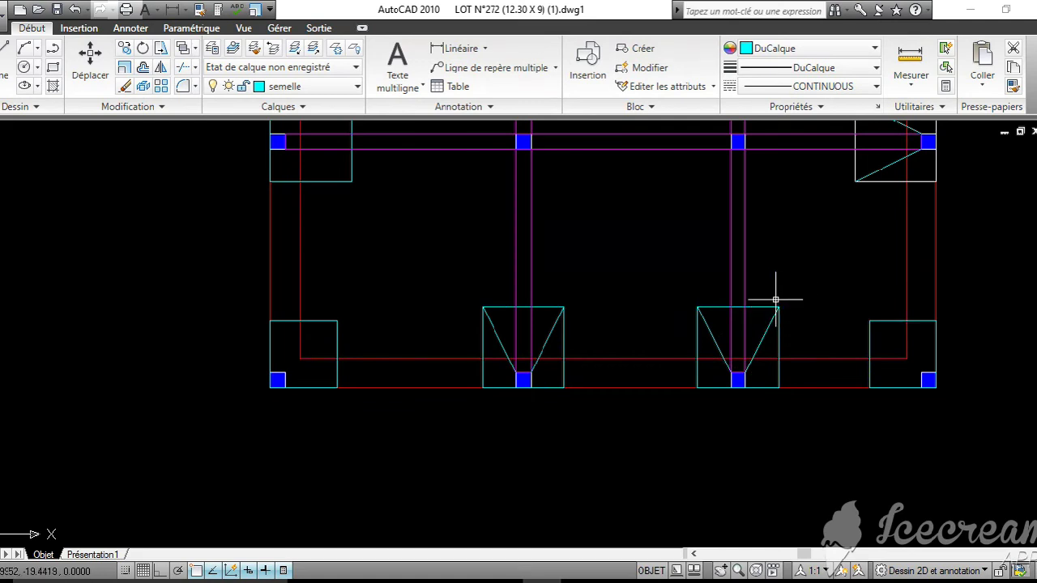
key(Return)
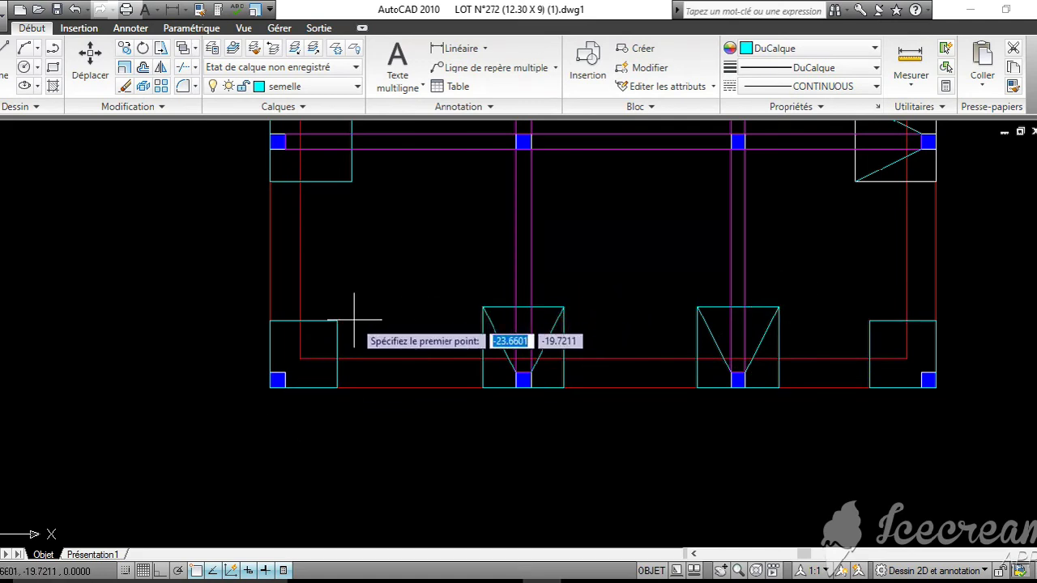
Draw one diagonal in each bottom corner footing, between the post's inner upper corner and the footing's inner upper corner
click(285, 372)
click(337, 320)
key(Return)
key(Return)
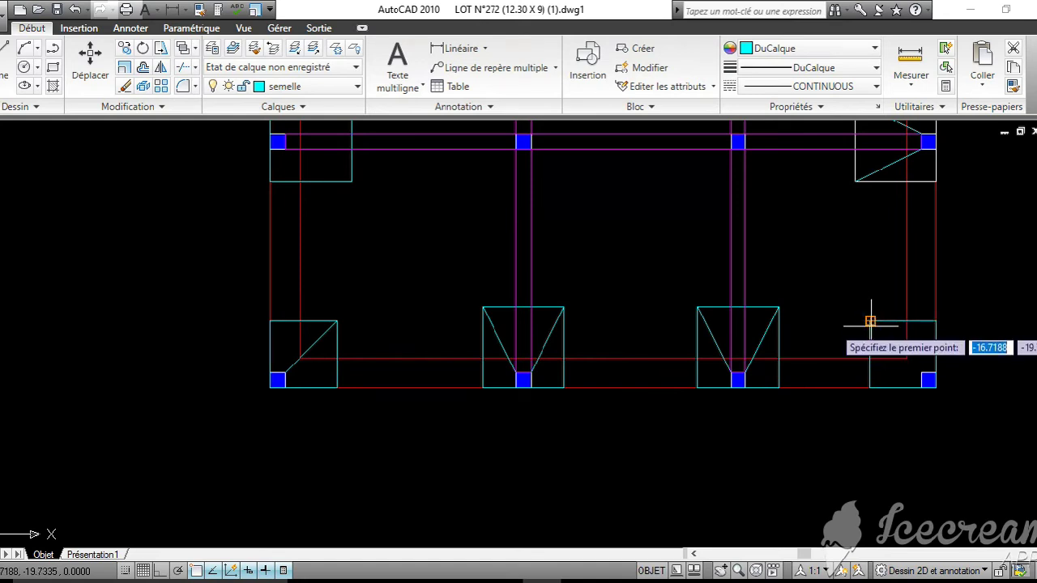
click(869, 321)
click(923, 373)
key(Return)
Compare the redrawn plan's footings with the reference plan, especially around the third row's interior posts
middle_drag(724, 220, 759, 279)
scroll(759, 279, down, 5)
scroll(792, 403, up, 2)
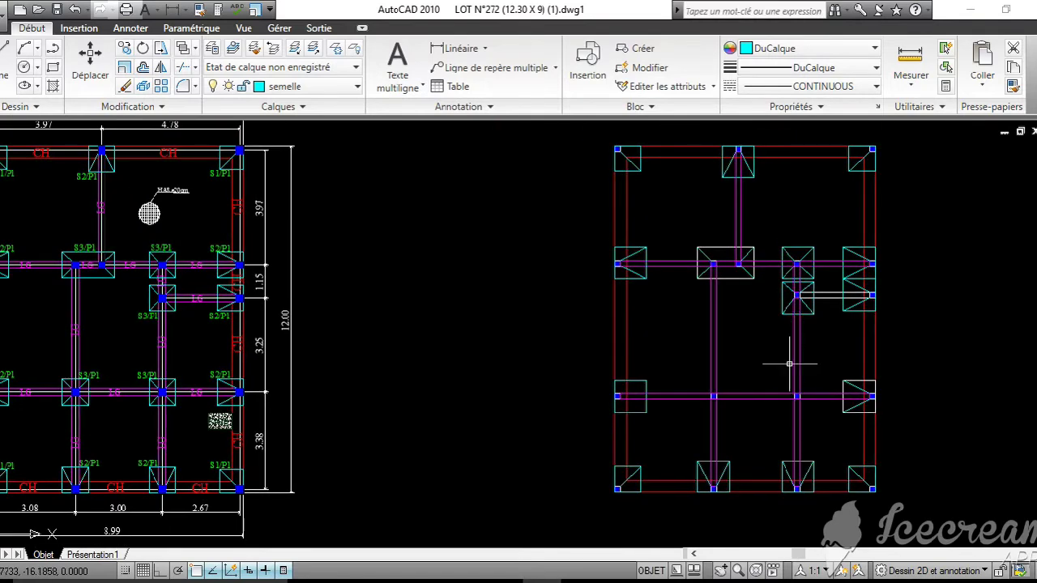
middle_drag(790, 364, 744, 363)
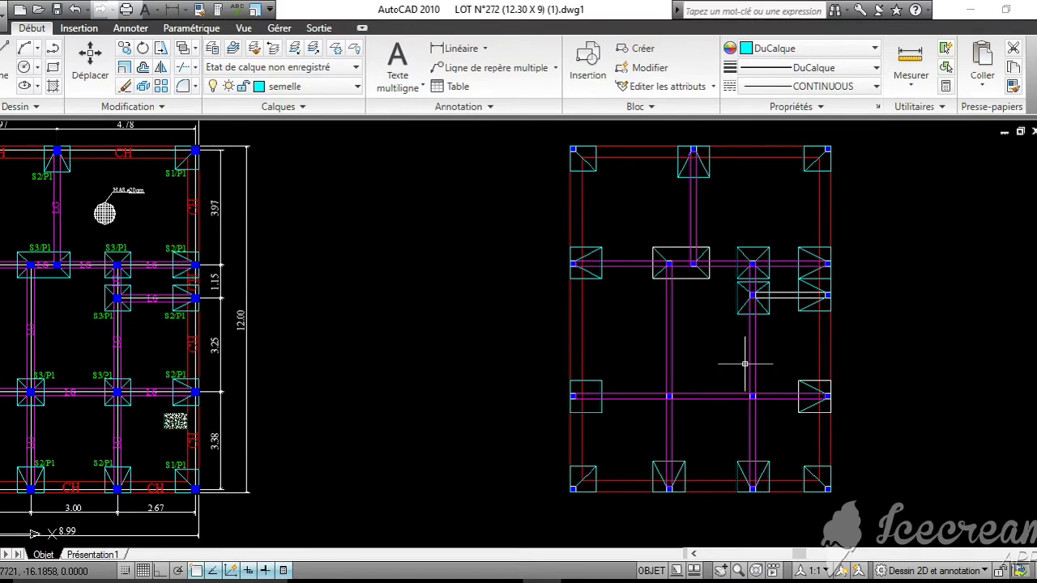
middle_drag(744, 363, 764, 356)
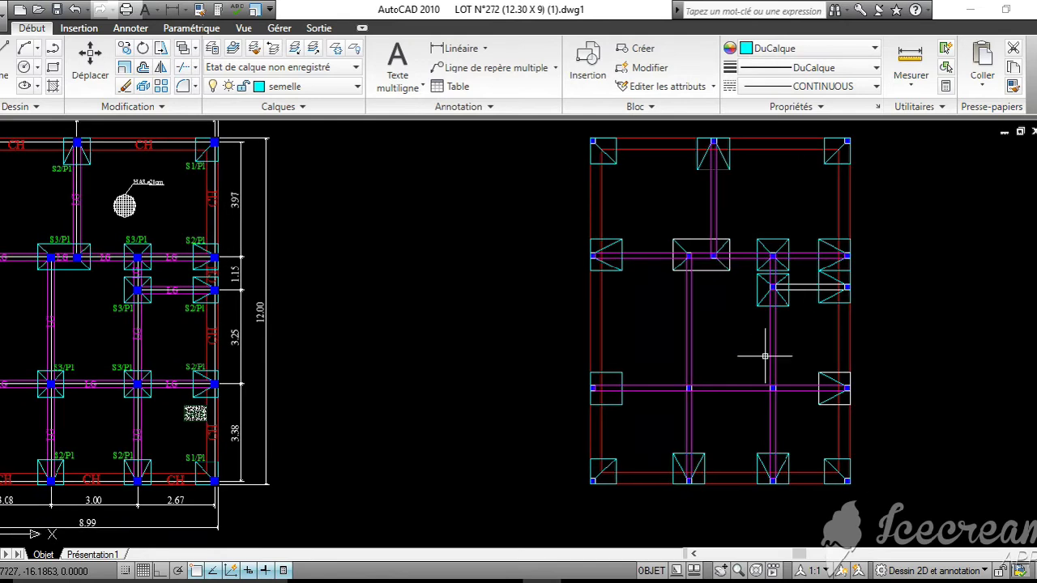
scroll(764, 355, up, 3)
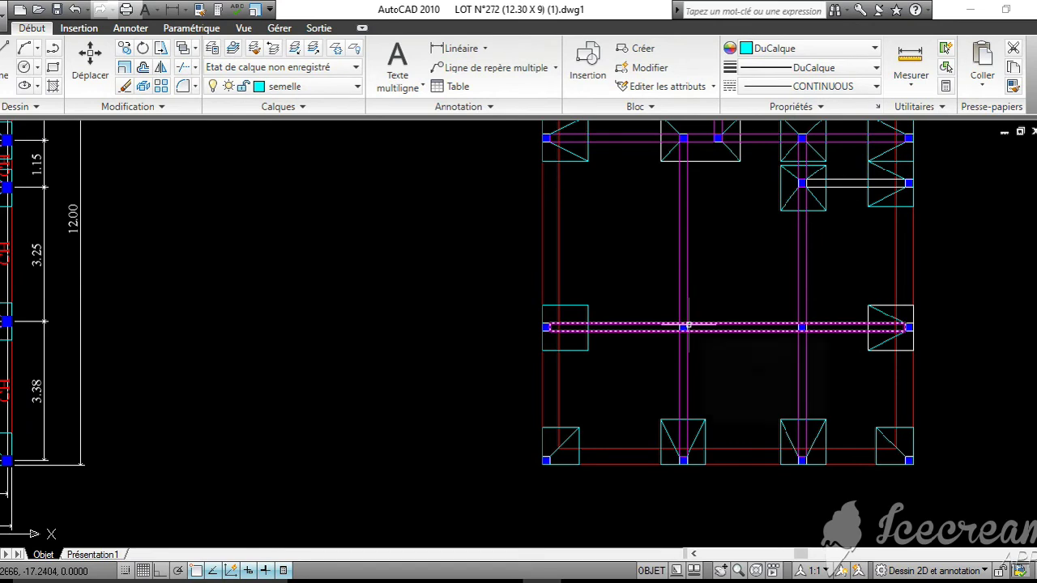
middle_drag(445, 159, 470, 153)
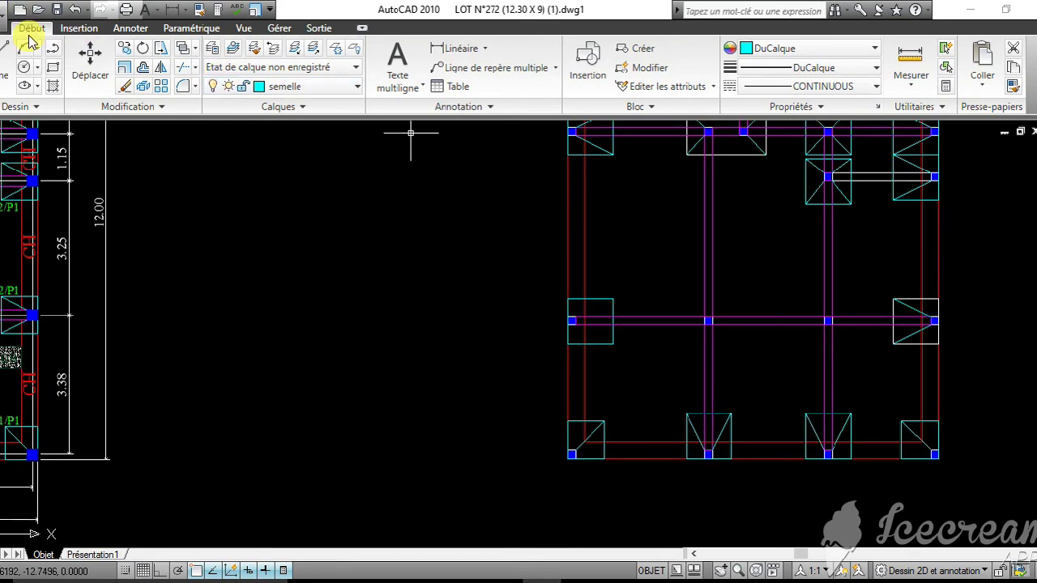
Draw a 1.20 by 1.20 square footing on the semelle layer in the empty space between the two plans
click(295, 86)
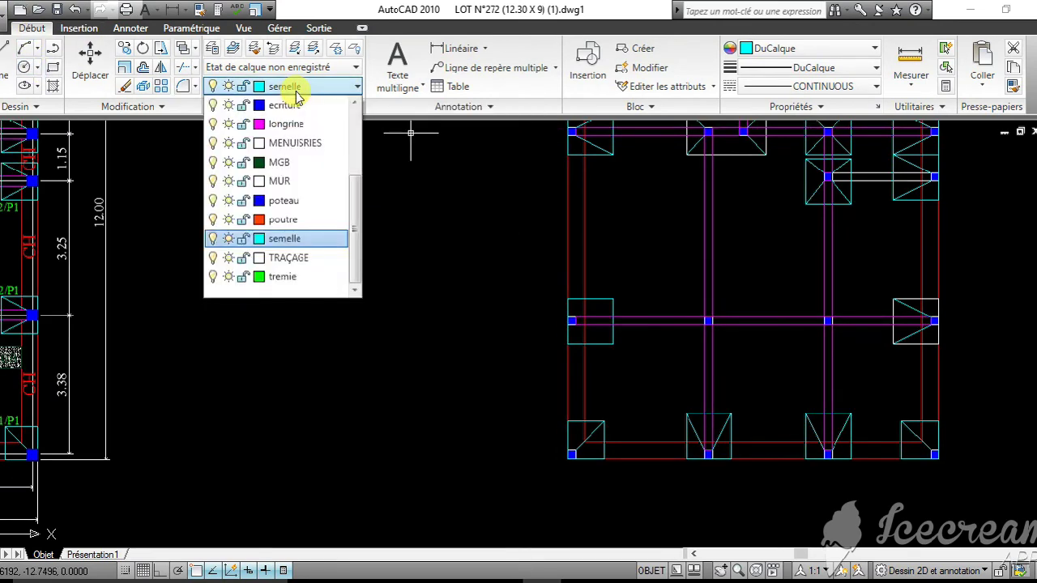
click(308, 237)
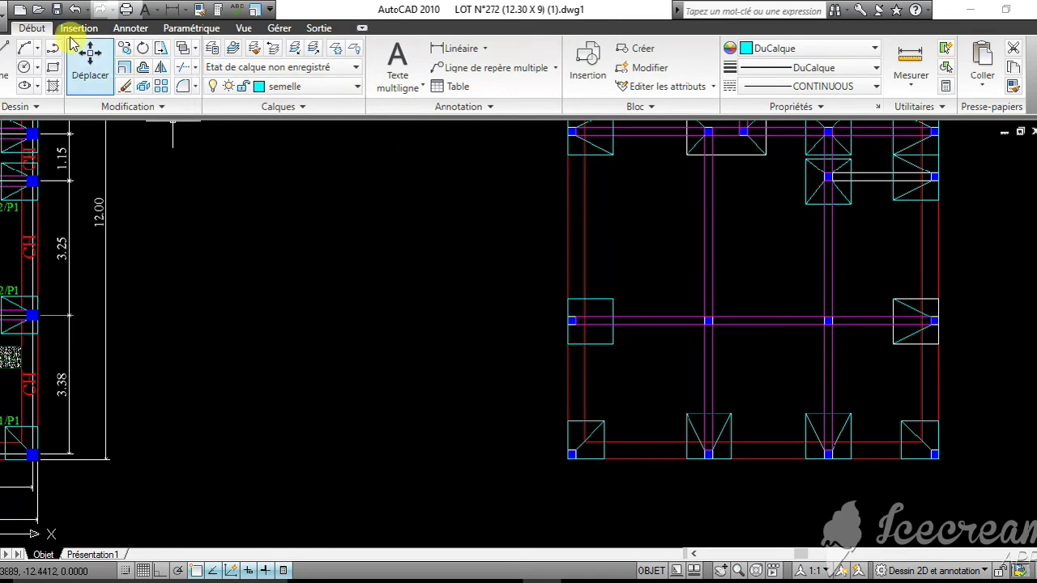
click(53, 72)
click(301, 236)
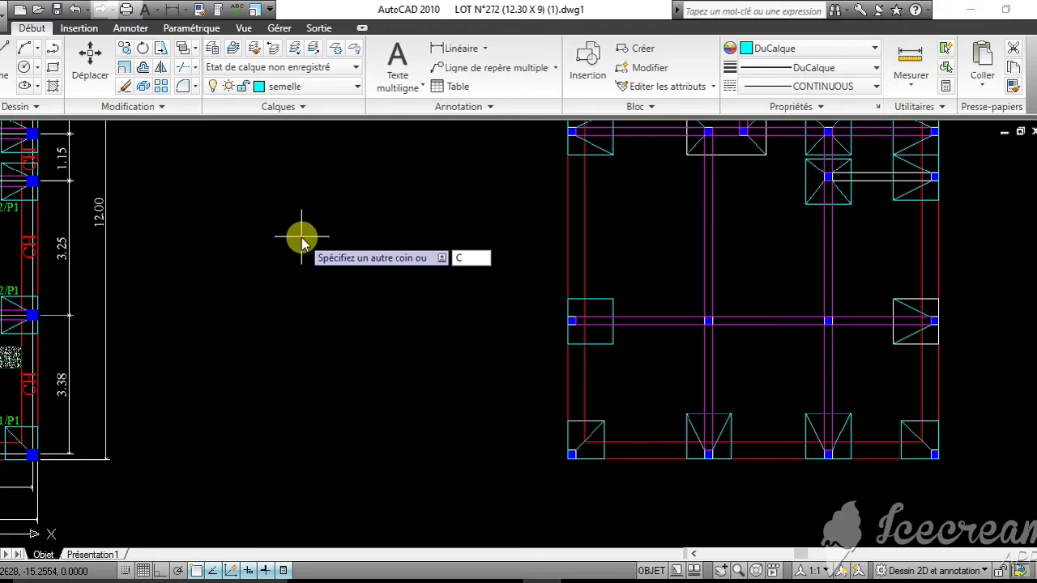
key(Return)
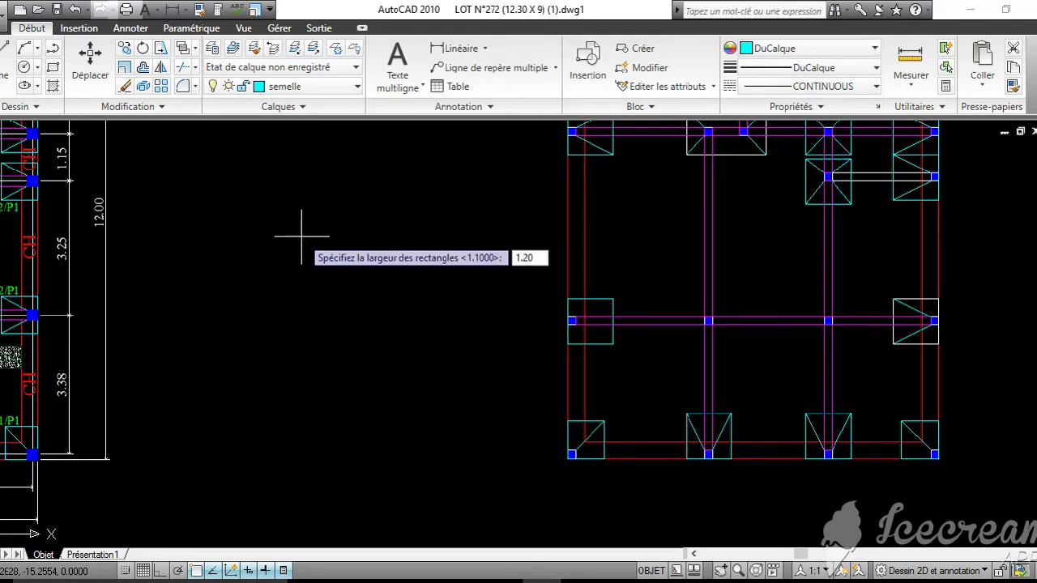
key(Return)
click(394, 308)
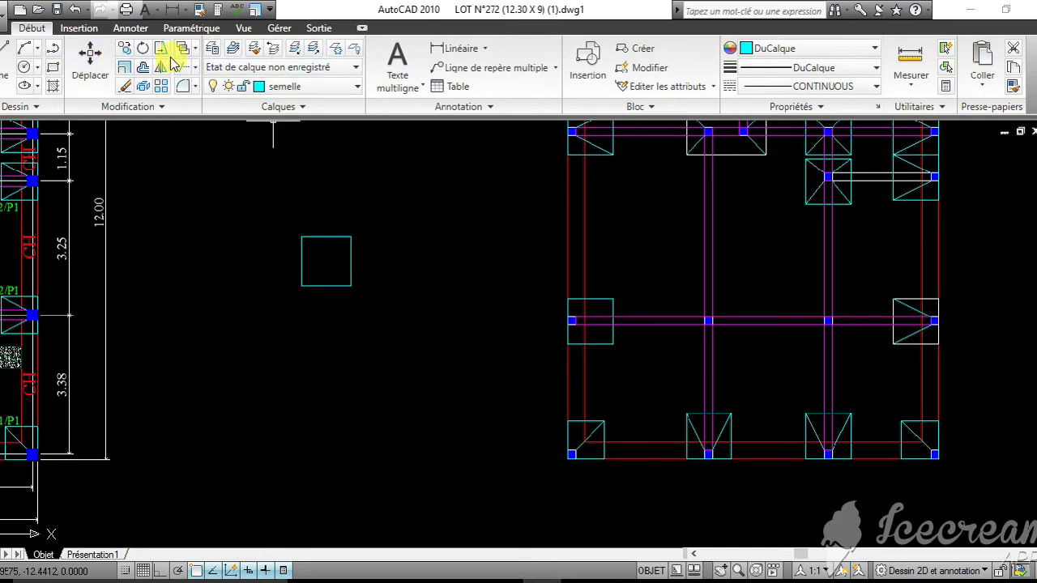
Copy the 1.20 by 1.20 square footing from its centre onto the centres of the third row's two interior posts
click(378, 335)
click(272, 225)
key(Return)
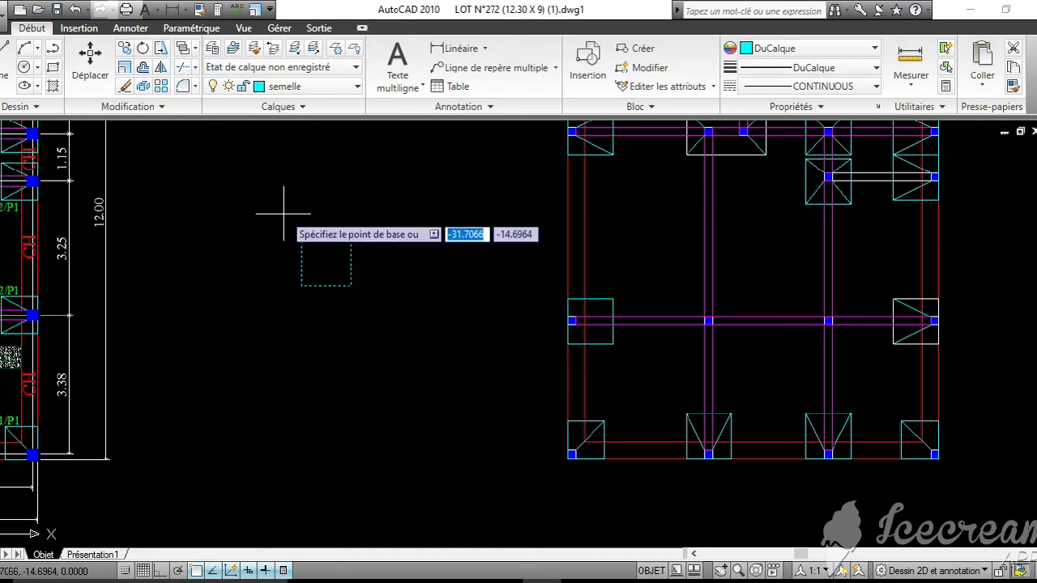
click(327, 262)
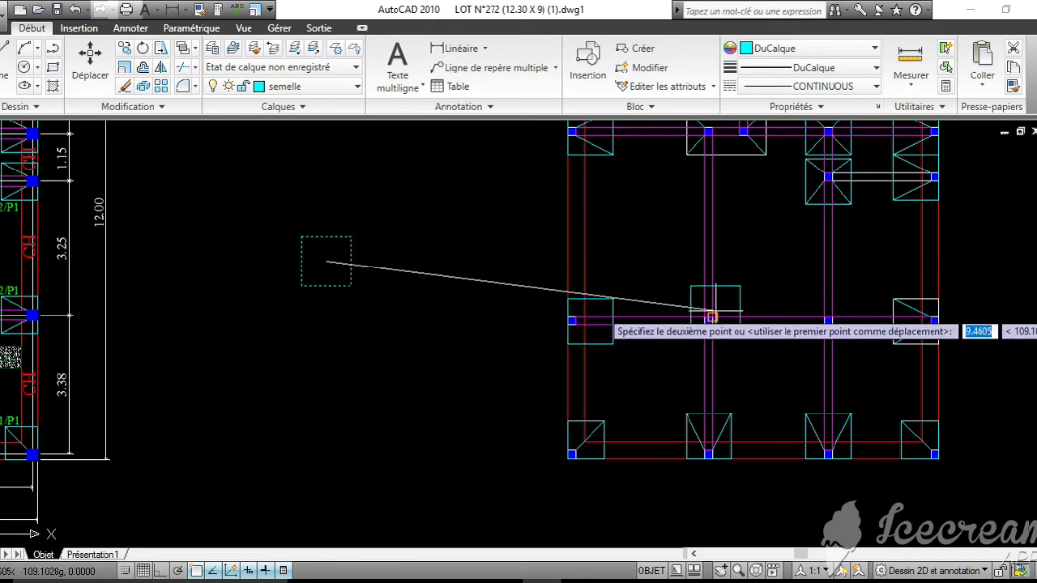
scroll(738, 323, up, 3)
scroll(735, 320, up, 1)
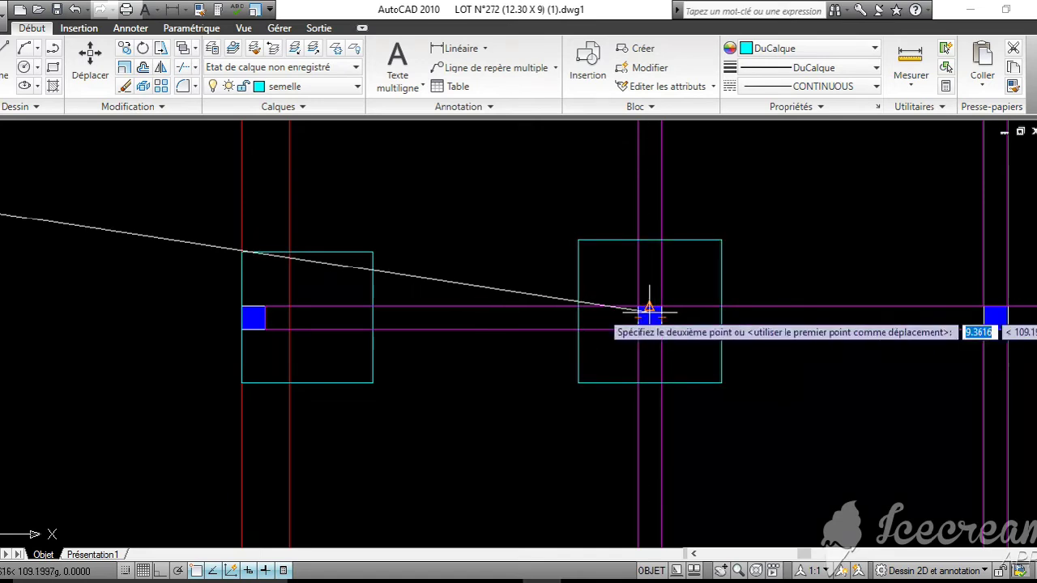
click(650, 316)
middle_drag(785, 304, 478, 318)
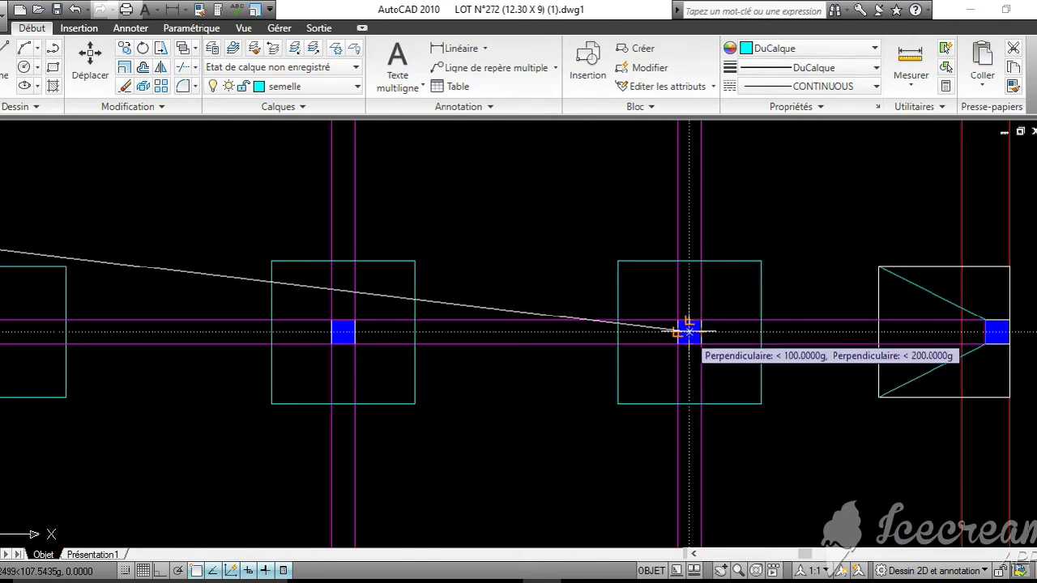
scroll(688, 333, down, 4)
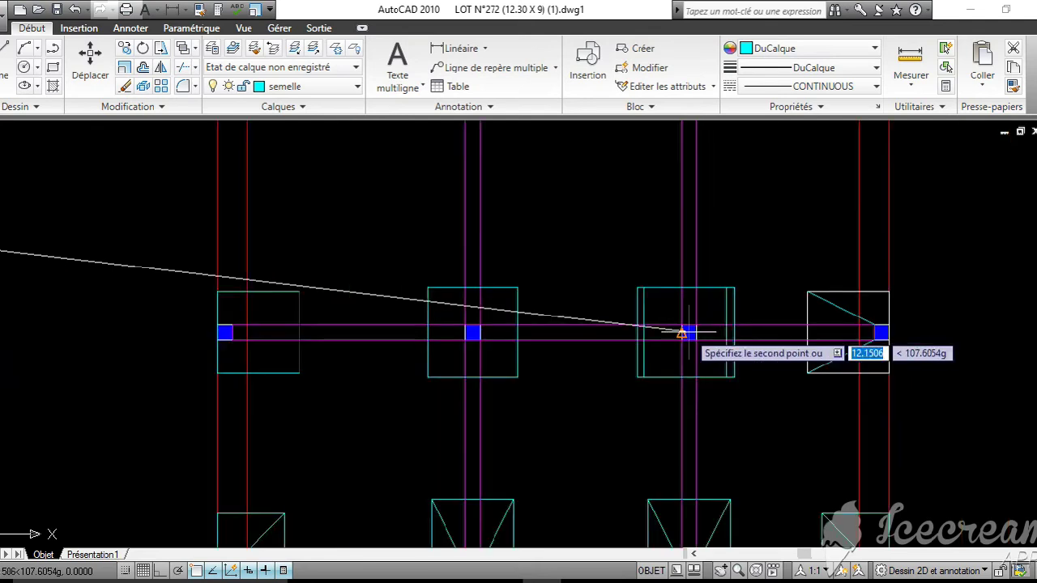
click(688, 332)
middle_drag(688, 332, 826, 305)
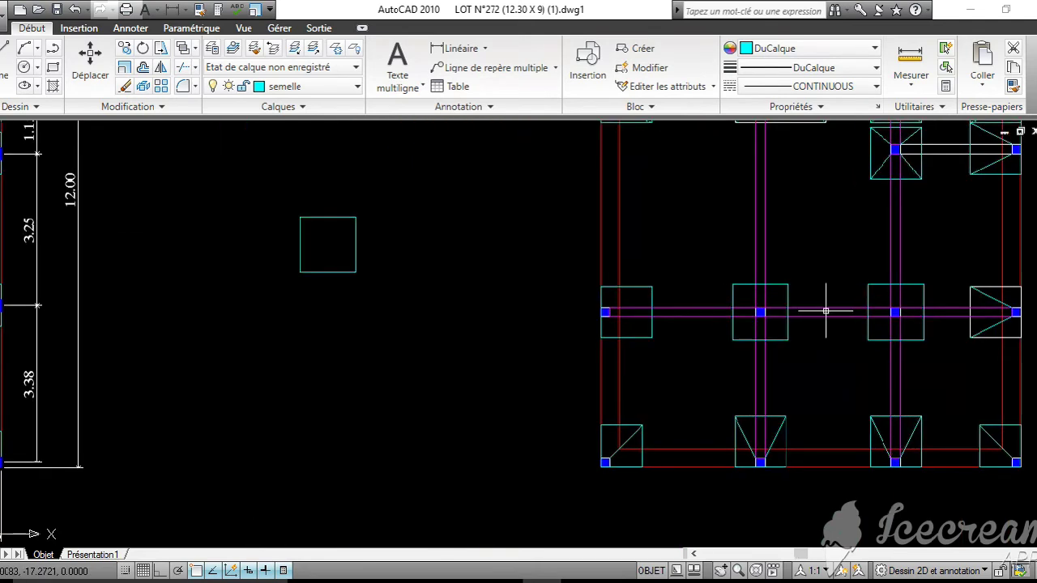
Draw the two left-side diagonals of the third row's left interior footing, joining the footing's corners to the post's corners
scroll(824, 309, down, 2)
click(5, 63)
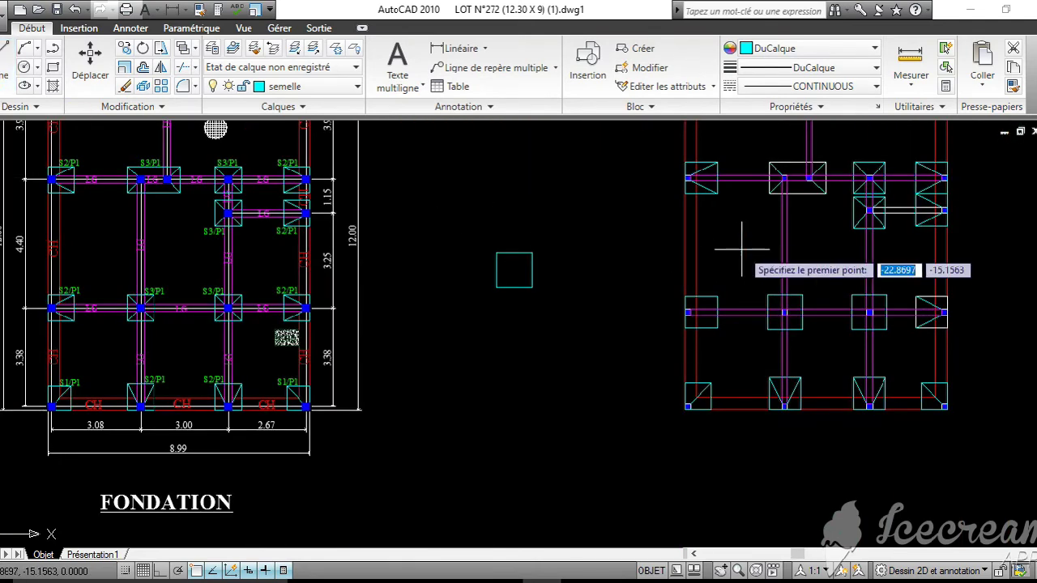
scroll(767, 309, up, 3)
click(768, 287)
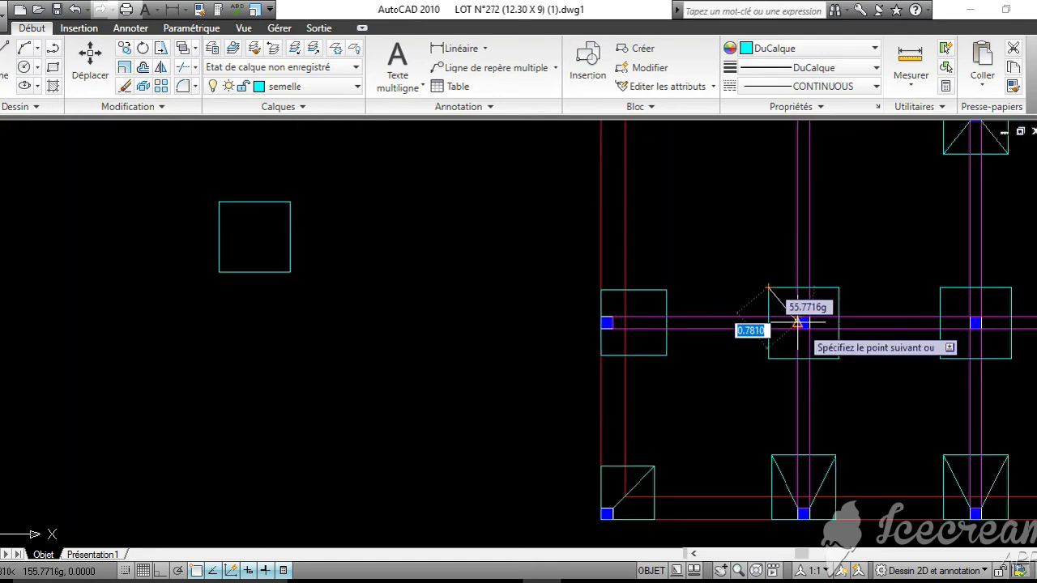
scroll(798, 322, up, 3)
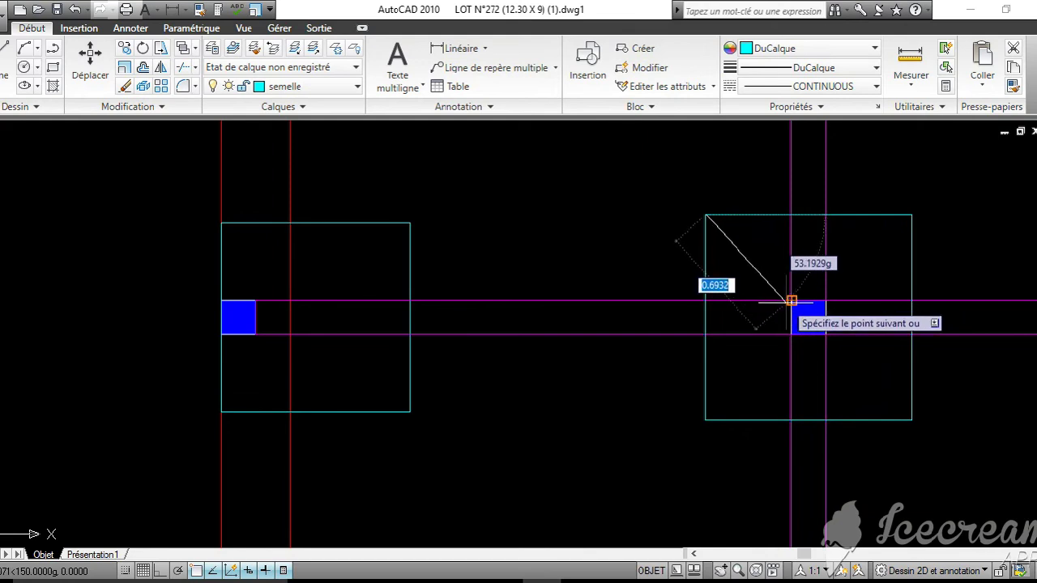
click(791, 302)
key(Return)
key(Return)
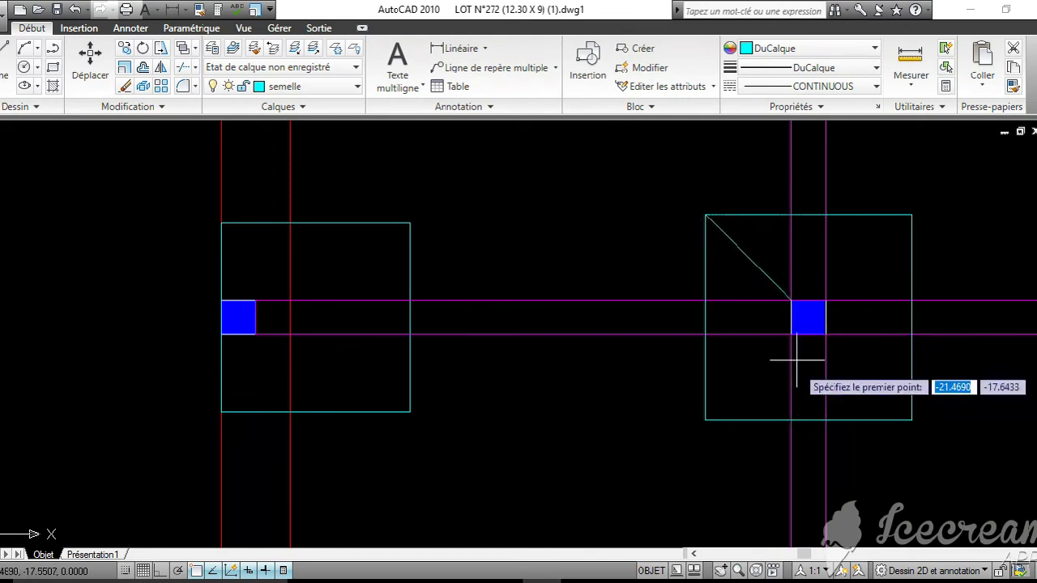
click(791, 333)
click(705, 420)
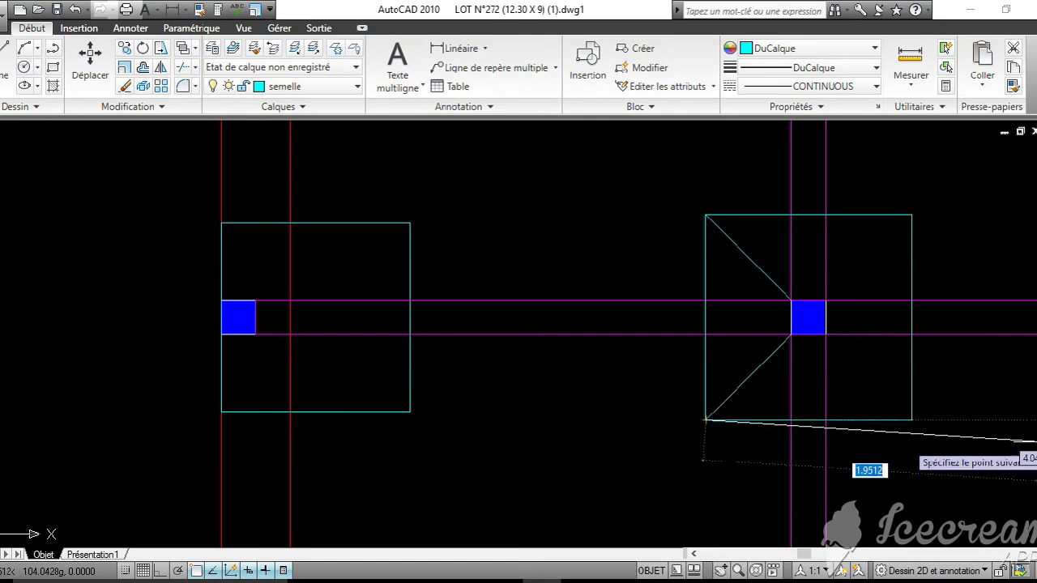
Draw the two right-side diagonals of the third row's left interior footing, joining the footing's corners to the post's corners
click(912, 419)
click(825, 333)
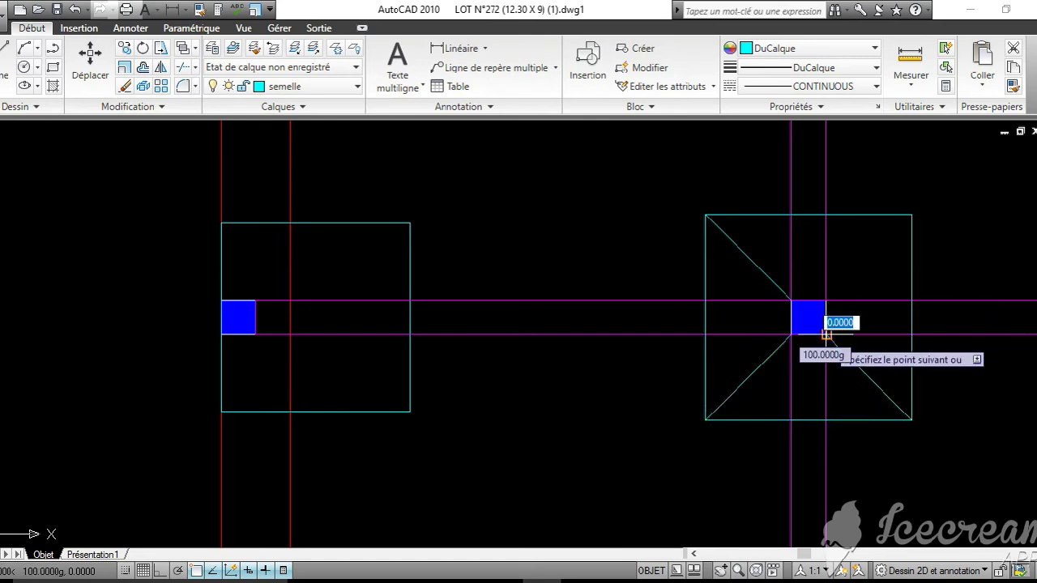
key(Return)
key(Return)
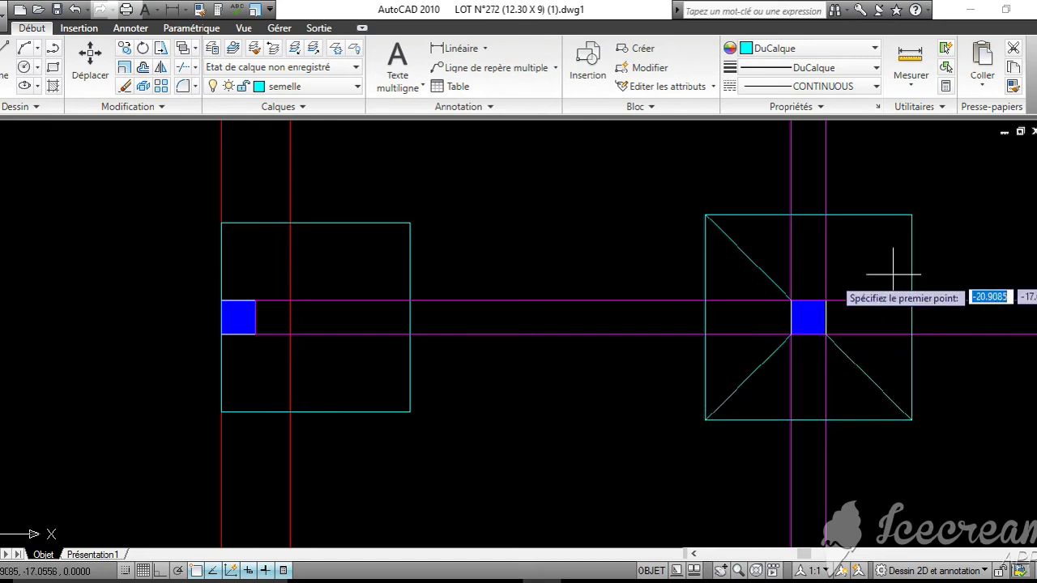
click(825, 301)
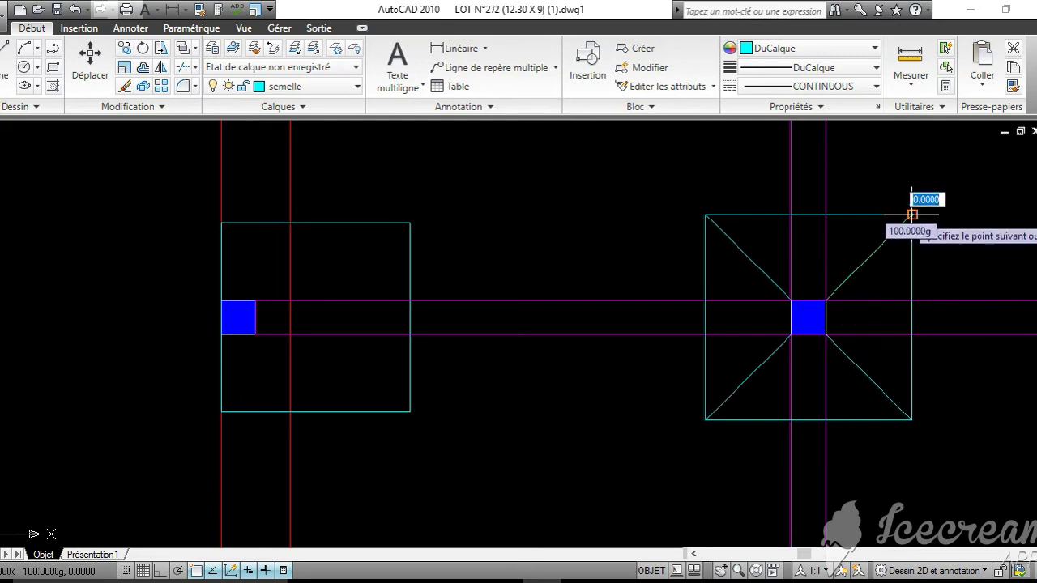
click(912, 214)
key(Return)
Draw the two left-side diagonals of the third row's right interior footing, joining the post's corners to the footing's corners
middle_drag(923, 219, 219, 253)
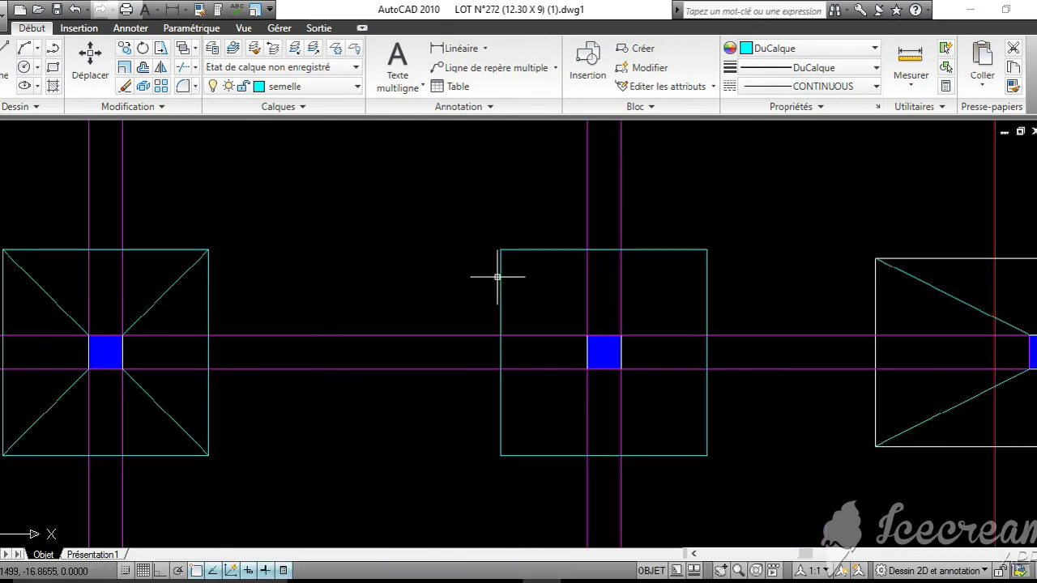
key(Return)
click(587, 334)
click(499, 249)
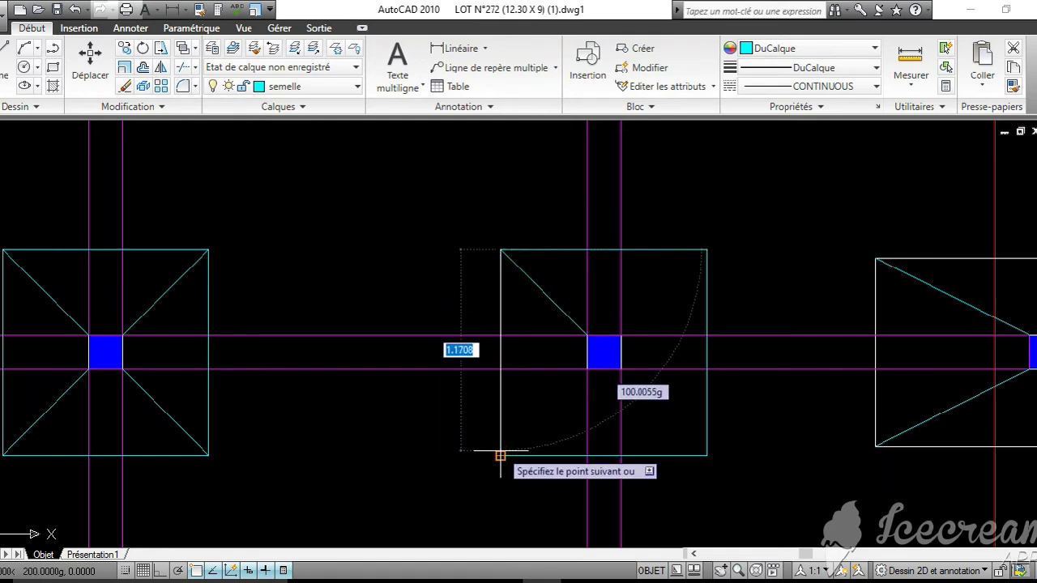
click(499, 456)
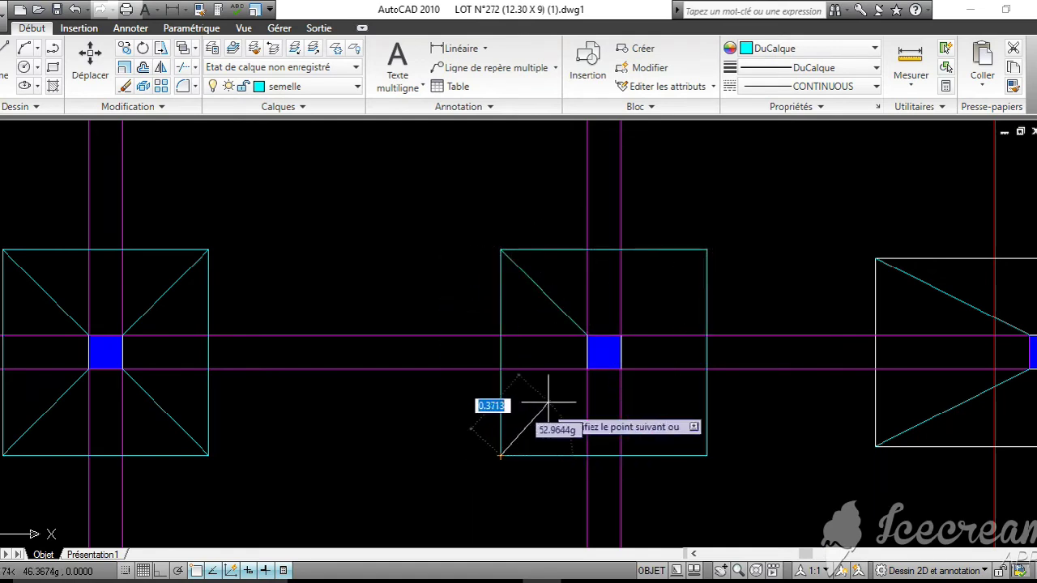
click(586, 370)
key(Return)
Draw the two right-side diagonals of the third row's right interior footing, joining the post's corners to the footing's corners
key(Return)
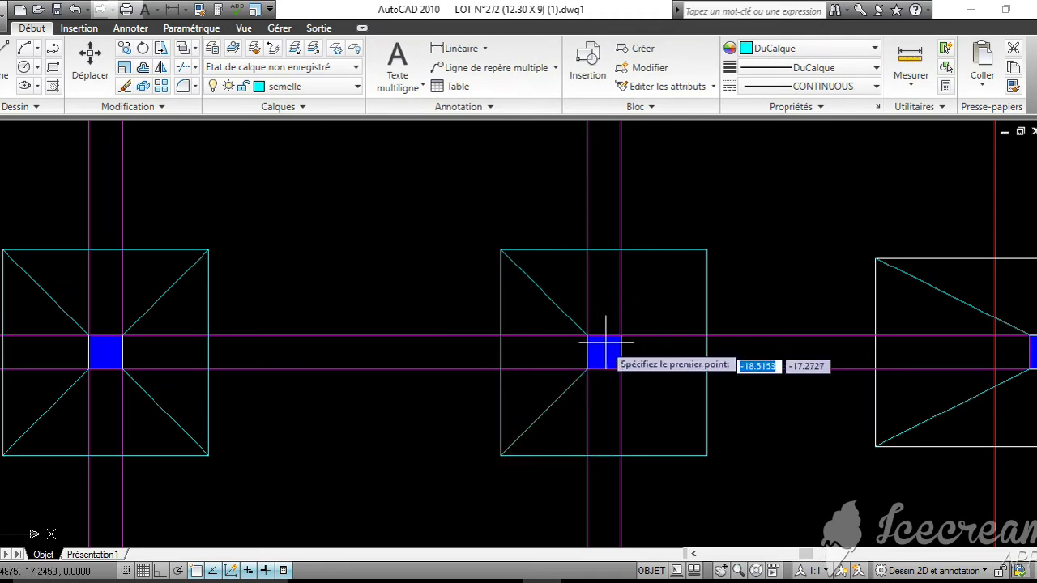
click(620, 334)
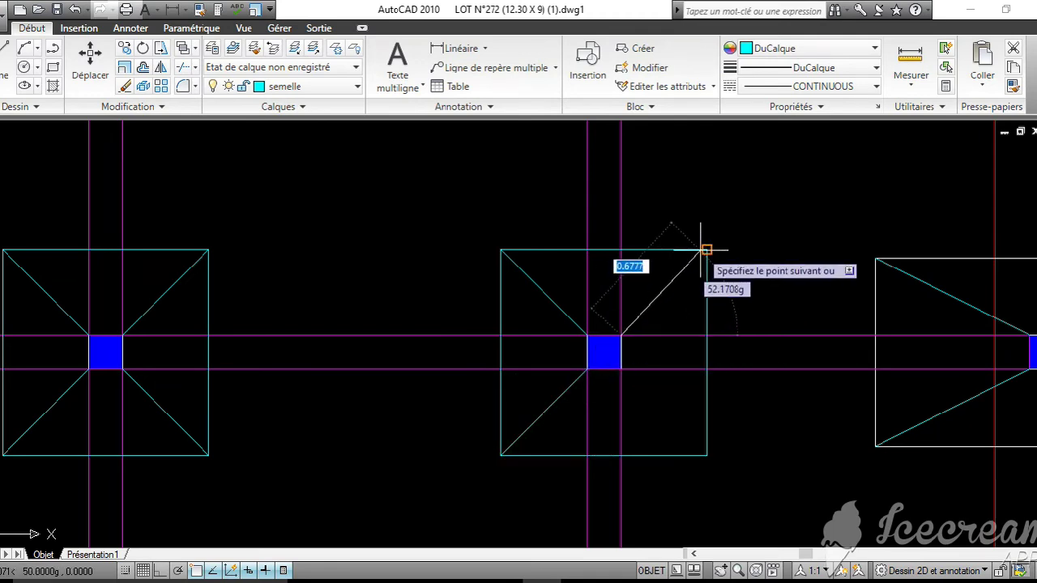
click(706, 250)
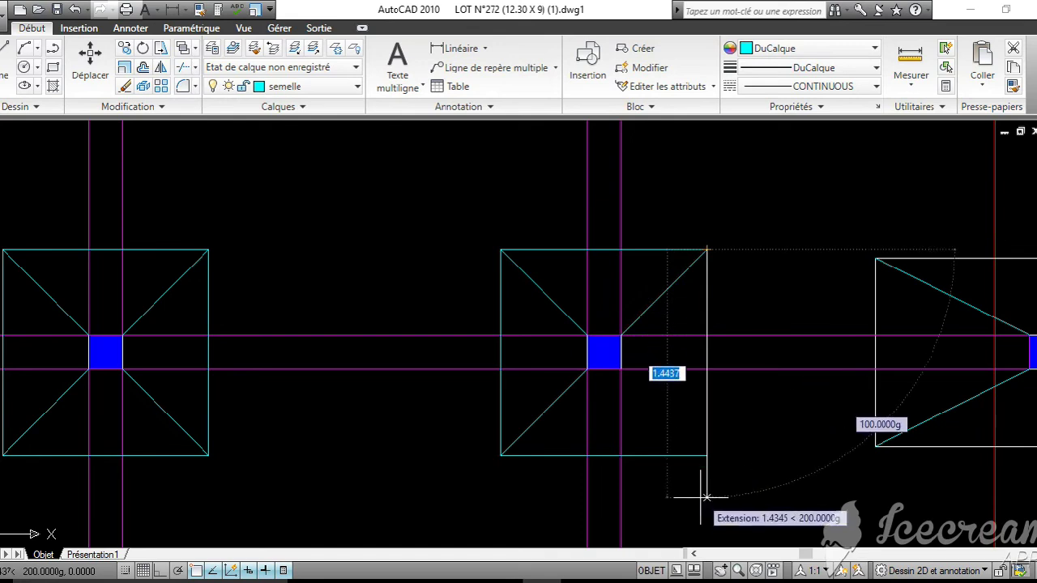
click(706, 456)
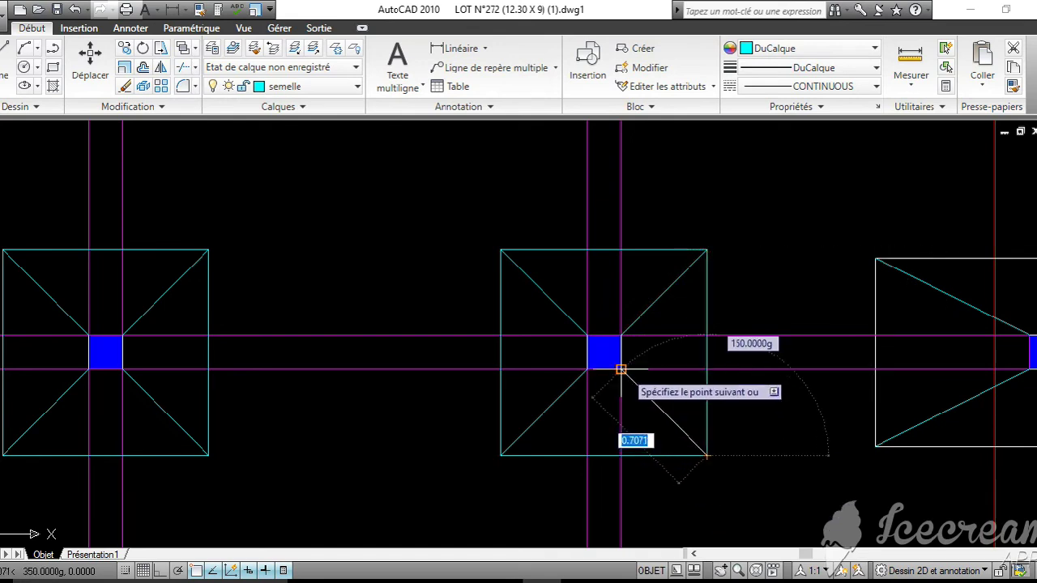
scroll(620, 369, down, 8)
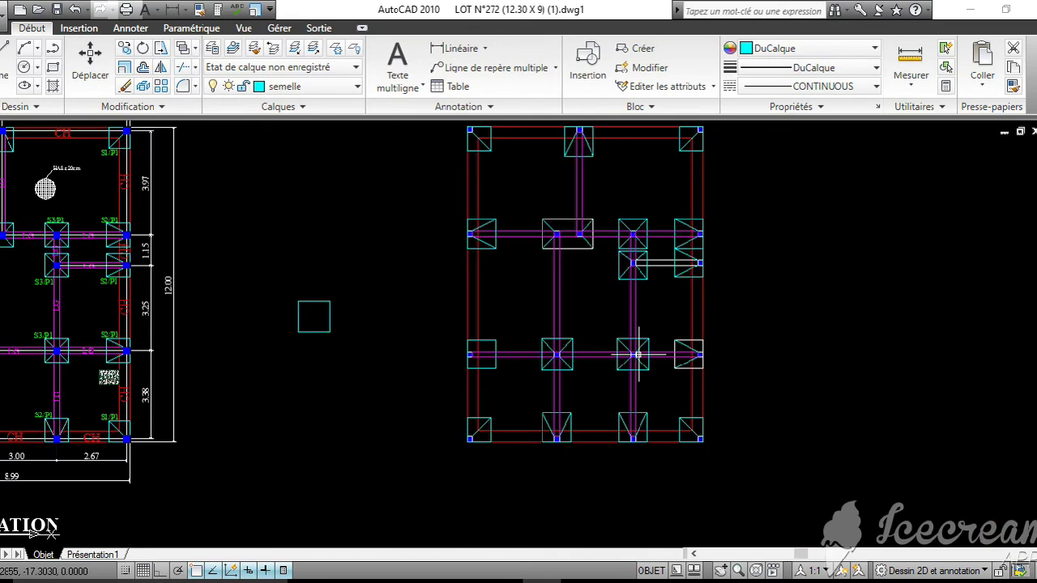
Draw one rectangle enclosing the two stacked footings on the right edge, from the upper footing's upper left corner to the lower footing's lower right corner
middle_drag(639, 348, 701, 388)
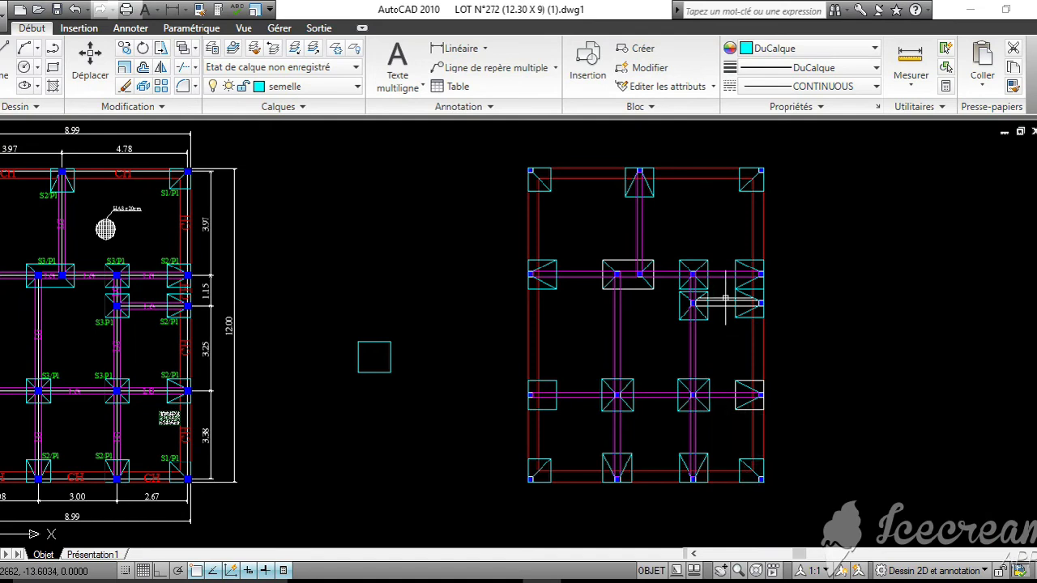
scroll(753, 280, up, 5)
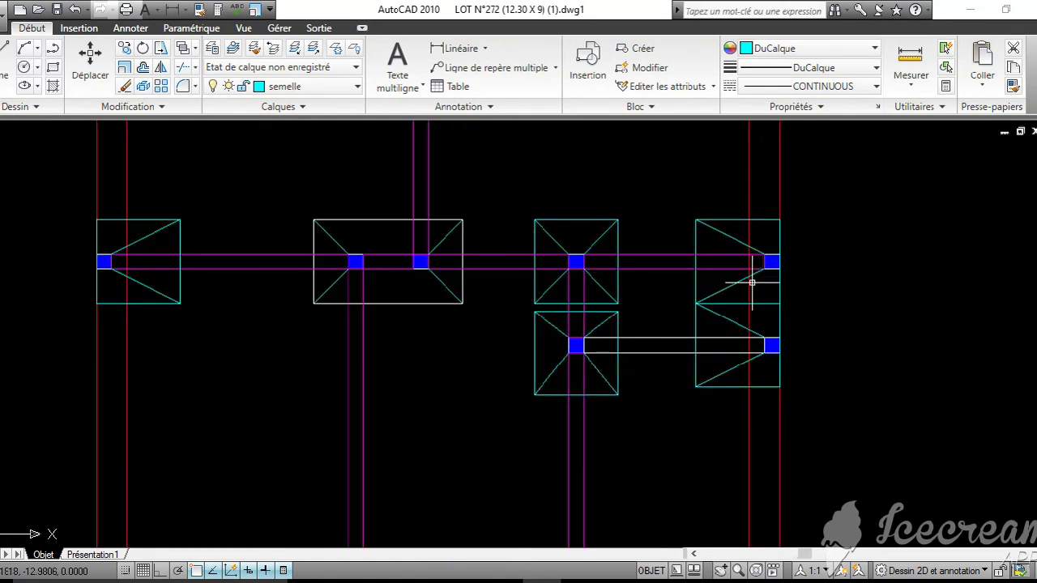
scroll(761, 301, up, 2)
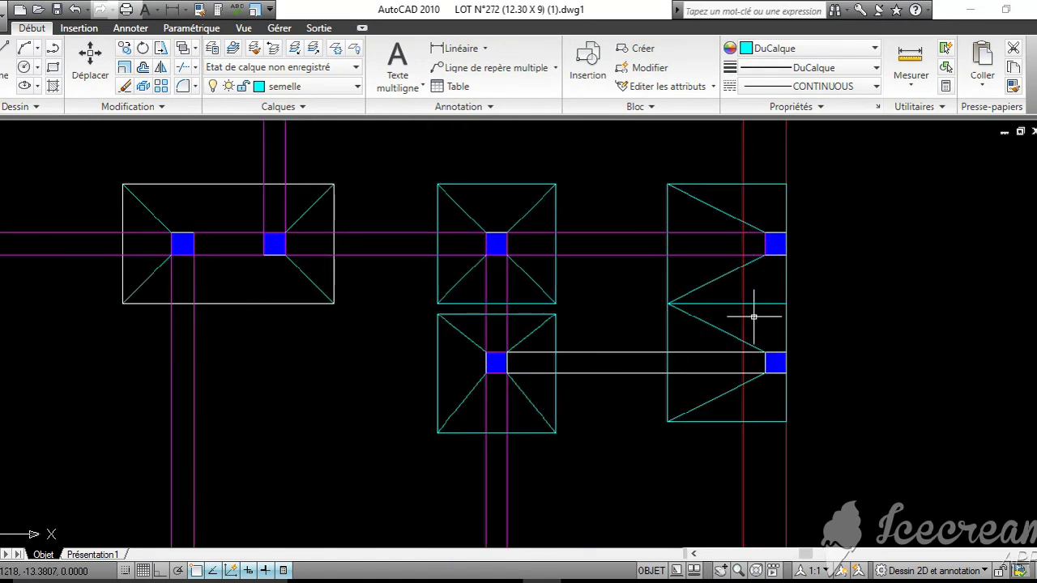
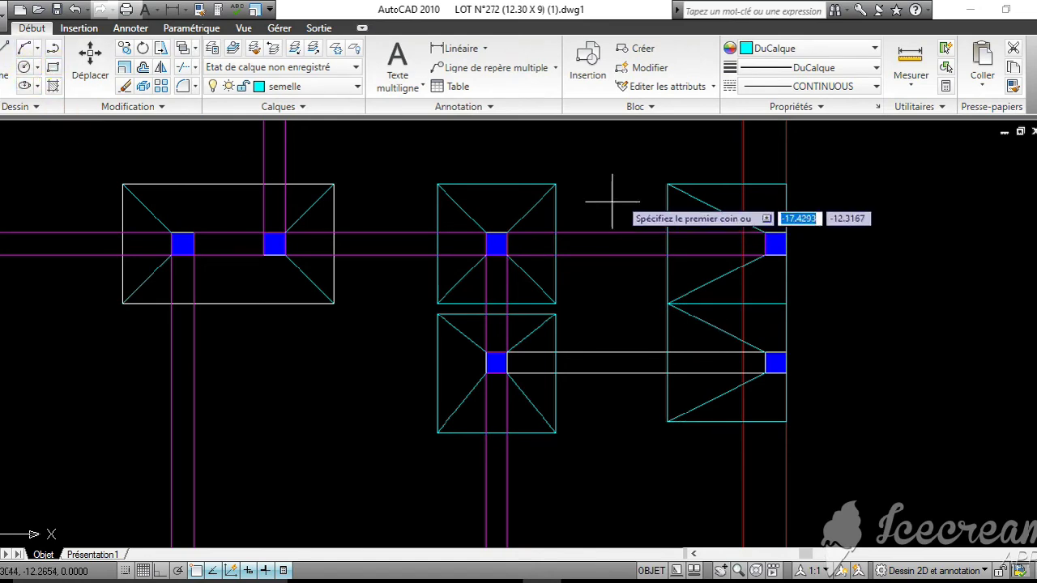
click(667, 184)
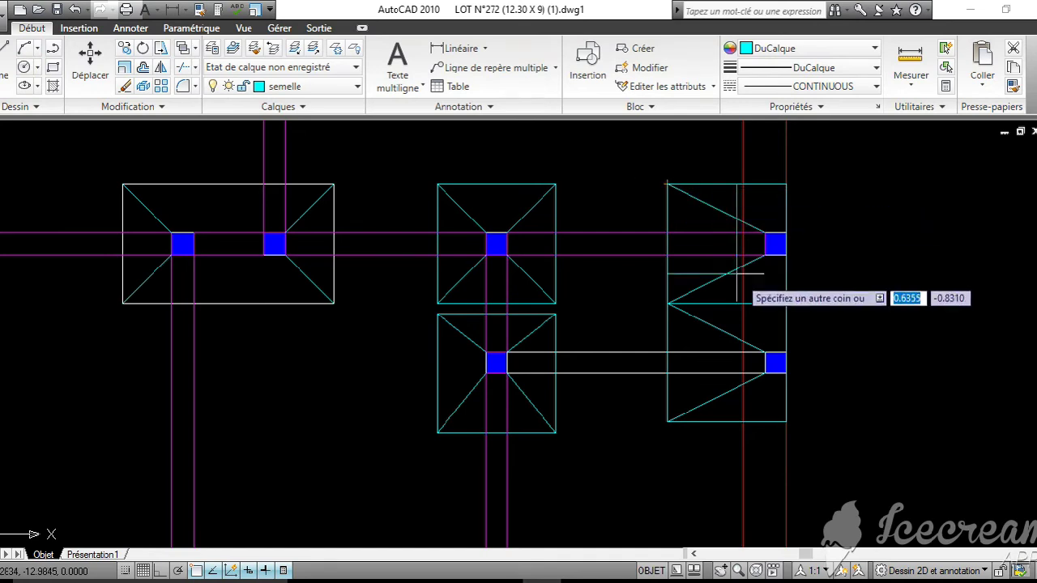
click(785, 419)
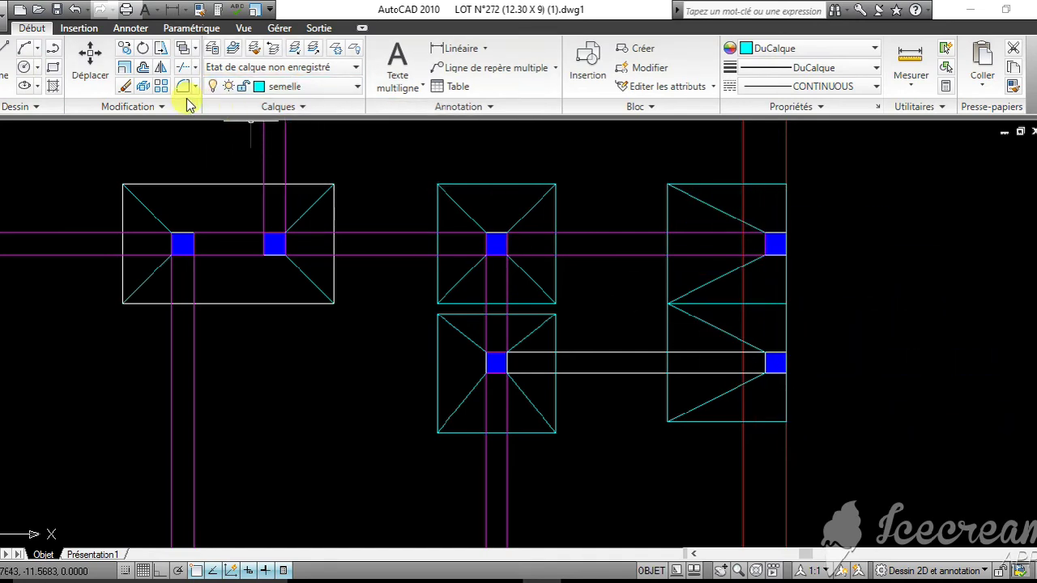
Try to erase the old outlines and diagonals of the two stacked right-edge footings
click(846, 433)
click(640, 164)
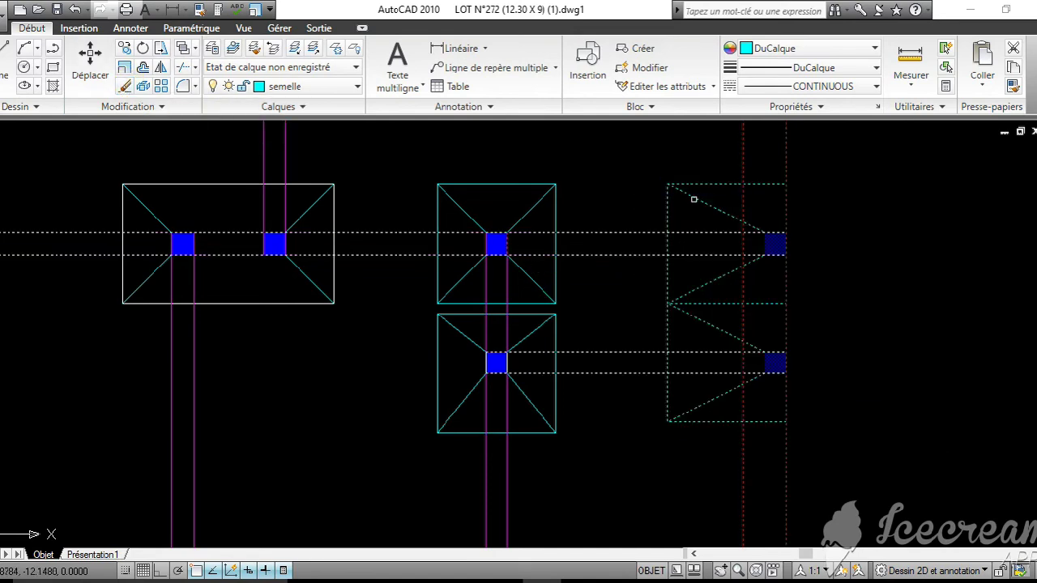
key(Return)
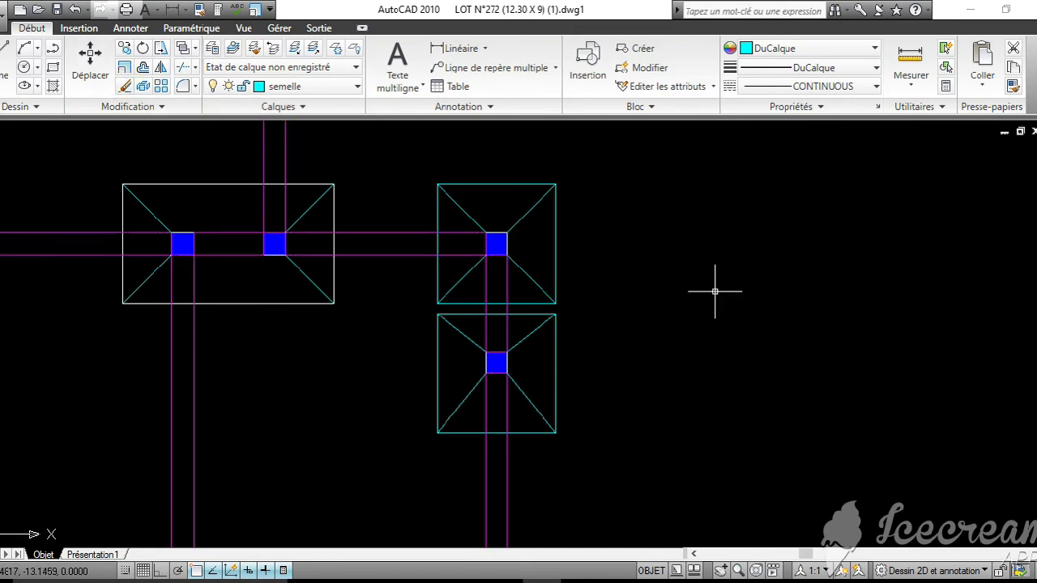
key(ctrl+z)
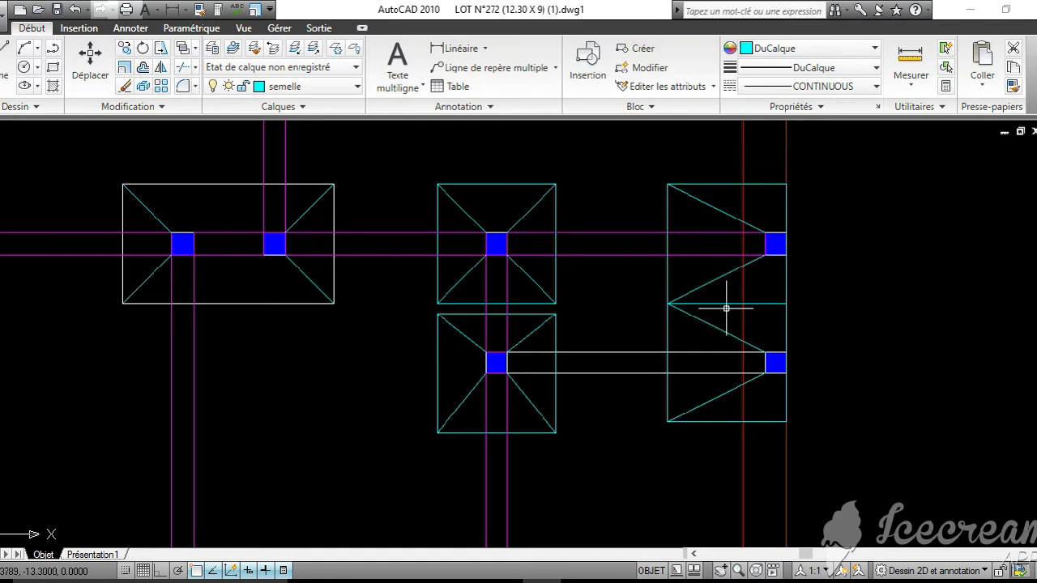
click(723, 338)
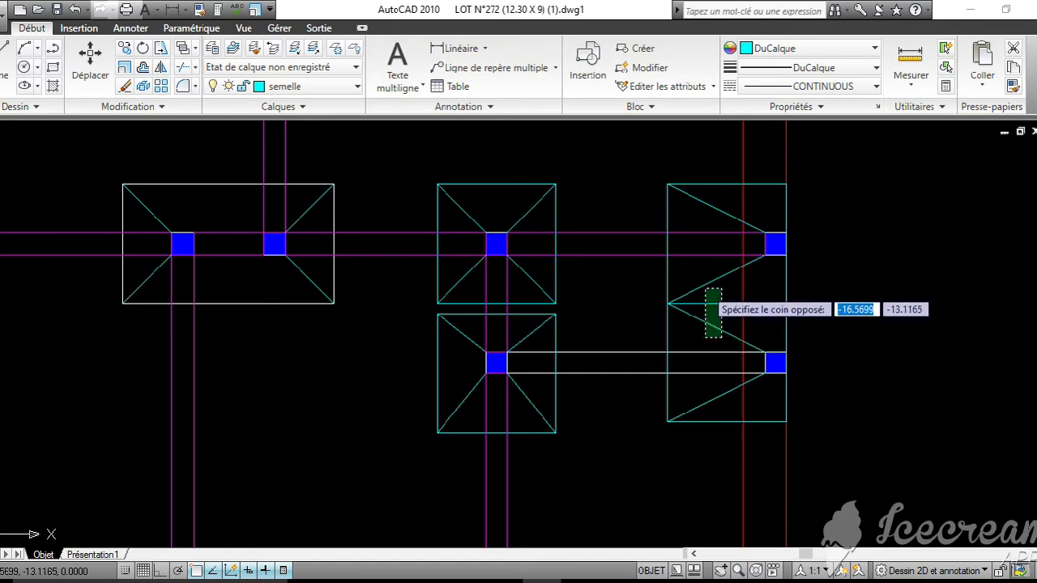
click(693, 270)
key(Escape)
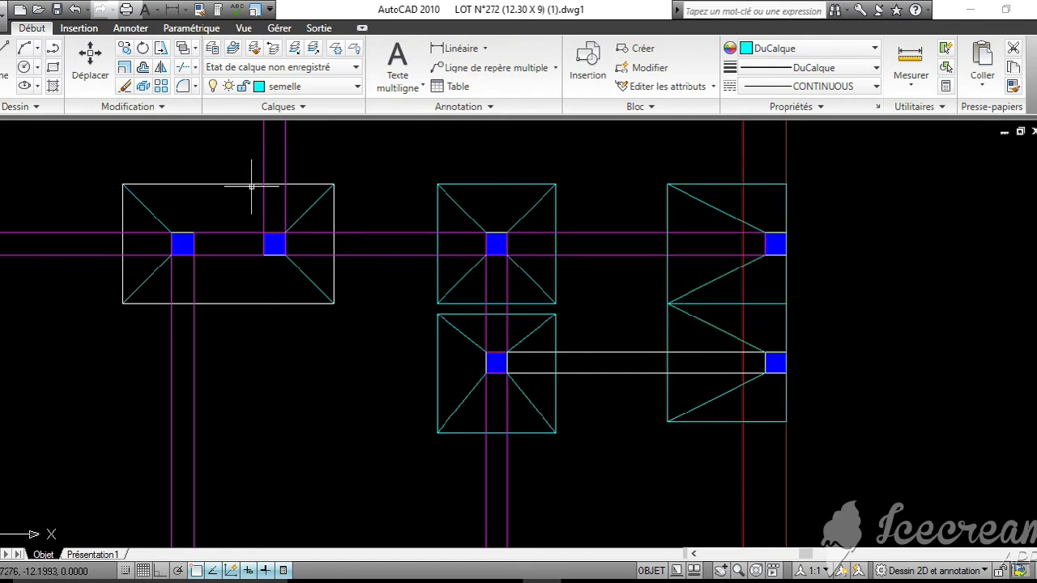
Erase the two separate outlines and the two inner diagonals between the stacked right-edge posts, keeping the enclosing rectangle
click(90, 60)
click(738, 329)
click(688, 292)
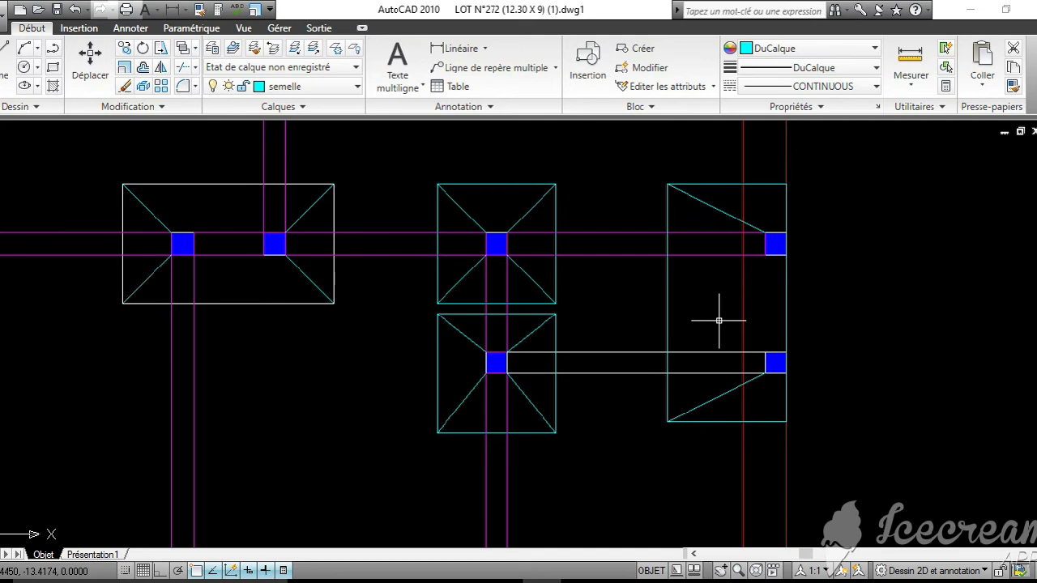
scroll(731, 260, down, 3)
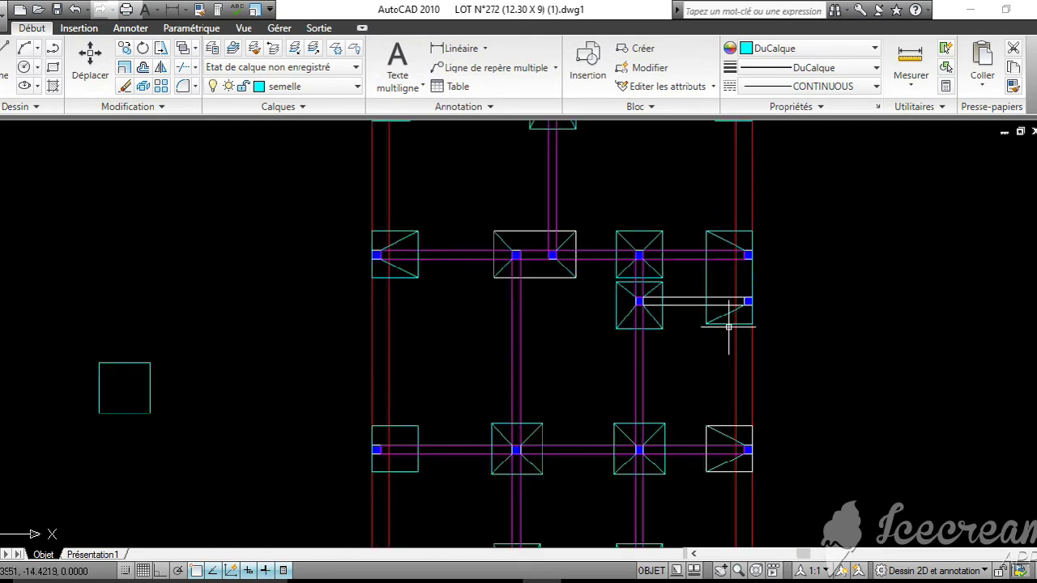
Make longrine the current layer and draw a rectangle over the short beam from the lower interior post to the right-edge post
click(343, 89)
click(308, 122)
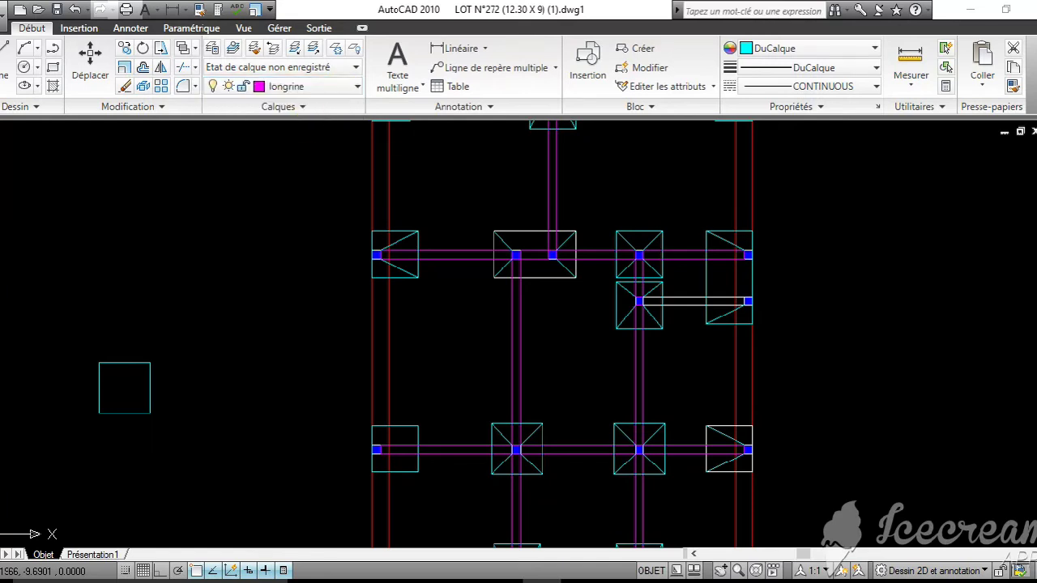
click(54, 68)
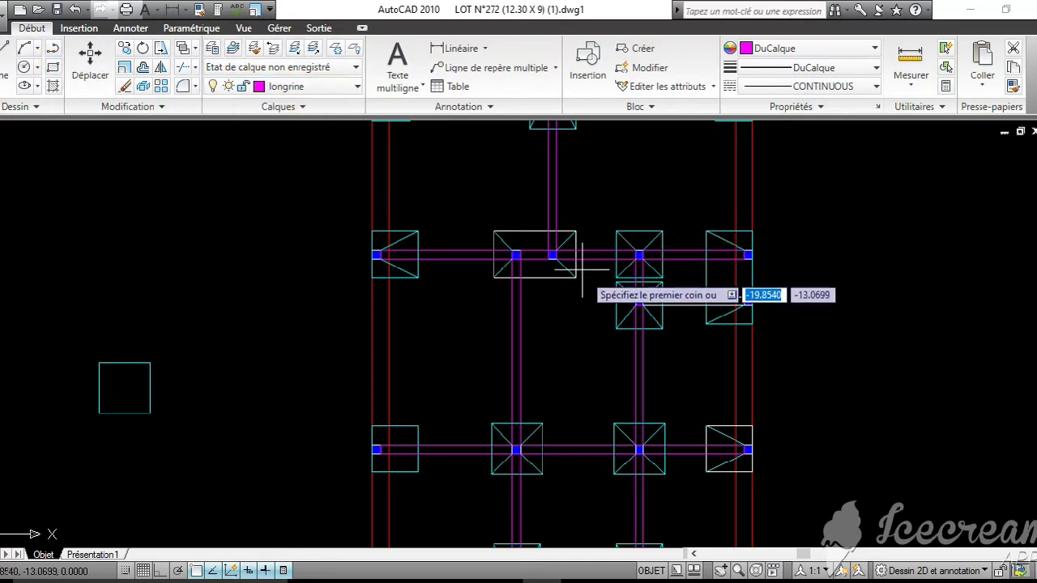
scroll(639, 300, up, 3)
scroll(639, 300, up, 2)
click(639, 277)
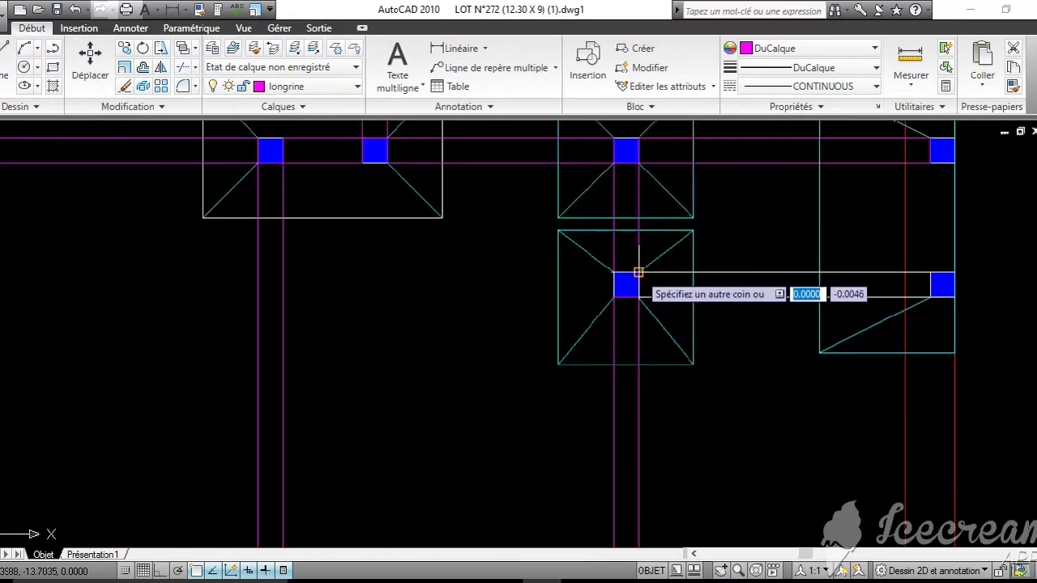
click(941, 301)
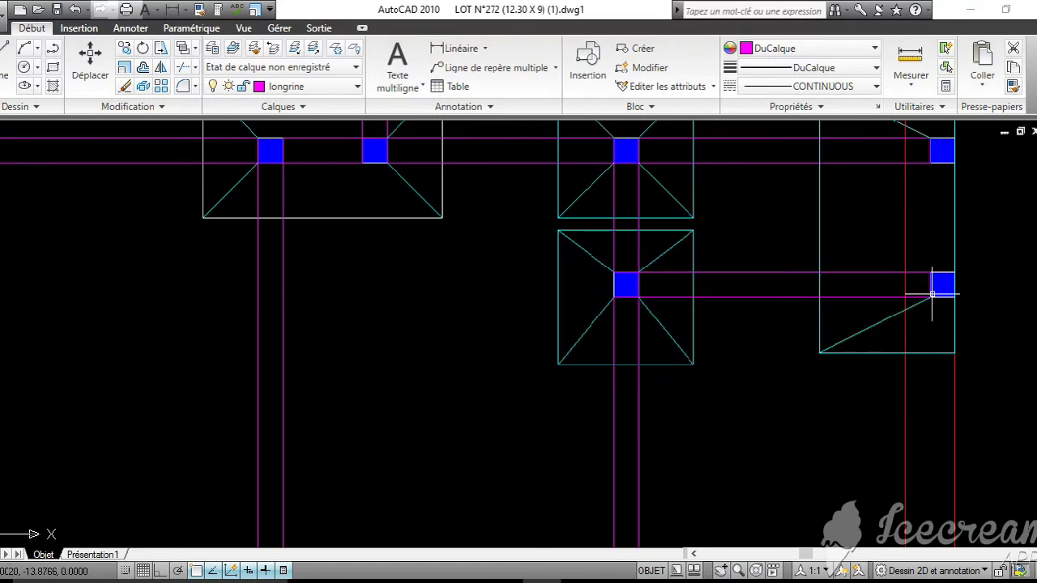
scroll(853, 313, down, 6)
middle_drag(853, 314, 668, 324)
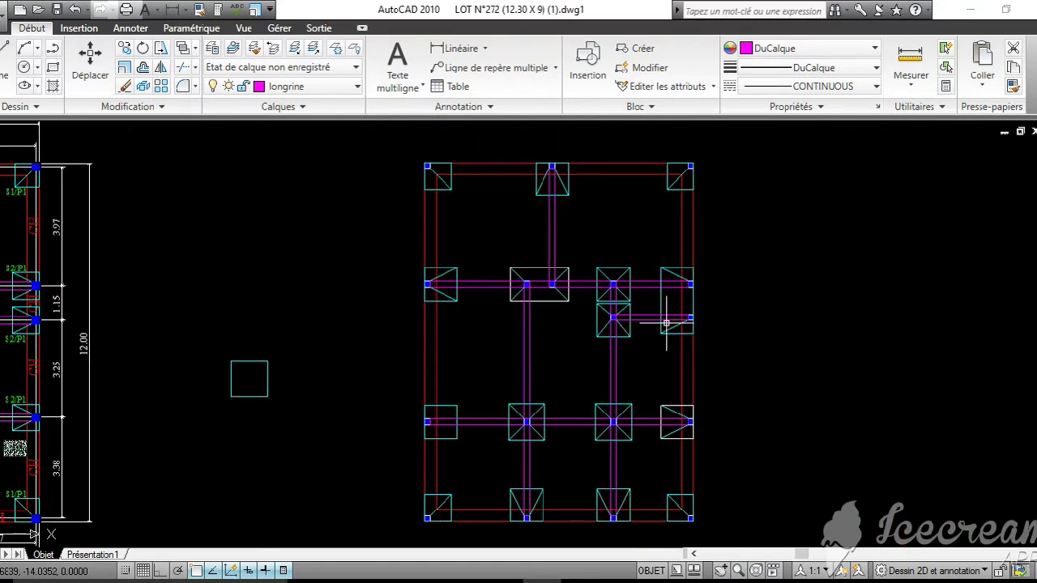
Erase the spare square standing between the reference plan and the redrawn plan
scroll(525, 302, down, 4)
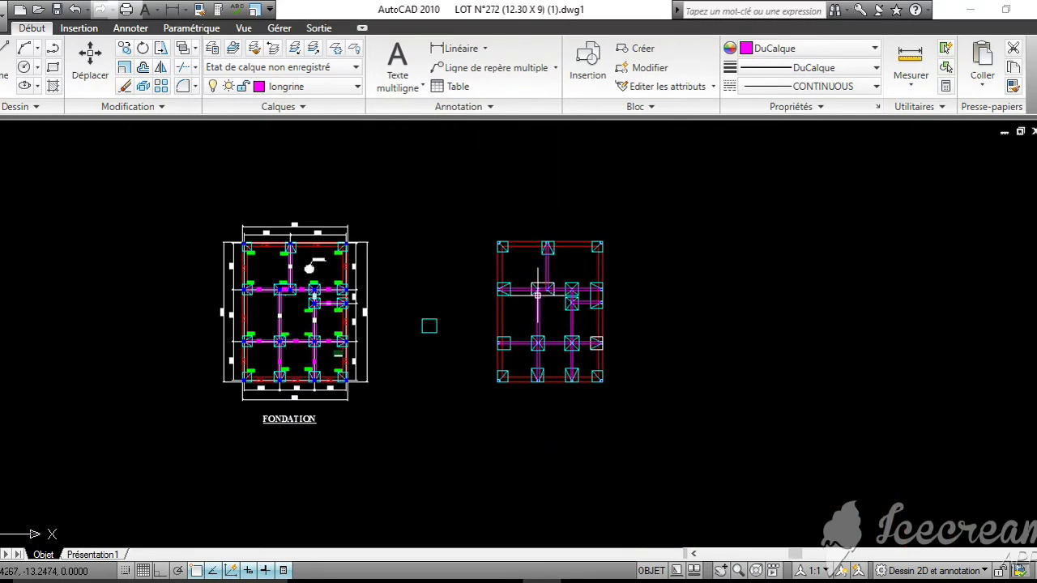
scroll(537, 296, up, 2)
click(432, 360)
click(383, 340)
key(Delete)
Draw a circle in the redrawn plan's upper right room and a short test line between the plans, on the longrine layer
mouse_move(307, 350)
middle_down()
mouse_move(354, 301)
mouse_move(370, 344)
middle_up()
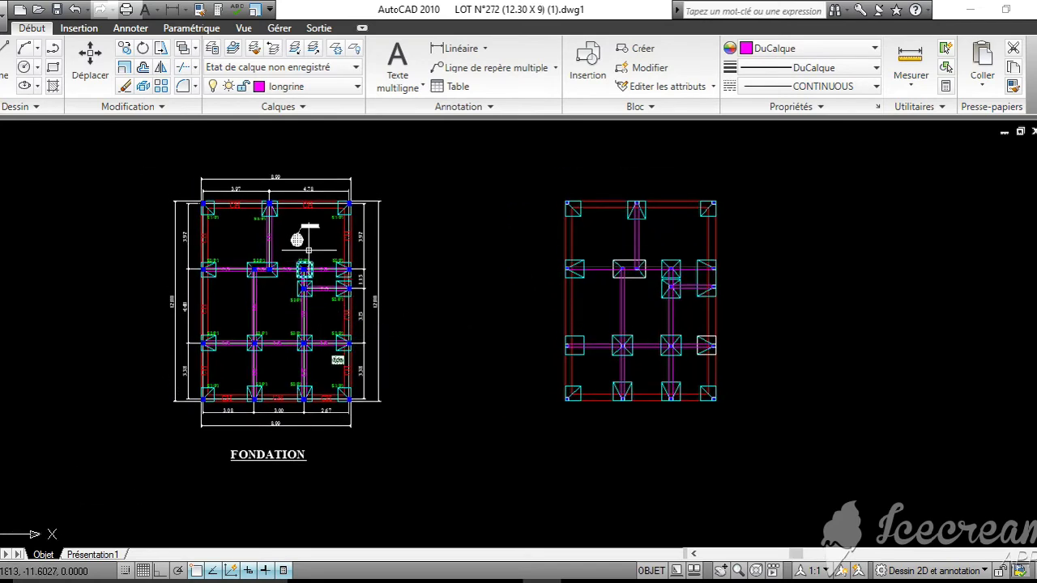
scroll(308, 249, up, 5)
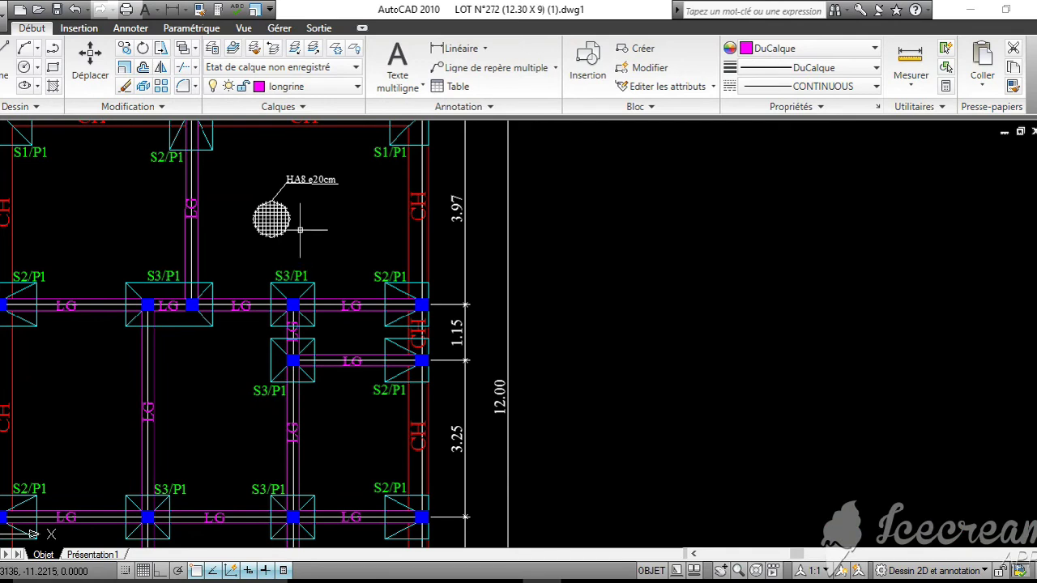
middle_drag(286, 225, 292, 261)
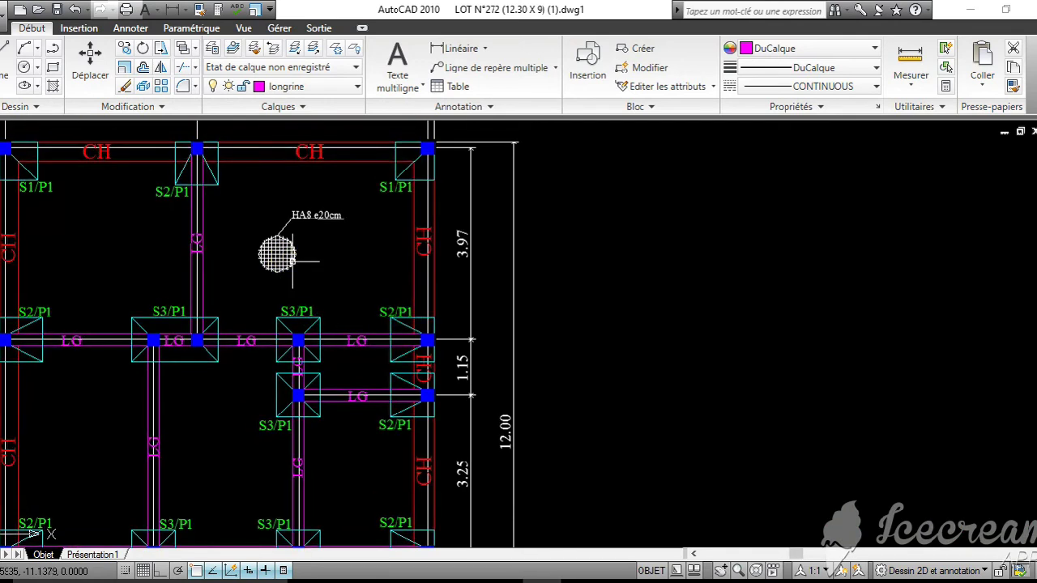
click(19, 69)
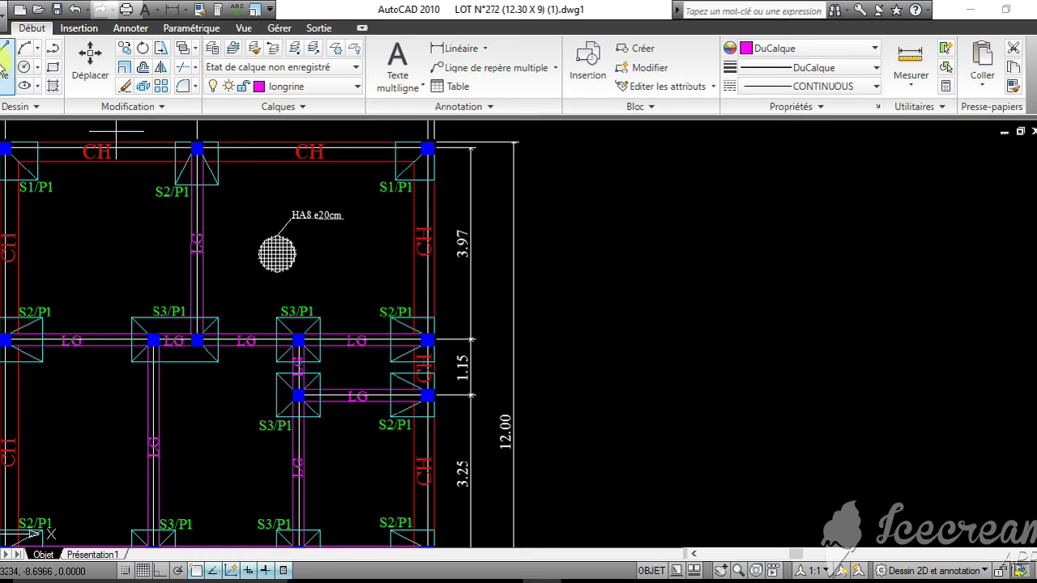
scroll(624, 340, down, 5)
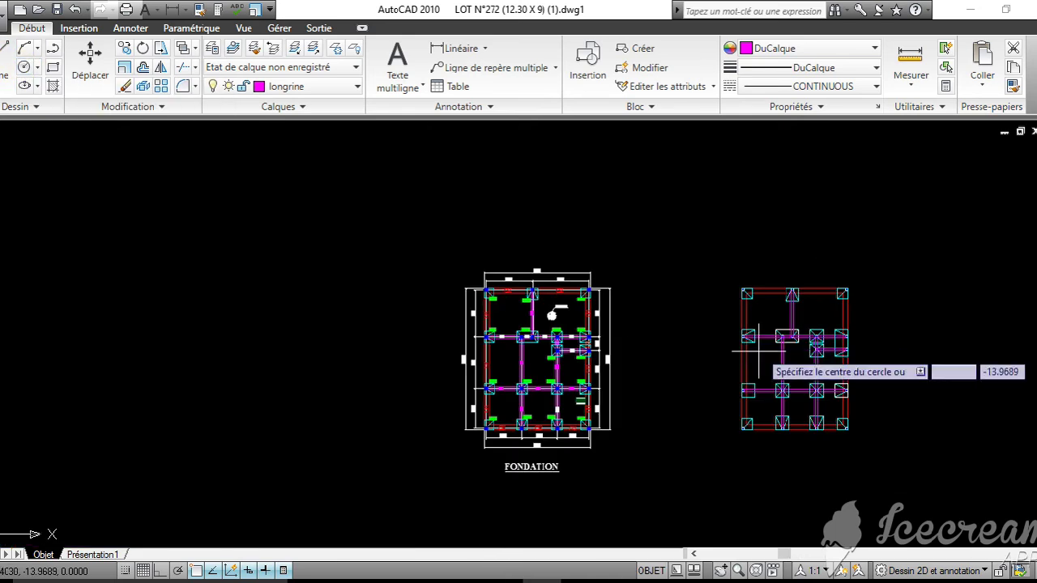
scroll(809, 310, up, 5)
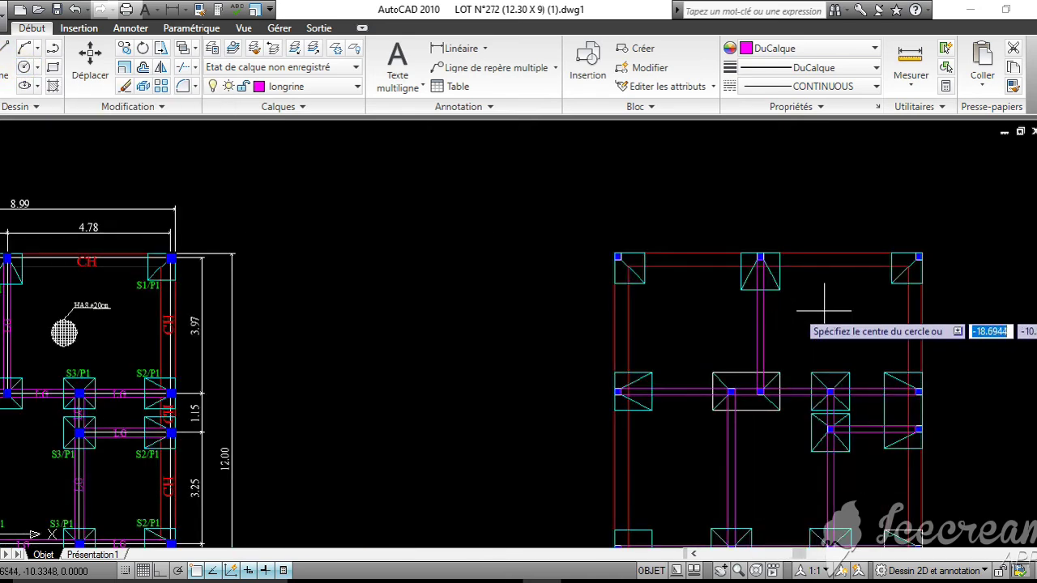
click(824, 310)
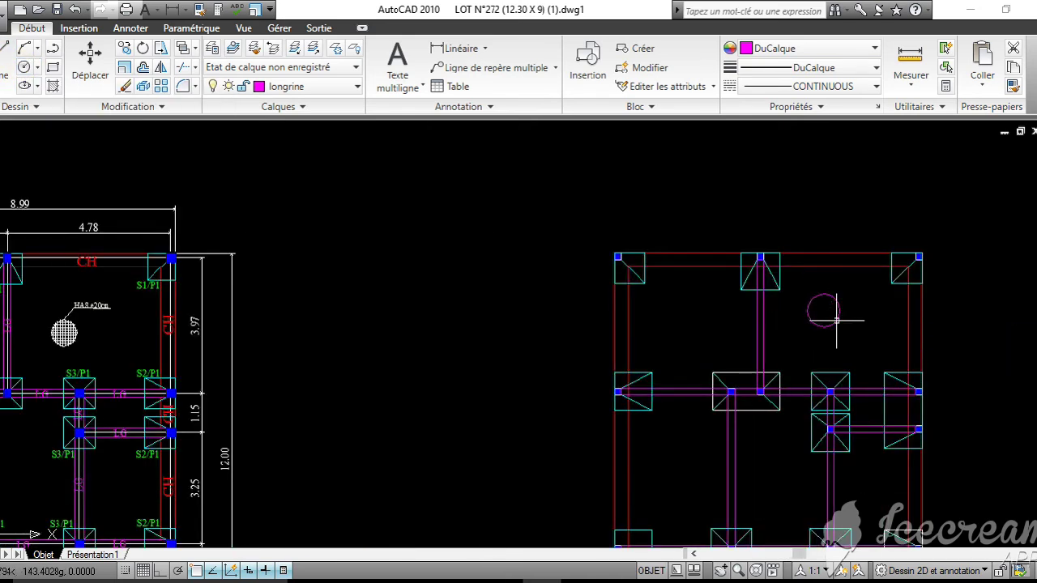
click(18, 58)
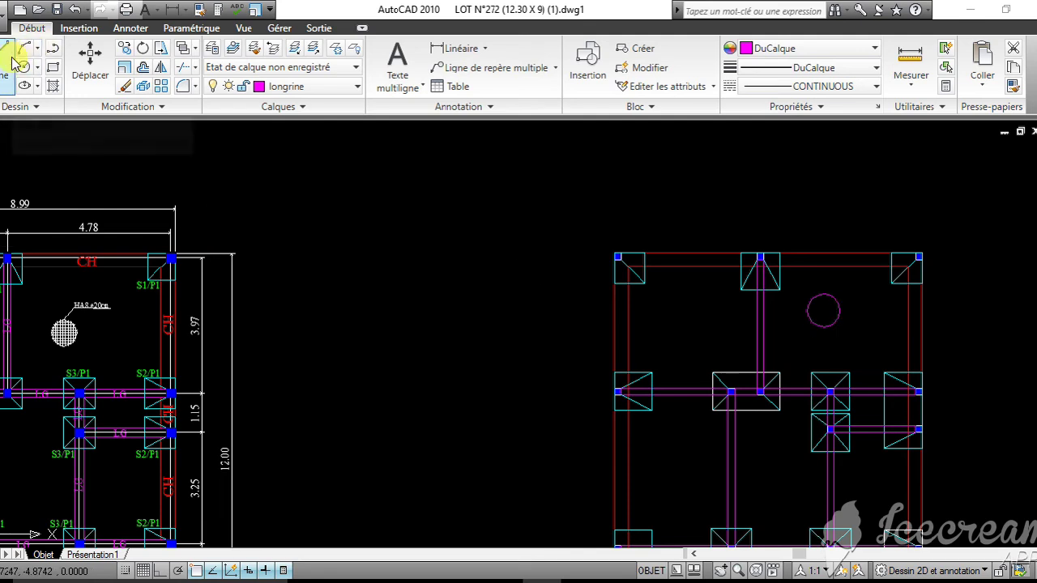
click(324, 197)
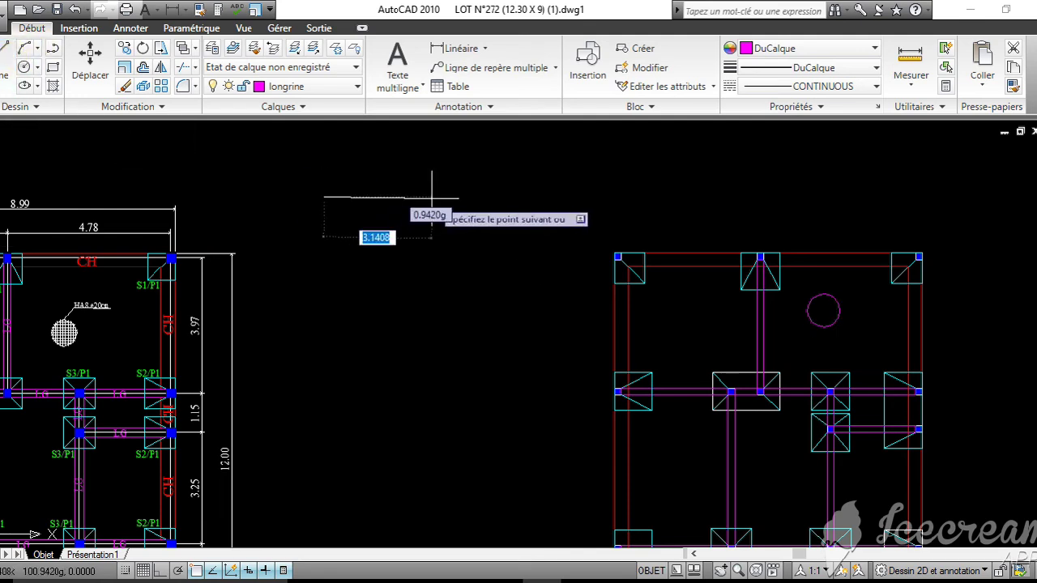
Keep white as the TRAÇAGE layer's colour and make TRAÇAGE the current layer
click(328, 88)
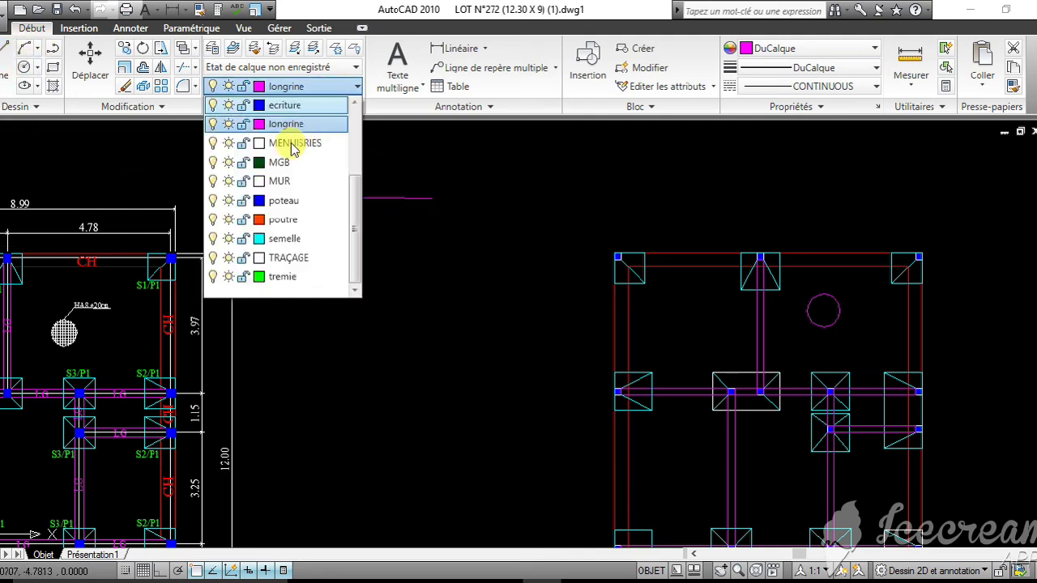
click(260, 258)
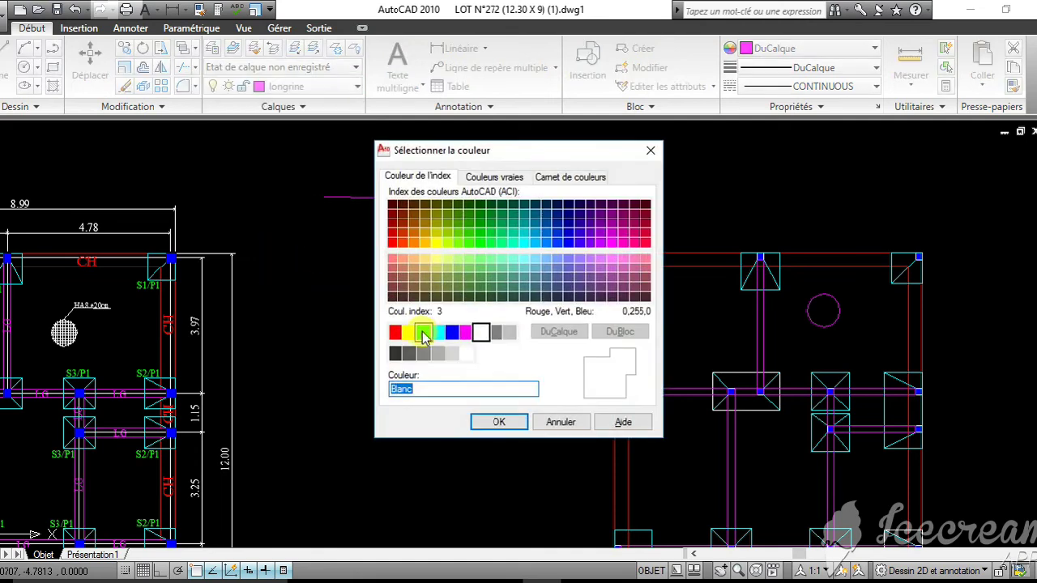
click(497, 423)
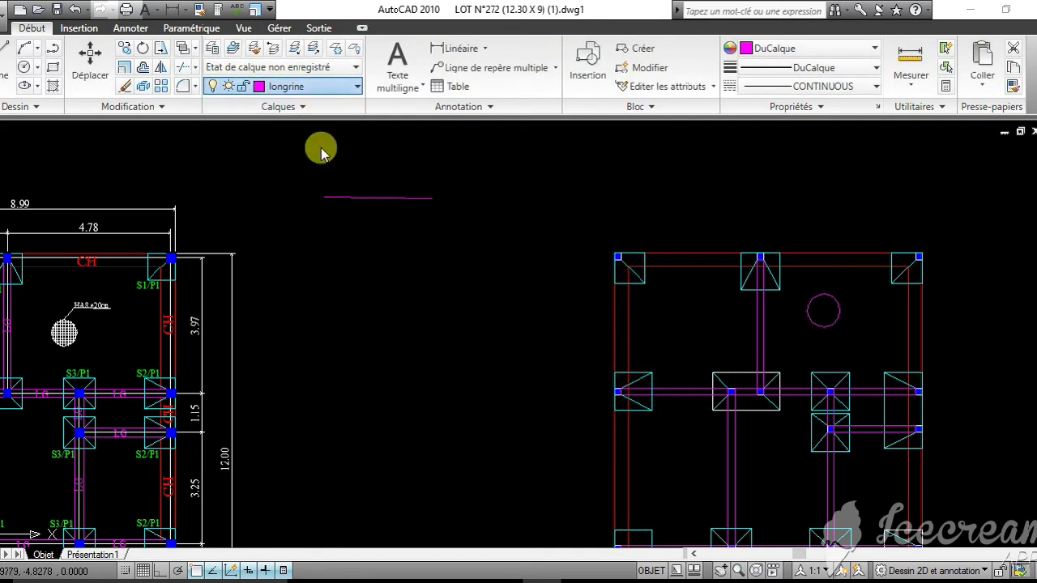
click(320, 85)
click(288, 258)
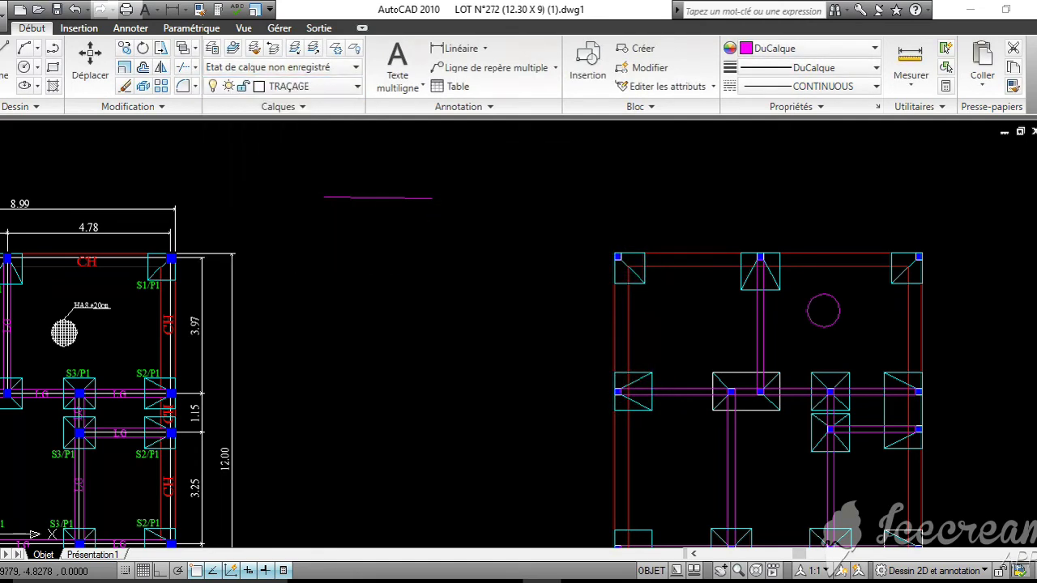
Erase the test line between the plans and the magenta circle in the upper right room
click(625, 204)
click(316, 186)
key(Delete)
click(862, 338)
click(814, 317)
key(Delete)
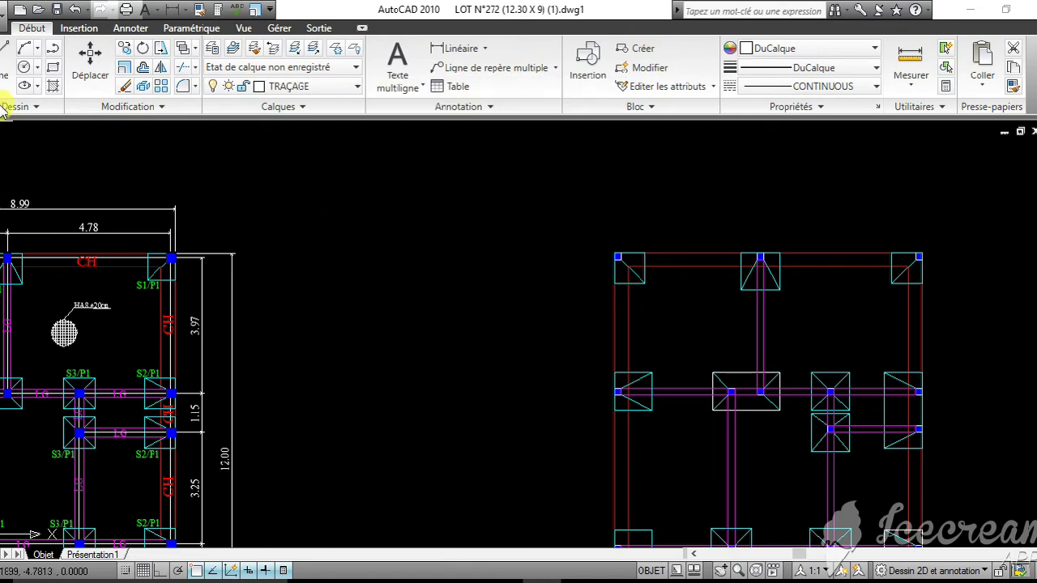
Draw a circle on the TRAÇAGE layer in the redrawn plan's upper right room and try to add a concentric circle
click(24, 67)
click(839, 318)
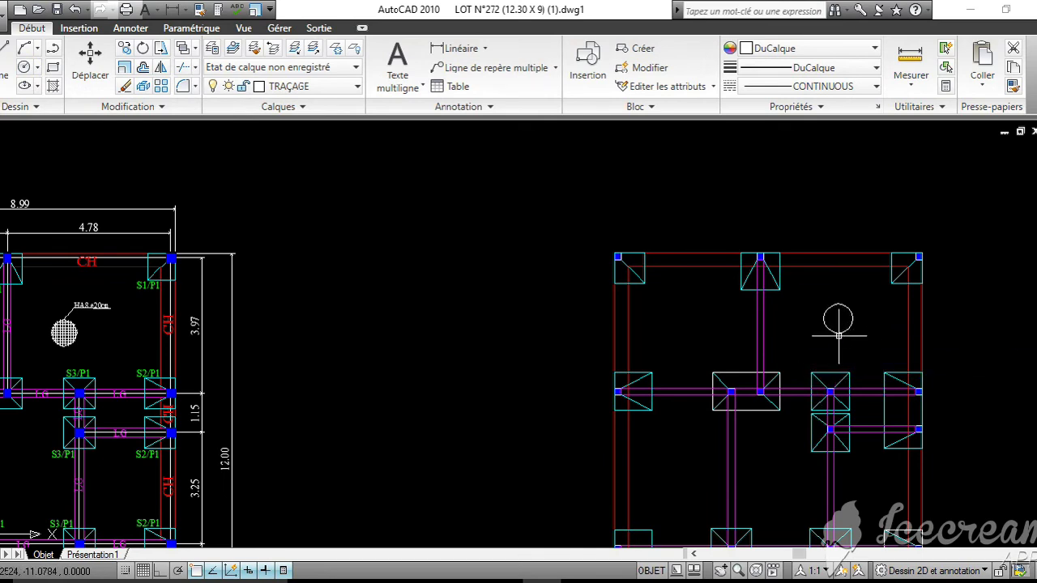
scroll(838, 332, up, 3)
click(835, 303)
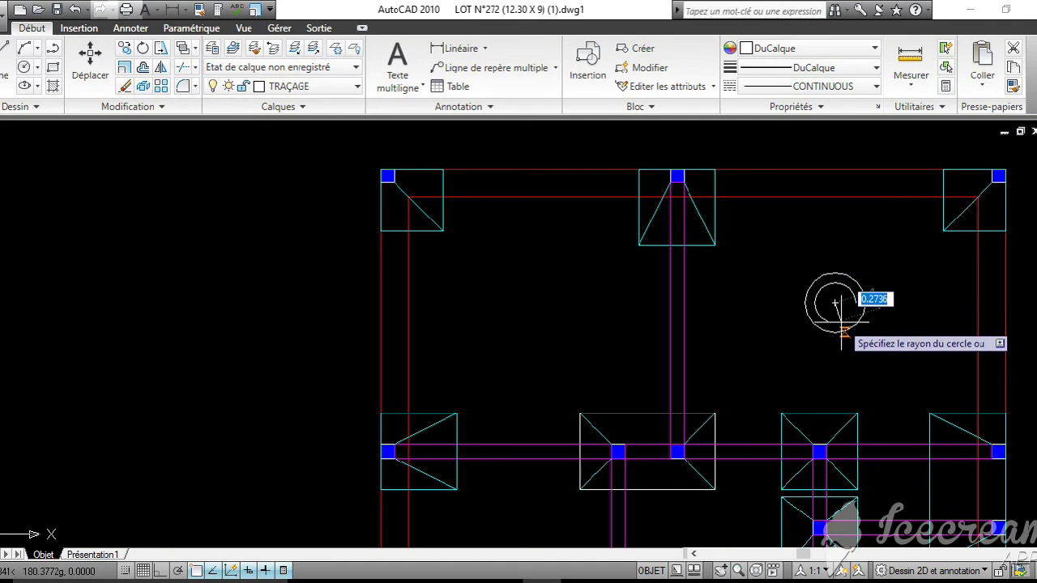
click(844, 329)
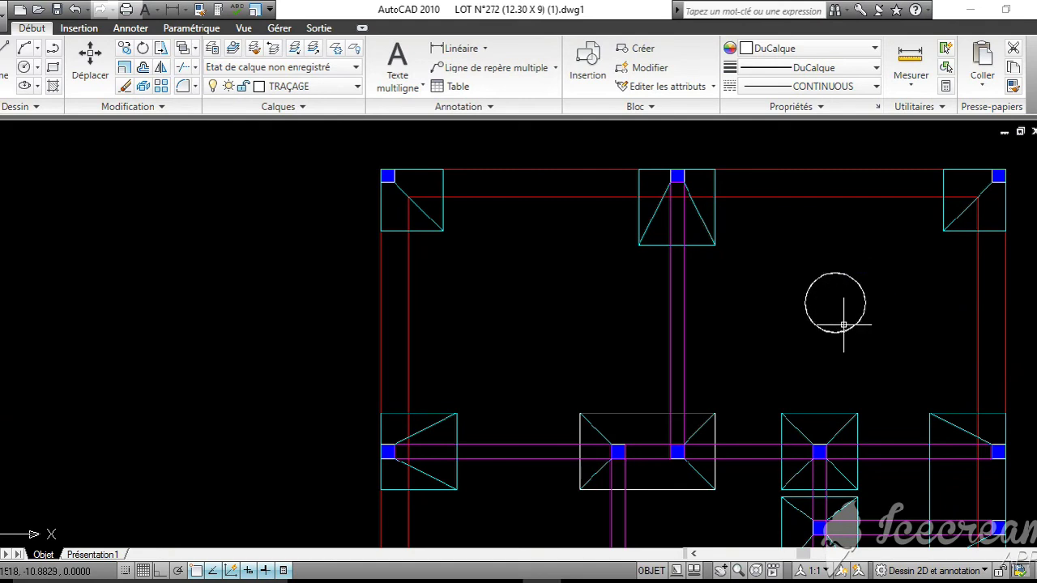
scroll(843, 325, up, 3)
key(Return)
click(830, 273)
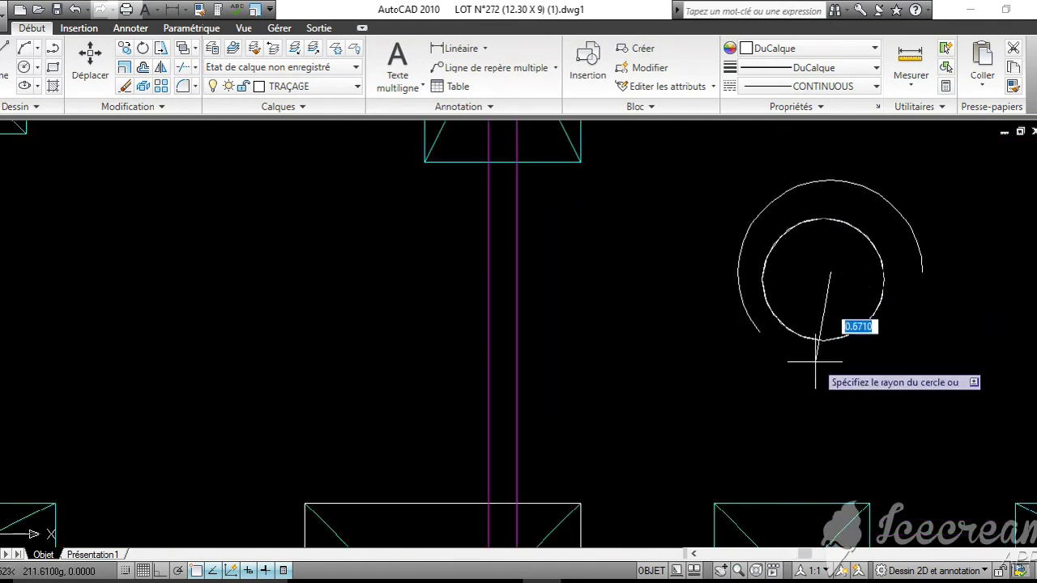
key(Escape)
key(Return)
click(823, 280)
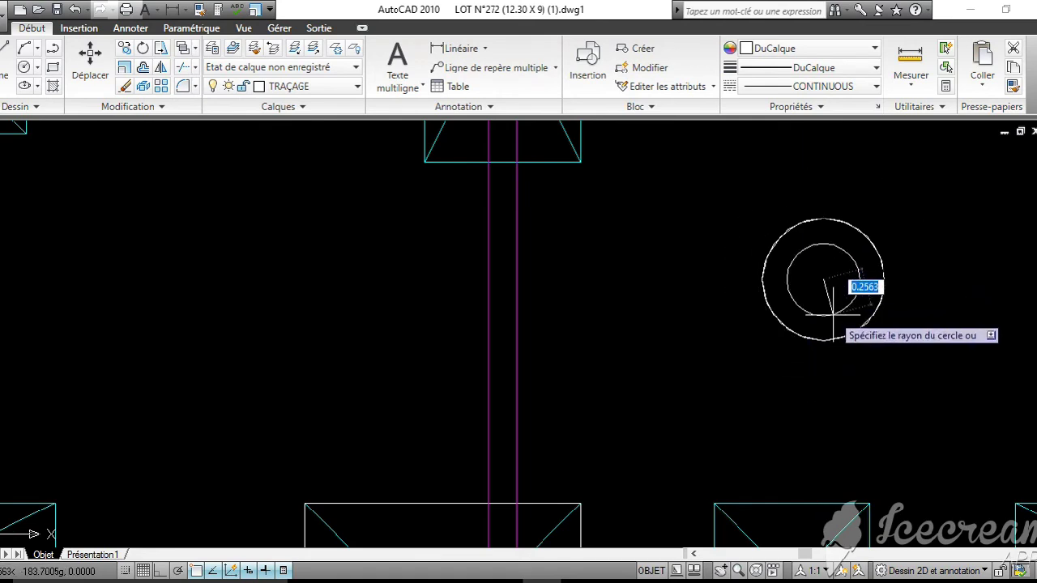
key(Escape)
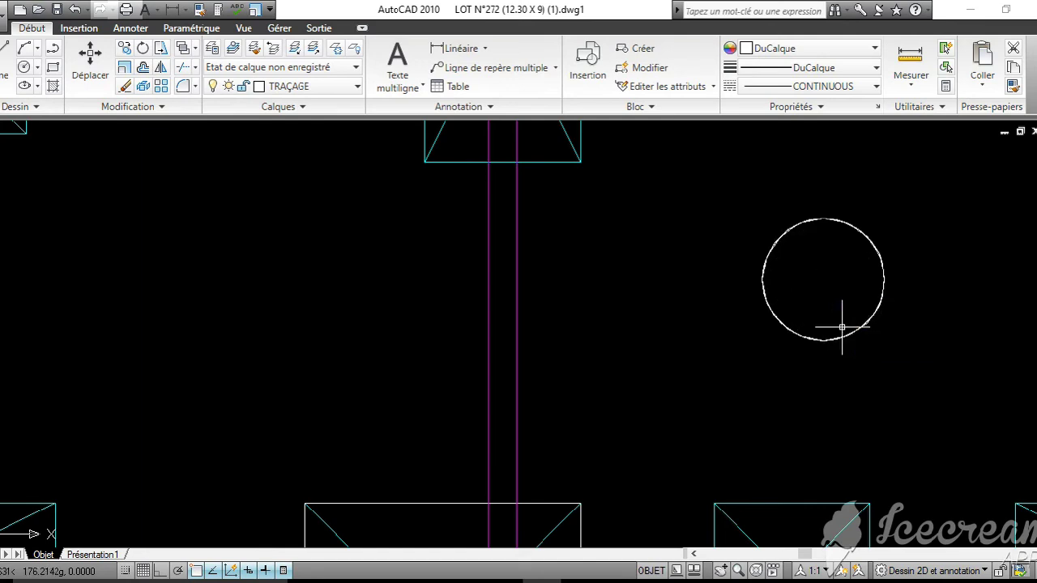
Draw a smaller concentric circle with a radius of about 0.26 inside the upper right room's circle
scroll(810, 492, down, 5)
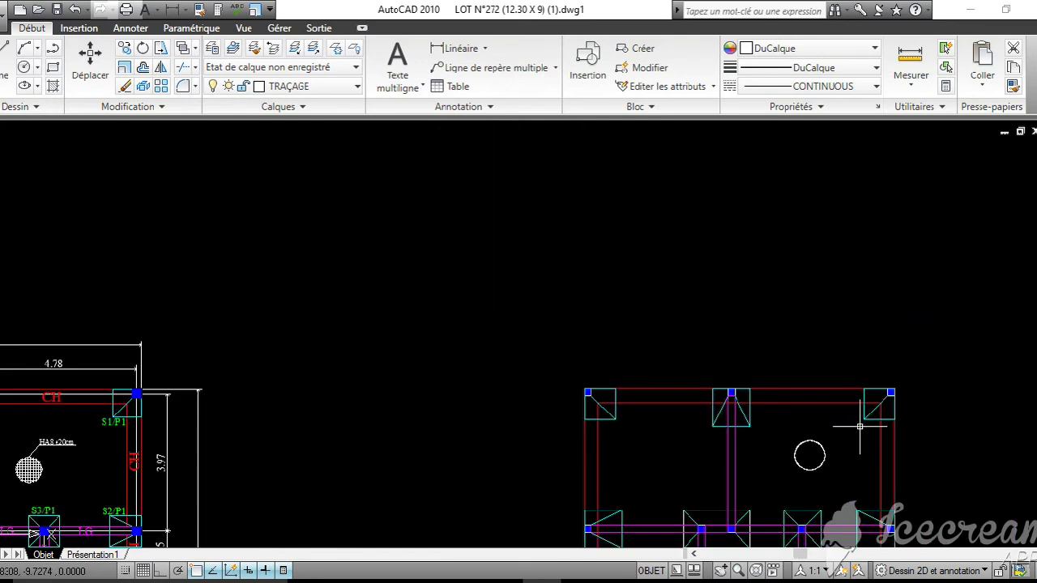
scroll(859, 426, up, 3)
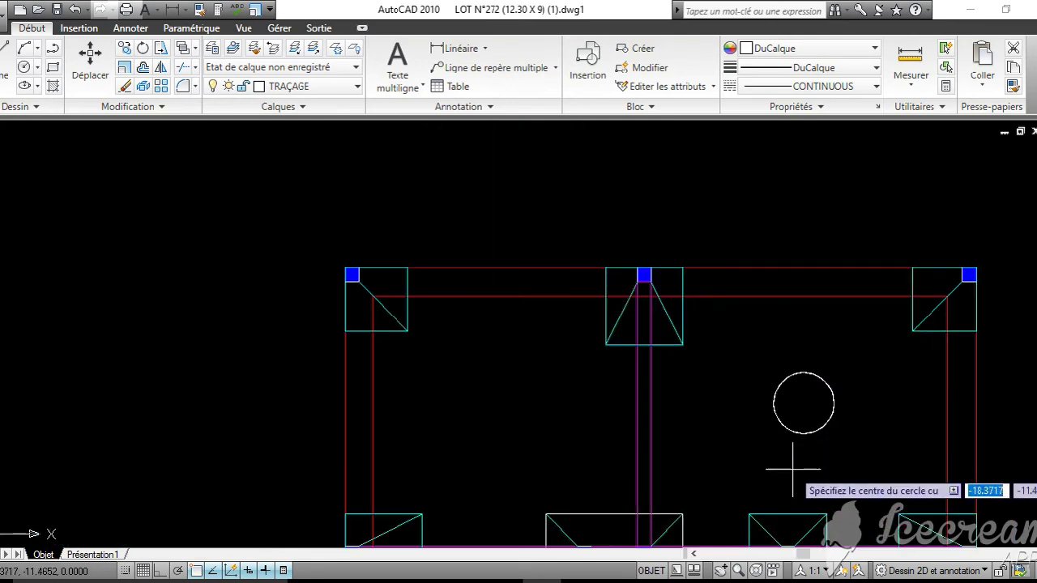
click(803, 404)
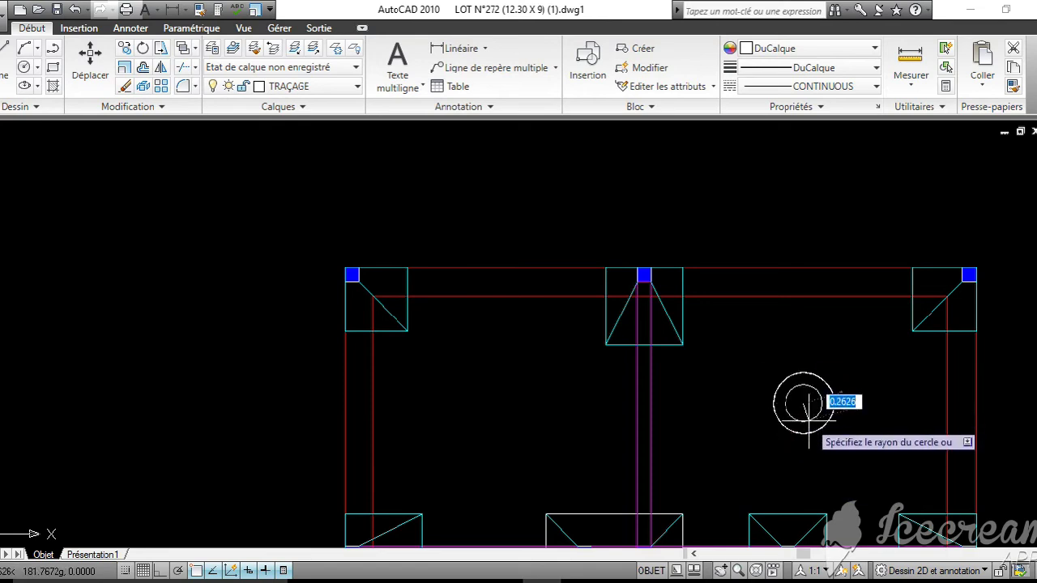
scroll(808, 469, down, 3)
middle_drag(803, 443, 790, 266)
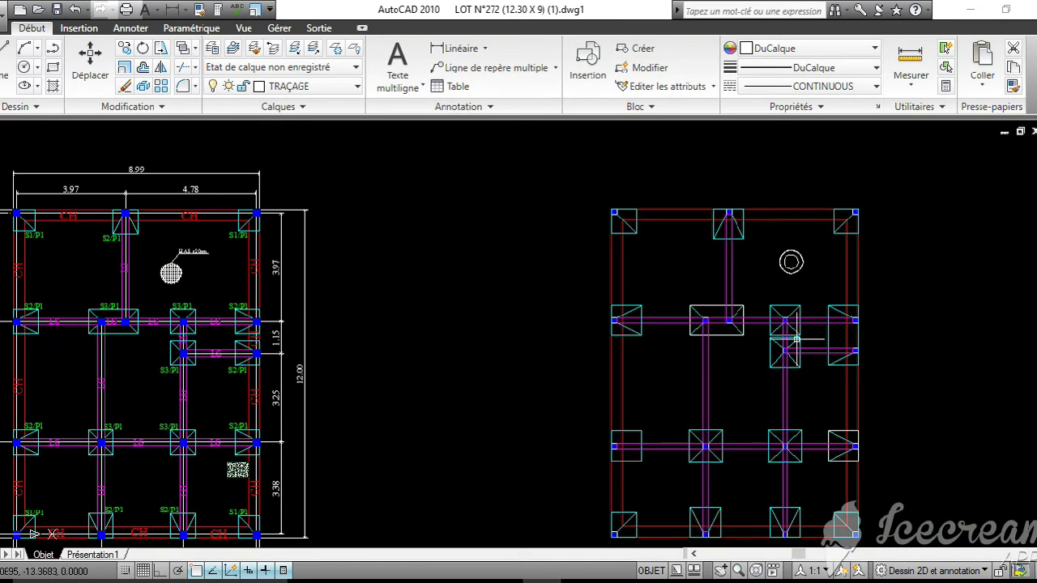
Constrain the cursor orthogonally and add a linear dimension for the redrawn plan's overall width, placed above its upper edge
middle_drag(787, 373, 811, 335)
scroll(810, 334, down, 2)
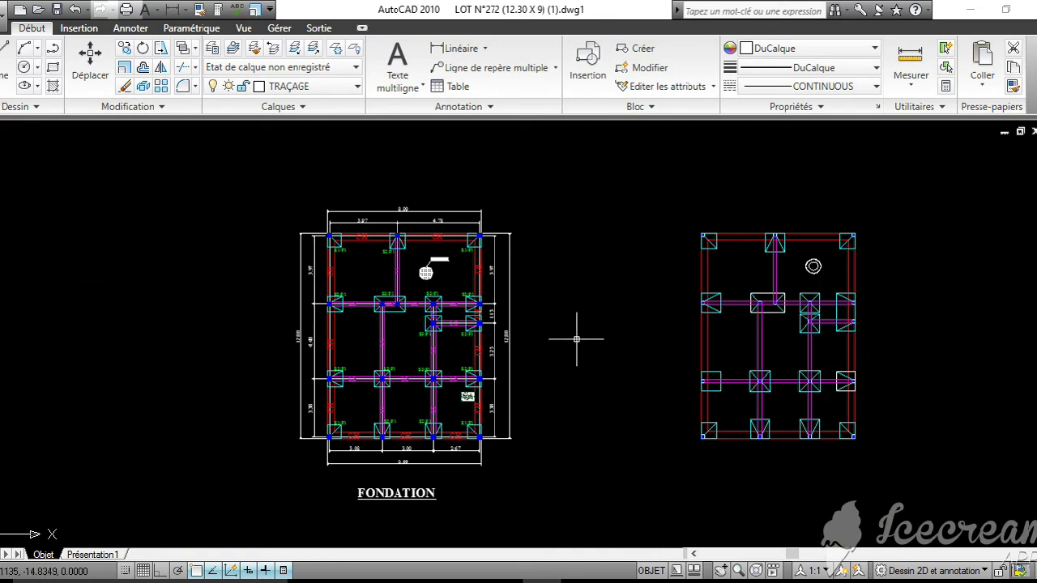
scroll(717, 285, up, 2)
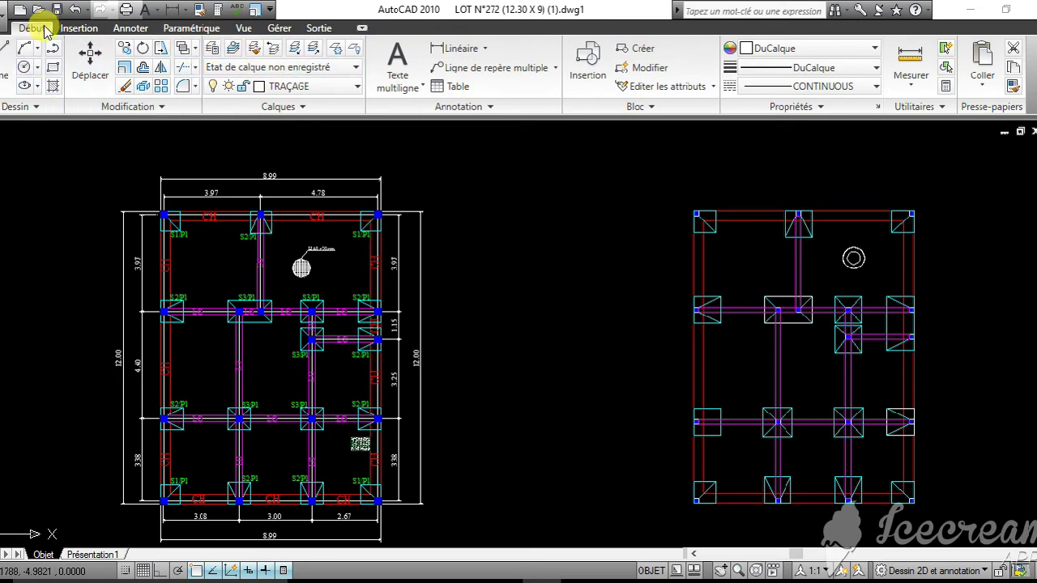
click(130, 28)
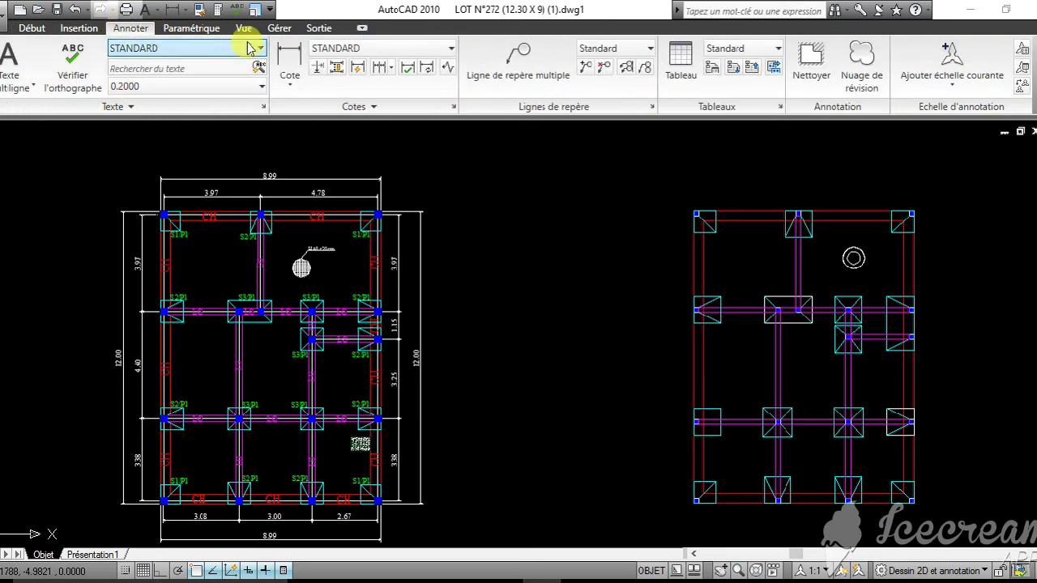
click(300, 60)
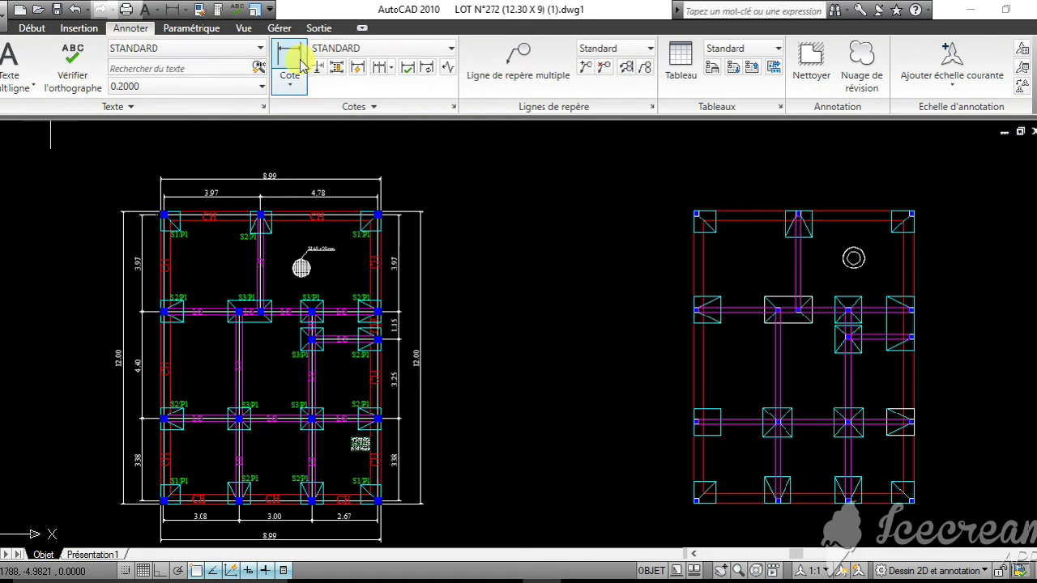
scroll(693, 212, up, 5)
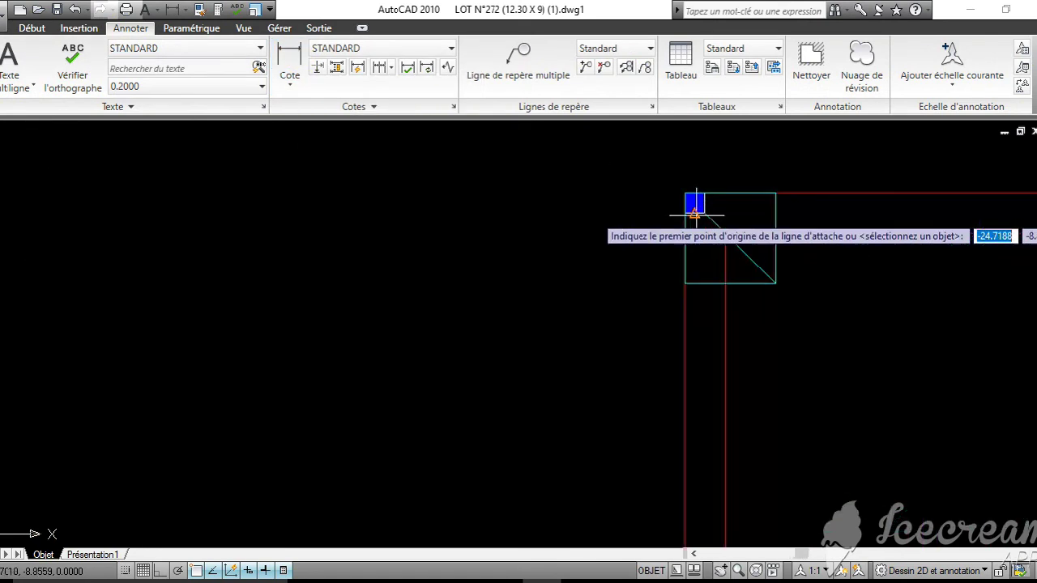
click(685, 194)
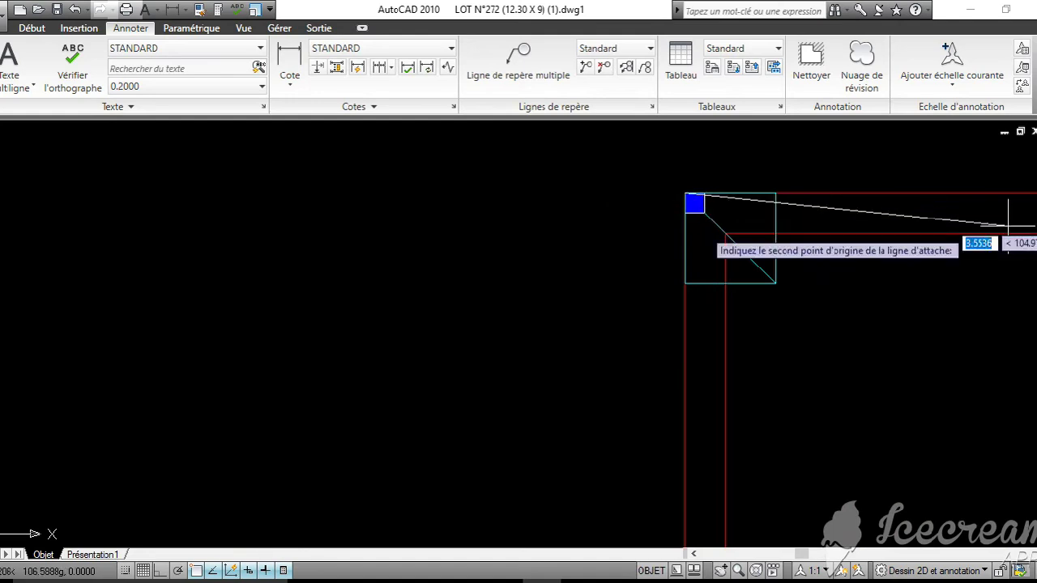
click(159, 570)
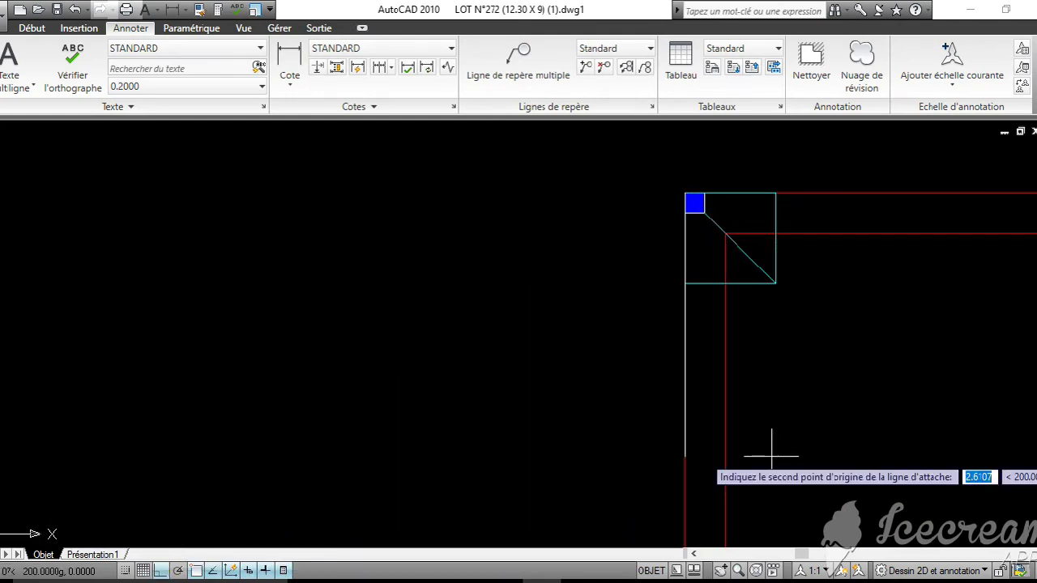
scroll(764, 462, down, 5)
scroll(741, 374, up, 3)
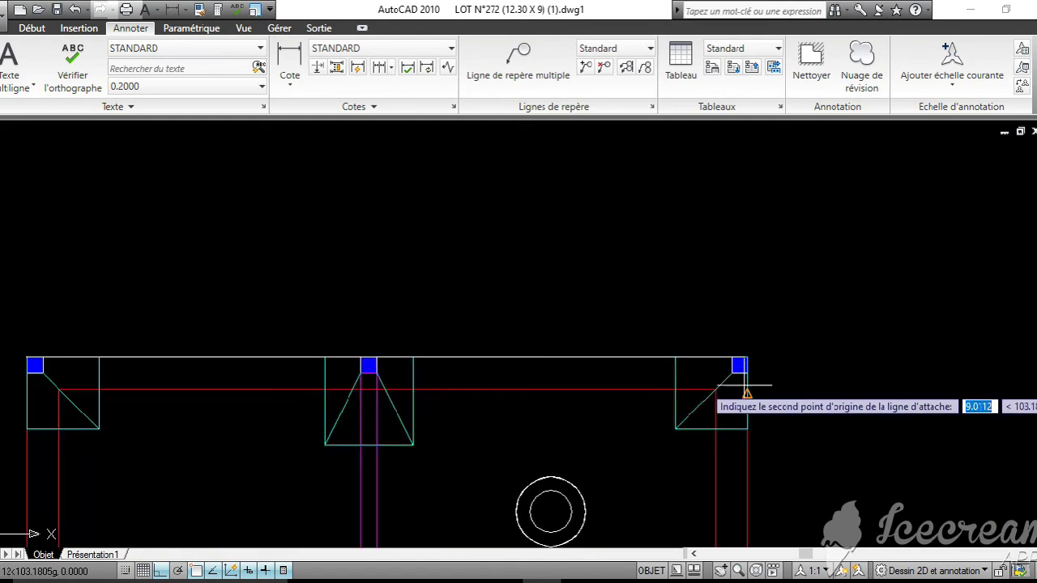
click(747, 357)
middle_drag(753, 178, 865, 219)
click(865, 207)
Dimension the two column spacings along the plan's upper edge, aligned in one row beneath the overall width dimension
key(Return)
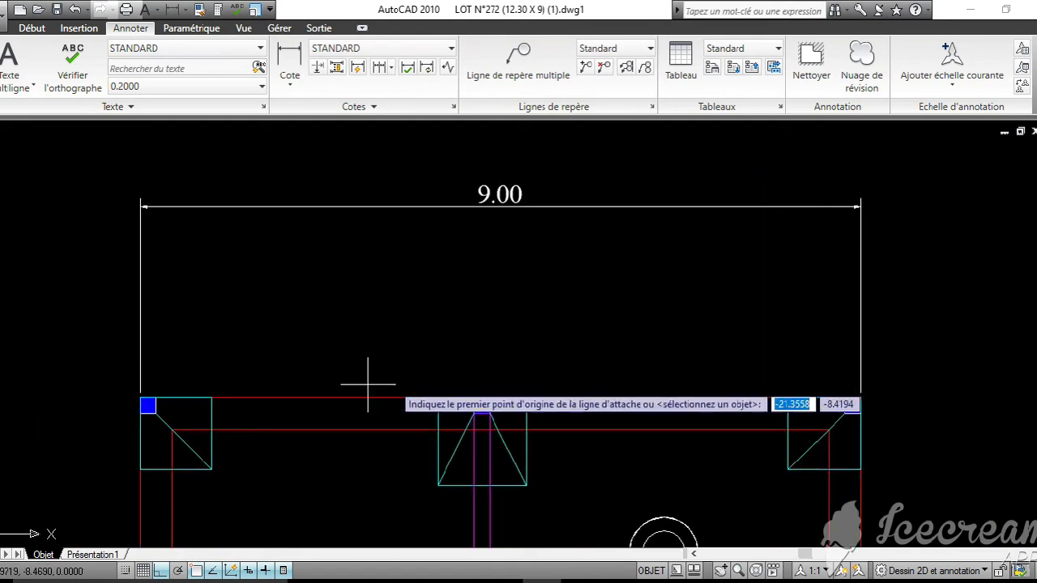
click(148, 400)
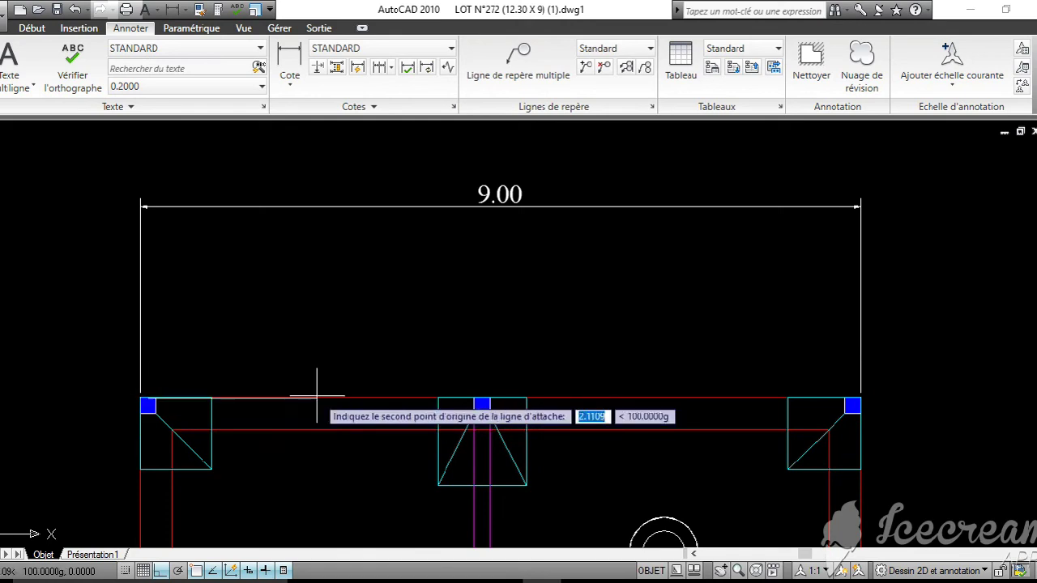
click(482, 400)
click(492, 287)
key(Return)
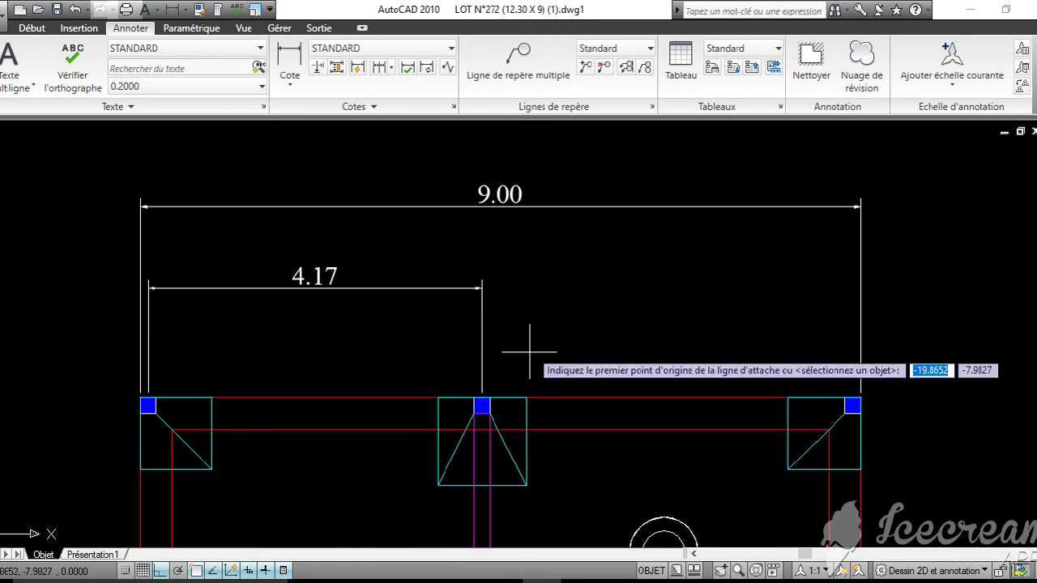
click(482, 400)
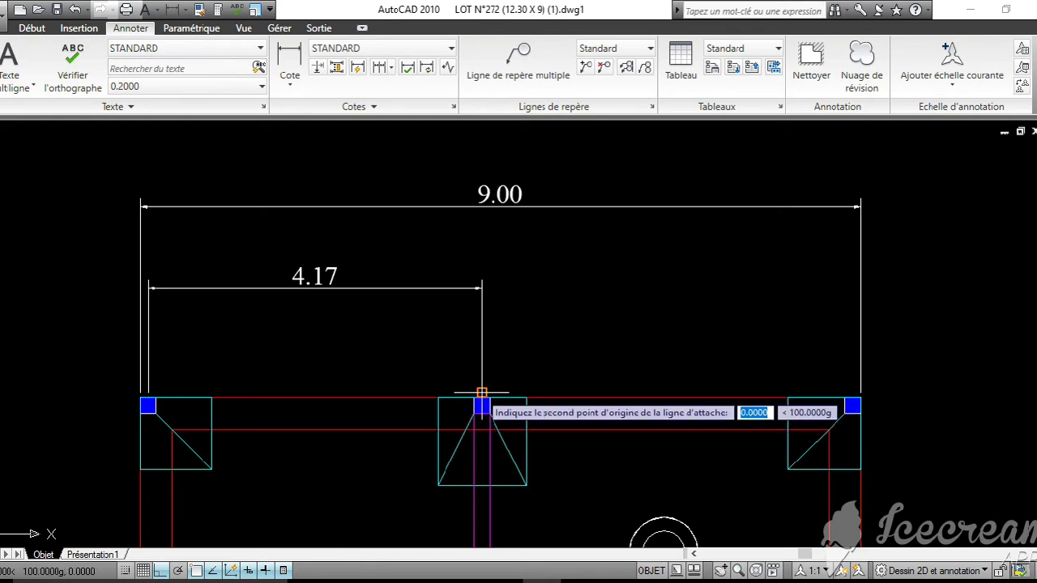
click(852, 400)
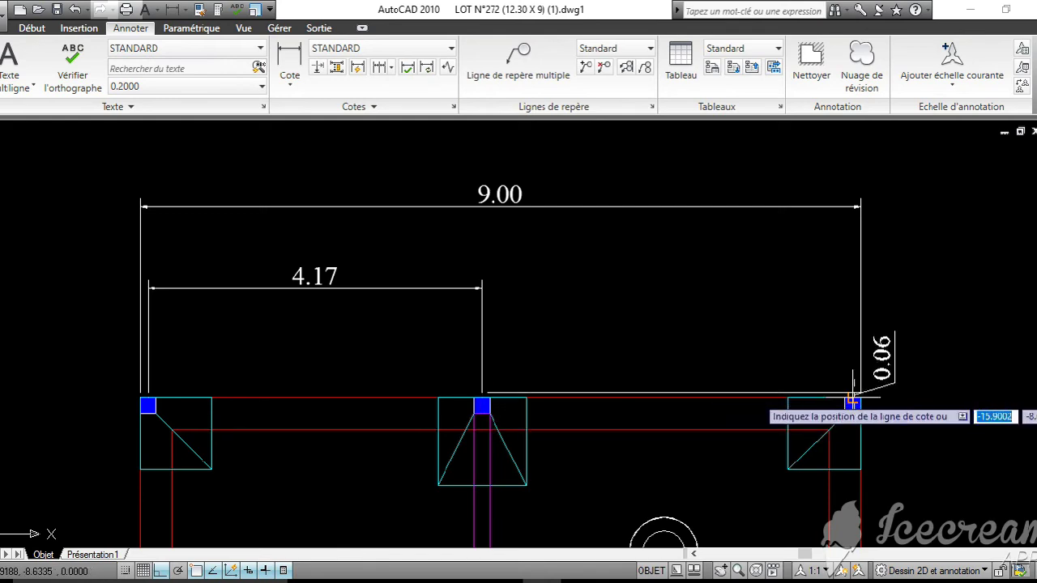
click(848, 285)
scroll(789, 361, down, 4)
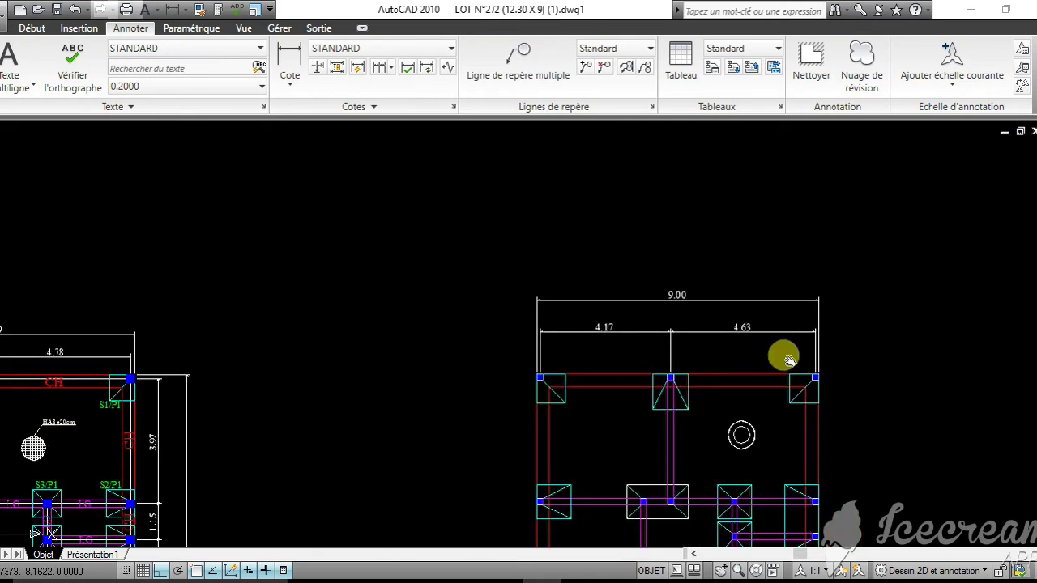
Dimension the vertical spacing between the first and second columns on the plan's left side, outside the wall
key(Return)
scroll(664, 370, up, 5)
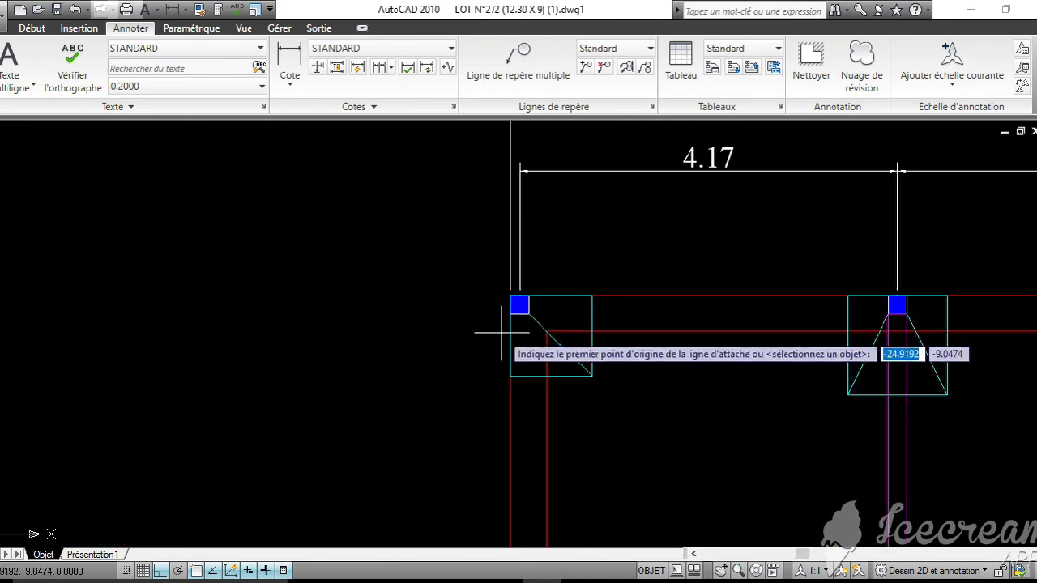
click(506, 299)
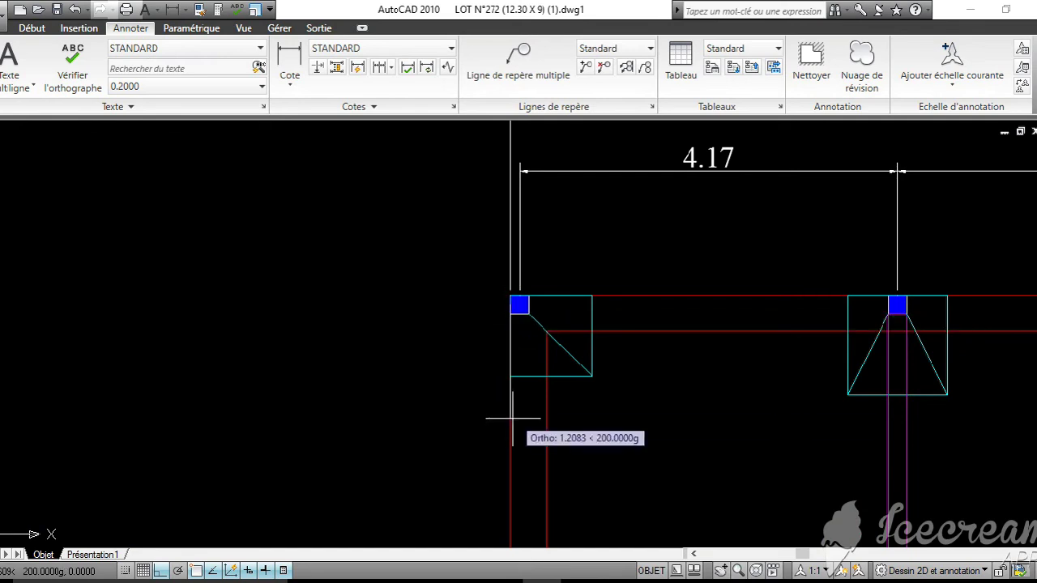
middle_drag(512, 419, 694, 143)
click(701, 399)
click(588, 447)
Dimension the vertical spacing between the second and third left-side columns, in line with the dimension above
key(Return)
middle_drag(704, 412, 704, 371)
scroll(694, 428, down, 10)
scroll(296, 324, up, 10)
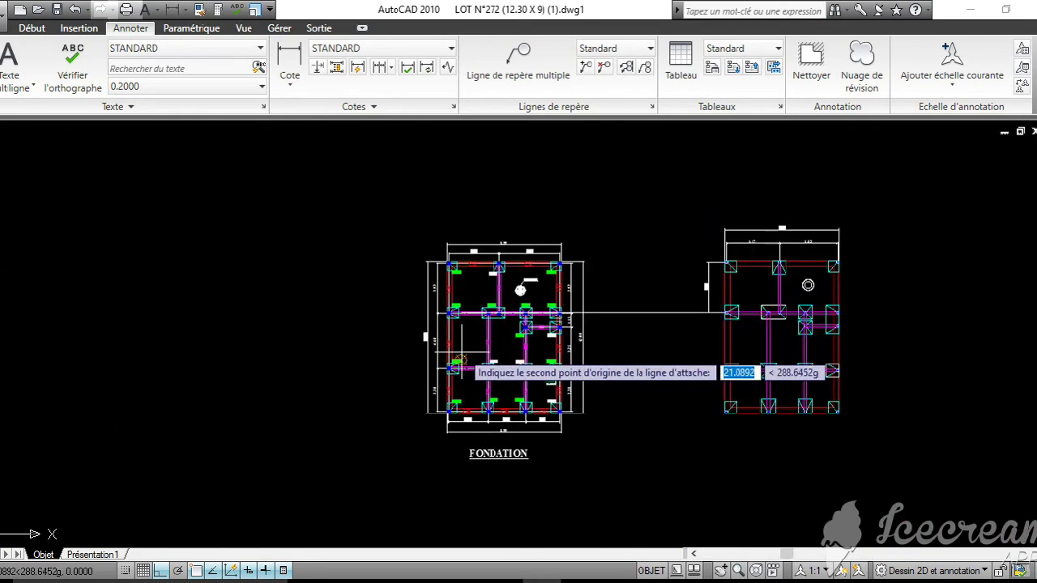
scroll(704, 339, up, 6)
scroll(770, 393, up, 2)
scroll(765, 397, down, 5)
scroll(776, 401, up, 6)
scroll(783, 405, up, 2)
click(779, 412)
scroll(649, 410, down, 3)
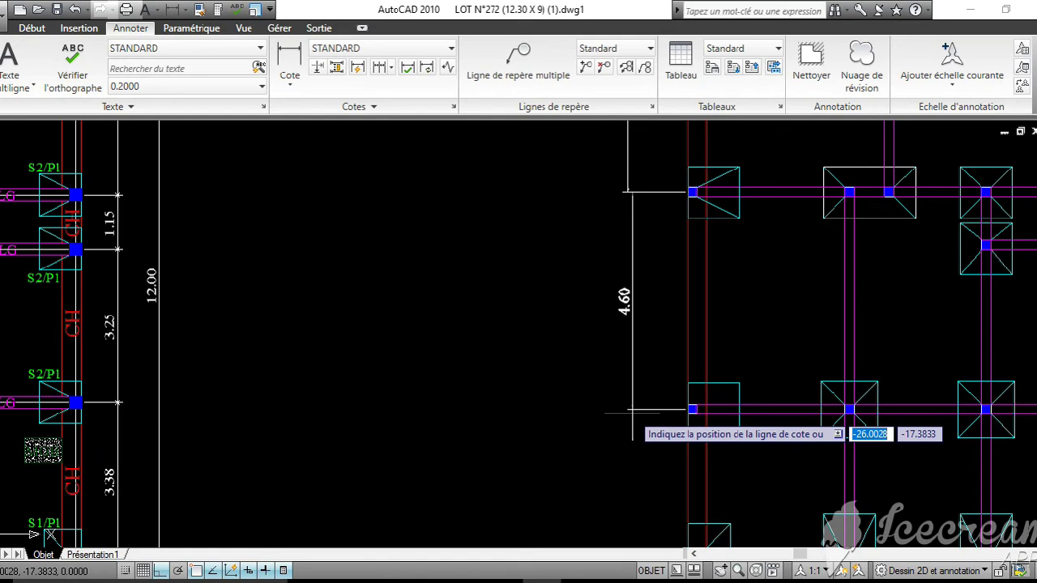
click(628, 419)
Dimension the vertical spacing from the third left-side column down to the lower left corner column, continuing the same dimension line
key(Return)
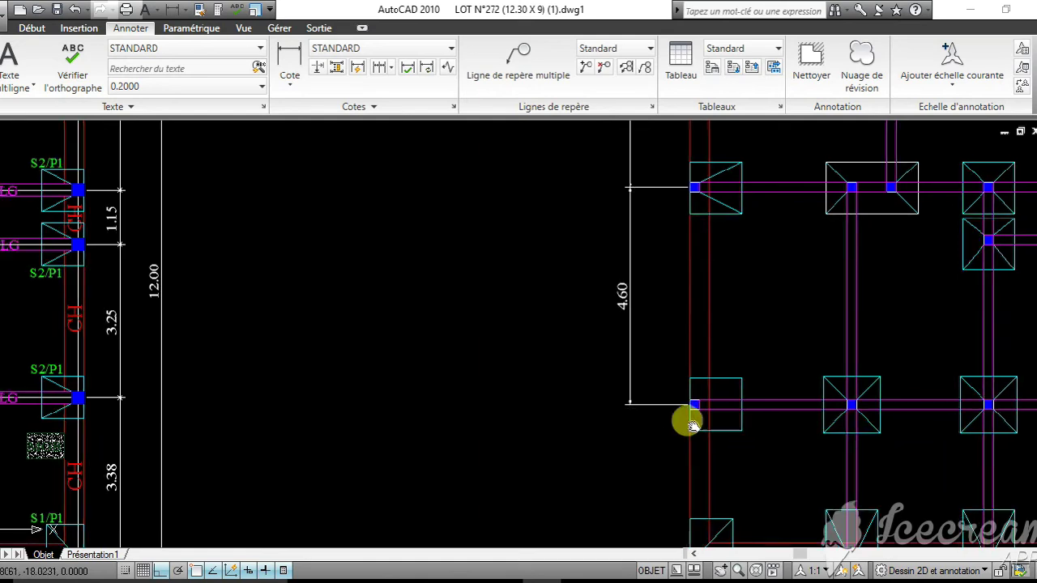
middle_drag(685, 419, 724, 318)
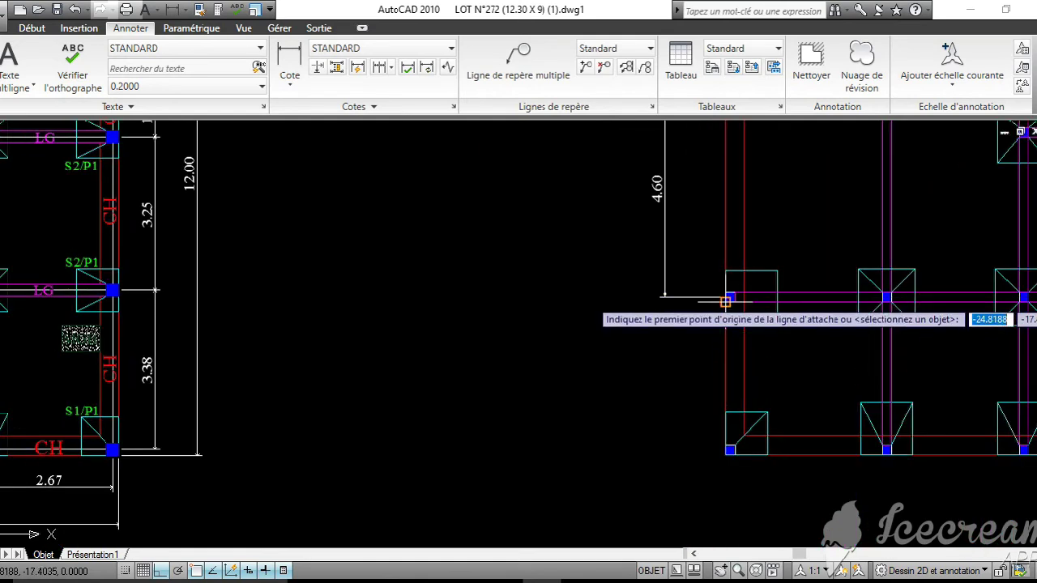
click(729, 296)
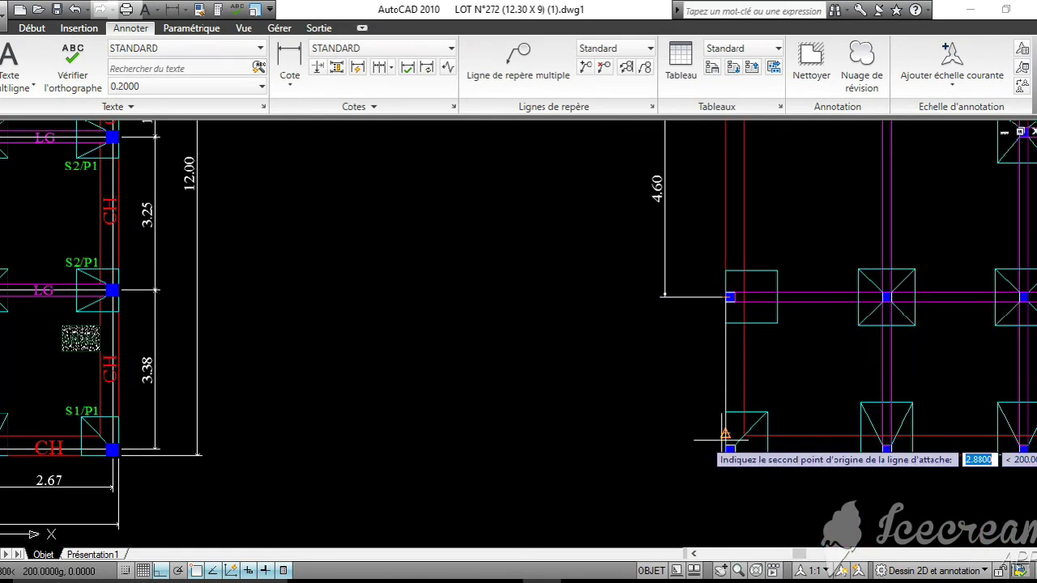
click(730, 449)
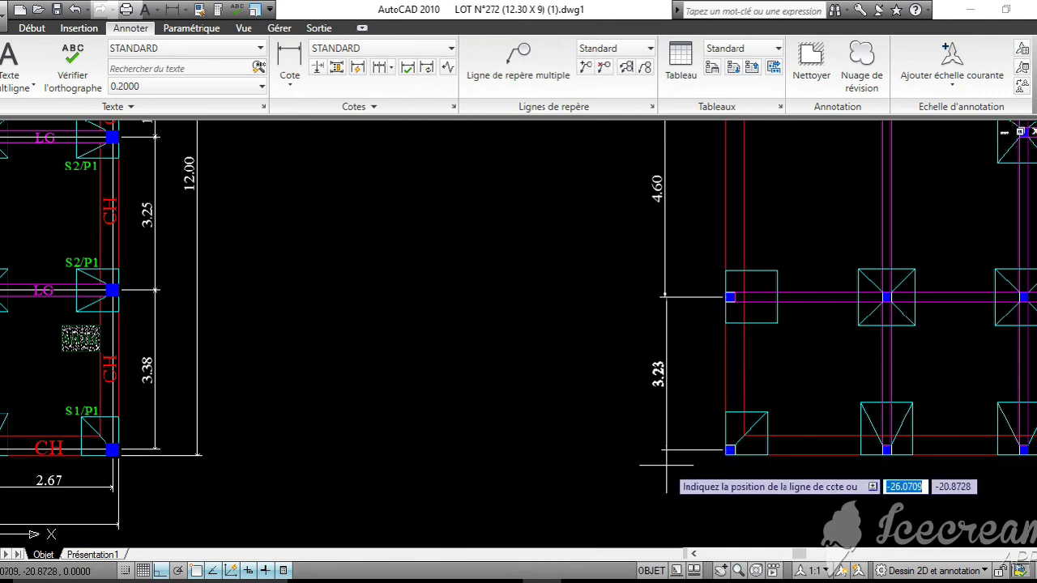
click(663, 413)
Dimension the plan's overall height between its lower left and upper left outer corners, outside the row of left-side spacings
key(space)
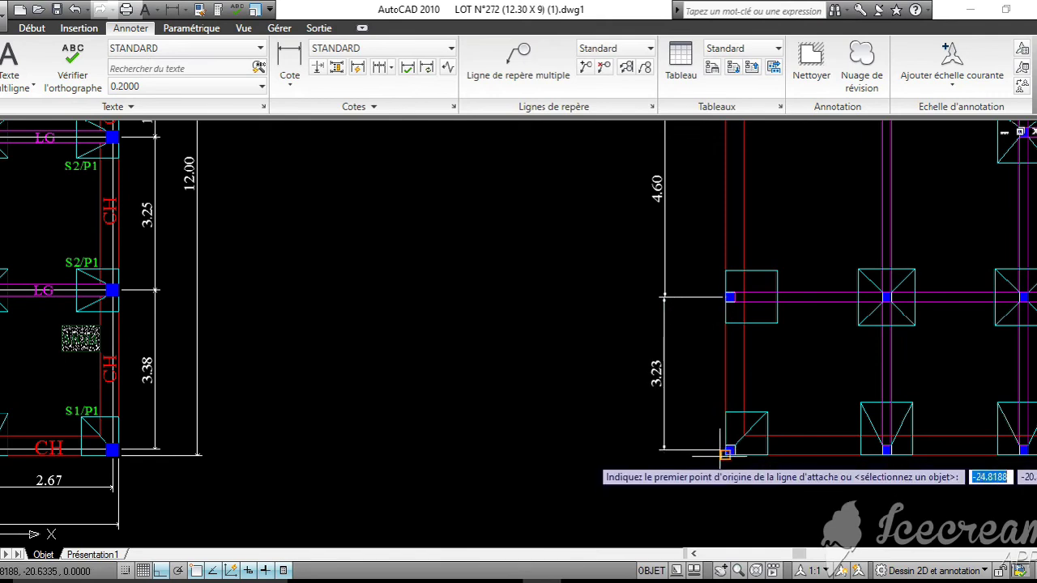
scroll(729, 450, up, 3)
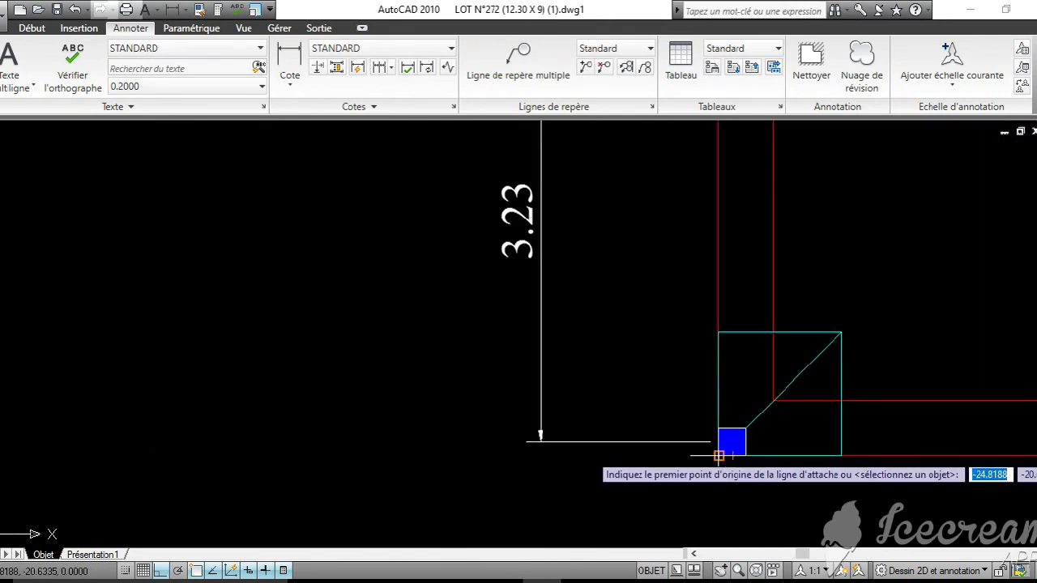
click(718, 456)
scroll(705, 440, down, 5)
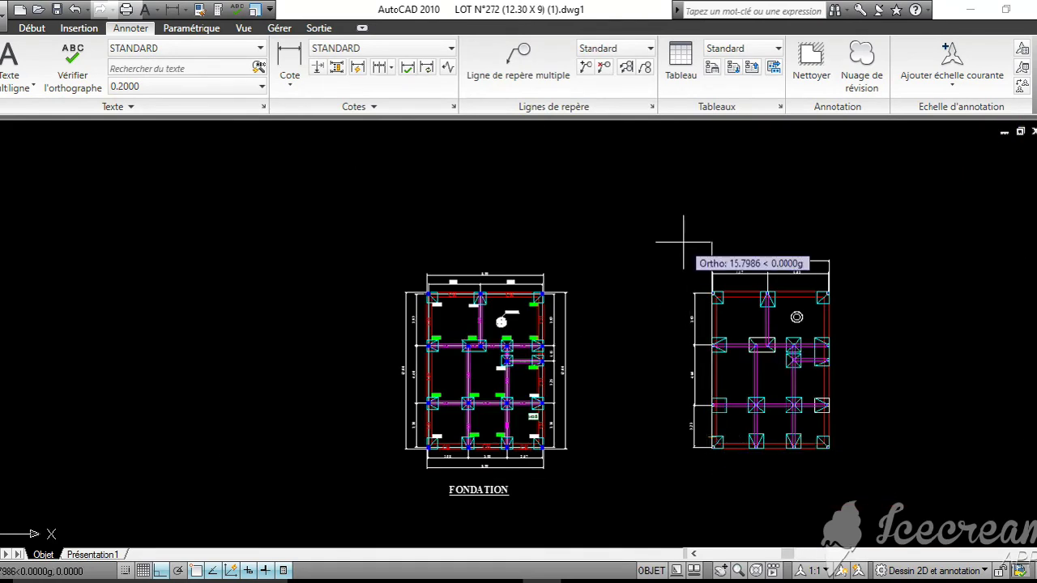
scroll(689, 267, up, 6)
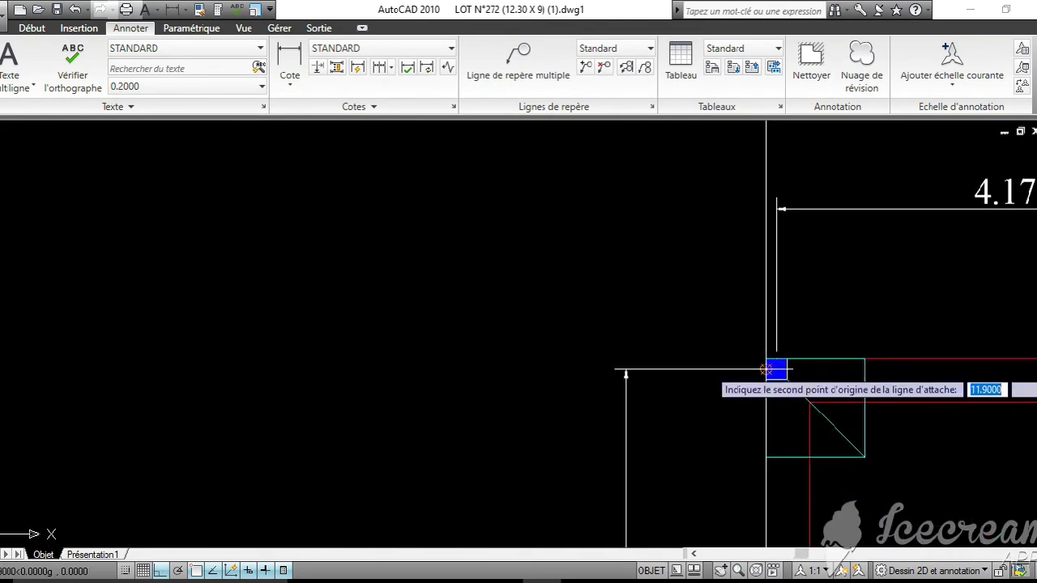
scroll(591, 250, down, 3)
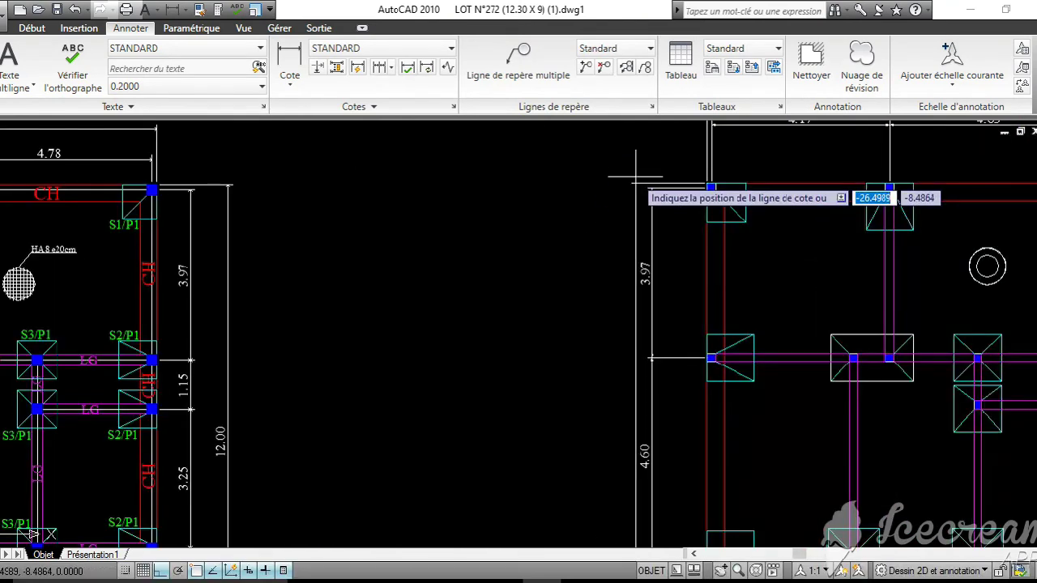
scroll(558, 201, down, 4)
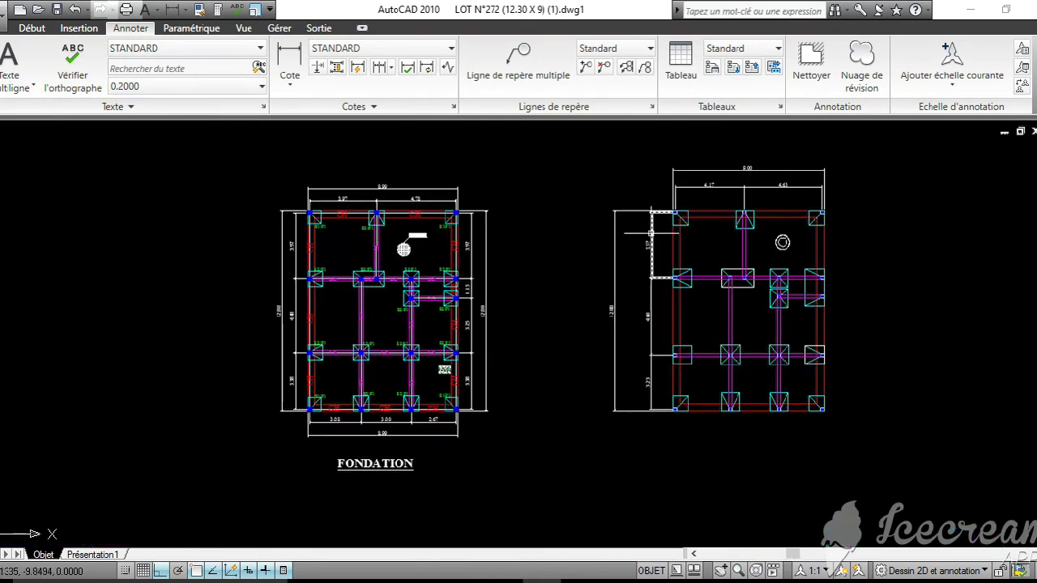
Dimension the vertical spacing between the upper right corner column and the column below it, outside the right wall
scroll(761, 246, up, 2)
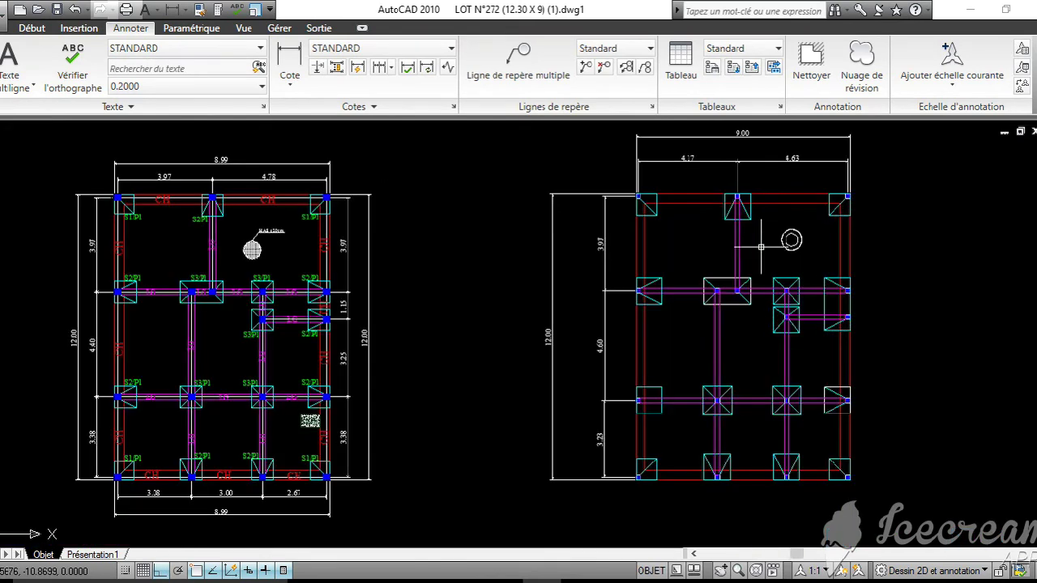
key(Return)
scroll(856, 185, up, 3)
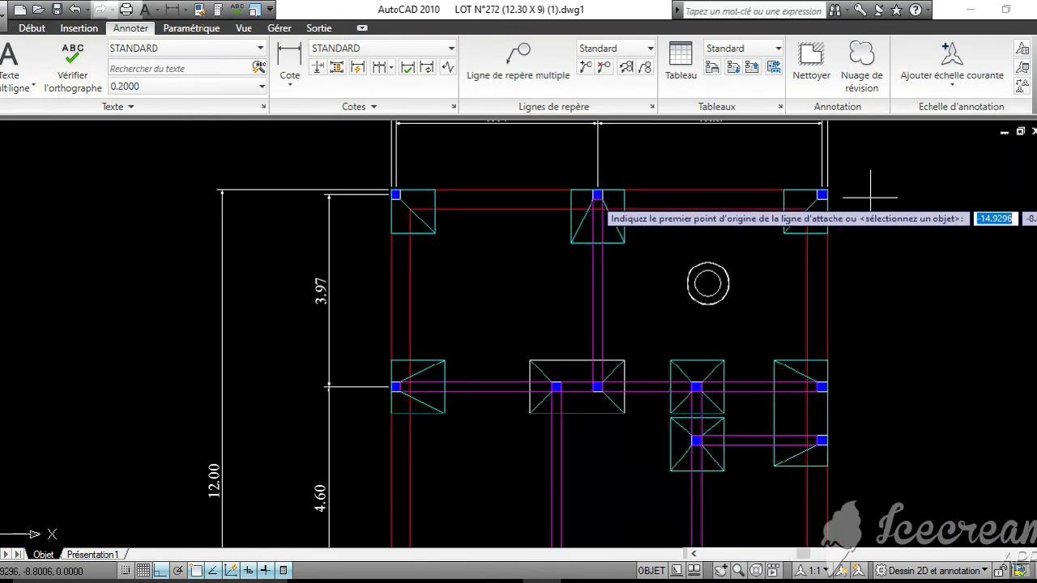
click(824, 196)
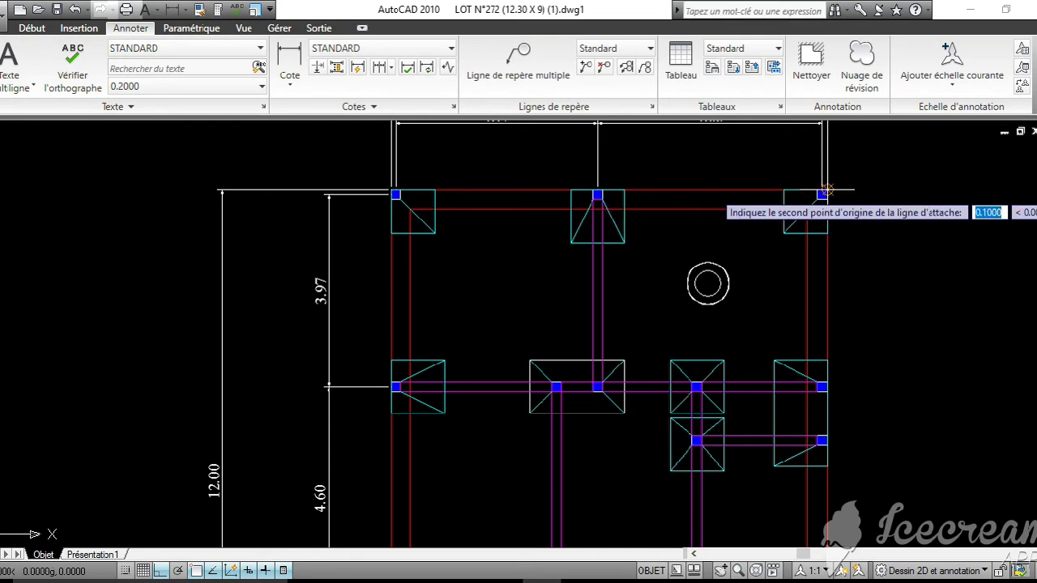
click(822, 387)
click(881, 392)
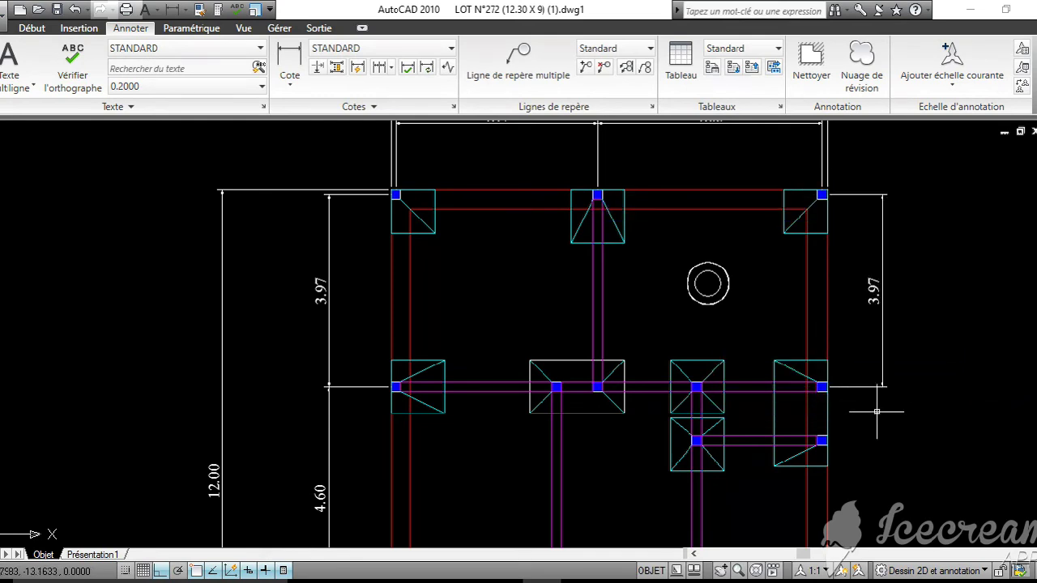
Dimension the short vertical spacing between the second and third right-side columns, in line with the dimension above
key(Return)
click(822, 387)
click(822, 440)
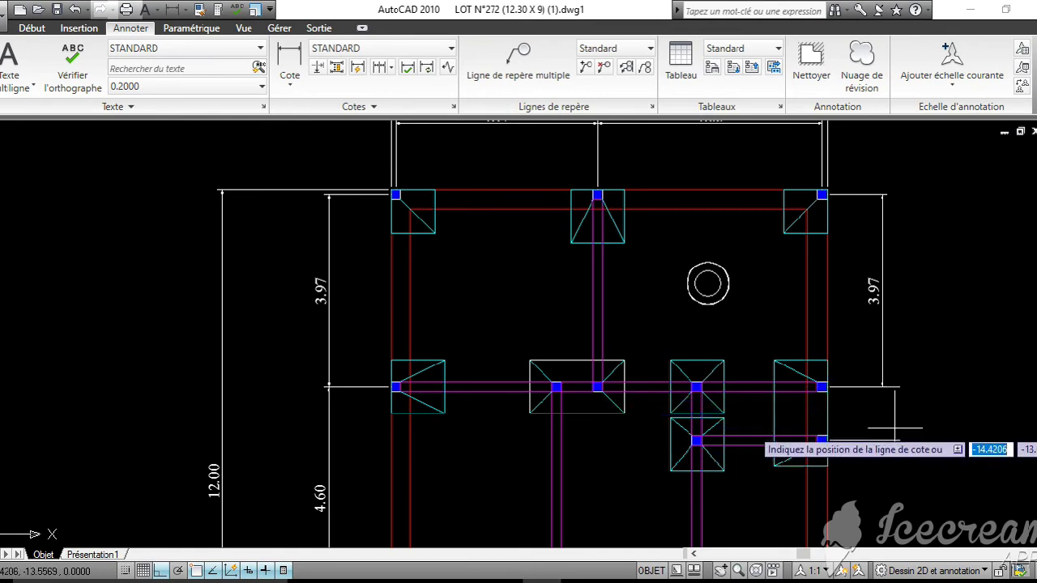
click(881, 429)
Dimension the vertical spacing between the third and fourth right-side columns, continuing the dimension line outside the right wall
key(Return)
click(822, 440)
middle_drag(822, 440, 822, 207)
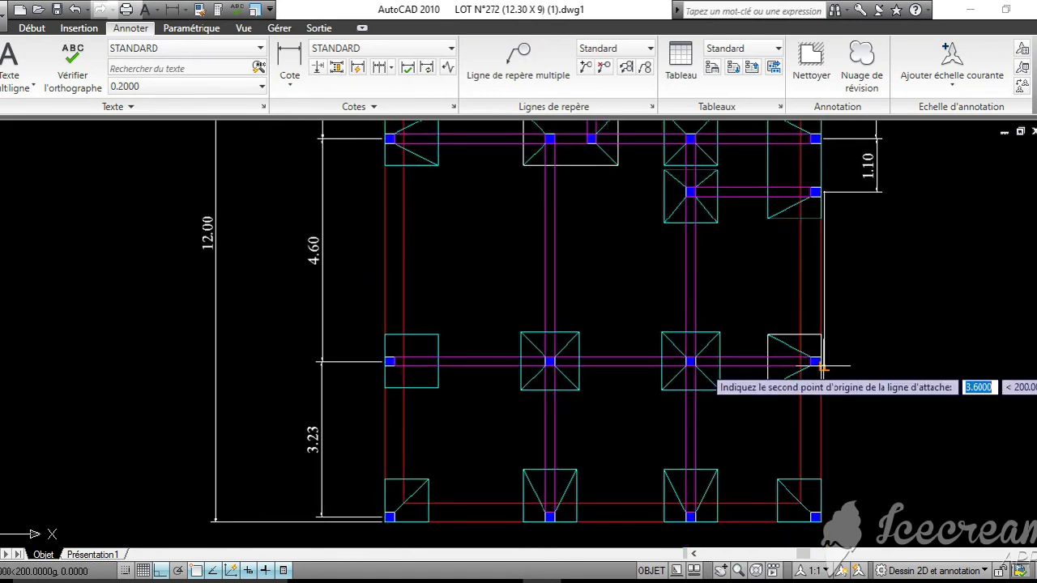
click(823, 362)
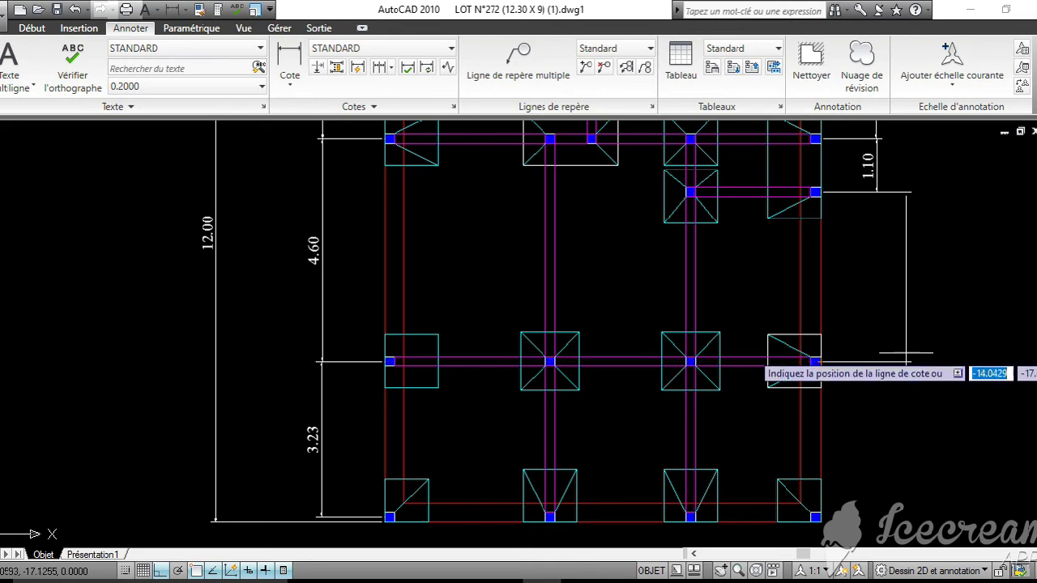
key(Return)
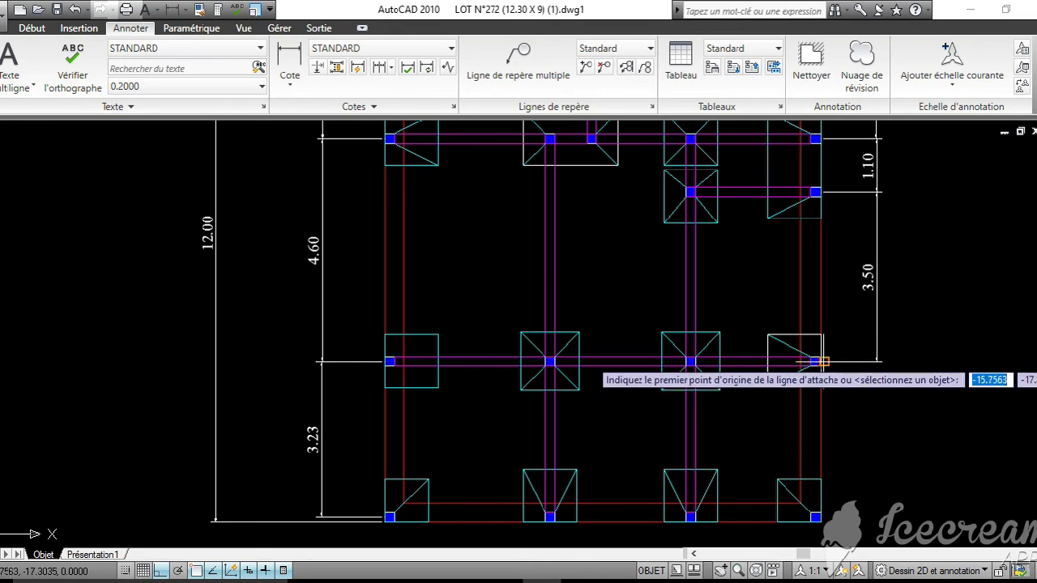
click(823, 361)
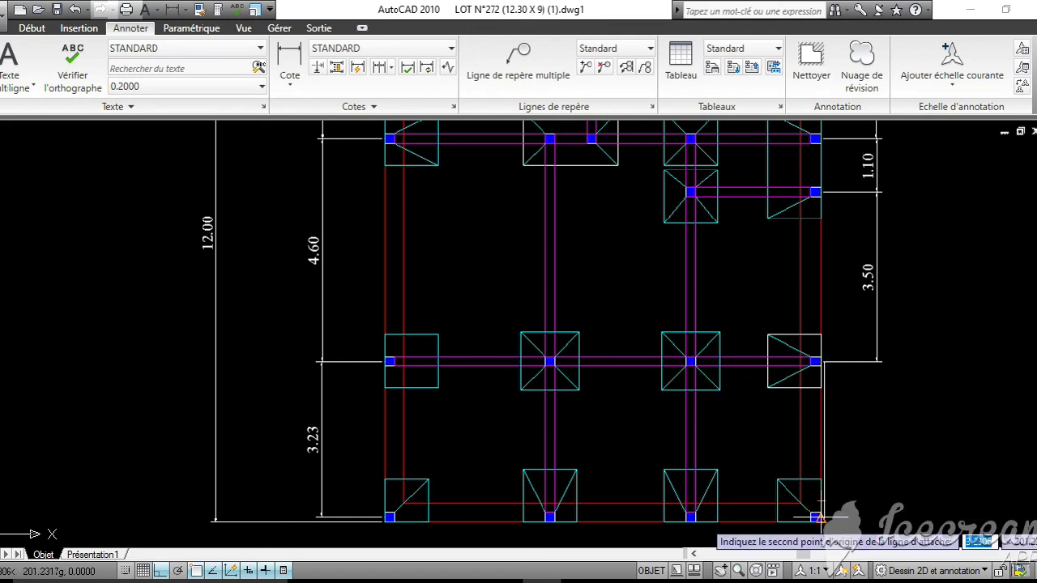
scroll(818, 517, up, 2)
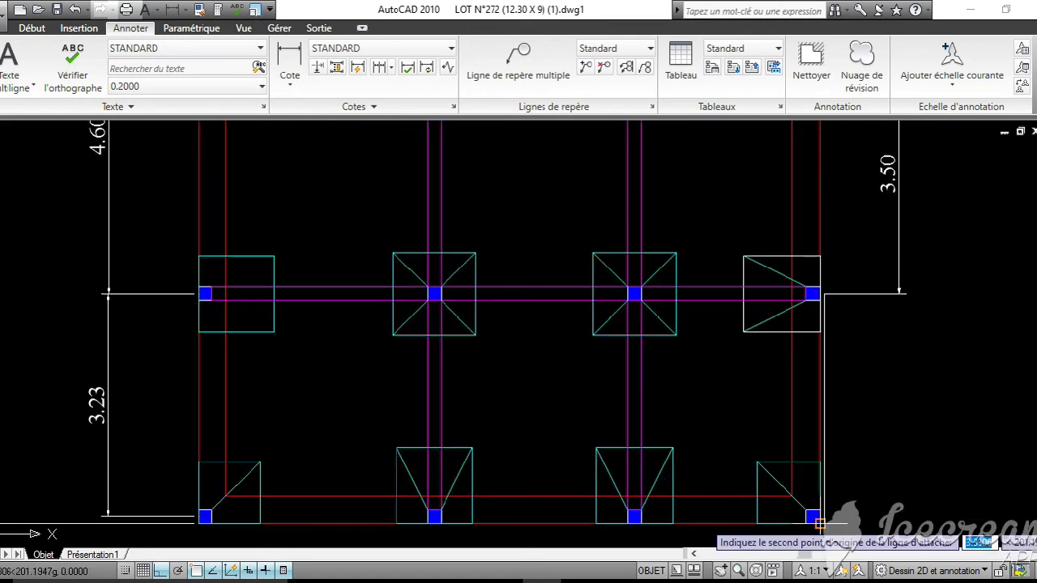
click(813, 516)
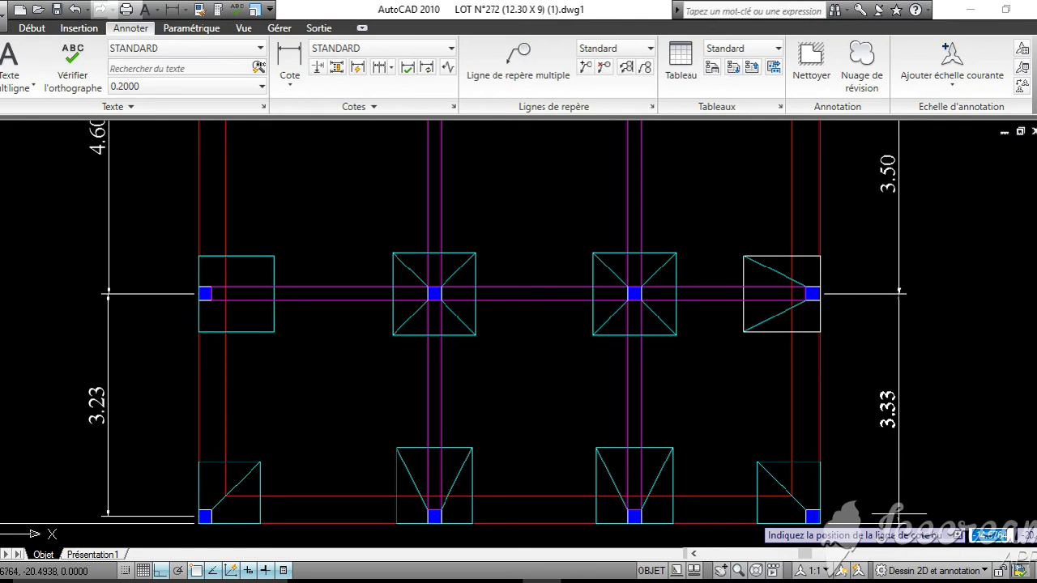
scroll(901, 513, down, 2)
key(Escape)
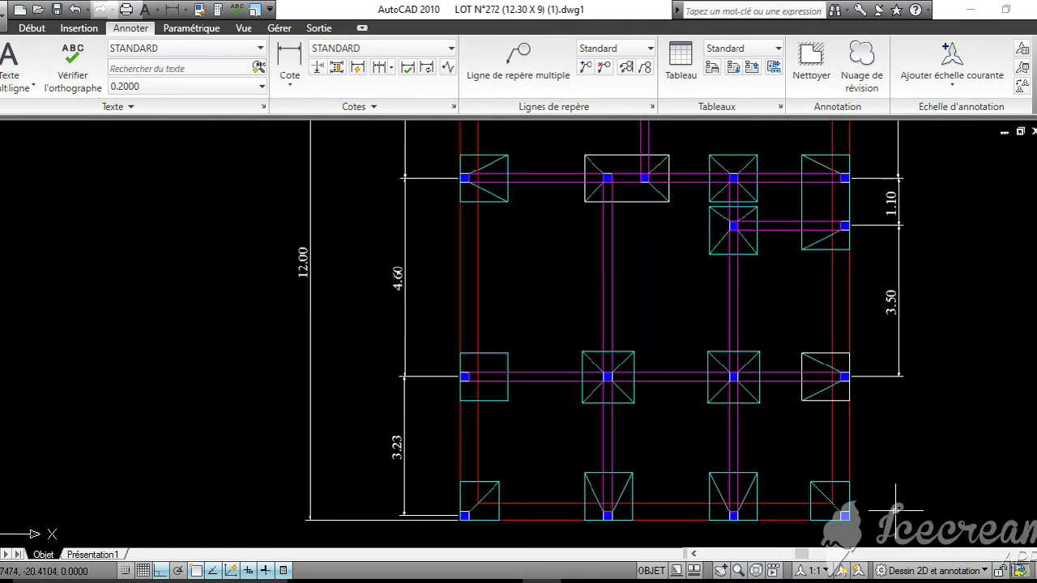
click(628, 582)
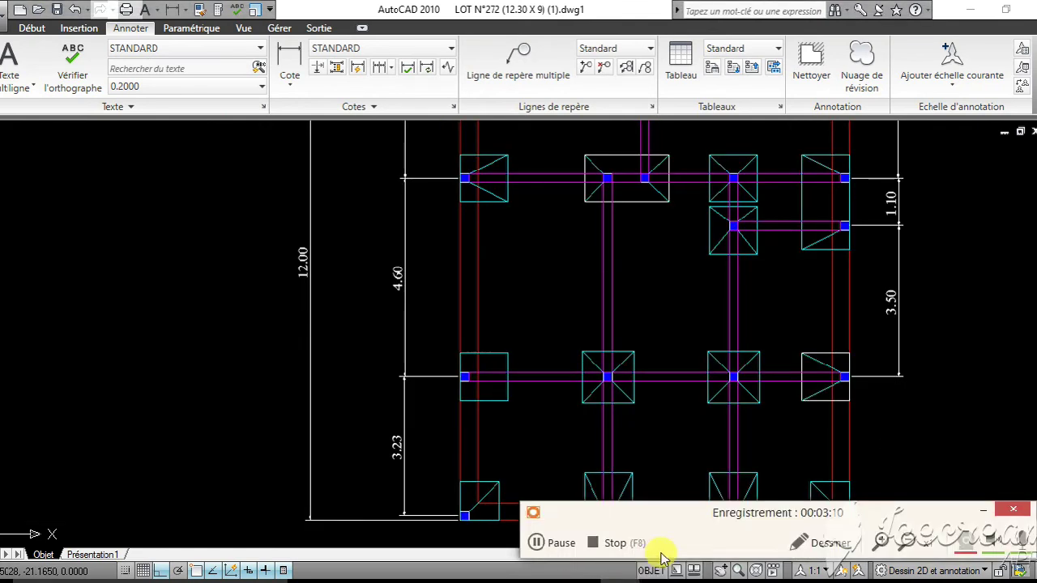
click(984, 511)
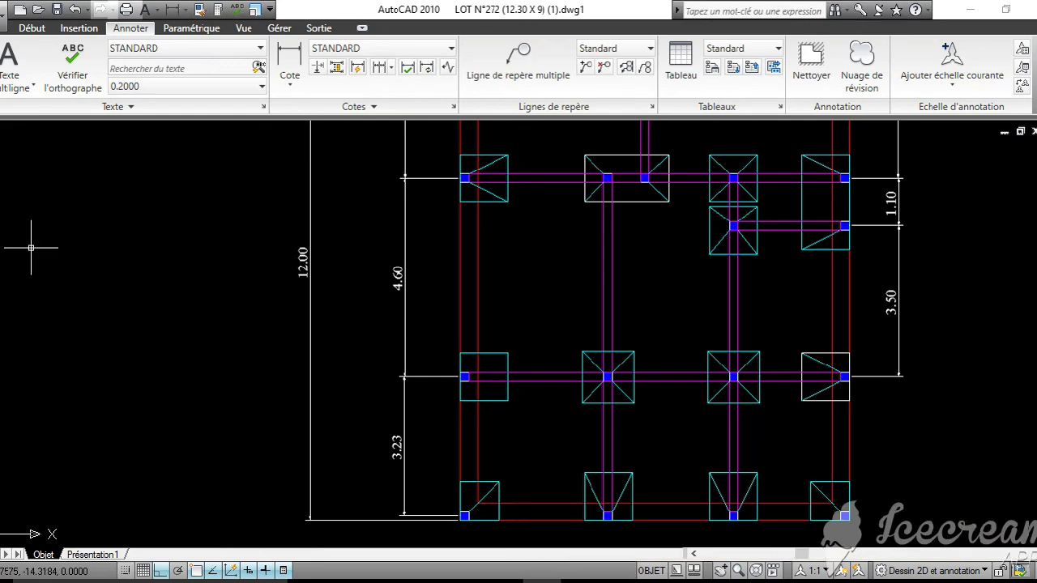
Dimension the vertical spacing from the fourth right-side column down to the lower right corner column, in line with the dimensions above
click(301, 65)
click(849, 383)
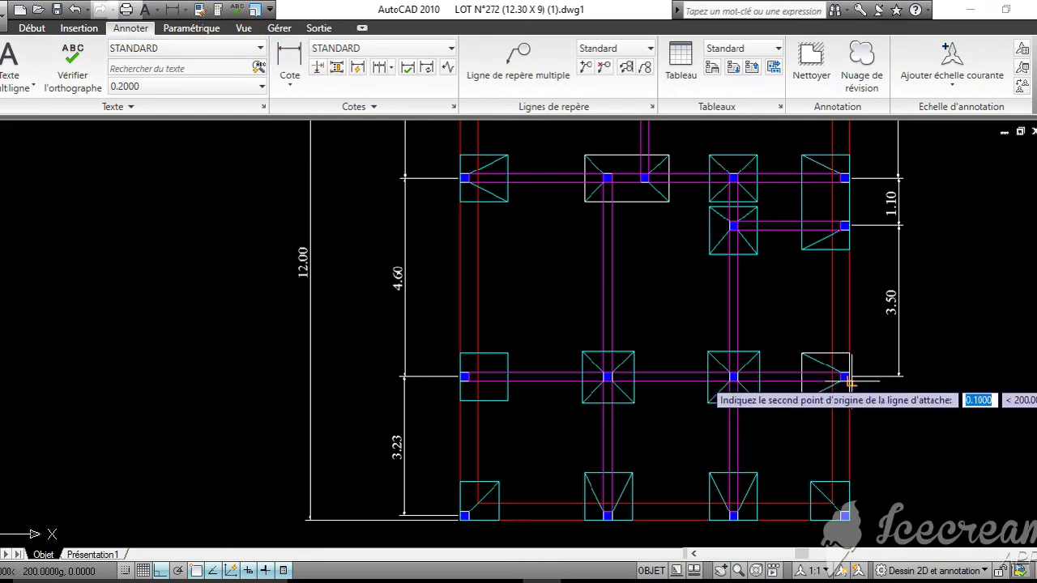
click(845, 515)
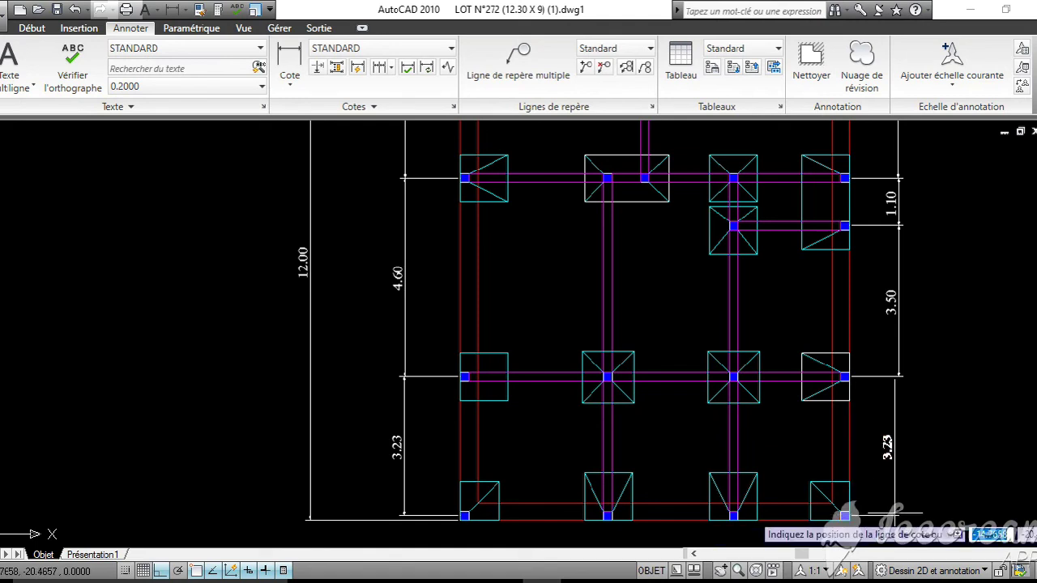
click(899, 515)
middle_drag(899, 515, 902, 471)
Dimension the plan's overall height between its lower right and upper right outer corners, outside the row of right-side spacings
key(Return)
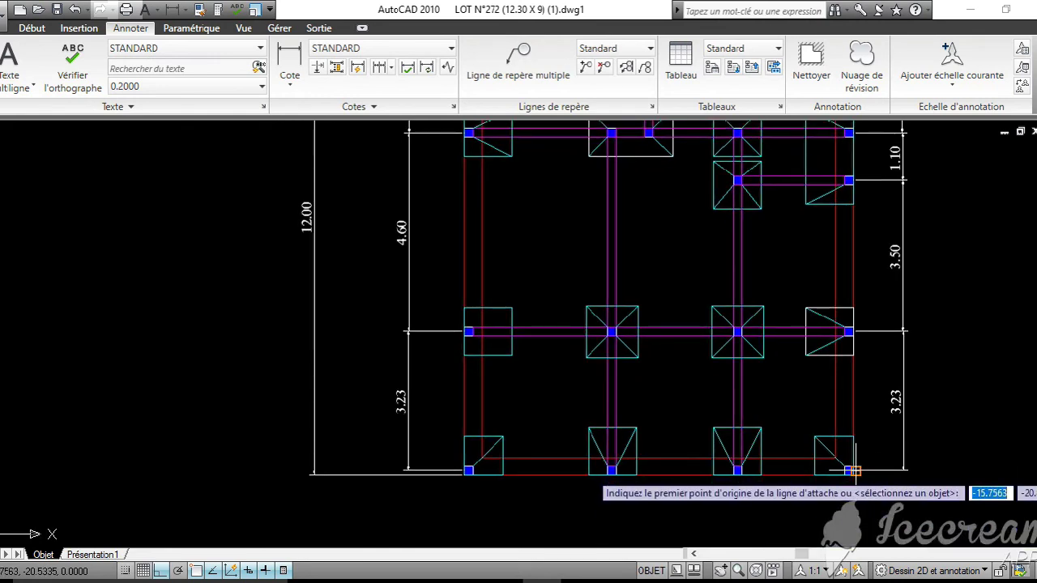
click(854, 476)
middle_drag(886, 330, 891, 438)
scroll(872, 213, down, 4)
middle_drag(865, 204, 871, 277)
scroll(870, 225, up, 10)
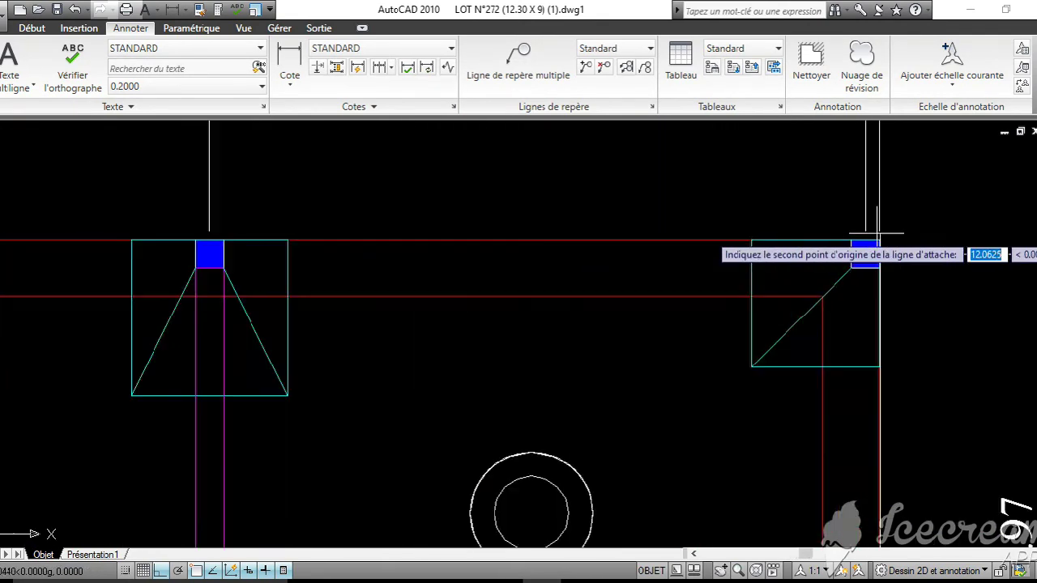
click(878, 239)
middle_drag(928, 230, 701, 287)
scroll(793, 307, down, 7)
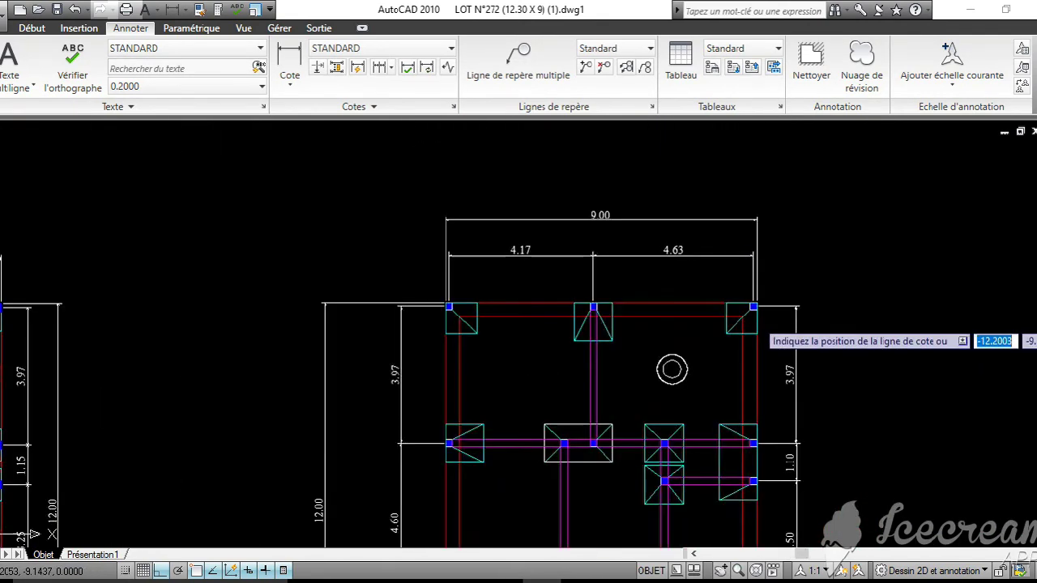
middle_drag(880, 320, 855, 263)
scroll(844, 340, down, 5)
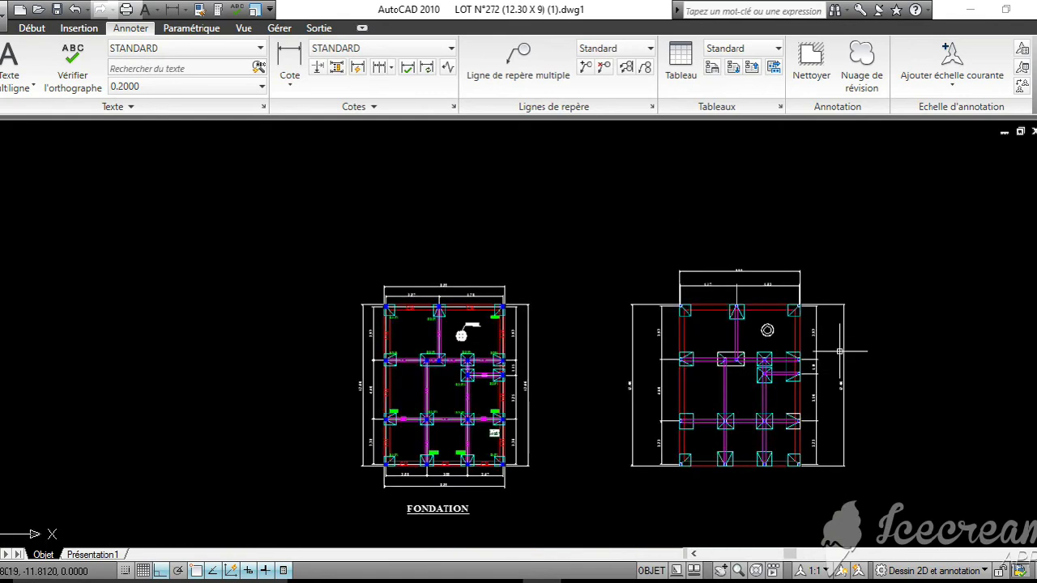
Dimension the plan's overall width between its lower left and lower right outer corners, leaving room below the wall for column spacings
scroll(735, 449, up, 4)
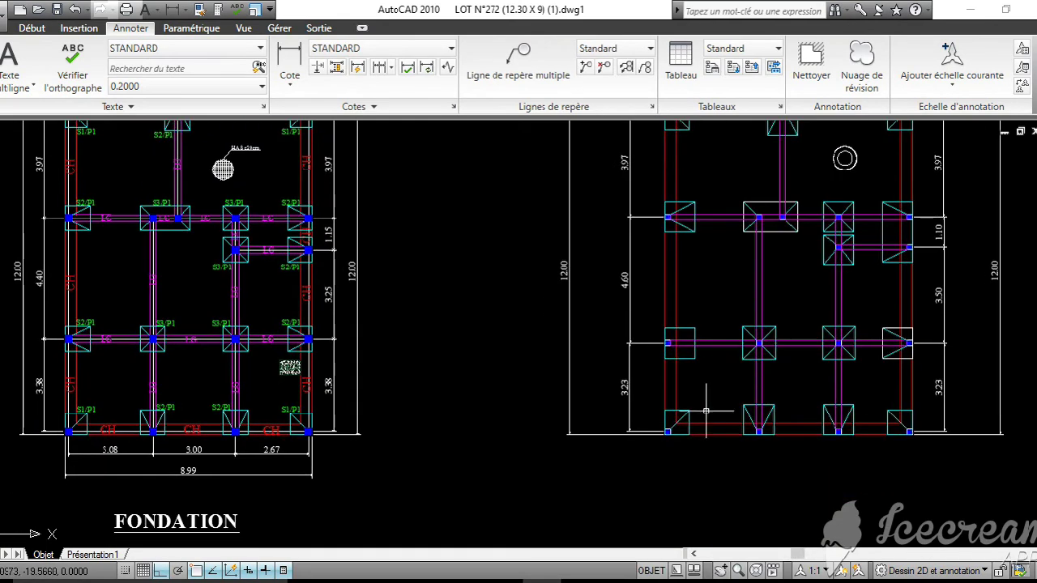
scroll(668, 435, up, 10)
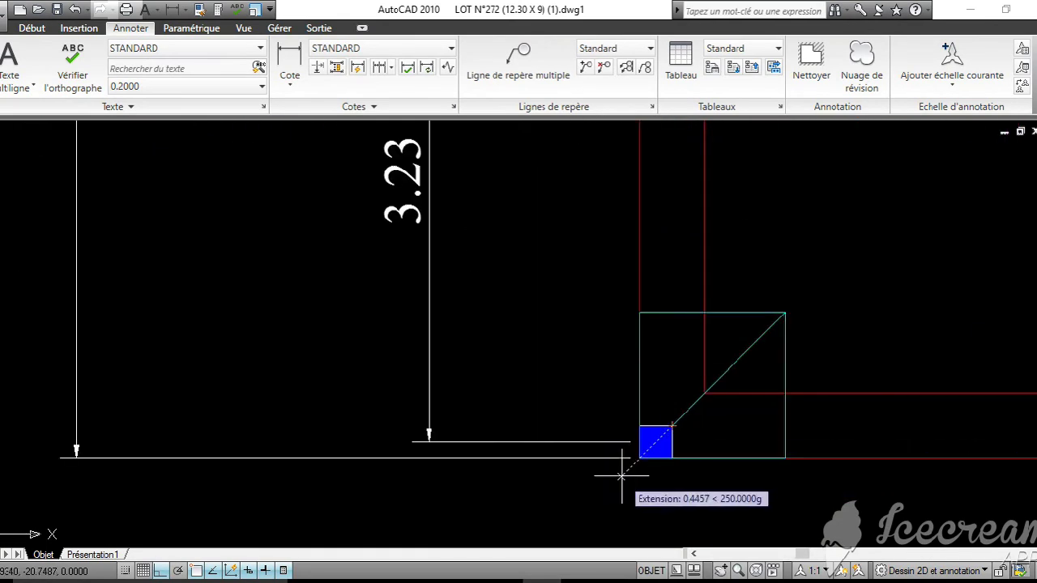
click(639, 458)
scroll(842, 401, down, 2)
middle_drag(851, 394, 578, 421)
scroll(580, 422, down, 3)
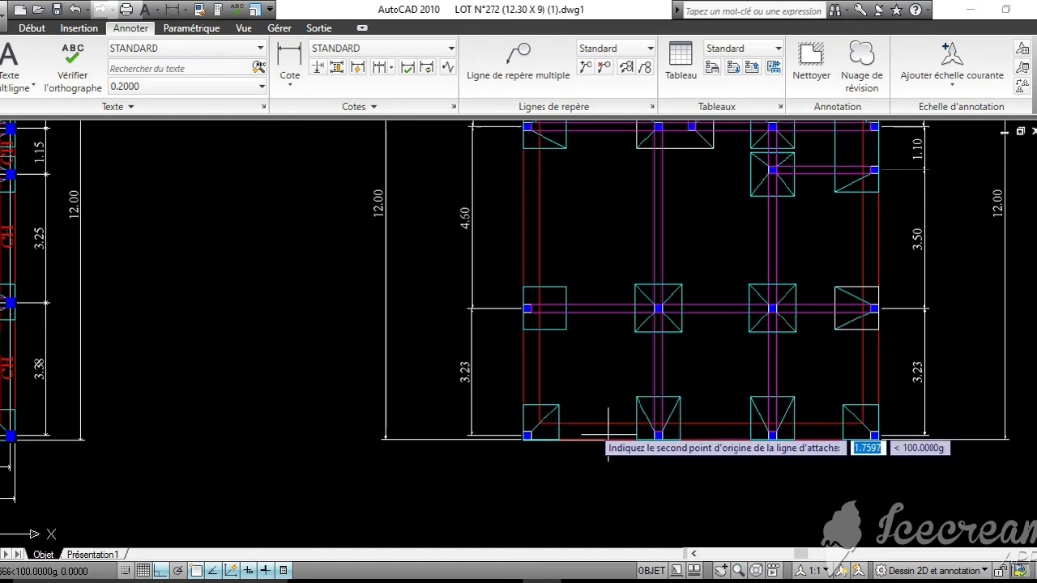
scroll(874, 435, up, 5)
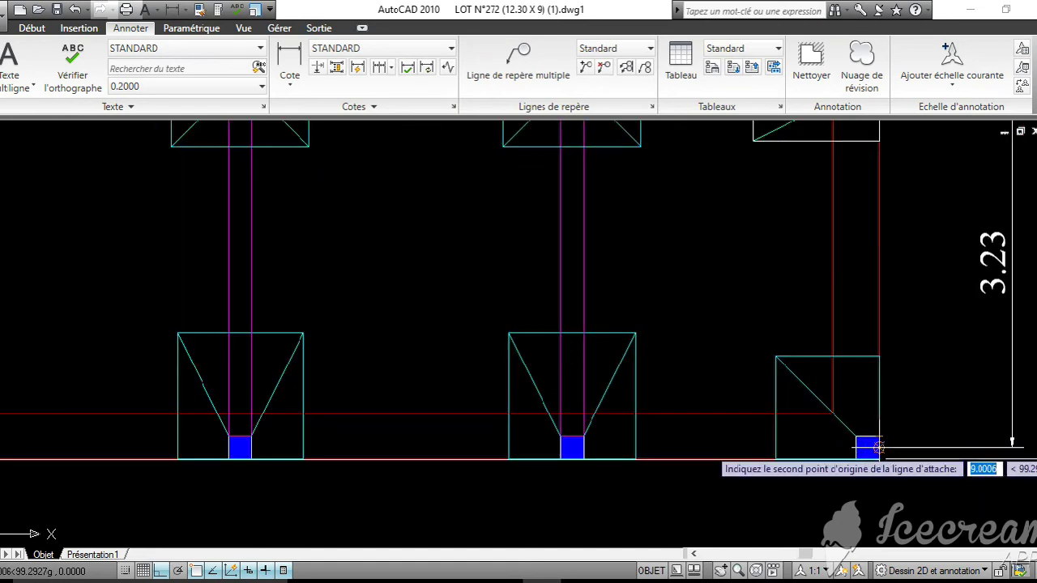
click(878, 460)
middle_drag(879, 459, 932, 273)
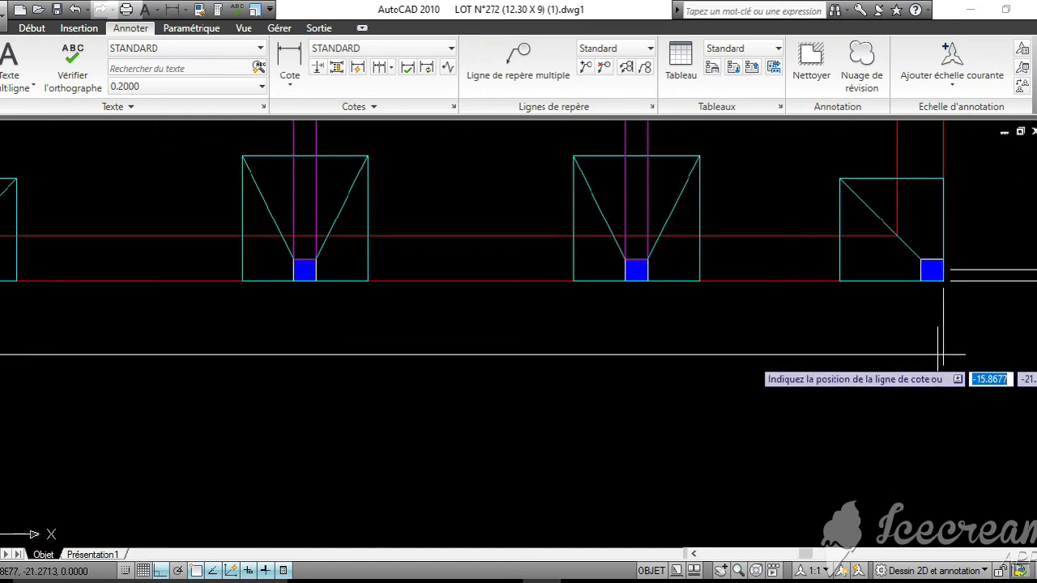
scroll(938, 451, down, 3)
click(835, 418)
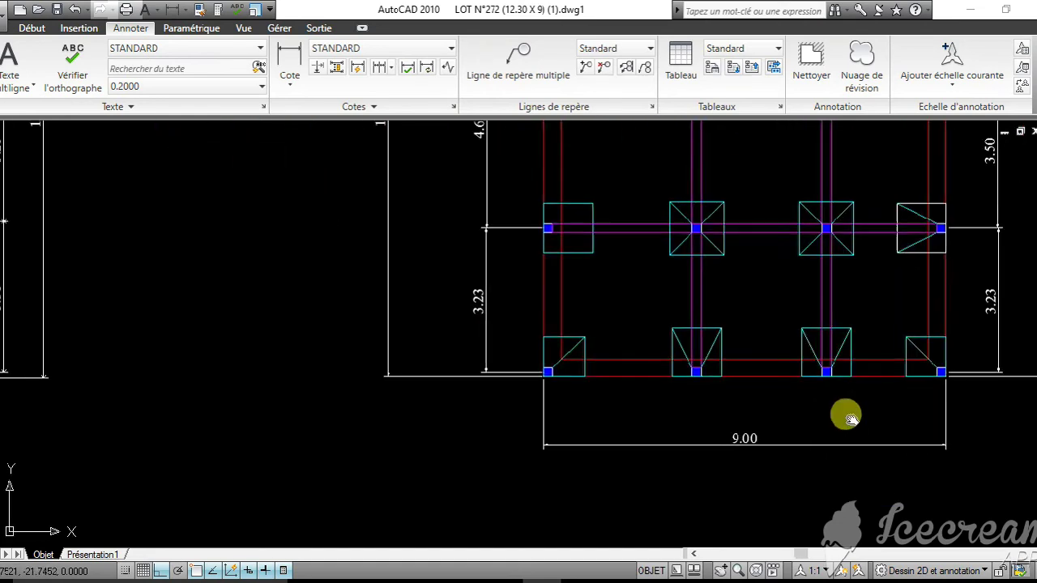
Dimension the horizontal spacing between the lower left corner column and the second bottom column, between the wall and the overall width dimension
scroll(724, 389, up, 2)
key(space)
scroll(625, 391, up, 2)
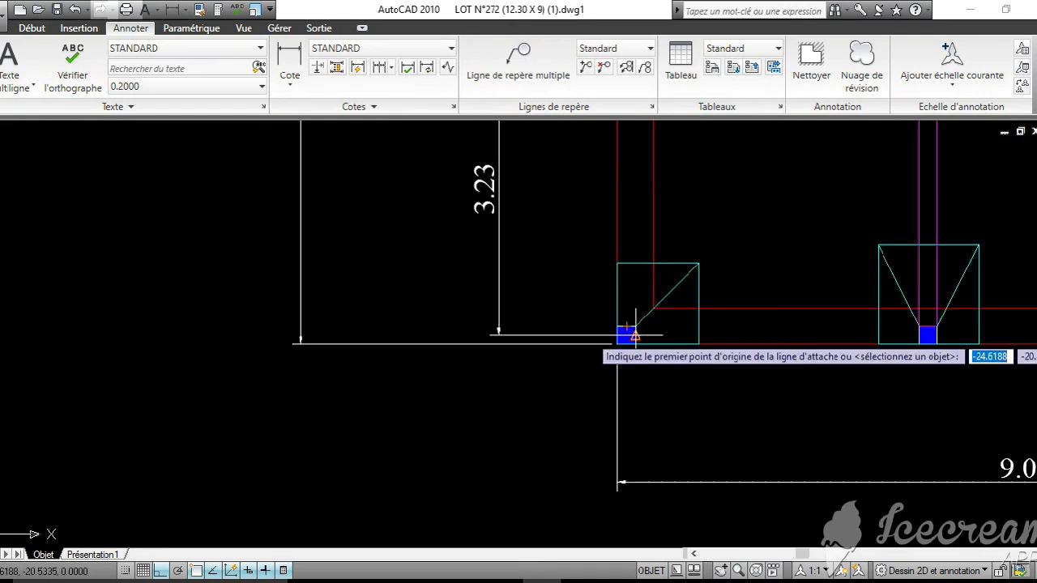
click(626, 335)
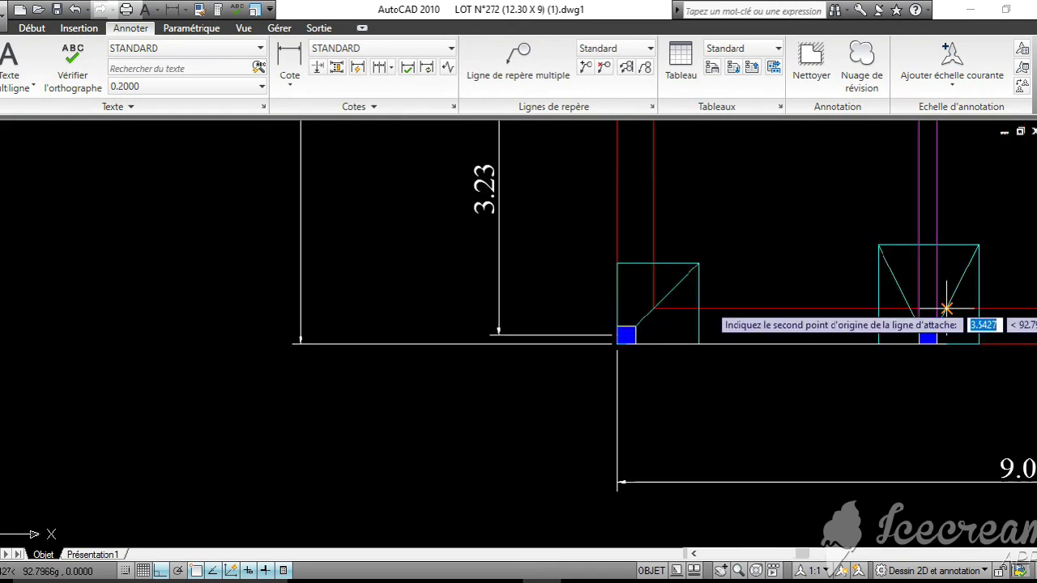
click(927, 344)
click(927, 403)
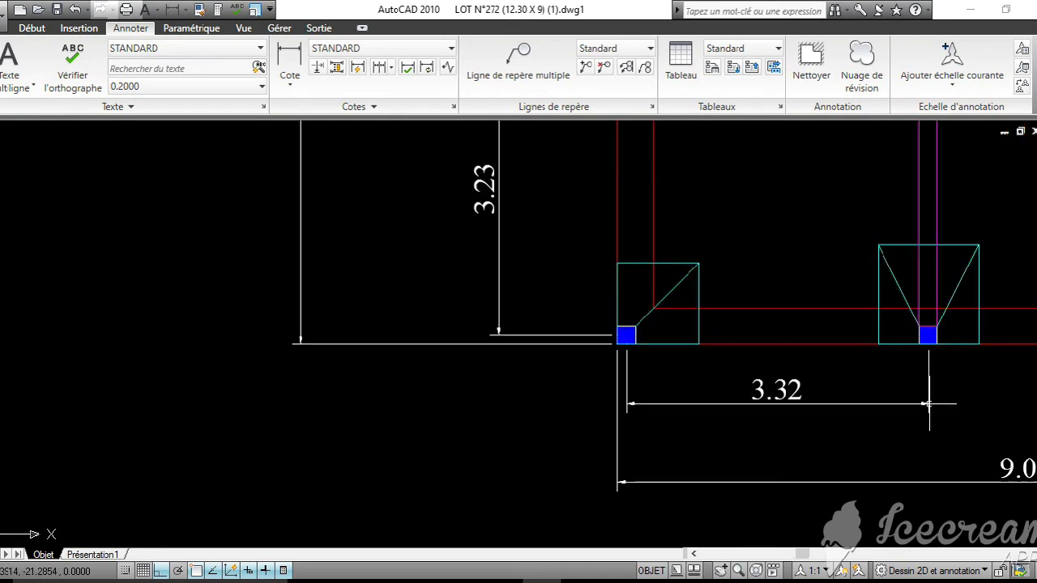
Dimension the horizontal spacing between the second and third bottom columns, continuing the row of spacings below the plan
middle_drag(926, 366, 468, 437)
key(space)
click(469, 416)
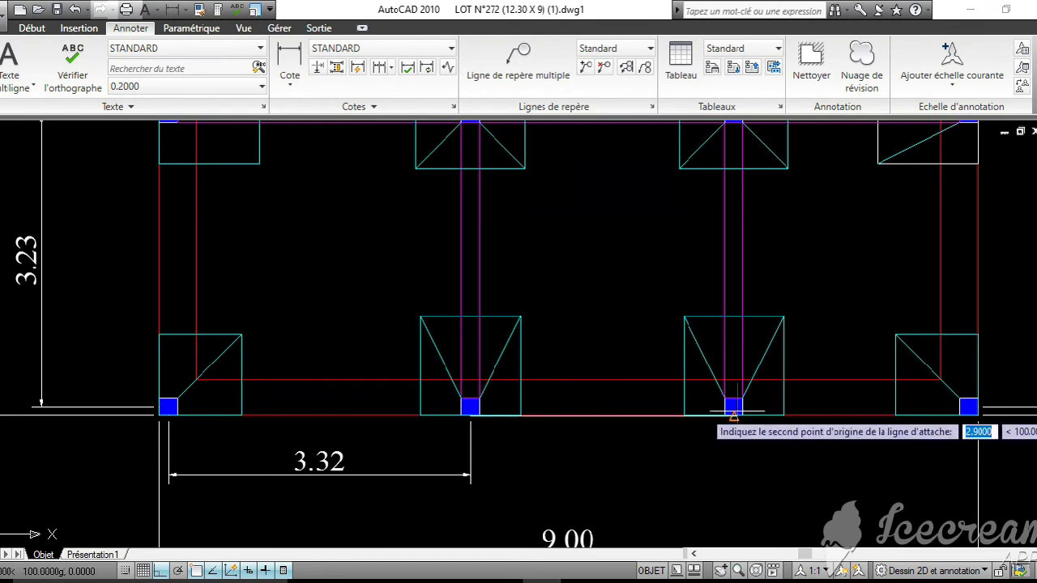
click(733, 415)
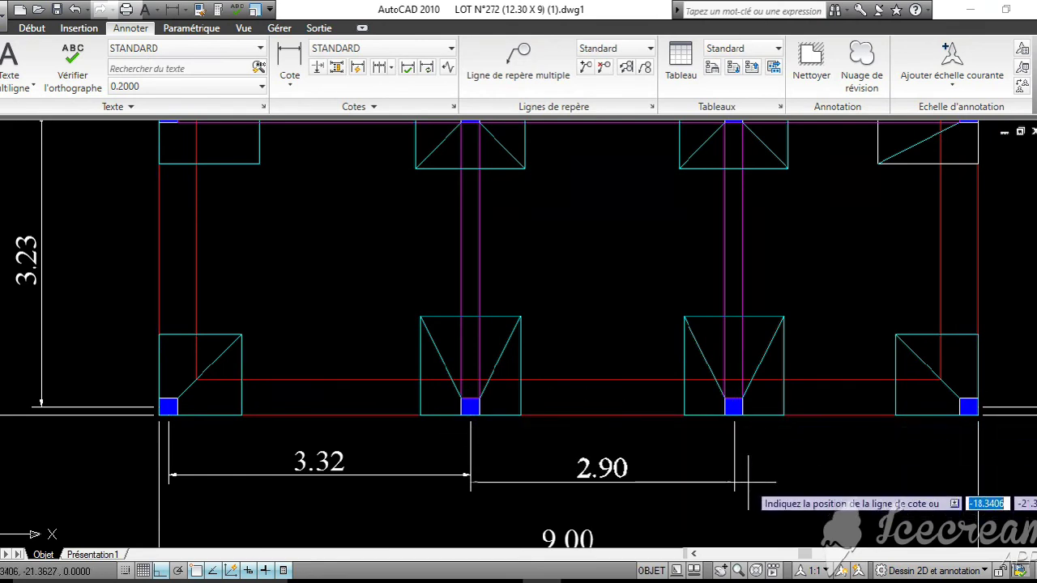
click(782, 471)
Dimension the horizontal spacing from the third bottom column to the lower right corner column, completing the row below the plan
key(space)
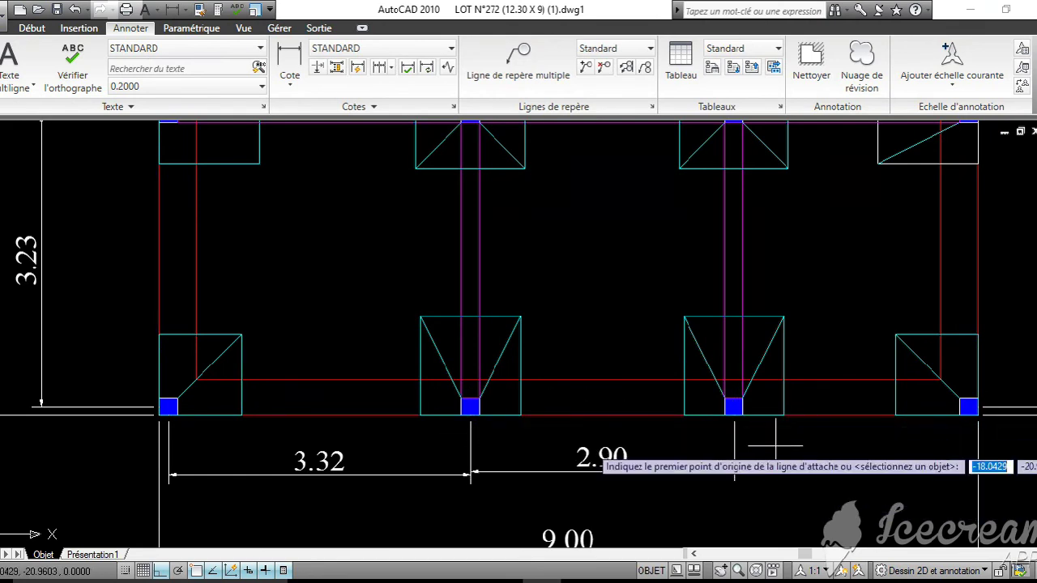
click(733, 414)
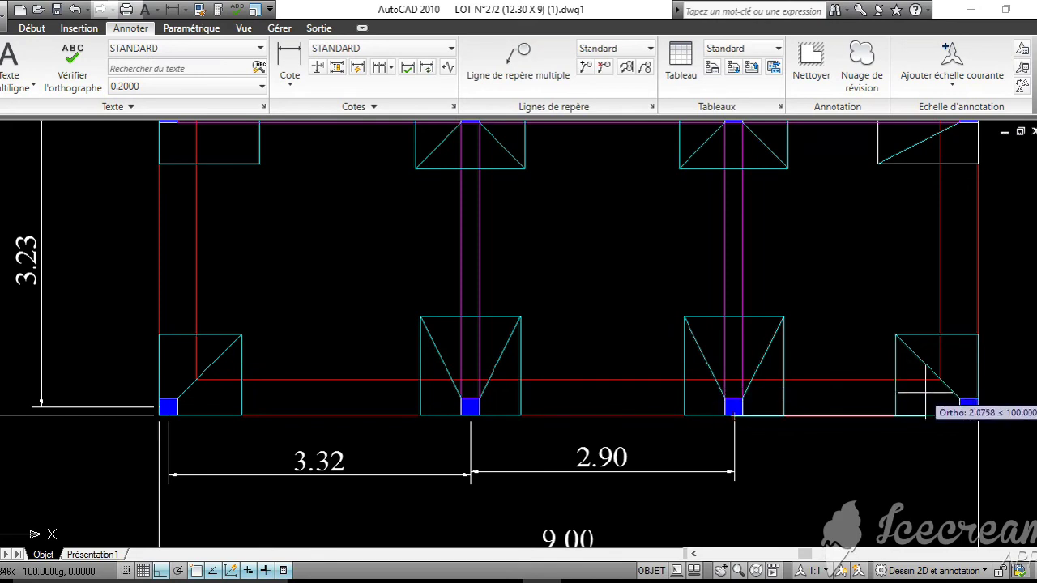
click(969, 415)
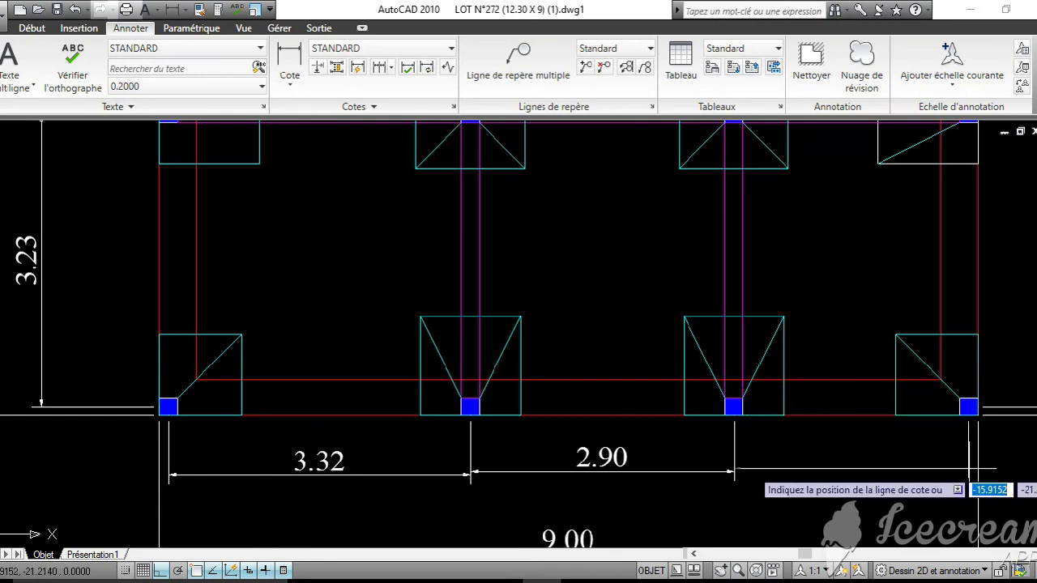
click(969, 468)
scroll(948, 453, down, 5)
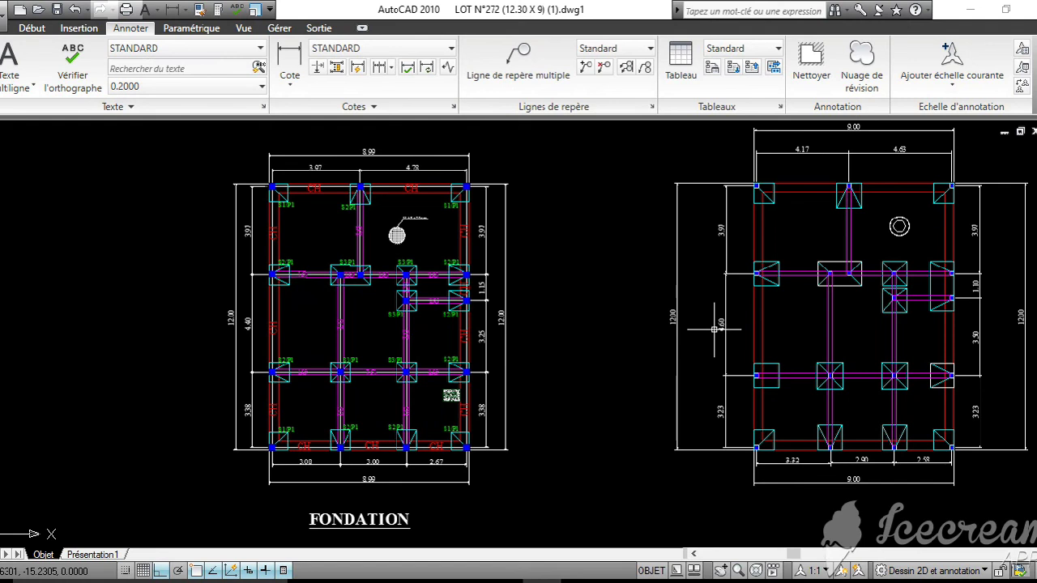
Add the multiline text label LG on the magenta beam just right of the left-side footing in the second row of footings
click(36, 30)
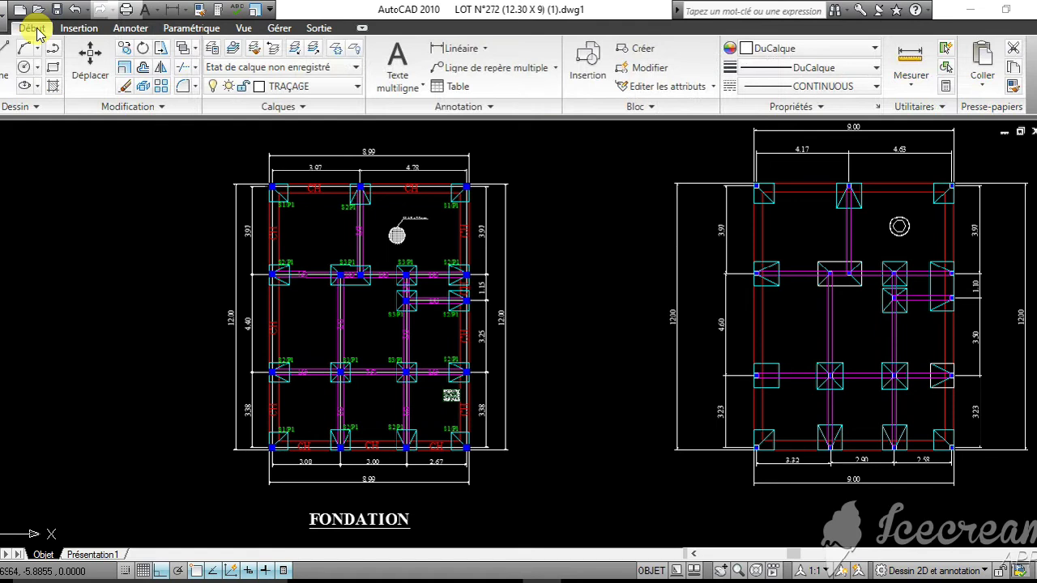
click(400, 46)
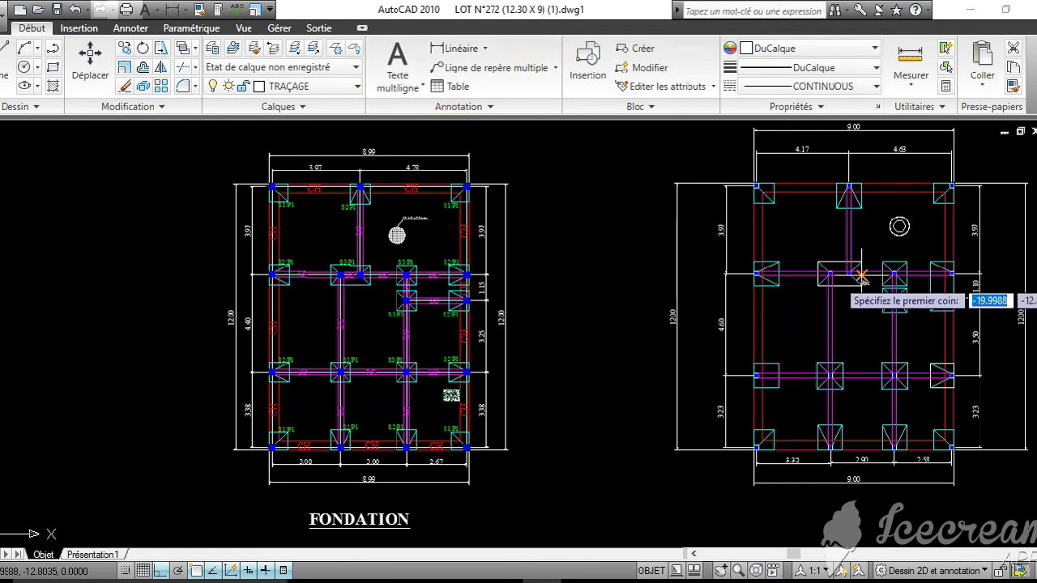
scroll(803, 271, up, 8)
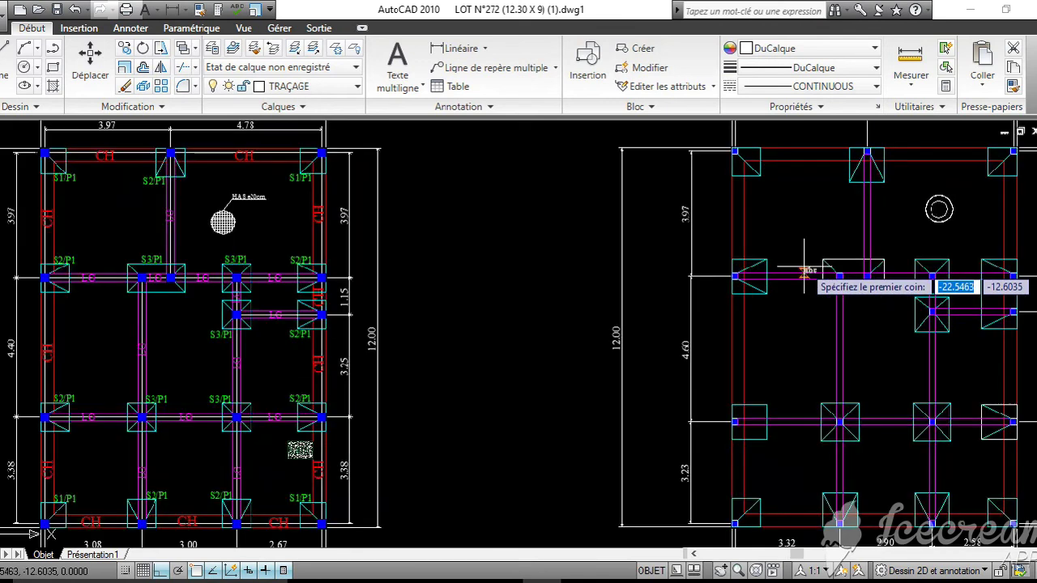
scroll(766, 288, up, 5)
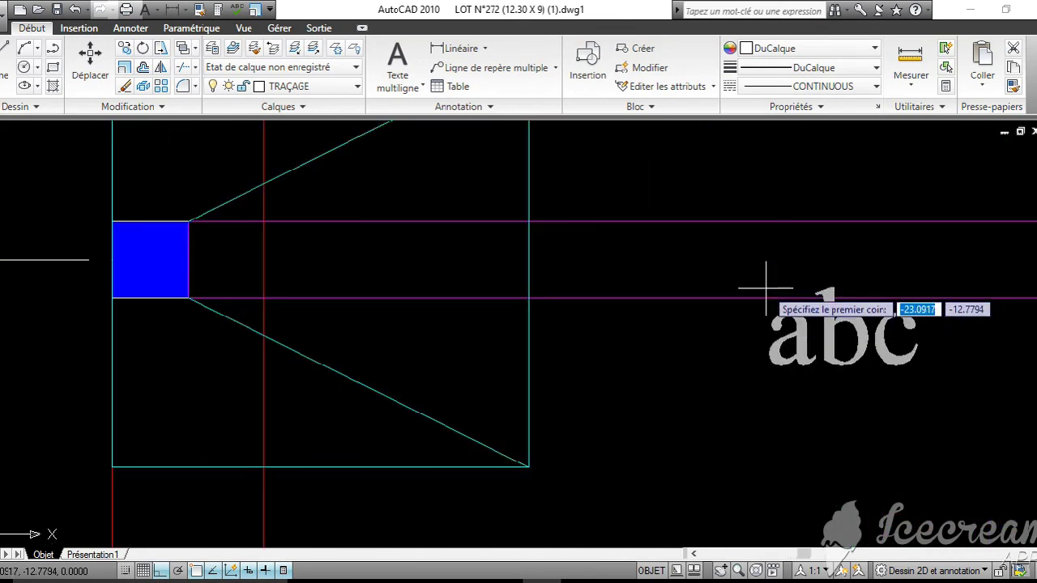
scroll(609, 252, up, 3)
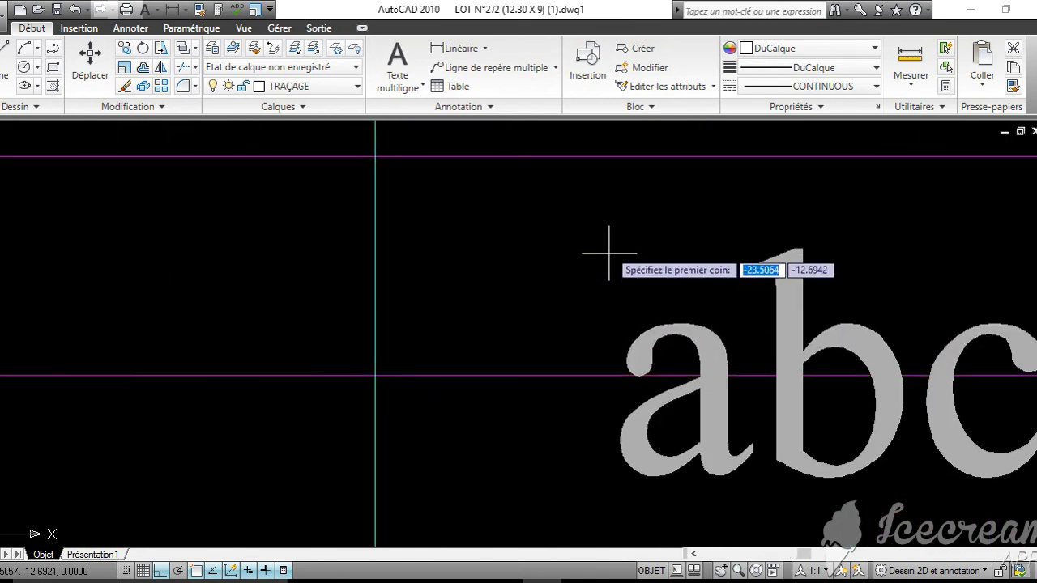
click(605, 207)
scroll(575, 306, down, 4)
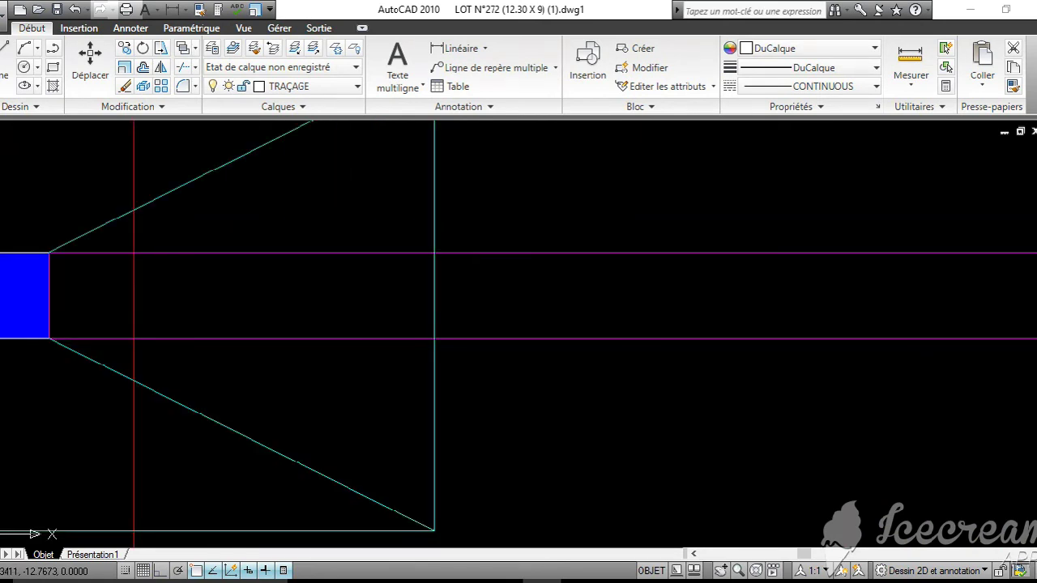
click(913, 356)
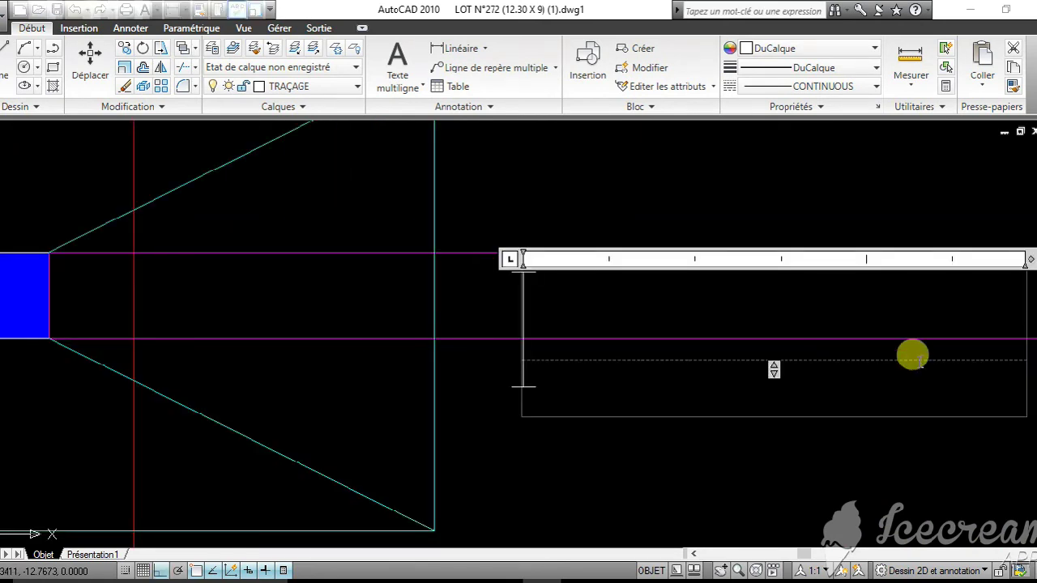
text(L)
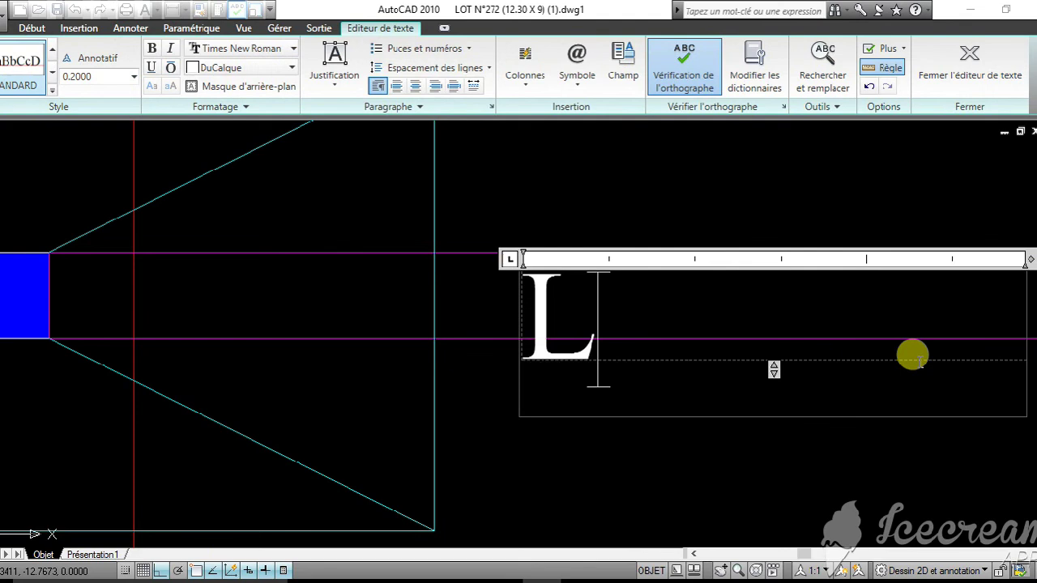
text(G)
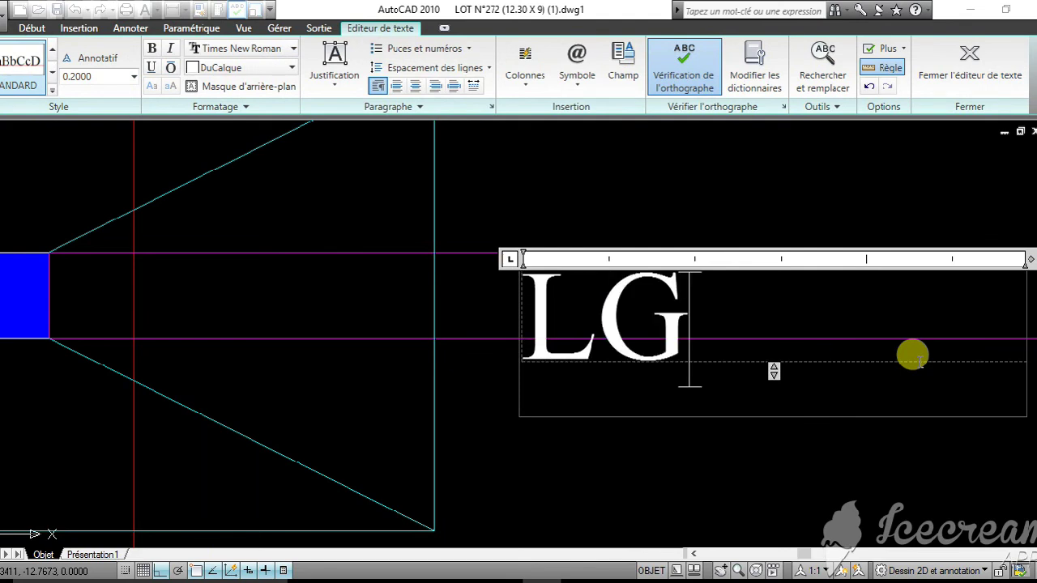
key(Home)
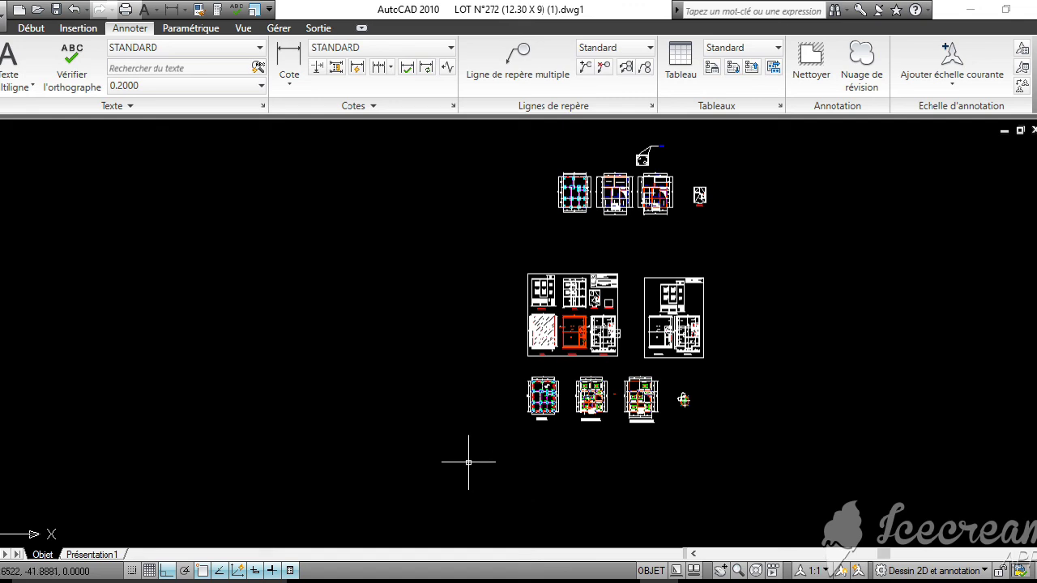
Look over the whole drawing and examine the architectural sheet's elevation, section and floor plans
middle_drag(678, 370, 622, 378)
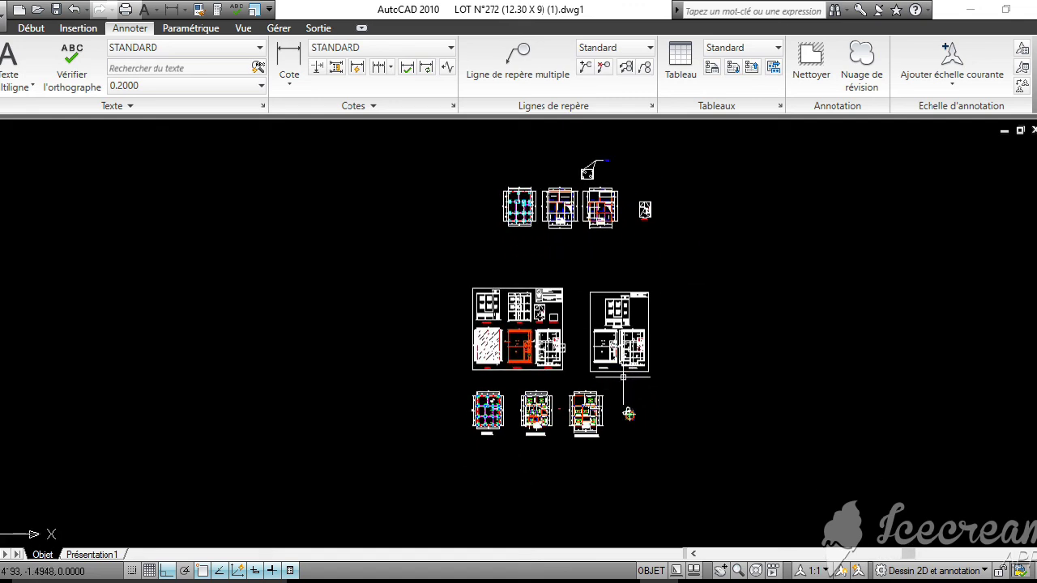
scroll(623, 377, down, 2)
mouse_move(775, 581)
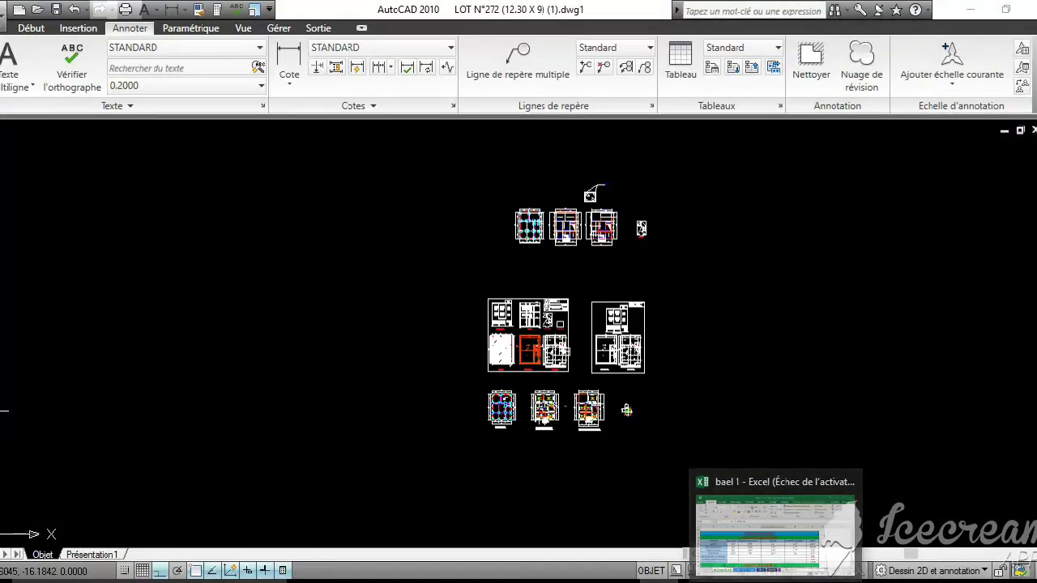
mouse_move(550, 277)
middle_down()
mouse_move(248, 270)
mouse_move(572, 310)
mouse_move(456, 274)
mouse_move(500, 331)
mouse_move(520, 305)
middle_up()
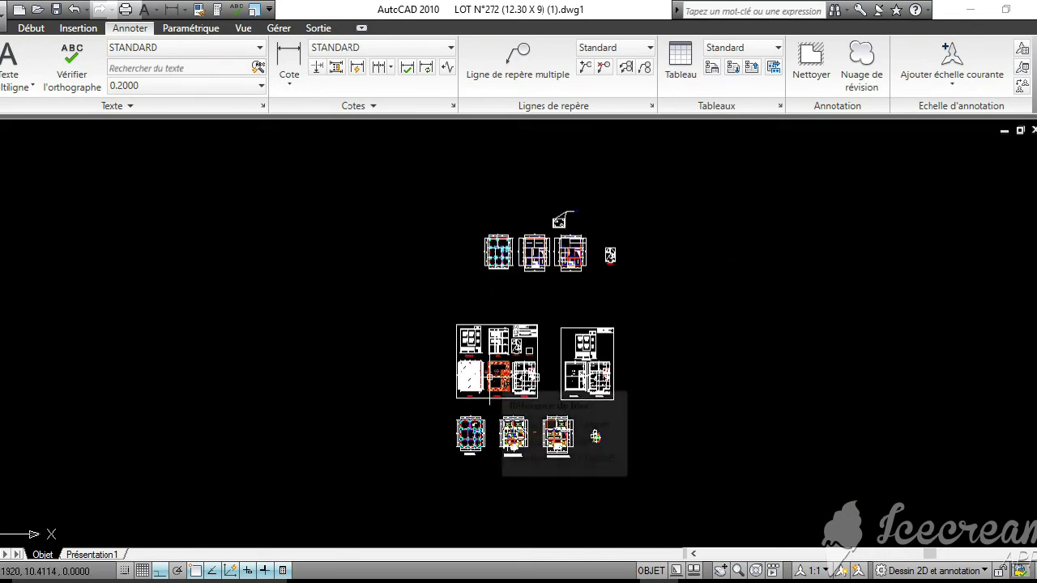
scroll(490, 380, up, 5)
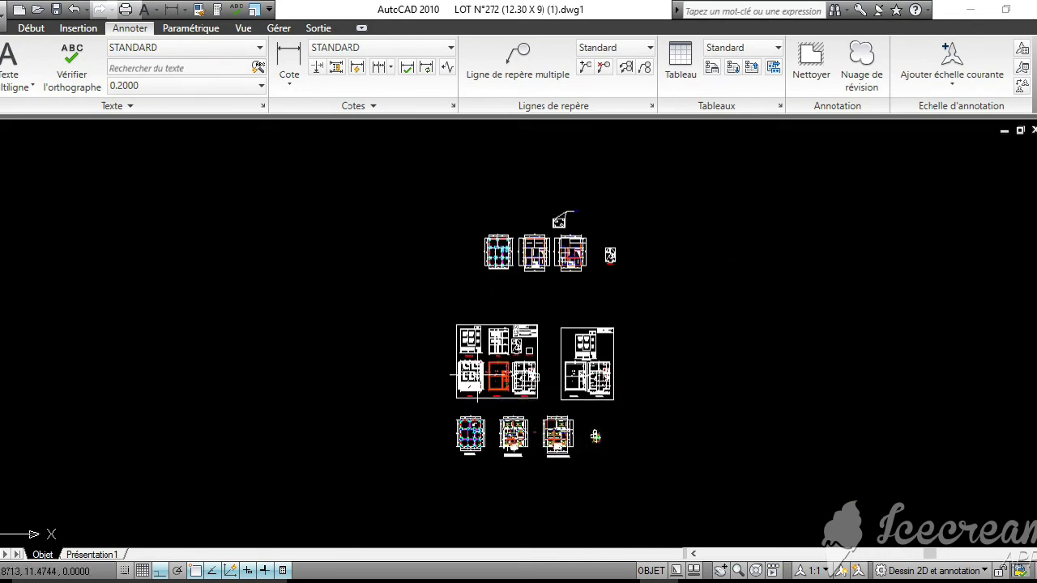
middle_drag(434, 311, 412, 447)
scroll(396, 411, up, 2)
scroll(397, 412, up, 2)
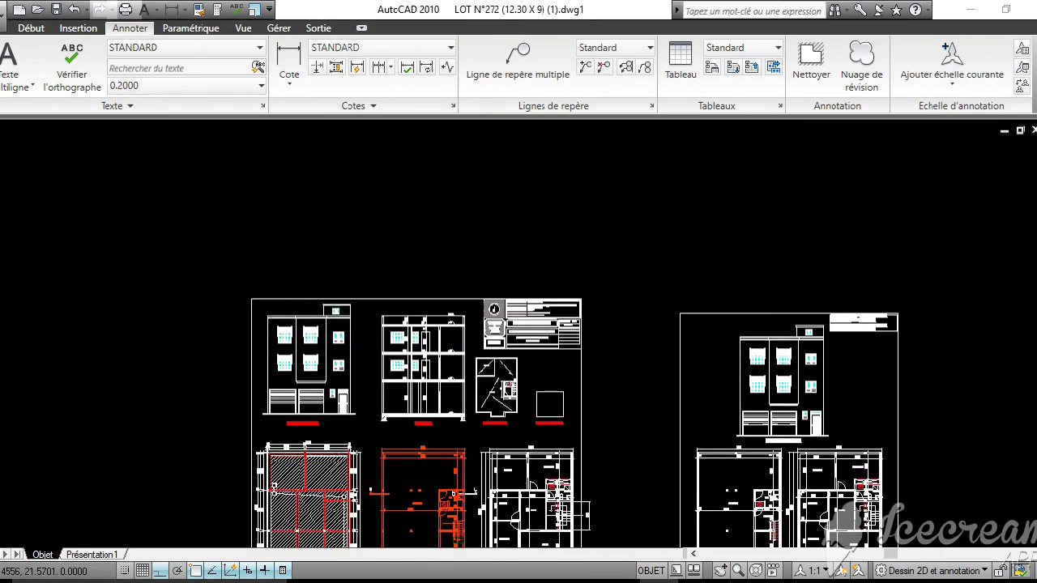
middle_drag(396, 412, 420, 260)
scroll(420, 260, up, 2)
middle_drag(471, 324, 387, 359)
Examine the structural plans FONDATION, PLANCHER HAUT RDC and PLANCHER HAUT 1er ETAGE
mouse_move(798, 395)
middle_down()
mouse_move(381, 331)
mouse_move(786, 324)
mouse_move(740, 152)
middle_up()
scroll(382, 331, down, 2)
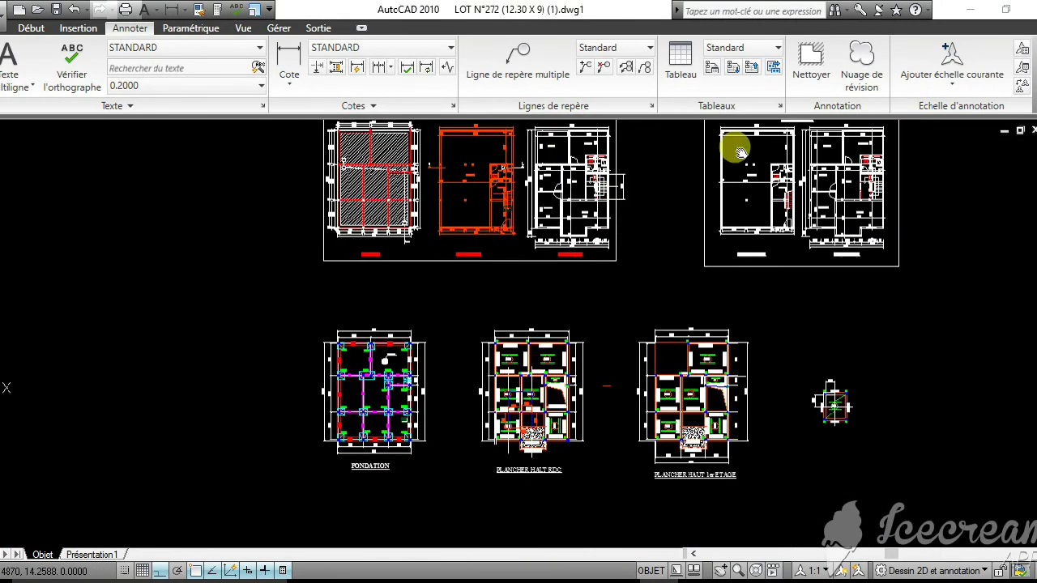
middle_drag(718, 300, 701, 231)
scroll(582, 362, up, 2)
scroll(581, 362, up, 2)
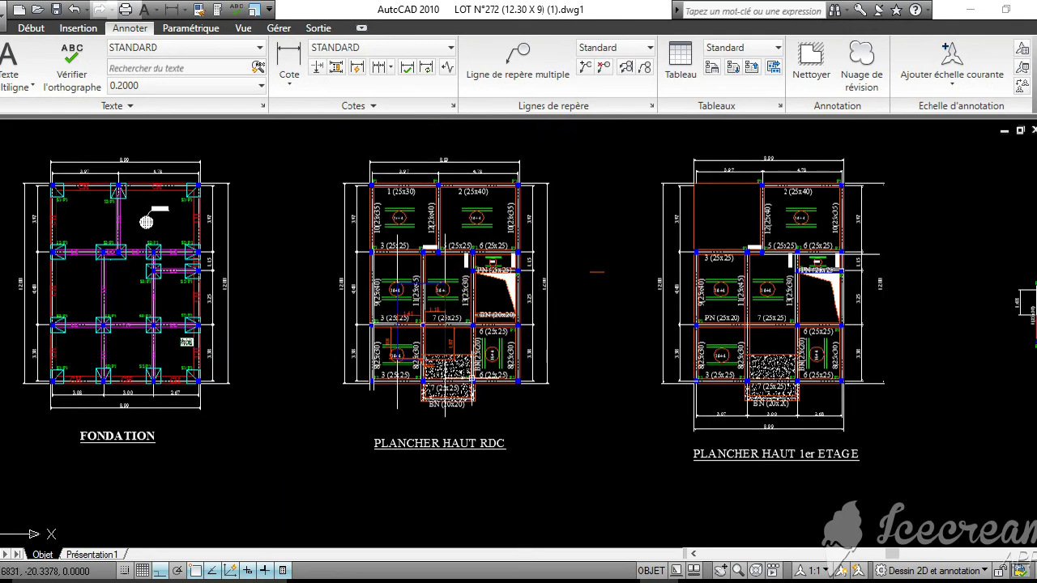
middle_drag(854, 352, 592, 375)
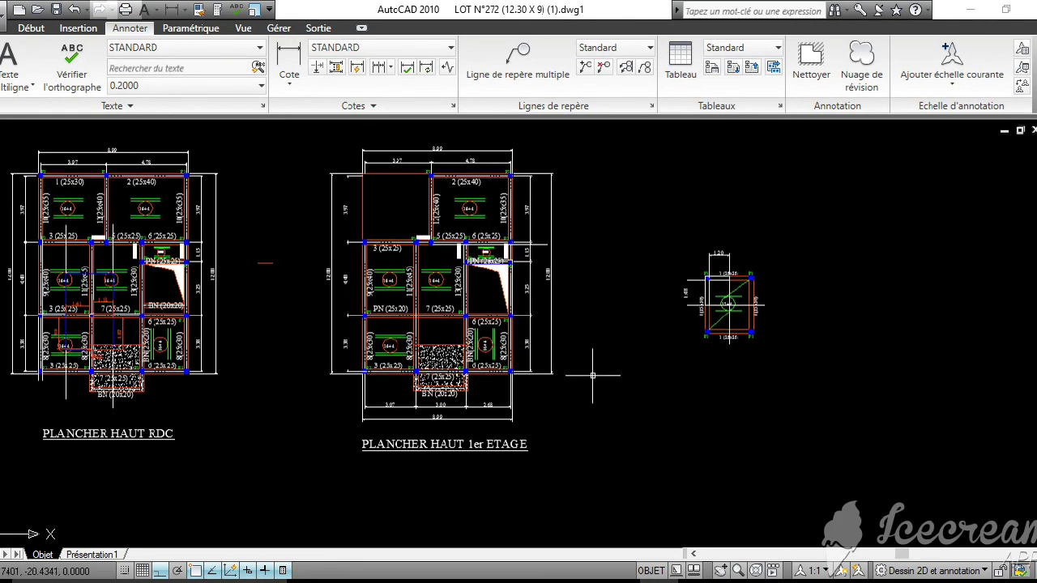
Delete the dimensions above and to the left of the small slab plan beside PLANCHER HAUT 1er ETAGE
scroll(639, 347, down, 4)
scroll(654, 326, up, 8)
middle_drag(728, 285, 462, 397)
click(486, 328)
click(435, 354)
click(428, 452)
key(Delete)
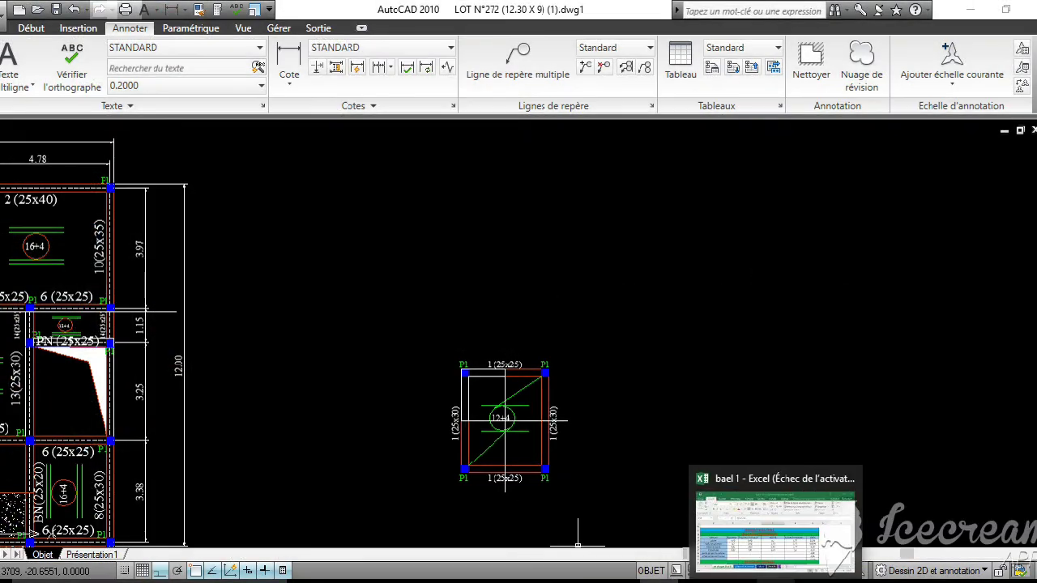
Switch to the Excel workbook bael 1, maximize it and view the UN ETAGE and TERRASSE ACCISSIBLE load tables
click(770, 580)
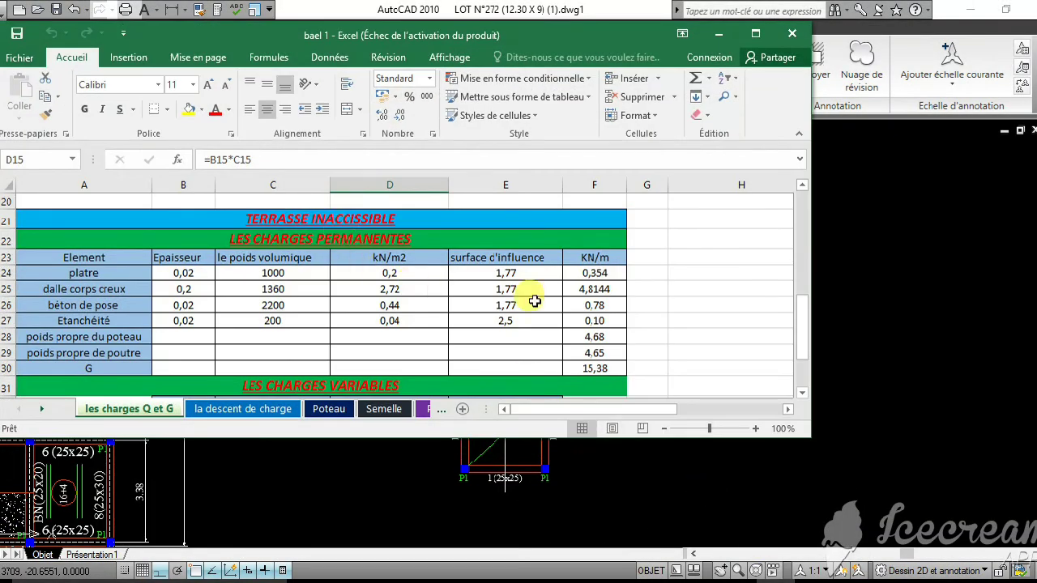
click(756, 26)
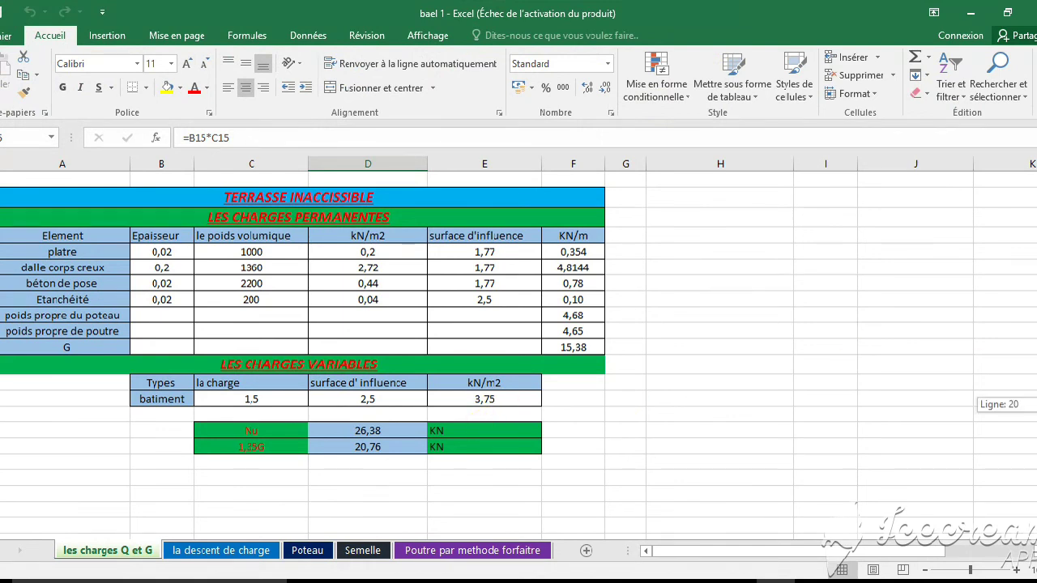
drag(1036, 276, 1036, 213)
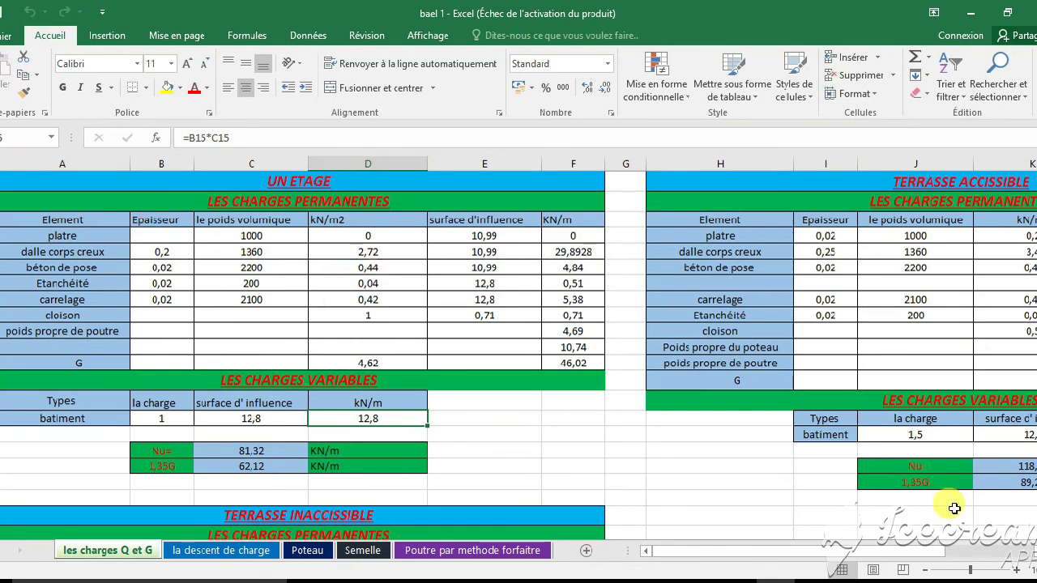
drag(914, 553, 942, 553)
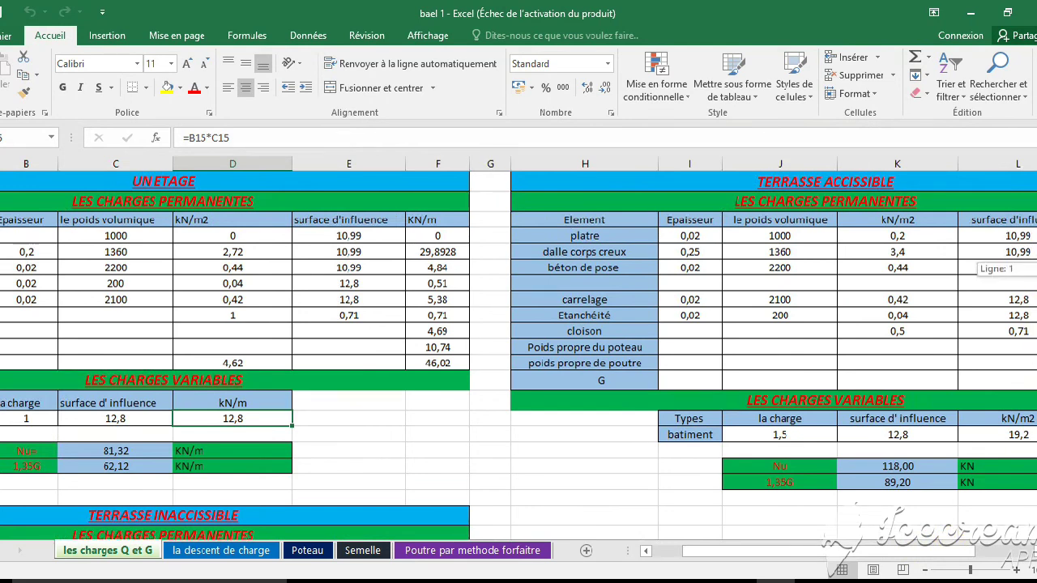
Examine the permanent and variable loads and the Nu results for the TERRASSE INACCISSIBLE, comparing them with the UN ETAGE and TERRASSE ACCISSIBLE tables
scroll(519, 356, down, 5)
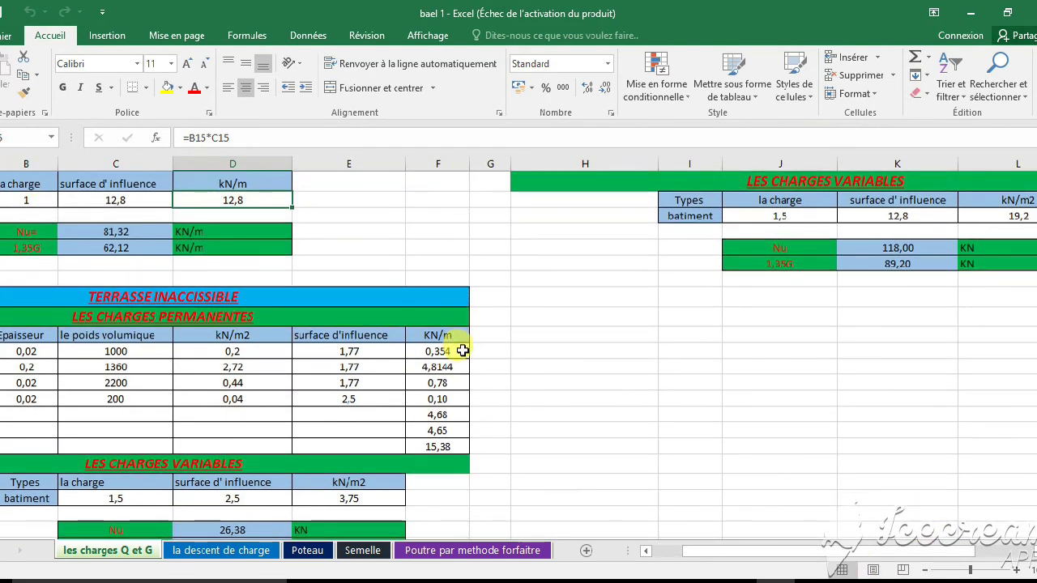
scroll(502, 253, up, 4)
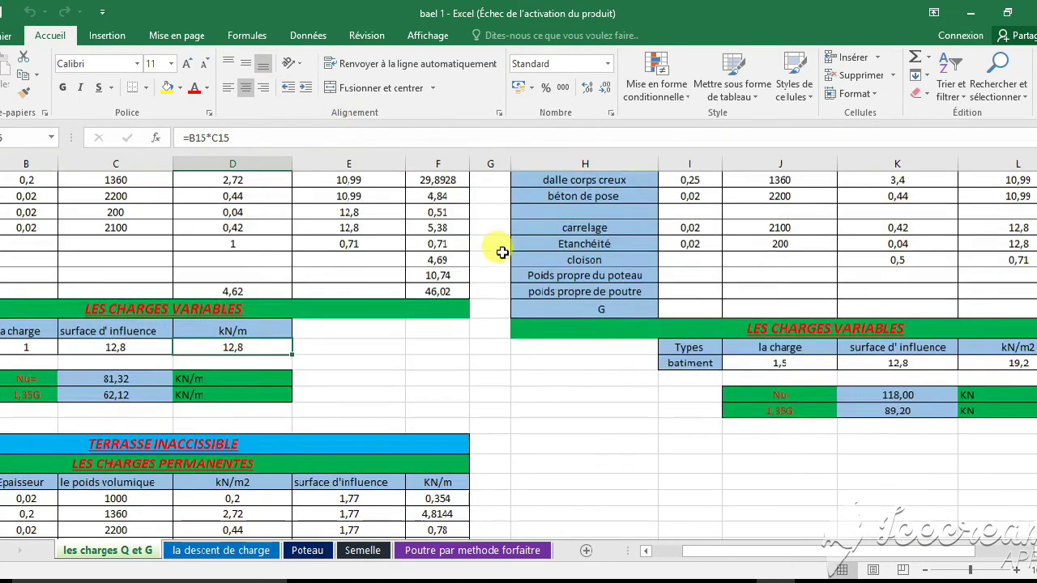
scroll(502, 252, up, 1)
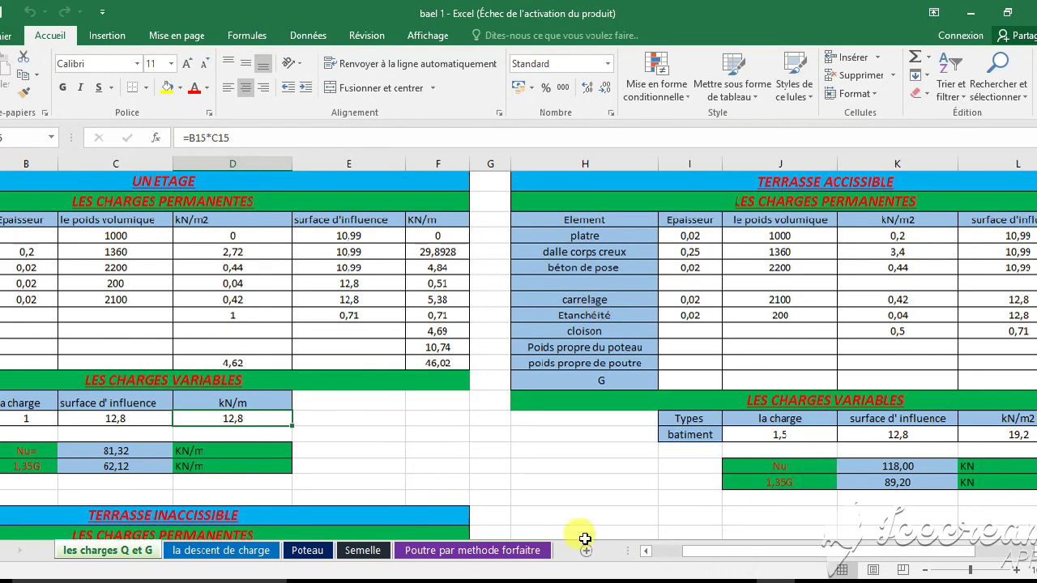
mouse_move(547, 571)
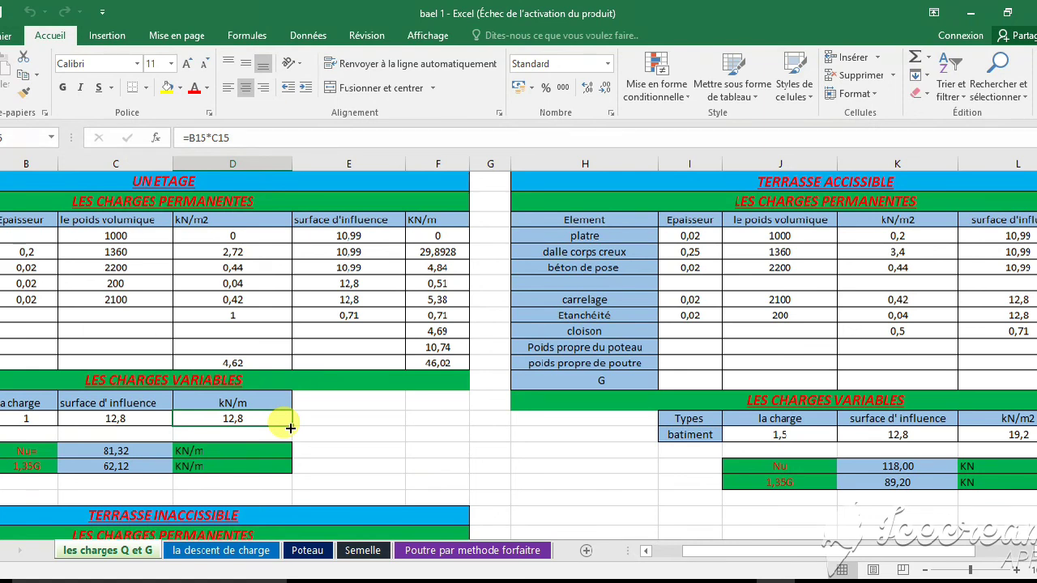
scroll(352, 354, down, 1)
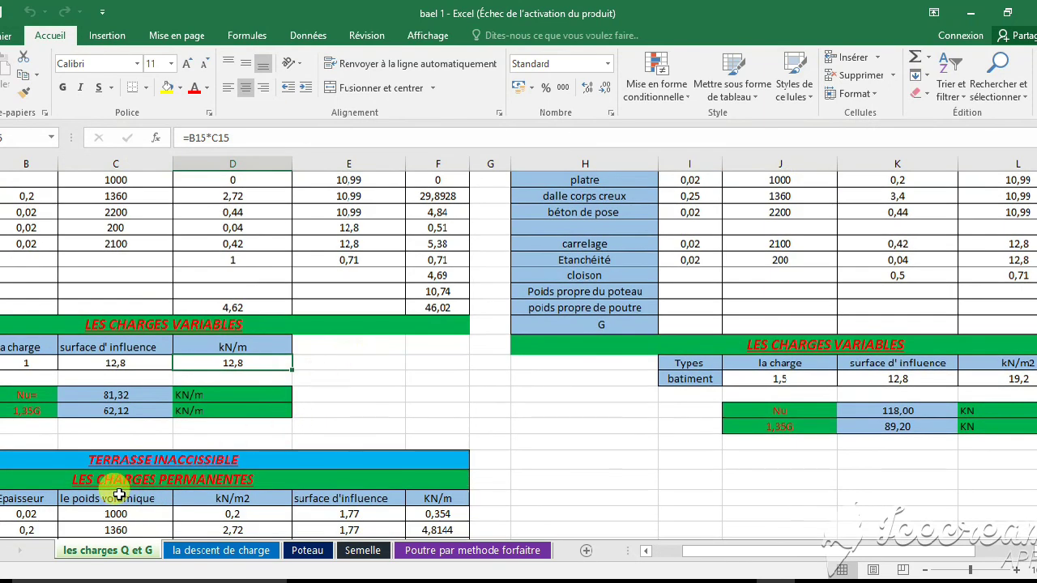
scroll(124, 489, down, 1)
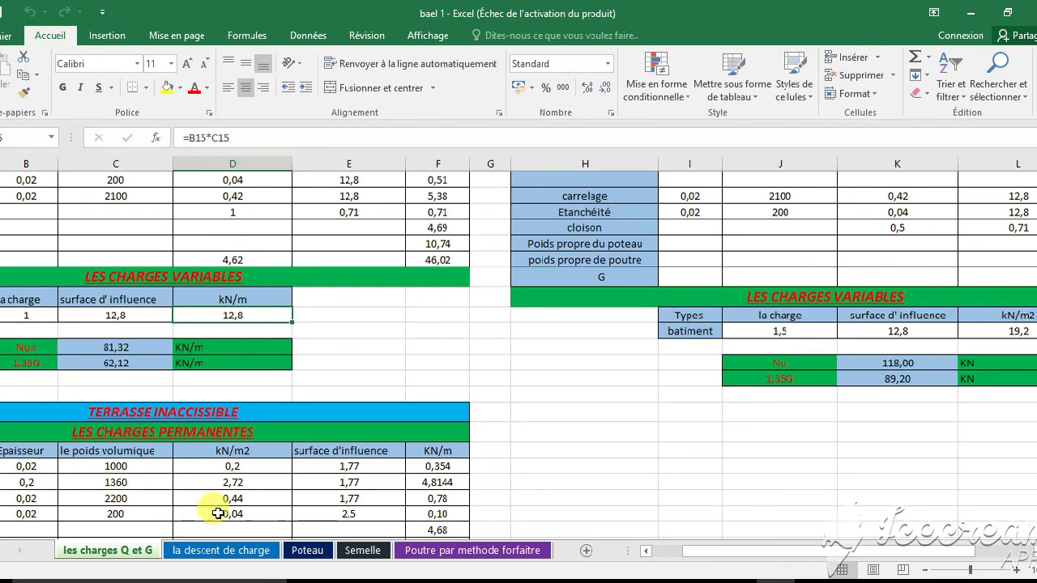
scroll(231, 495, down, 2)
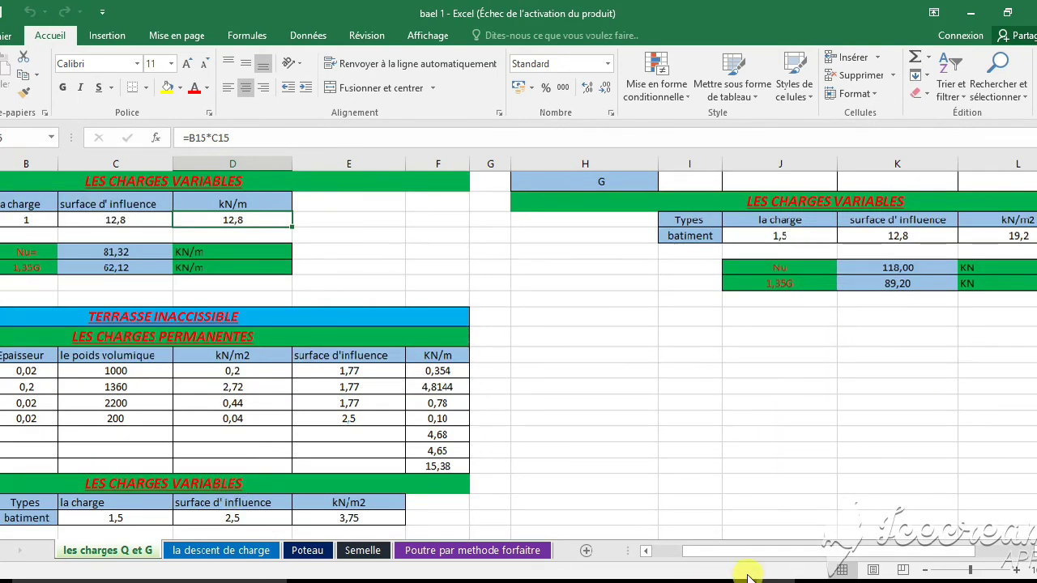
mouse_move(740, 578)
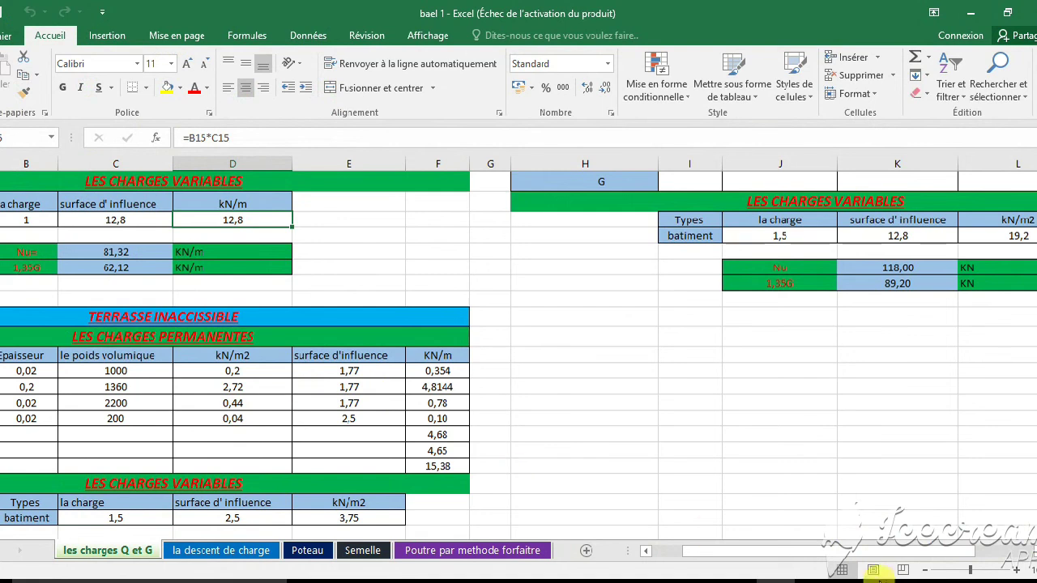
drag(855, 552, 735, 562)
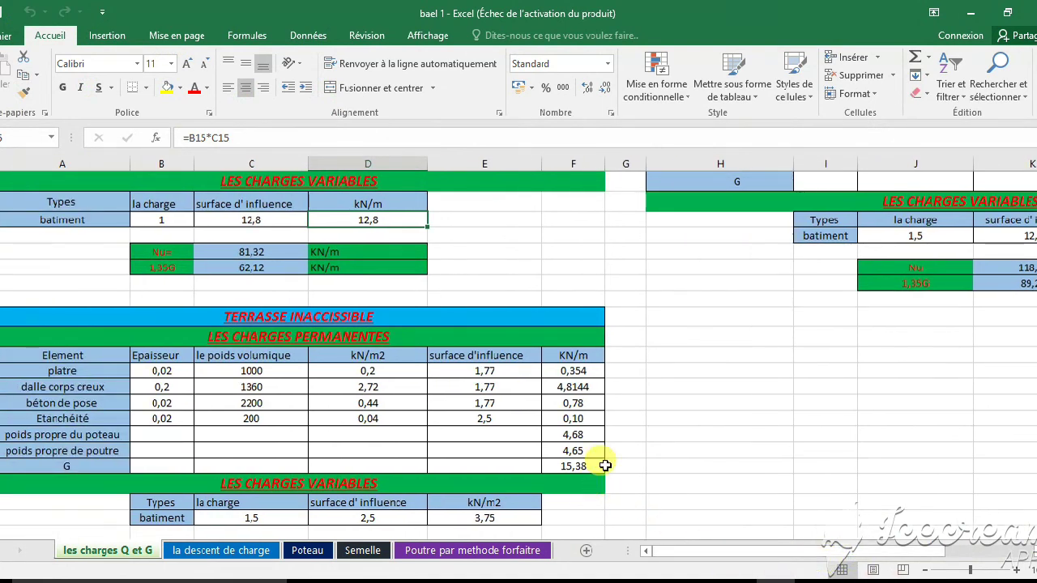
scroll(600, 397, up, 4)
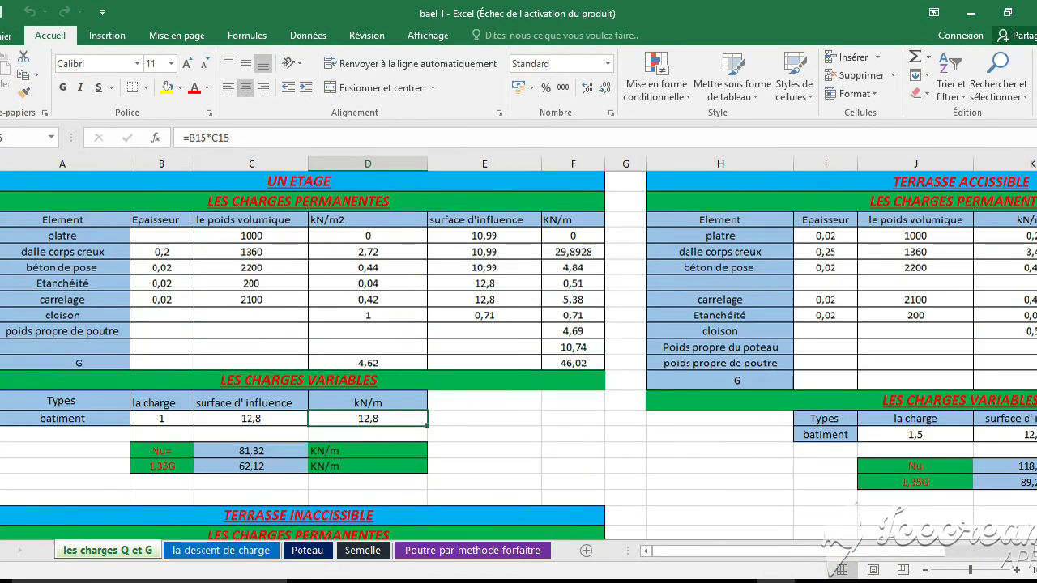
scroll(847, 316, down, 5)
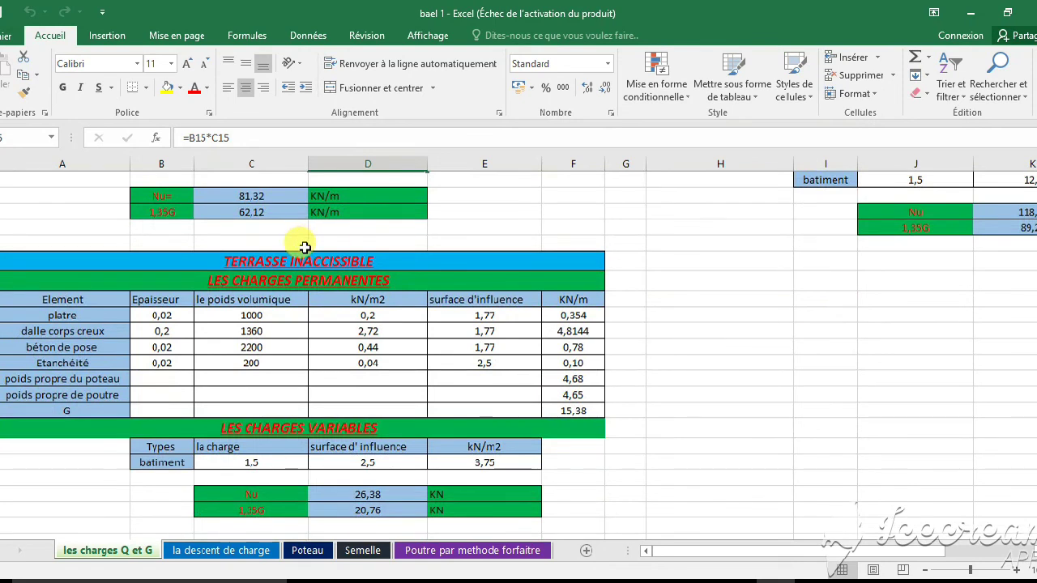